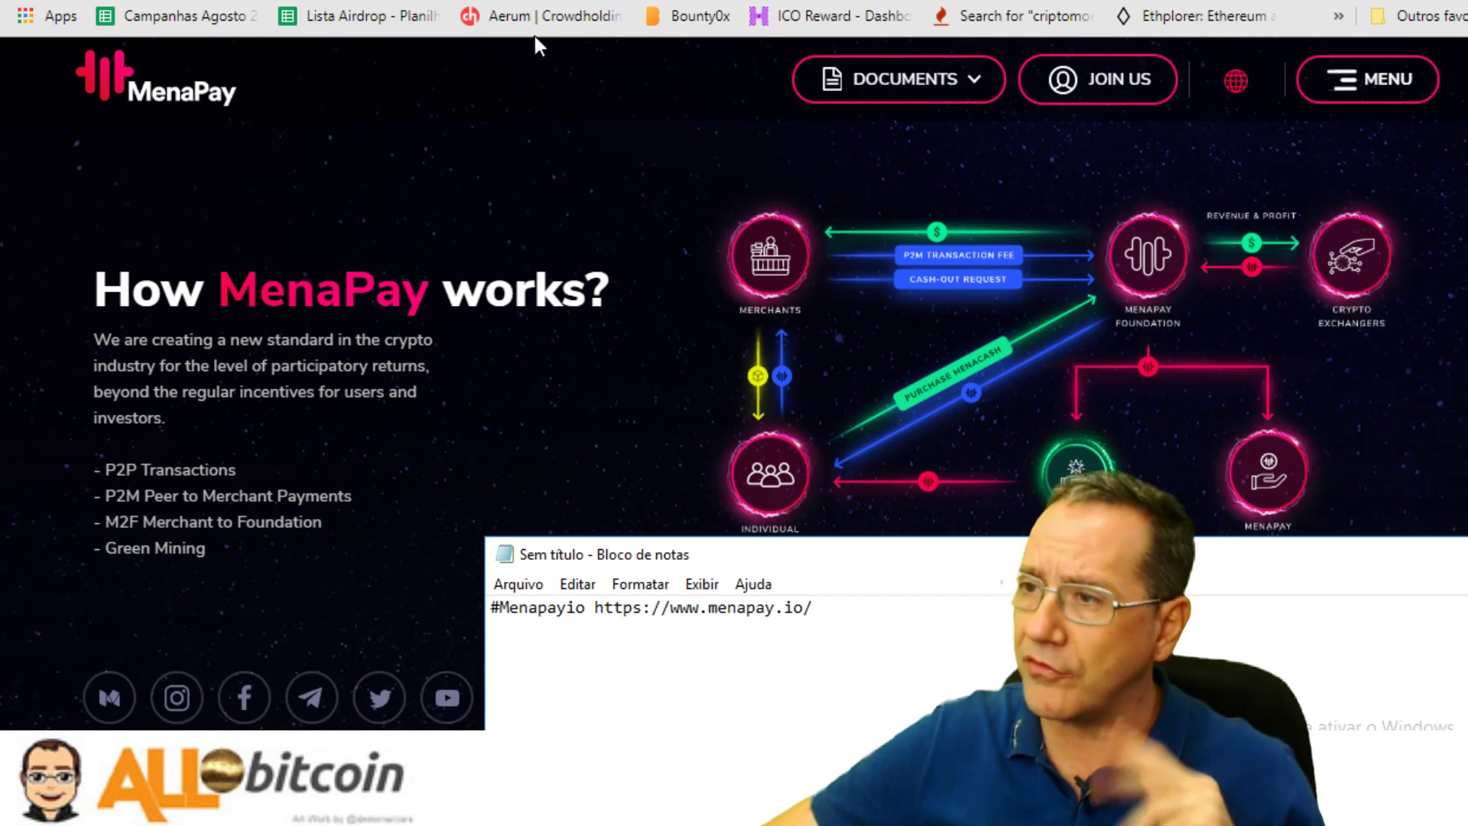
# Look up the Bounty0x username in the profile and append "Bounty0X" followed by that username to the note in Notepad
pyautogui.click(539, 2)
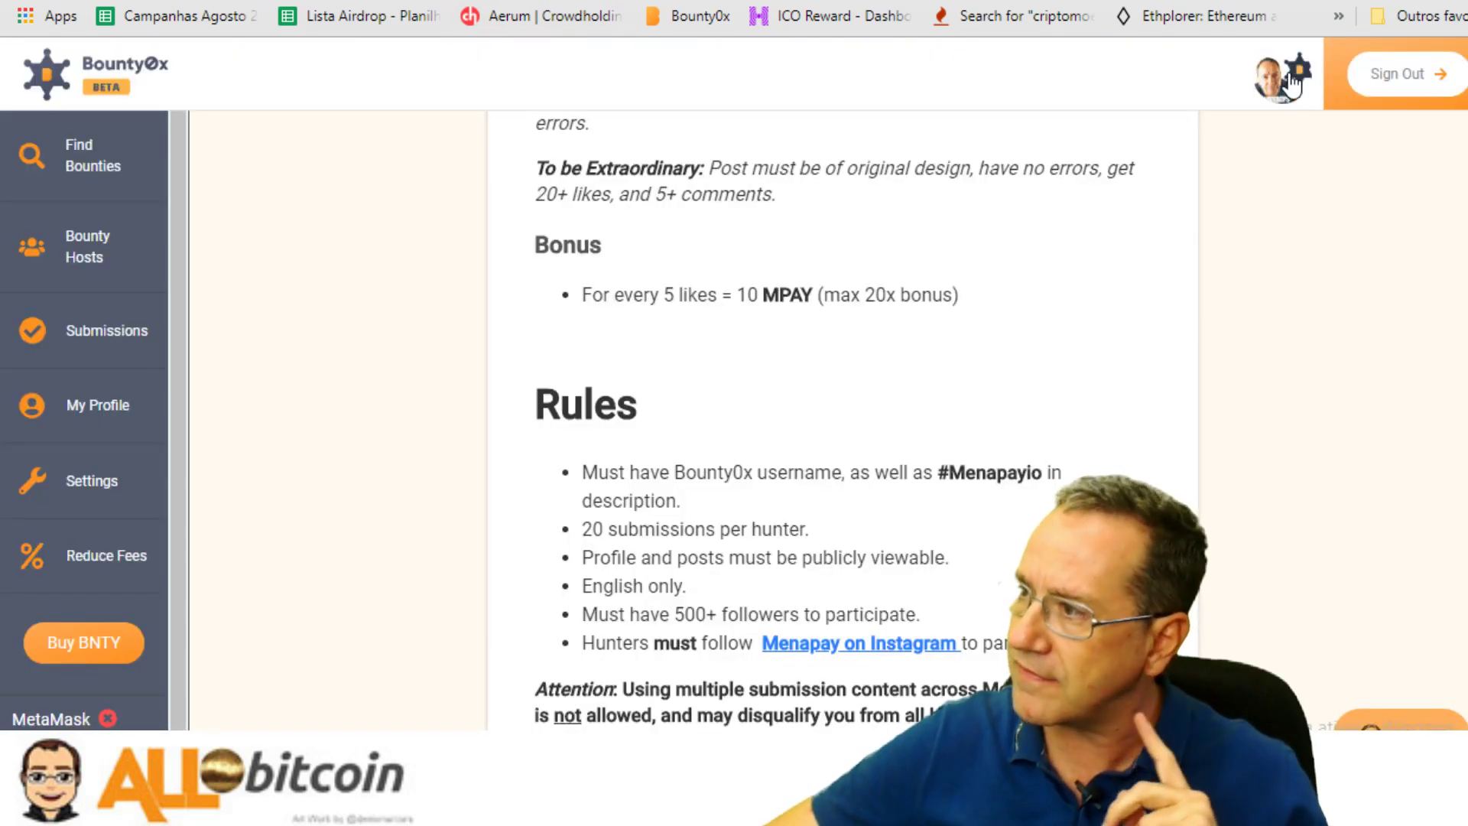
pyautogui.click(1291, 84)
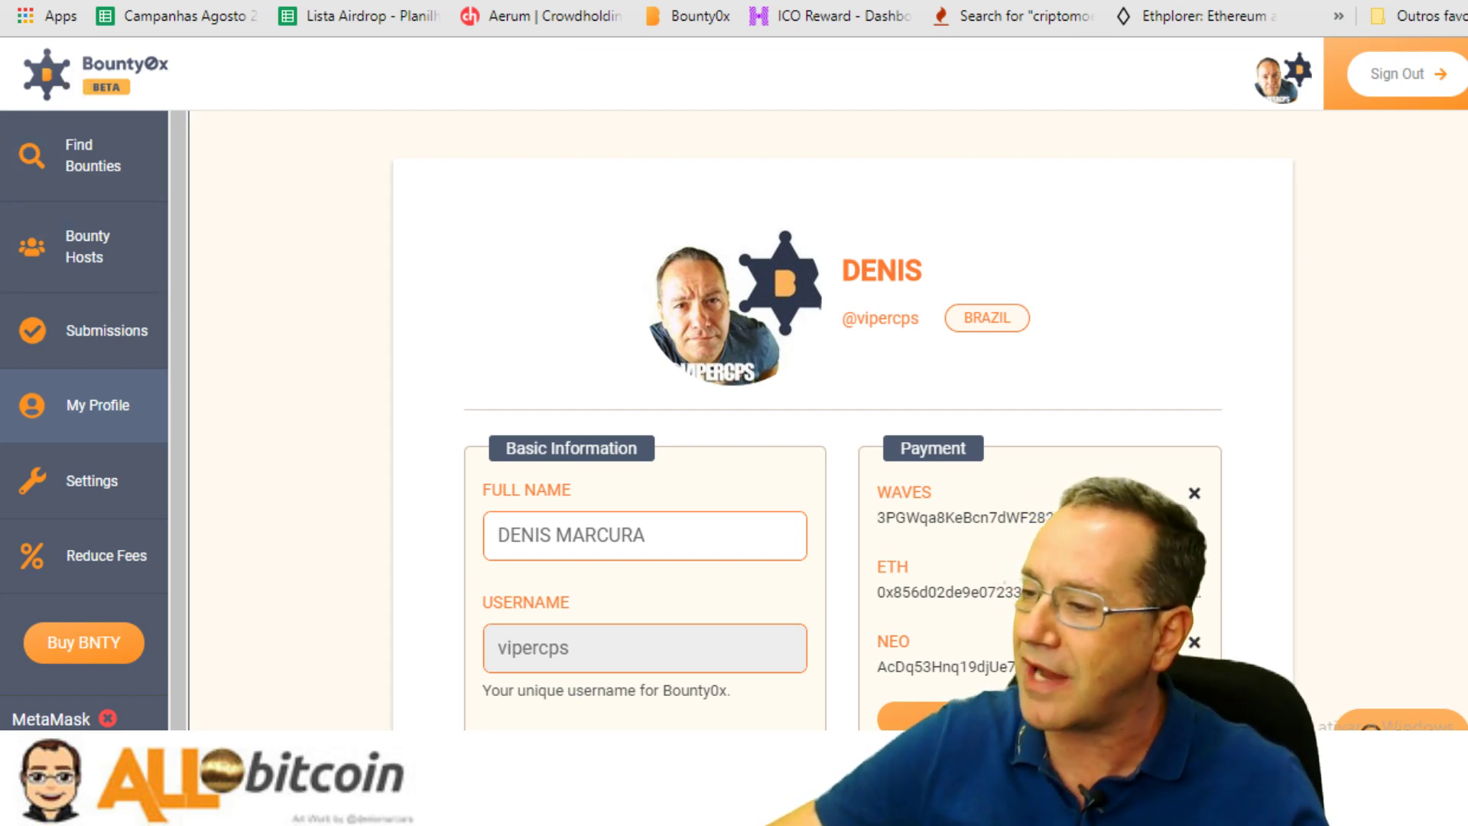
pyautogui.click(1261, 673)
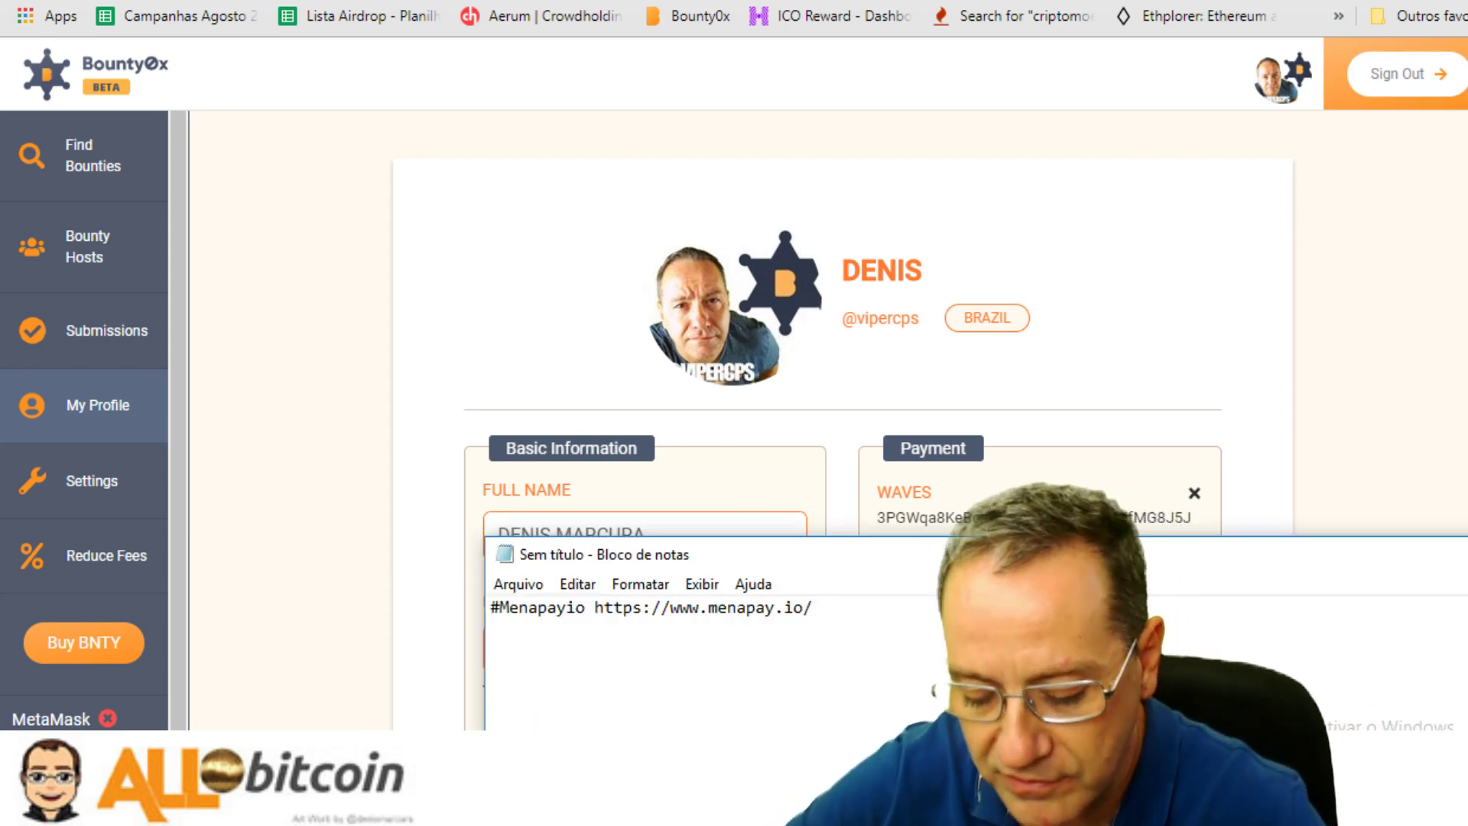
pyautogui.write('Bounty')
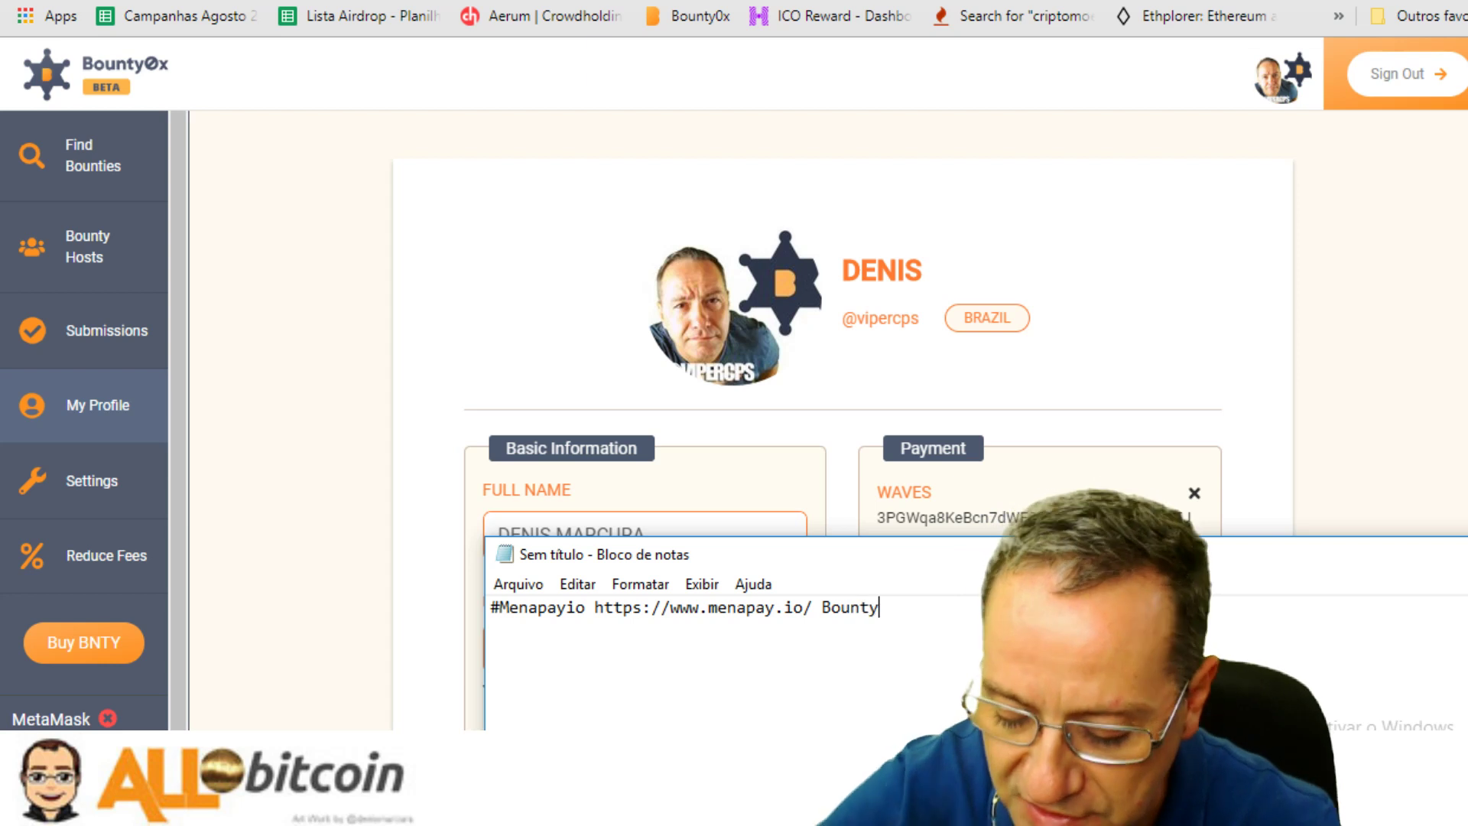
pyautogui.write('0X ')
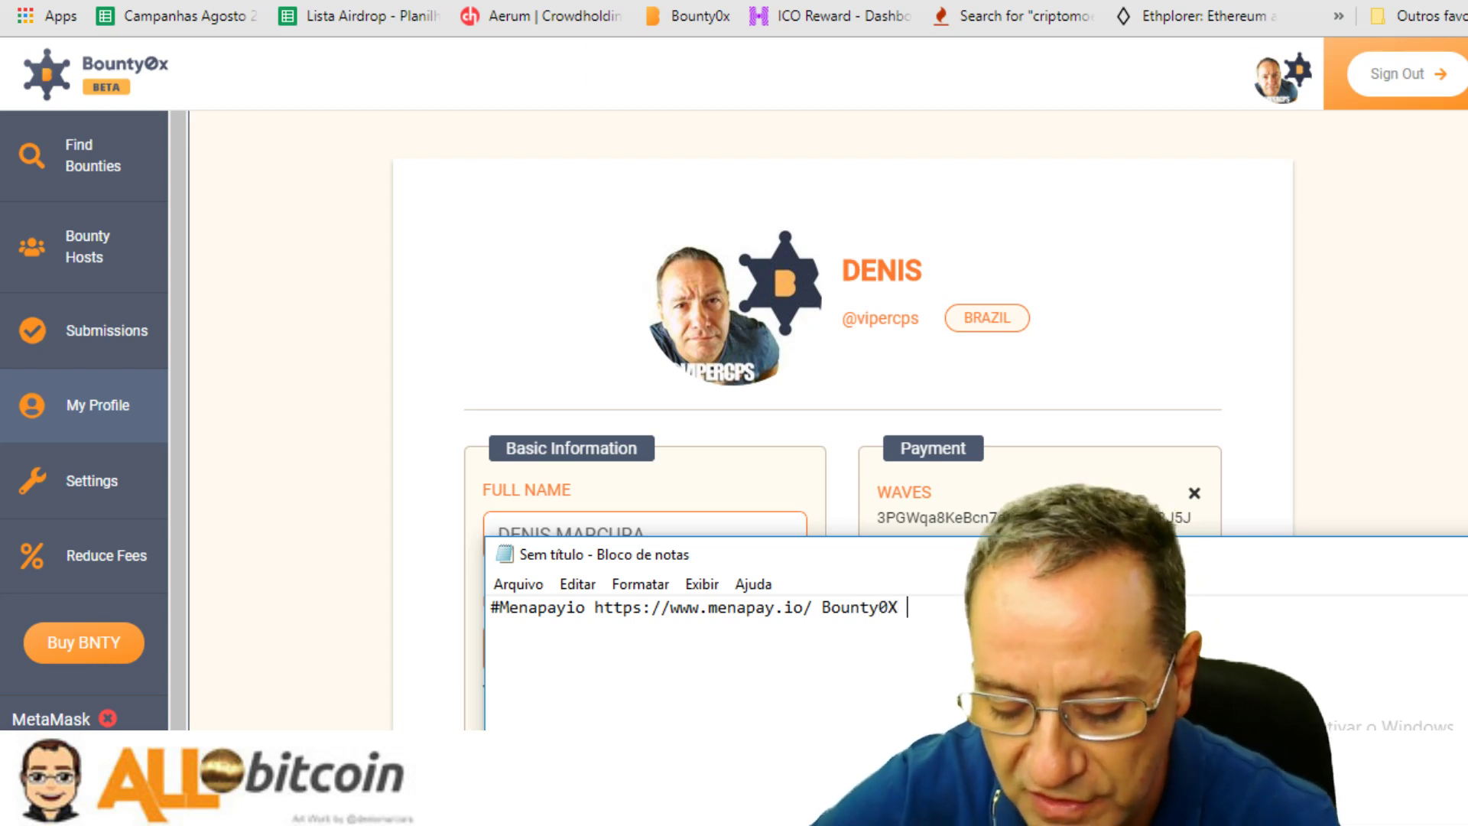
pyautogui.write('@vipe')
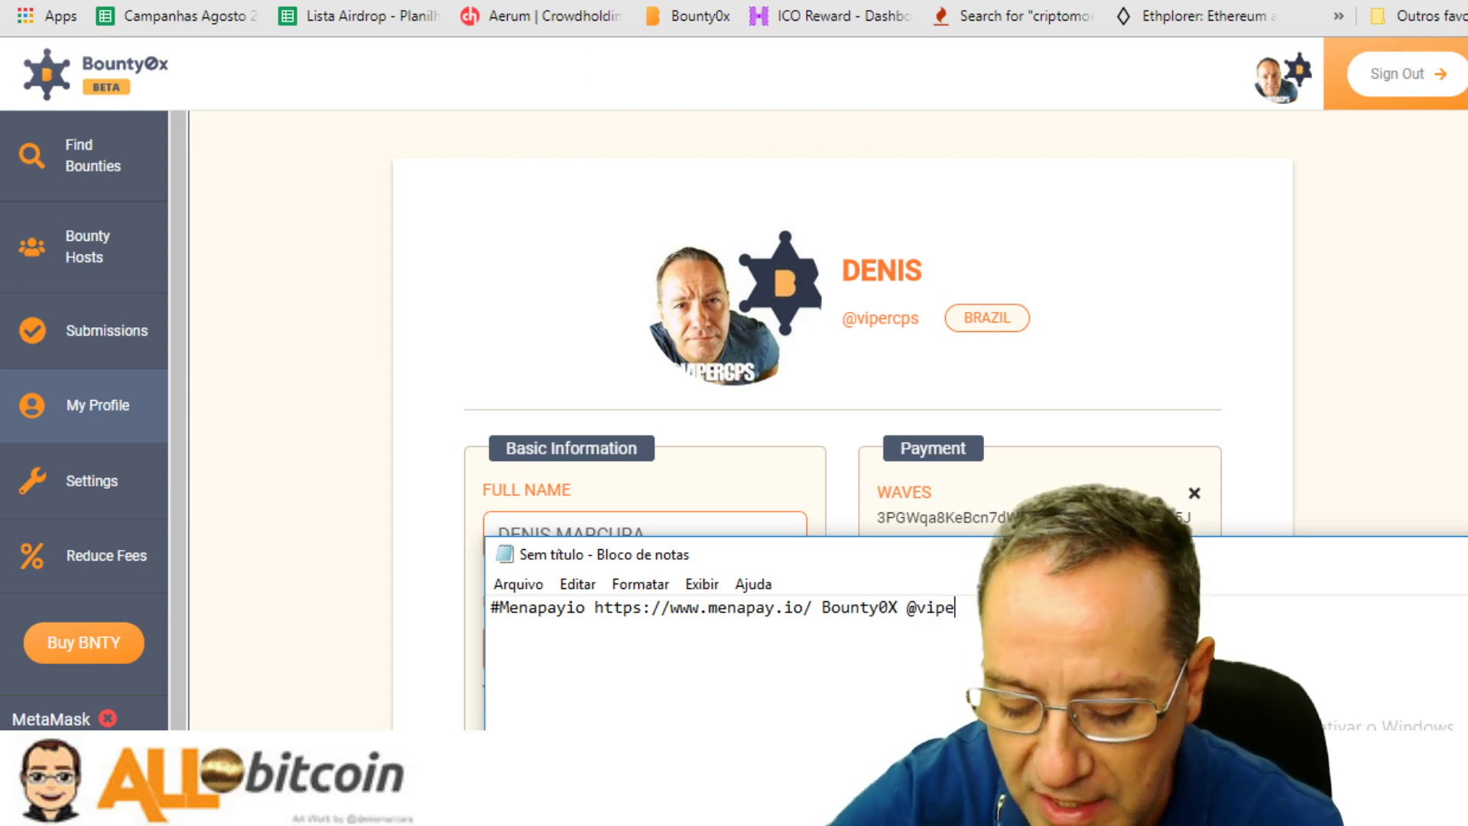
pyautogui.write('rcp')
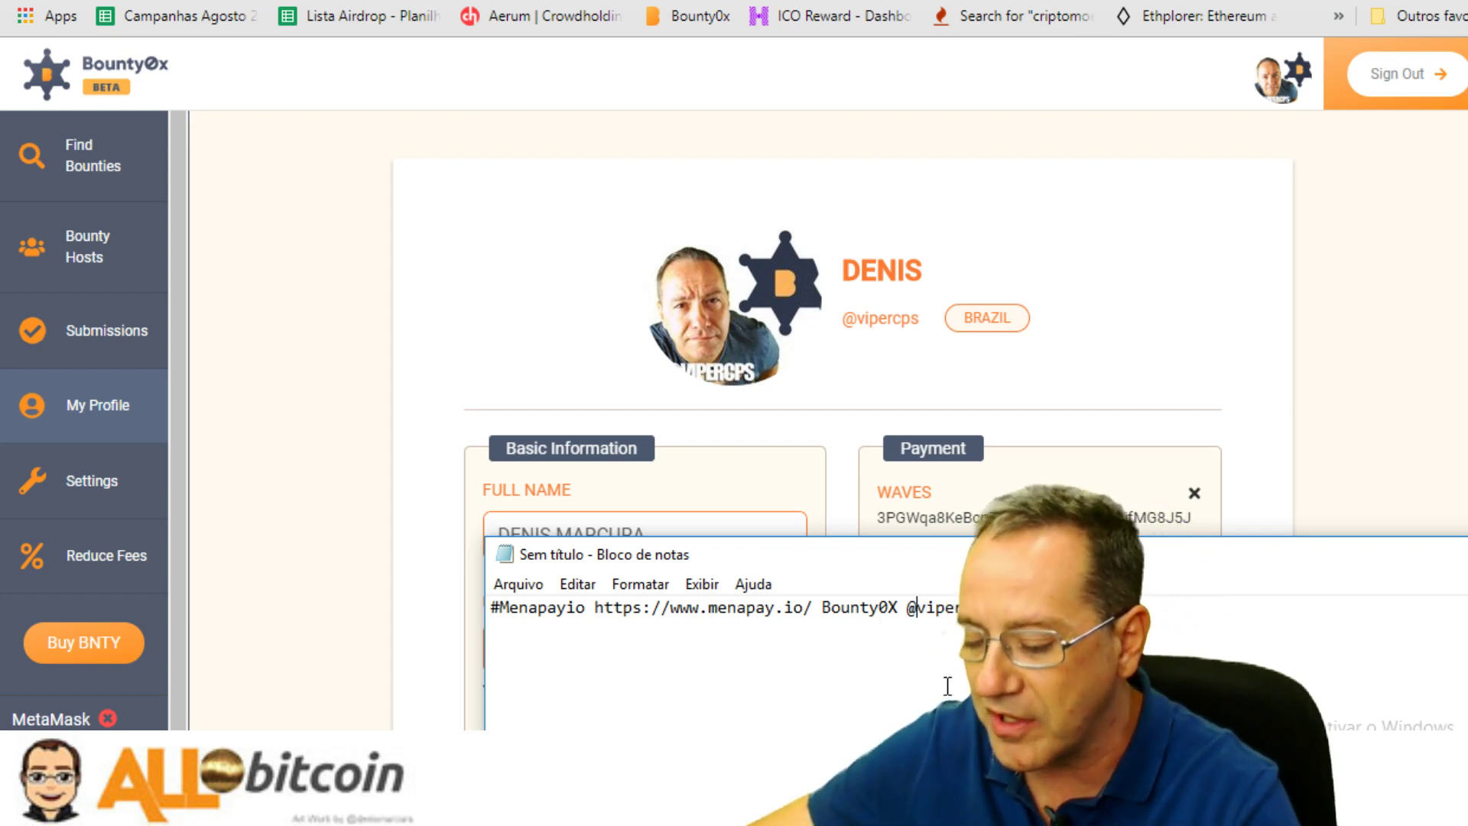
pyautogui.press('Left')
pyautogui.press('BackSpace')
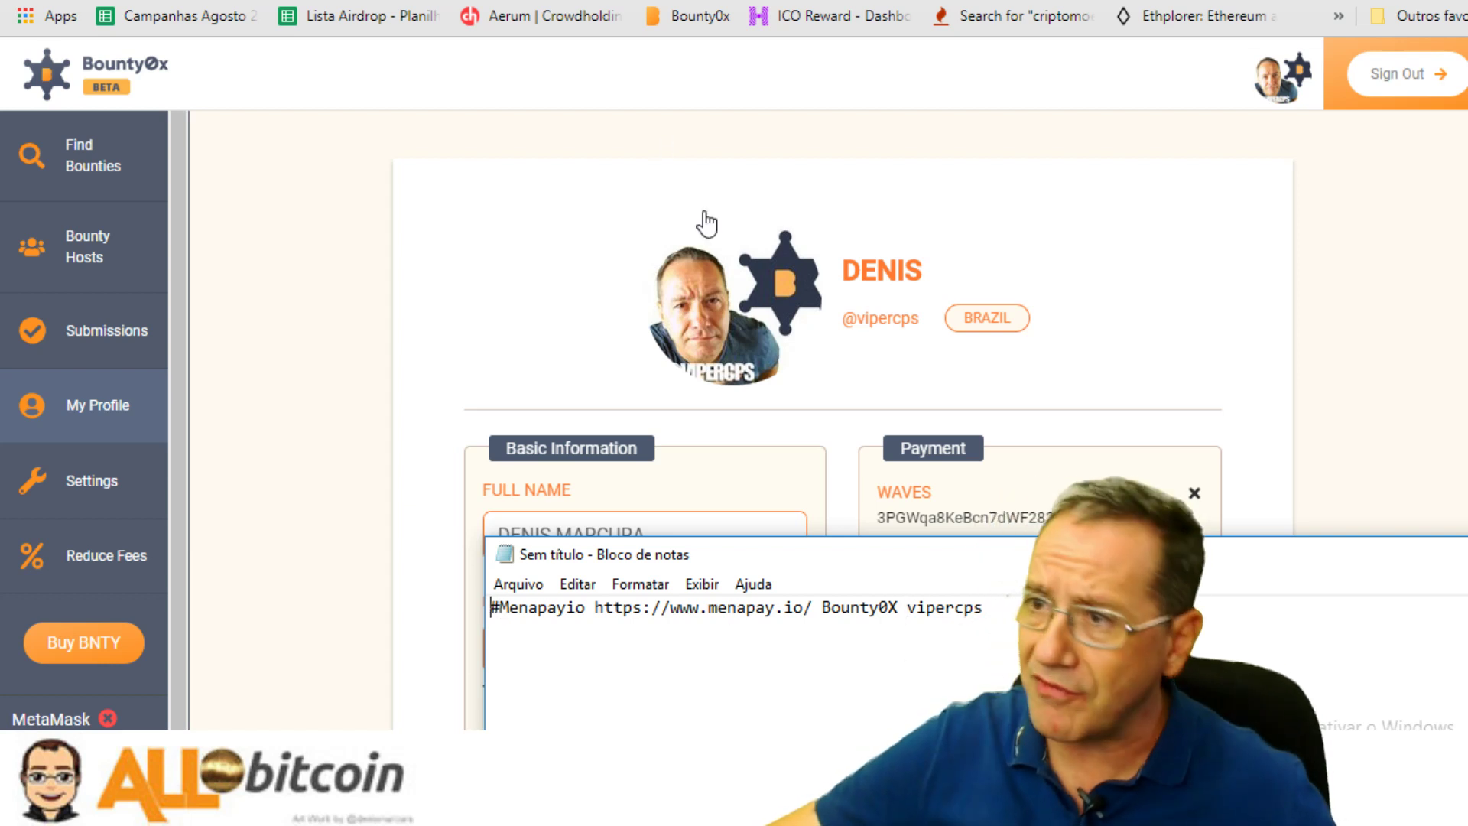
# Switch to MenaPay's Facebook page in the browser
pyautogui.click(31, 1)
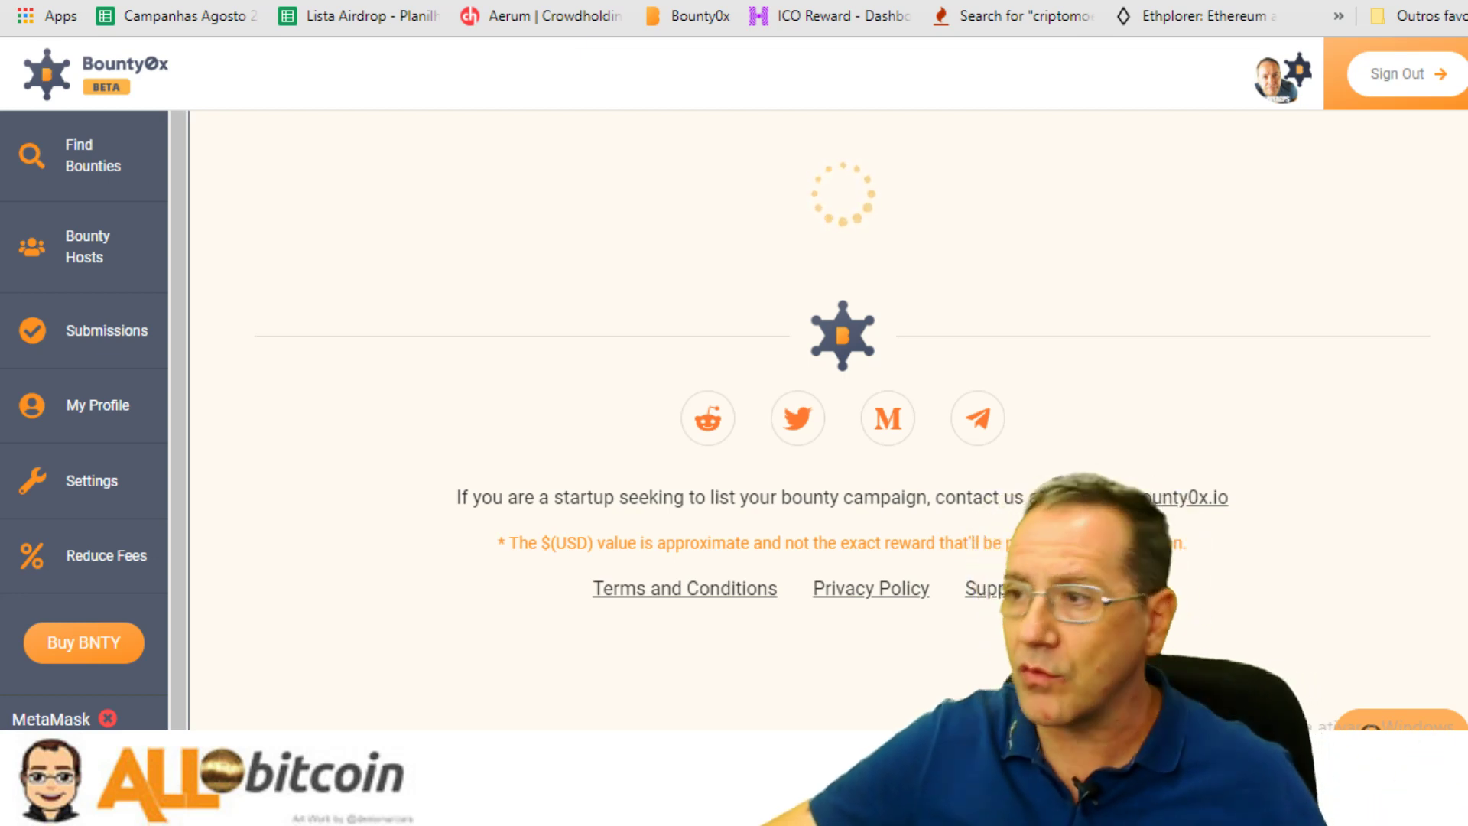
pyautogui.hotkey('ctrl', 'Tab')
pyautogui.scroll(-1, 734, 383)
pyautogui.hotkey('ctrl', 'Tab')
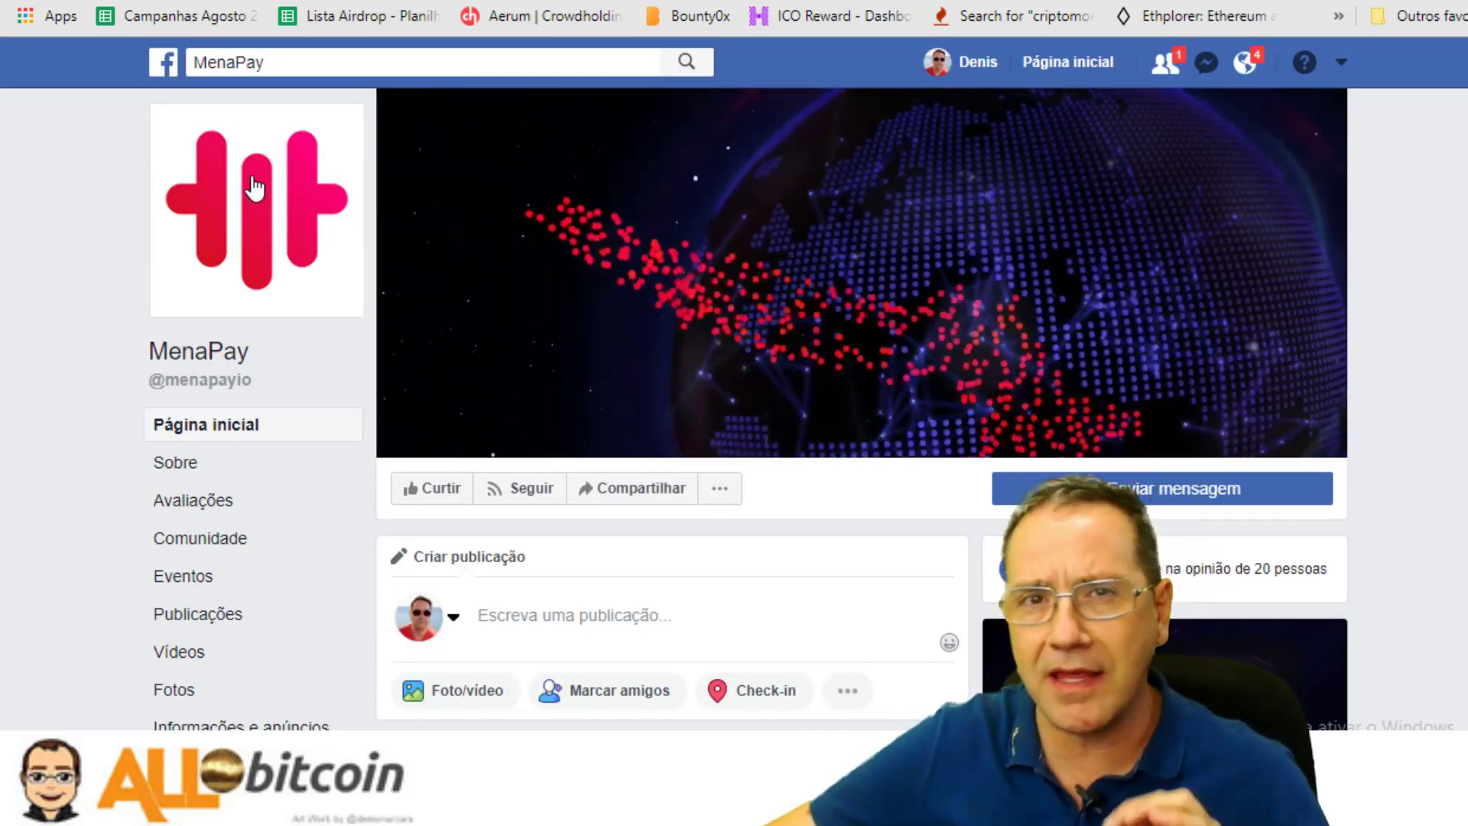
pyautogui.scroll(-1, 264, 185)
pyautogui.scroll(1, 269, 180)
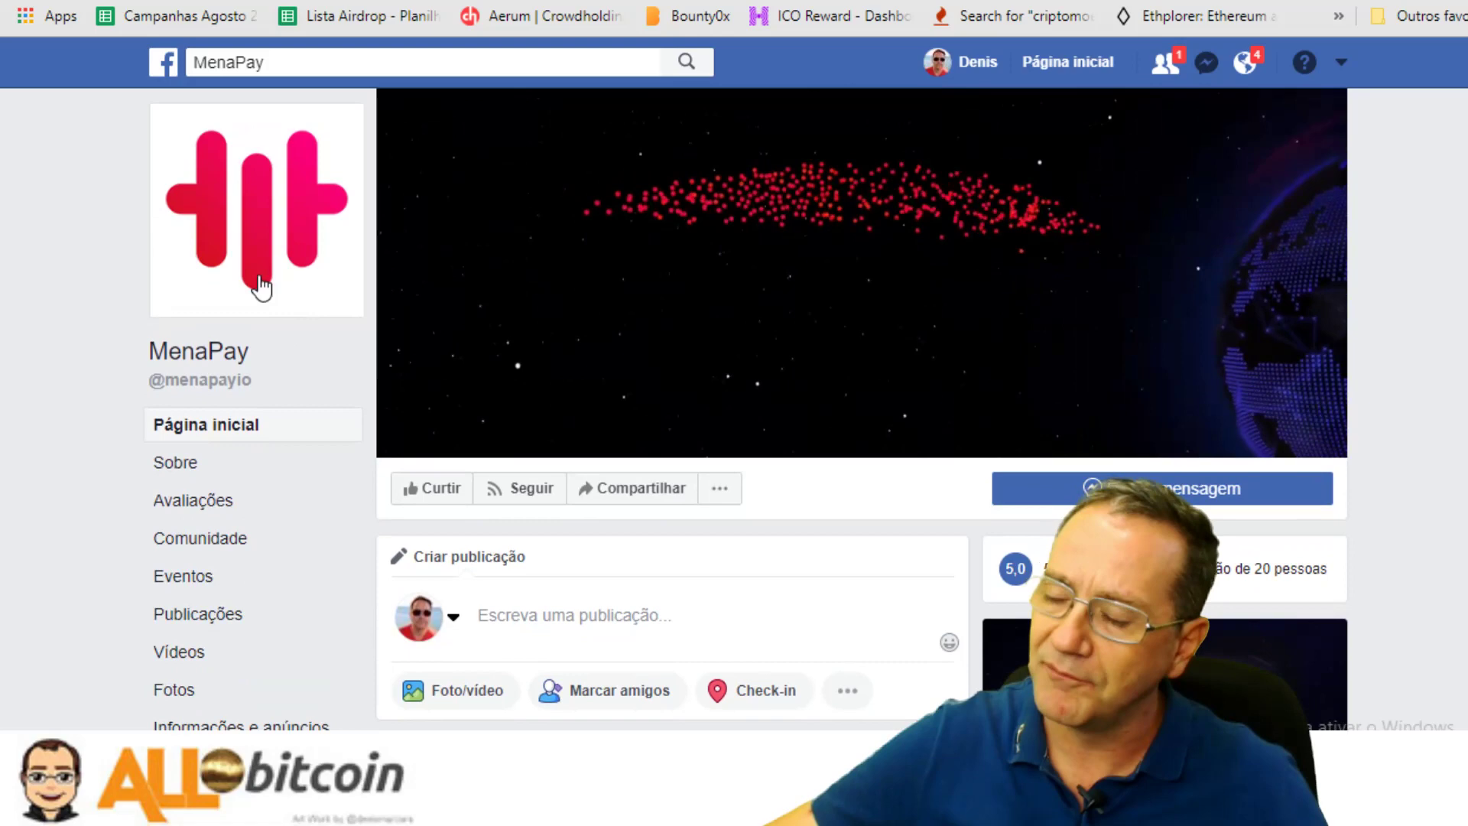
# Open MenaPay's profile picture at full size and copy the logo image
pyautogui.click(221, 204)
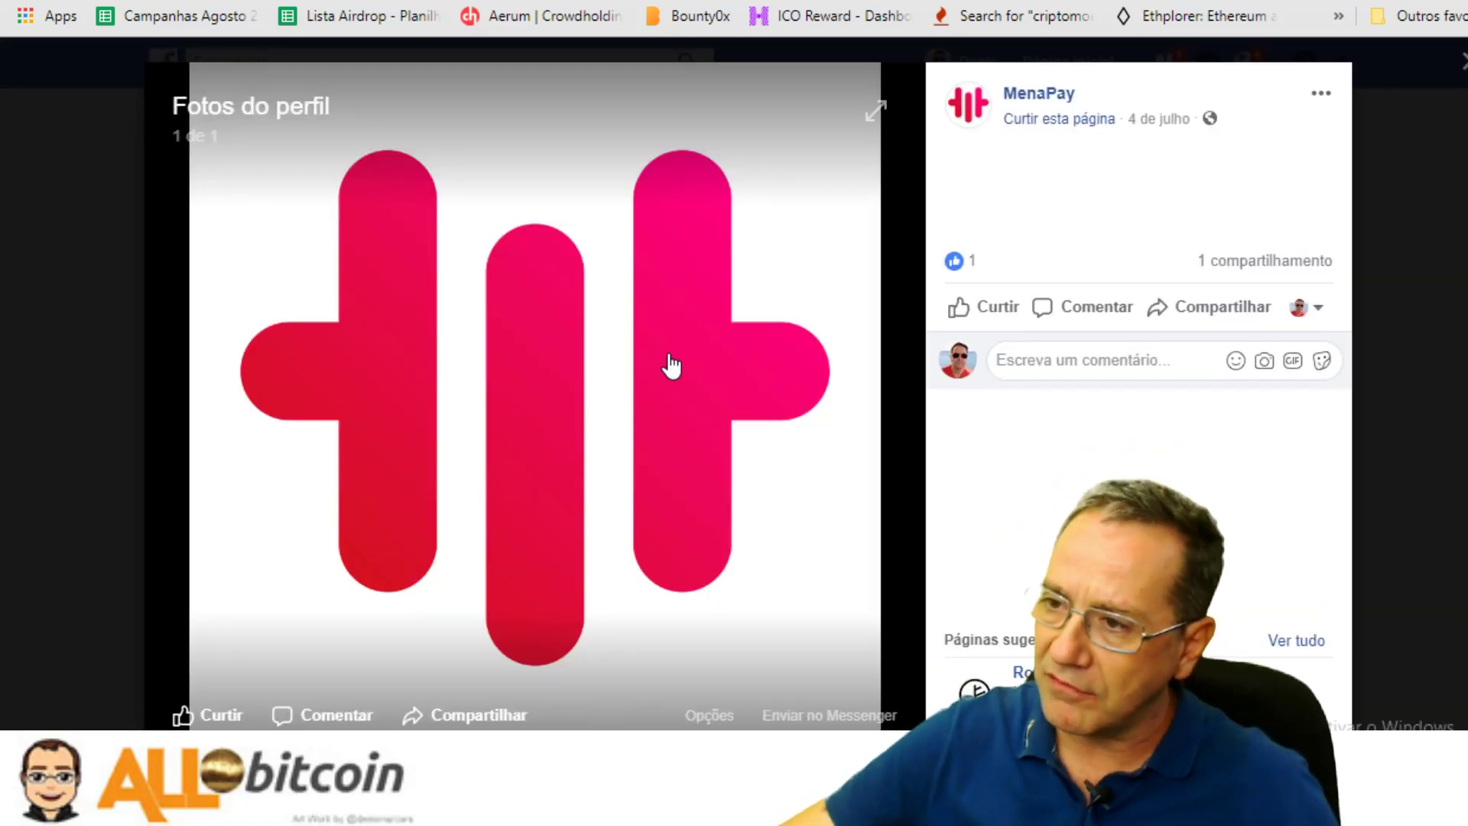
pyautogui.rightClick(536, 428)
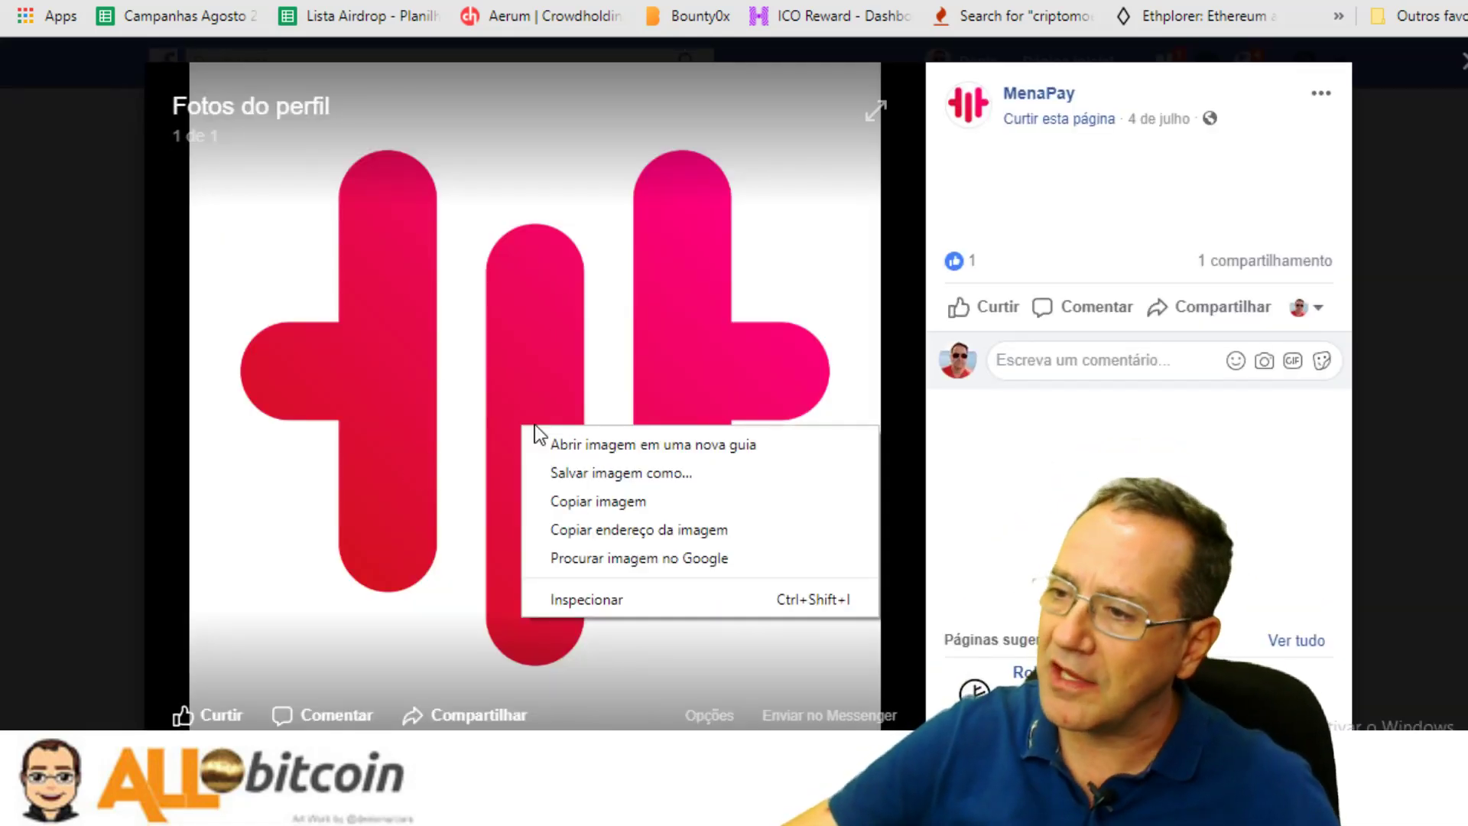
pyautogui.click(604, 501)
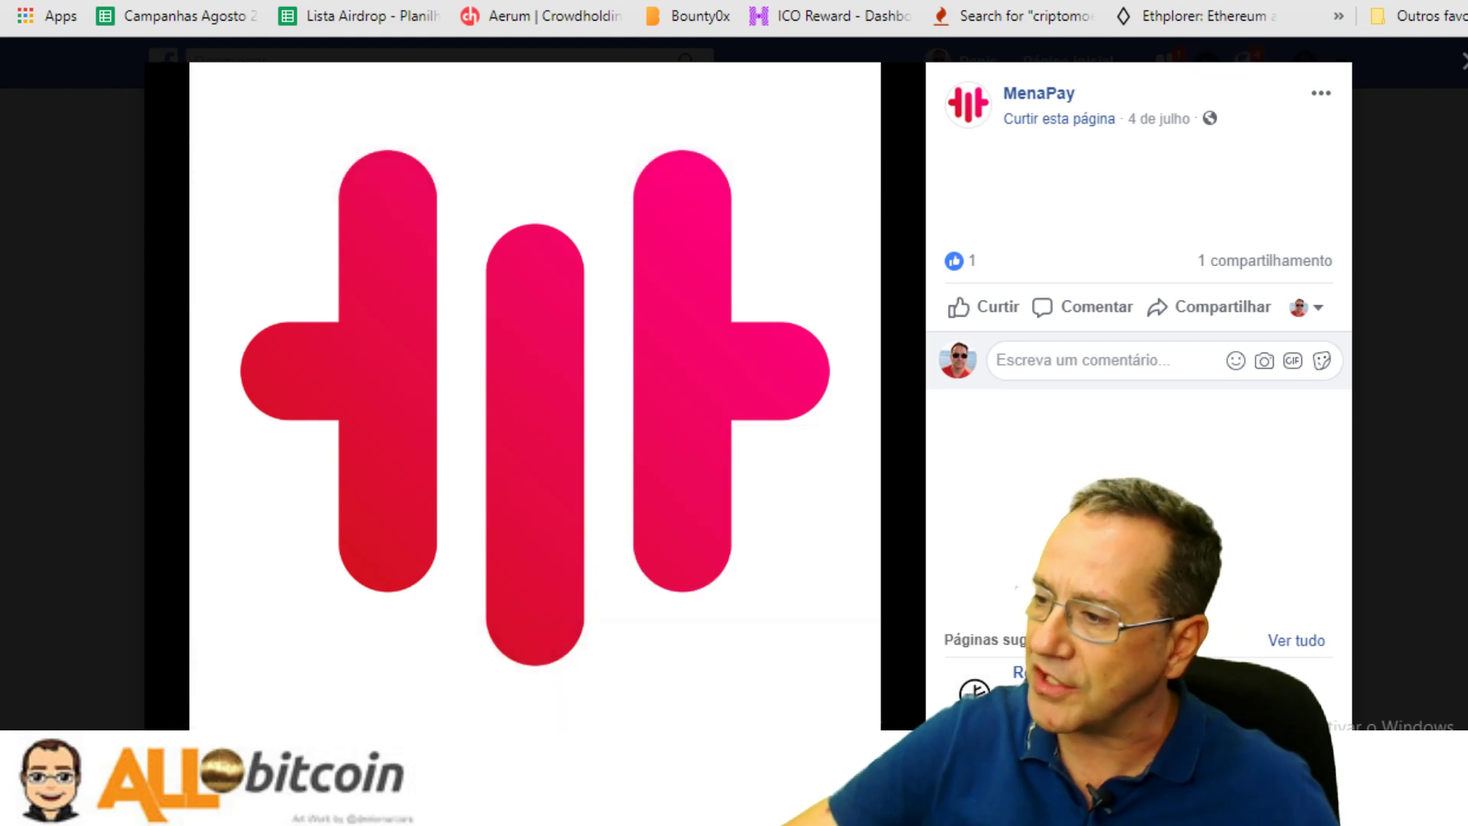
# Switch to Photoshop and create a new document 800 pixels wide and 800 pixels high
pyautogui.hotkey('alt', 'Tab')
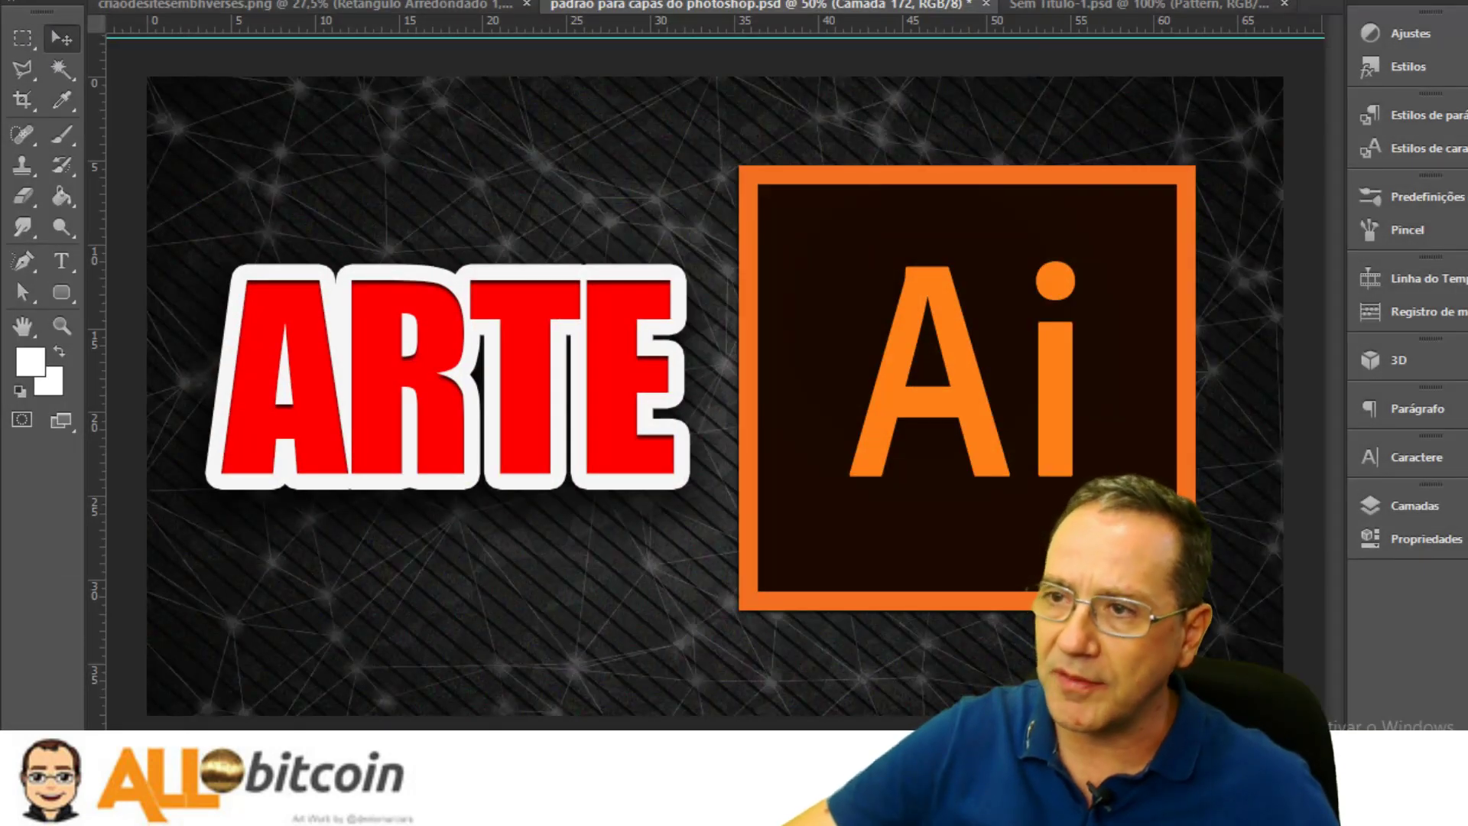
pyautogui.hotkey('alt', 'a')
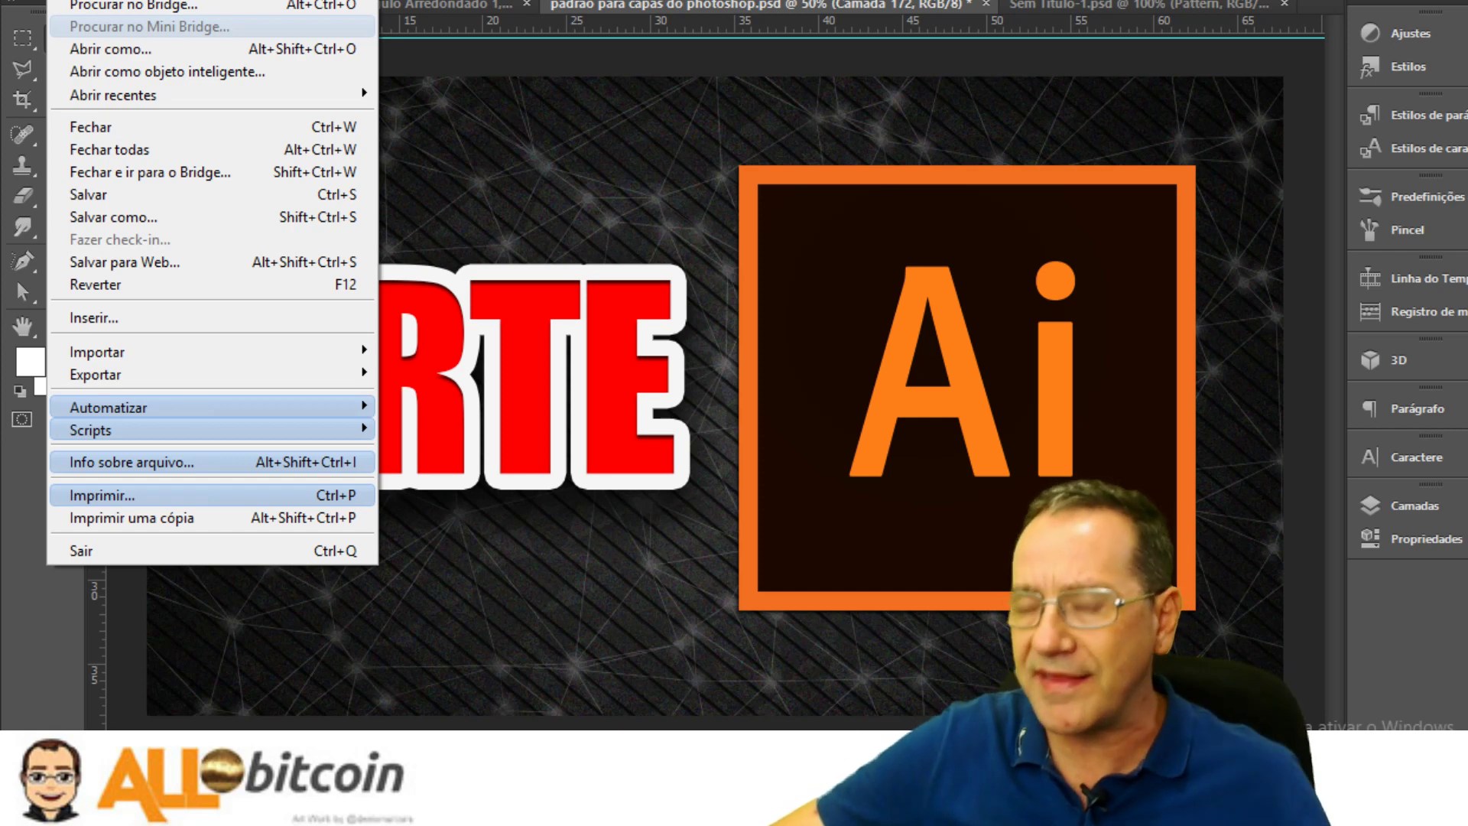
pyautogui.press('n')
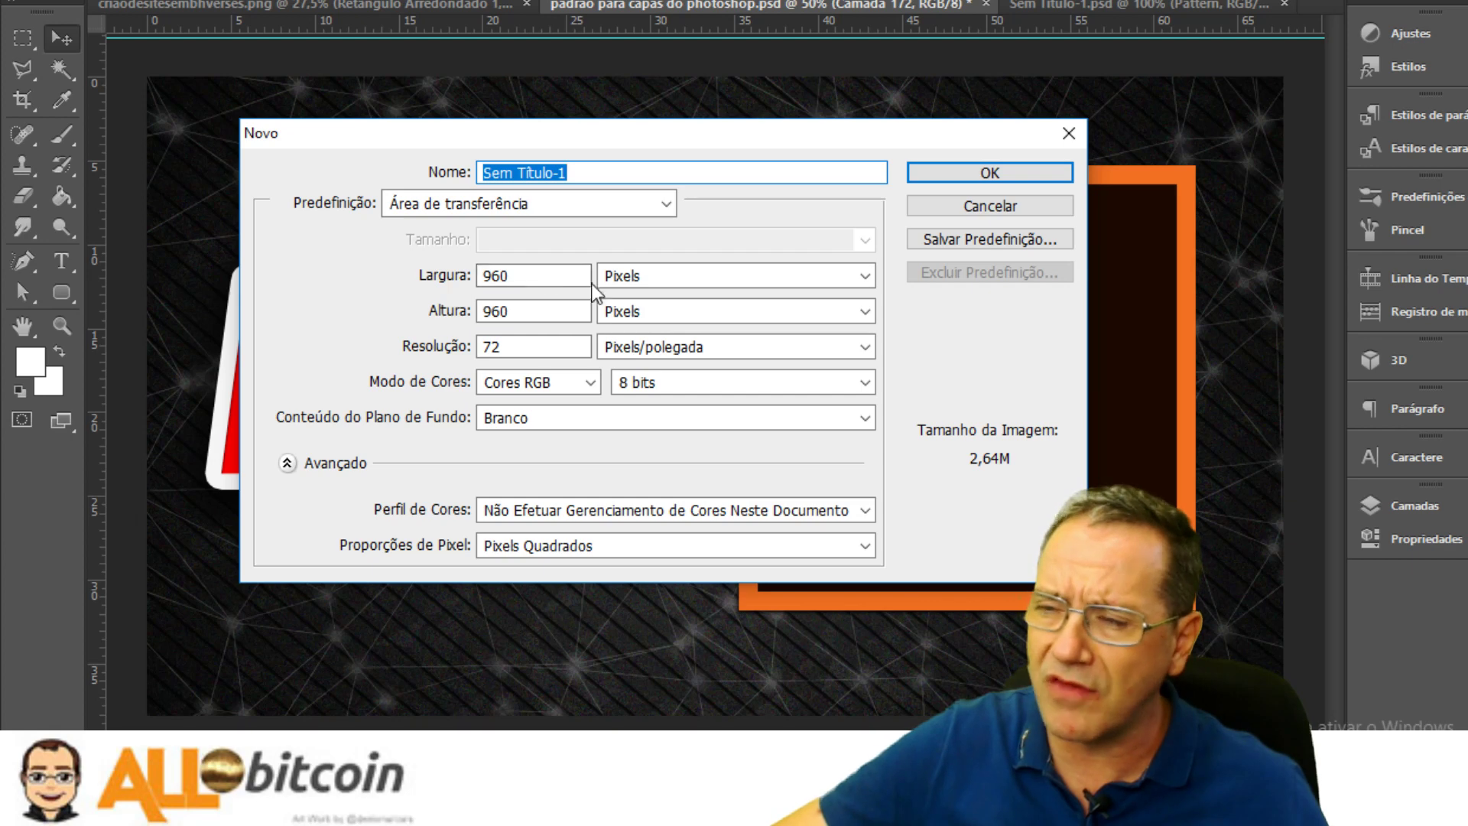
pyautogui.doubleClick(495, 275)
pyautogui.write('8')
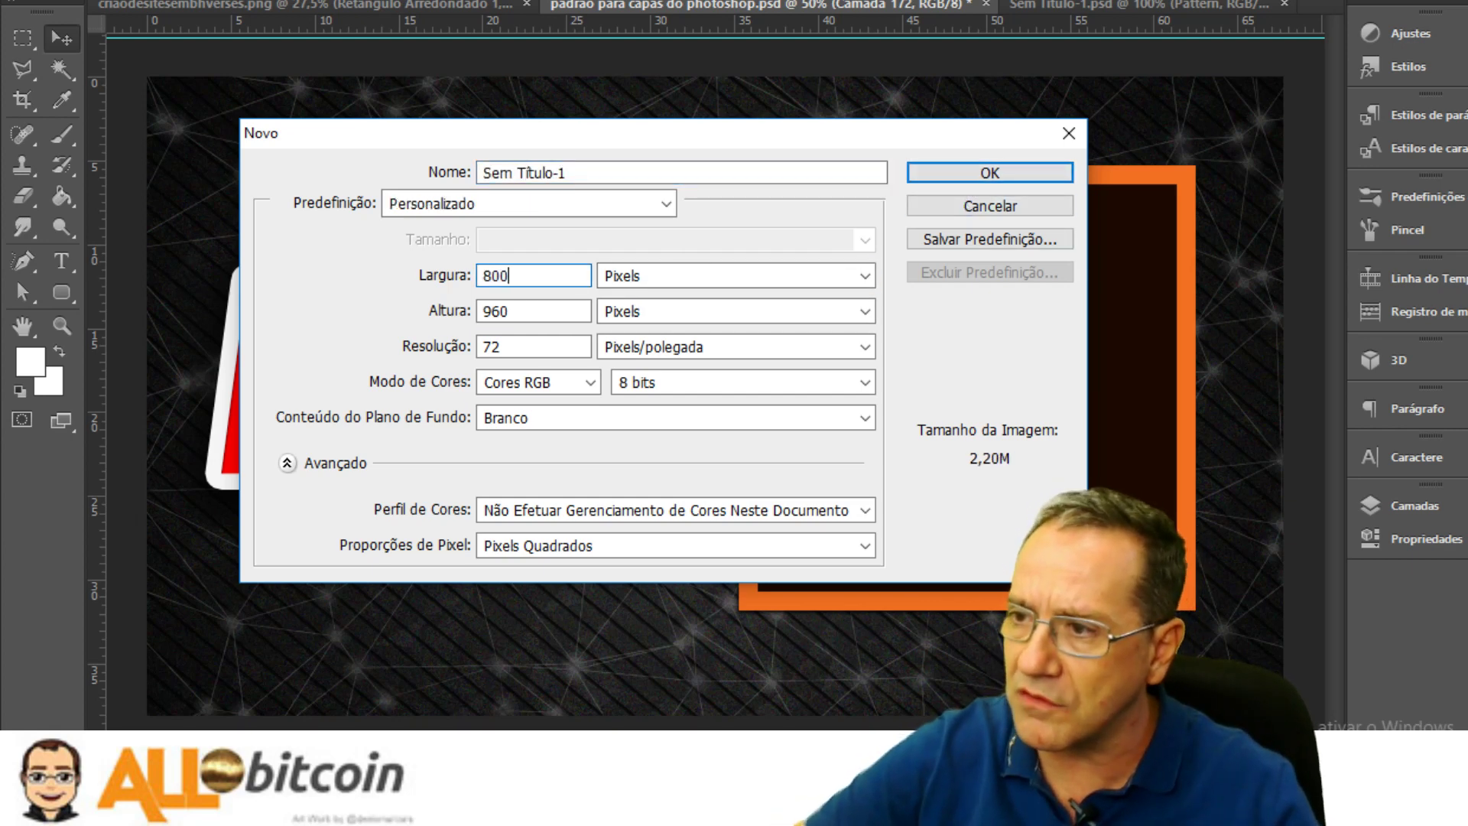
pyautogui.write('00')
pyautogui.press('Tab')
pyautogui.press('Tab')
pyautogui.write('8')
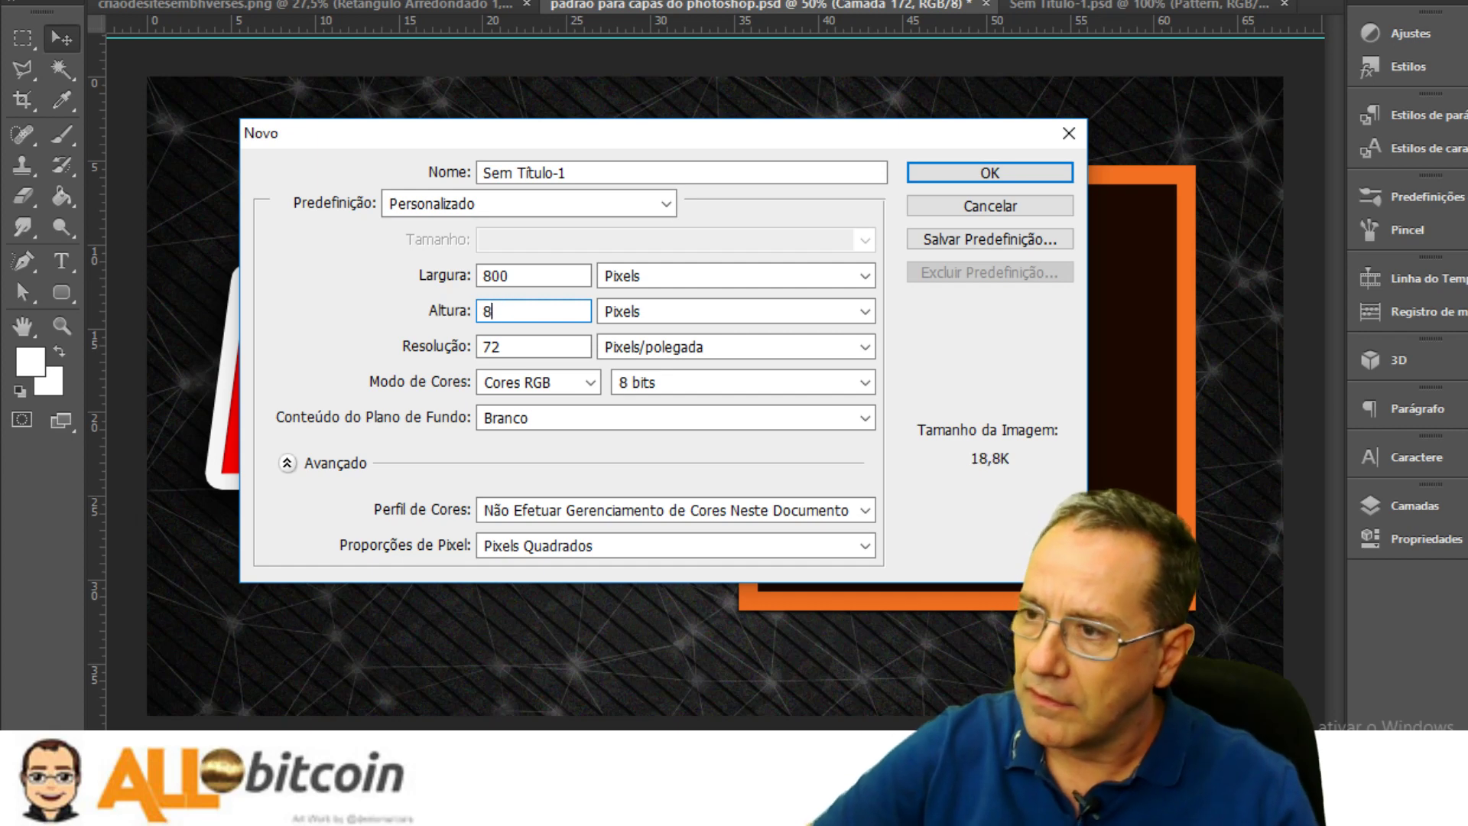
pyautogui.write('00')
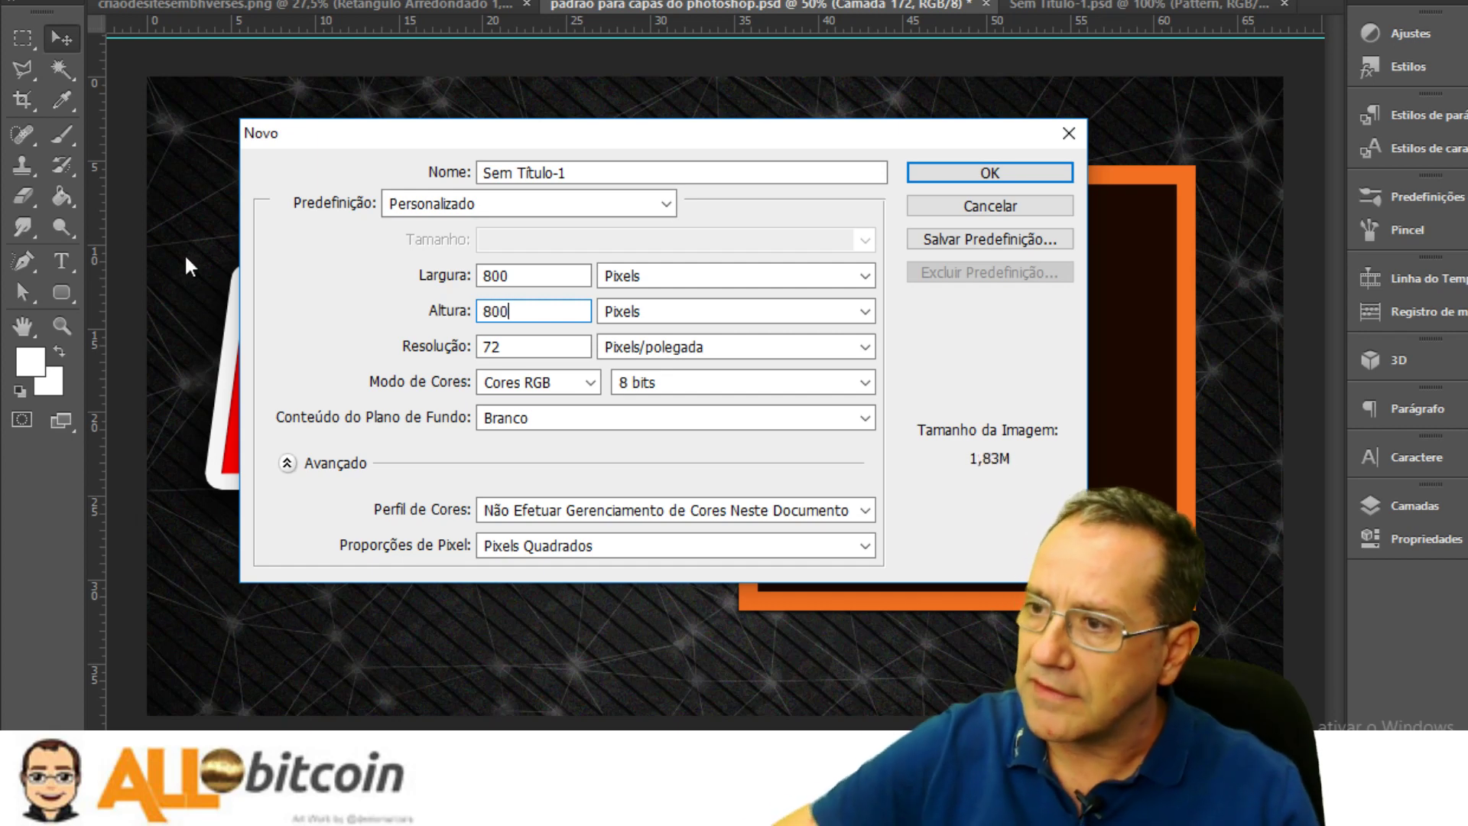
pyautogui.click(990, 175)
# Paste the MenaPay logo, scale it down to about half size and place it in the upper middle of the canvas
pyautogui.hotkey('ctrl', 'v')
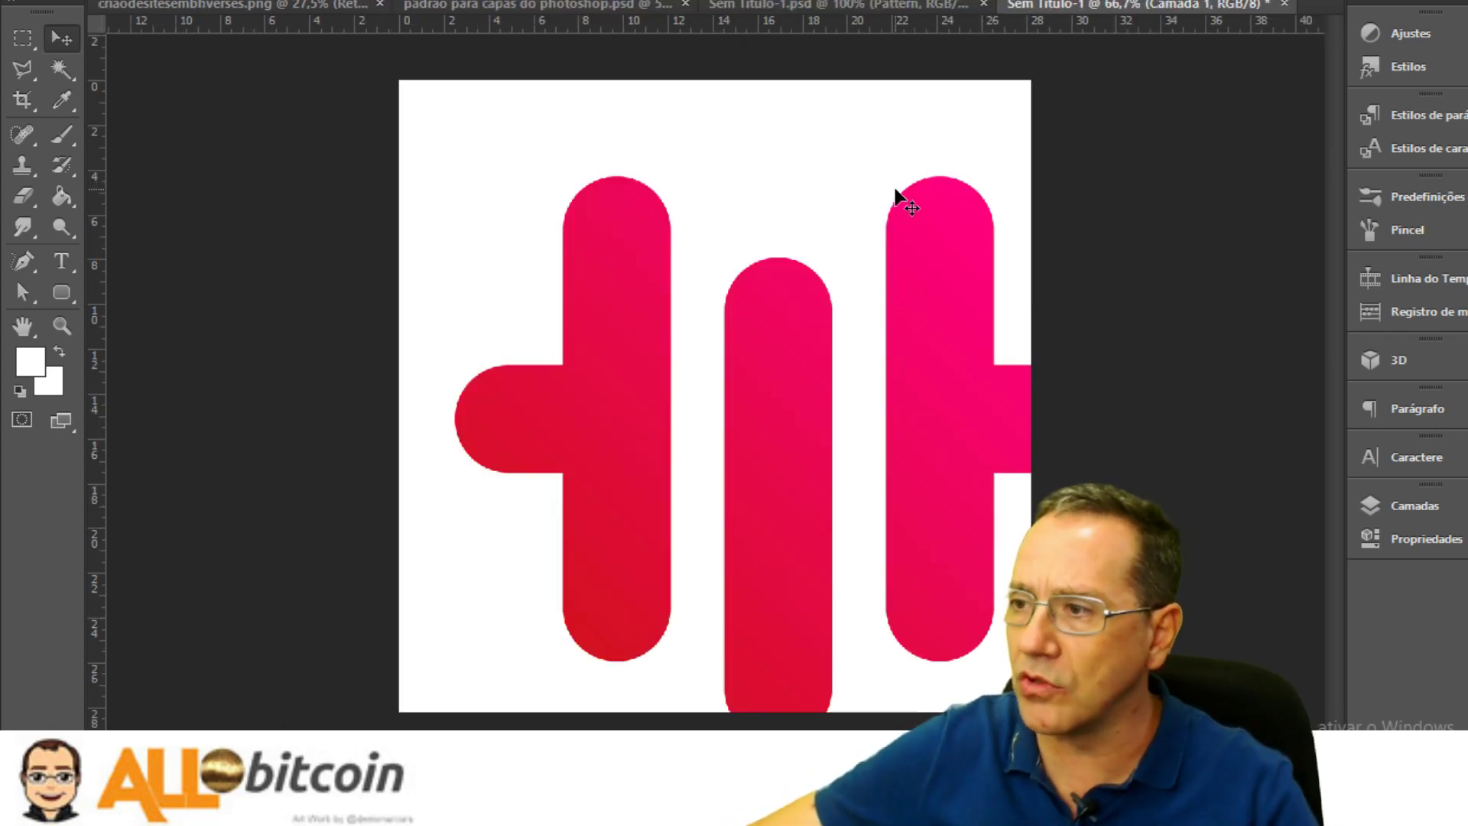
pyautogui.moveTo(797, 348)
pyautogui.mouseDown()
pyautogui.moveTo(773, 351)
pyautogui.moveTo(750, 314)
pyautogui.moveTo(790, 331)
pyautogui.moveTo(770, 340)
pyautogui.mouseUp()
pyautogui.hotkey('ctrl', 't')
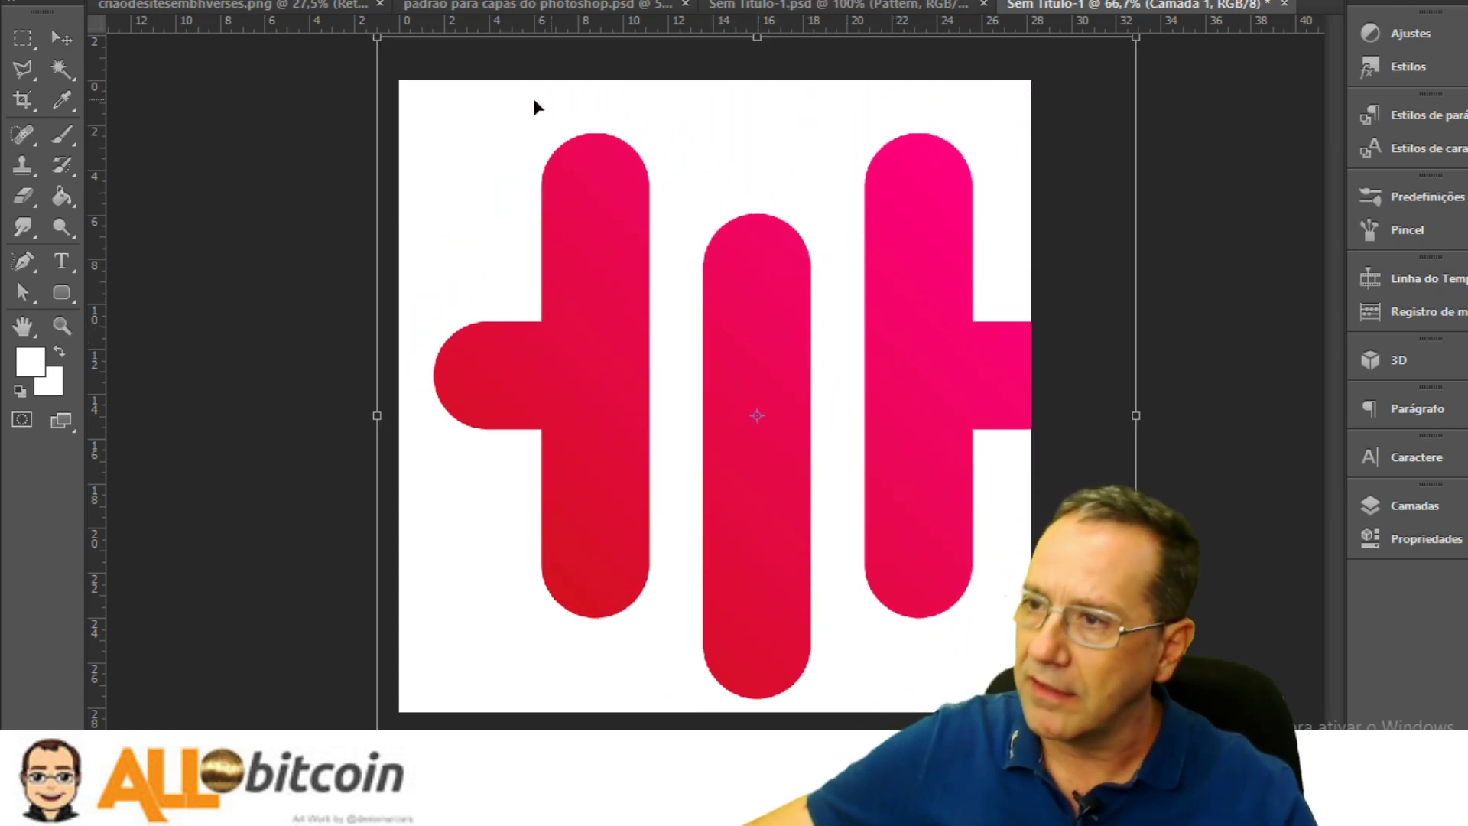
pyautogui.moveTo(522, 246); pyautogui.dragTo(619, 306)
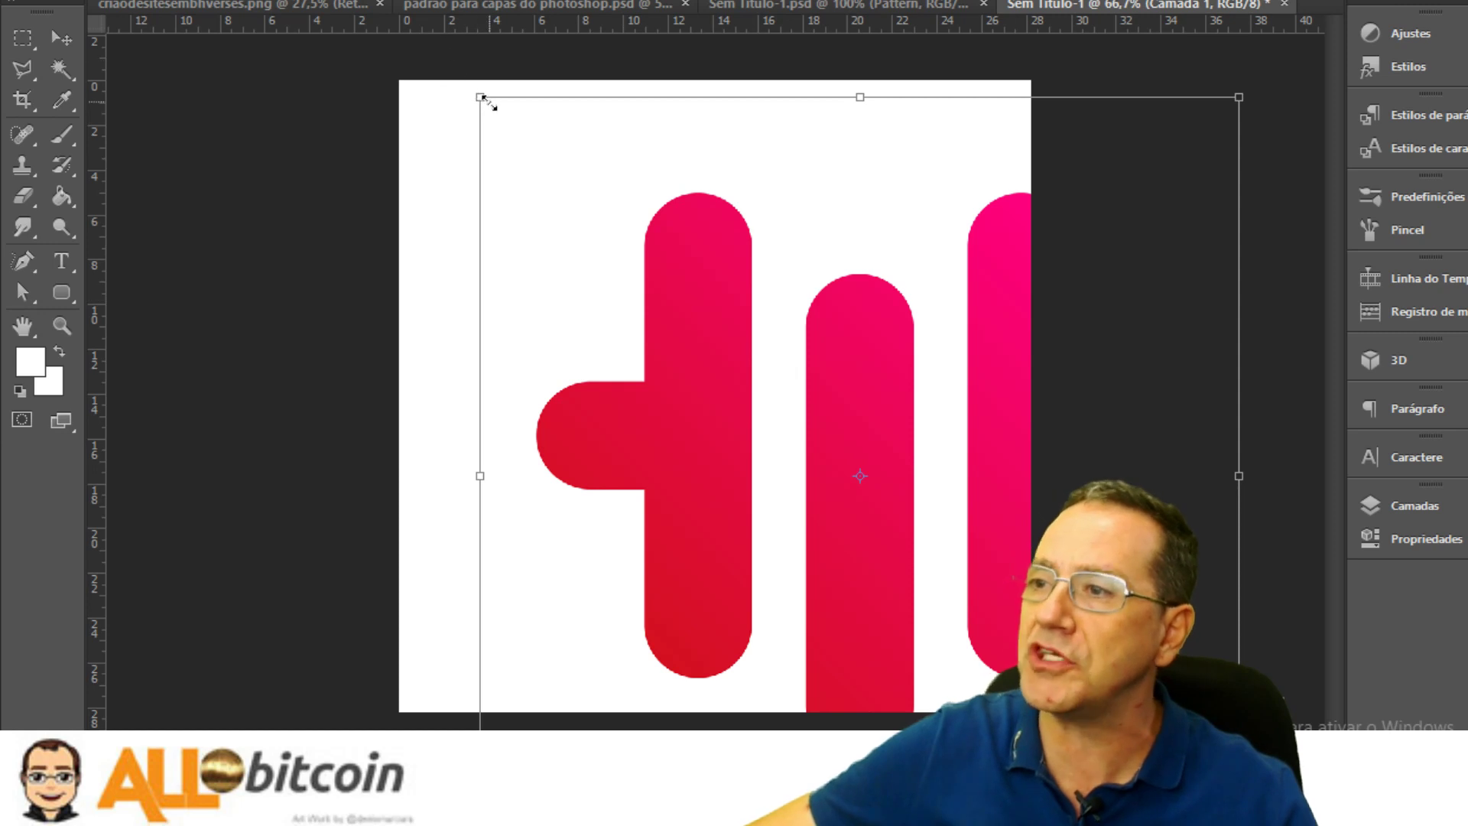
pyautogui.moveTo(480, 97); pyautogui.dragTo(918, 433)
pyautogui.moveTo(887, 523); pyautogui.dragTo(620, 231)
pyautogui.press('v')
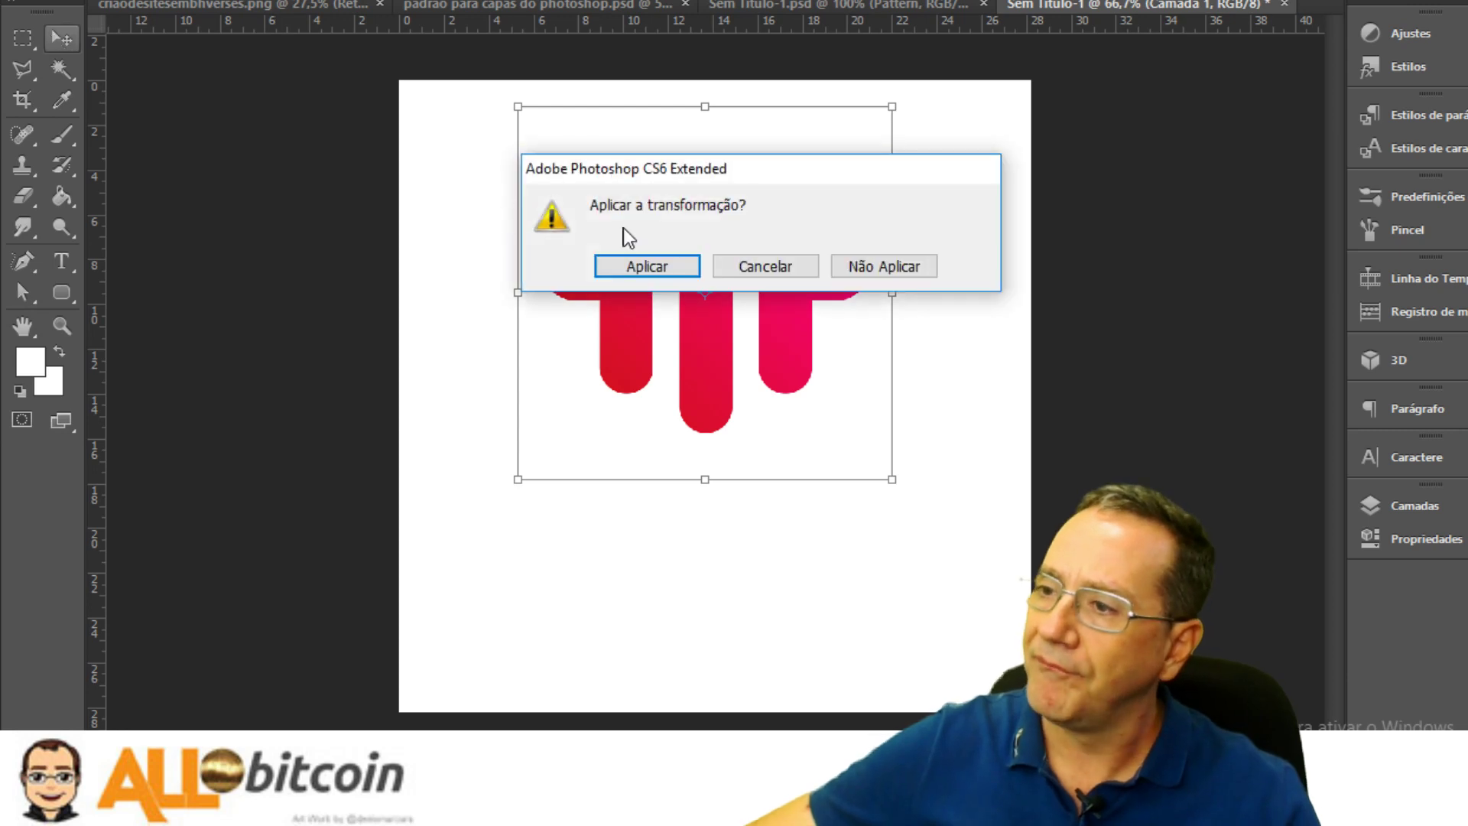
pyautogui.click(646, 269)
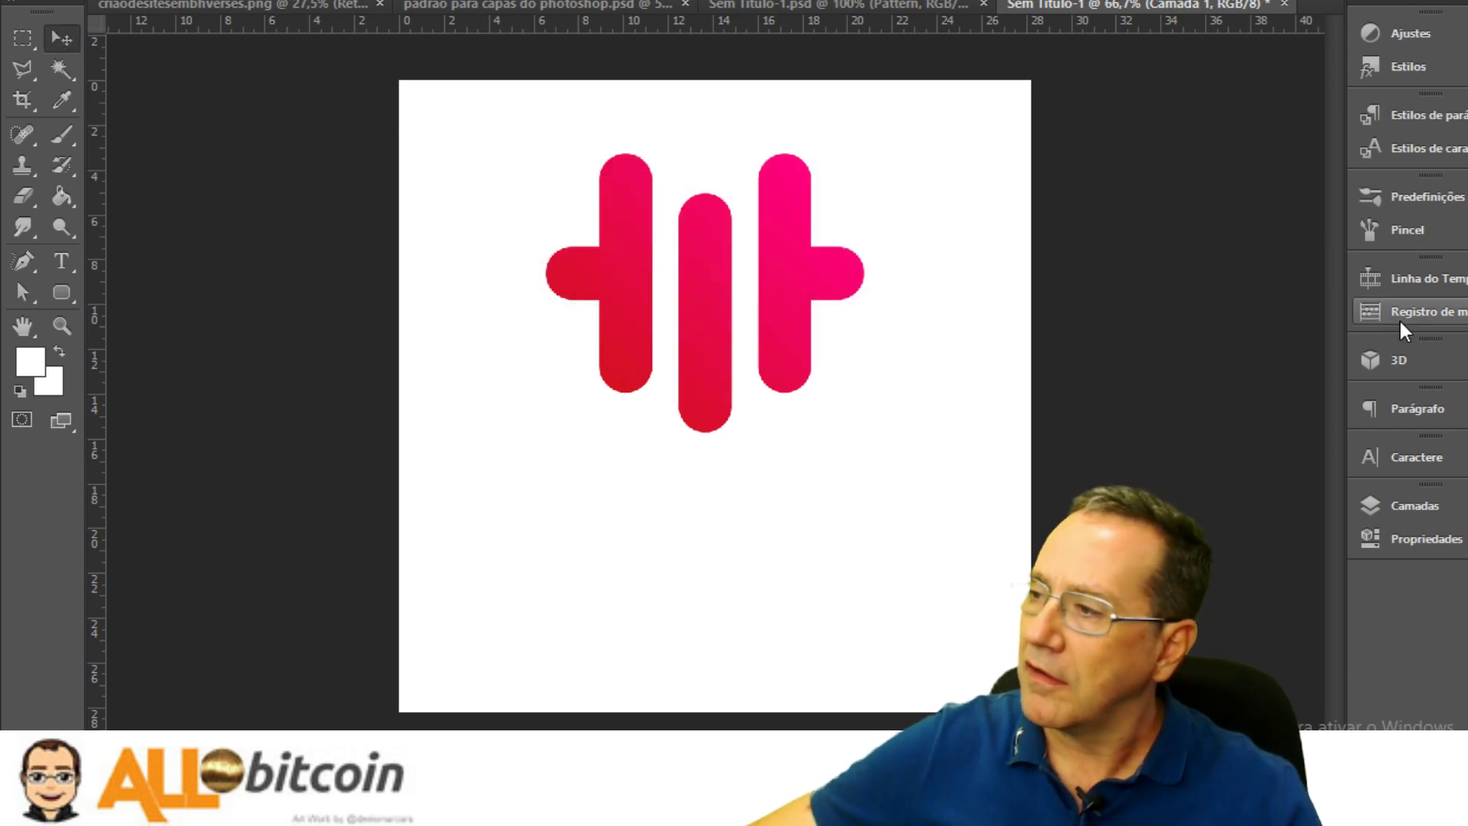
# Hide the background layer (Plano de Fundo) so only the logo layer shows
pyautogui.click(1416, 457)
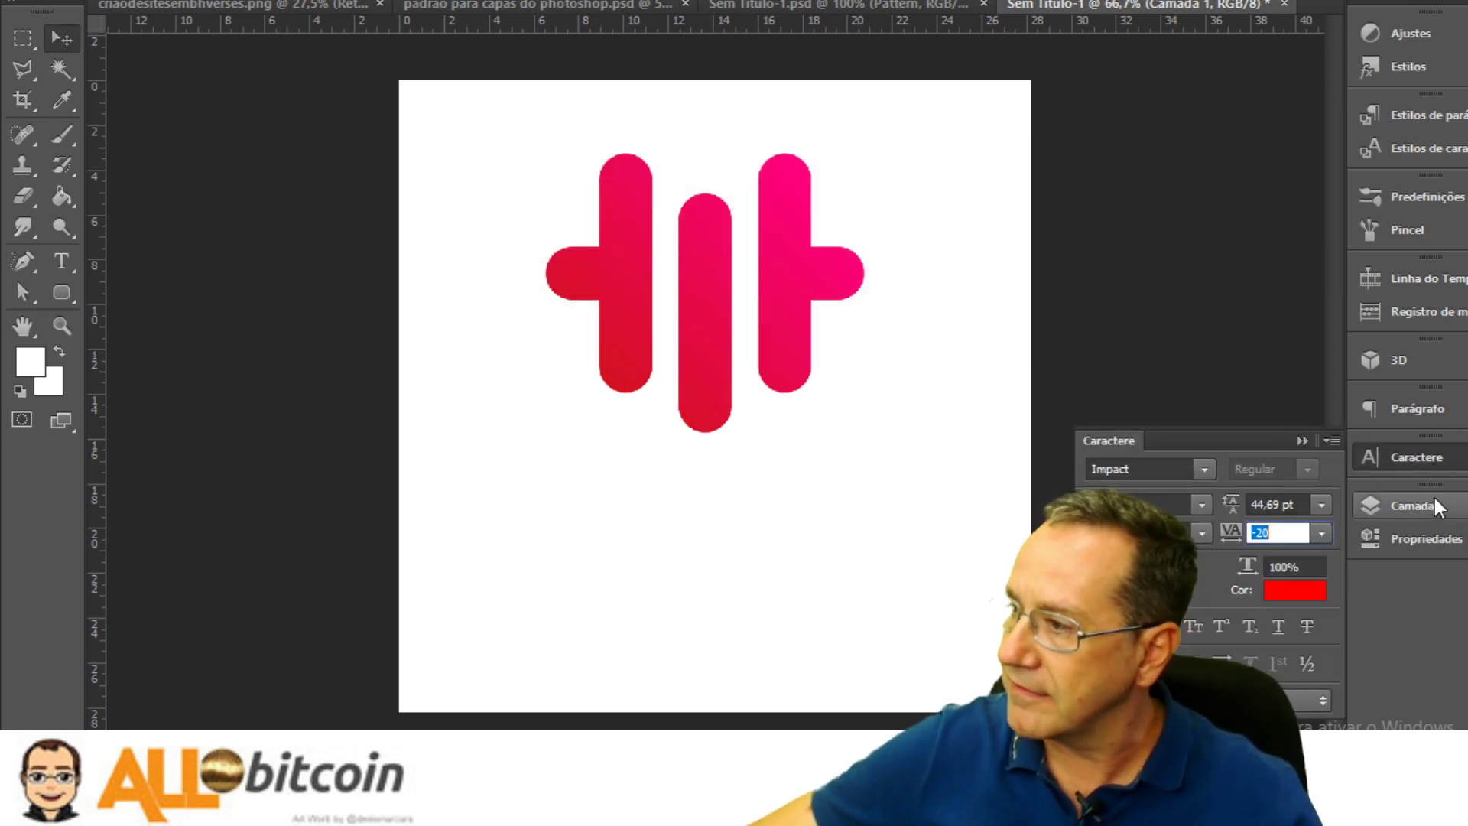
pyautogui.click(1422, 507)
pyautogui.click(1046, 456)
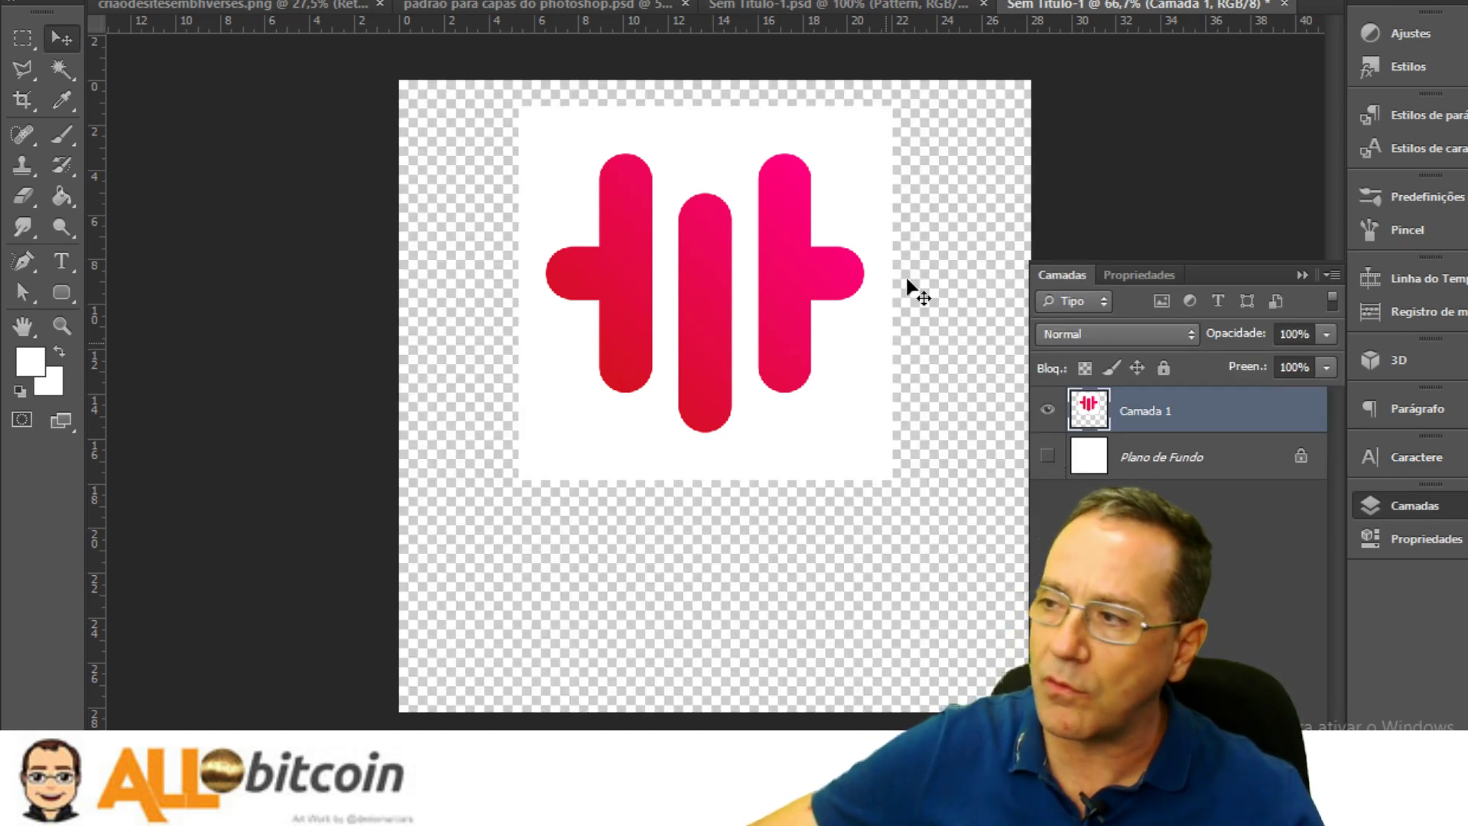
pyautogui.click(1302, 275)
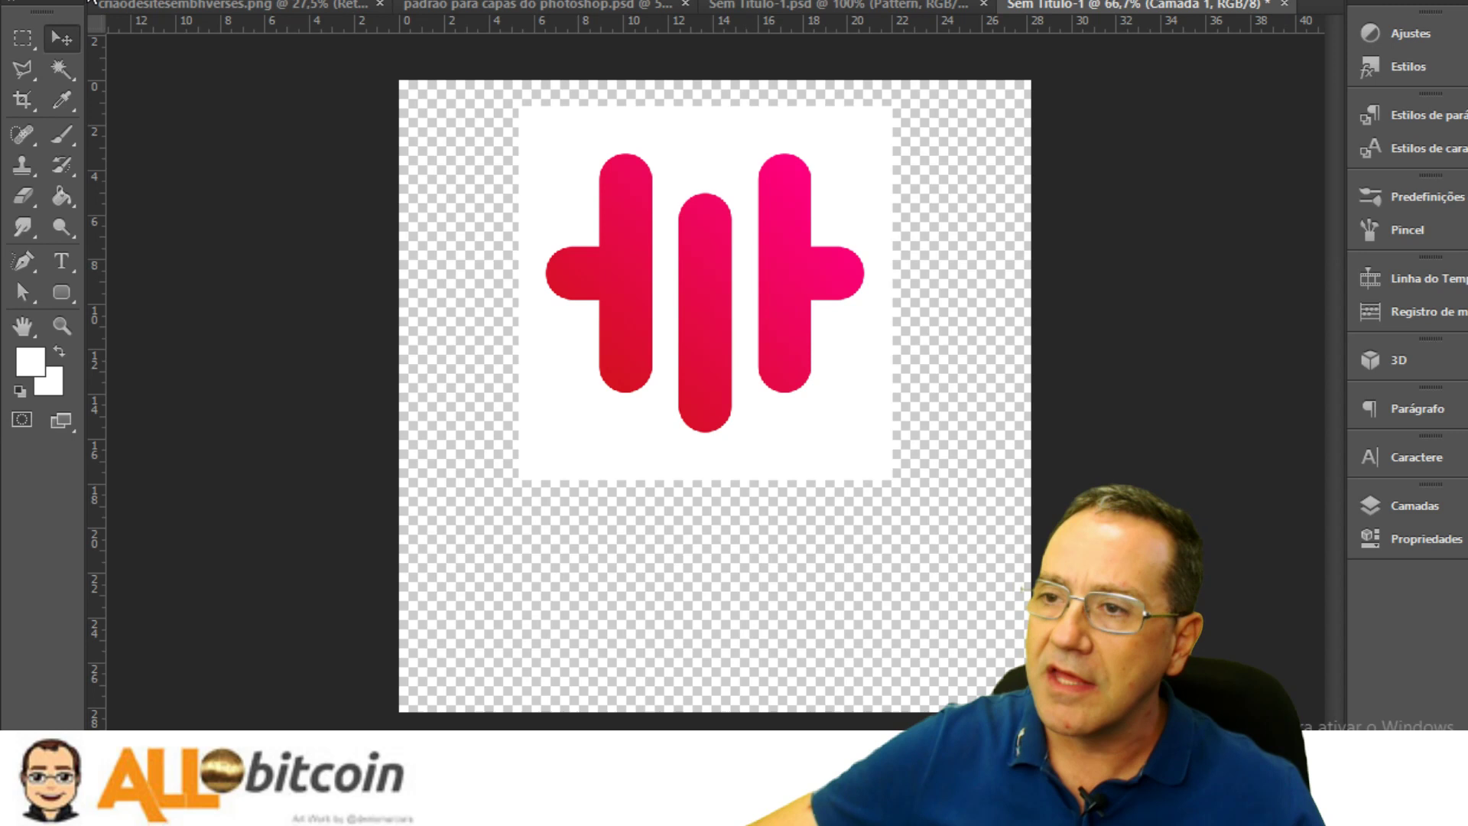
# Remove the white area around the logo with the Magic Wand and clear the selection
pyautogui.click(69, 66)
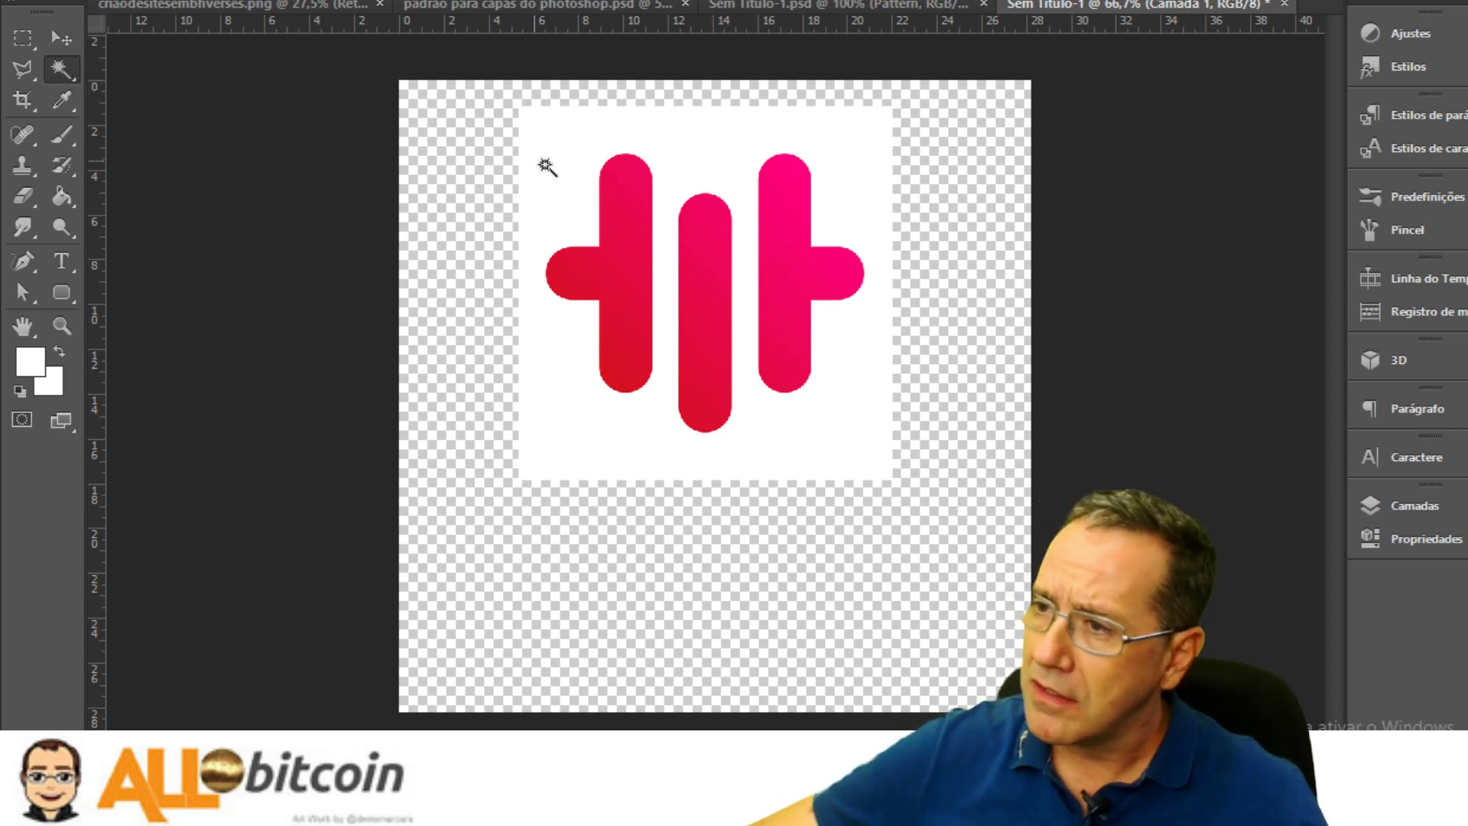
pyautogui.click(575, 184)
pyautogui.press('Delete')
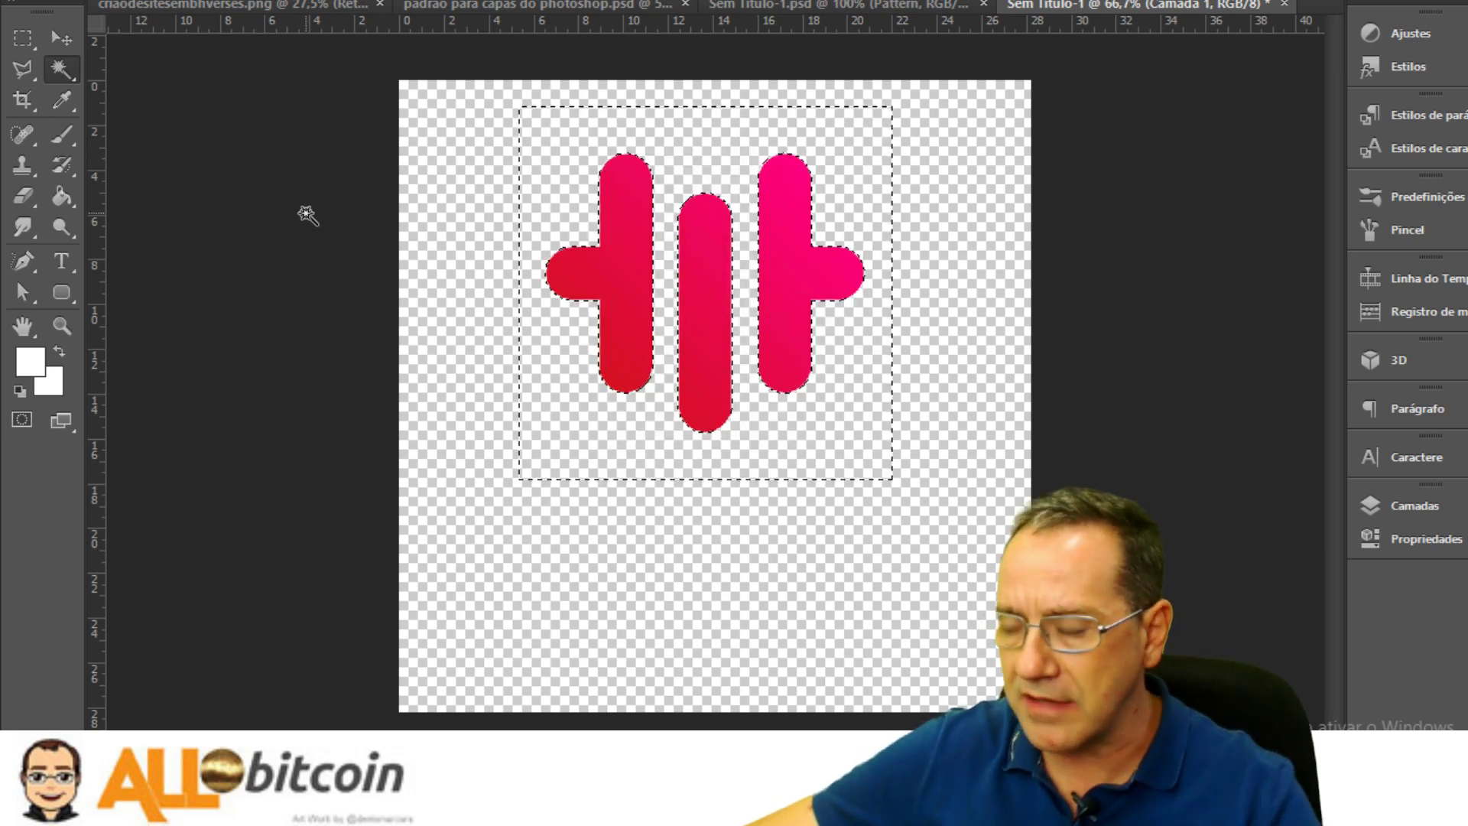
pyautogui.hotkey('ctrl', 'd')
# Check the logo's cut-out edges and move the logo slightly up and to the right on the canvas
pyautogui.click(62, 38)
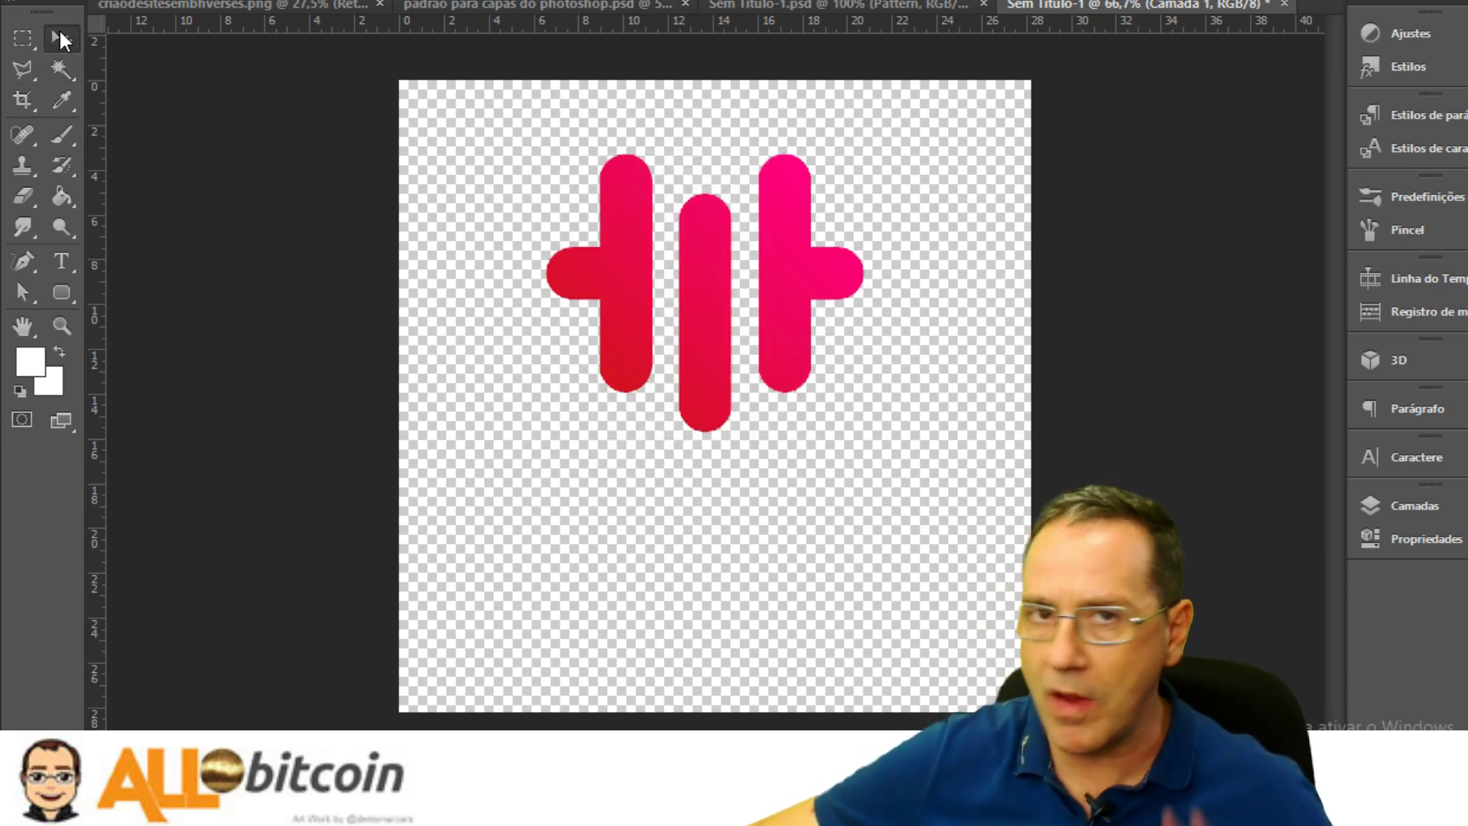
pyautogui.scroll(12, 711, 204)
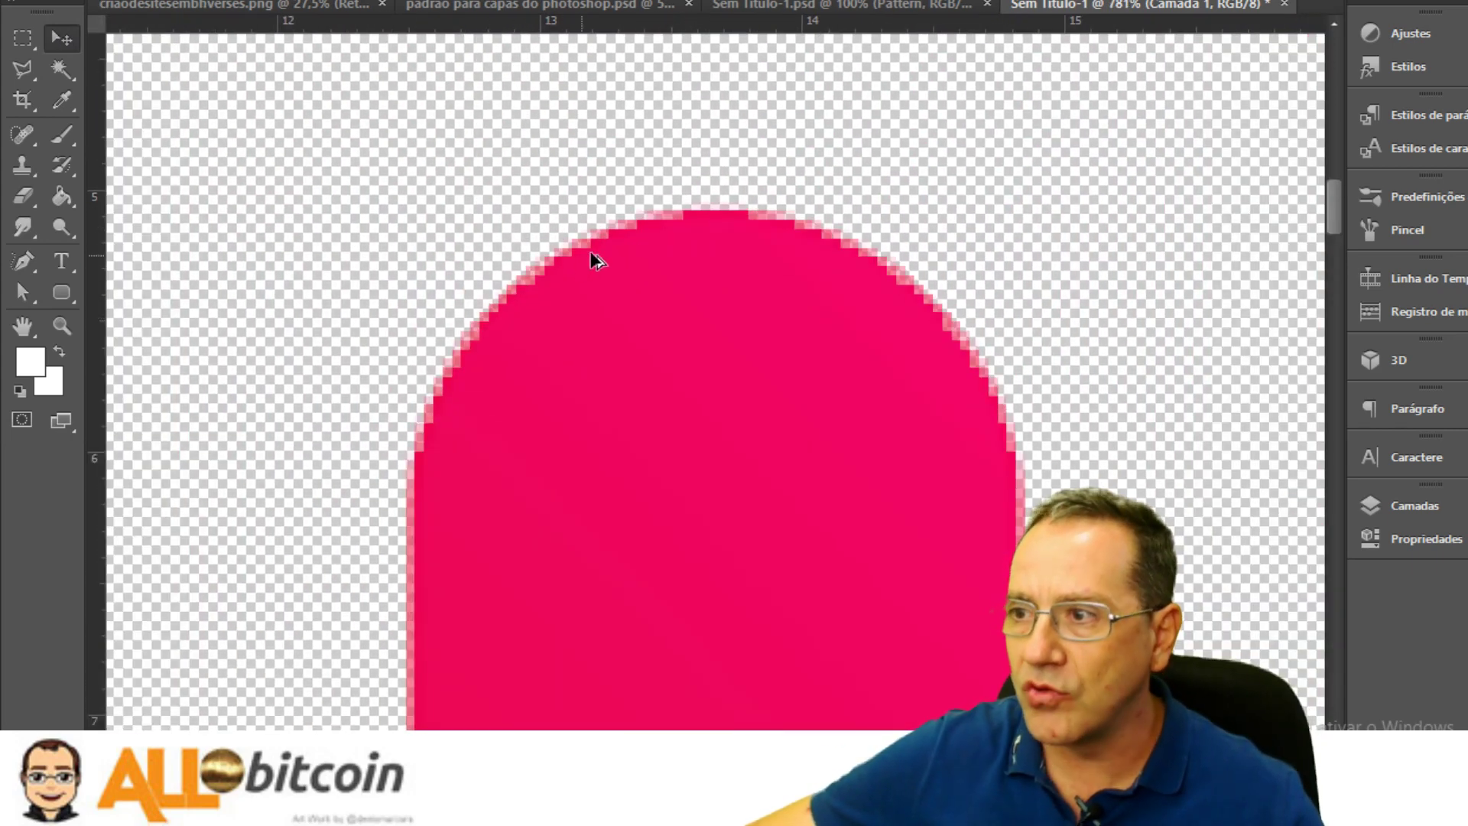
pyautogui.scroll(-12, 780, 318)
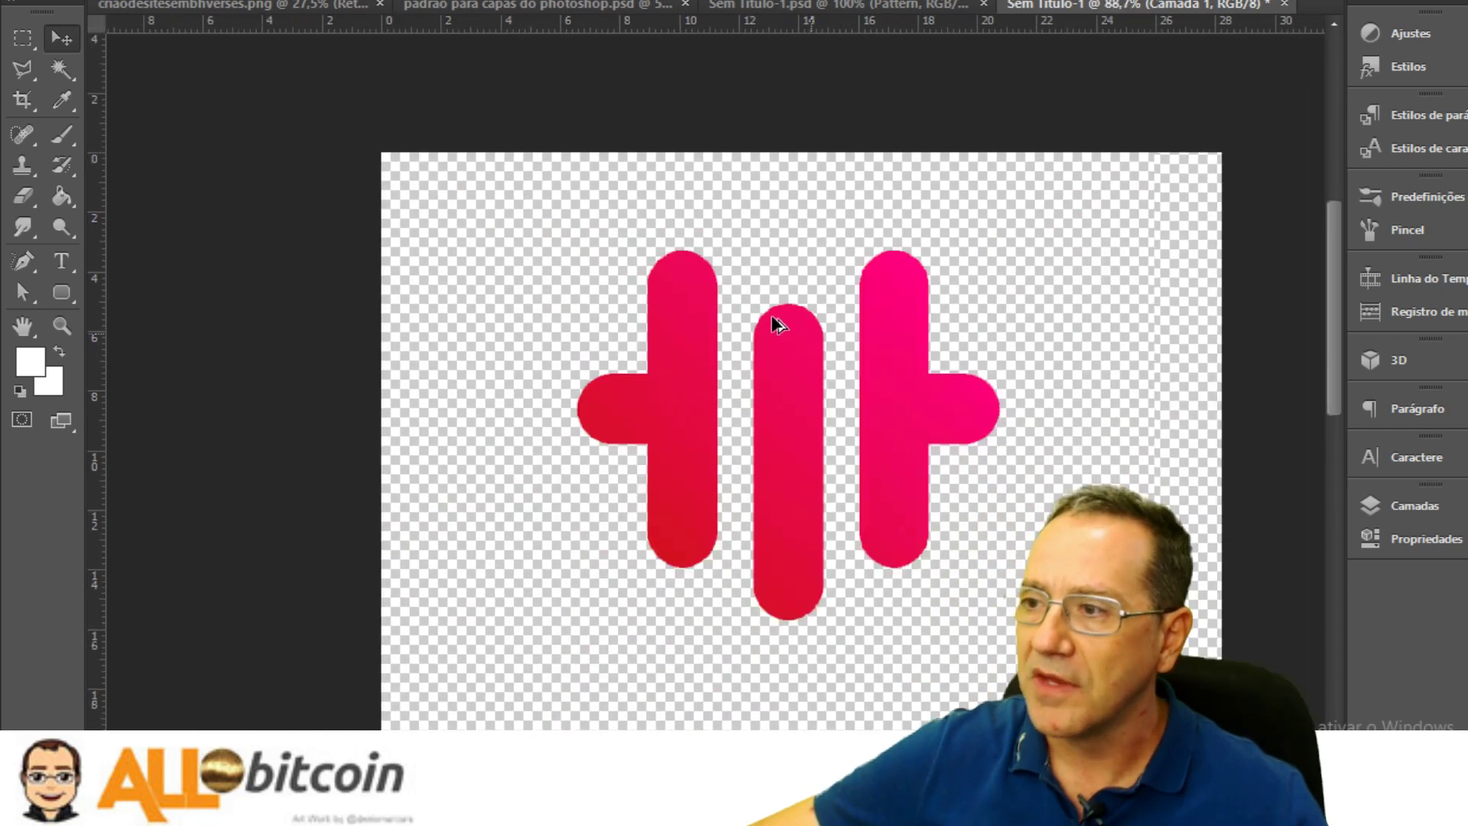
pyautogui.scroll(-3, 767, 379)
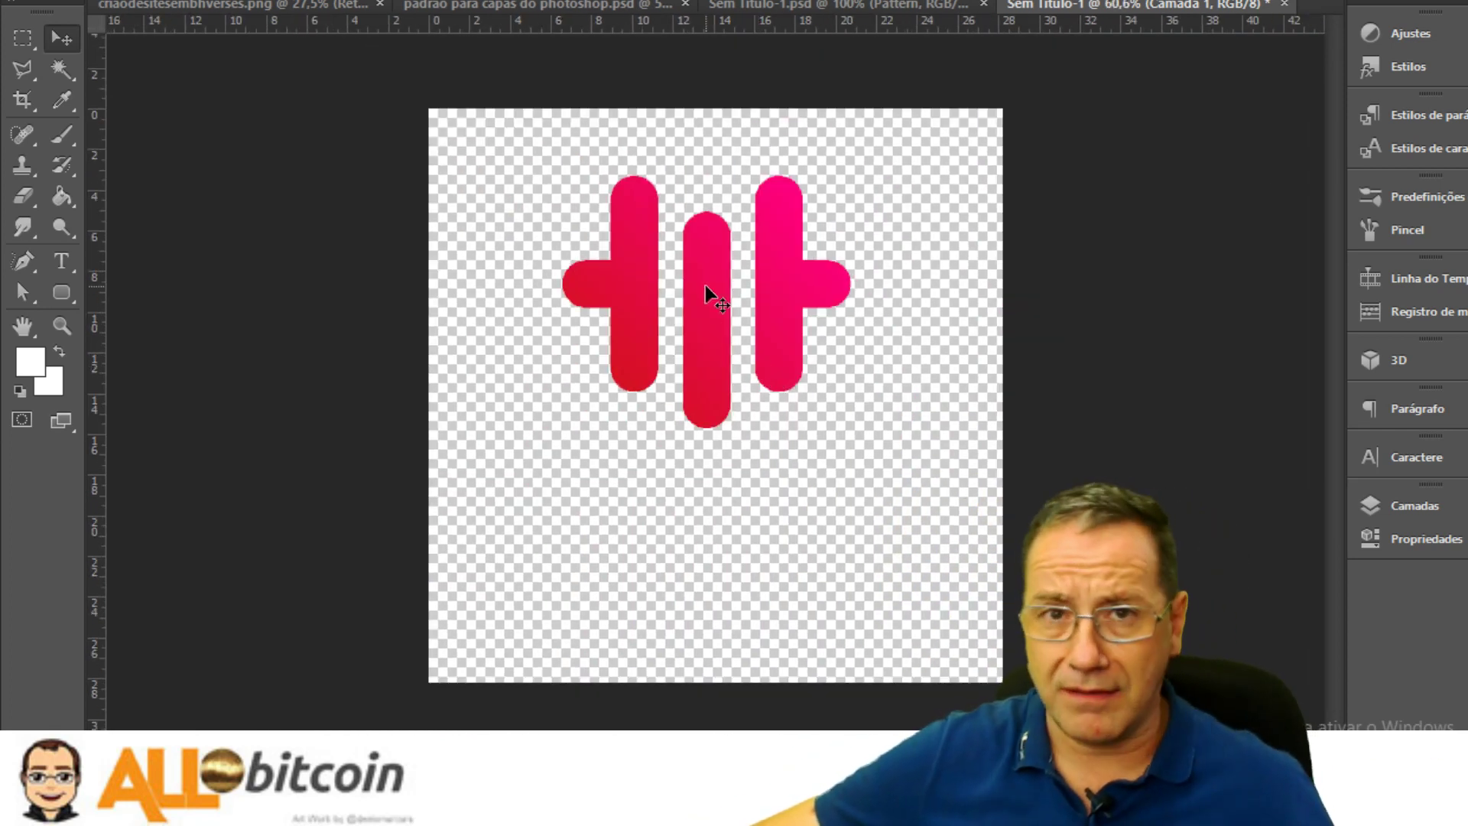
pyautogui.moveTo(708, 307); pyautogui.dragTo(713, 297)
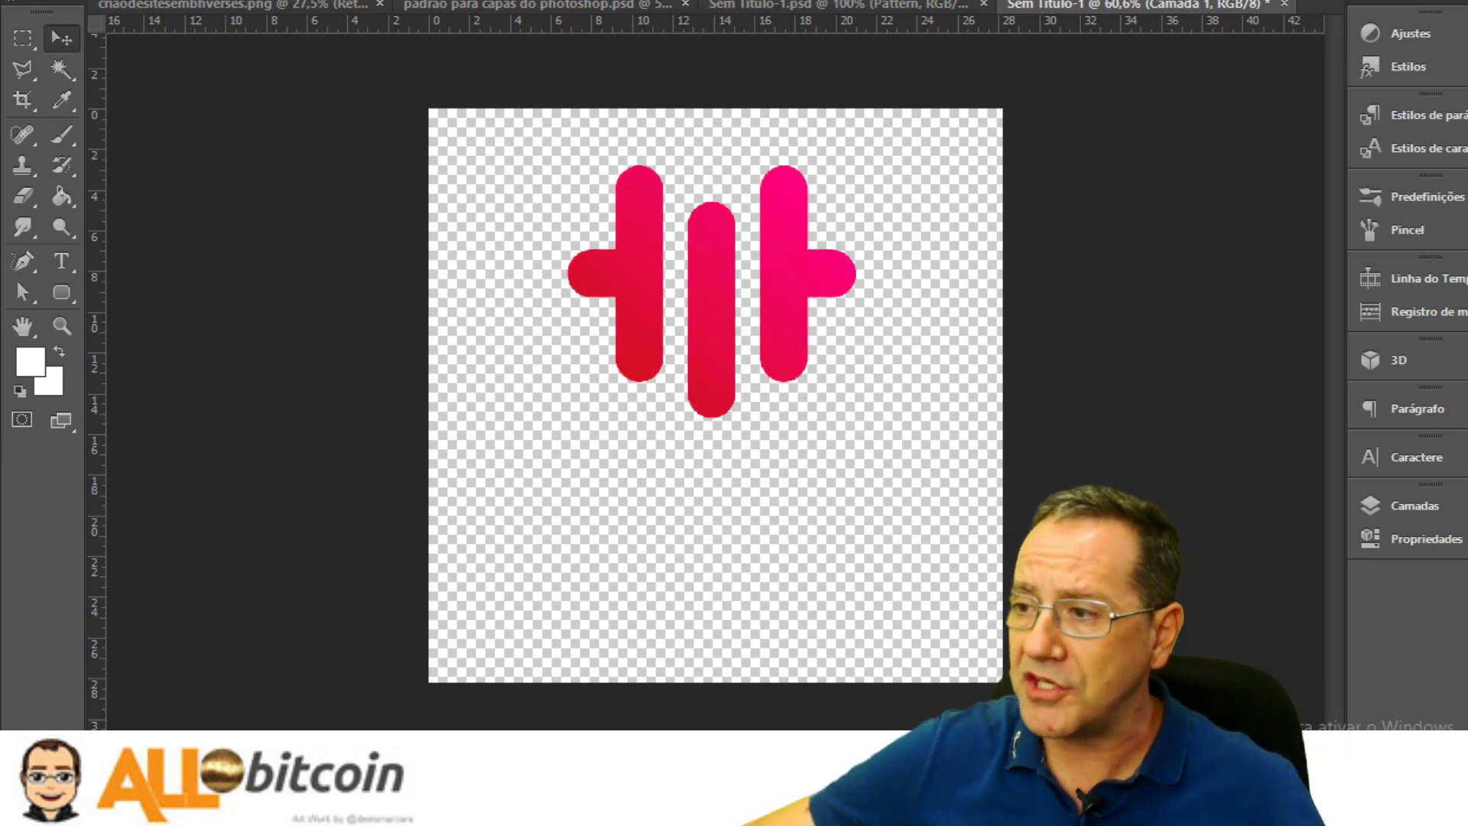
# Switch to the browser, close the enlarged logo photo and look through the MenaPay Facebook page's posts, videos and photos for design ideas
pyautogui.moveTo(777, 810)
pyautogui.click(688, 708)
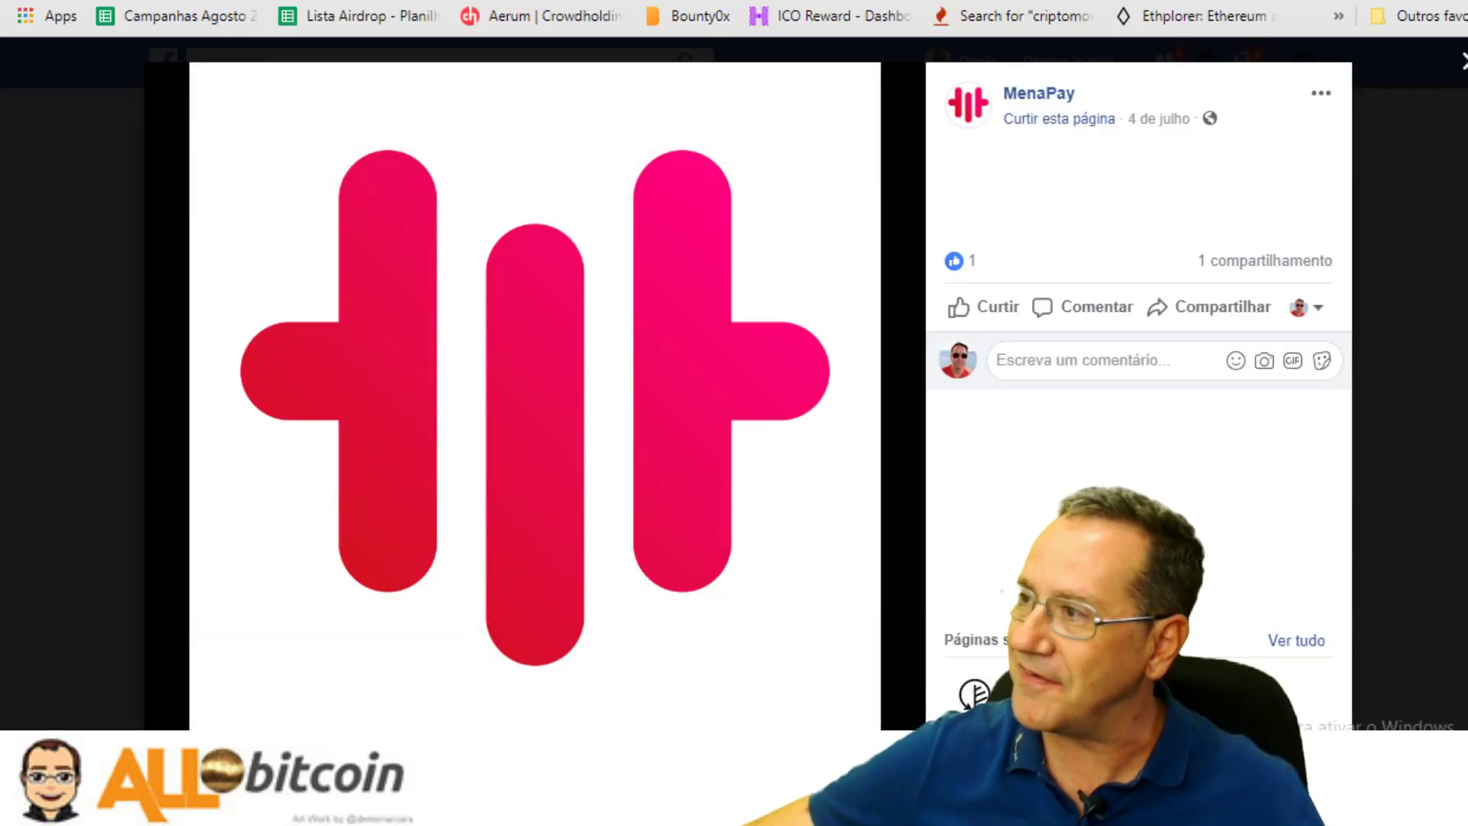
pyautogui.click(1445, 76)
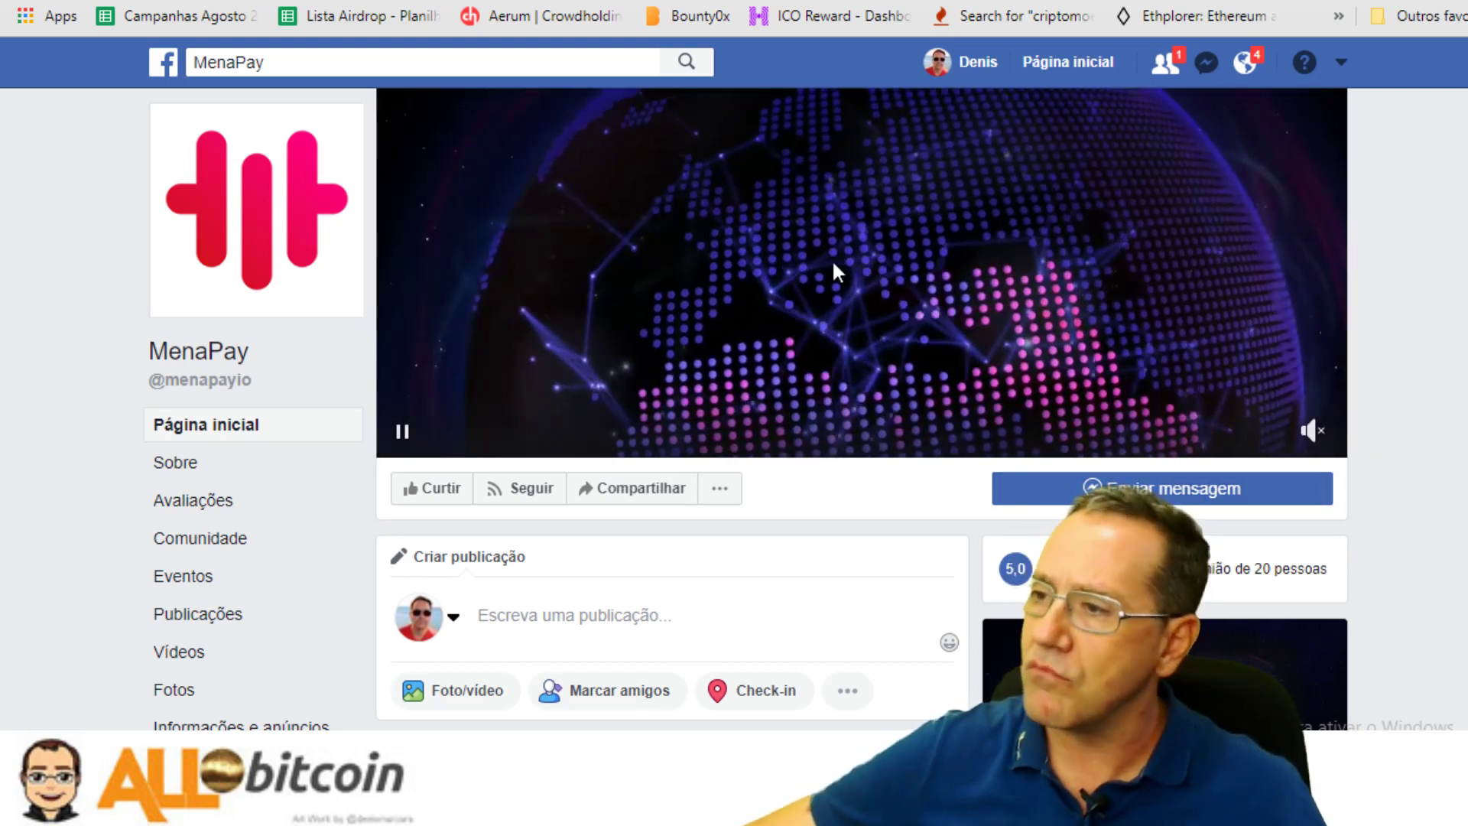
pyautogui.scroll(-3, 668, 313)
pyautogui.scroll(-8, 668, 314)
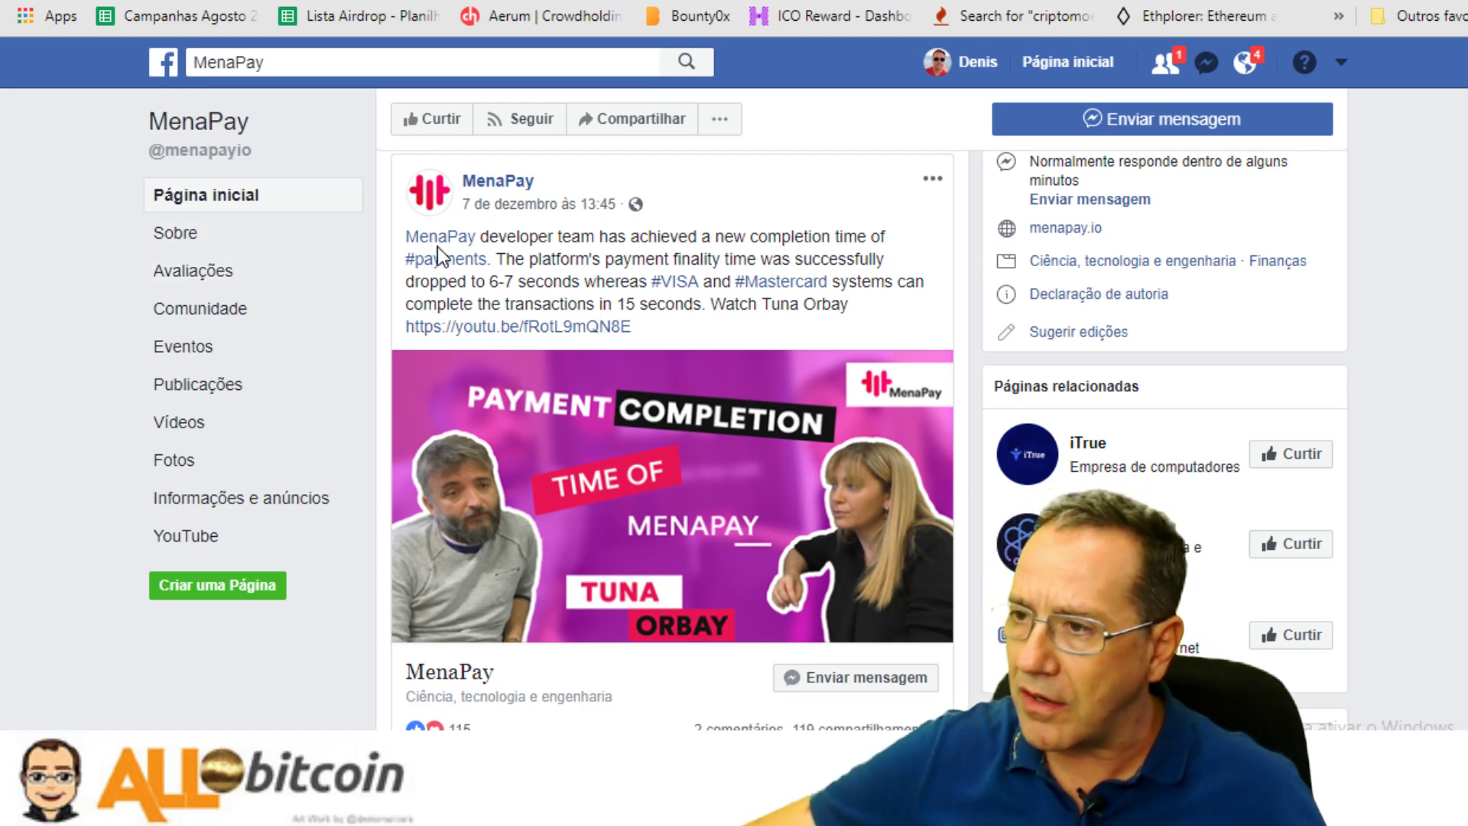
pyautogui.moveTo(552, 238); pyautogui.dragTo(749, 238)
pyautogui.click(749, 238)
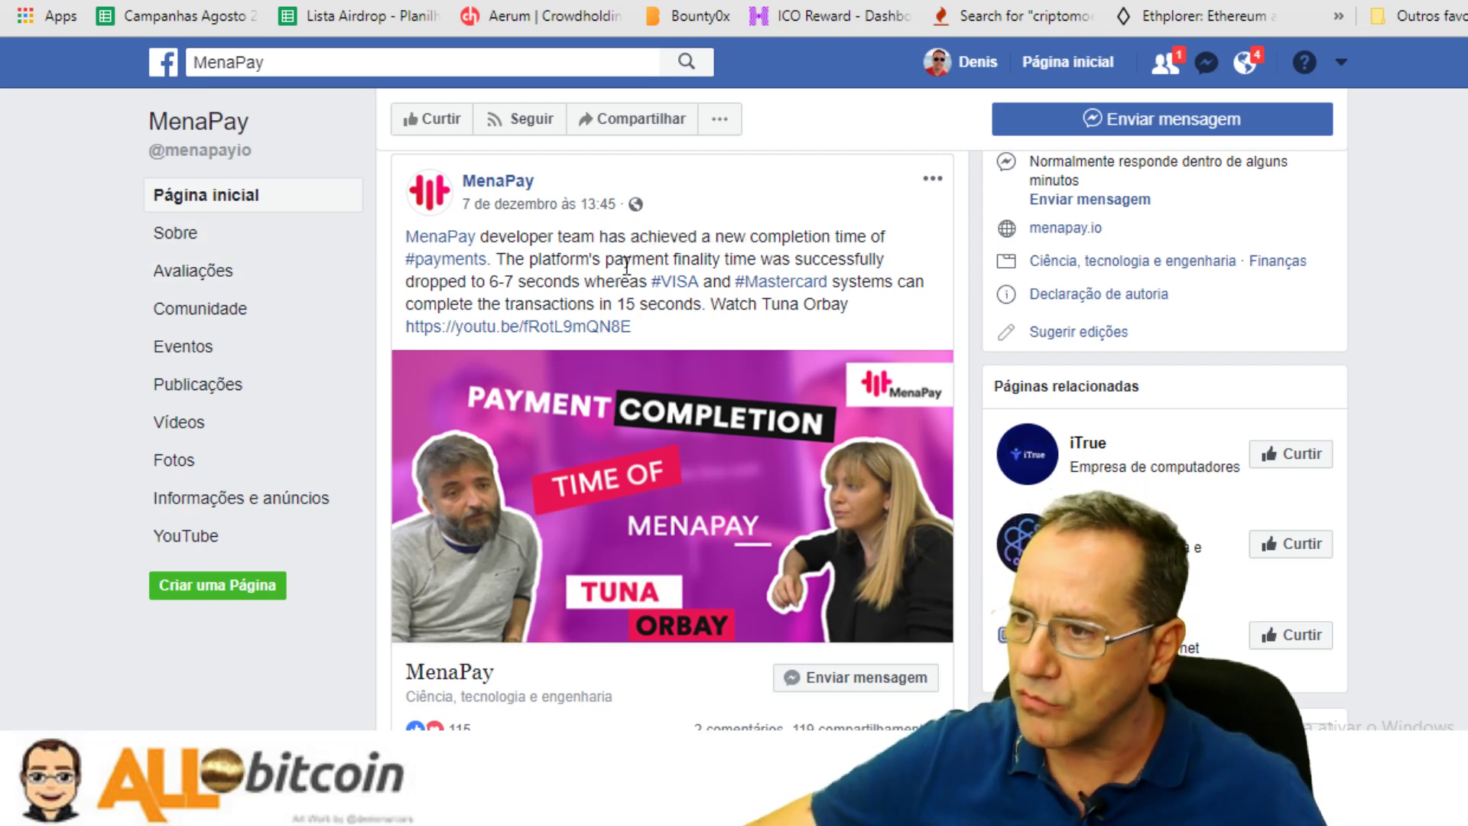
pyautogui.scroll(-15, 554, 267)
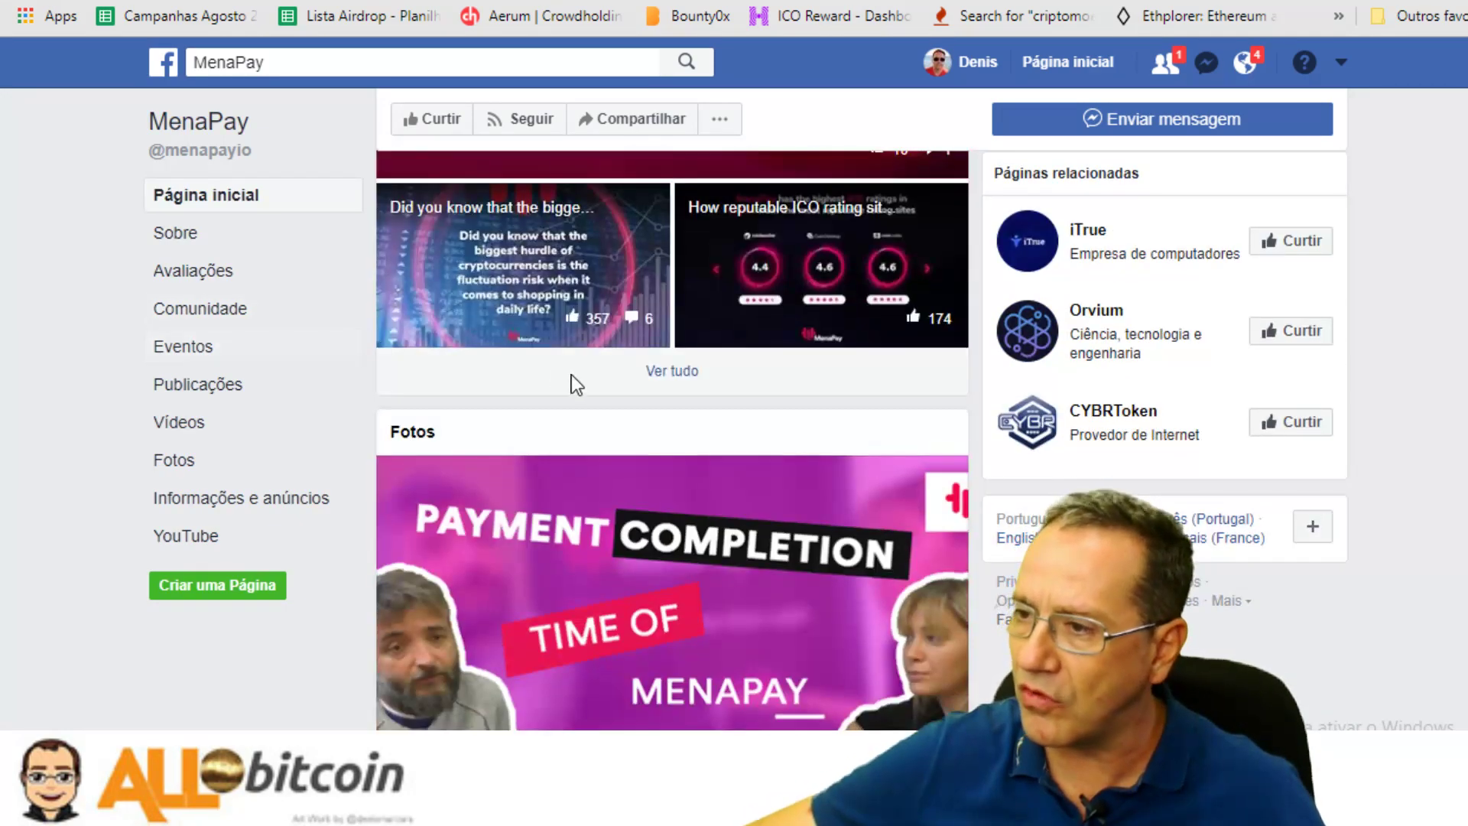
pyautogui.scroll(5, 571, 374)
pyautogui.scroll(-8, 564, 384)
pyautogui.scroll(-2, 550, 387)
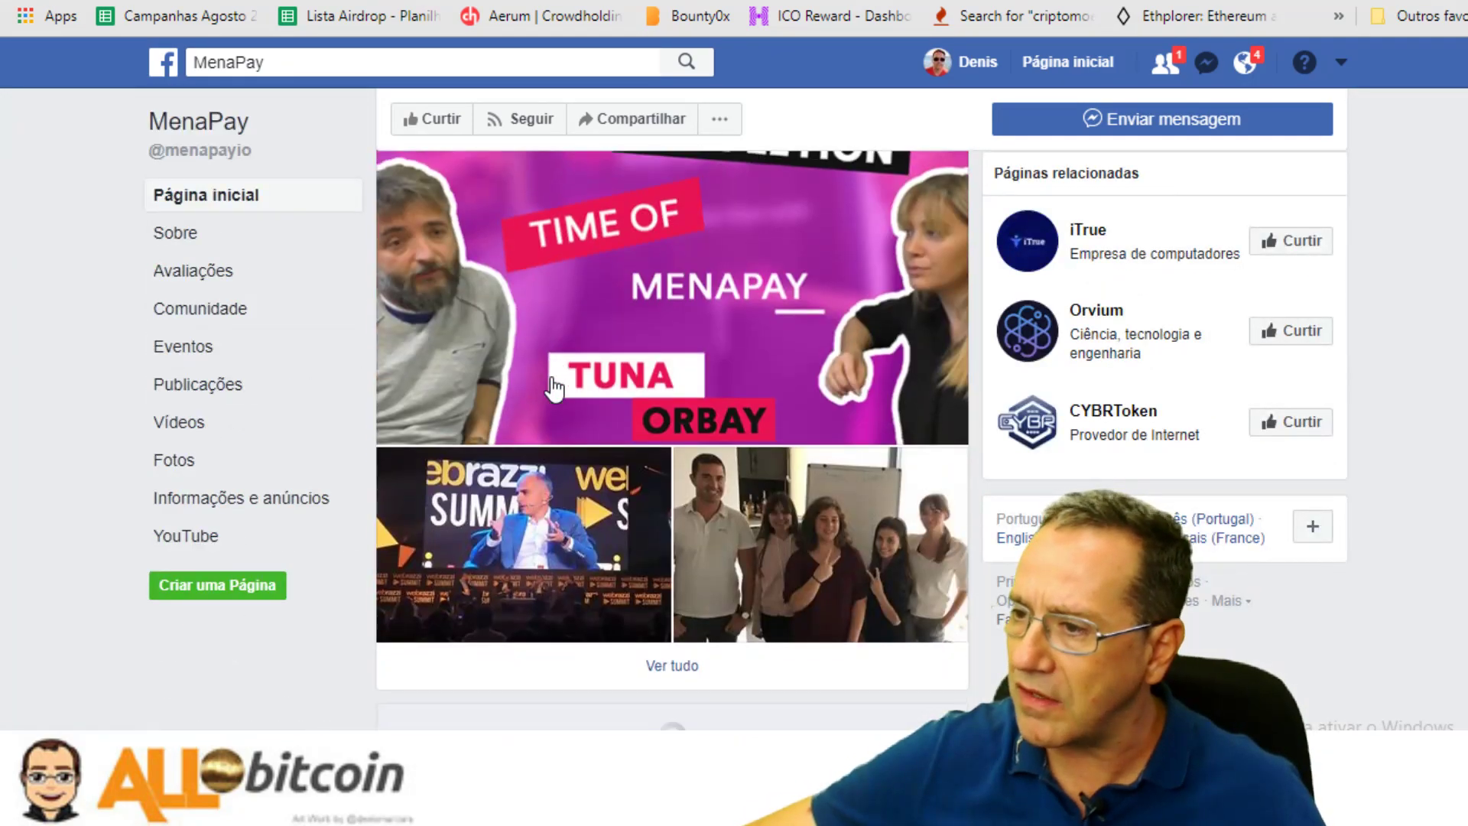
pyautogui.scroll(5, 487, 421)
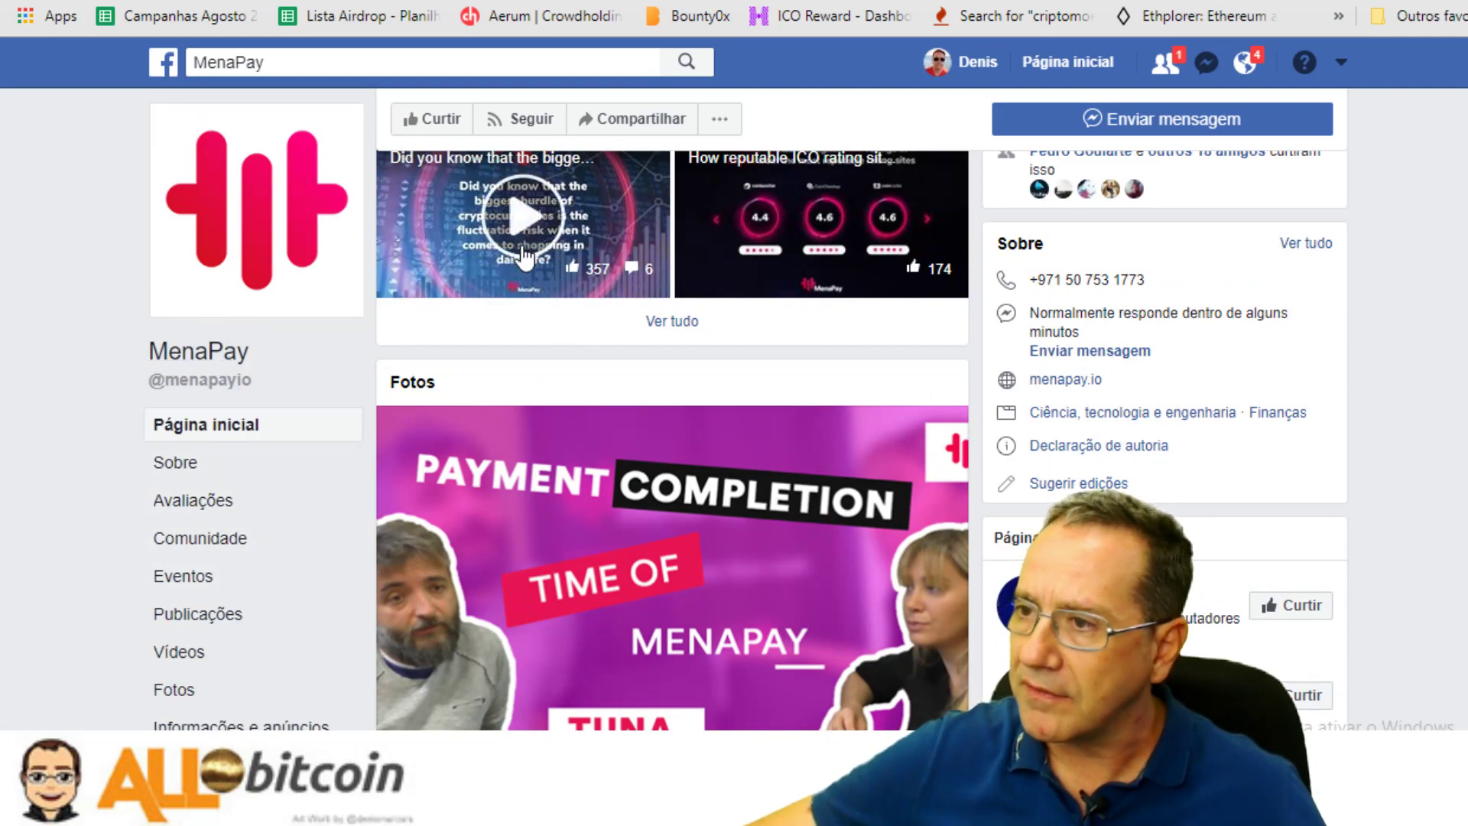
# Like the MenaPay Facebook page and look through its older posts for content to use in the image
pyautogui.scroll(-10, 436, 294)
pyautogui.click(442, 124)
pyautogui.scroll(-6, 745, 378)
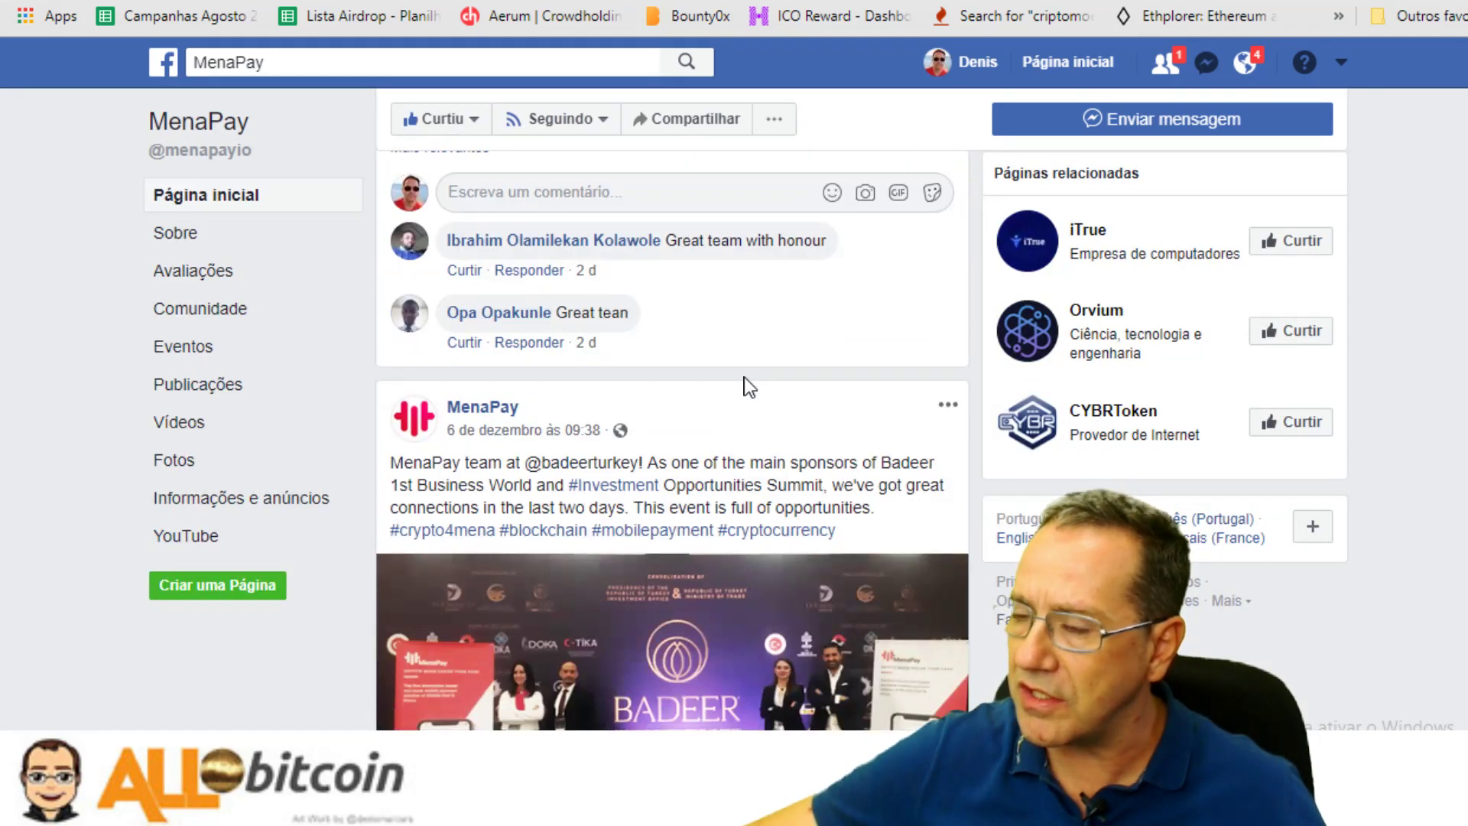
pyautogui.scroll(6, 745, 377)
pyautogui.scroll(-10, 612, 382)
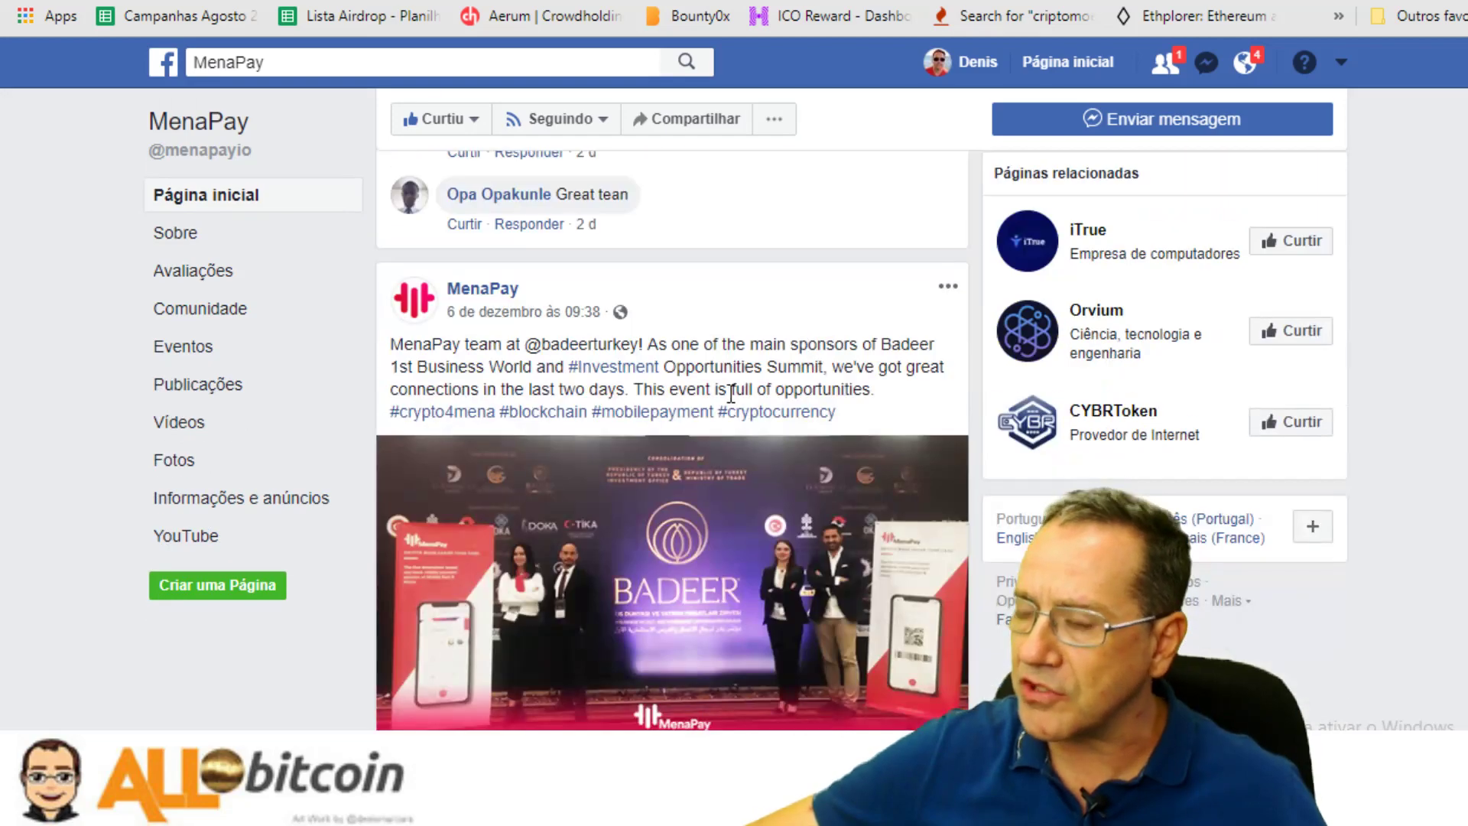
pyautogui.scroll(-15, 818, 399)
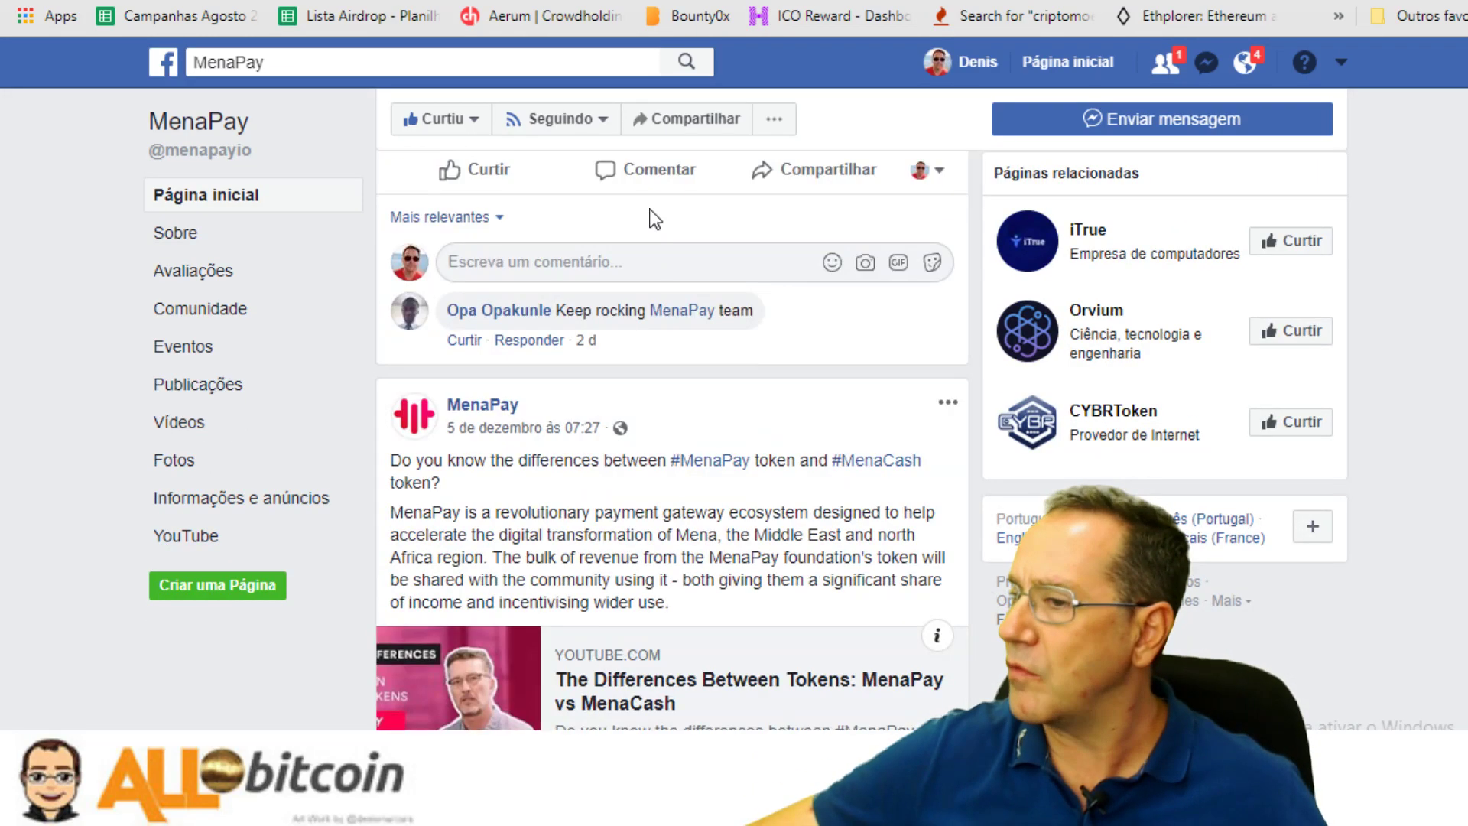
pyautogui.scroll(-20, 664, 275)
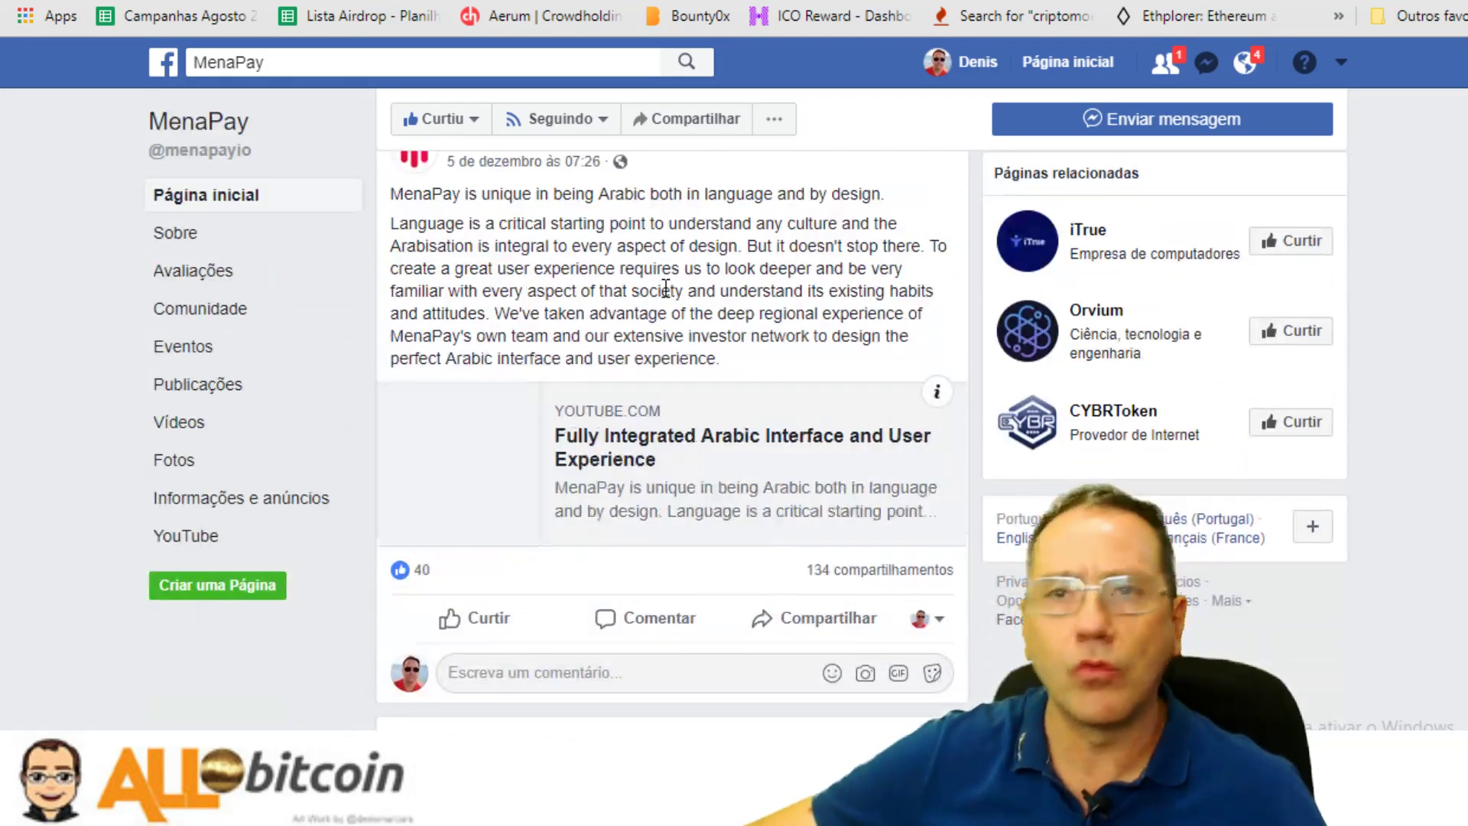
pyautogui.scroll(-10, 811, 445)
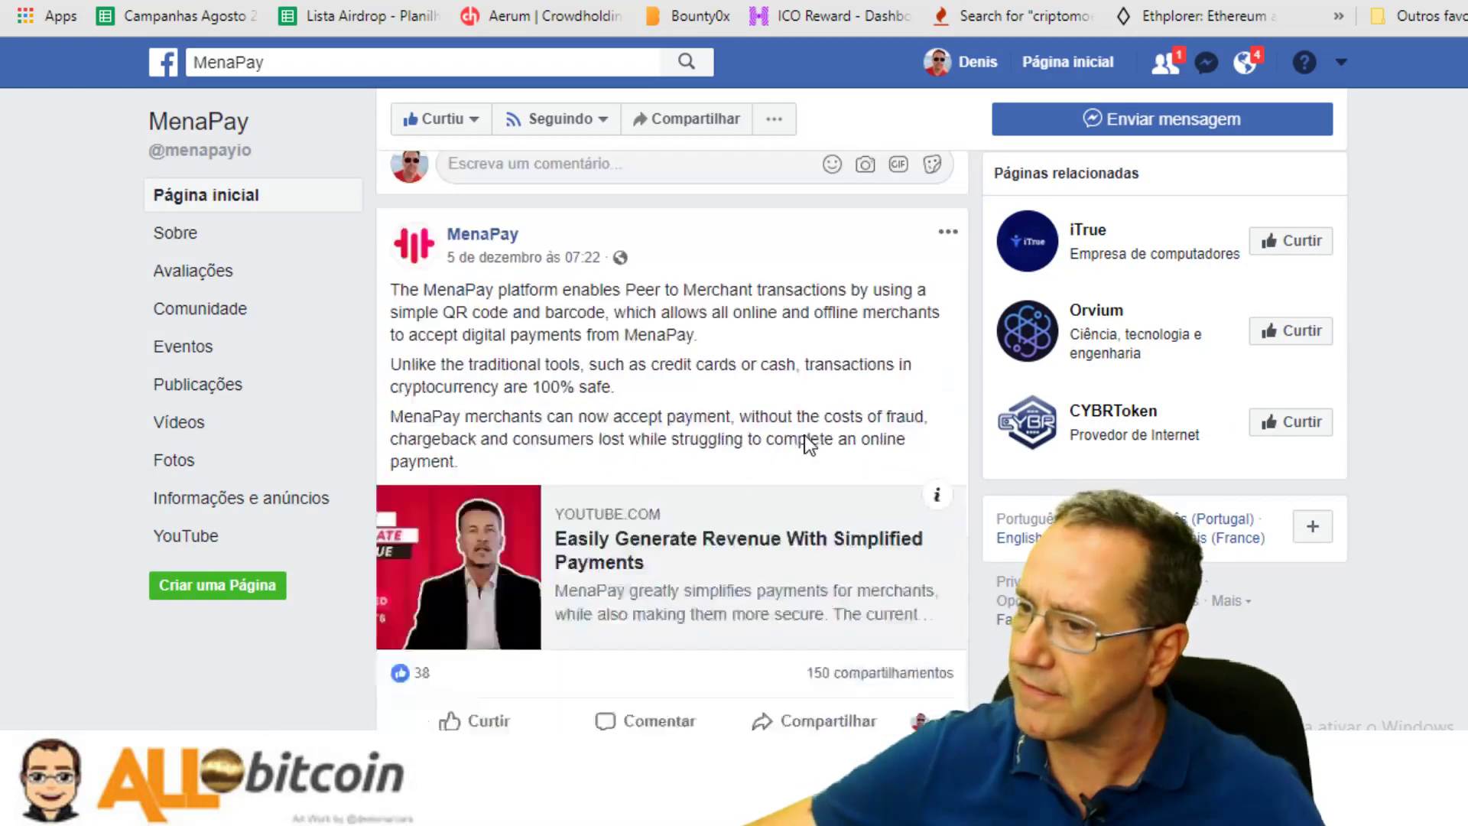
# Switch to a blank browser tab and search Google Images for "menapay"
pyautogui.hotkey('ctrl', 'Tab')
pyautogui.hotkey('ctrl', 'Tab')
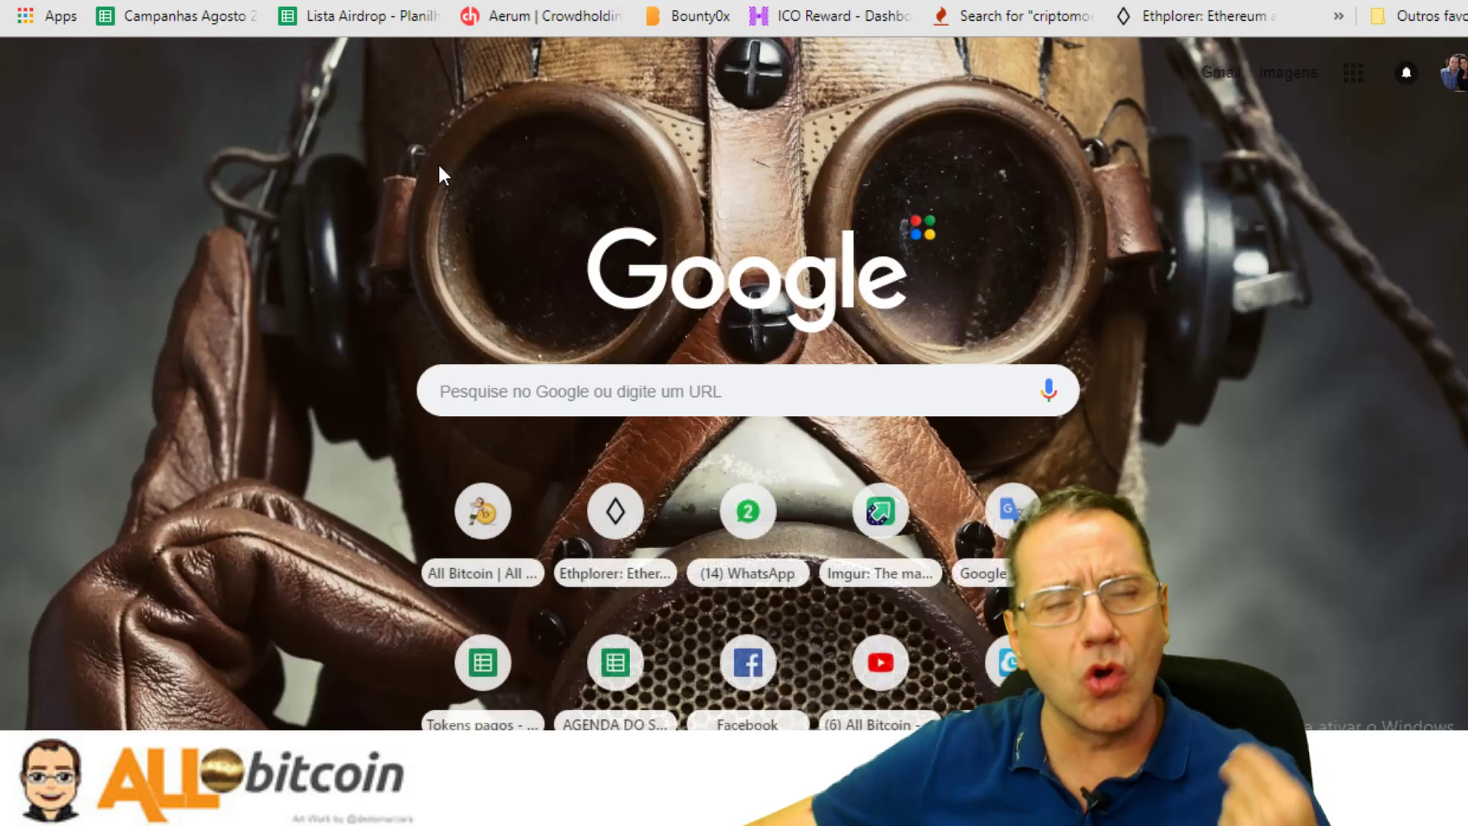
pyautogui.click(692, 394)
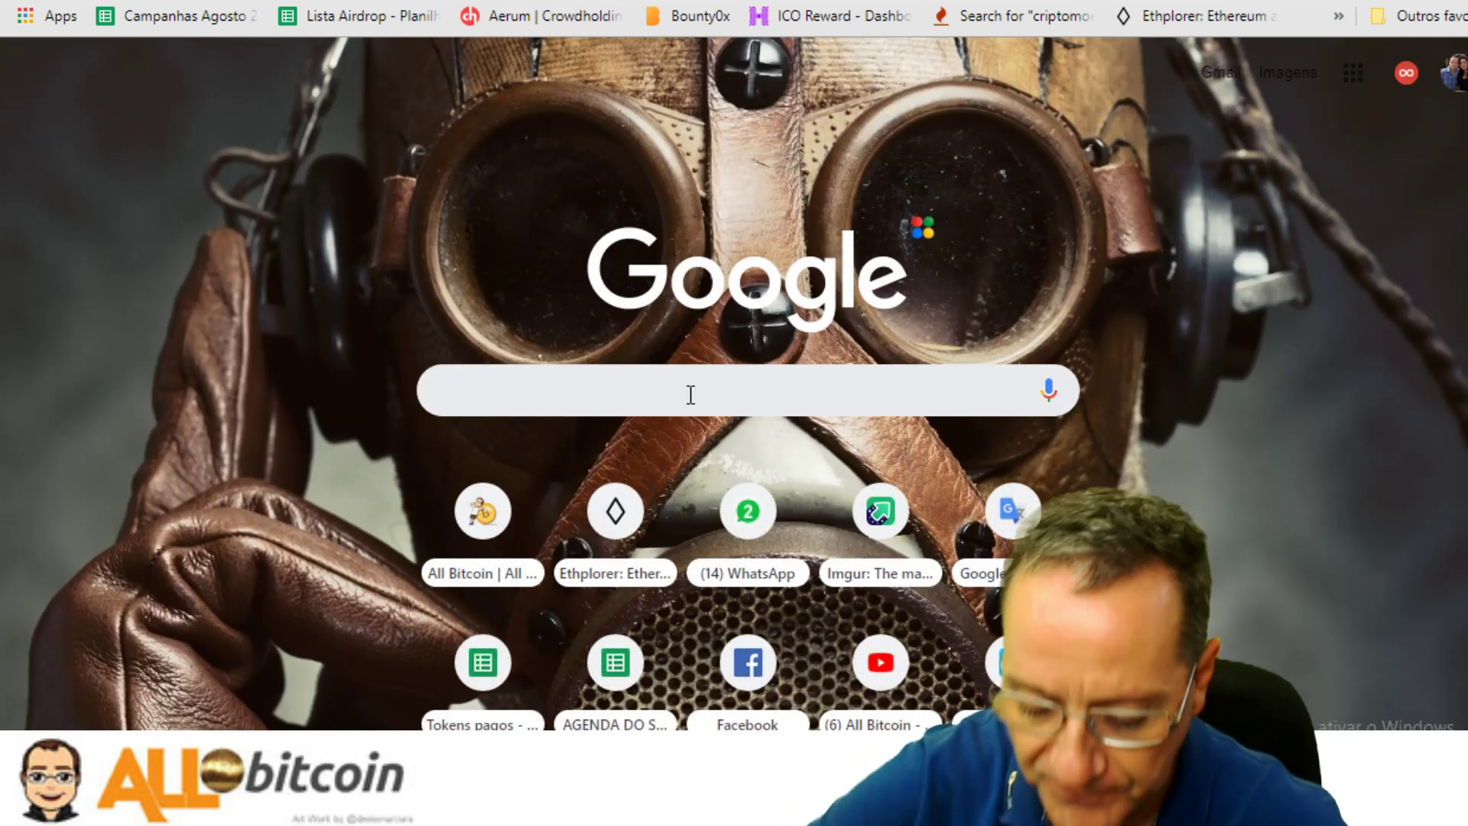
pyautogui.write('menapa')
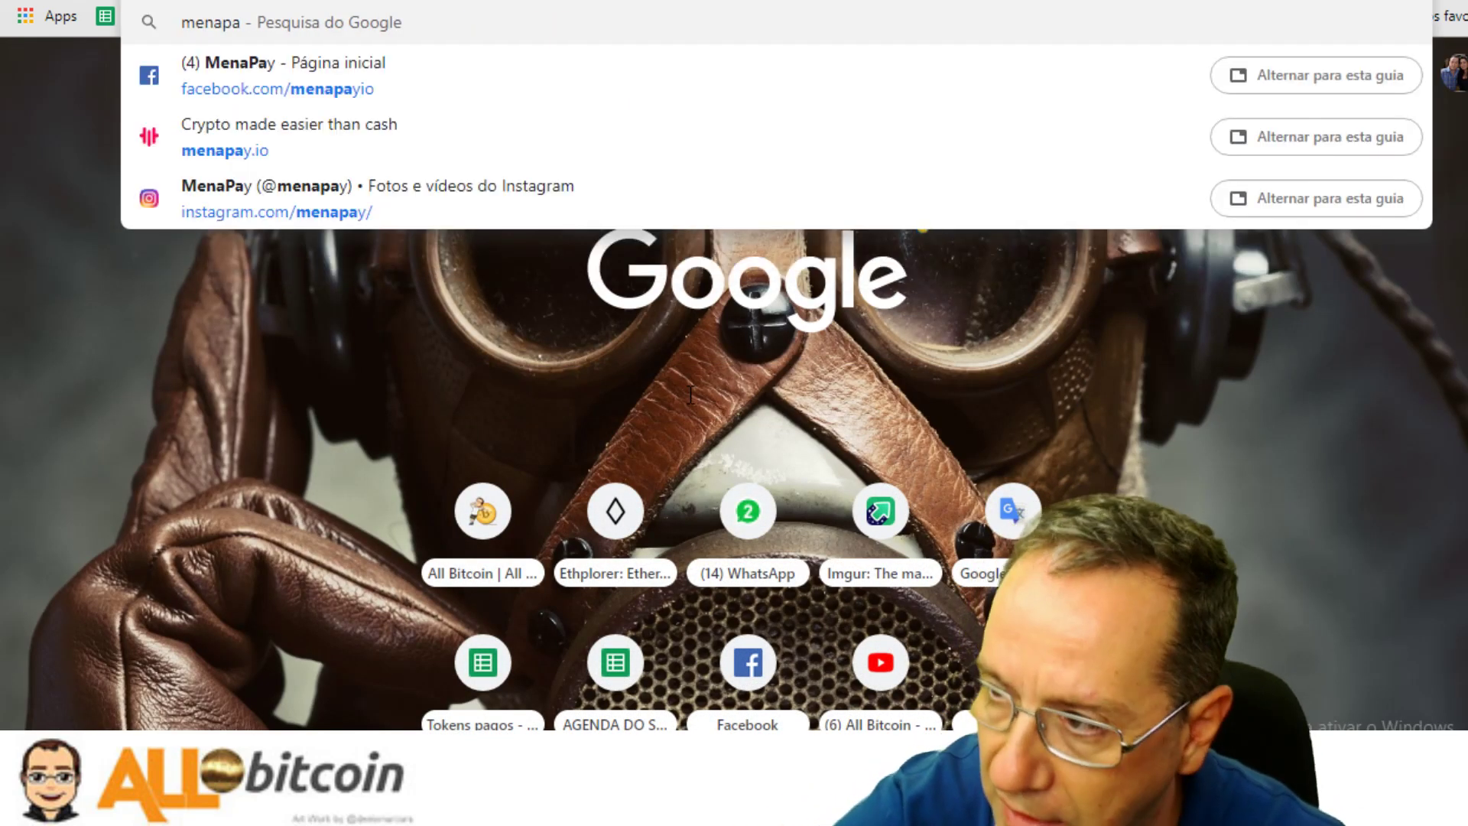
pyautogui.write('y')
pyautogui.press('Return')
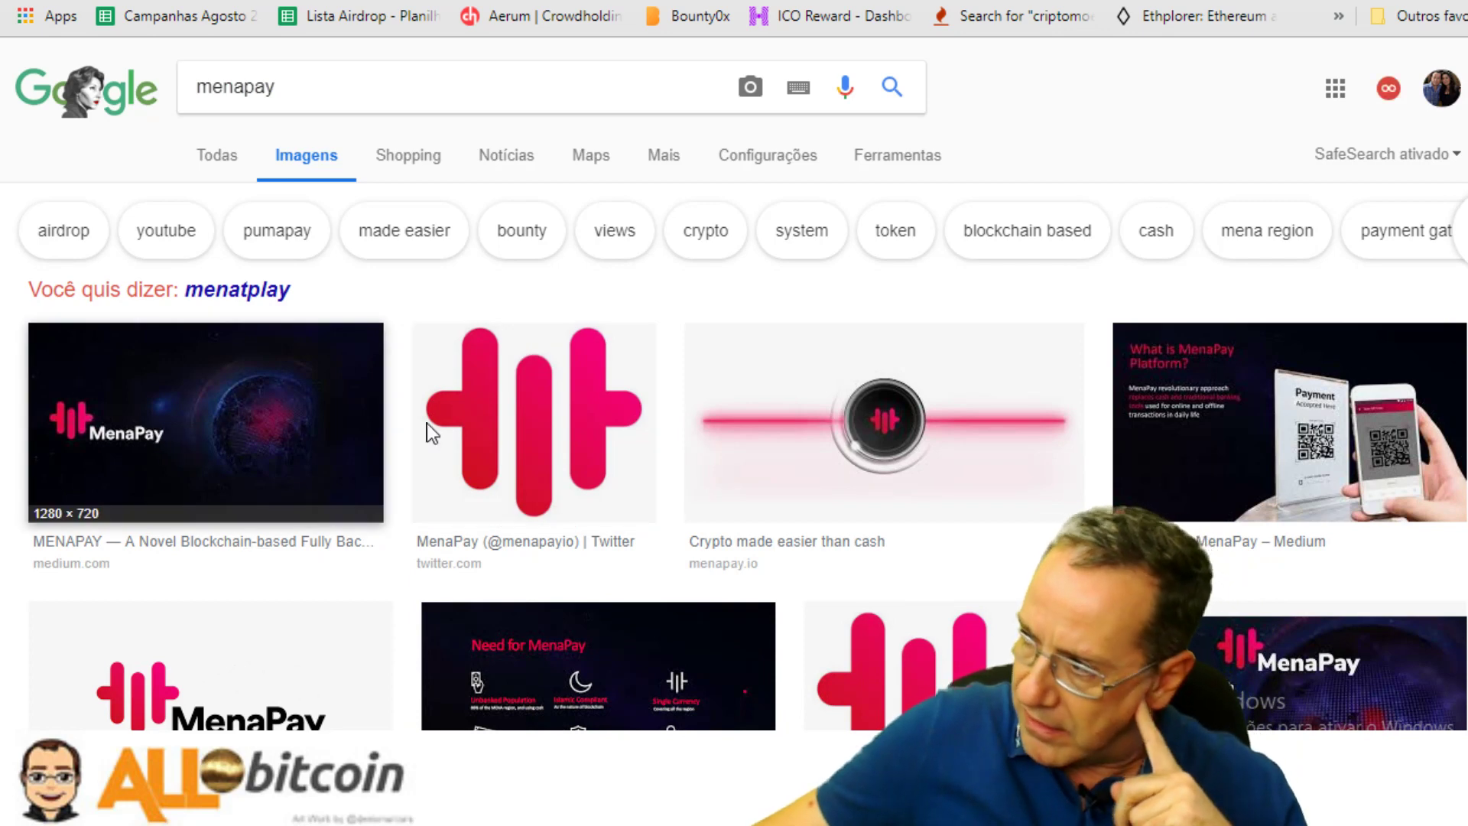
# Examine the MenaPay image results for design references, previewing the dark-background logo and the Newbium banner with the dotted globe
pyautogui.scroll(-3, 1351, 444)
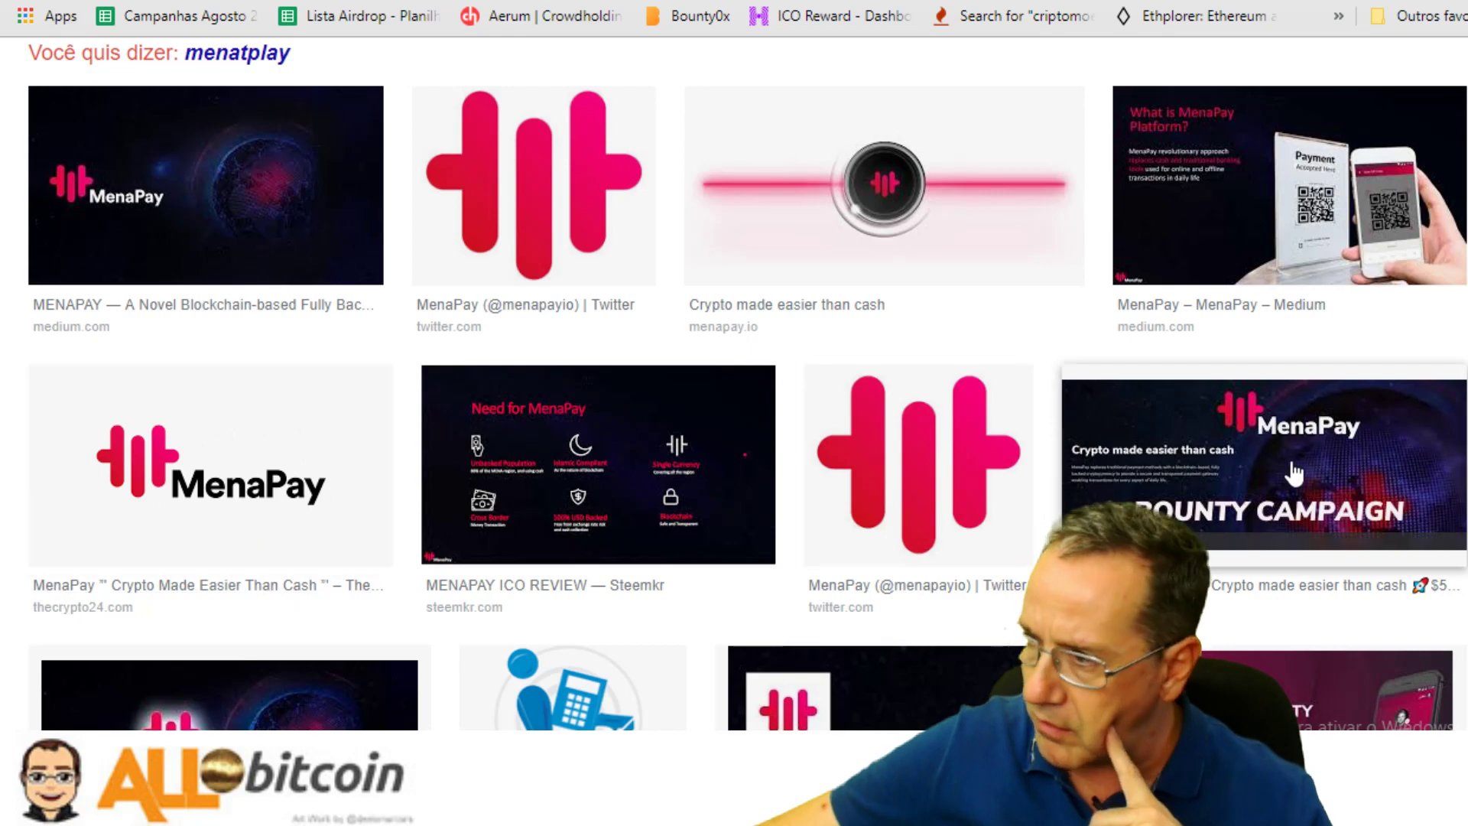
pyautogui.scroll(-6, 1445, 489)
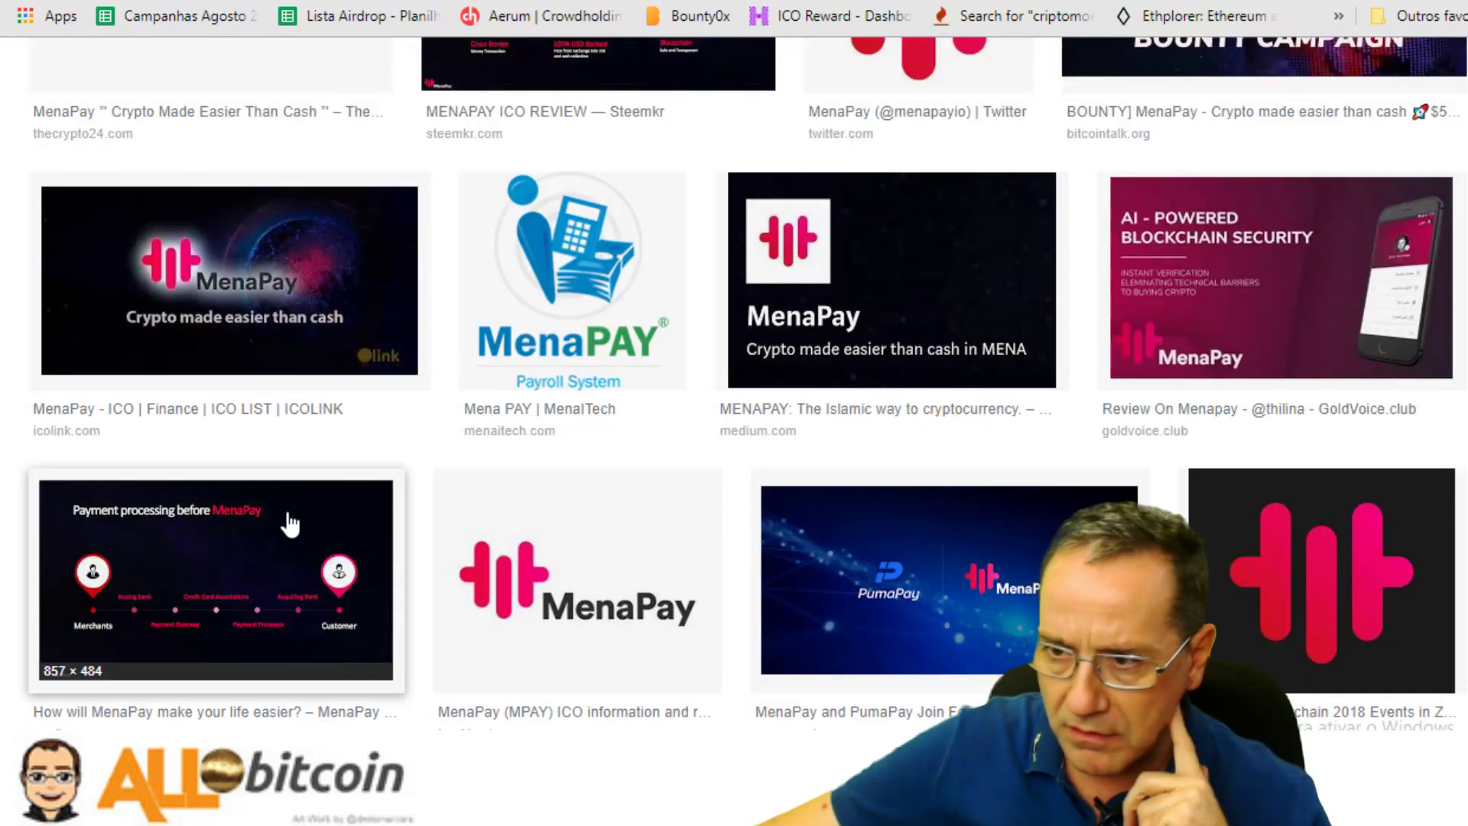
pyautogui.click(1284, 560)
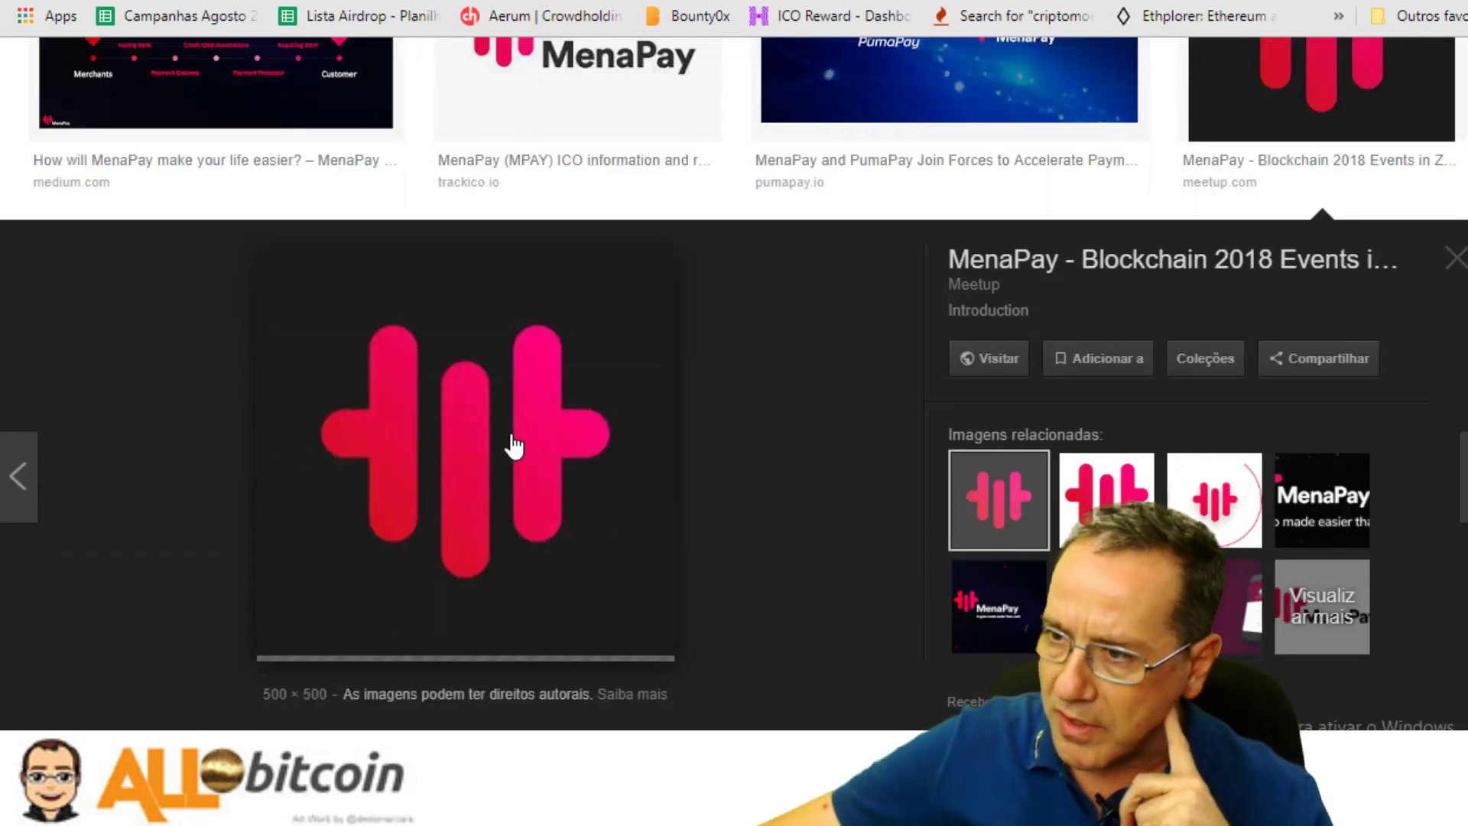
pyautogui.scroll(3, 797, 482)
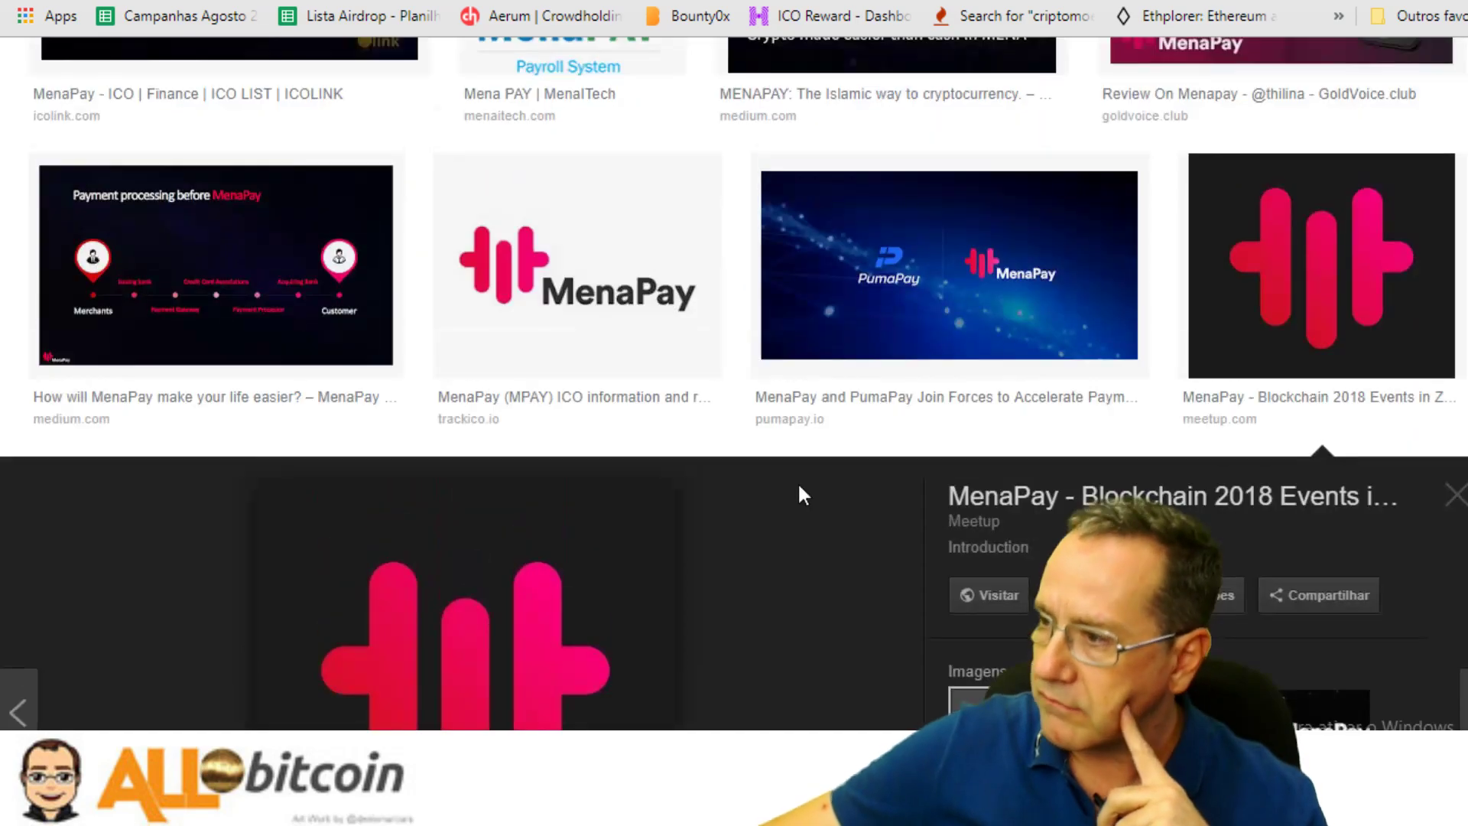
pyautogui.scroll(-10, 797, 482)
pyautogui.scroll(10, 713, 401)
pyautogui.scroll(-12, 713, 405)
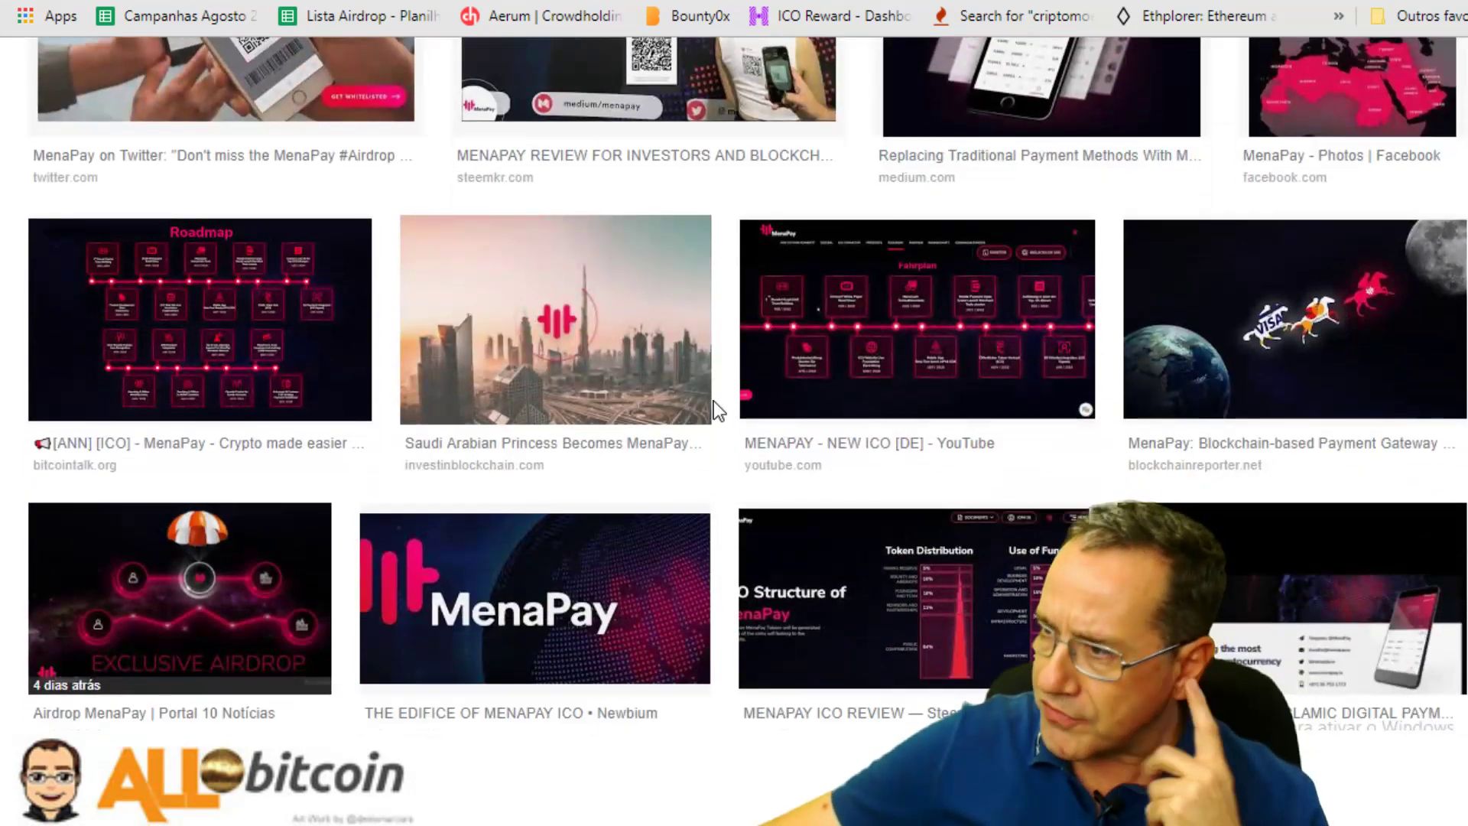
pyautogui.click(604, 640)
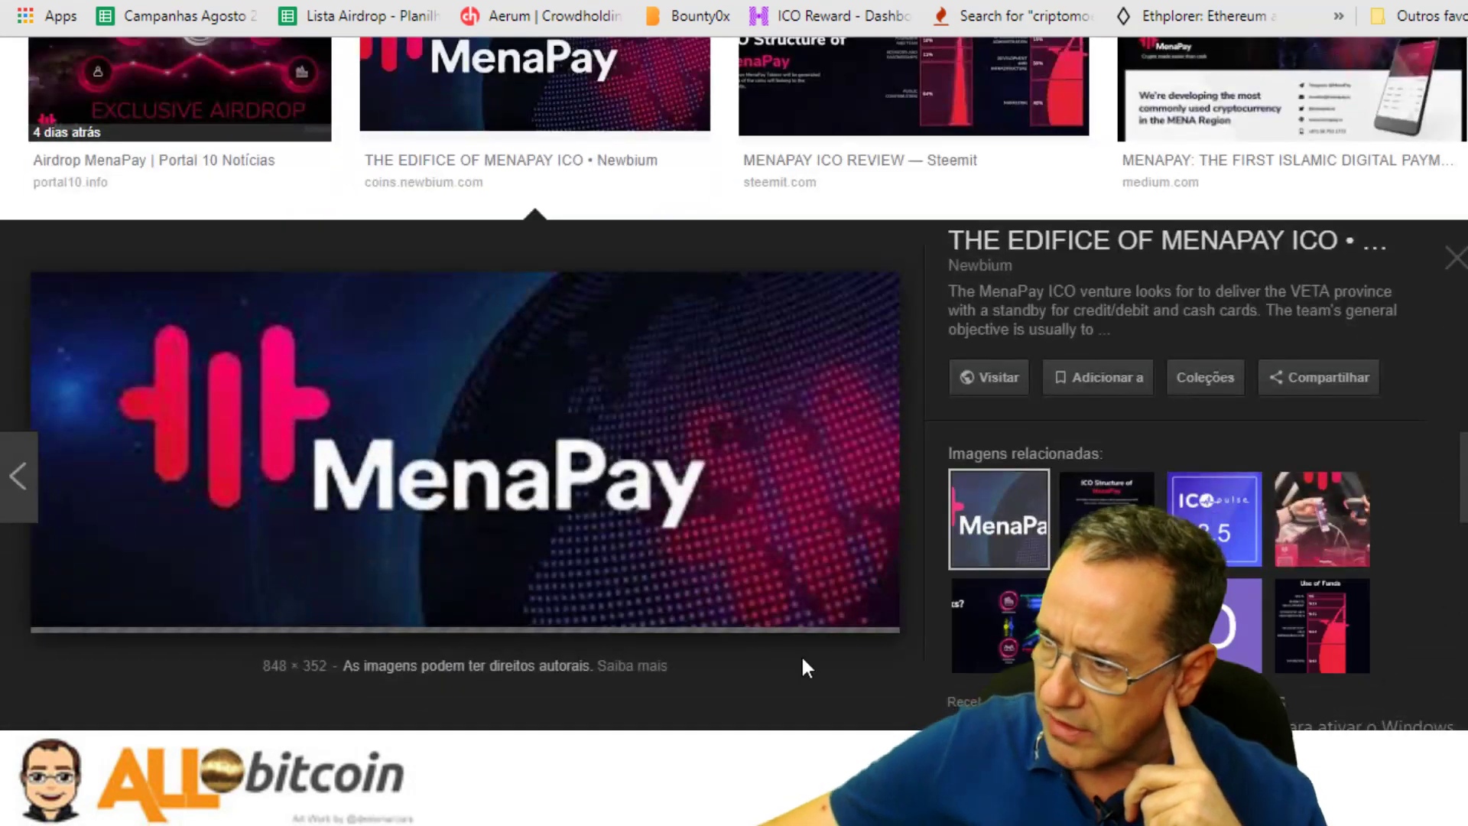
pyautogui.scroll(2, 688, 590)
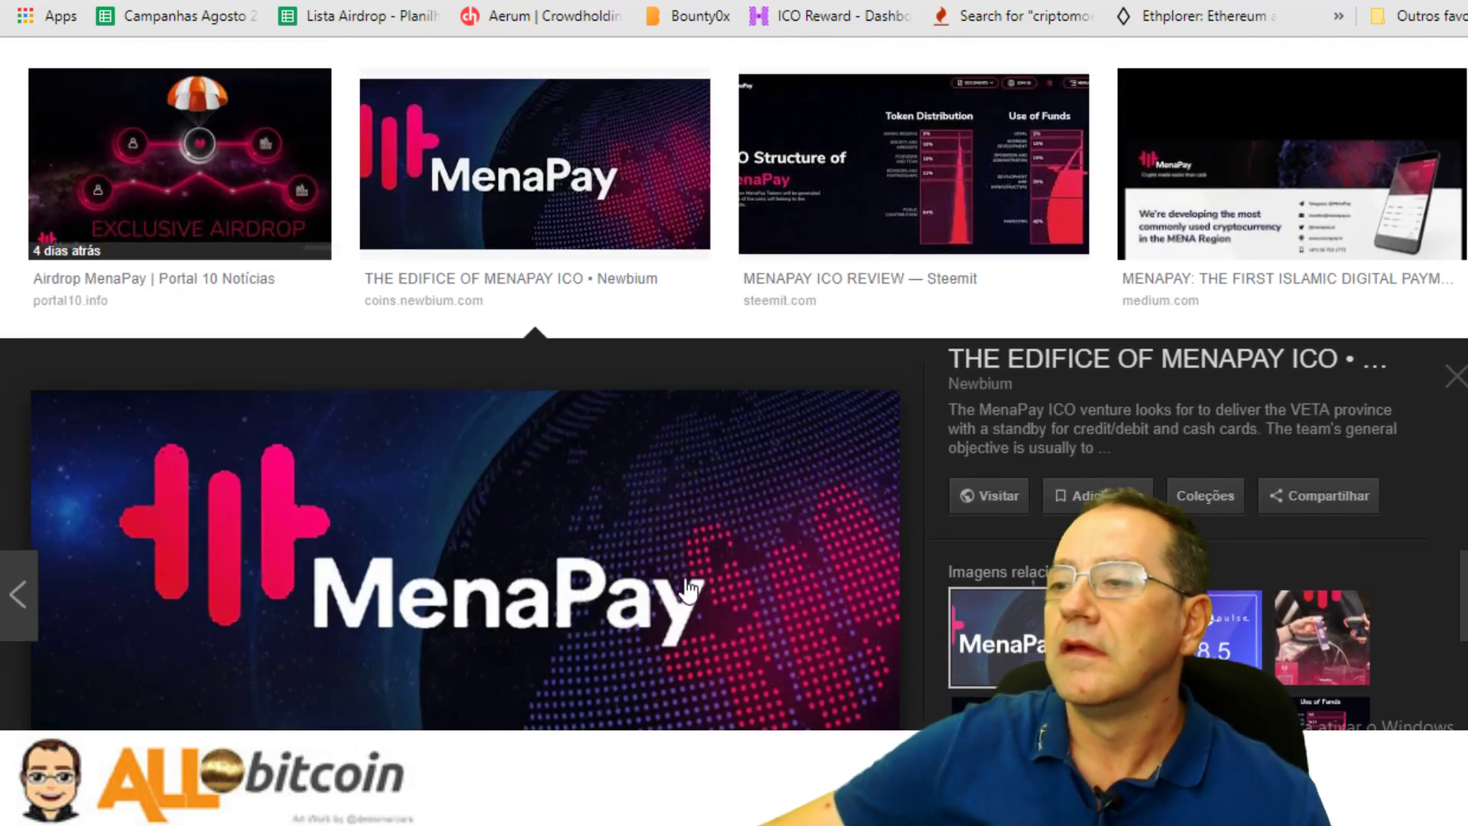
pyautogui.scroll(-10, 685, 585)
pyautogui.scroll(15, 681, 576)
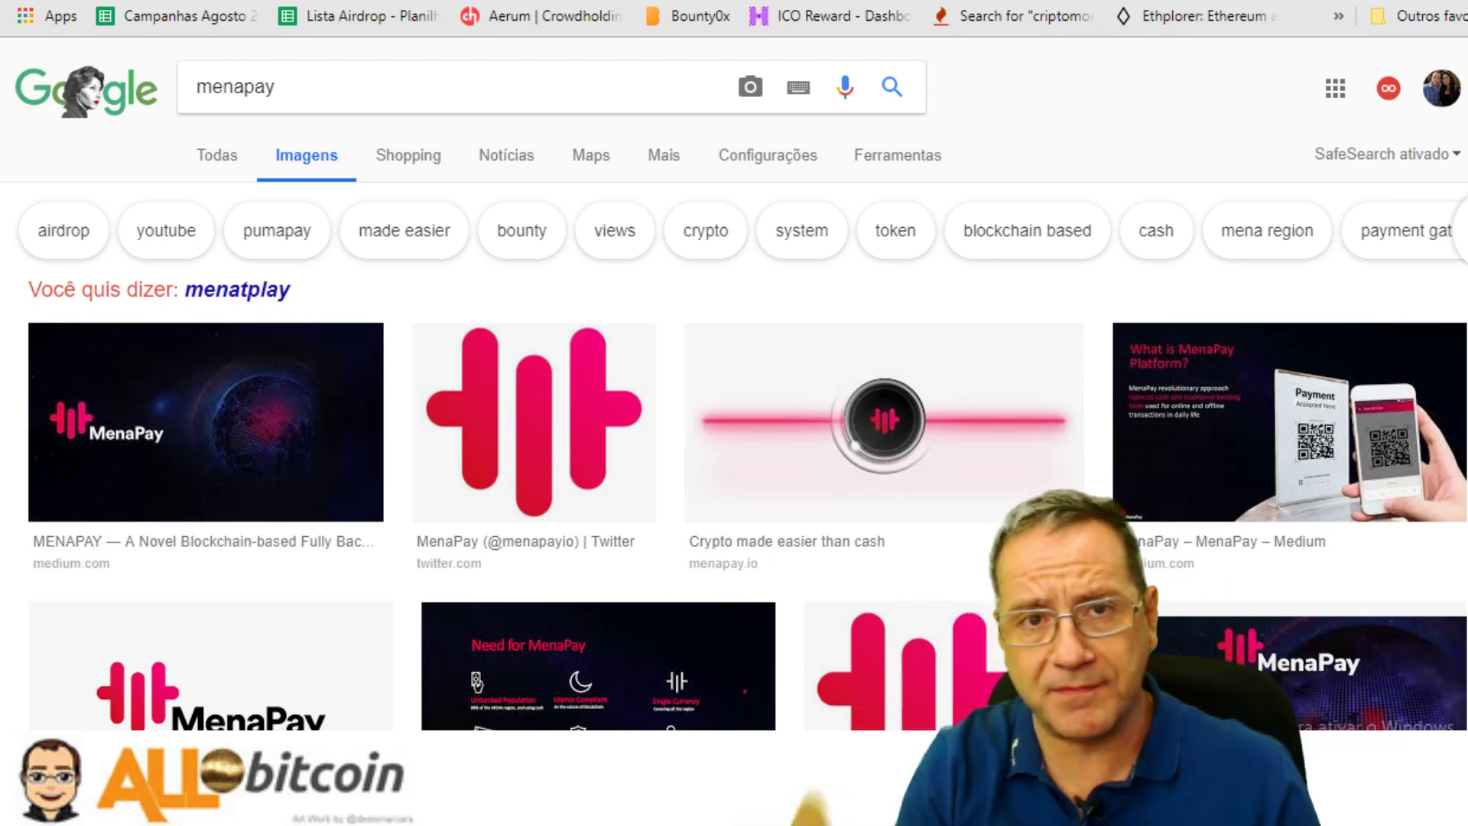
# Open freepik.com and search it for "instagram template"
pyautogui.write('fr')
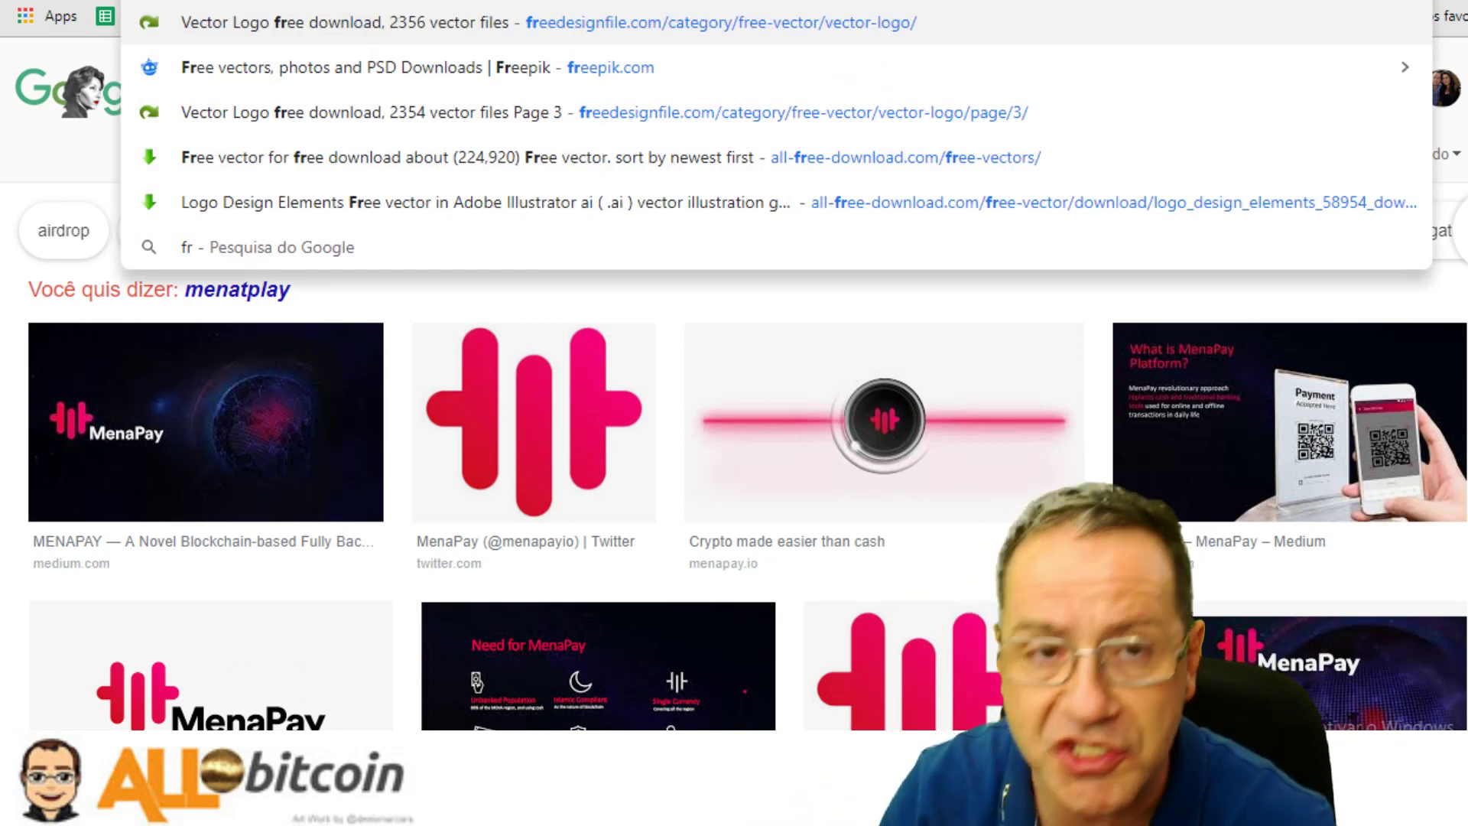
pyautogui.write('ee')
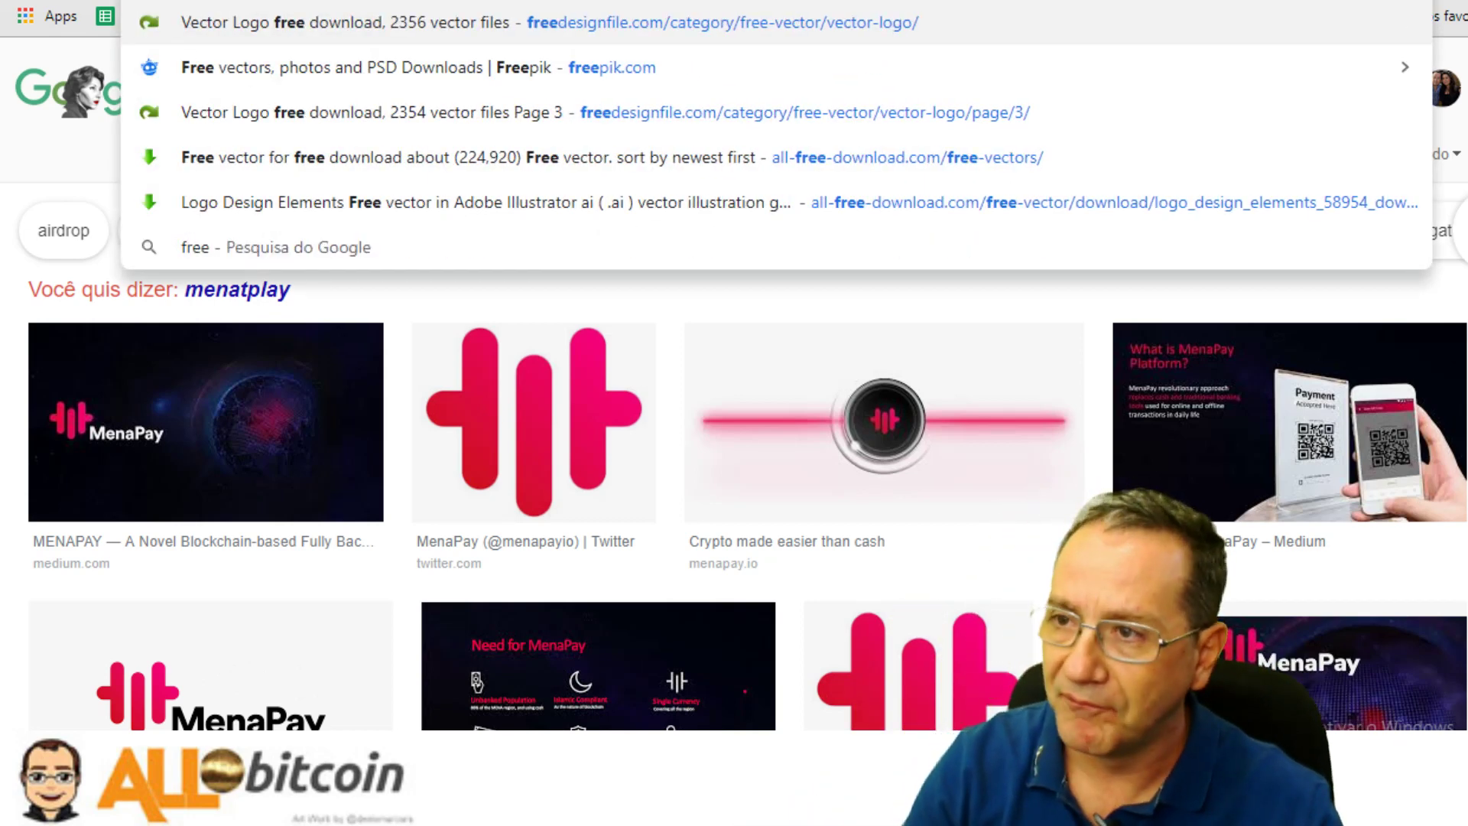
pyautogui.write('p')
pyautogui.press('Escape')
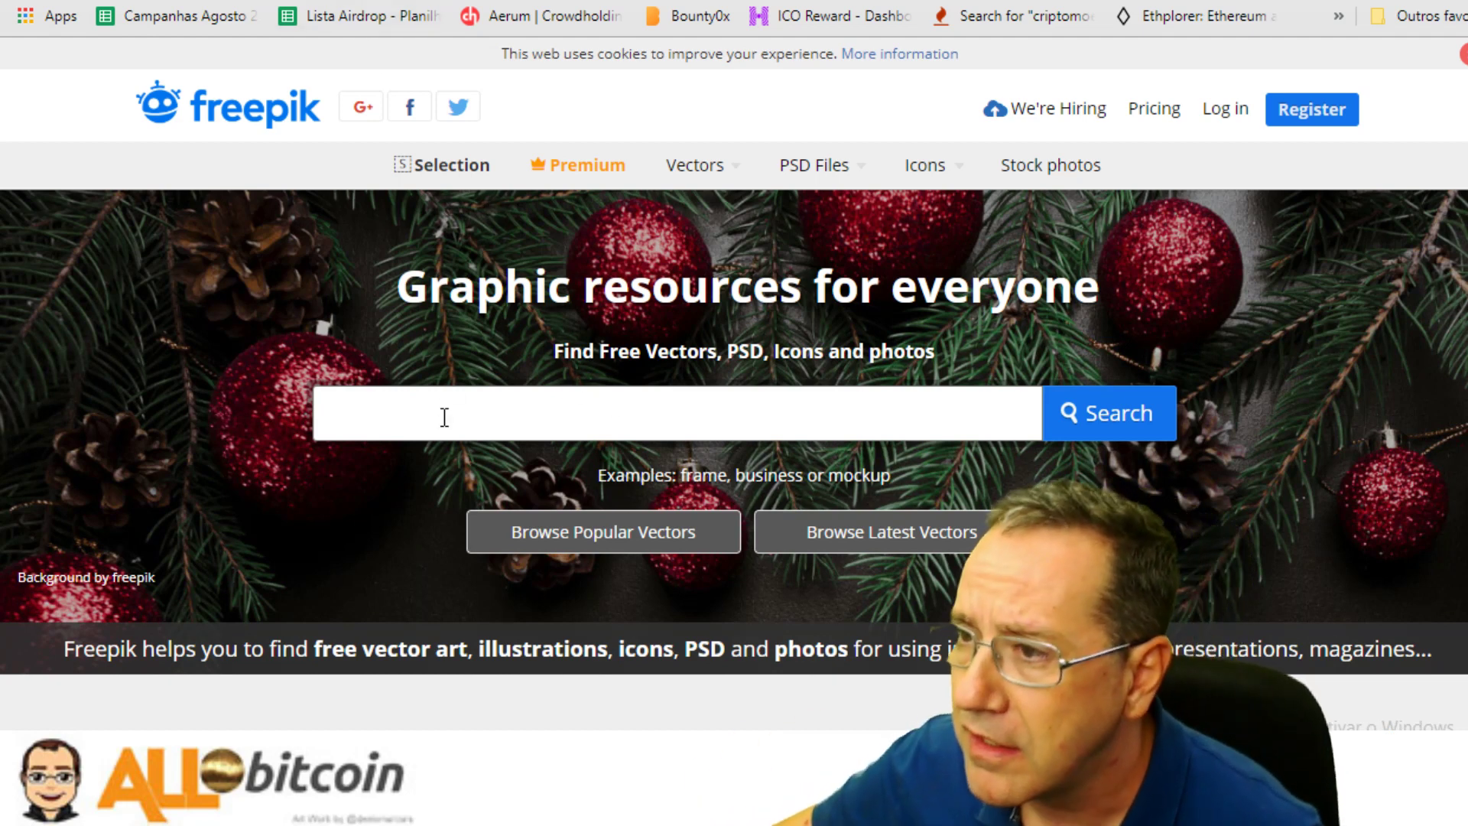
pyautogui.write('ins')
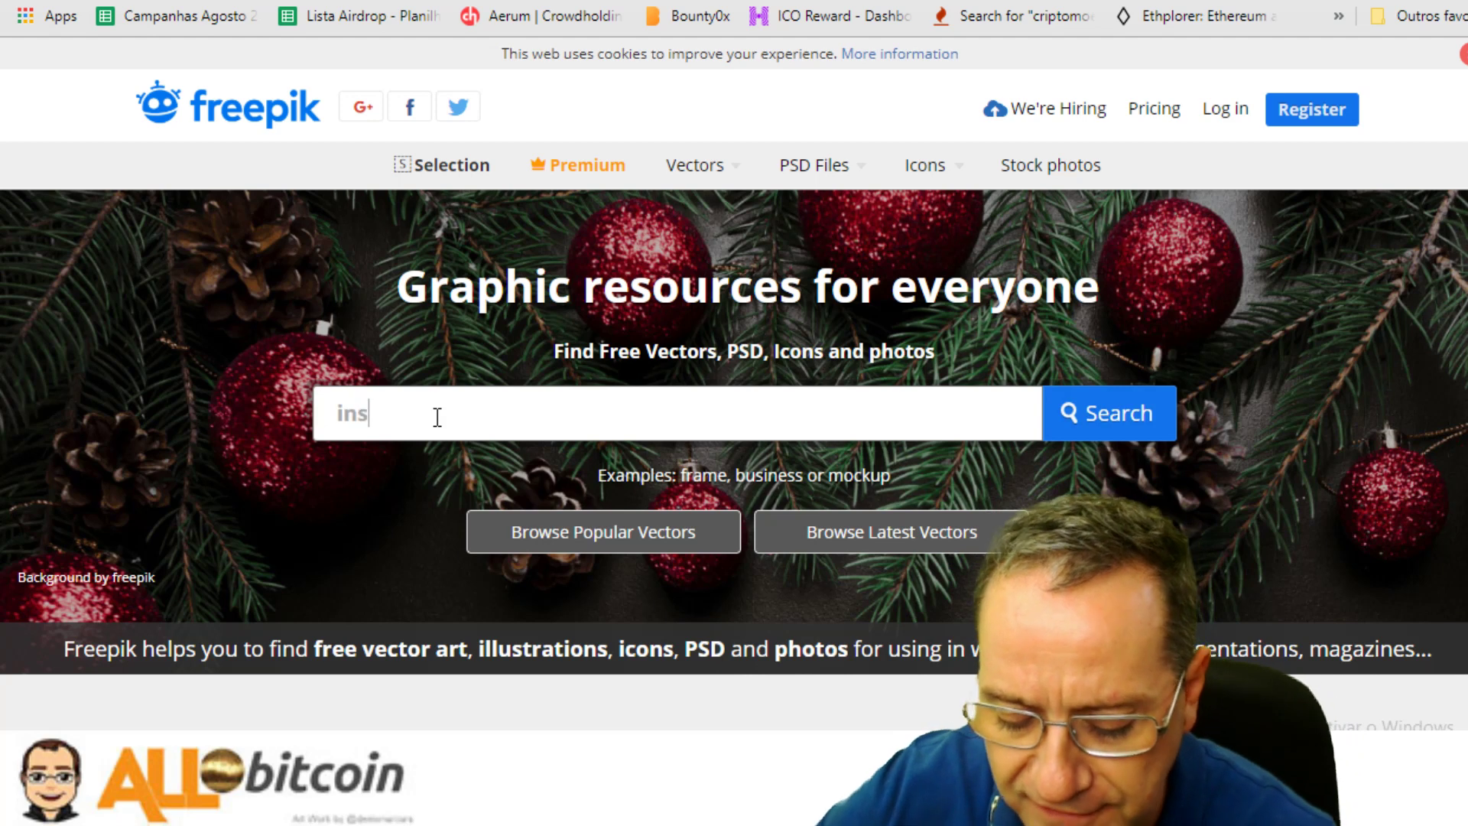
pyautogui.write('tagram')
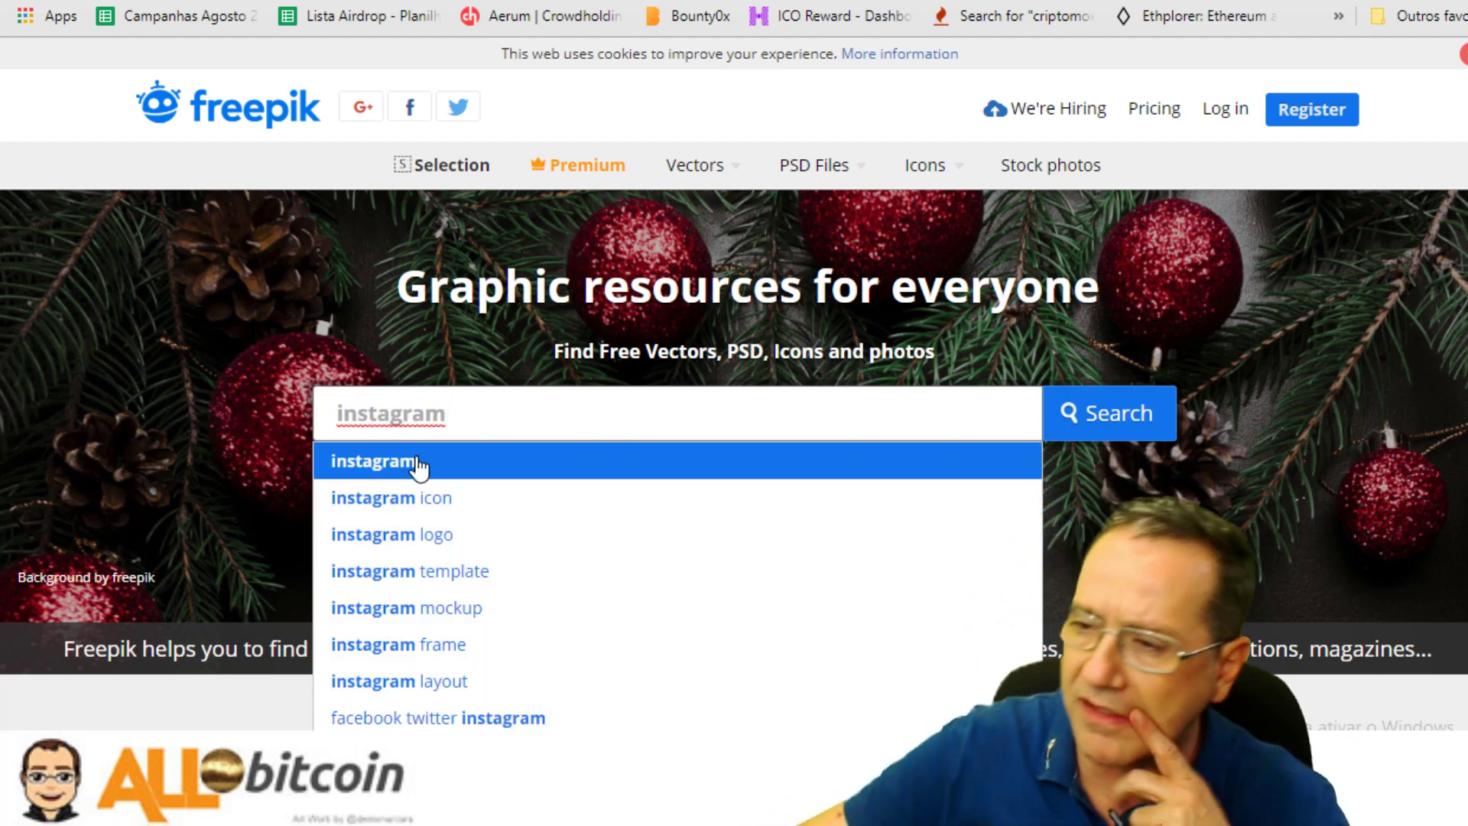
pyautogui.click(492, 581)
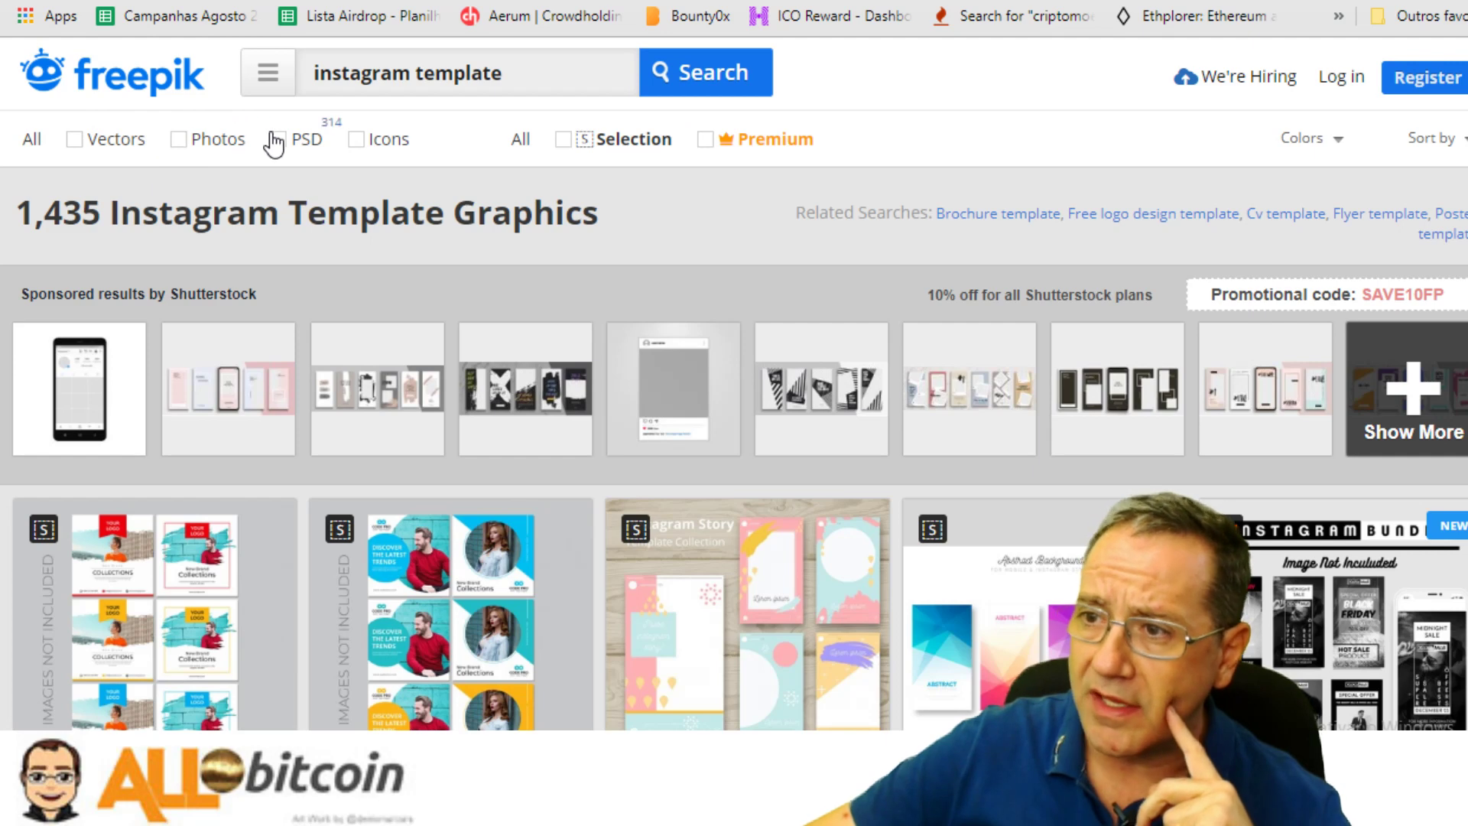
# Try limiting the Instagram template results to PSD files, look through the listing and remove the filter
pyautogui.click(279, 151)
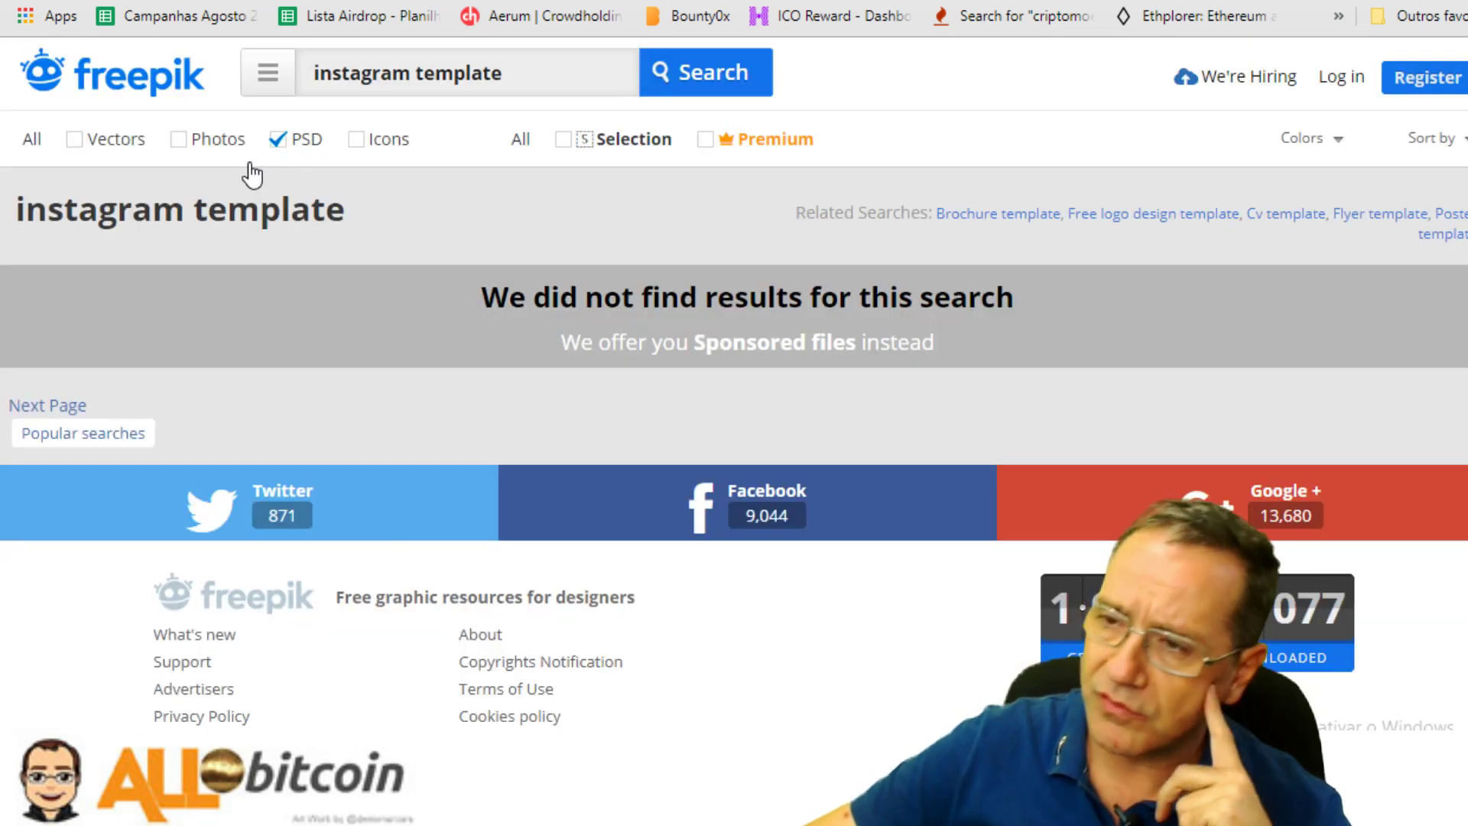
pyautogui.scroll(-2, 431, 218)
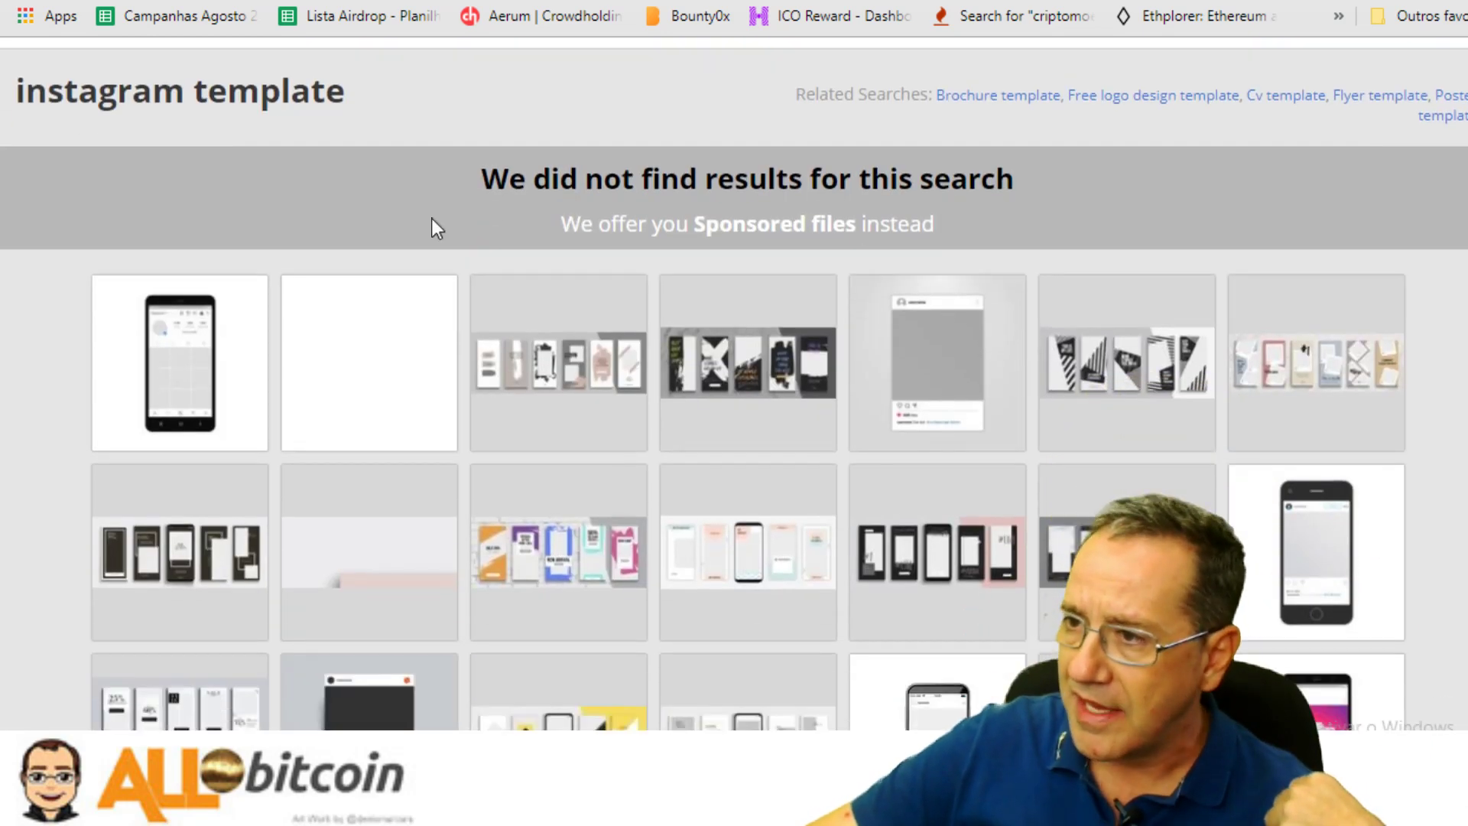
pyautogui.scroll(-15, 803, 648)
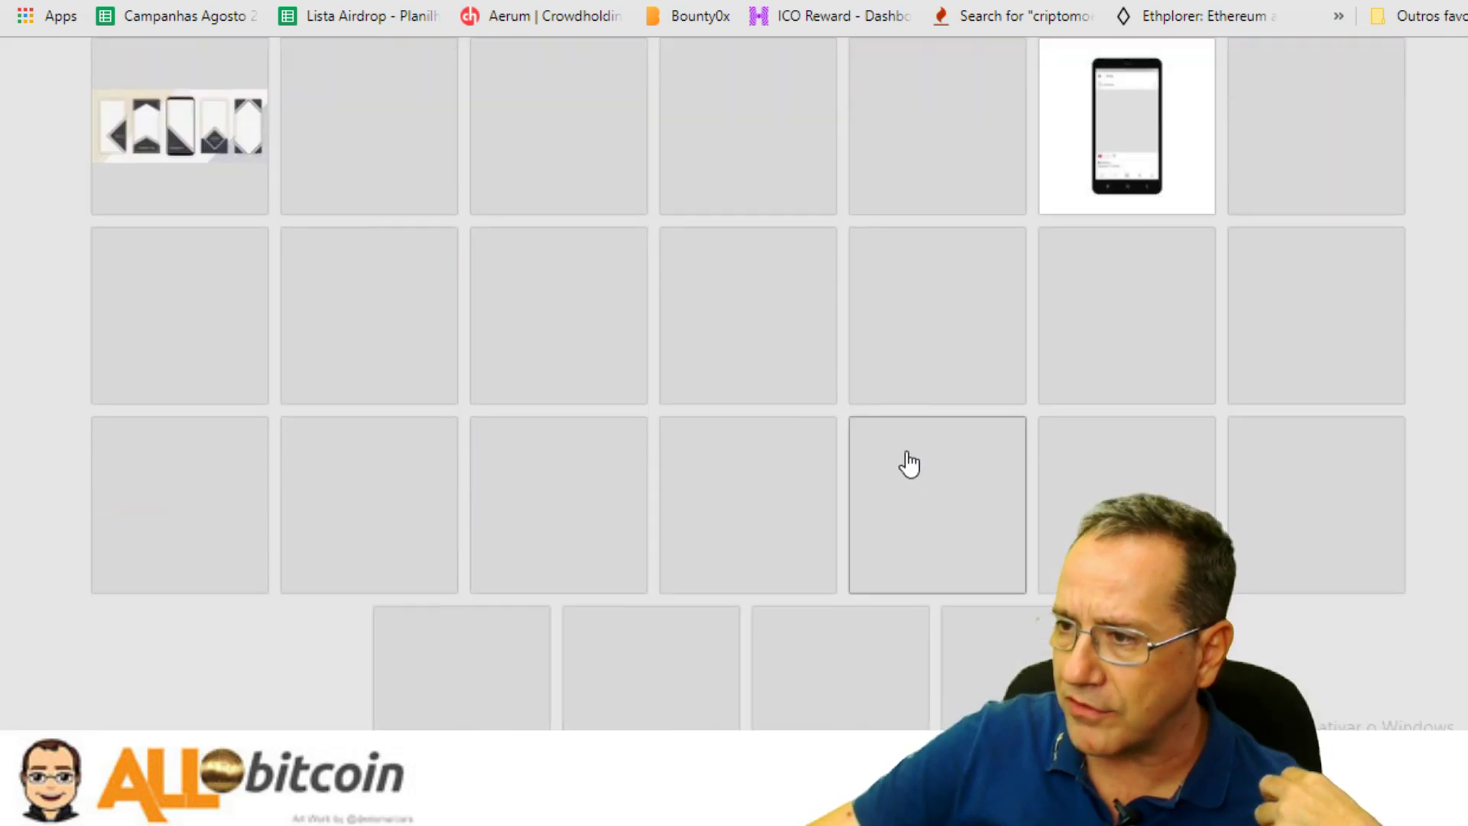
pyautogui.scroll(20, 596, 324)
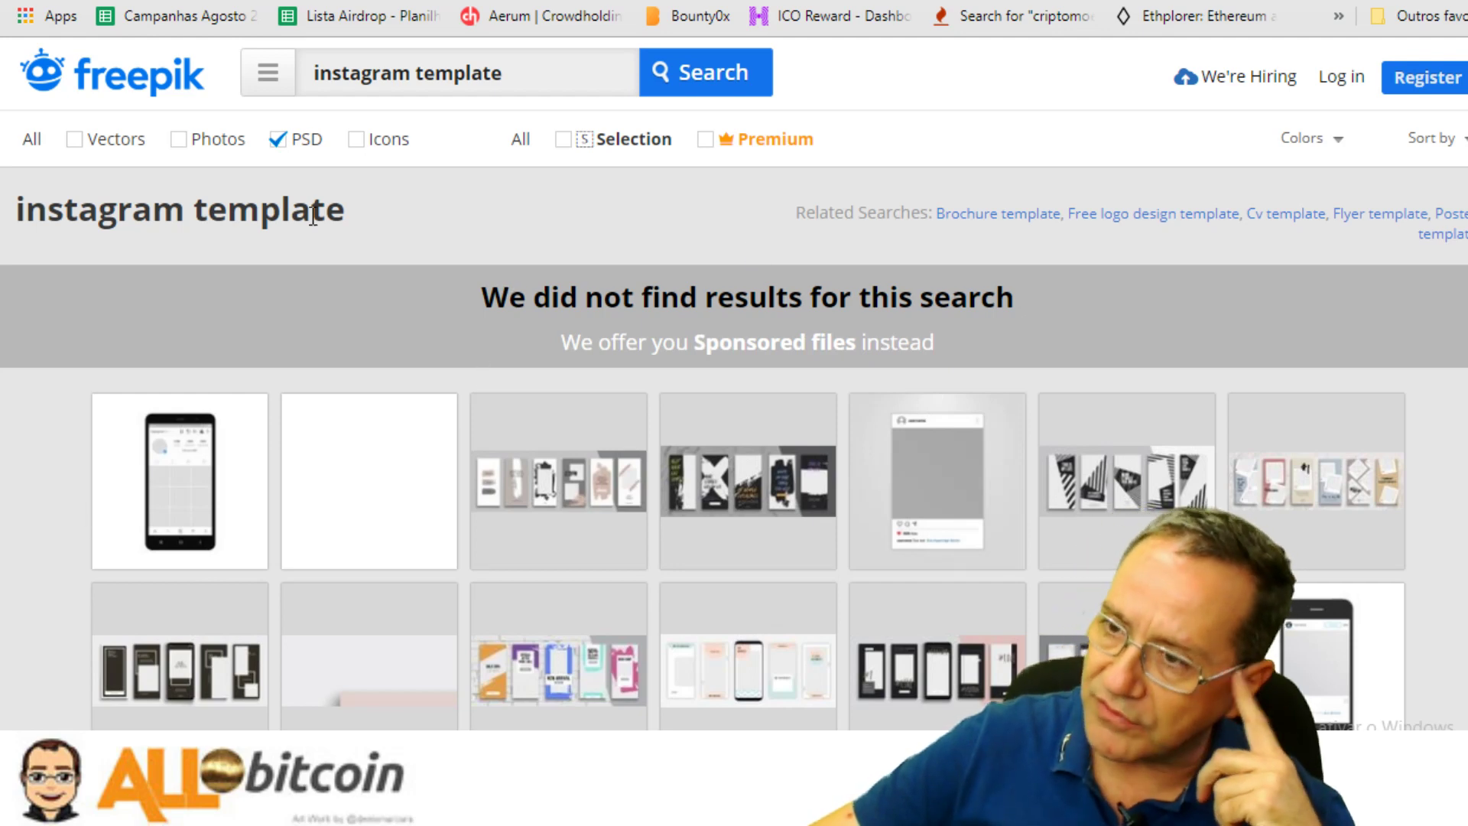
pyautogui.click(279, 144)
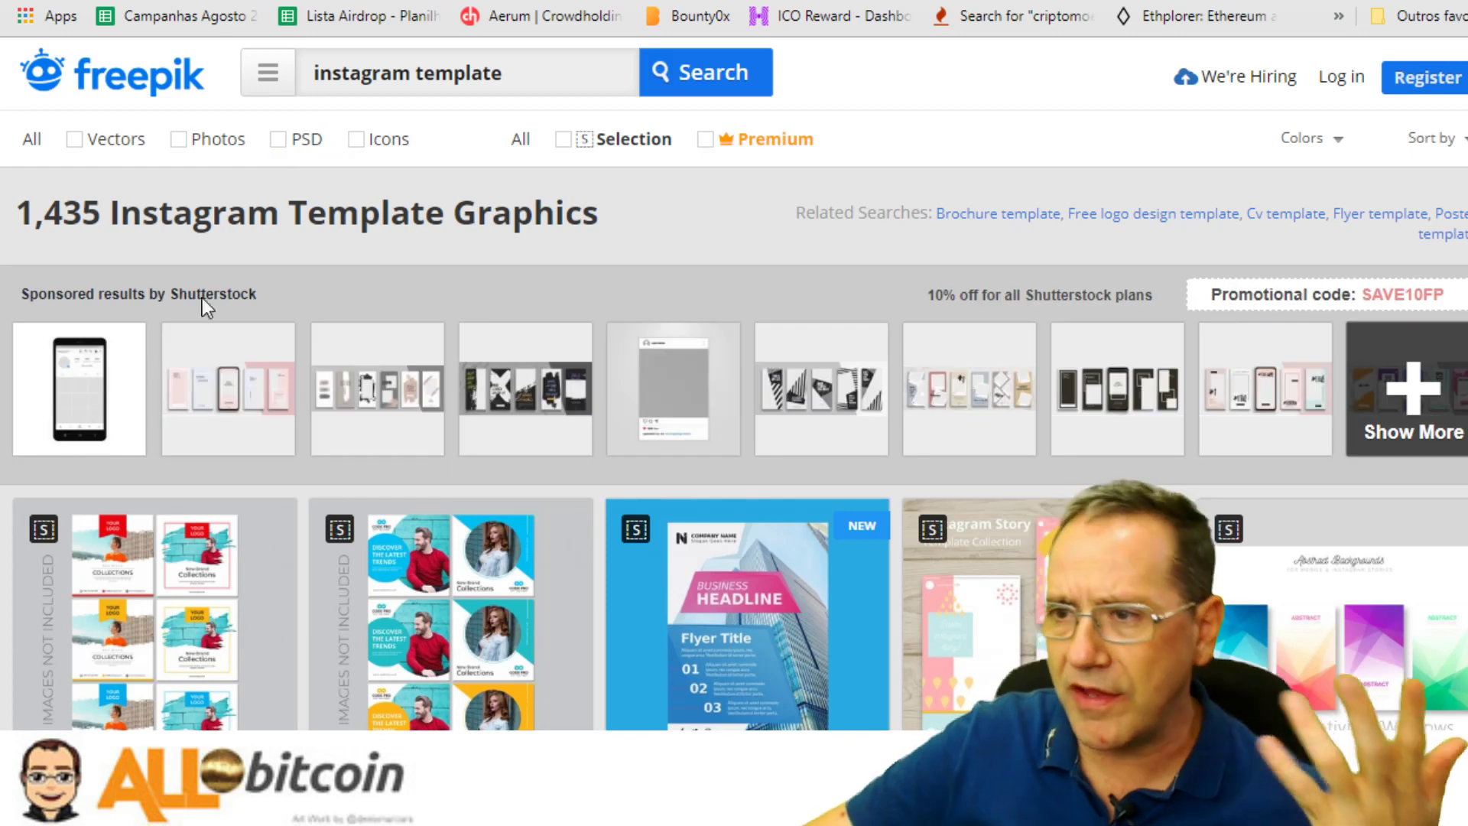
# Open the Instagram Banners free vector from the Freepik results and examine its banner layouts as a design reference
pyautogui.scroll(-5, 296, 366)
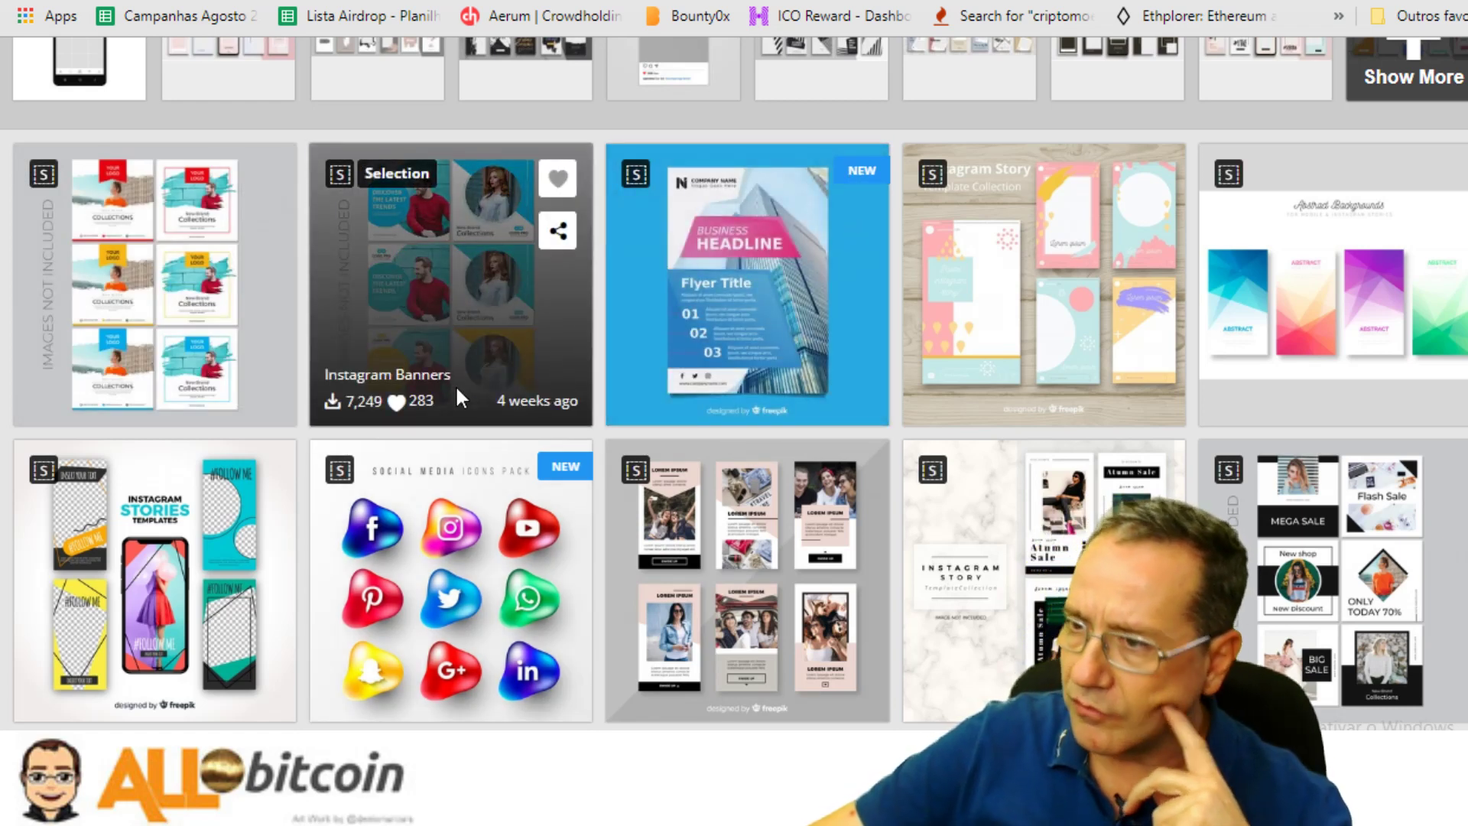
pyautogui.click(489, 327)
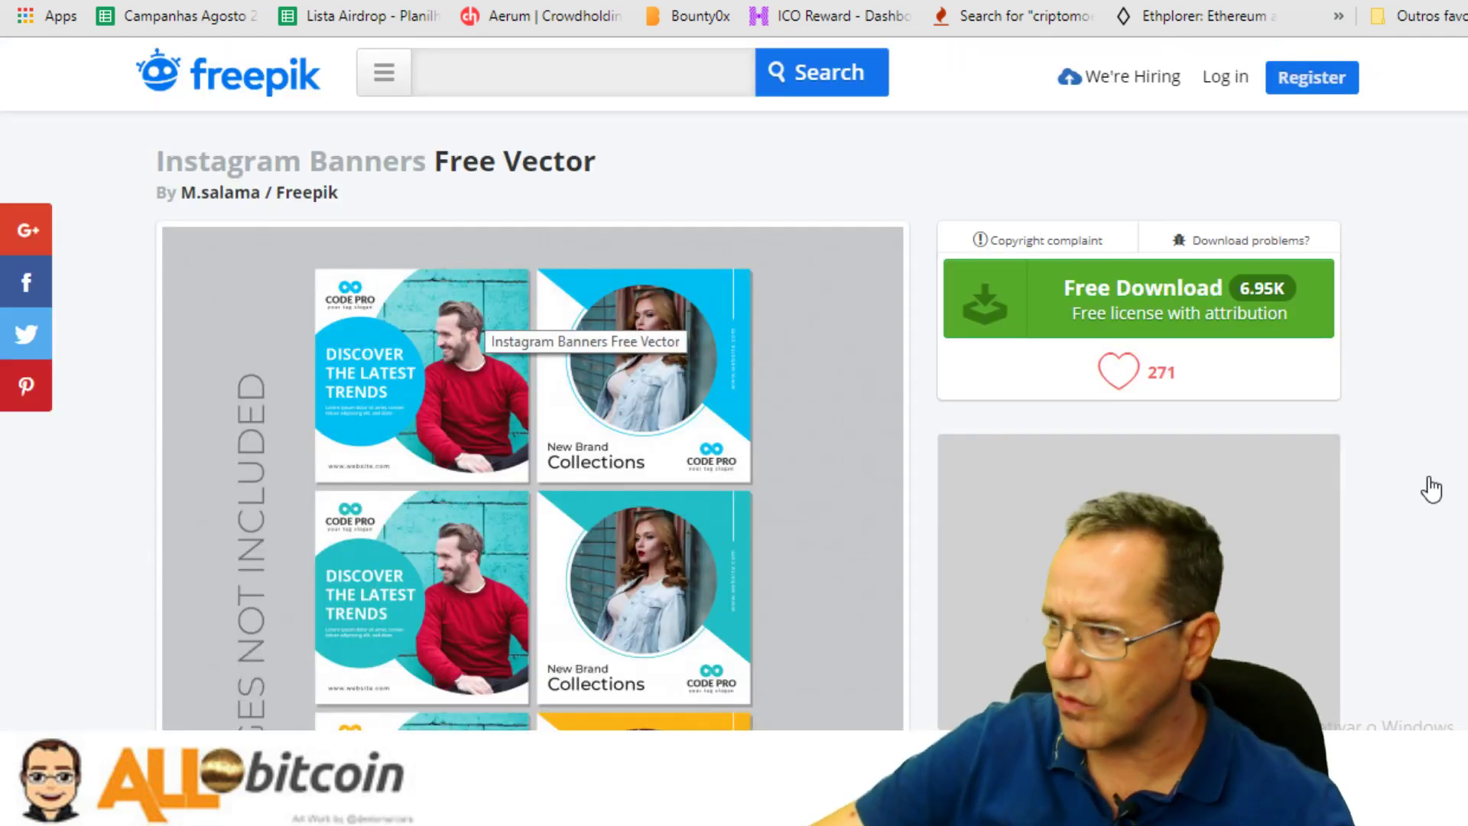
pyautogui.scroll(-3, 581, 429)
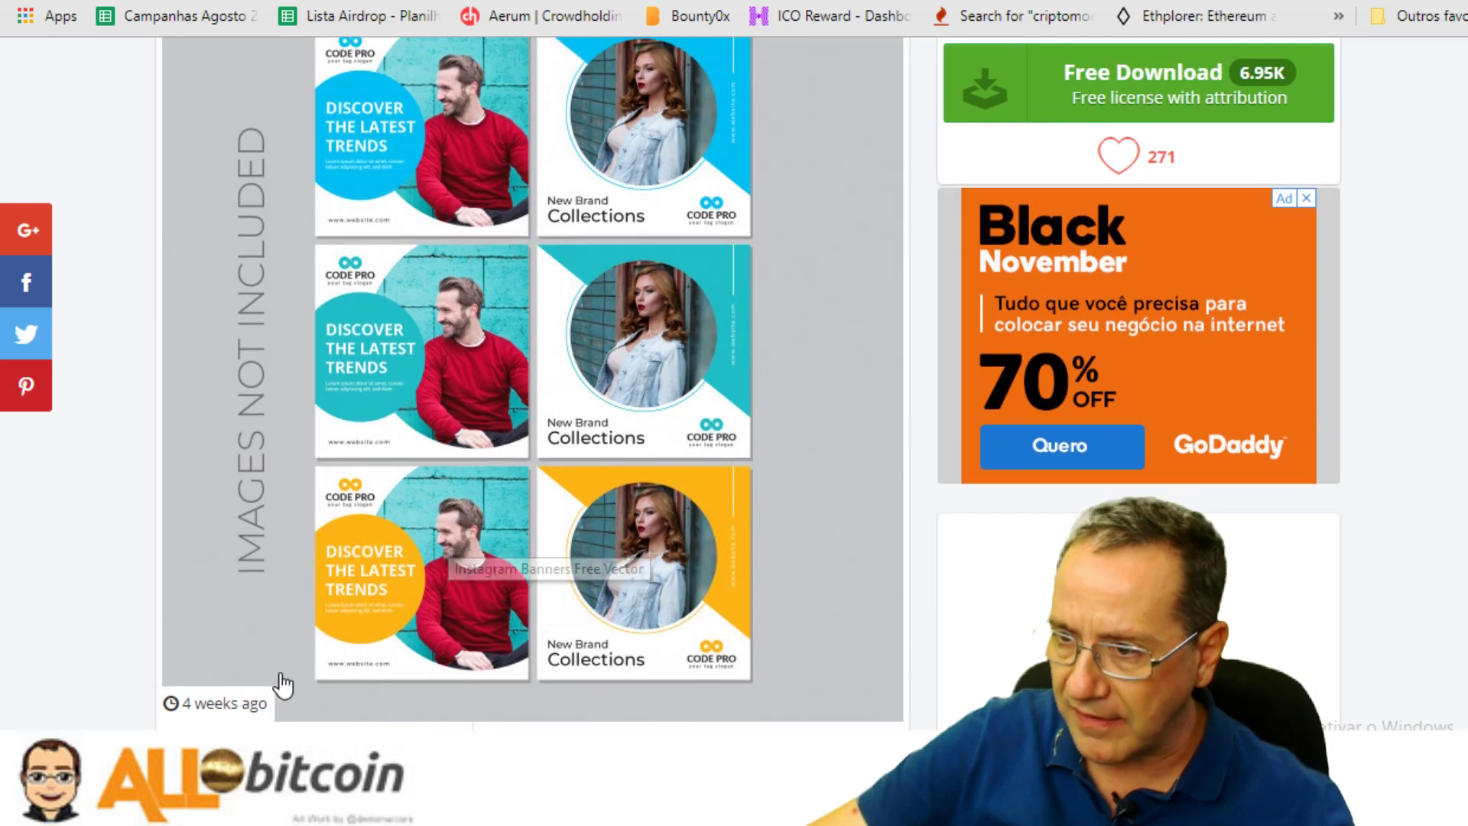
pyautogui.scroll(-5, 283, 686)
pyautogui.scroll(2, 295, 410)
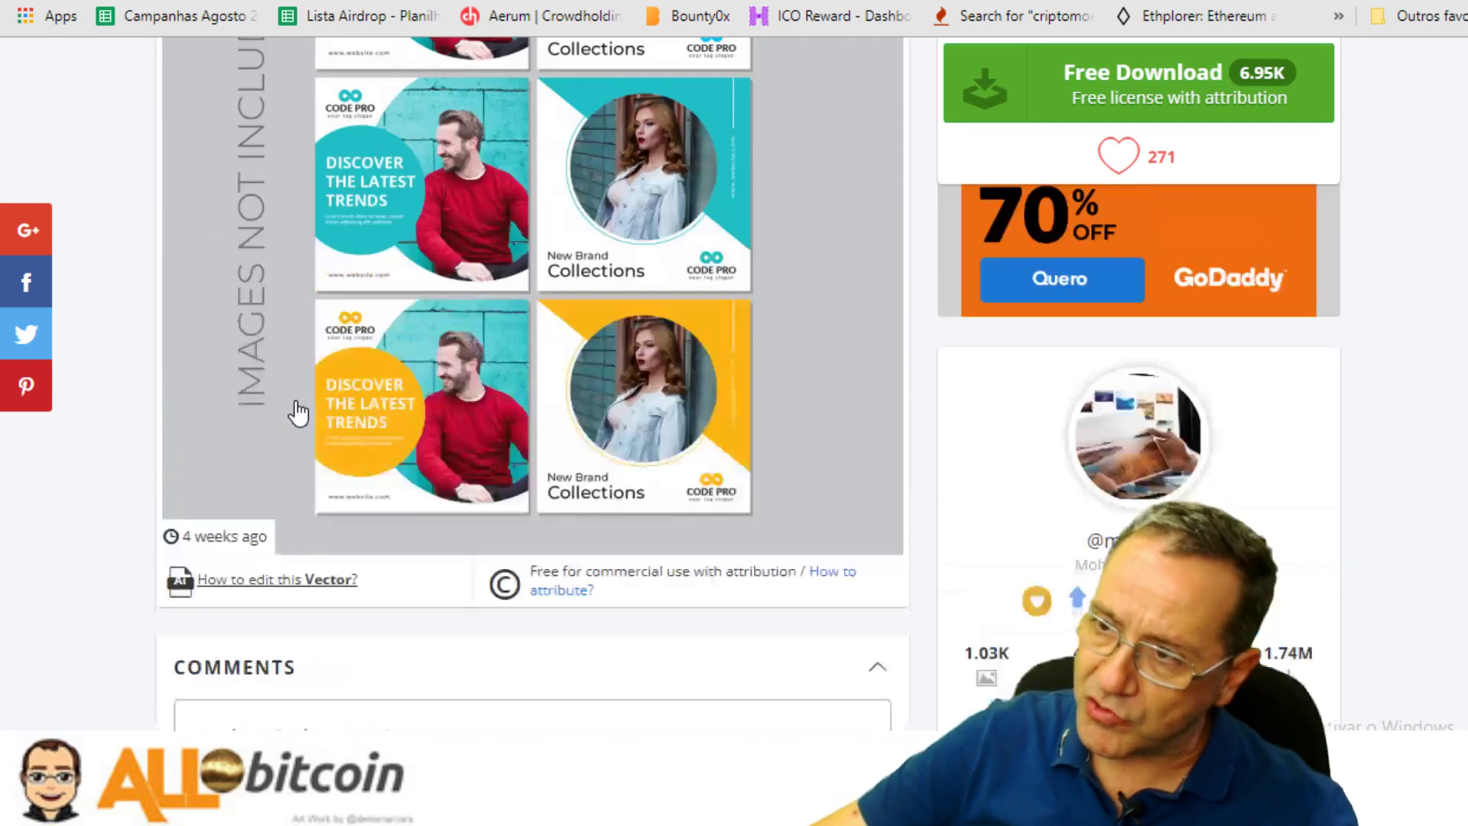
pyautogui.scroll(5, 299, 413)
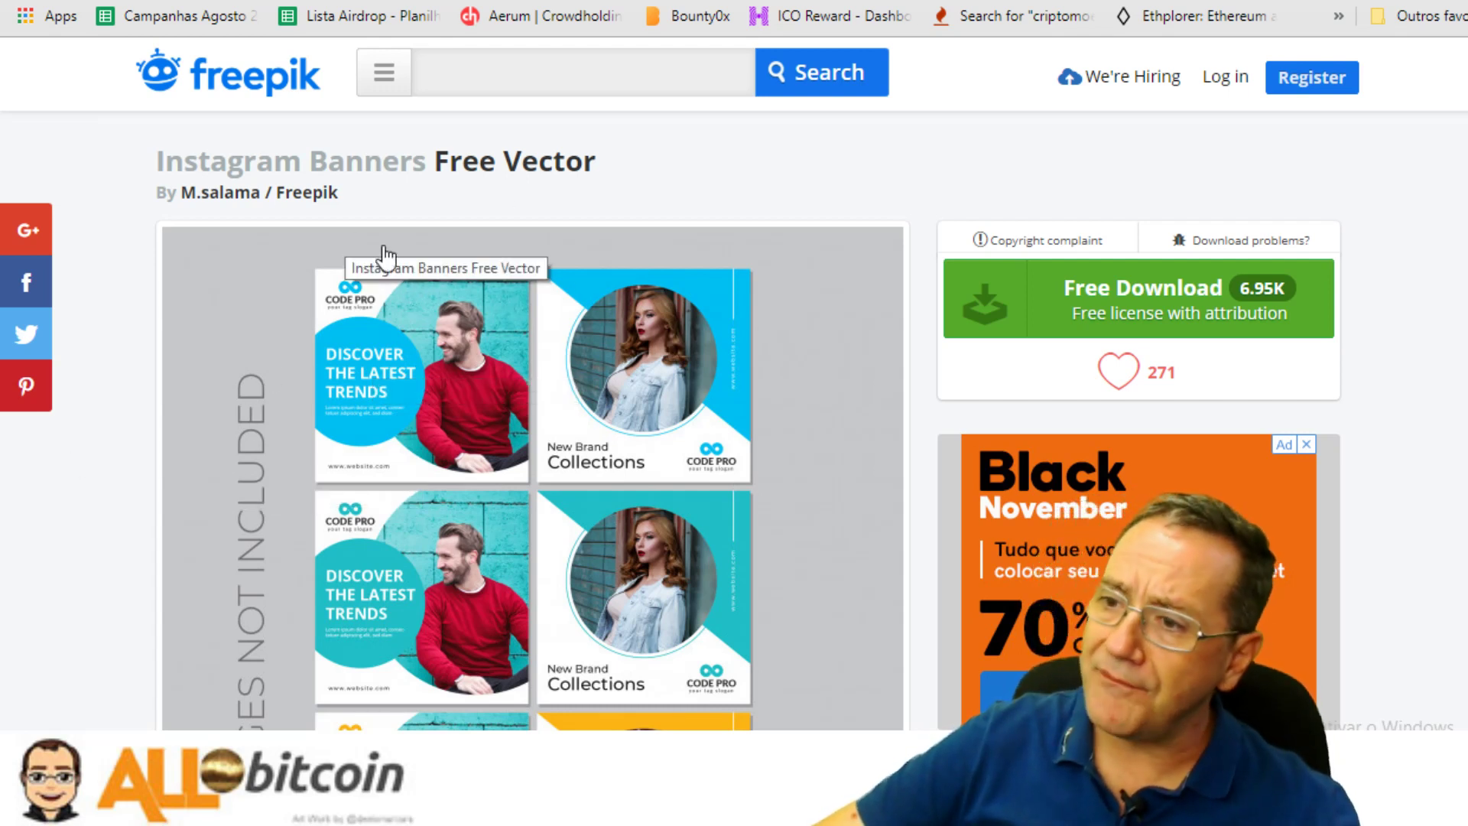
# Switch to the Photoshop logo document and add an empty layer between the background and the logo layer
pyautogui.hotkey('ctrl', 'Tab')
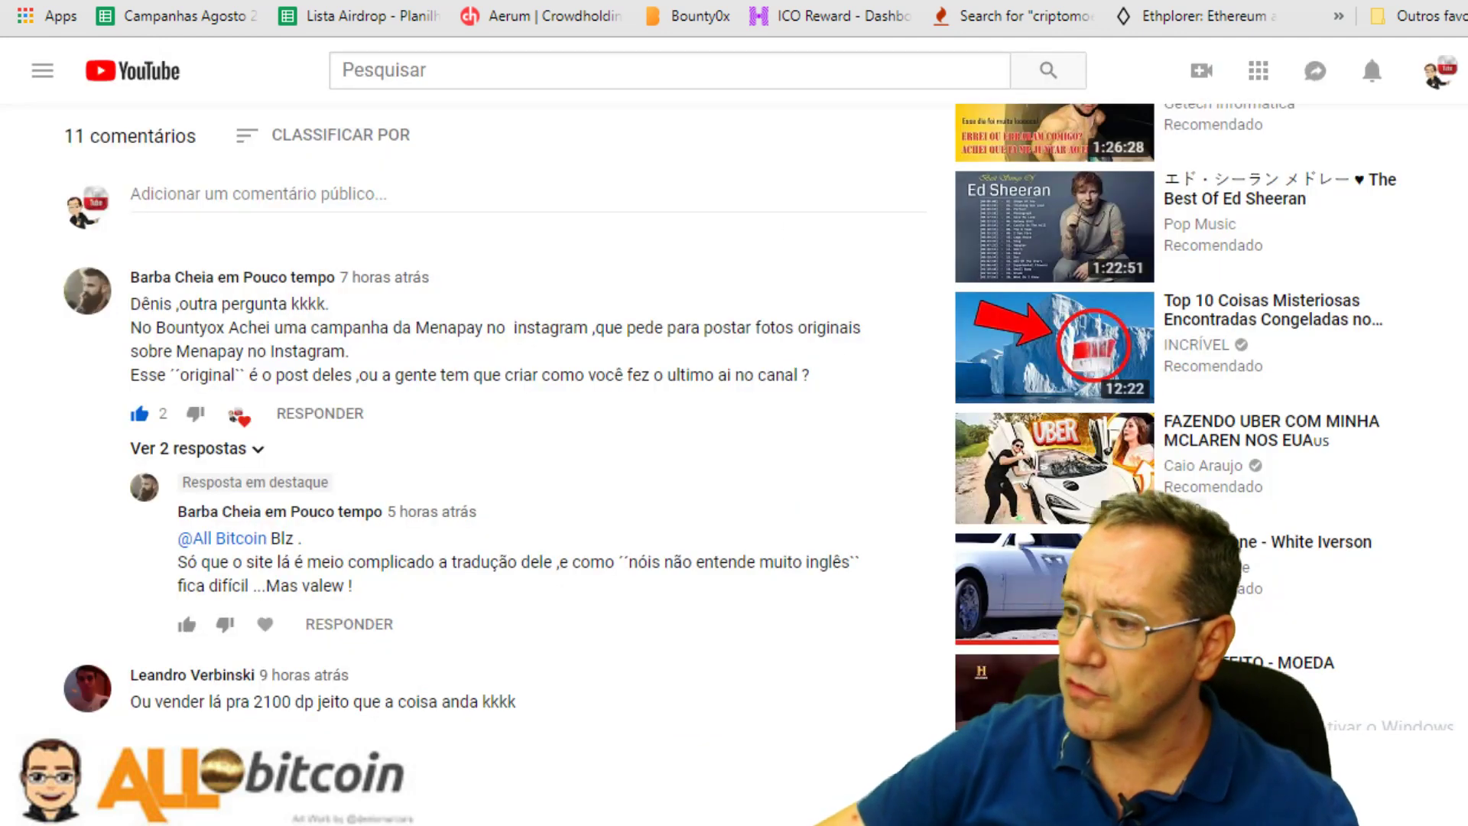
pyautogui.hotkey('alt', 'Tab')
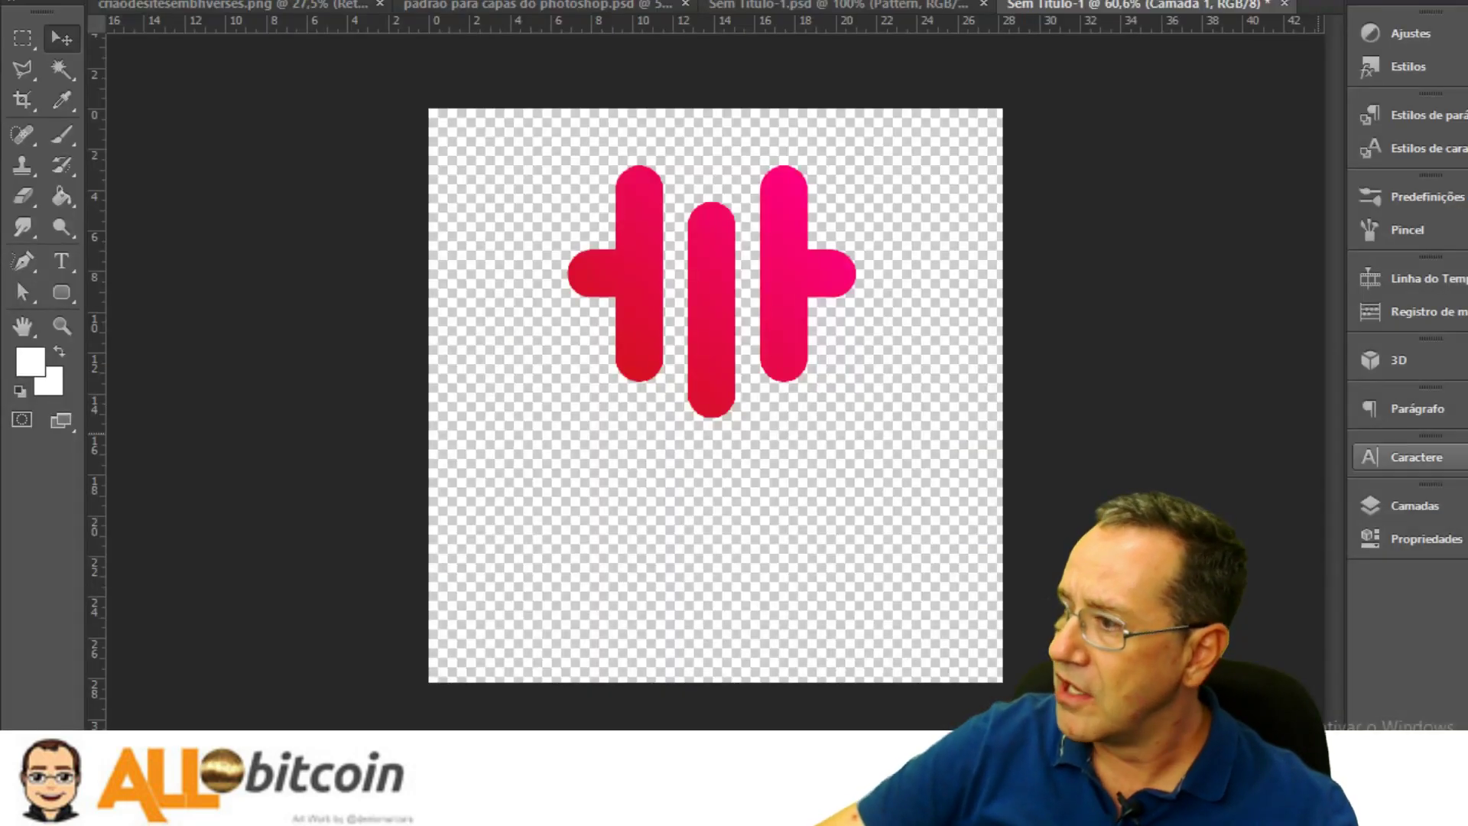
pyautogui.click(1414, 506)
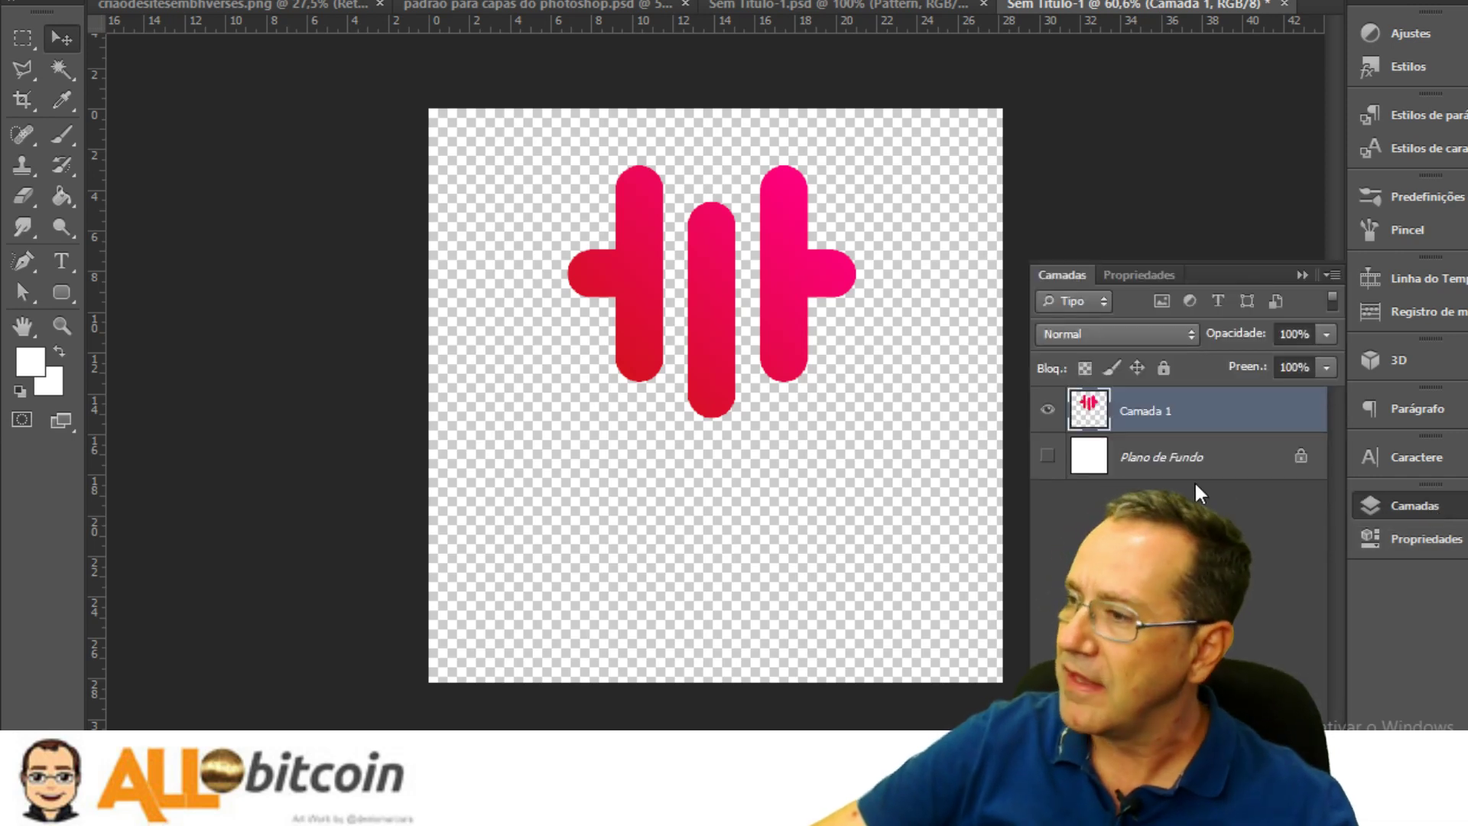
pyautogui.click(1137, 468)
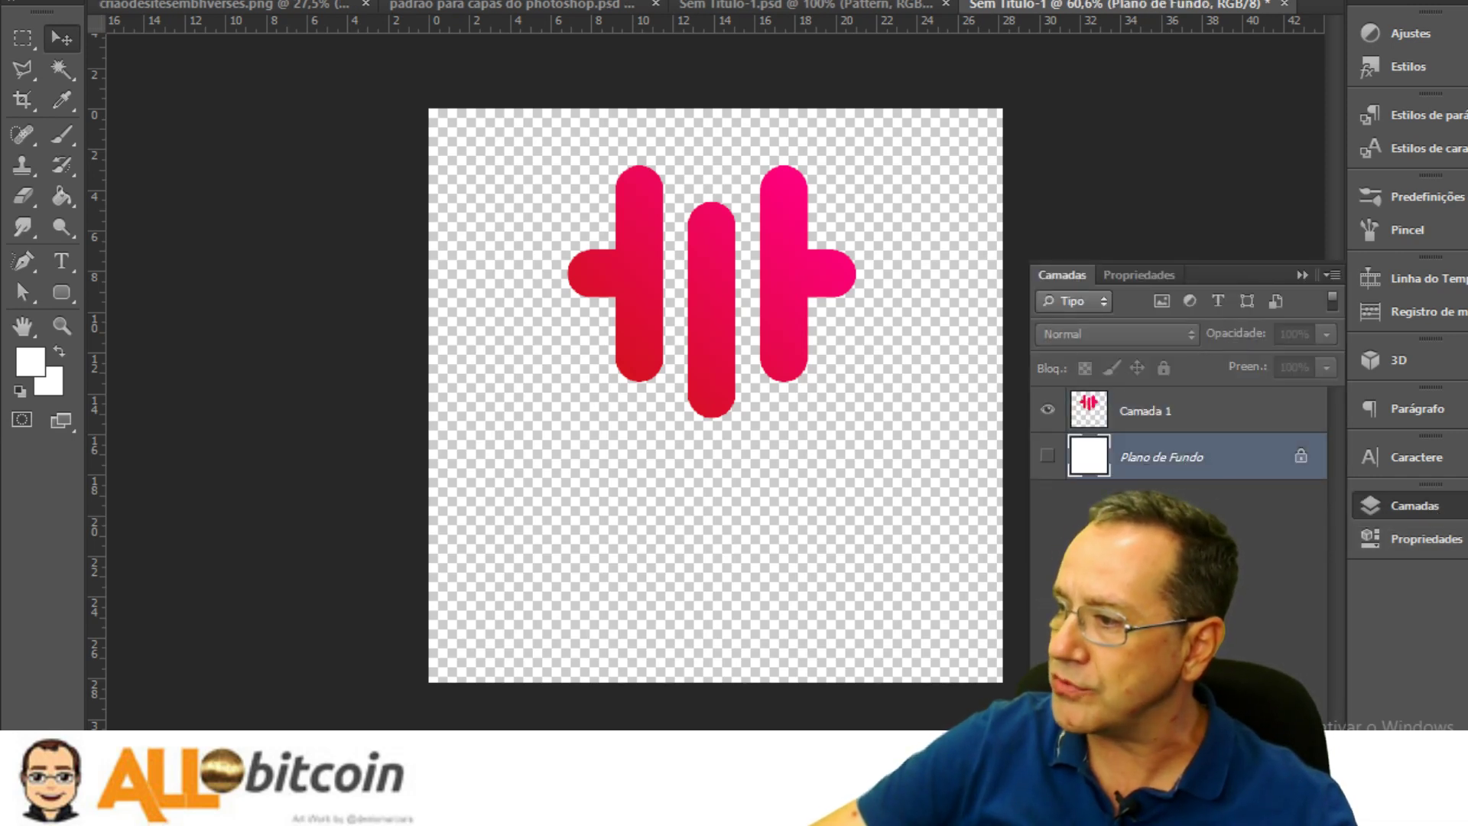
pyautogui.hotkey('ctrl', 'shift', 'alt', 'n')
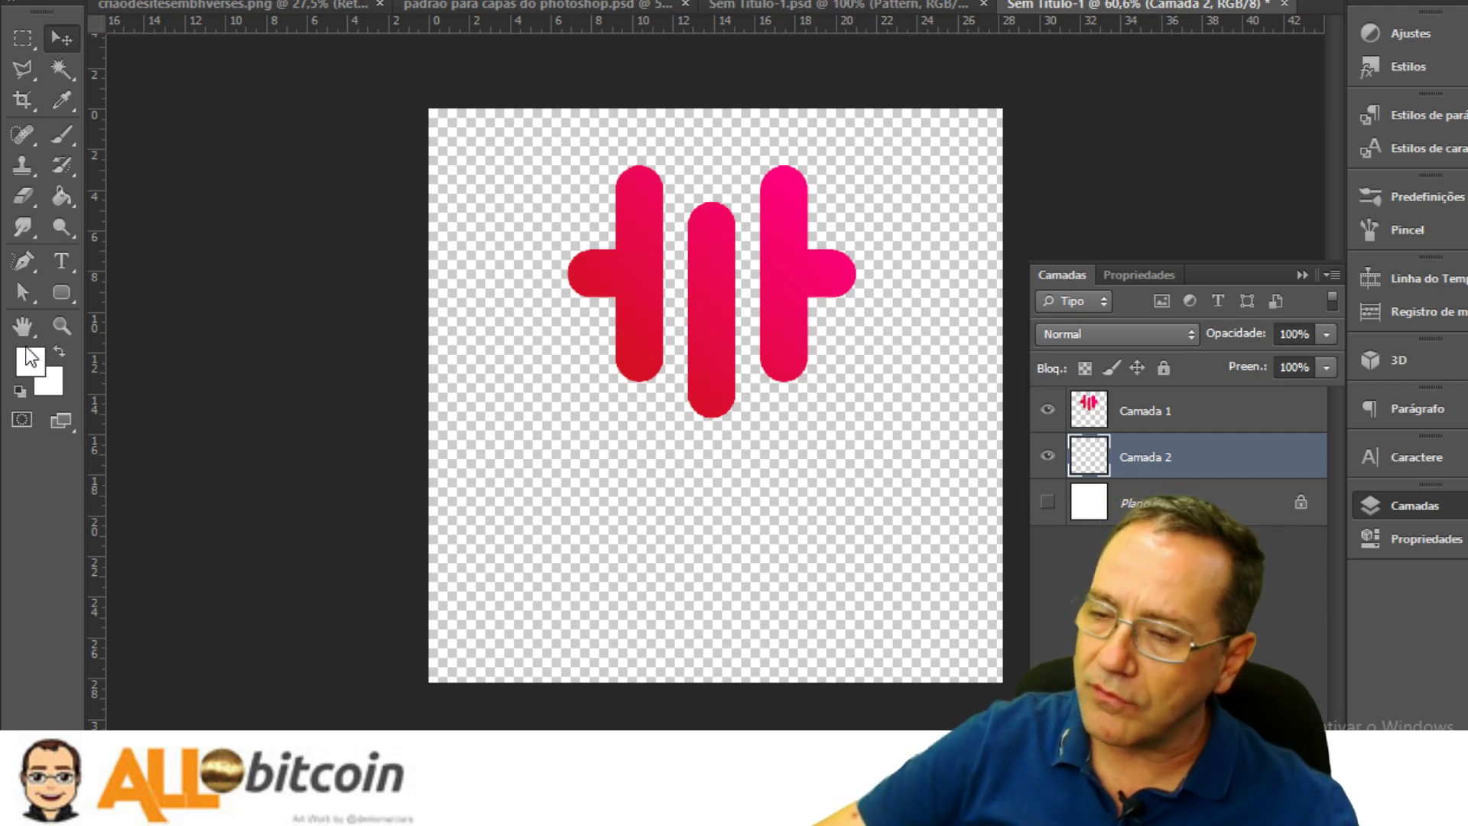
# Draw a dashed-outline rectangle of about 758 × 766 px just inside the canvas edges with the Rectangle tool
pyautogui.click(55, 298)
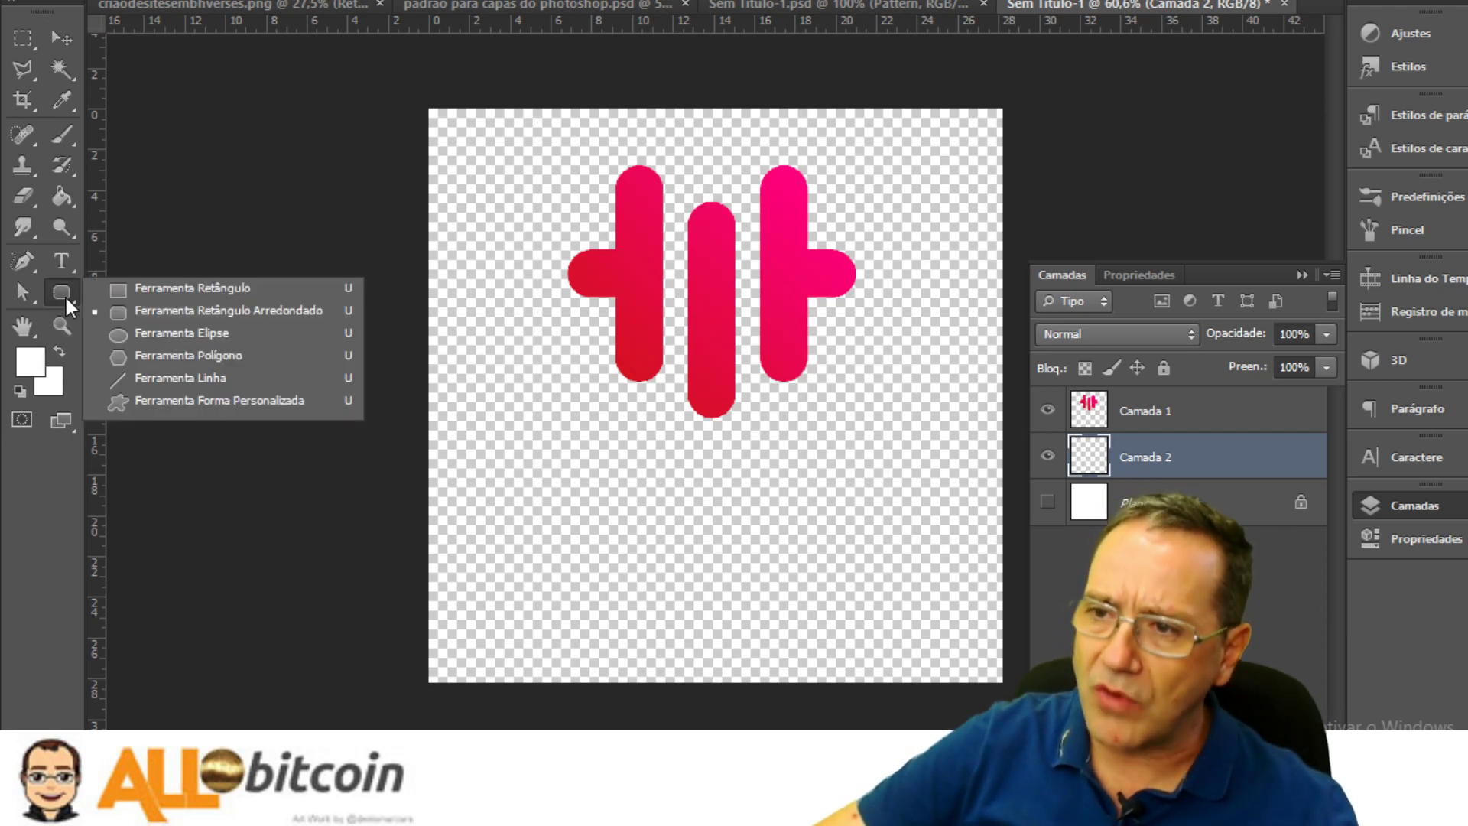
pyautogui.click(140, 298)
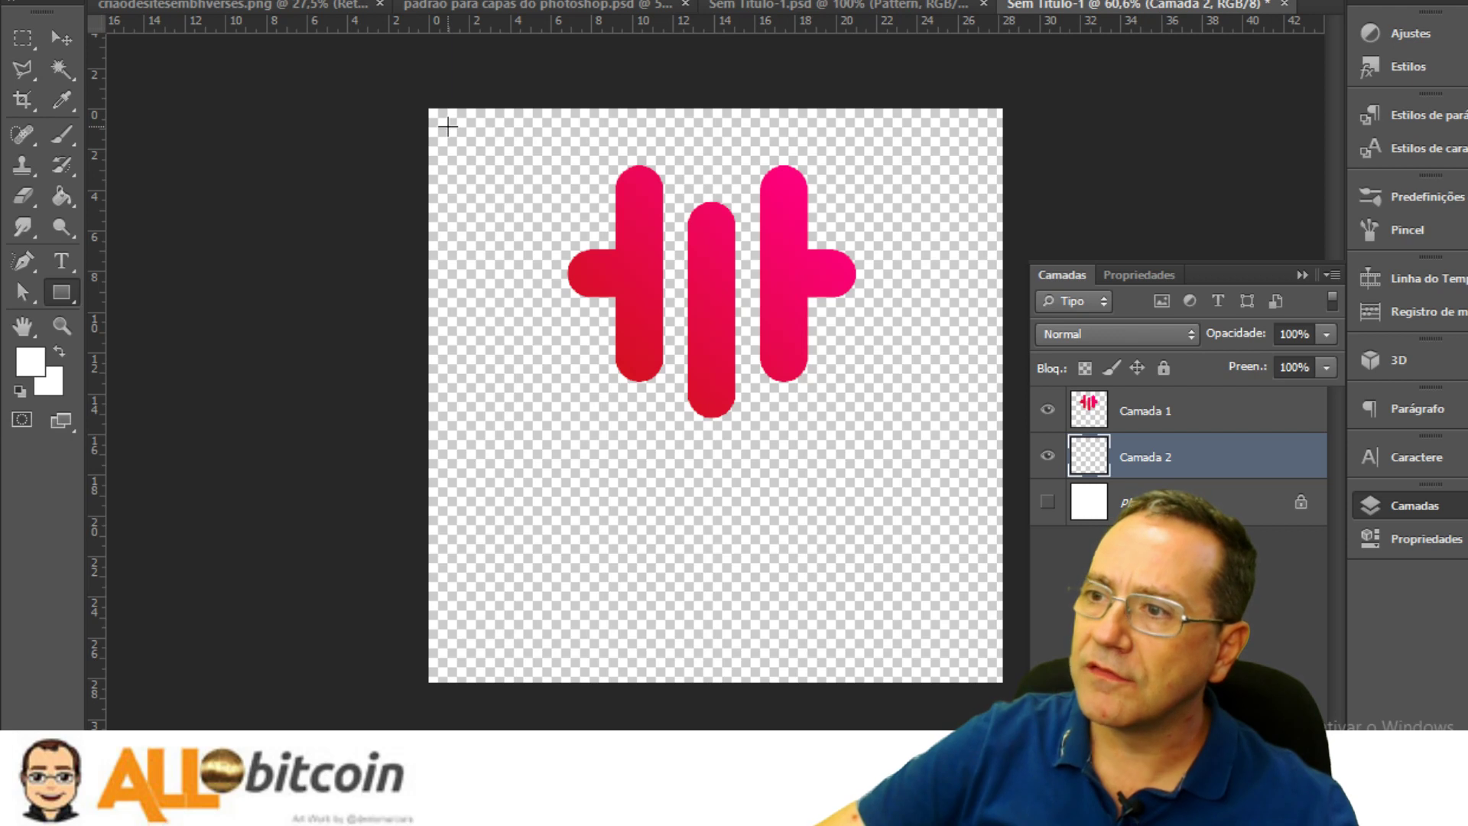
pyautogui.moveTo(443, 120); pyautogui.dragTo(986, 668)
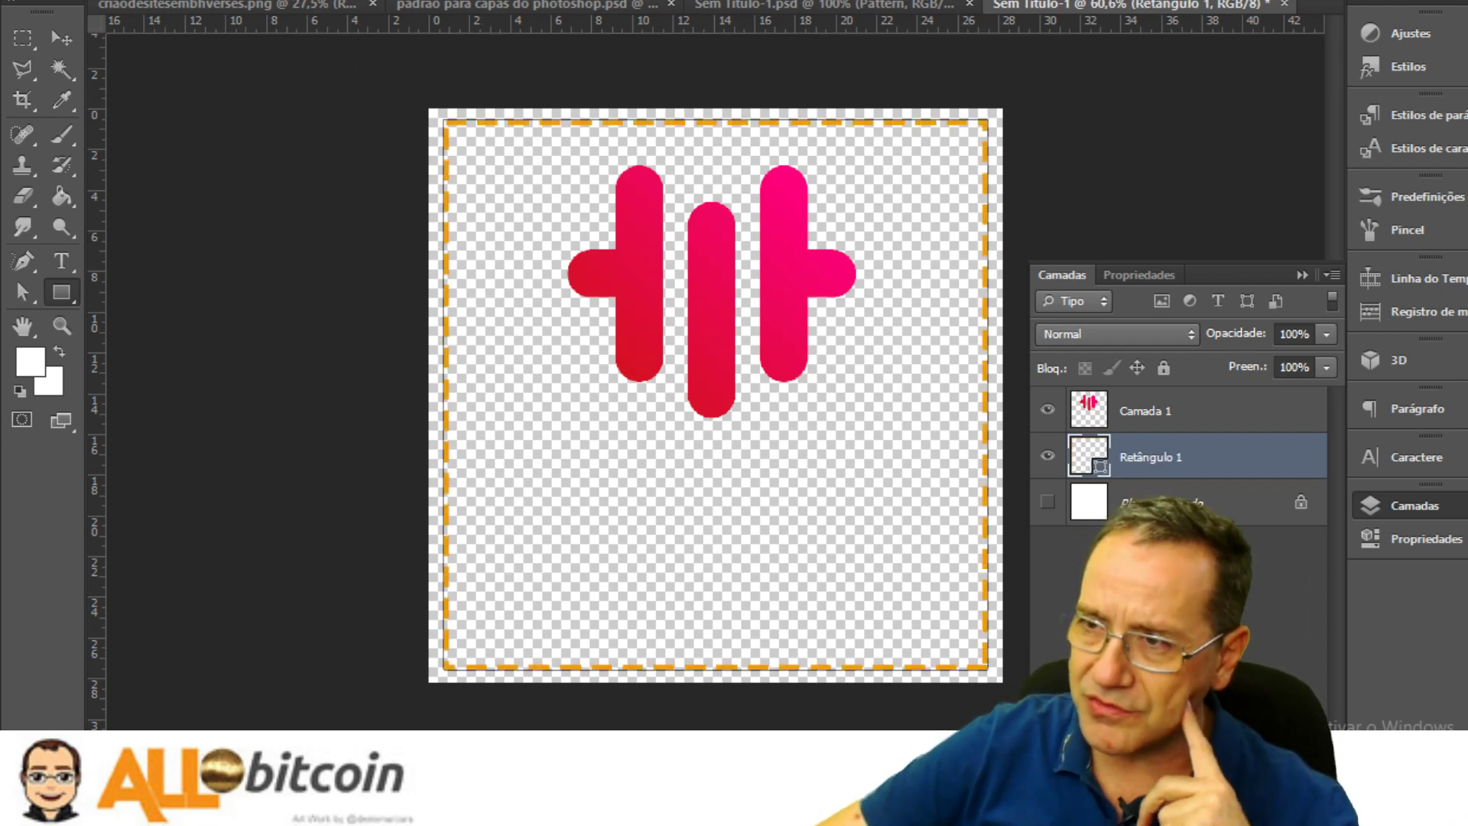
# Move the Photoshop window on screen so that the rectangle's fill and stroke options are fully visible
pyautogui.click(201, 0)
pyautogui.click(201, 0)
pyautogui.click(200, 0)
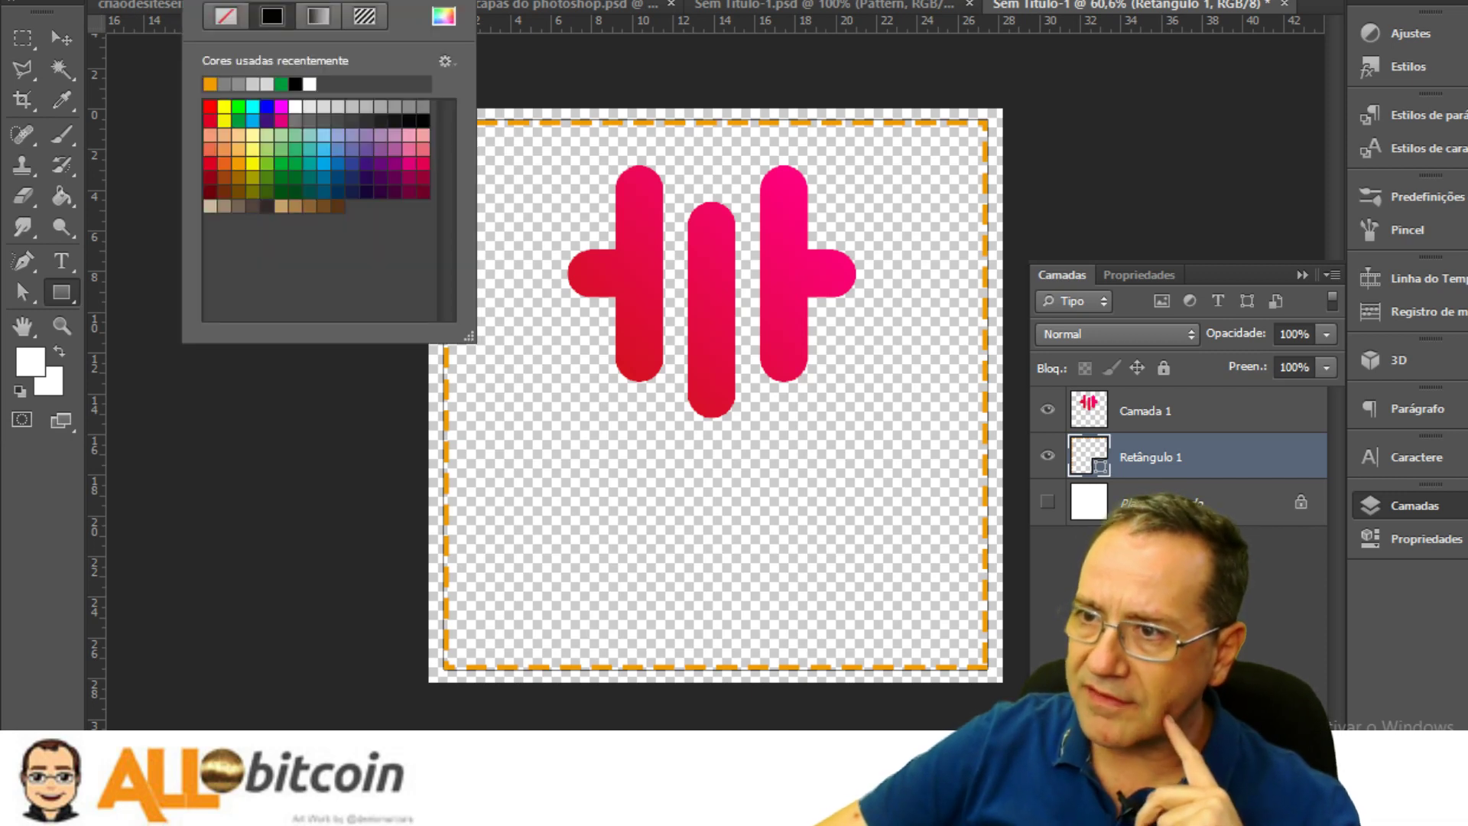
pyautogui.click(200, 0)
pyautogui.click(200, 0)
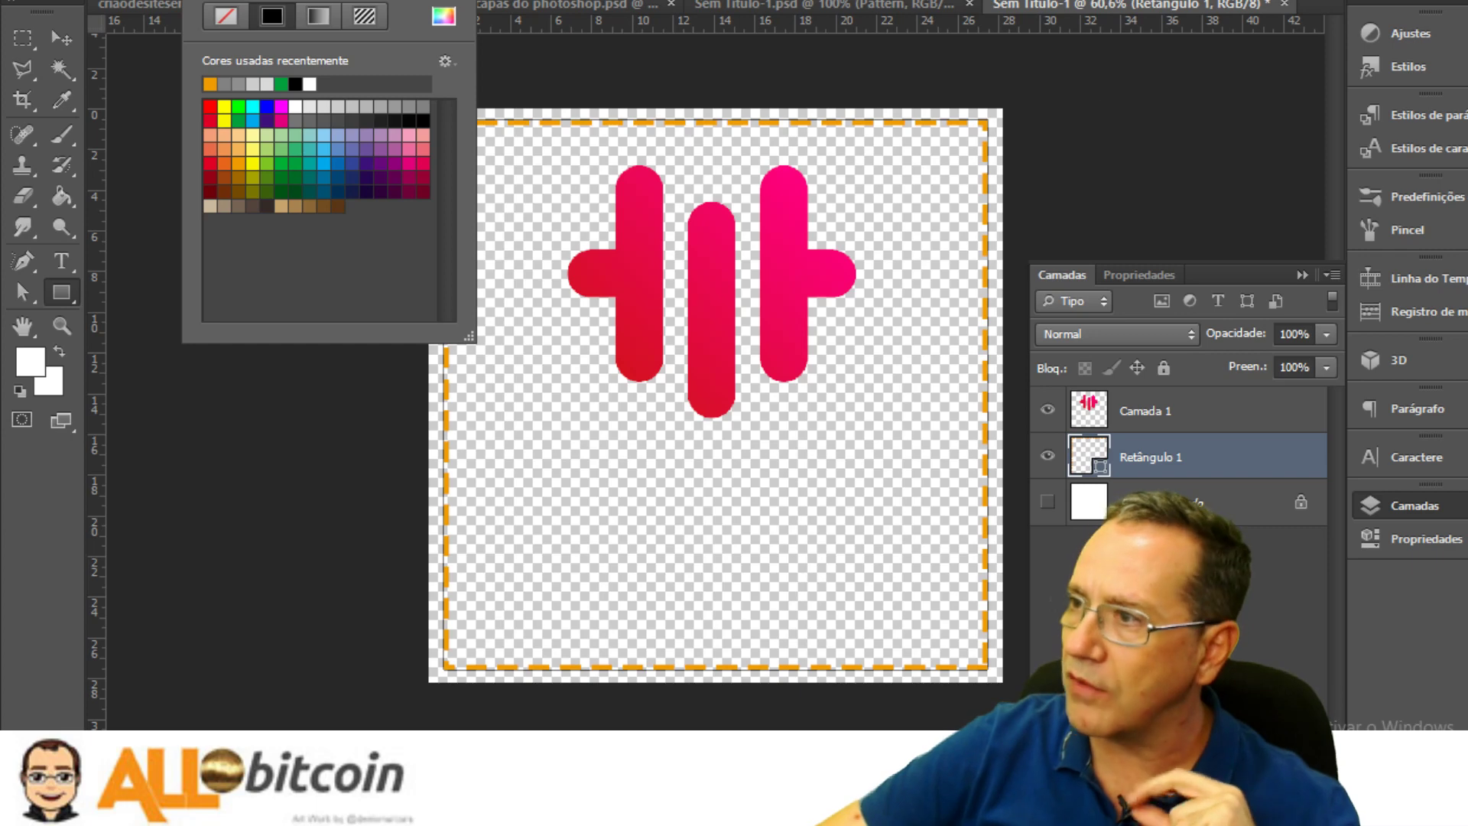
pyautogui.hotkey('shift', 'Tab')
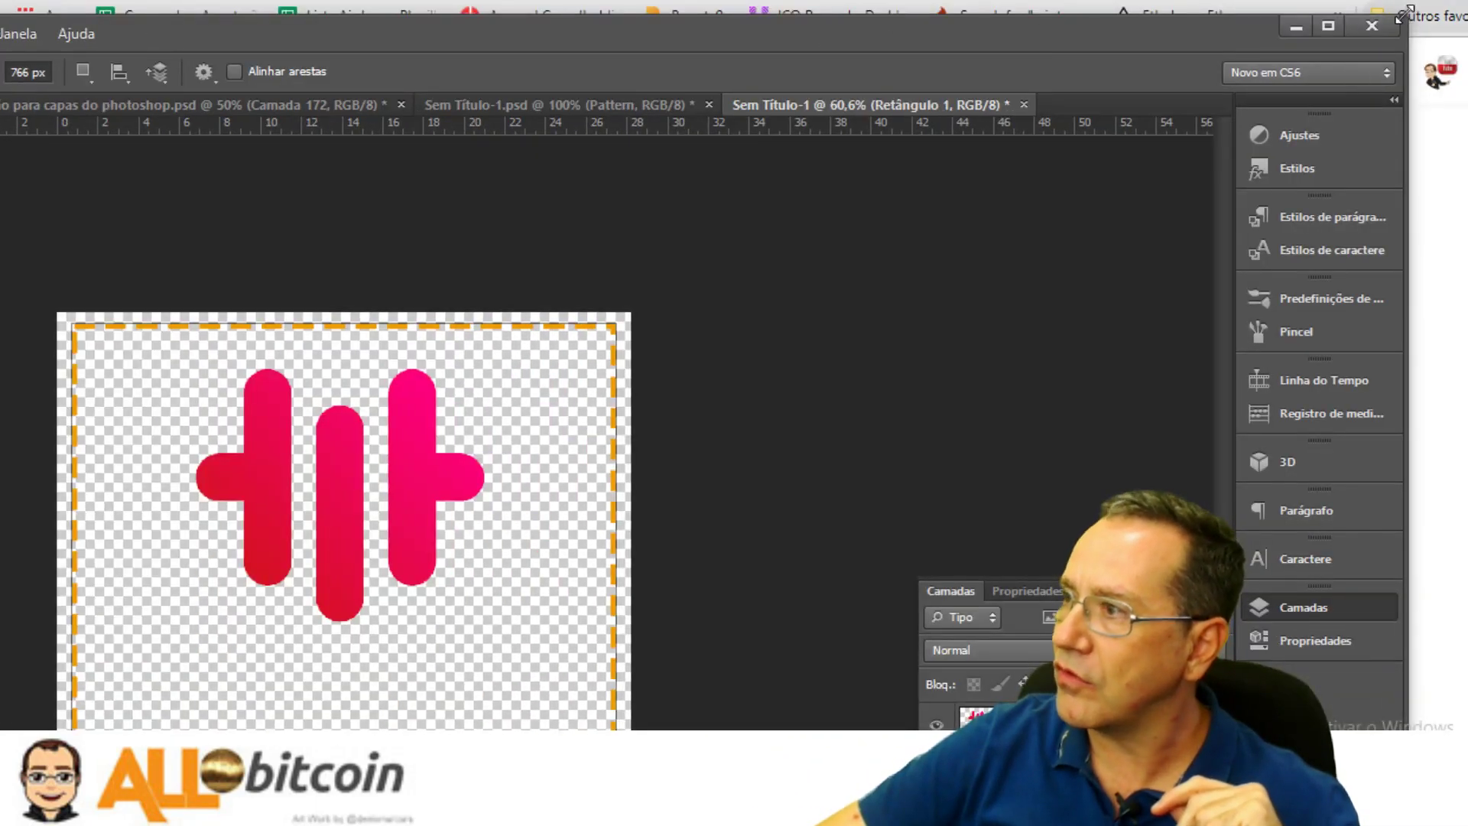
pyautogui.moveTo(1401, 21); pyautogui.dragTo(656, 170)
pyautogui.doubleClick(396, 195)
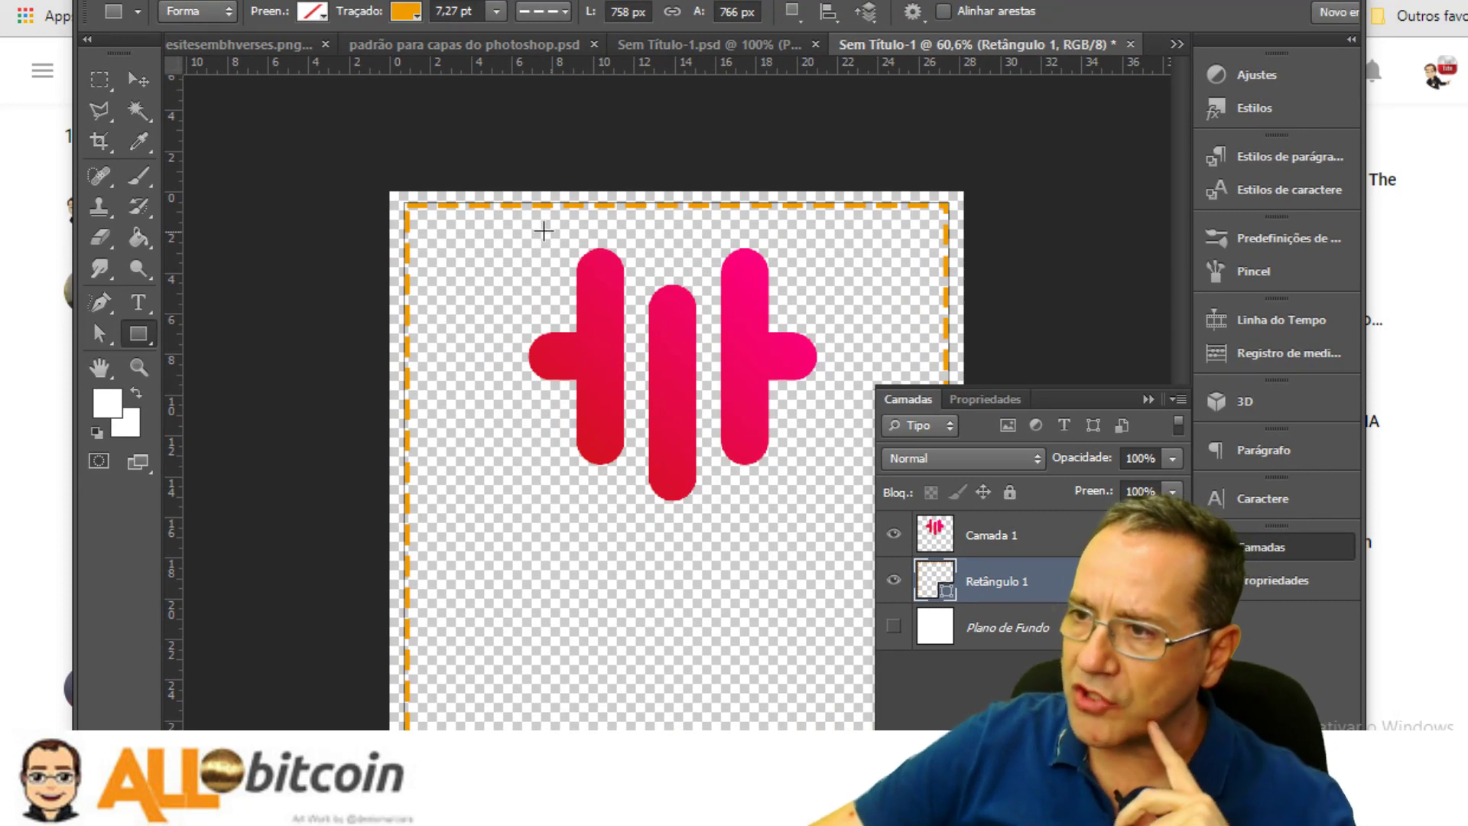
# Sample the pink from the top of the logo's first tall bar as the foreground color
pyautogui.click(405, 12)
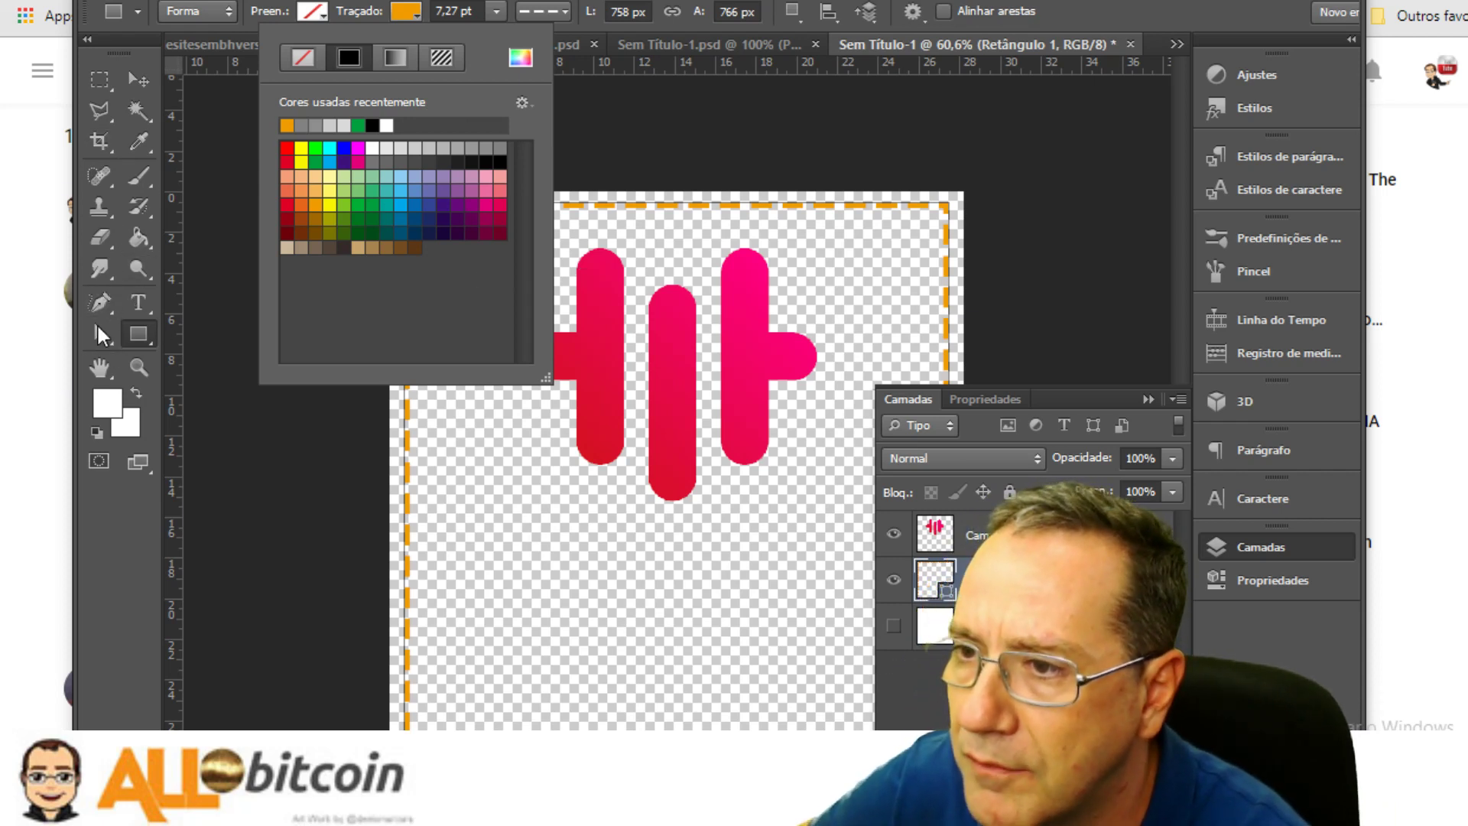
pyautogui.click(139, 147)
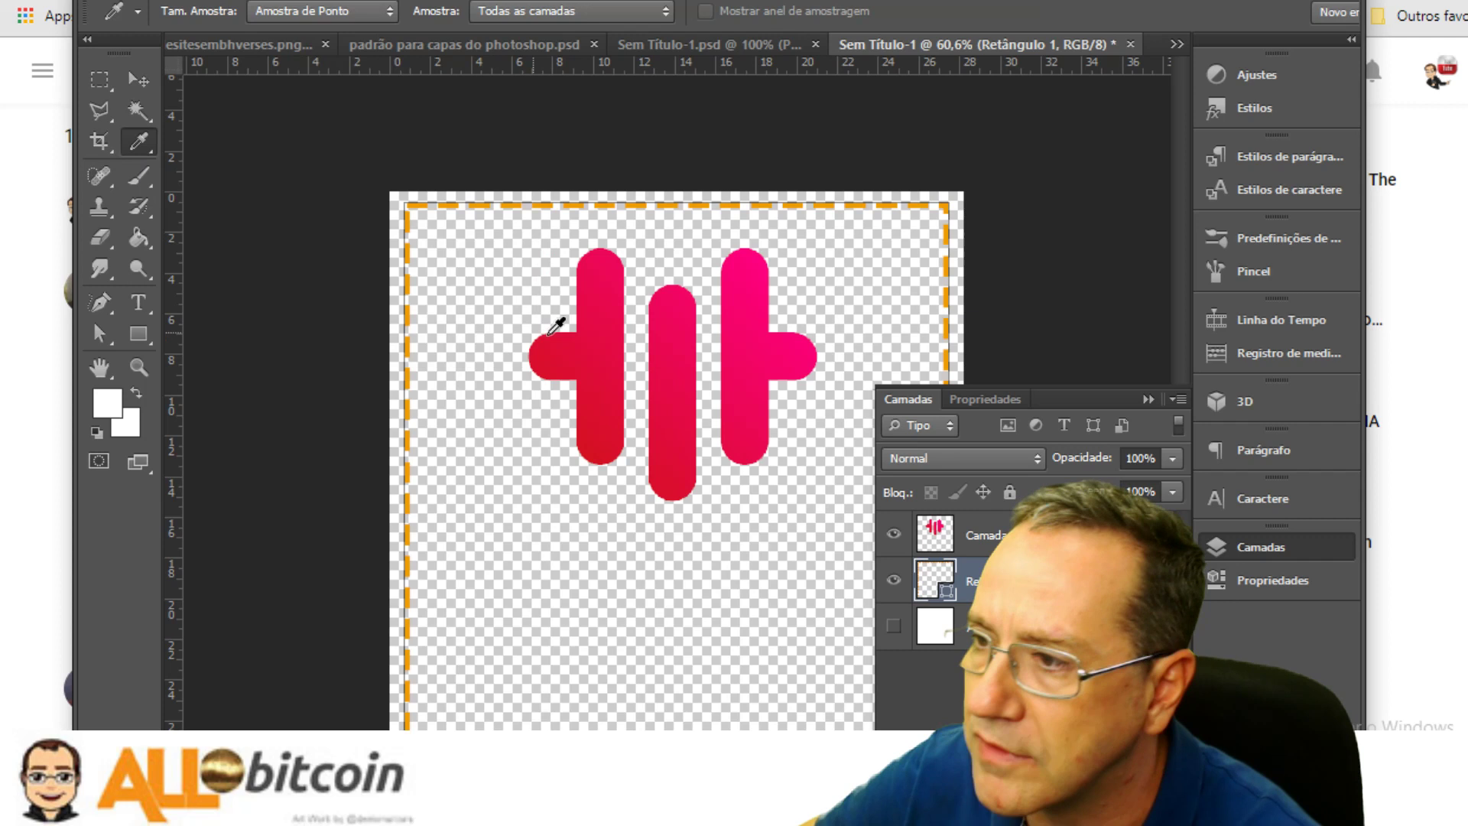
pyautogui.click(590, 262)
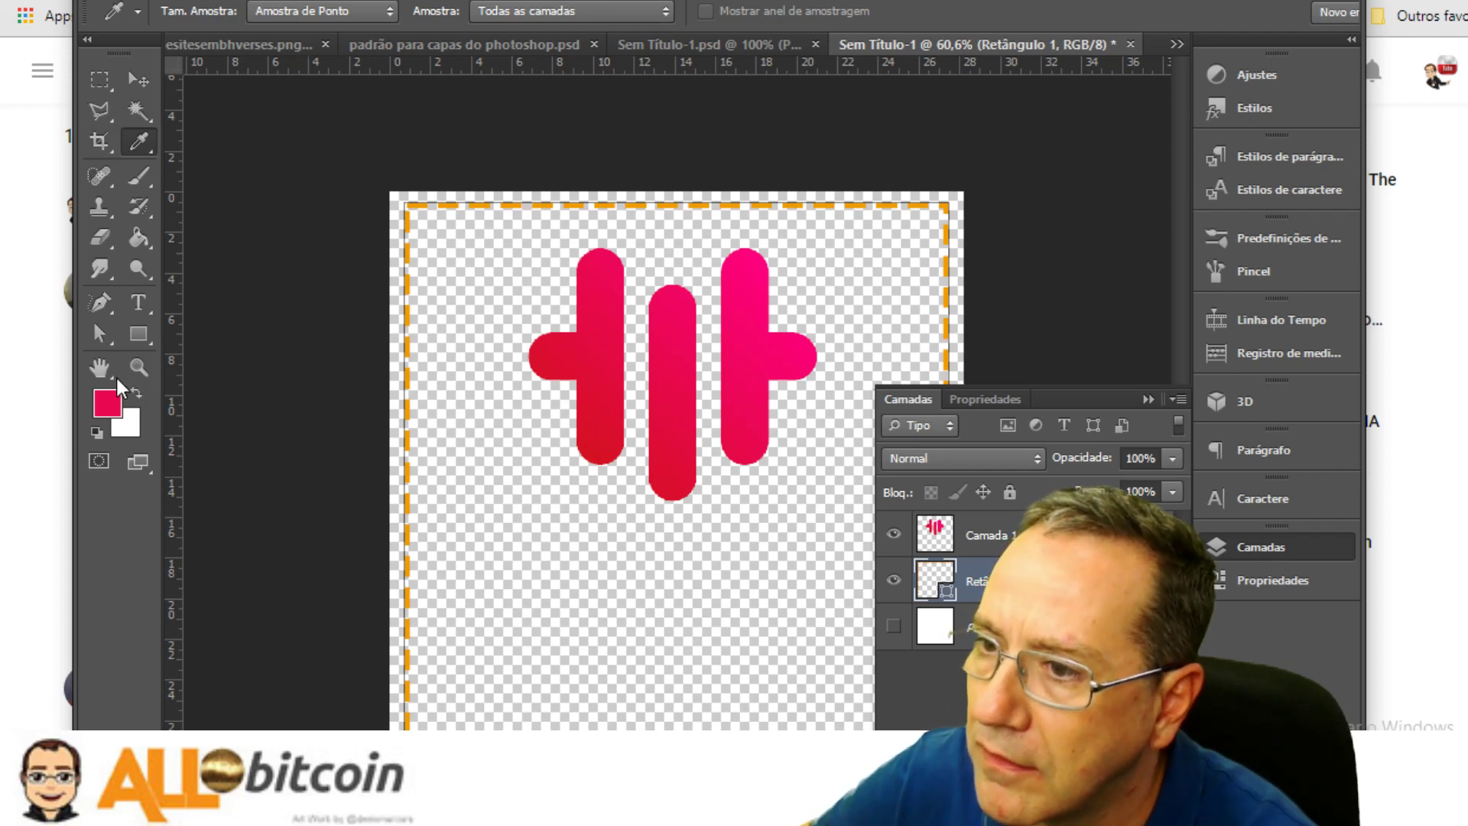
# Set the rectangle's dashed stroke to the sampled solid pink, eb0853
pyautogui.click(138, 331)
pyautogui.click(402, 12)
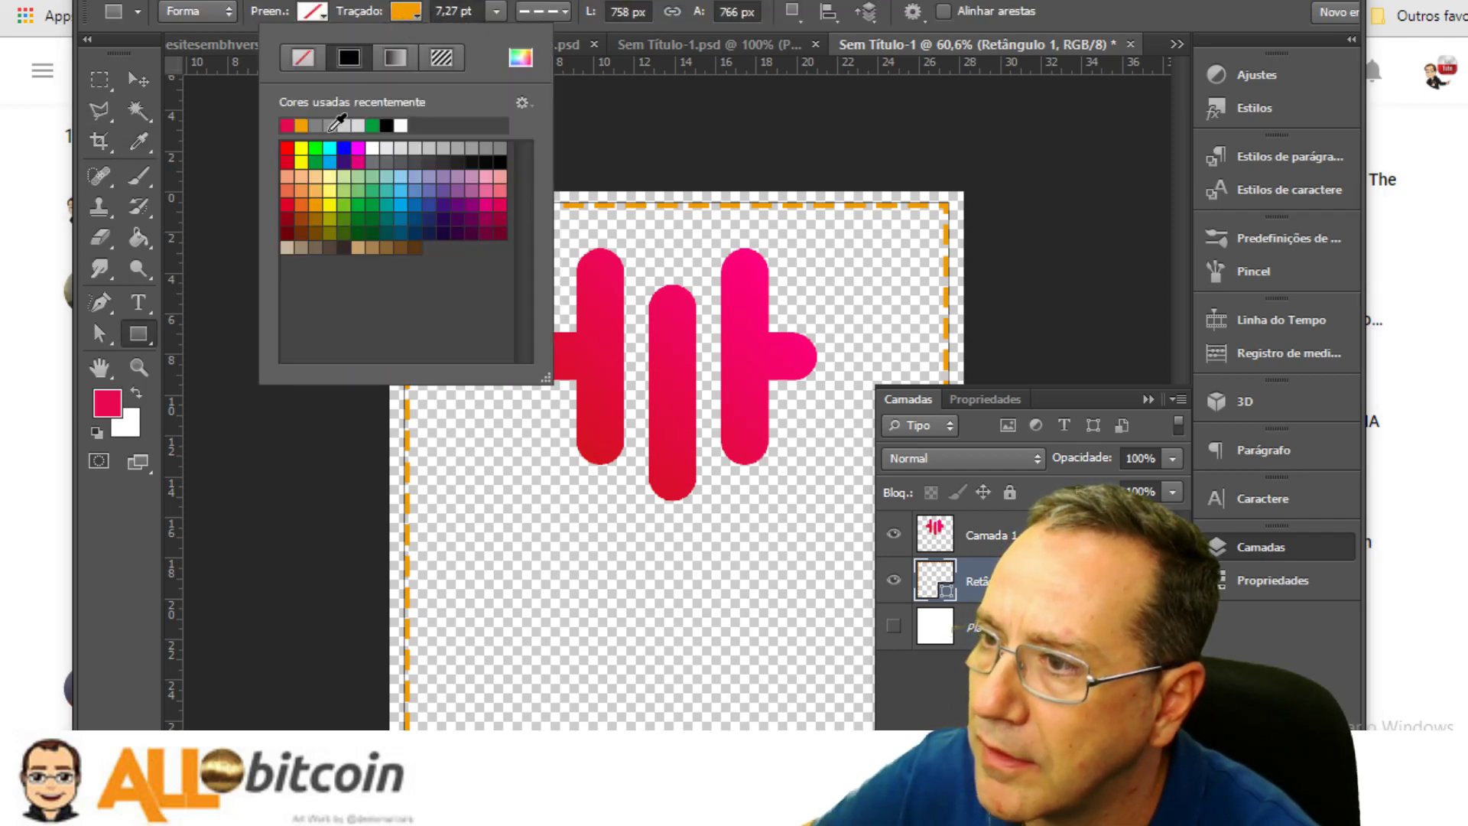
pyautogui.click(107, 403)
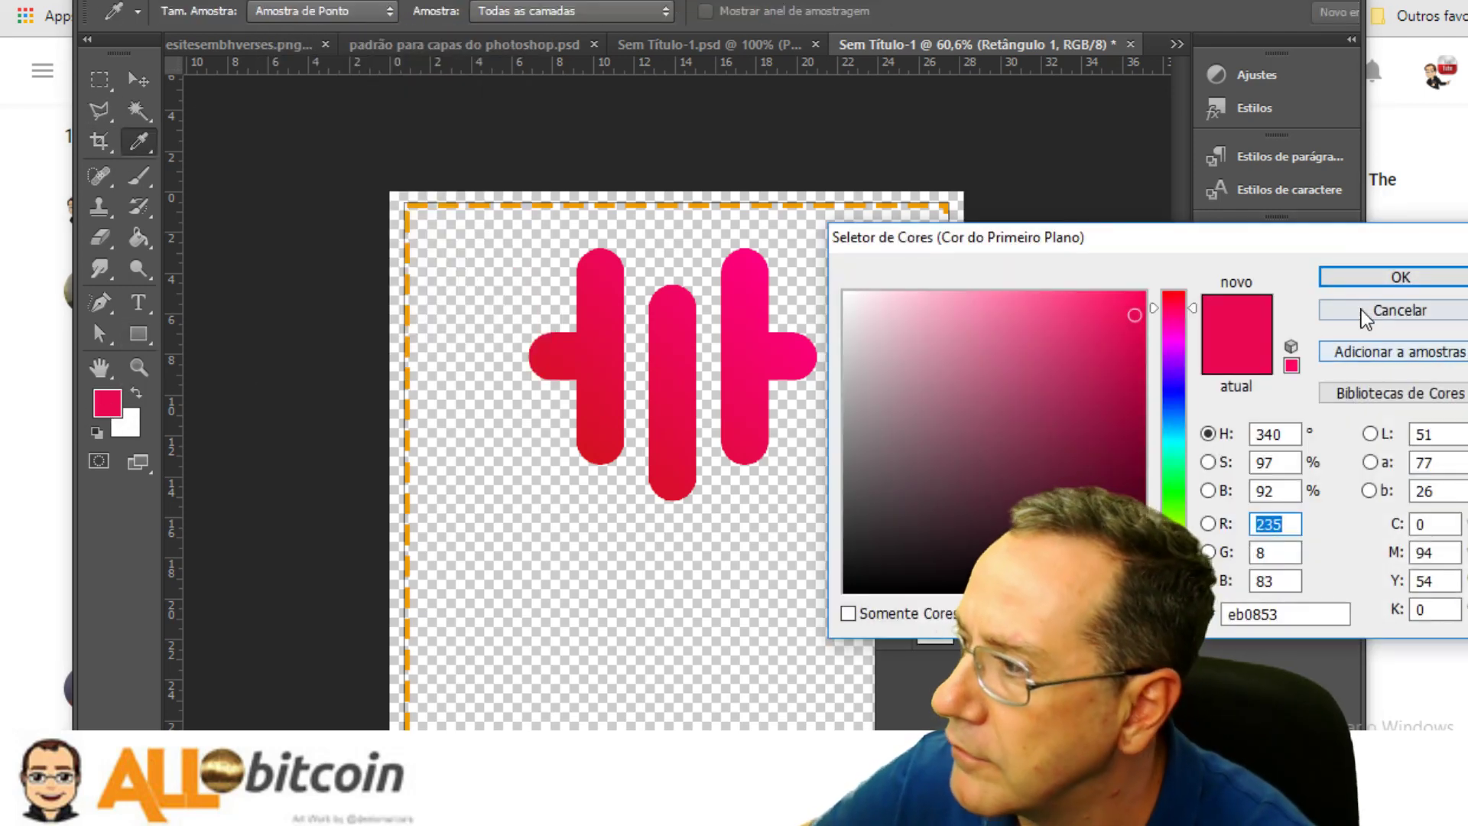
pyautogui.click(1400, 277)
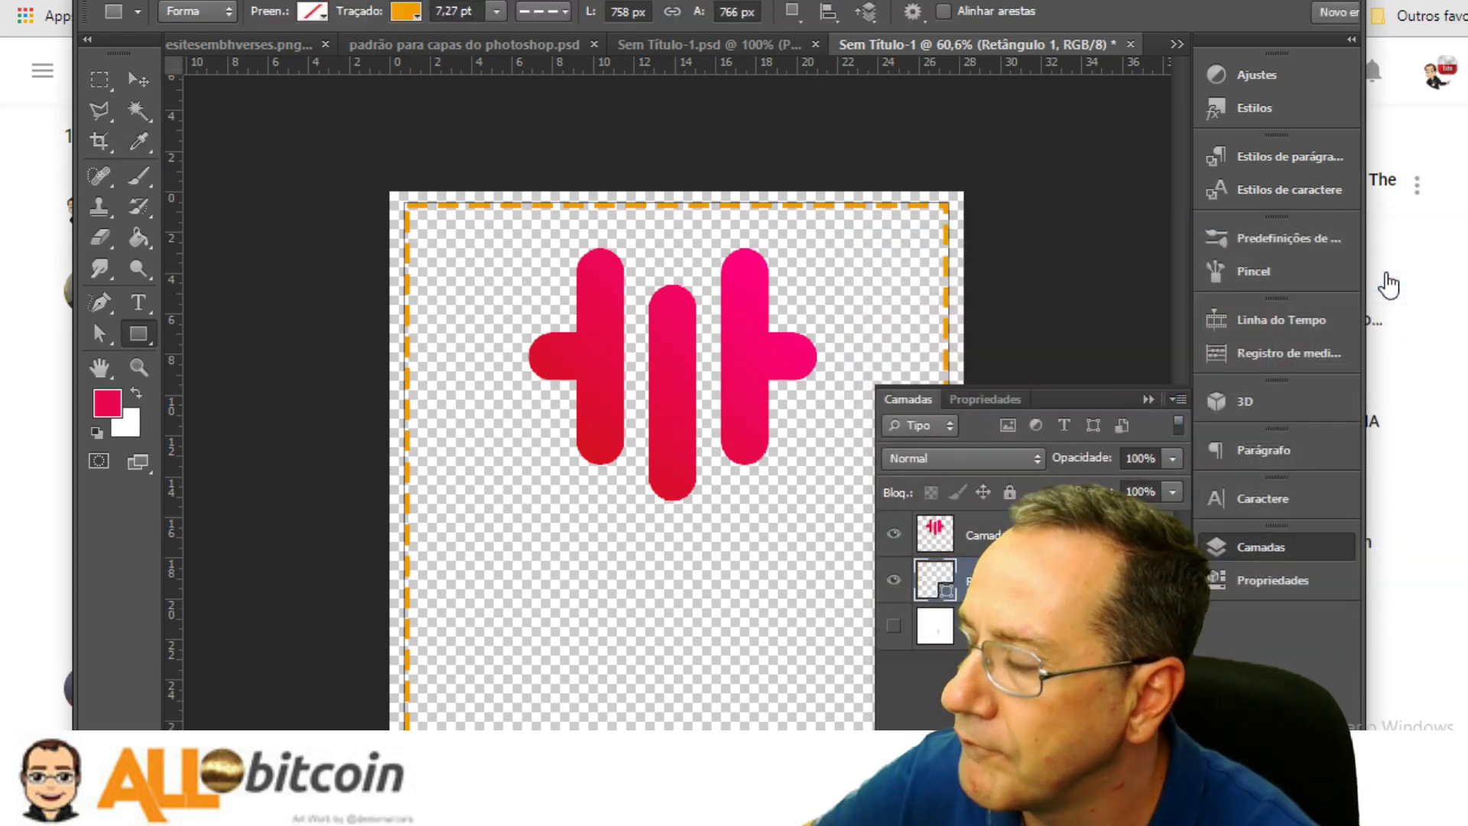
pyautogui.click(402, 12)
pyautogui.click(289, 124)
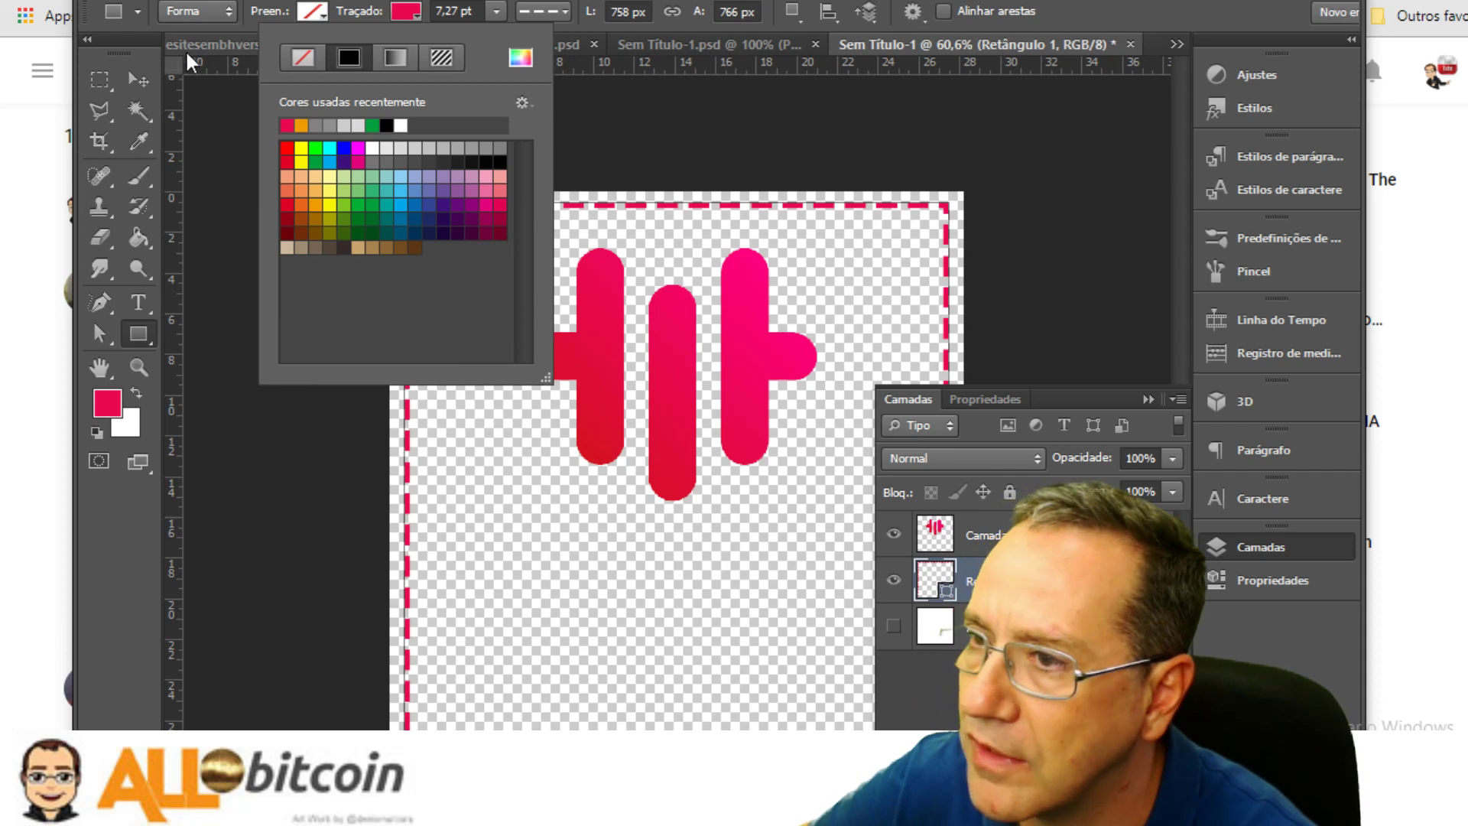
# Give the rectangle's stroke a linear gradient from the sampled pink to the magenta of the logo's last tall bar
pyautogui.click(396, 60)
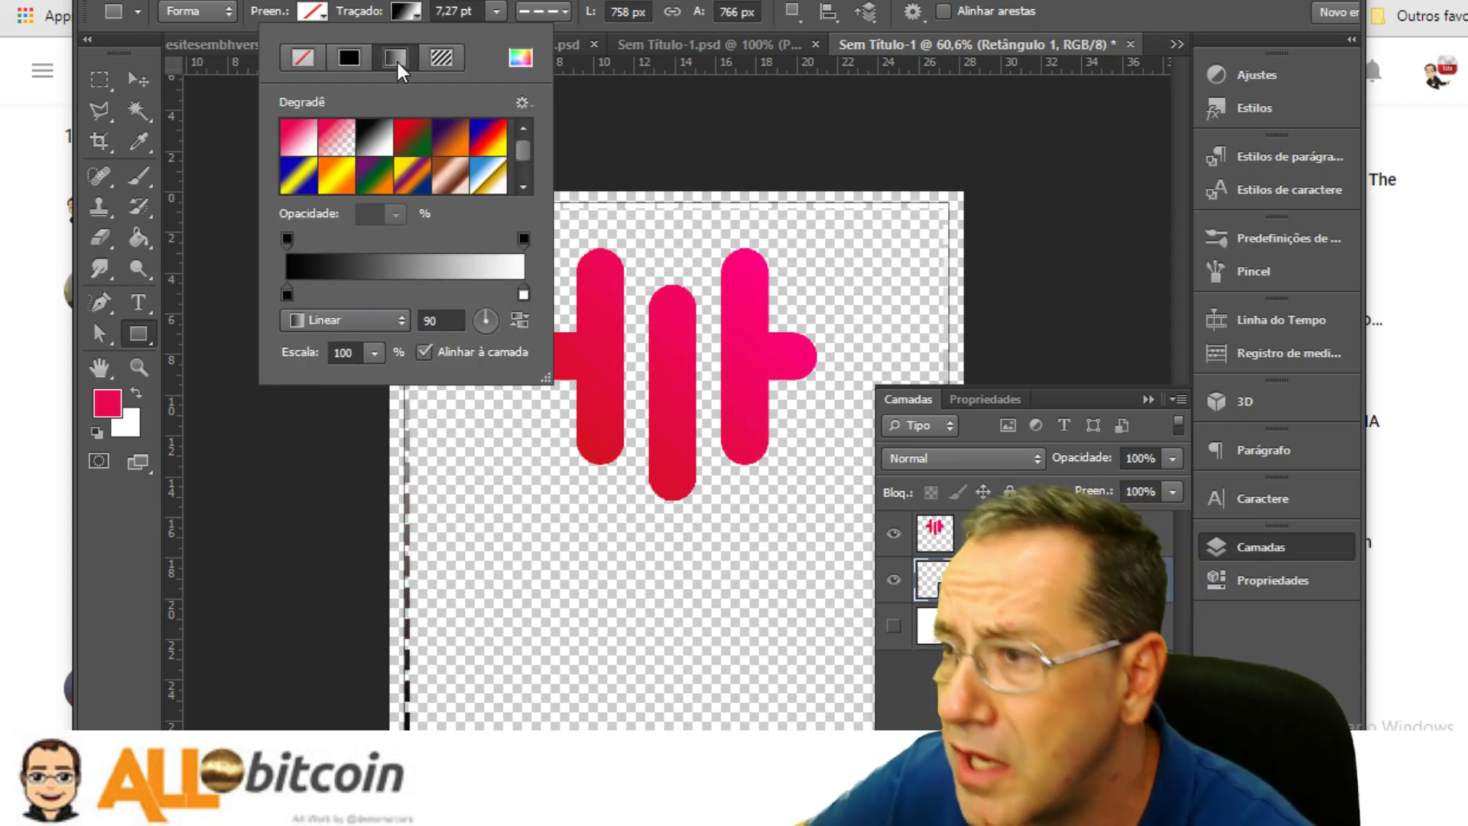
pyautogui.click(294, 144)
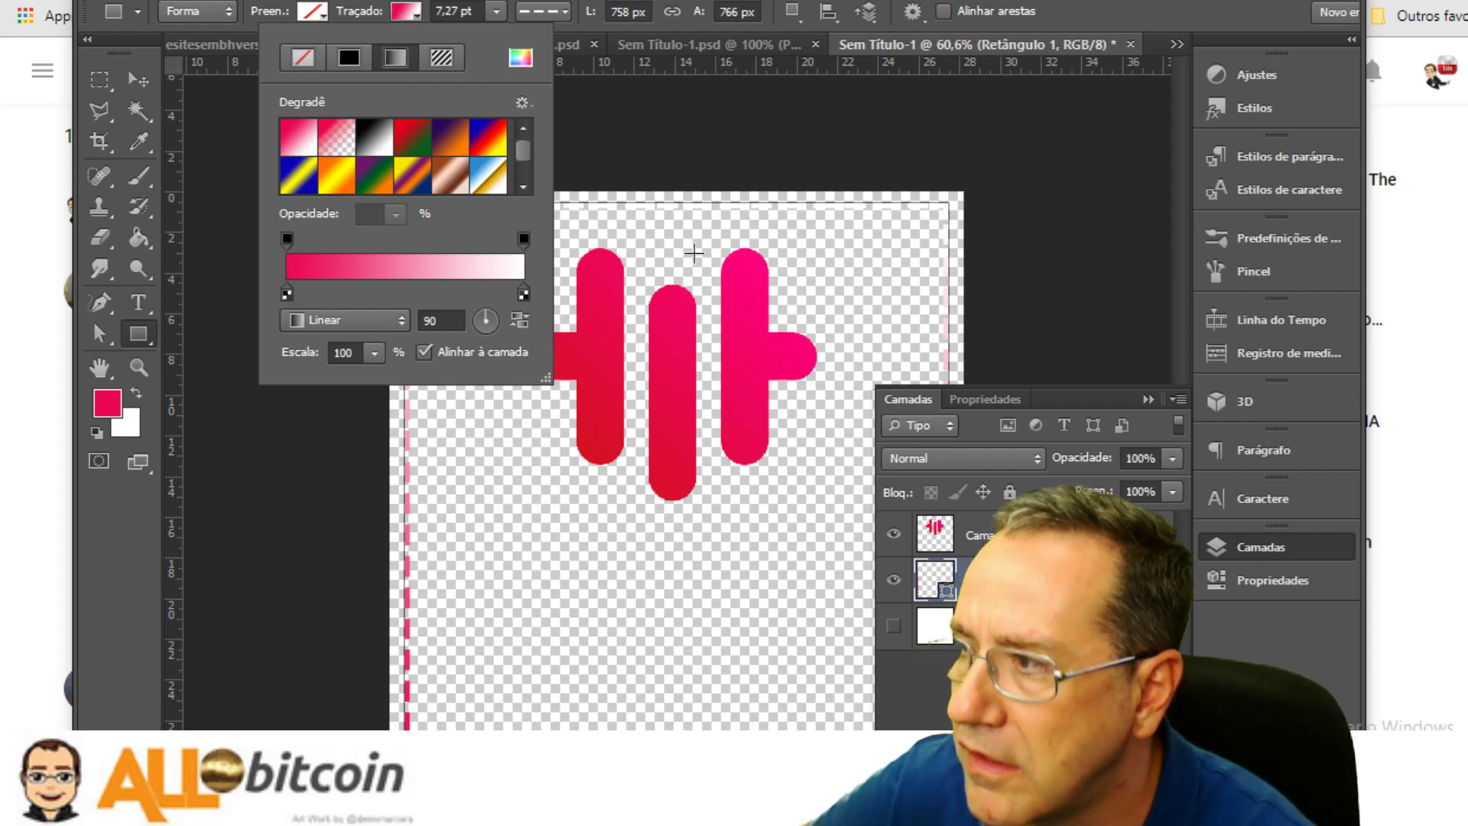
pyautogui.doubleClick(523, 295)
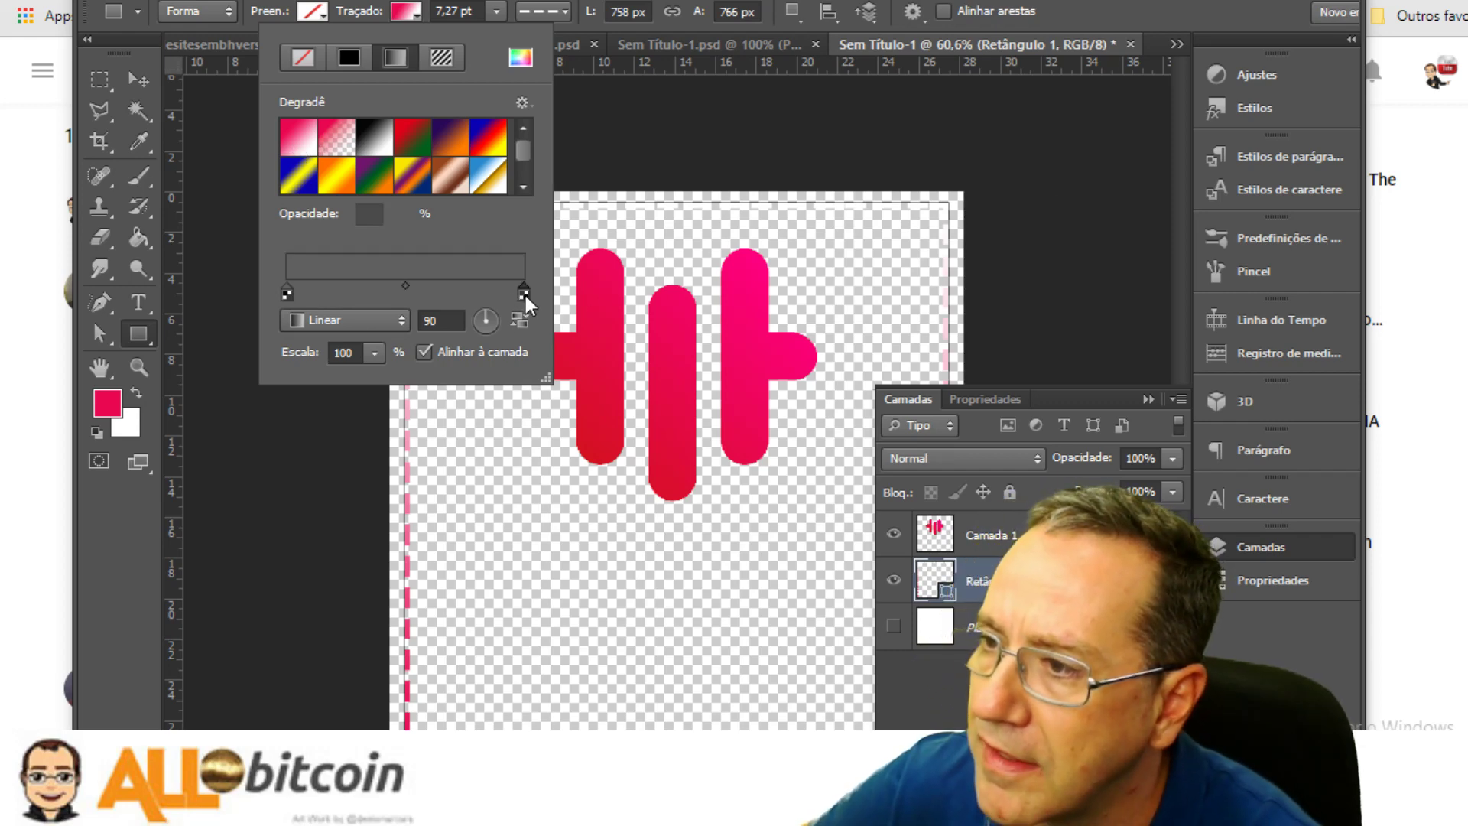
pyautogui.click(763, 260)
pyautogui.press('Return')
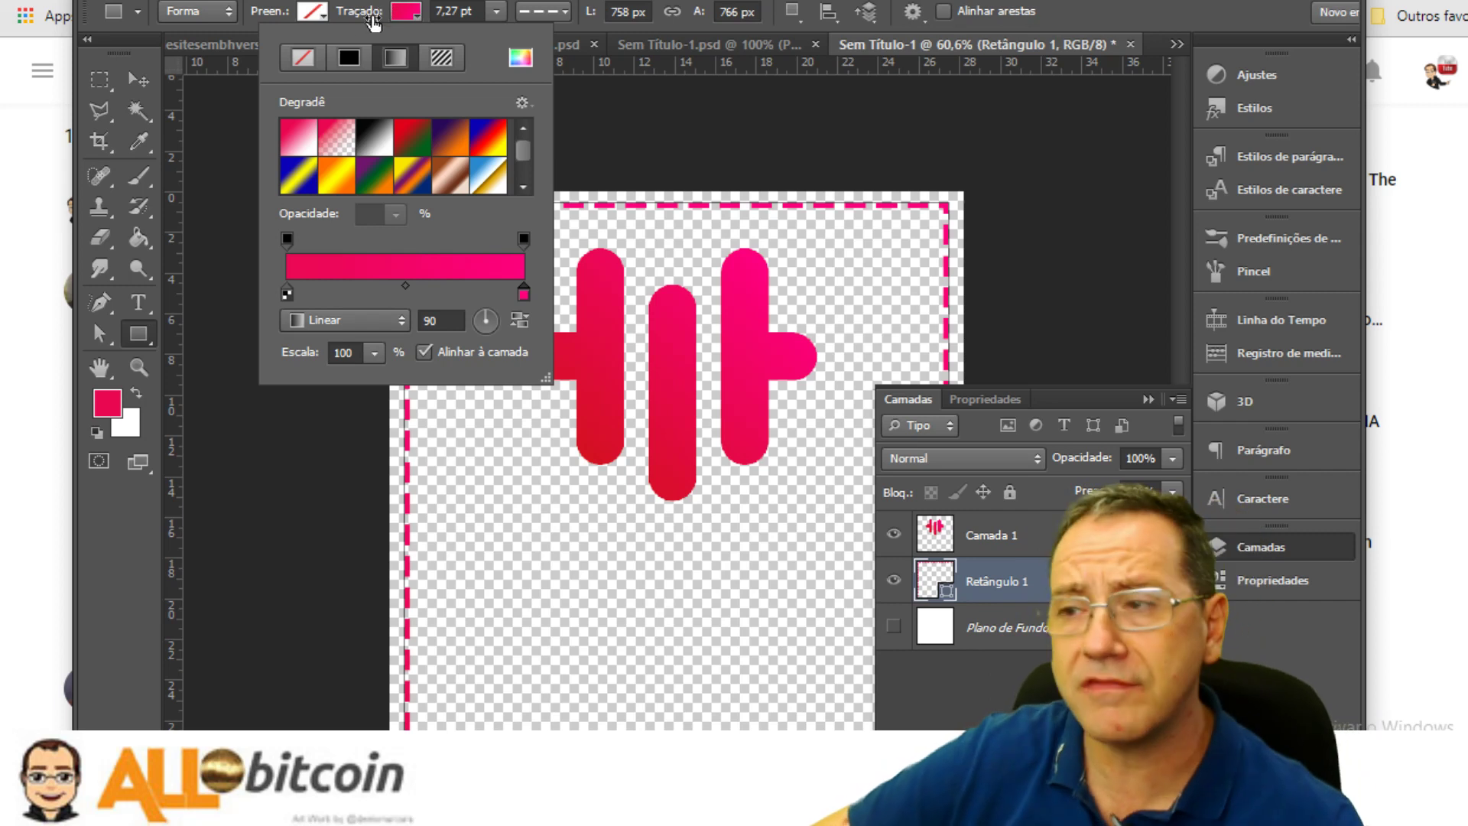
pyautogui.click(142, 84)
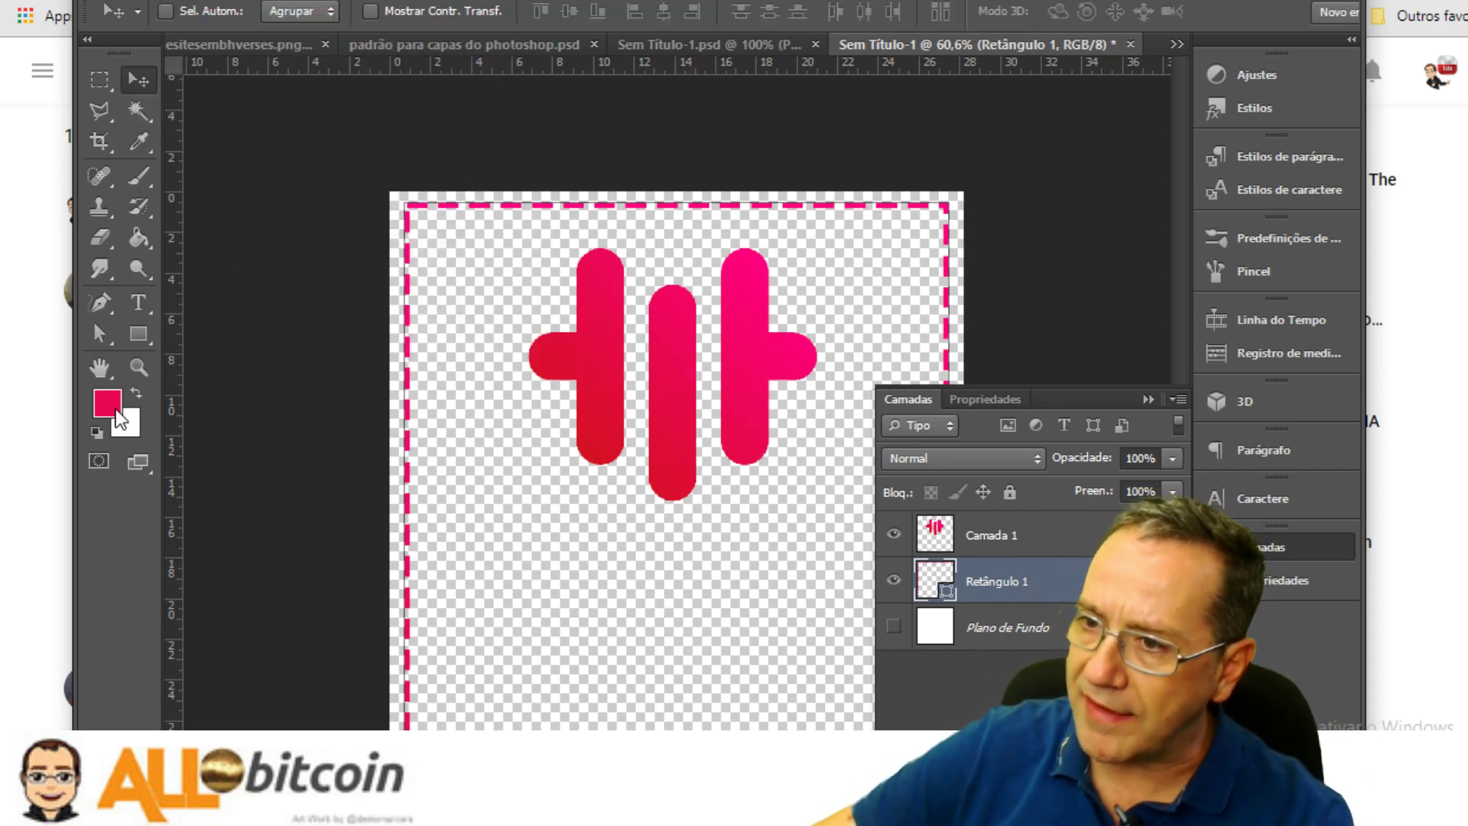
# Fill the rectangle with a black-to-white gradient and set its style to Radial
pyautogui.click(135, 337)
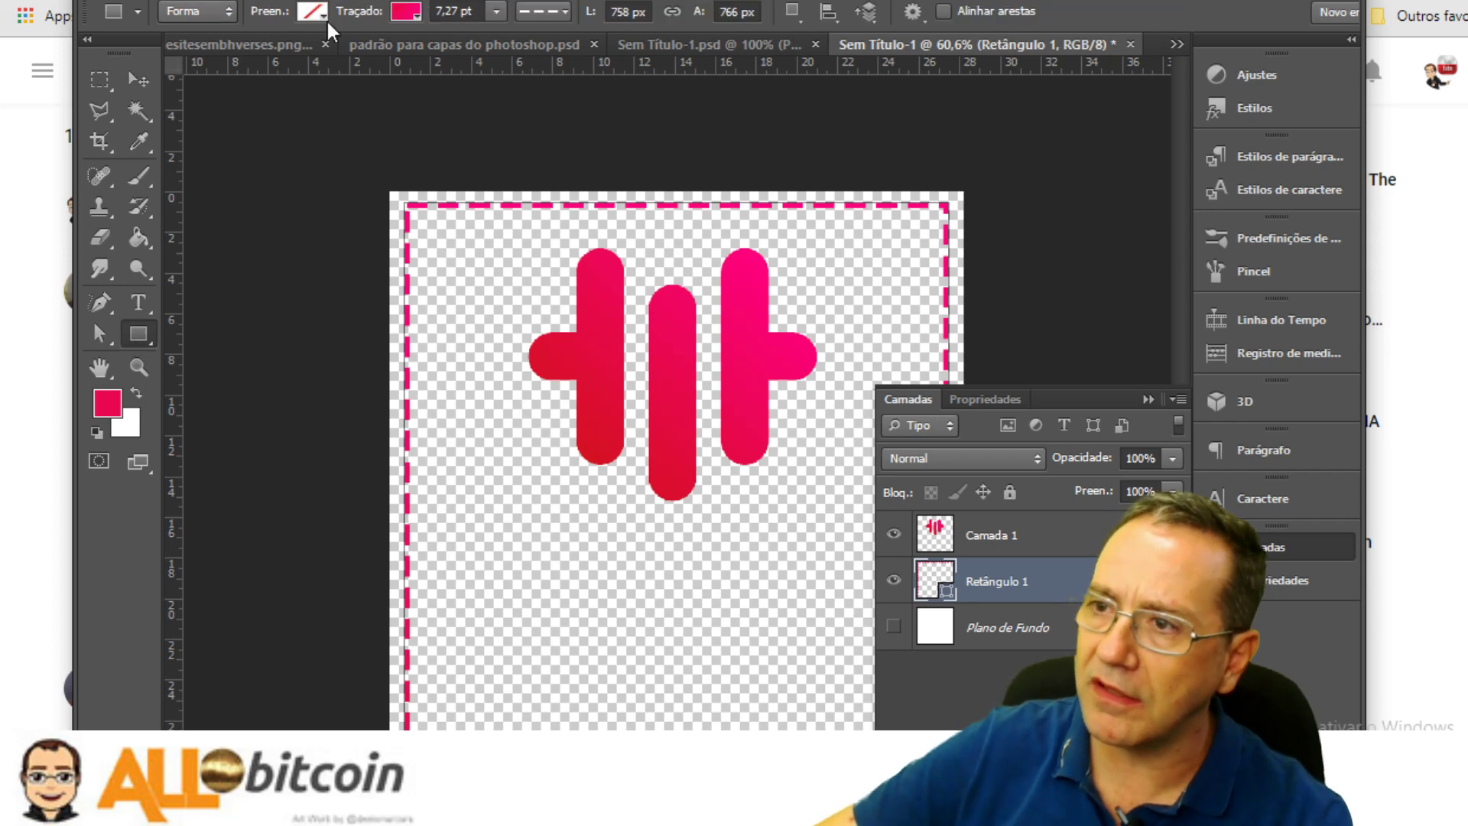
pyautogui.click(318, 12)
pyautogui.click(298, 58)
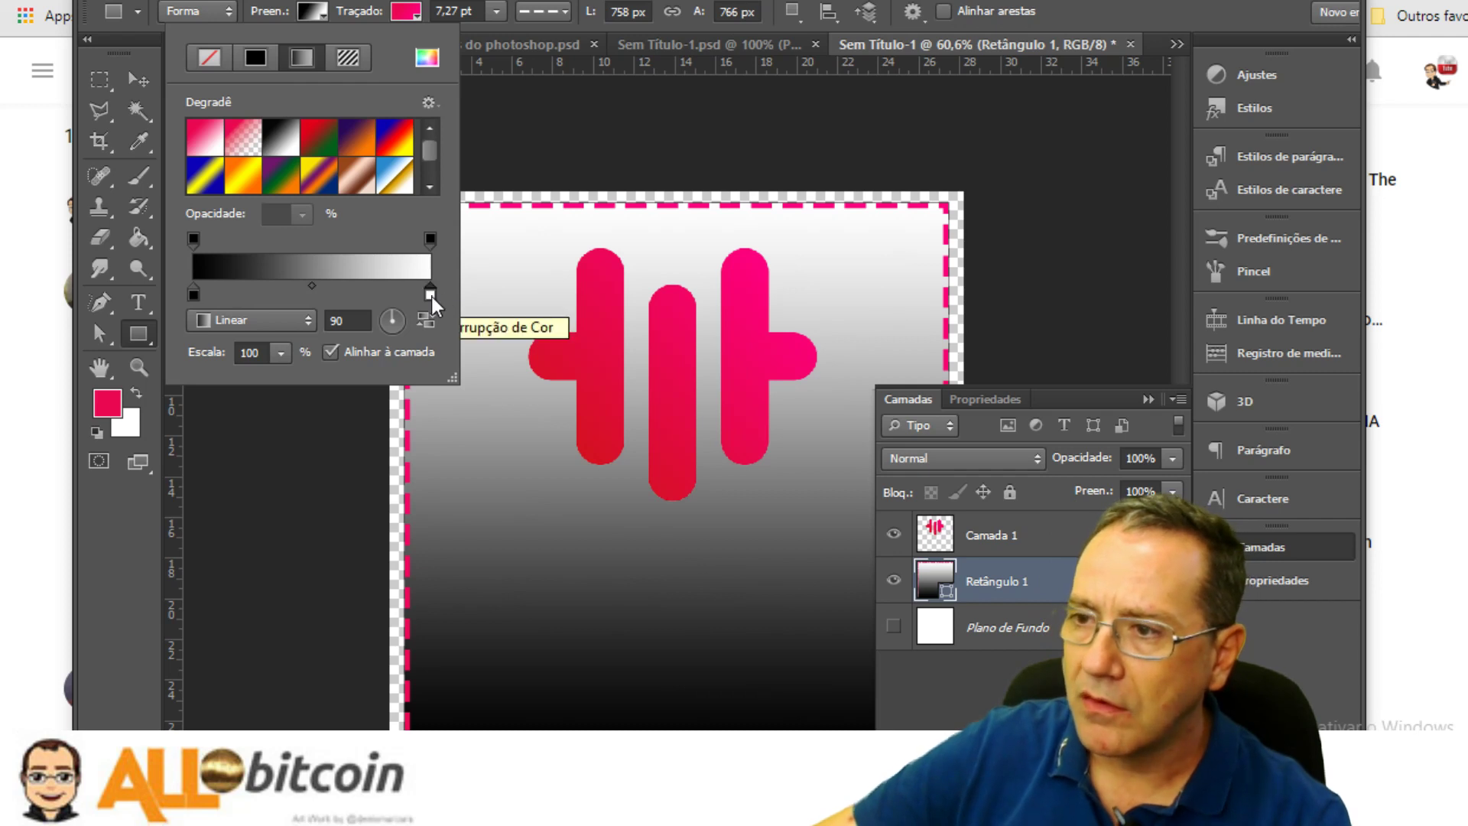
pyautogui.click(273, 321)
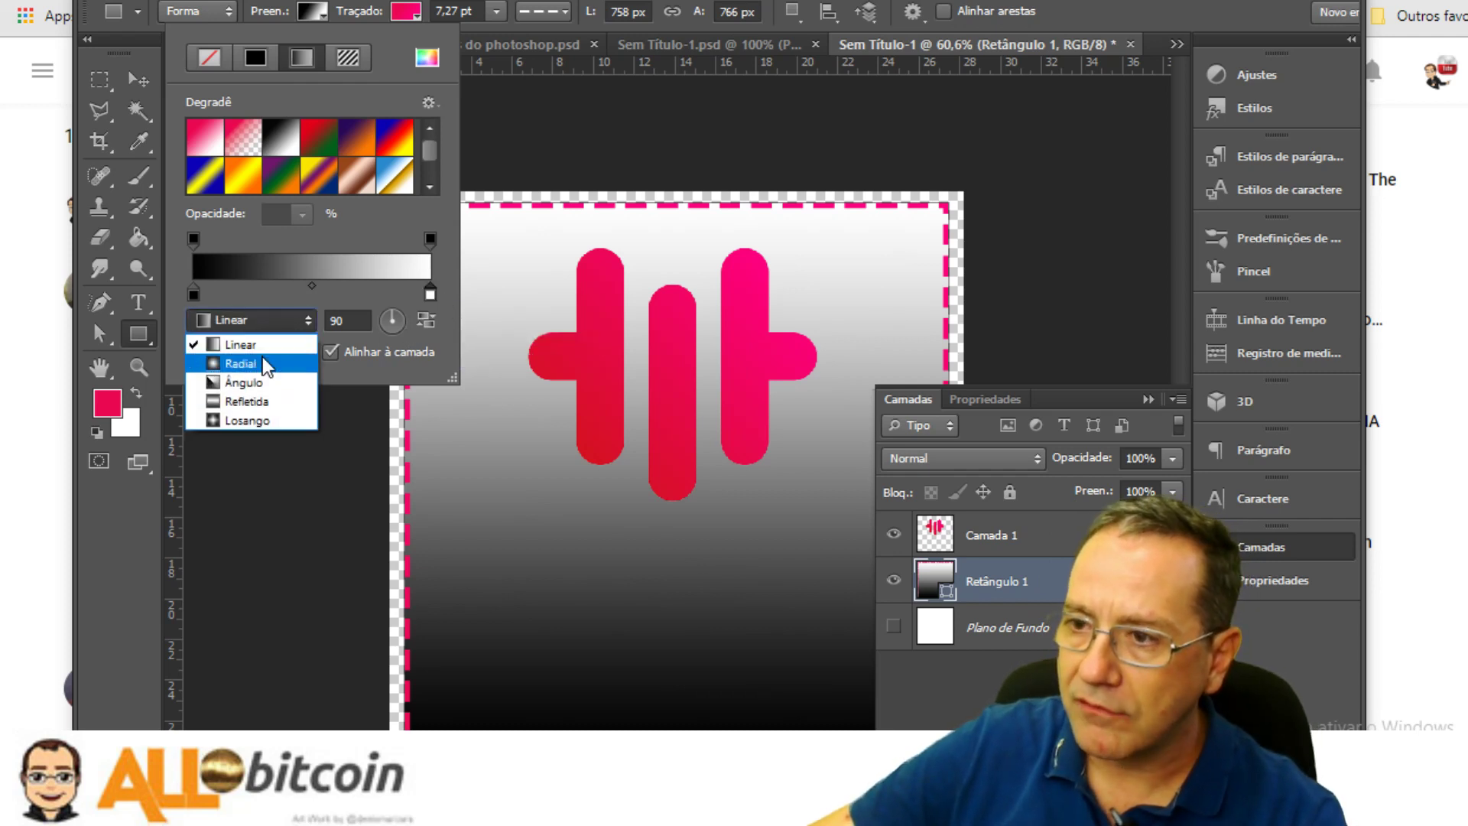
pyautogui.click(263, 355)
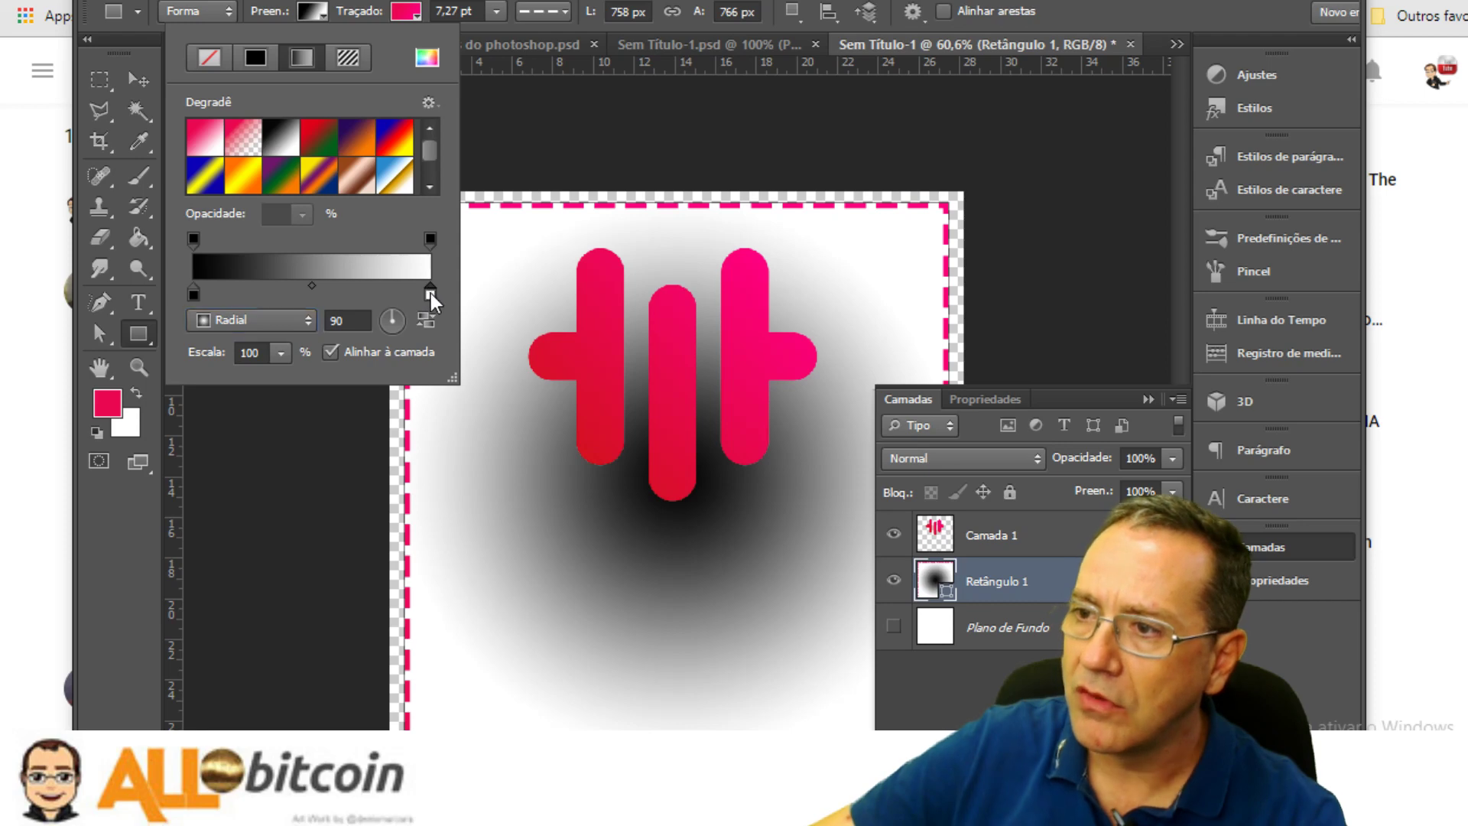
# Change the white end stop of the rectangle's radial gradient to dark gray, 2e2d2d
pyautogui.click(430, 238)
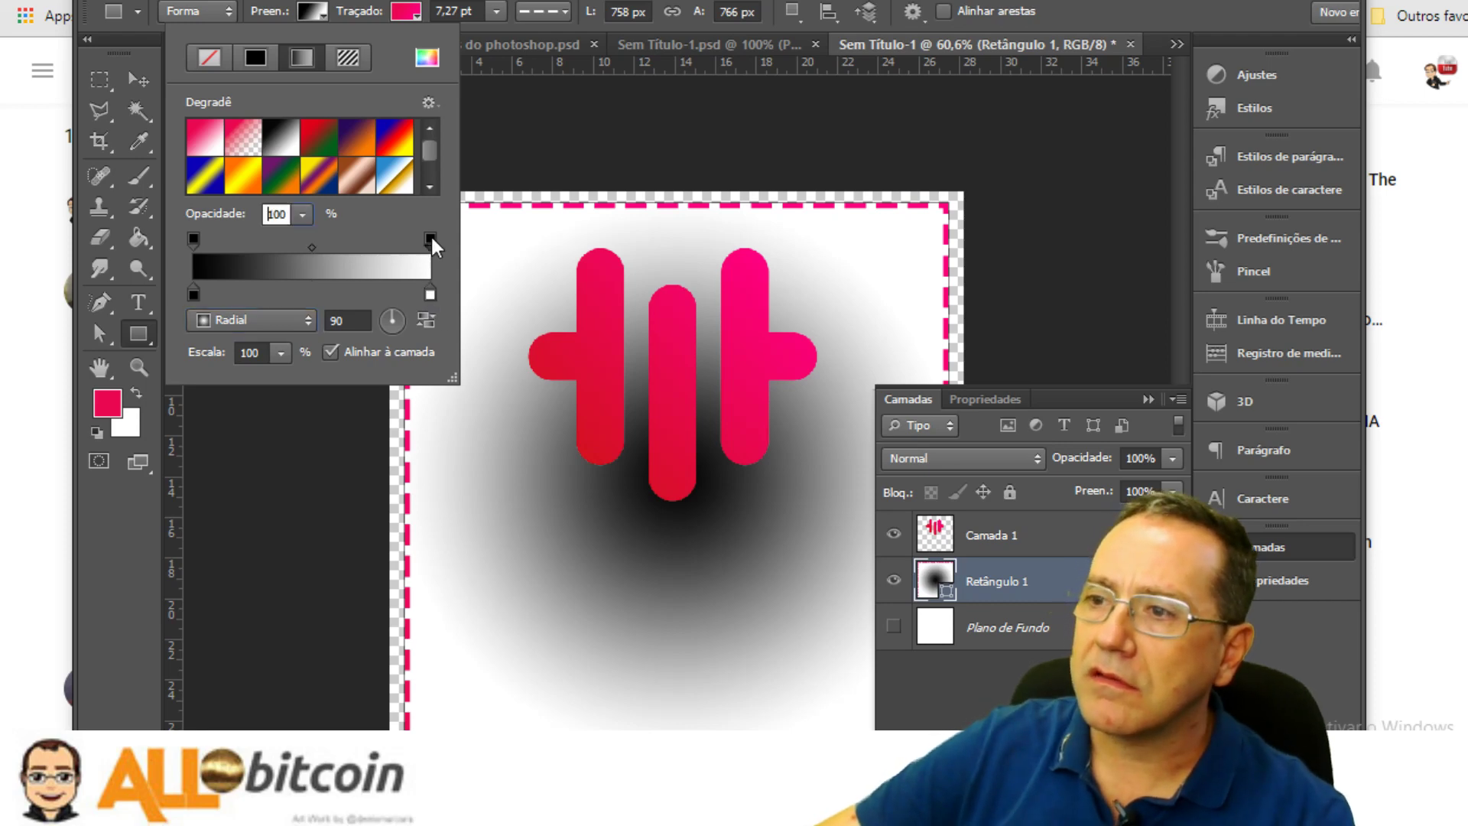
pyautogui.doubleClick(432, 298)
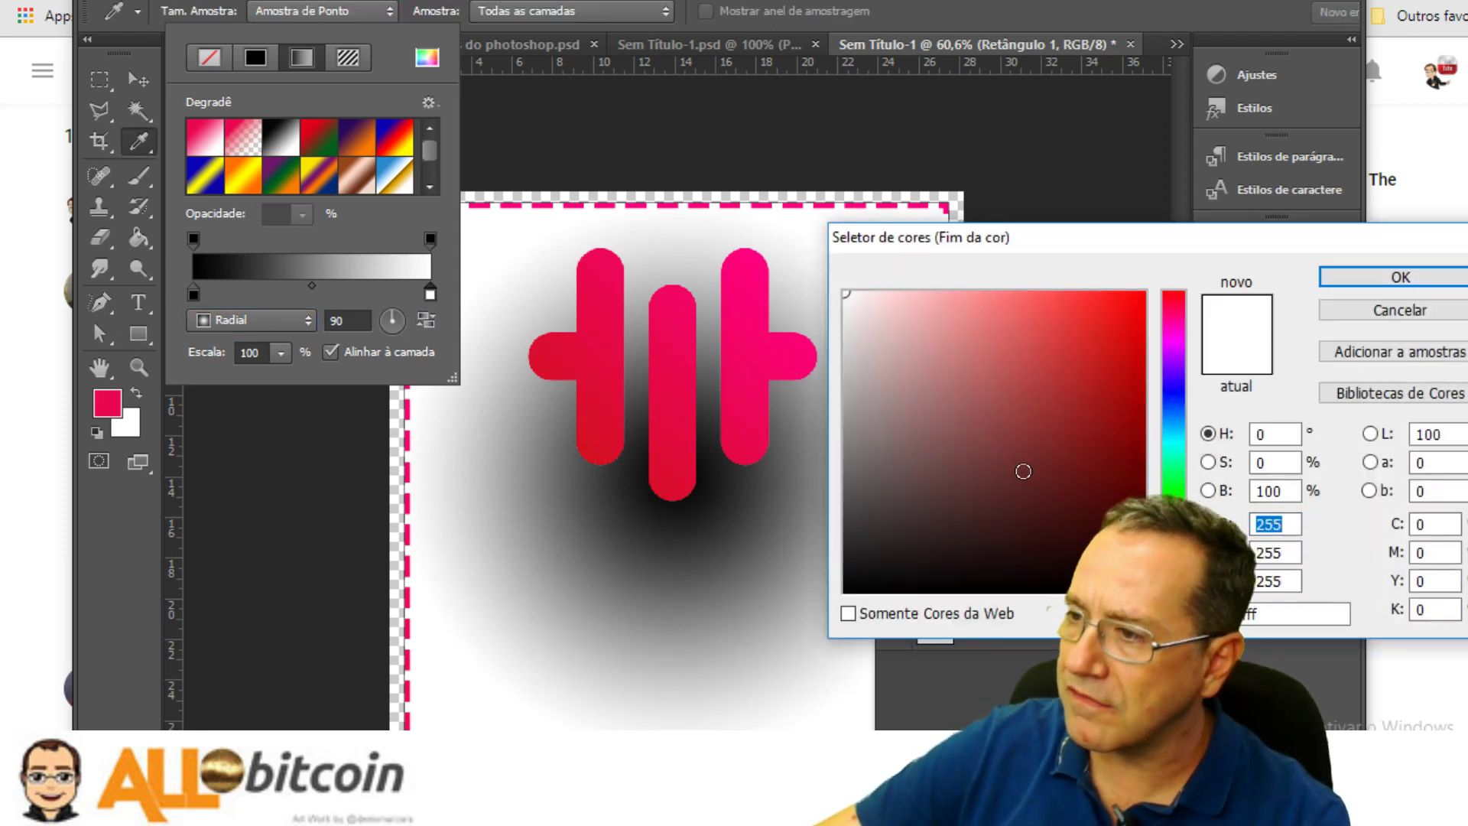
pyautogui.moveTo(1023, 471)
pyautogui.mouseDown()
pyautogui.moveTo(1023, 486)
pyautogui.moveTo(897, 554)
pyautogui.moveTo(1013, 536)
pyautogui.mouseUp()
pyautogui.moveTo(932, 462)
pyautogui.mouseDown()
pyautogui.moveTo(846, 463)
pyautogui.moveTo(863, 511)
pyautogui.moveTo(848, 539)
pyautogui.mouseUp()
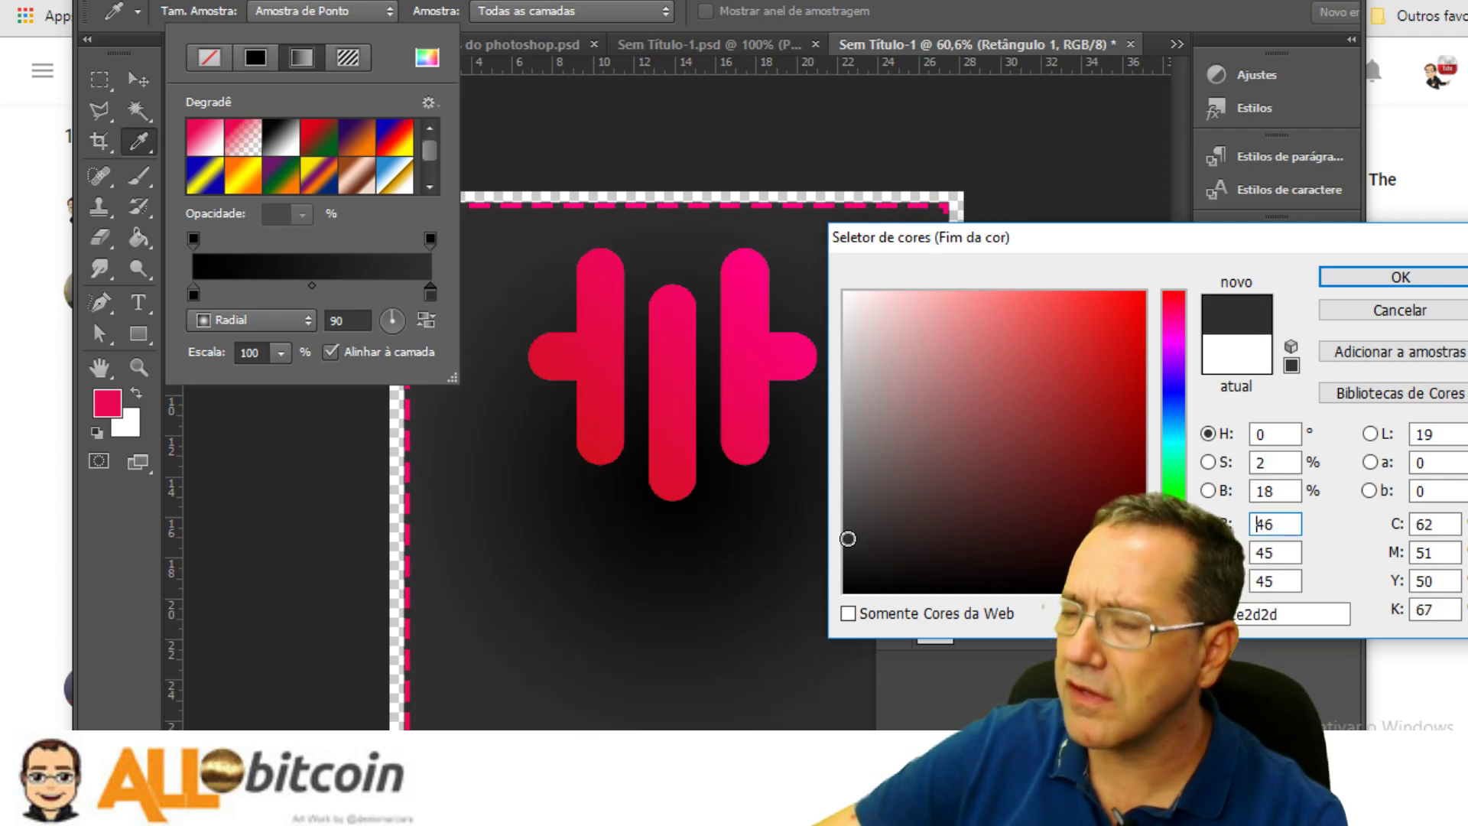
pyautogui.click(1371, 279)
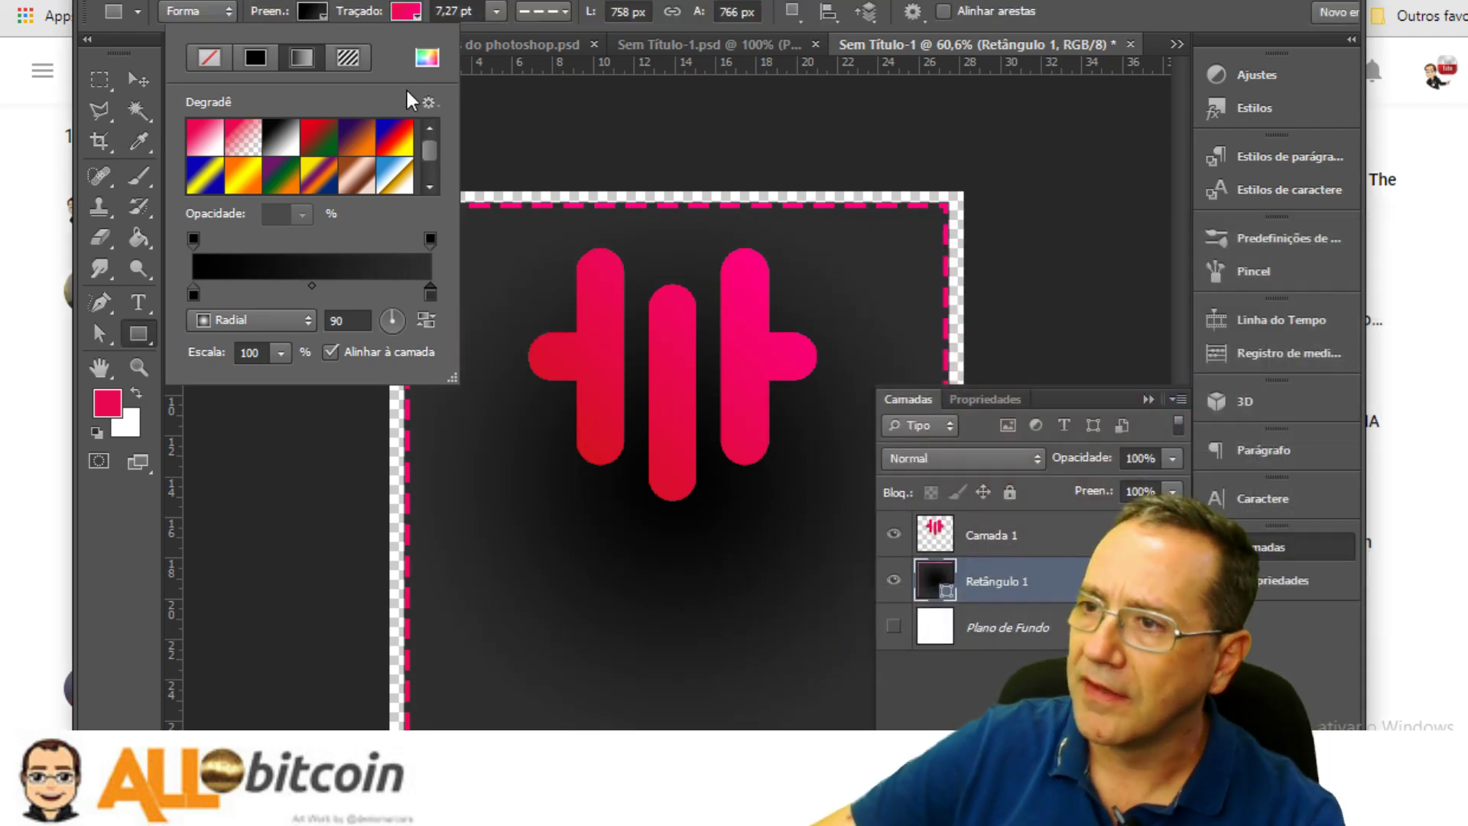
pyautogui.click(140, 81)
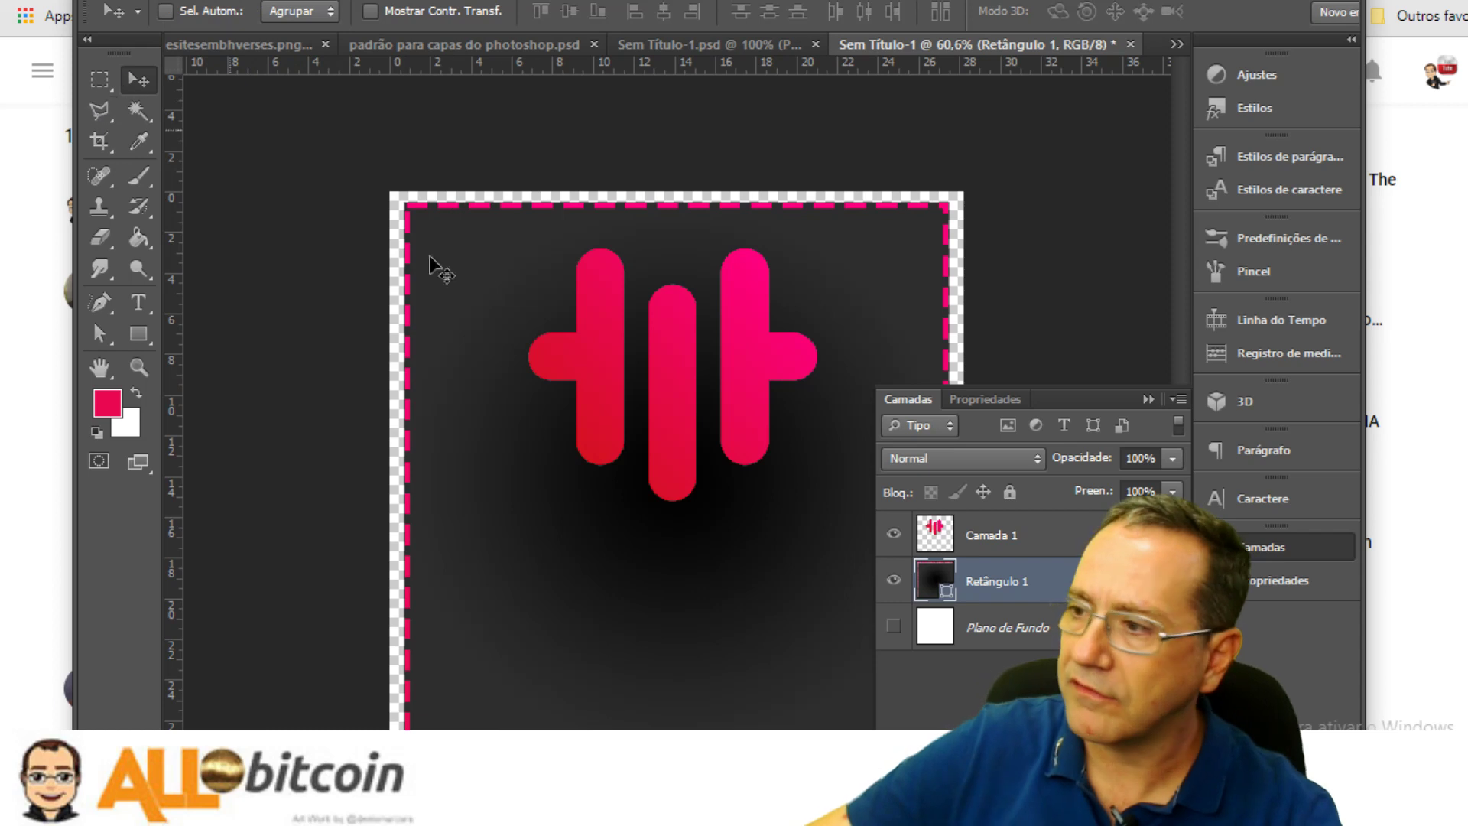
# Make the background layer visible and fill it with black, 000000, using the Paint Bucket
pyautogui.click(1011, 633)
pyautogui.click(894, 628)
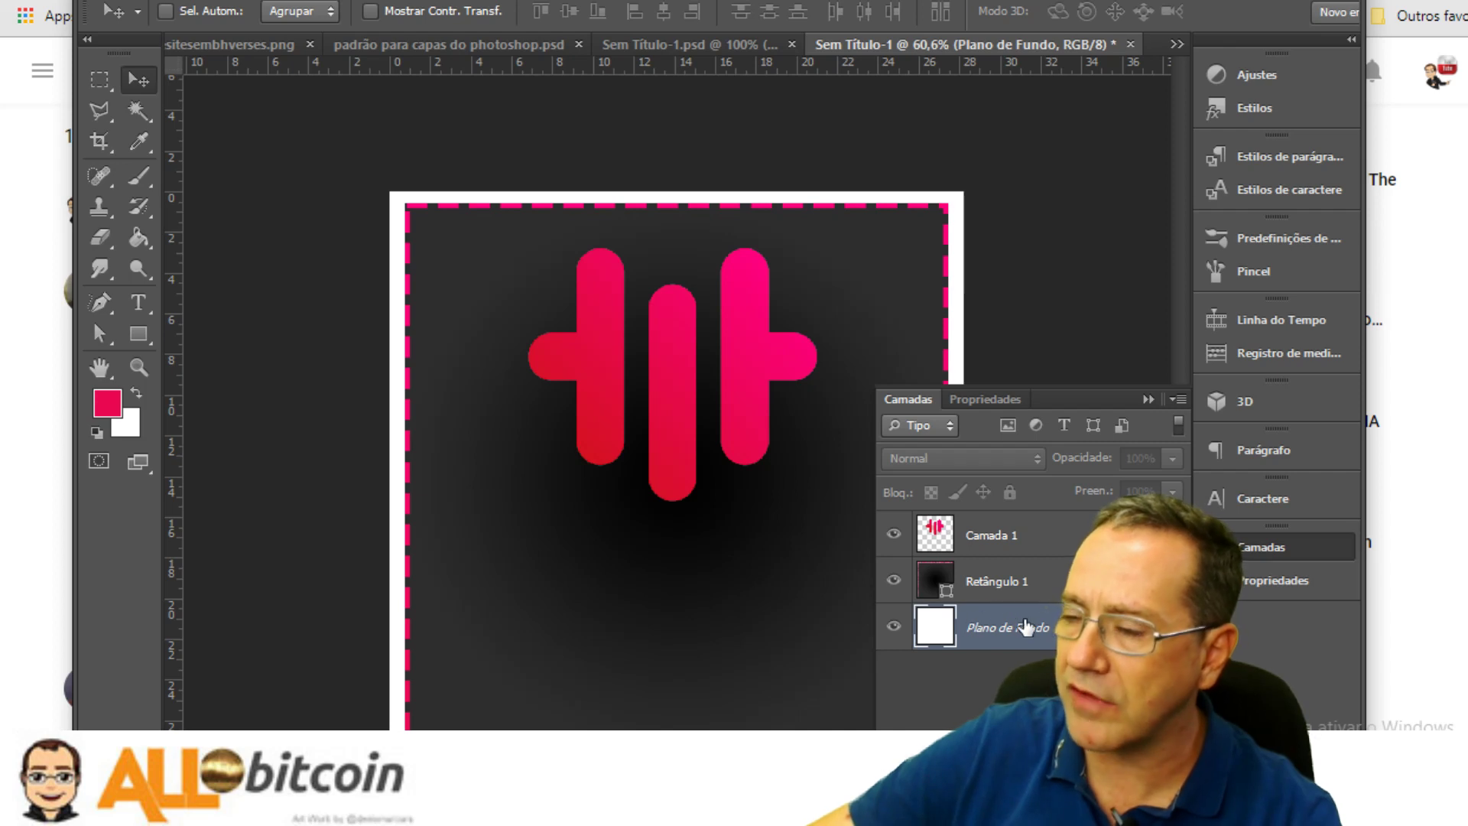
pyautogui.click(139, 238)
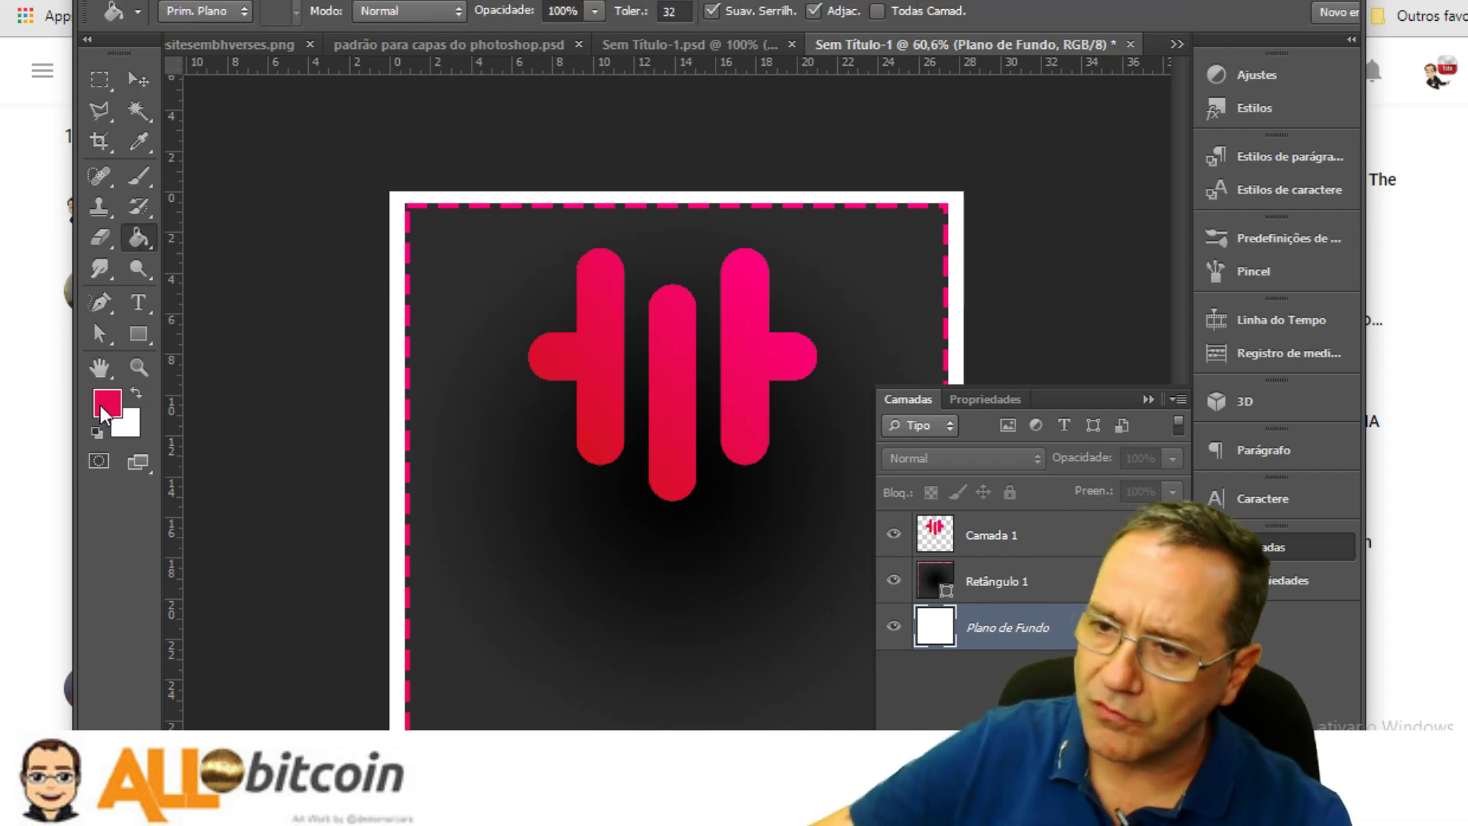
pyautogui.click(106, 412)
pyautogui.click(816, 602)
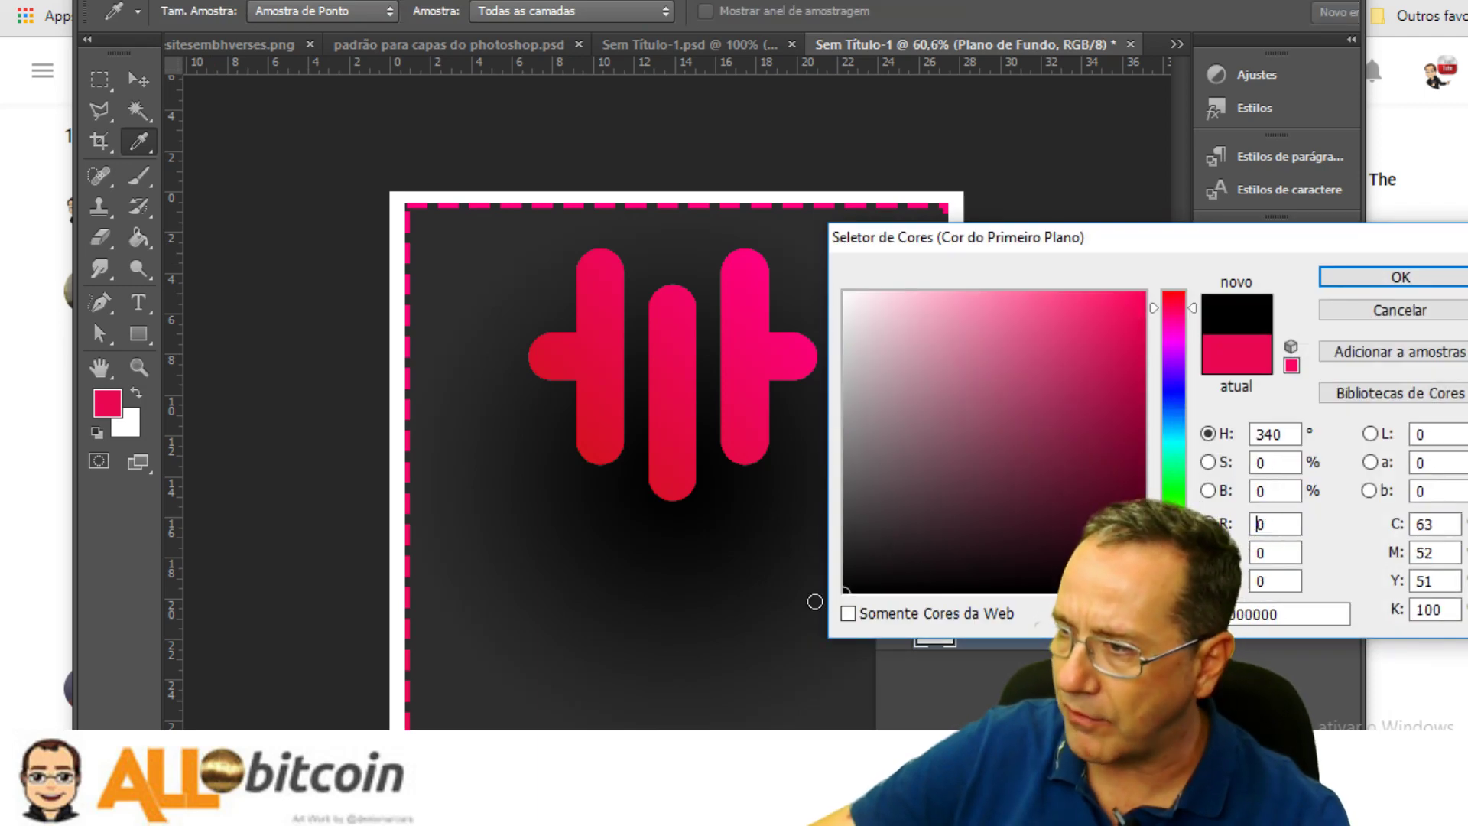
pyautogui.click(1374, 277)
pyautogui.press('g')
pyautogui.click(856, 196)
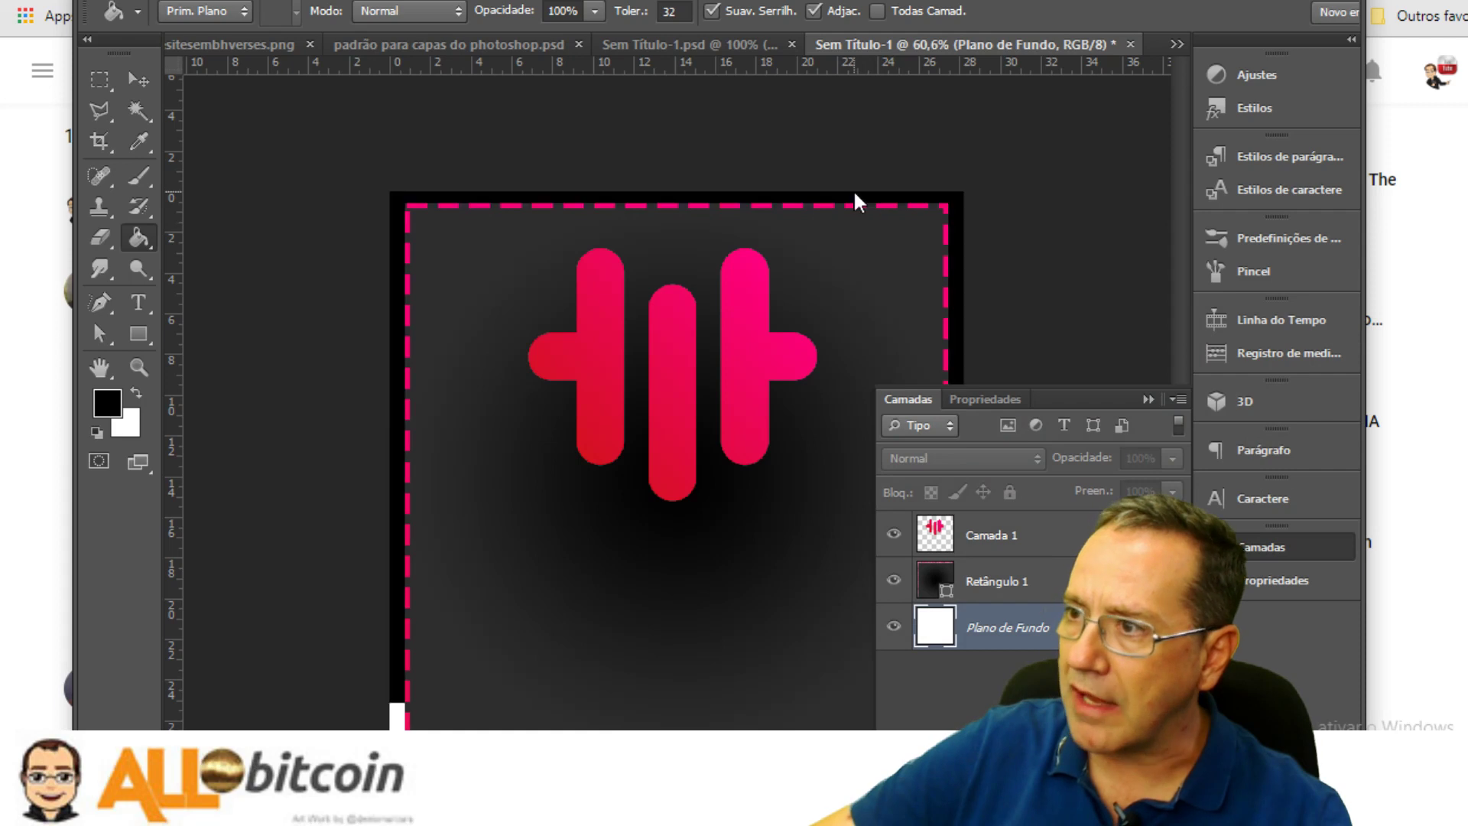
pyautogui.click(134, 76)
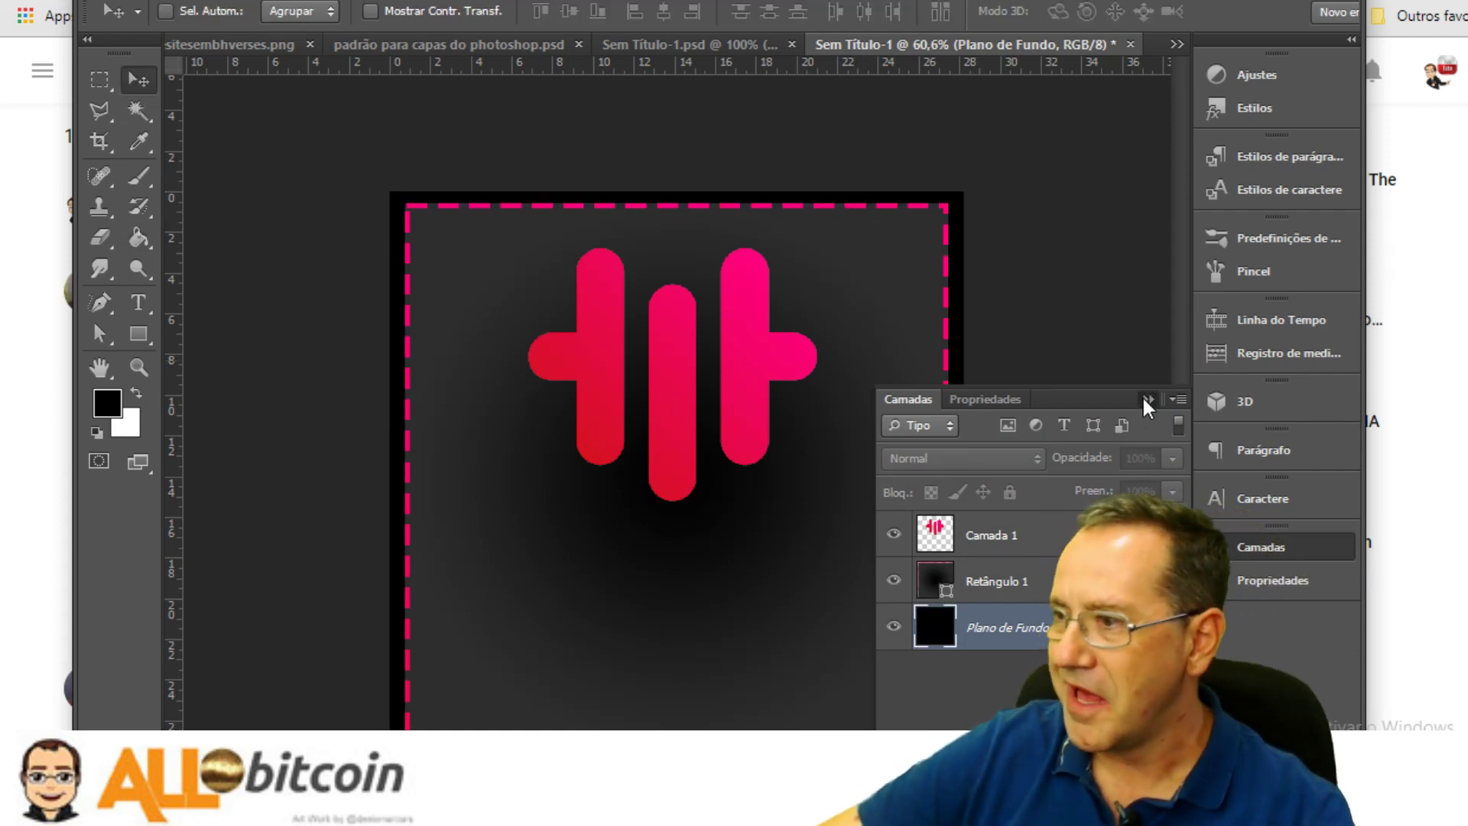
# Open the logo layer's blending options and enable the Satin (Acetinado) effect with its settings shown
pyautogui.click(1146, 400)
pyautogui.click(1298, 545)
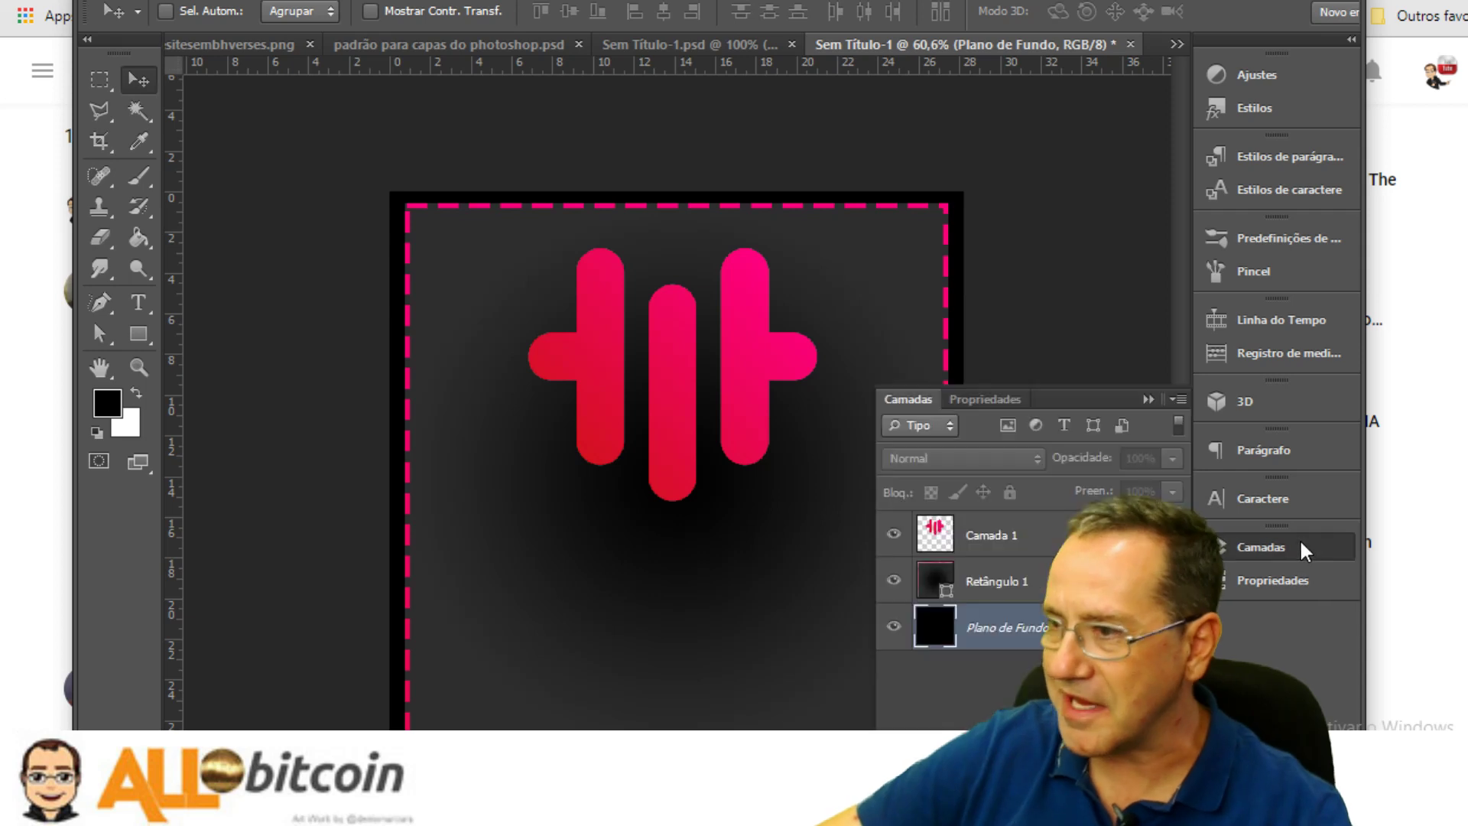
pyautogui.click(930, 524)
pyautogui.rightClick(956, 528)
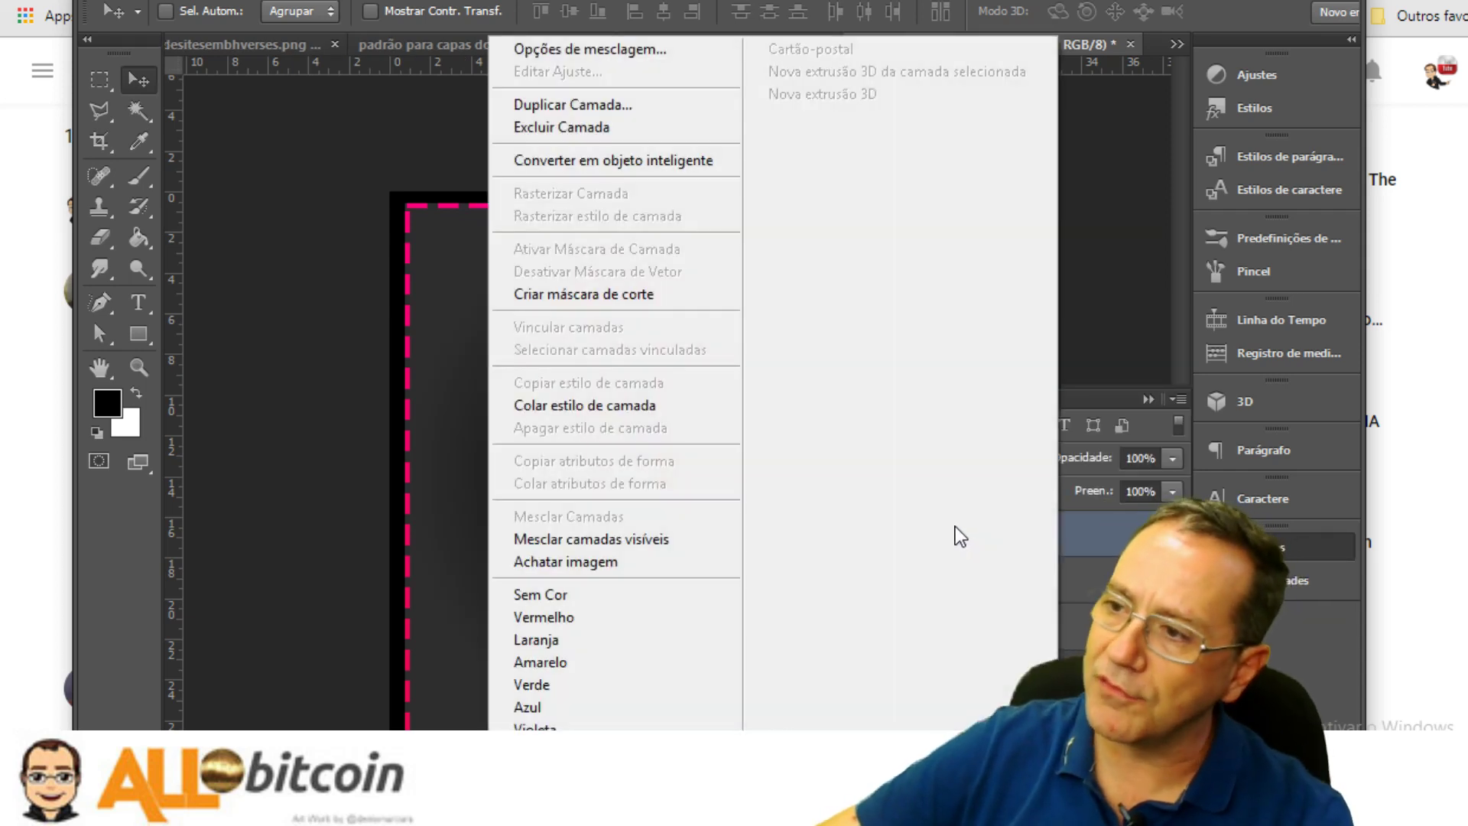
pyautogui.click(626, 55)
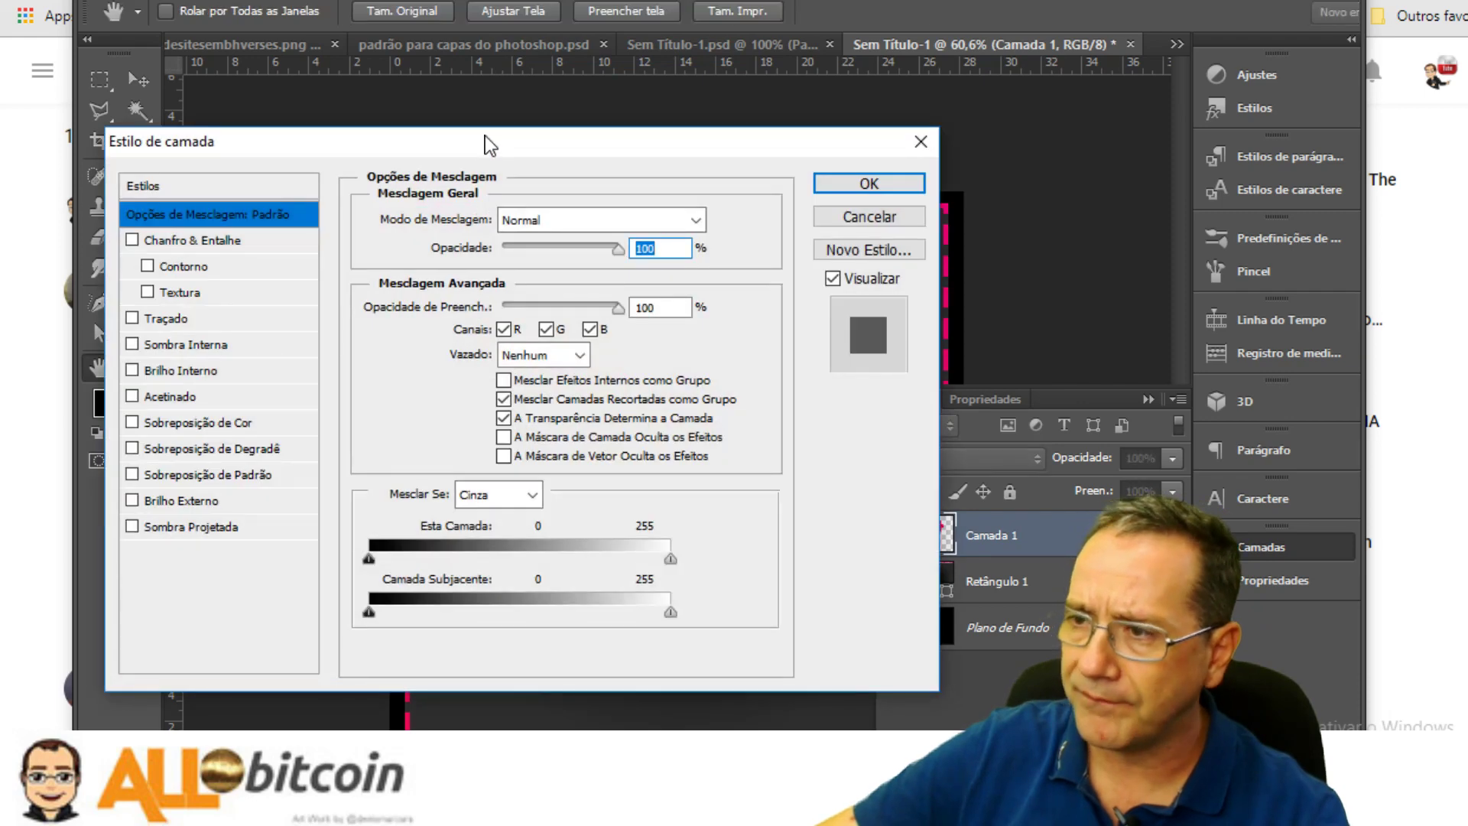
pyautogui.moveTo(485, 144); pyautogui.dragTo(1147, 39)
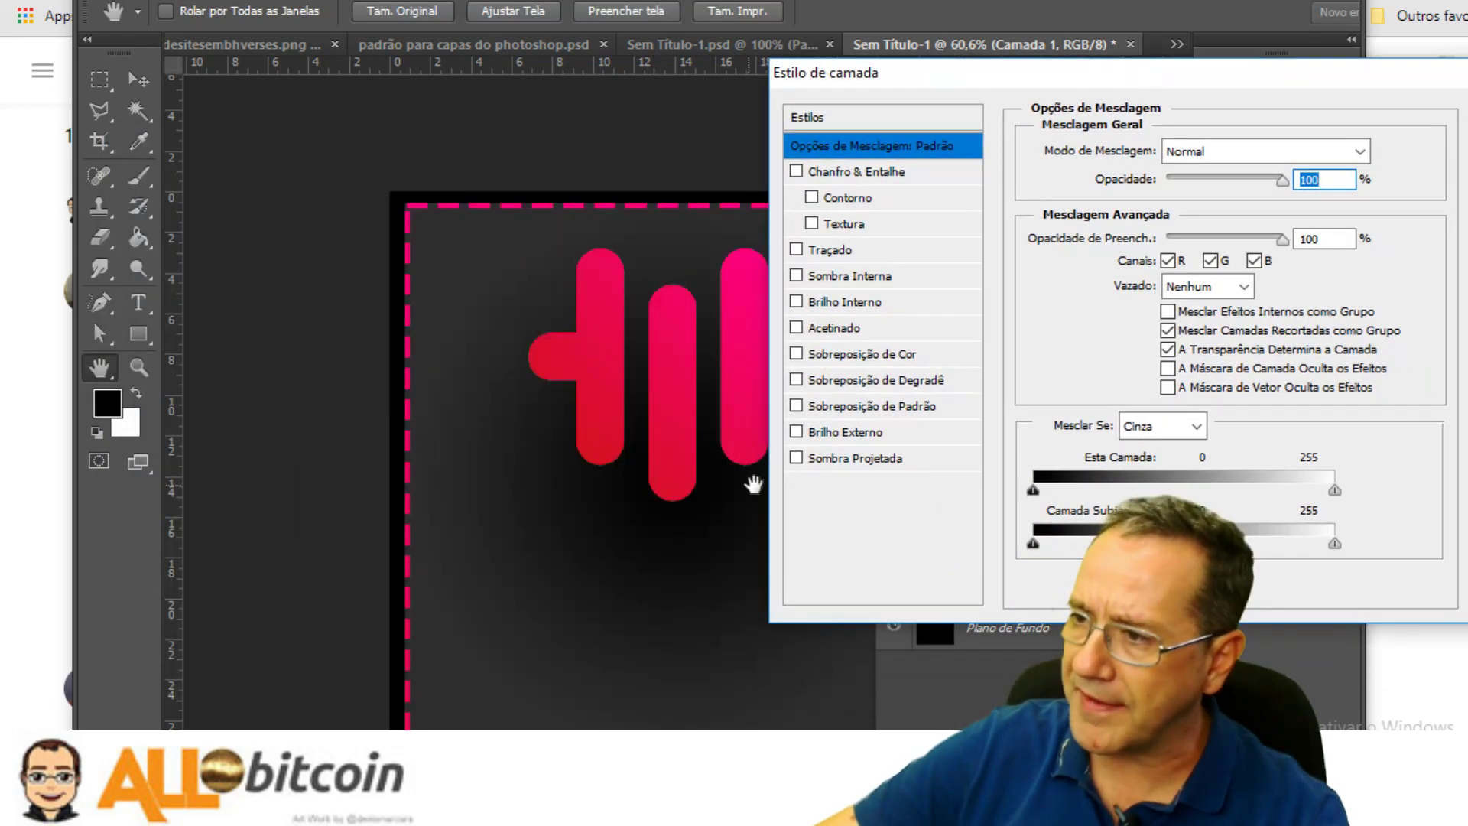
pyautogui.click(796, 458)
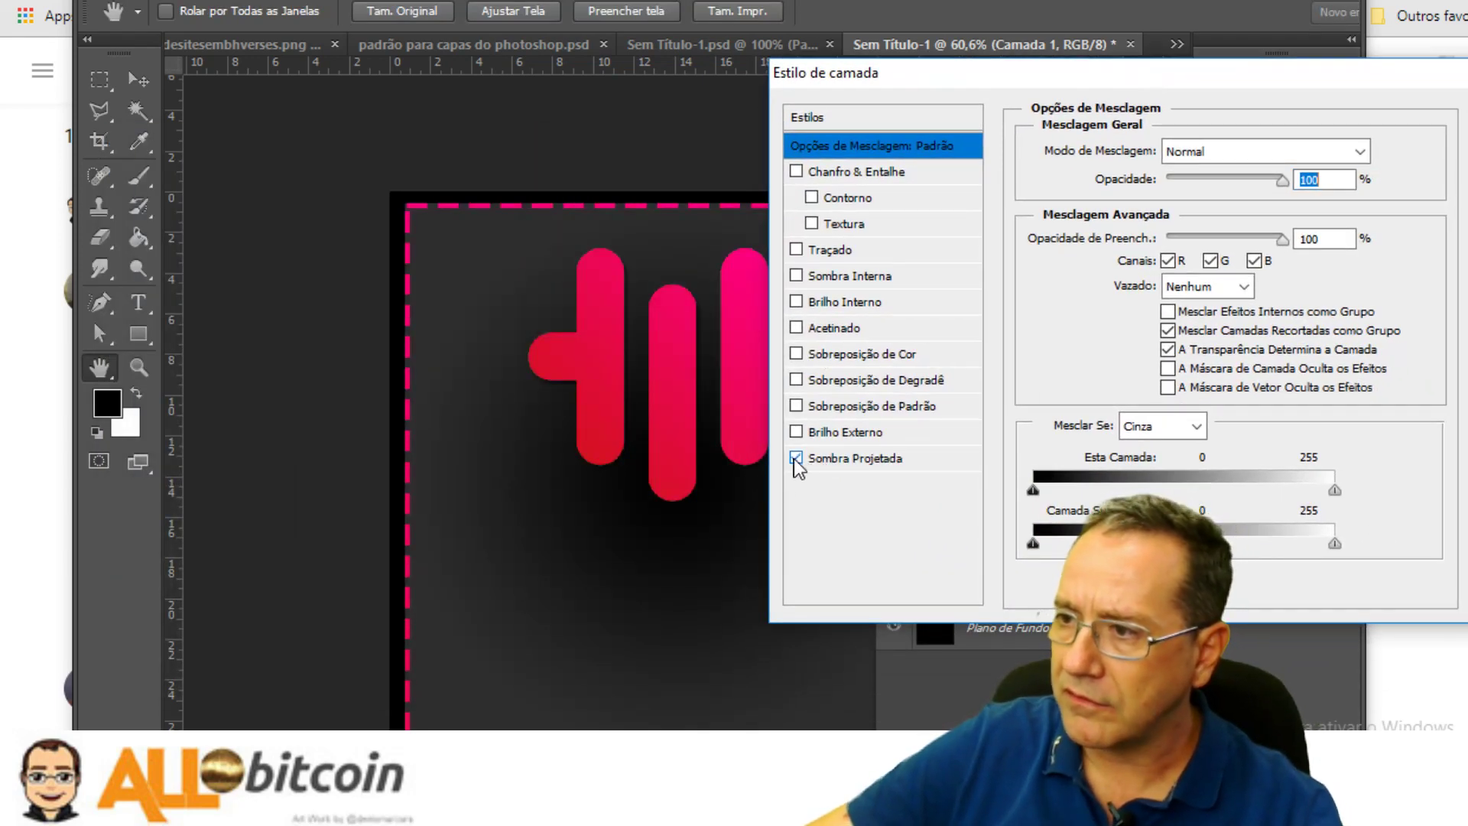
pyautogui.click(796, 459)
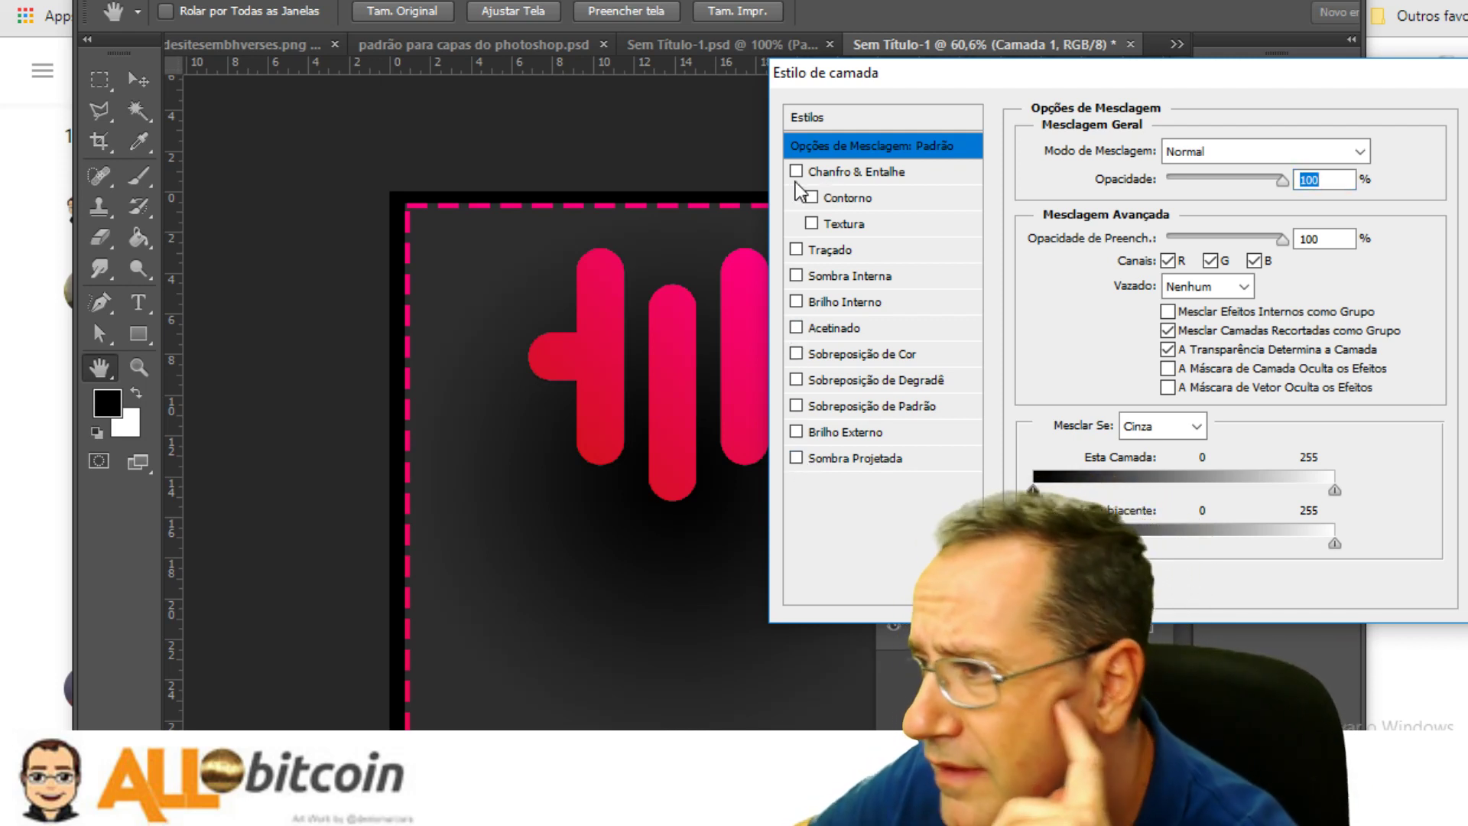
pyautogui.click(796, 328)
pyautogui.click(861, 328)
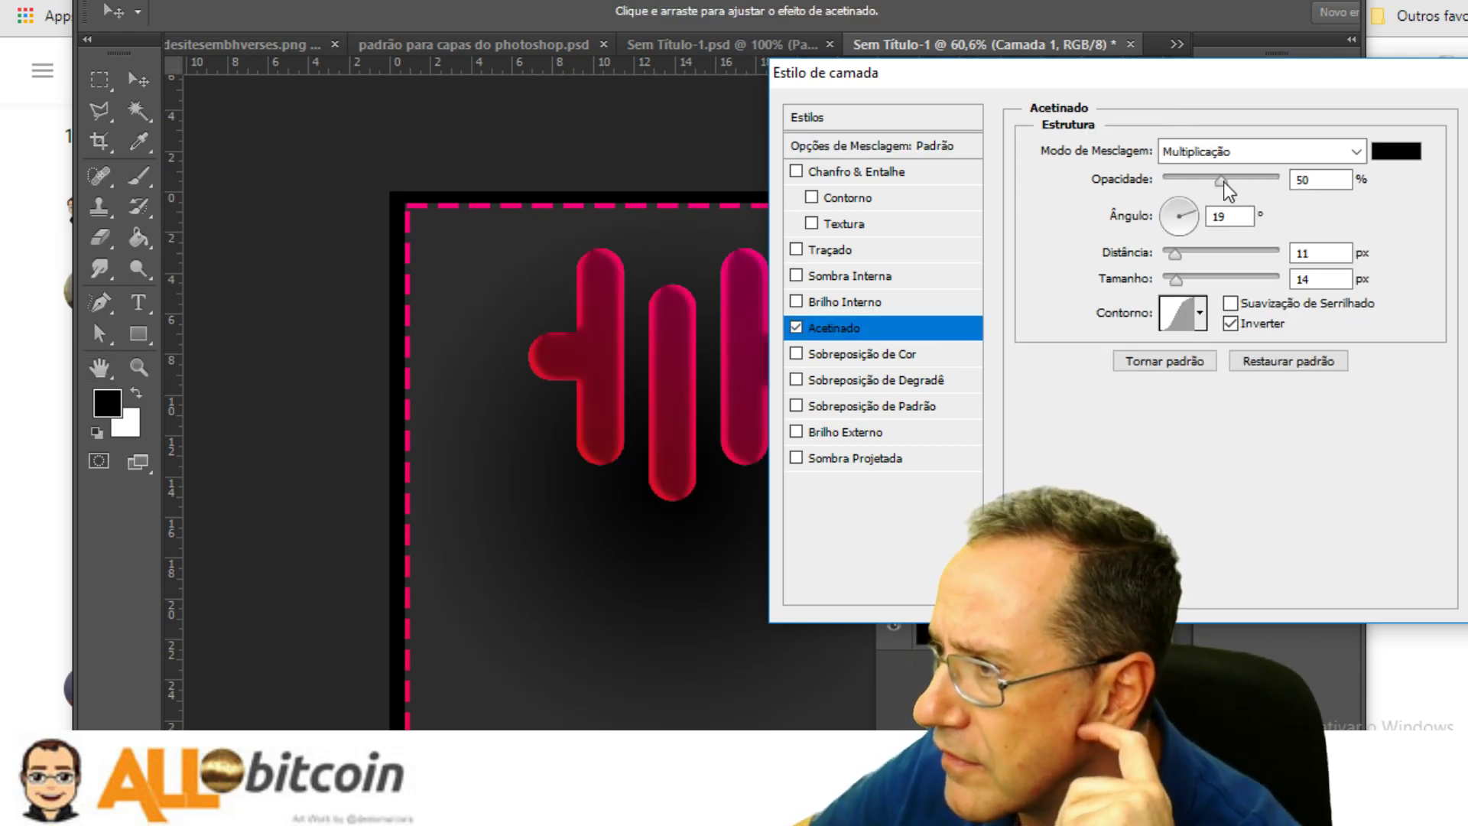
# Set the logo's satin effect to 14% opacity, 13 px distance and 7 px size
pyautogui.moveTo(1175, 253)
pyautogui.mouseDown()
pyautogui.moveTo(1156, 282)
pyautogui.moveTo(1168, 256)
pyautogui.moveTo(1195, 256)
pyautogui.mouseUp()
pyautogui.moveTo(1156, 76)
pyautogui.mouseDown()
pyautogui.moveTo(1205, 88)
pyautogui.moveTo(1288, 151)
pyautogui.moveTo(1124, 92)
pyautogui.moveTo(1132, 76)
pyautogui.mouseUp()
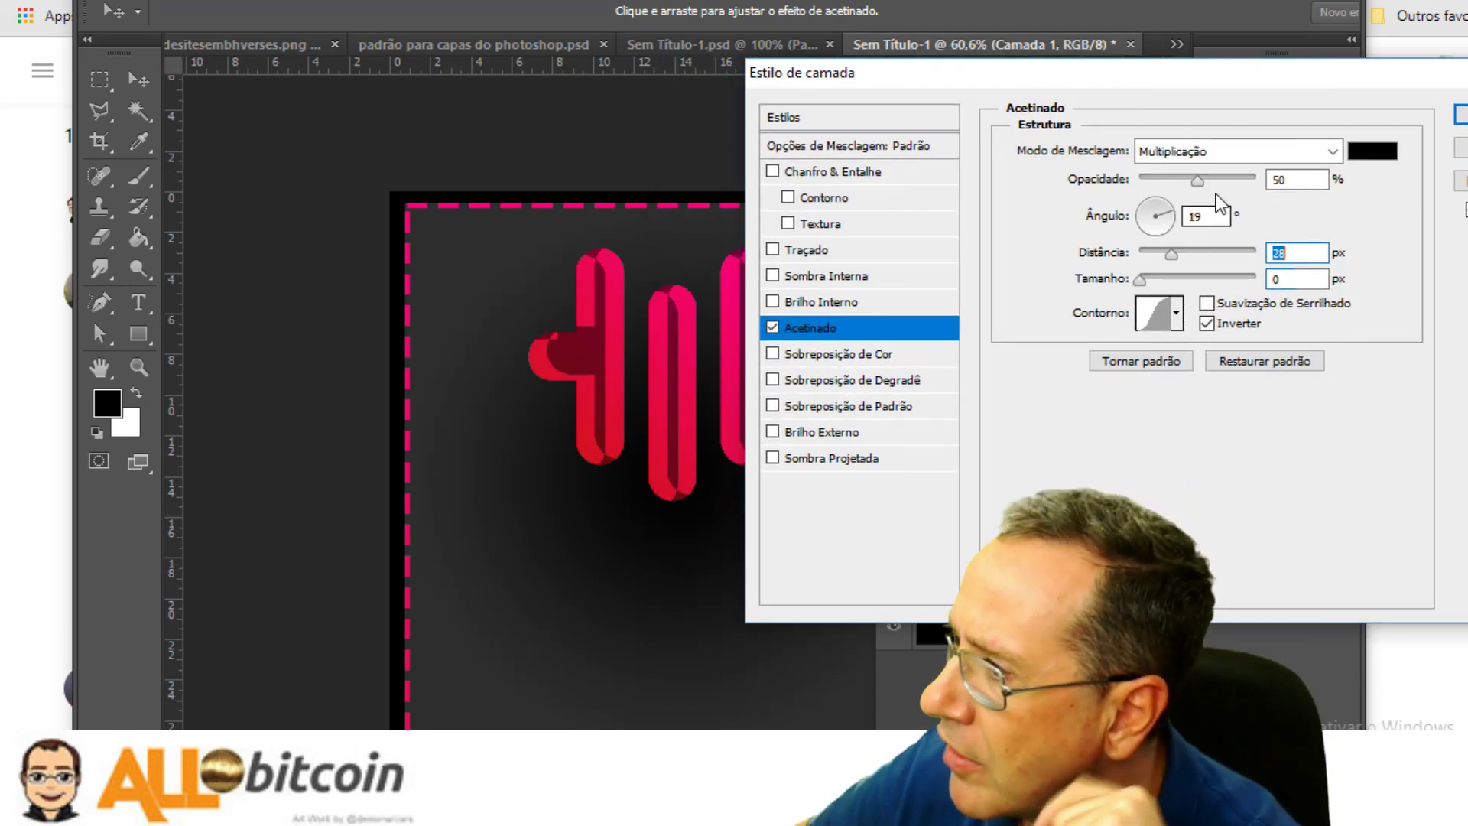
pyautogui.moveTo(1203, 186); pyautogui.dragTo(1158, 185)
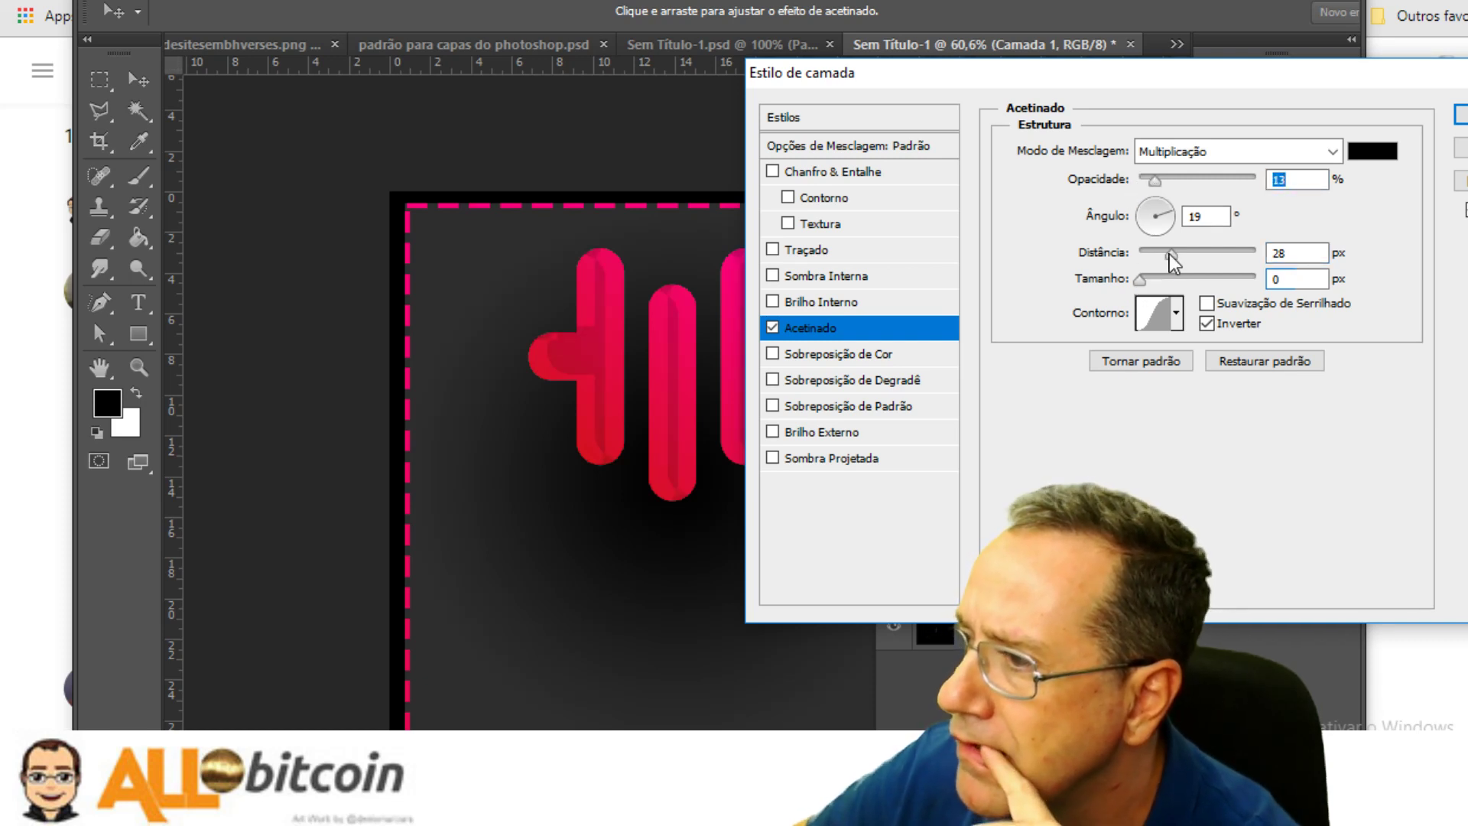
pyautogui.moveTo(1170, 254)
pyautogui.mouseDown()
pyautogui.moveTo(1134, 254)
pyautogui.moveTo(1254, 246)
pyautogui.moveTo(1140, 246)
pyautogui.moveTo(1156, 268)
pyautogui.mouseUp()
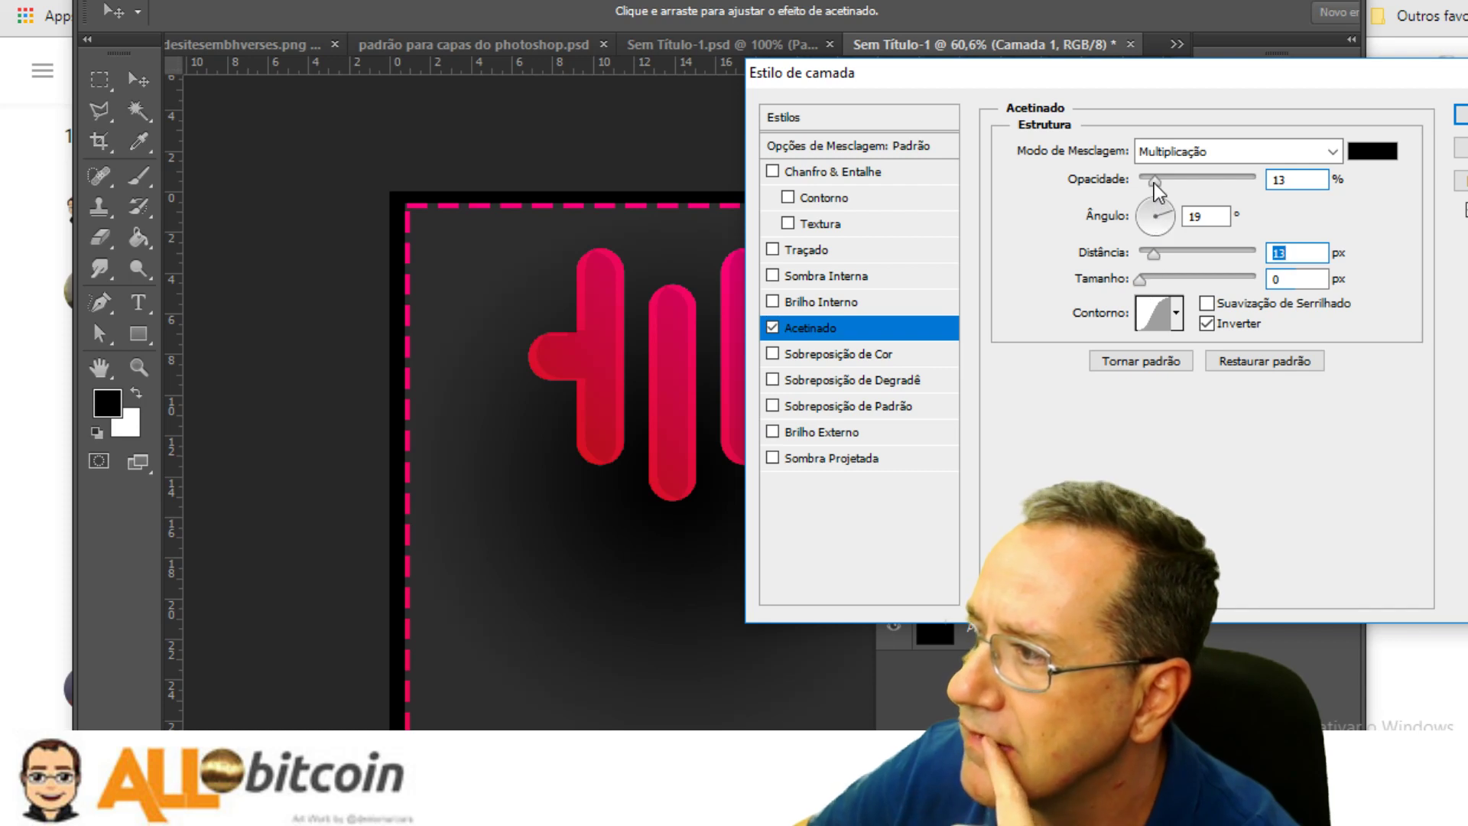
pyautogui.moveTo(1153, 182); pyautogui.dragTo(1158, 182)
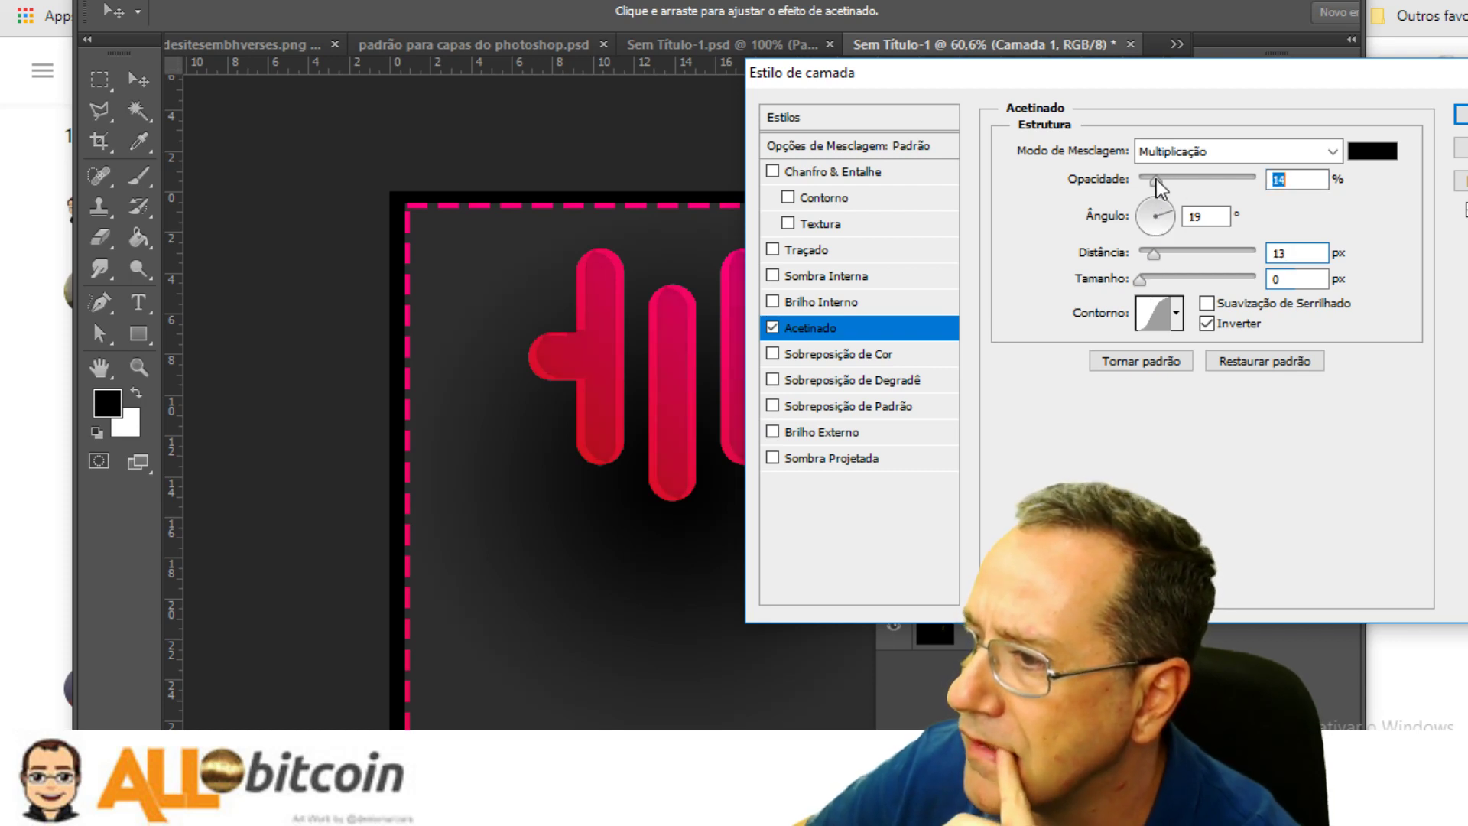
pyautogui.moveTo(1122, 84); pyautogui.dragTo(1202, 44)
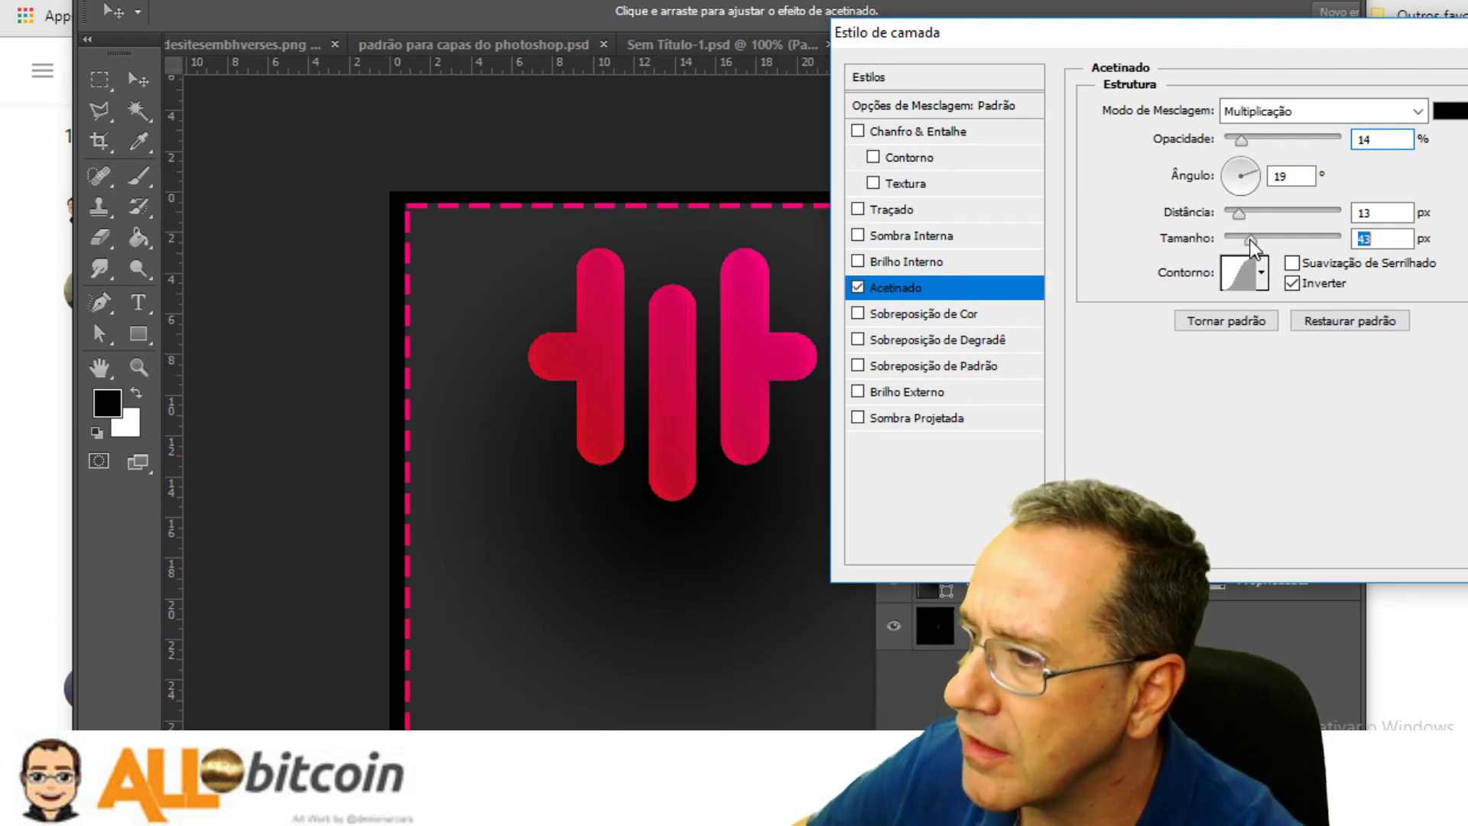
pyautogui.moveTo(1229, 244); pyautogui.dragTo(1233, 246)
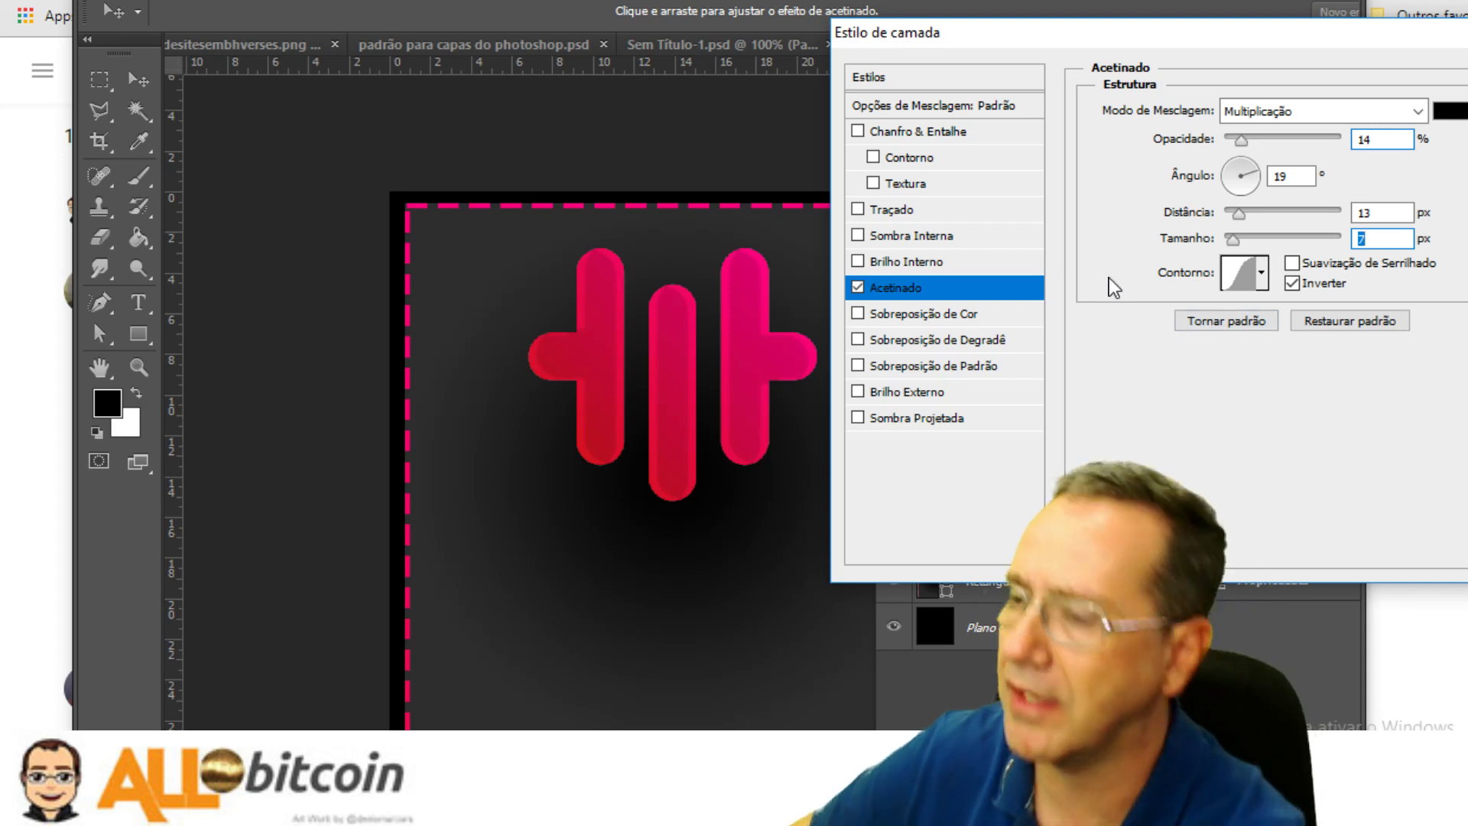
# Reshape the satin effect's contour into a custom curve with a steeper middle rise and apply it
pyautogui.click(1240, 274)
pyautogui.moveTo(1257, 245); pyautogui.dragTo(1193, 340)
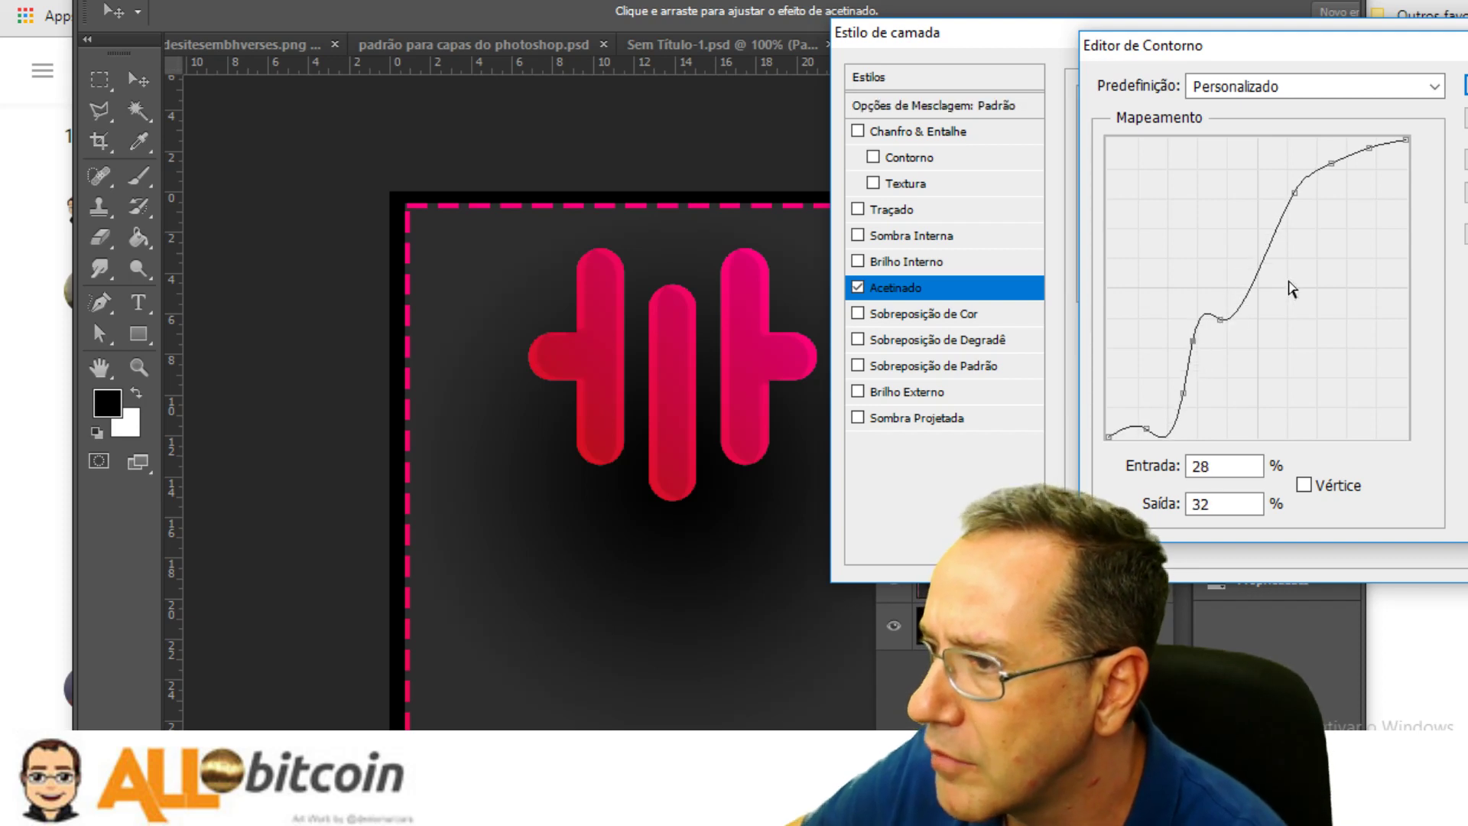
pyautogui.click(1309, 311)
pyautogui.moveTo(1299, 202); pyautogui.dragTo(1236, 196)
pyautogui.moveTo(1381, 57); pyautogui.dragTo(1268, 61)
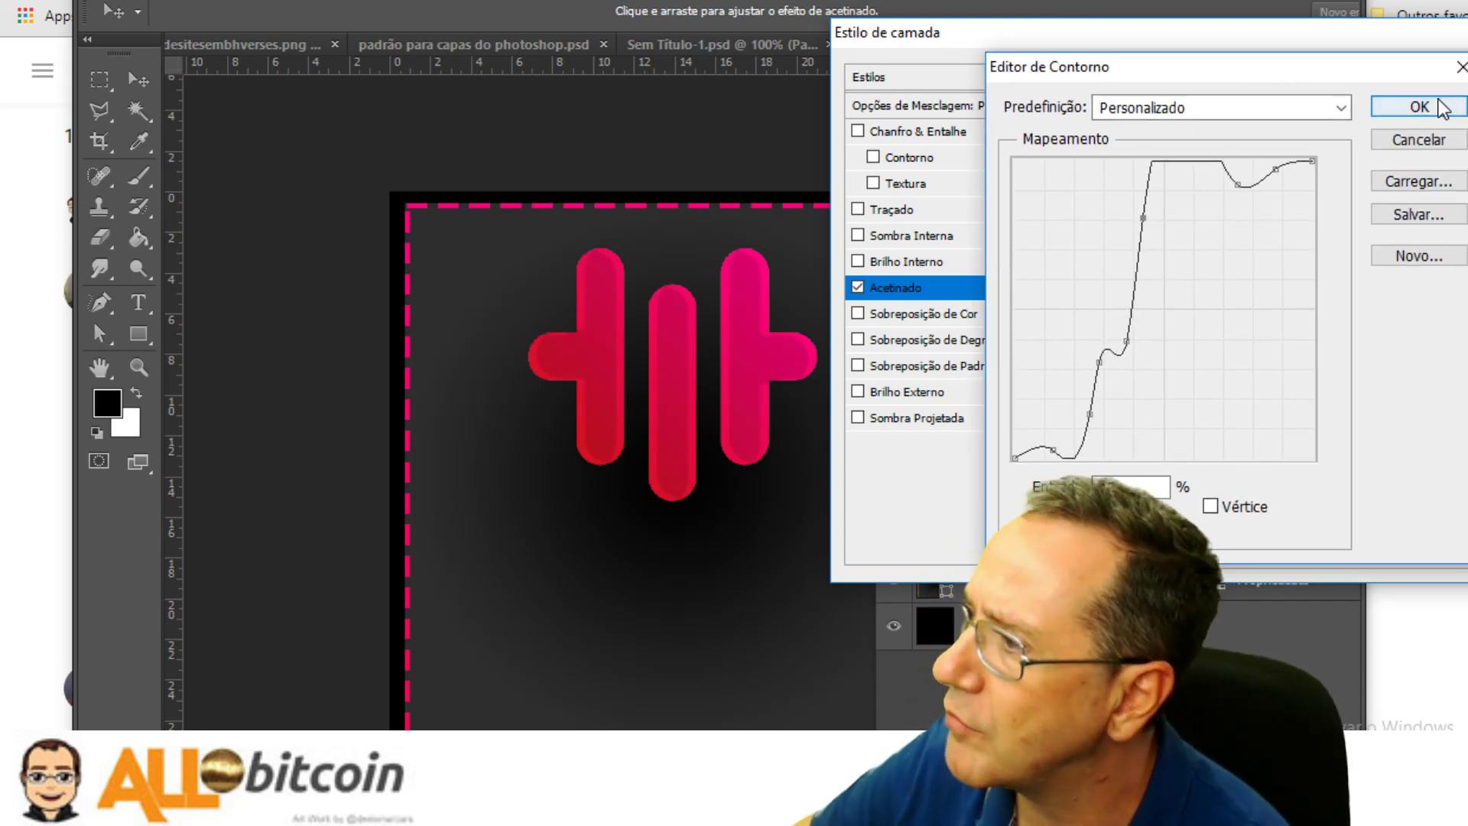
pyautogui.click(1432, 101)
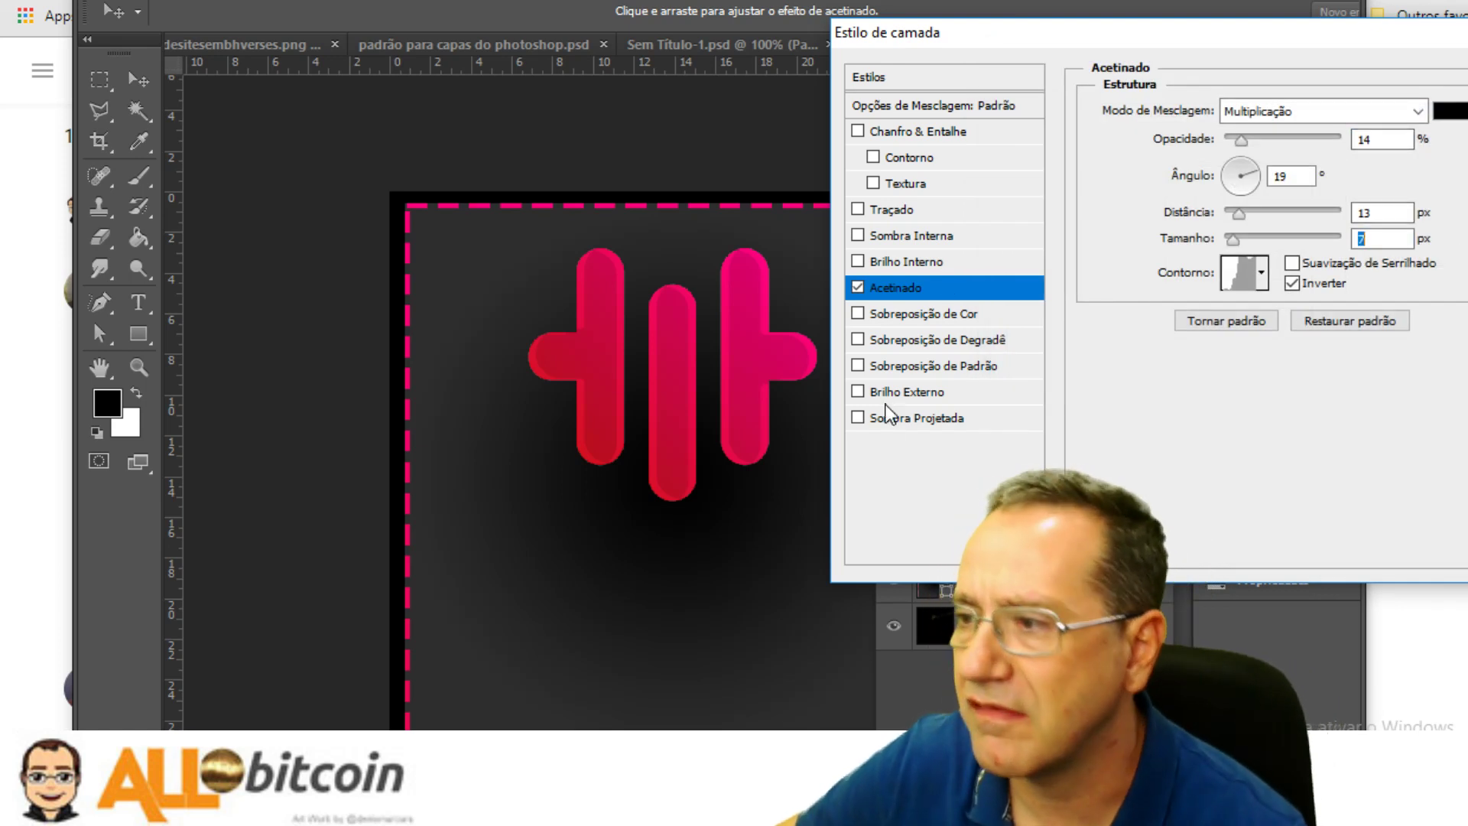
# Add a drop shadow (Sombra Projetada) to the logo and set its opacity to 45%
pyautogui.click(860, 419)
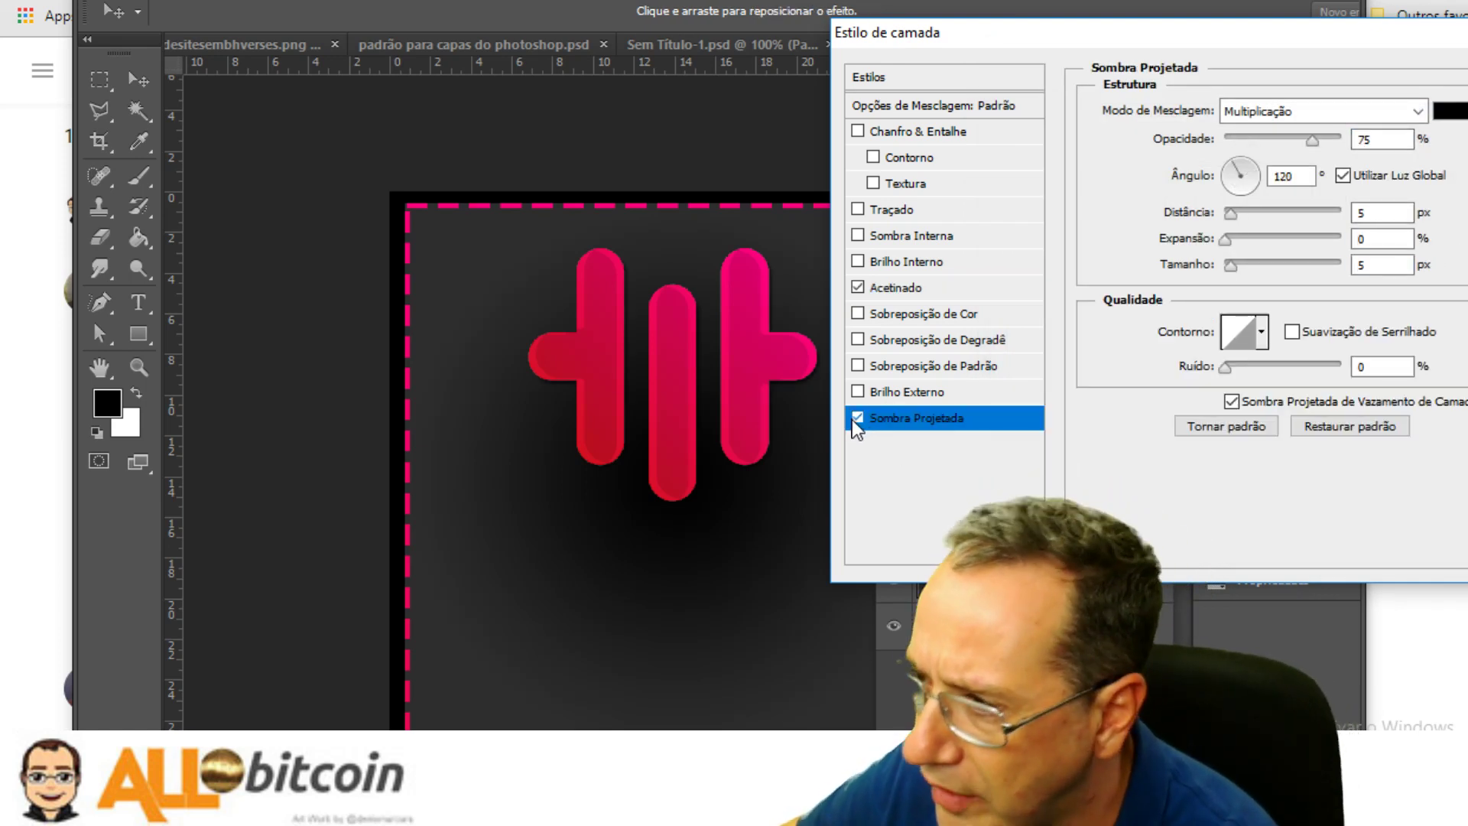
pyautogui.click(867, 417)
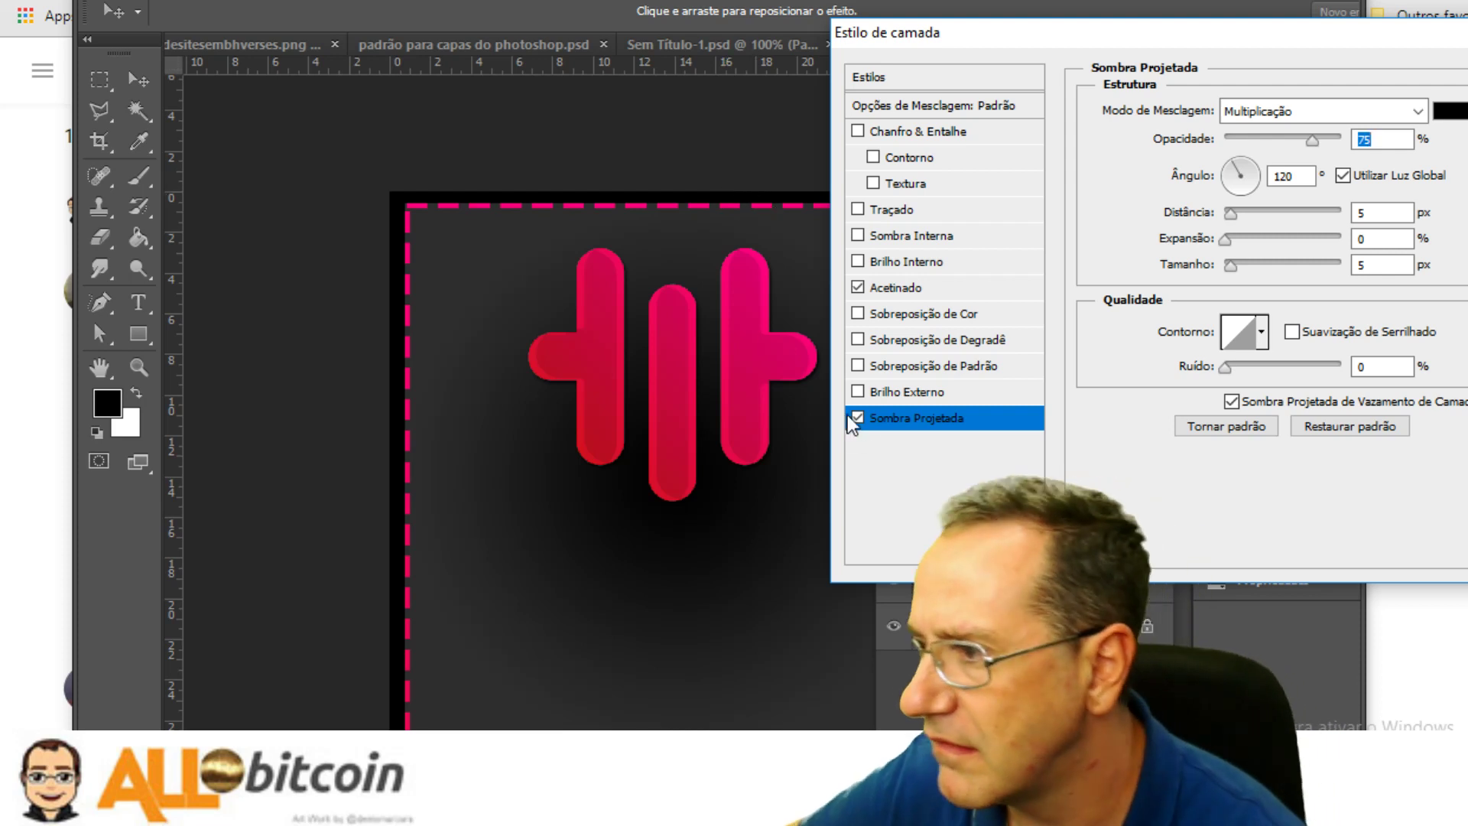
pyautogui.write('5')
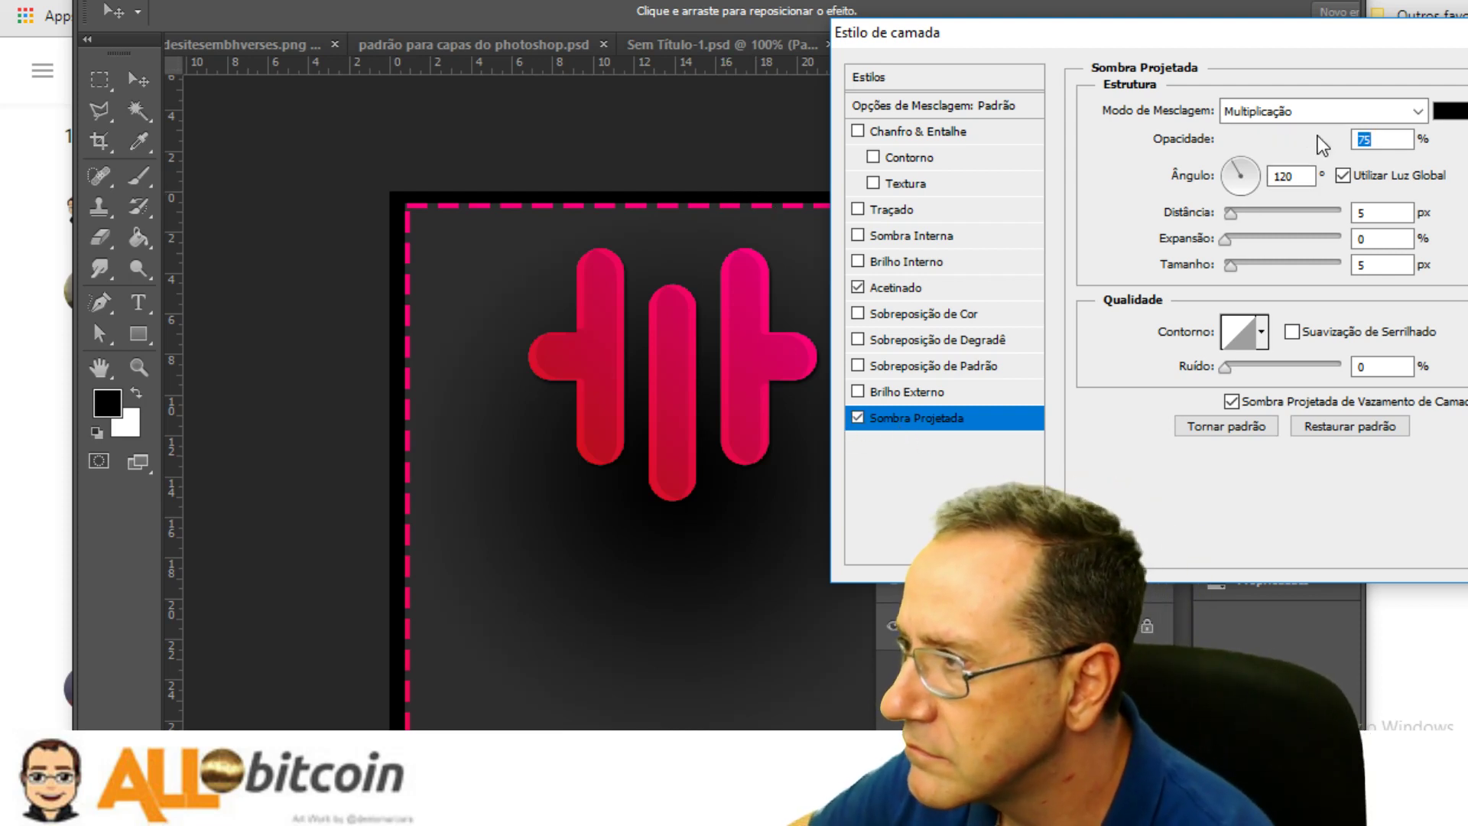
pyautogui.press('Down')
pyautogui.press('Down')
pyautogui.press('Down')
pyautogui.press('Down')
pyautogui.press('Down')
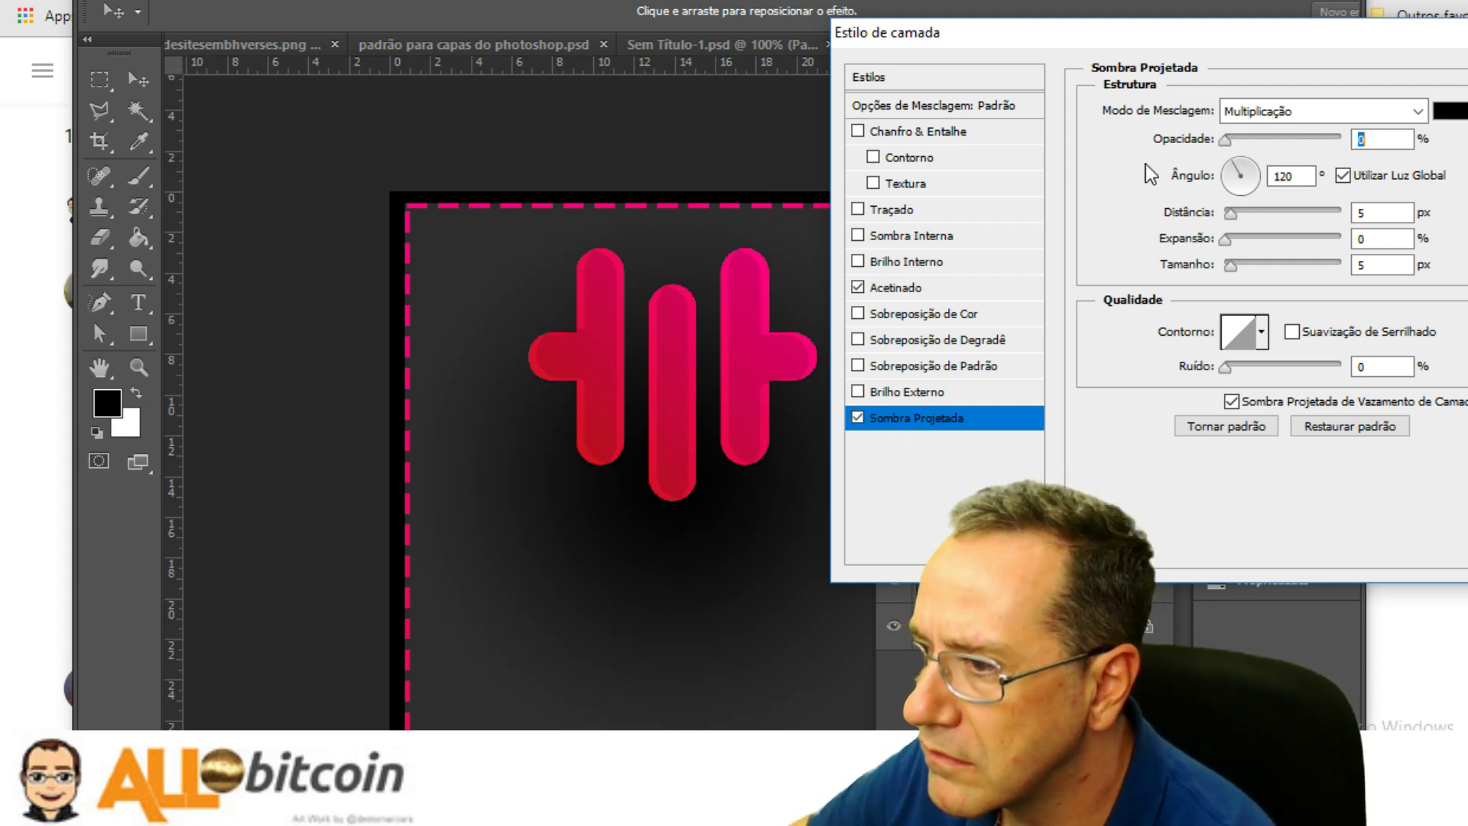
pyautogui.click(1277, 145)
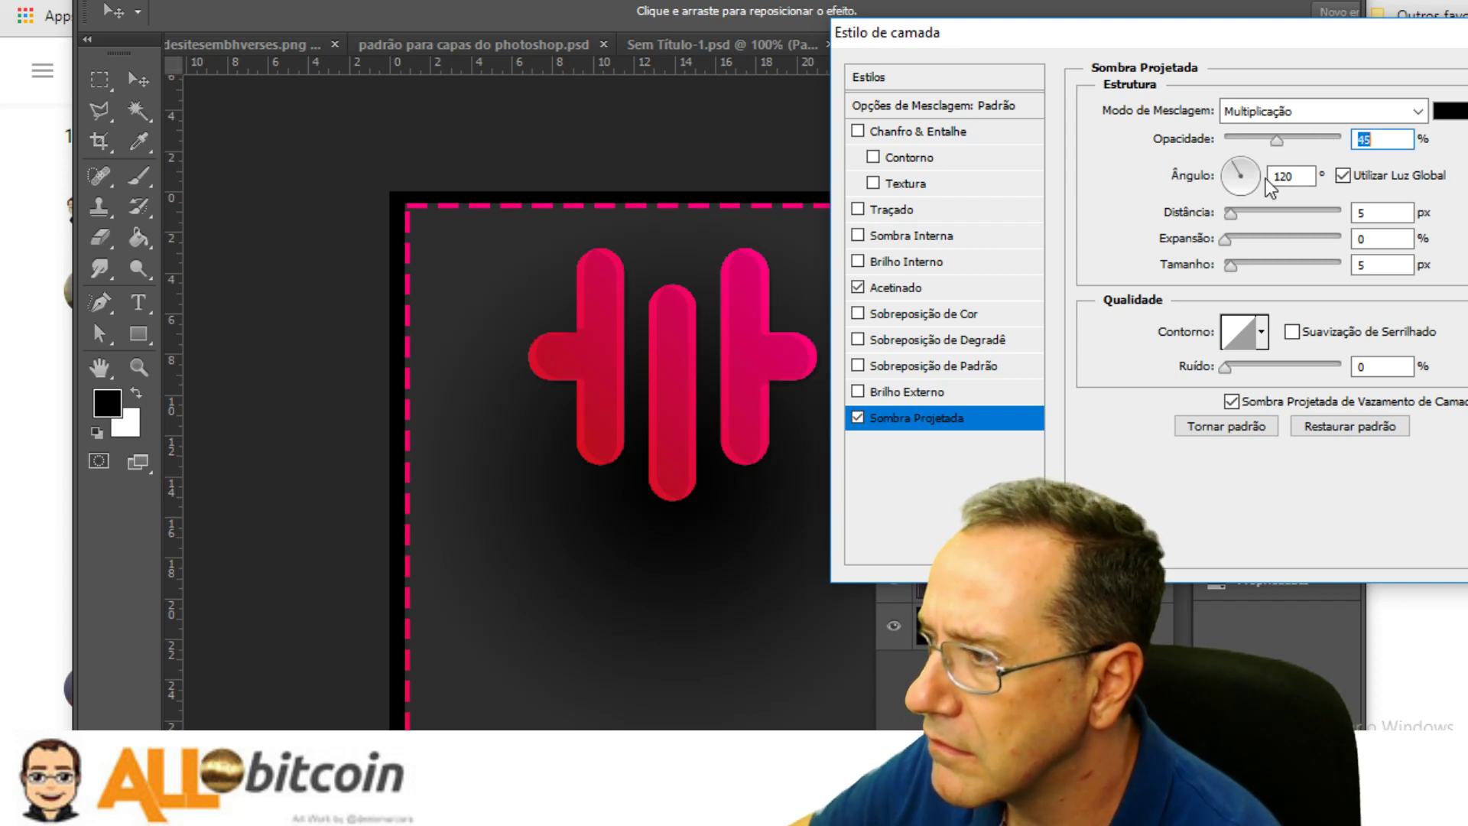
# Set the logo's drop shadow to 18 px distance, 11% spread and 46 px size, and apply the layer style
pyautogui.click(1233, 217)
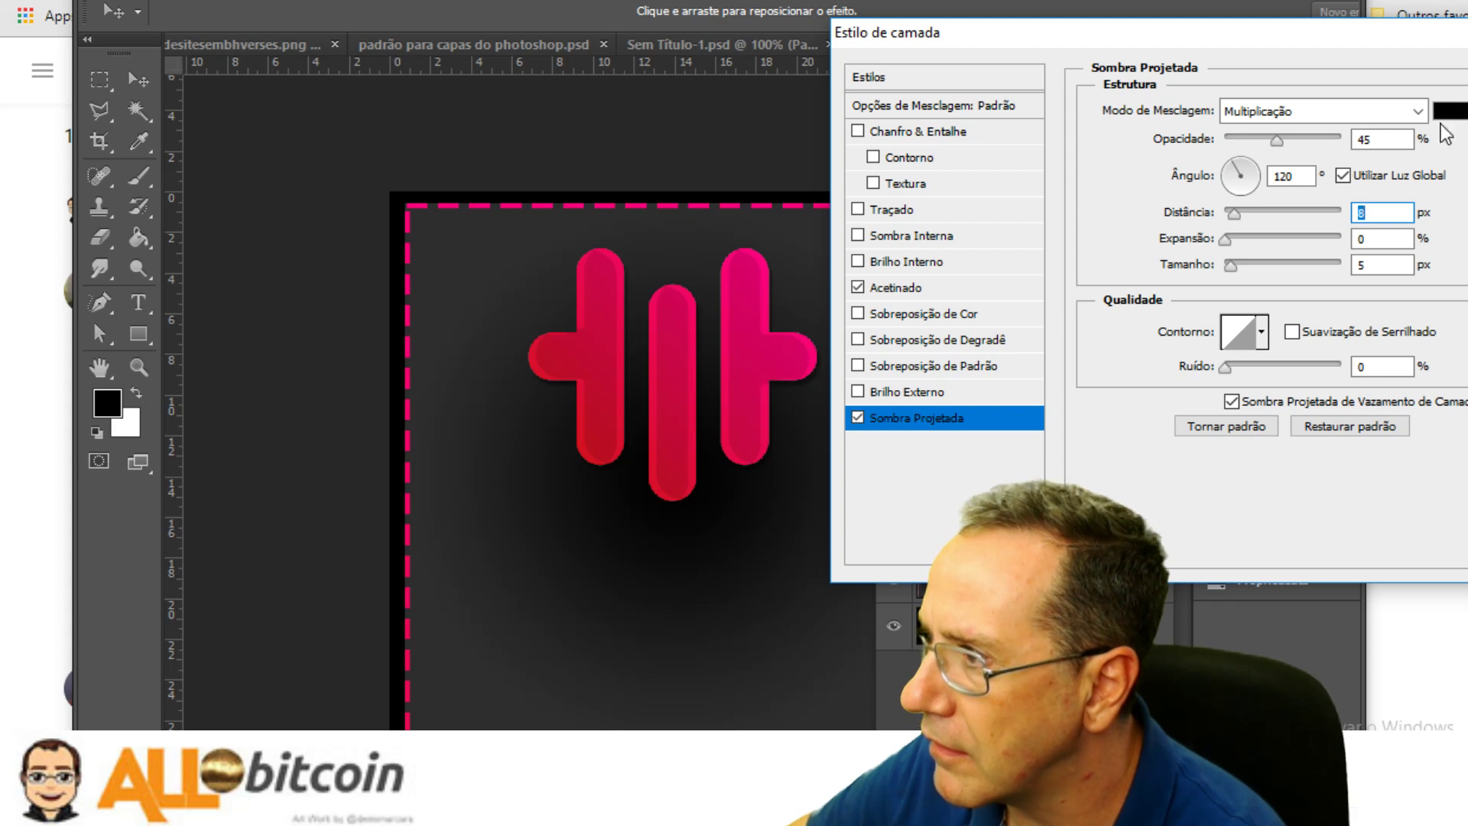
pyautogui.moveTo(1231, 264); pyautogui.dragTo(1248, 221)
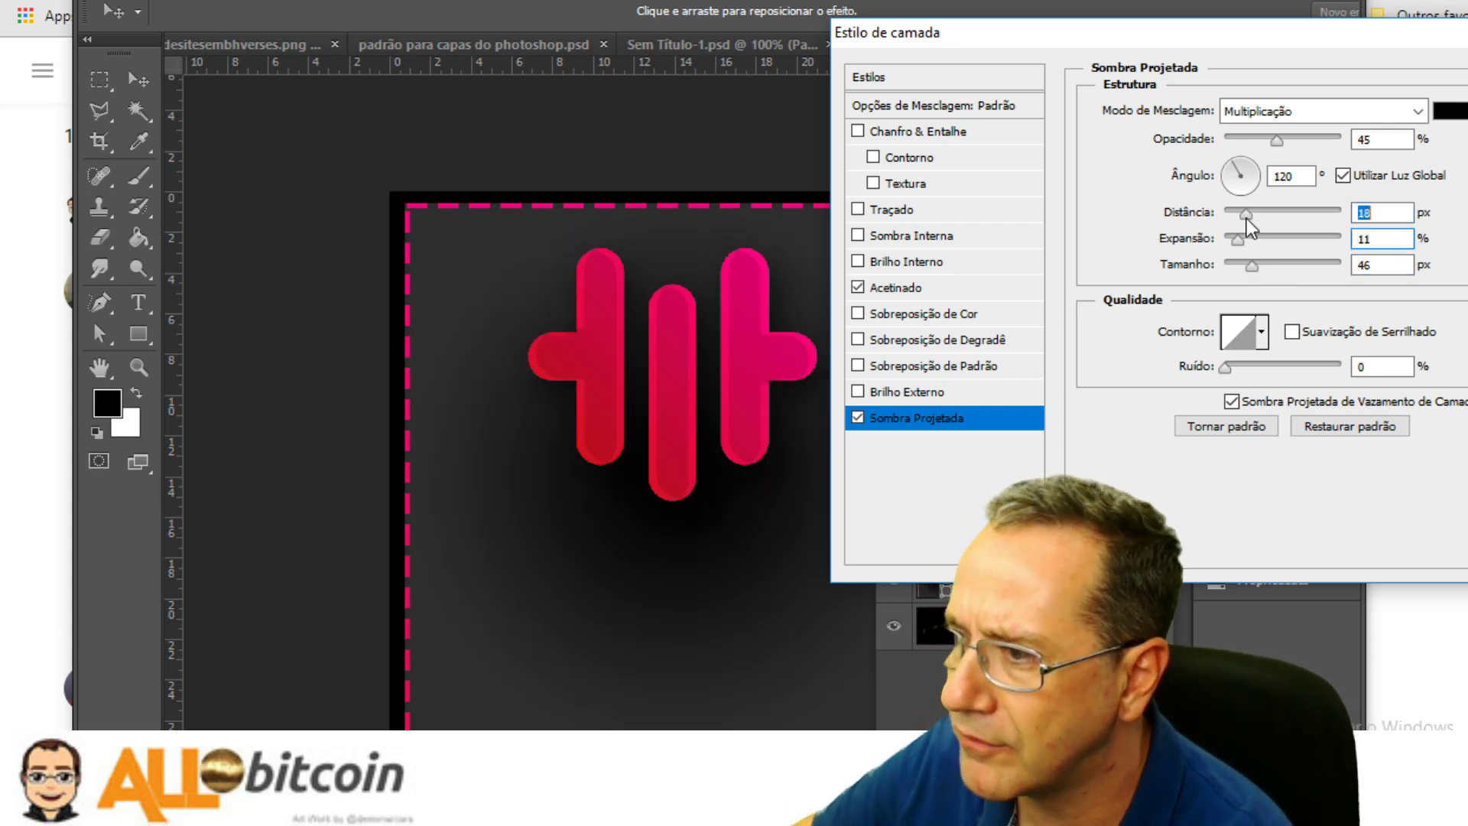
pyautogui.moveTo(1295, 33); pyautogui.dragTo(987, 285)
pyautogui.click(1303, 336)
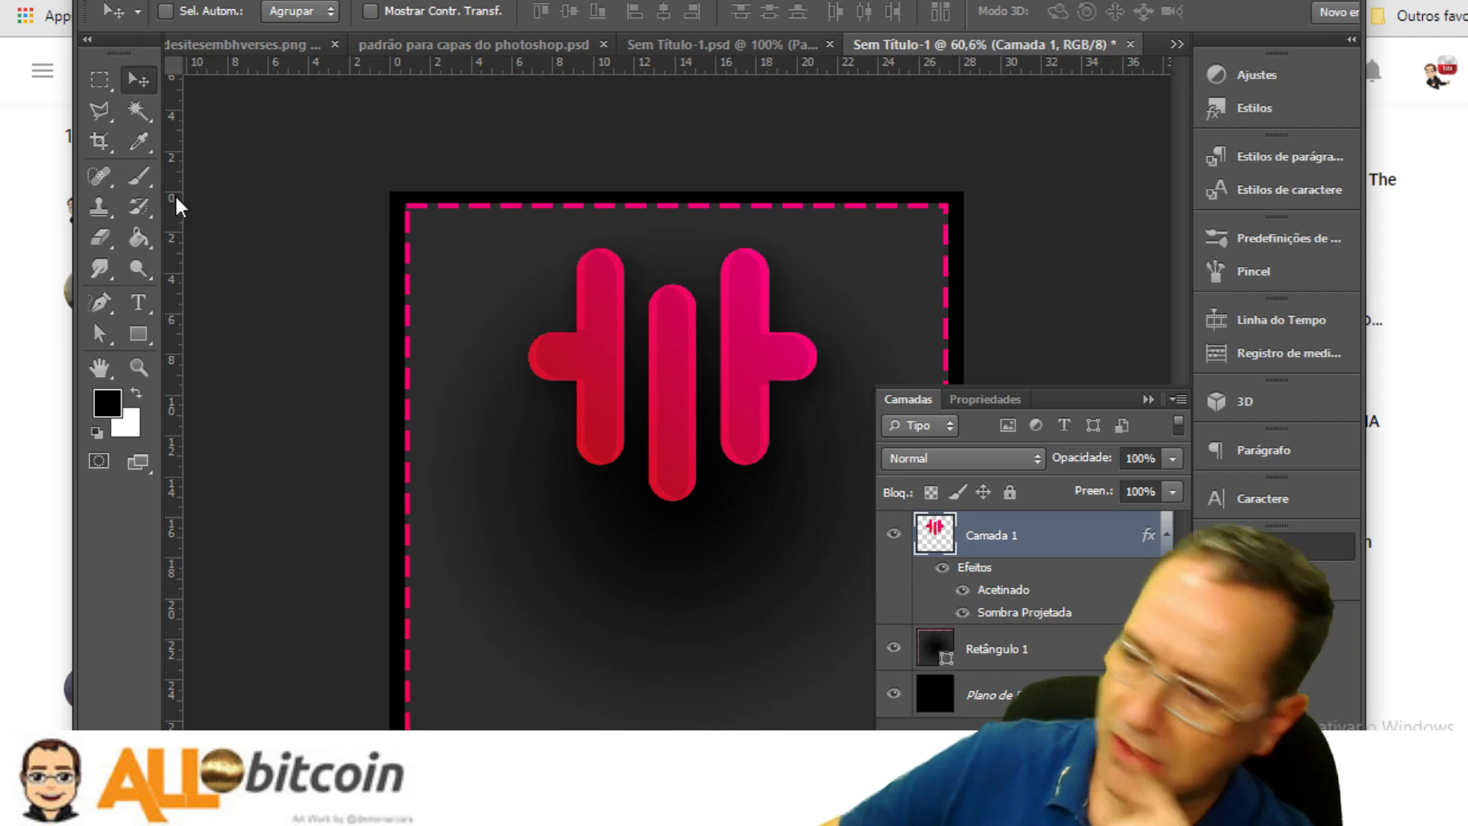
# Remove the fill from the Retângulo 1 shape and hide the black Plano de Fundo layer
pyautogui.click(960, 651)
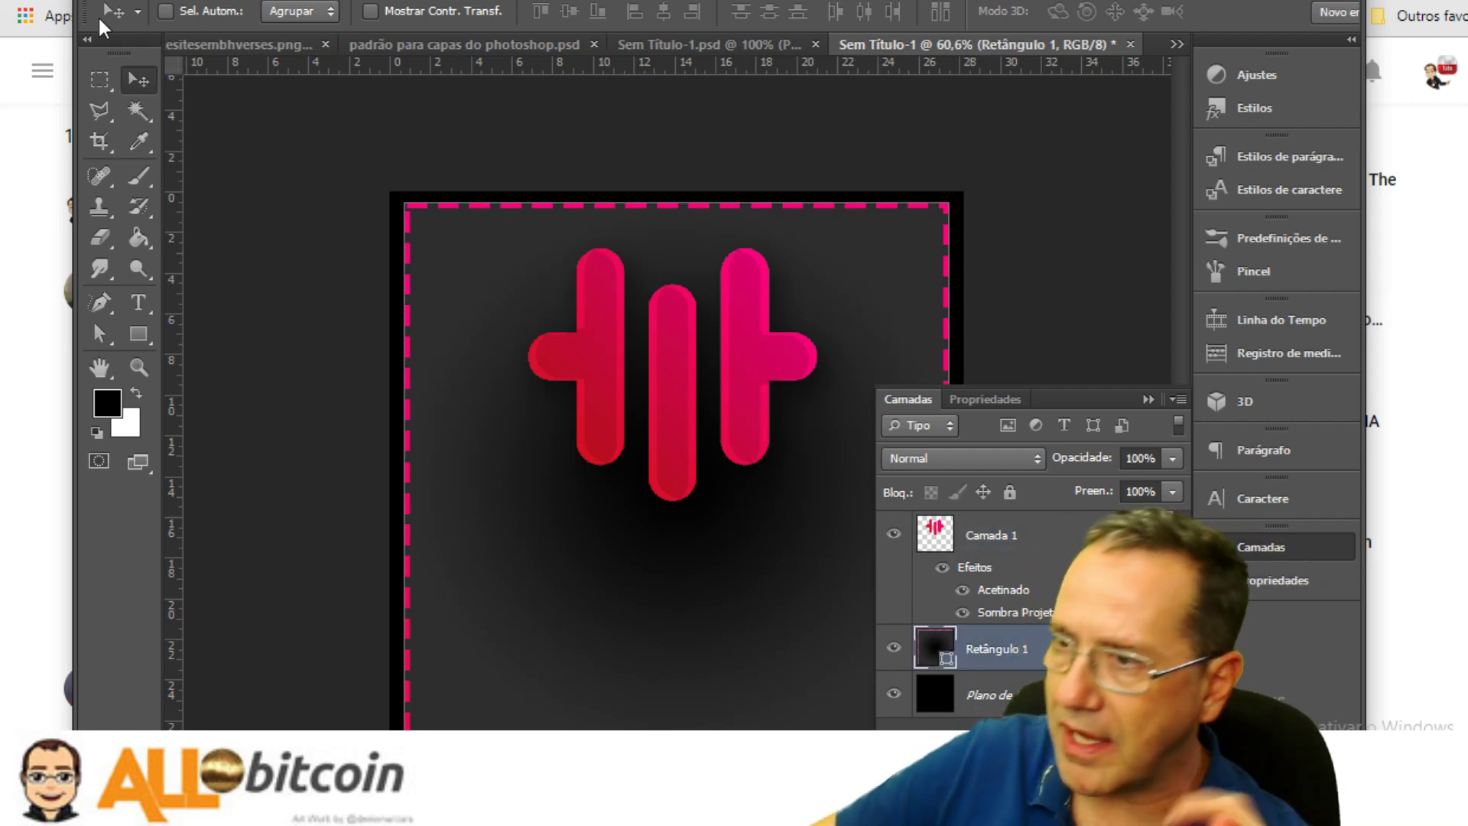
pyautogui.click(138, 335)
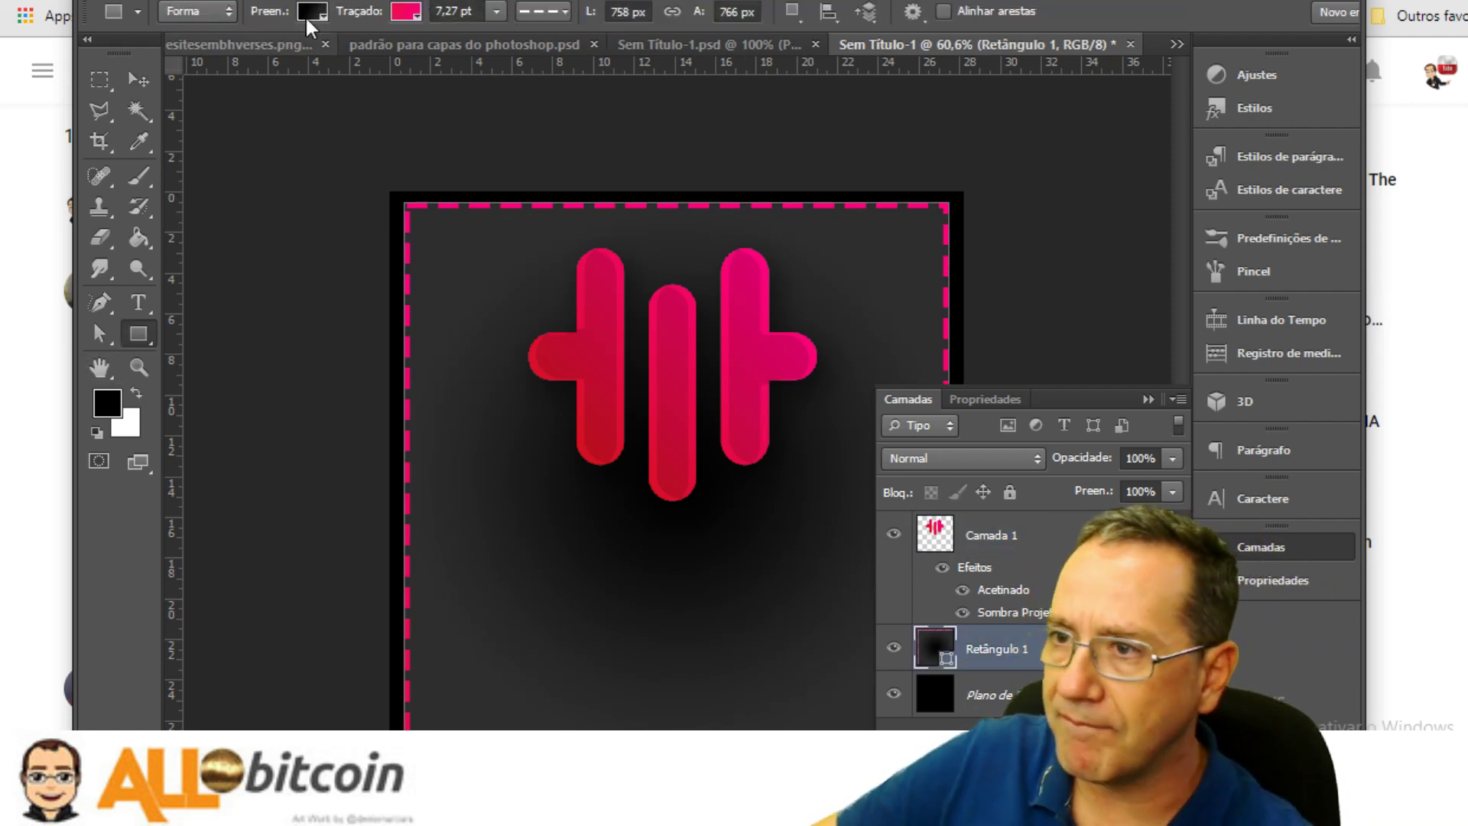
pyautogui.click(310, 11)
pyautogui.click(208, 58)
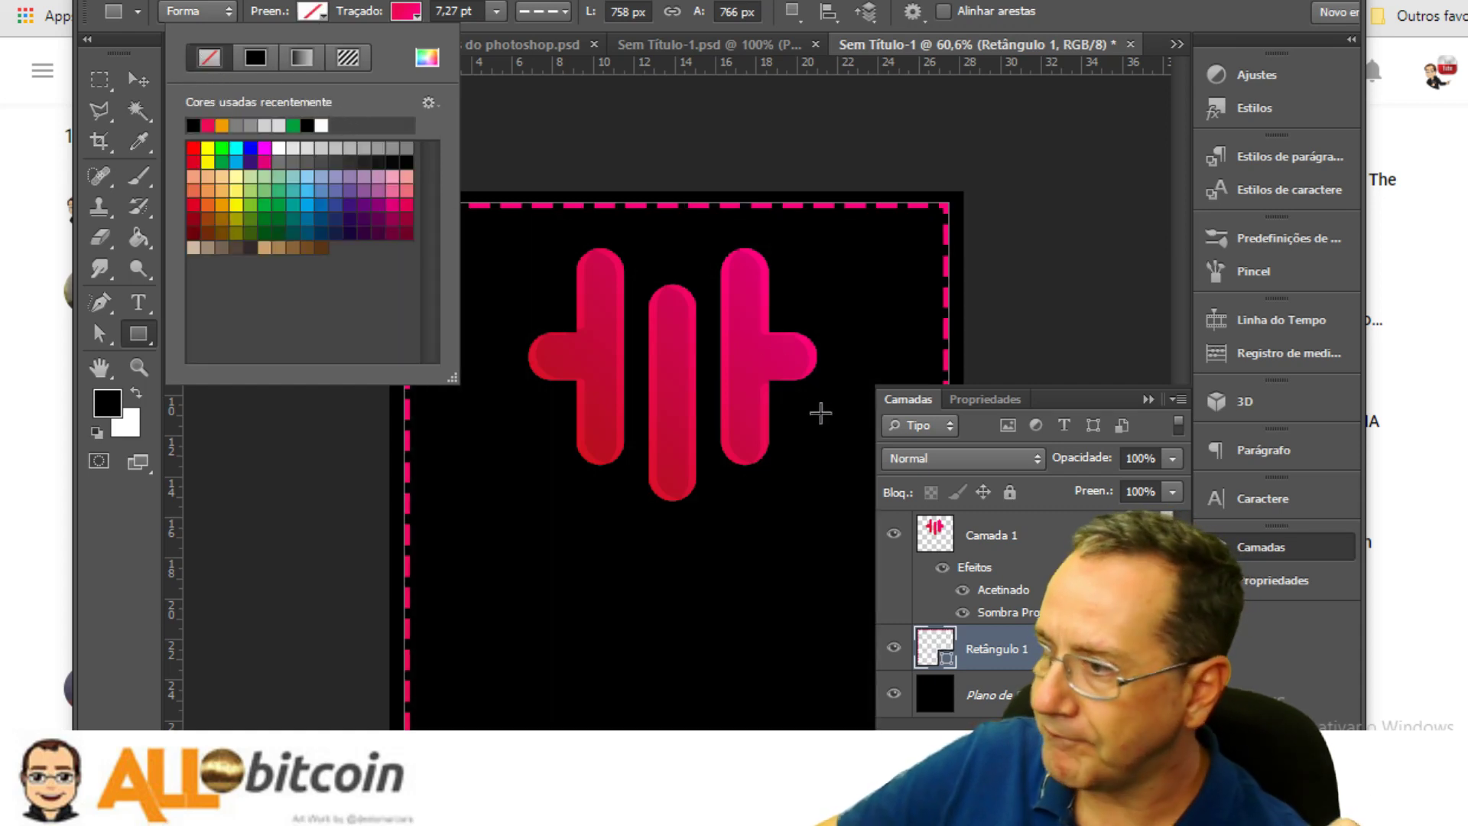
pyautogui.click(981, 694)
pyautogui.click(894, 693)
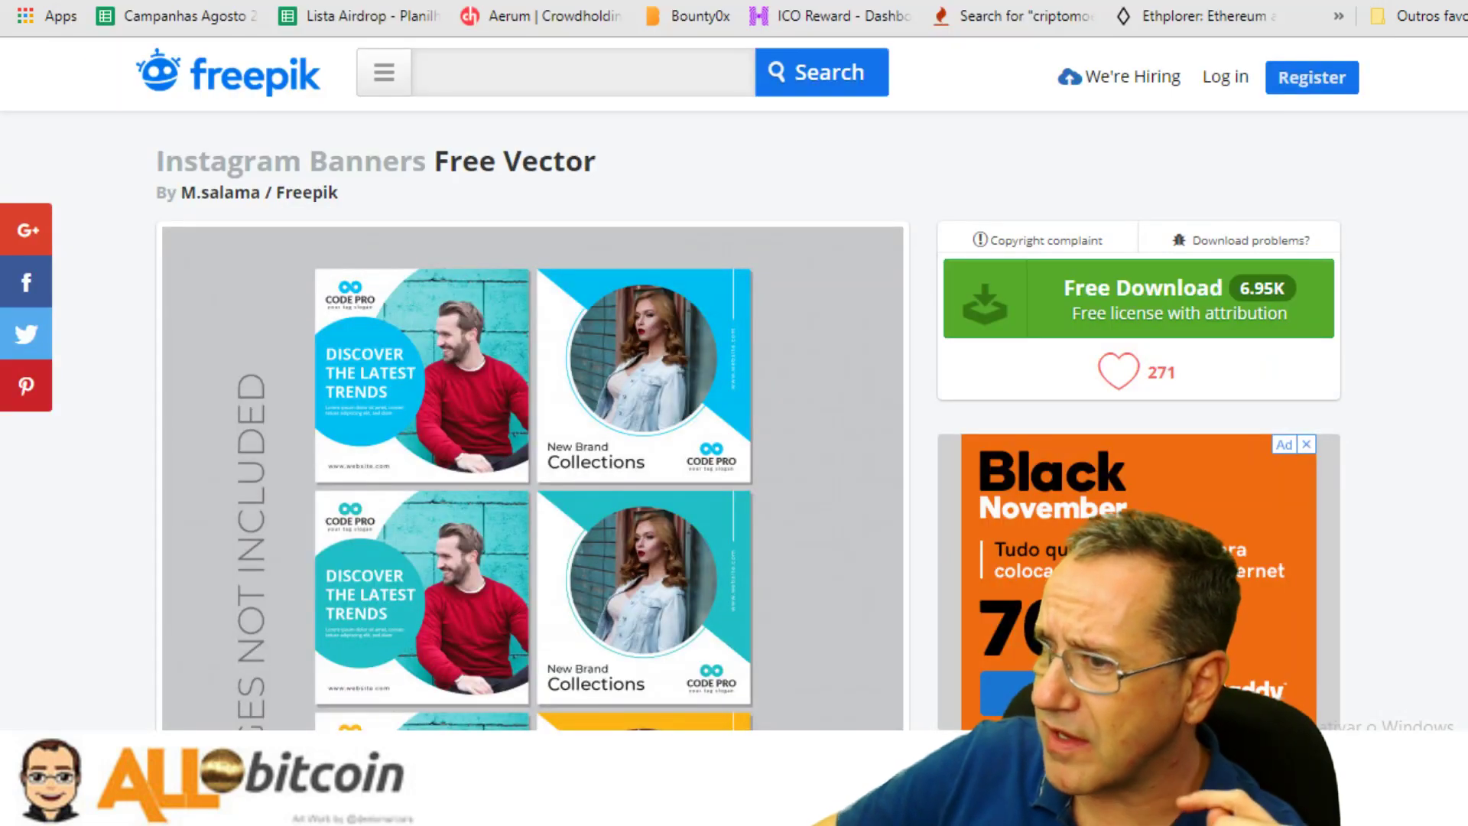
# Switch to the browser and search Google Images for "fundo black" in a new tab
pyautogui.hotkey('ctrl', 't')
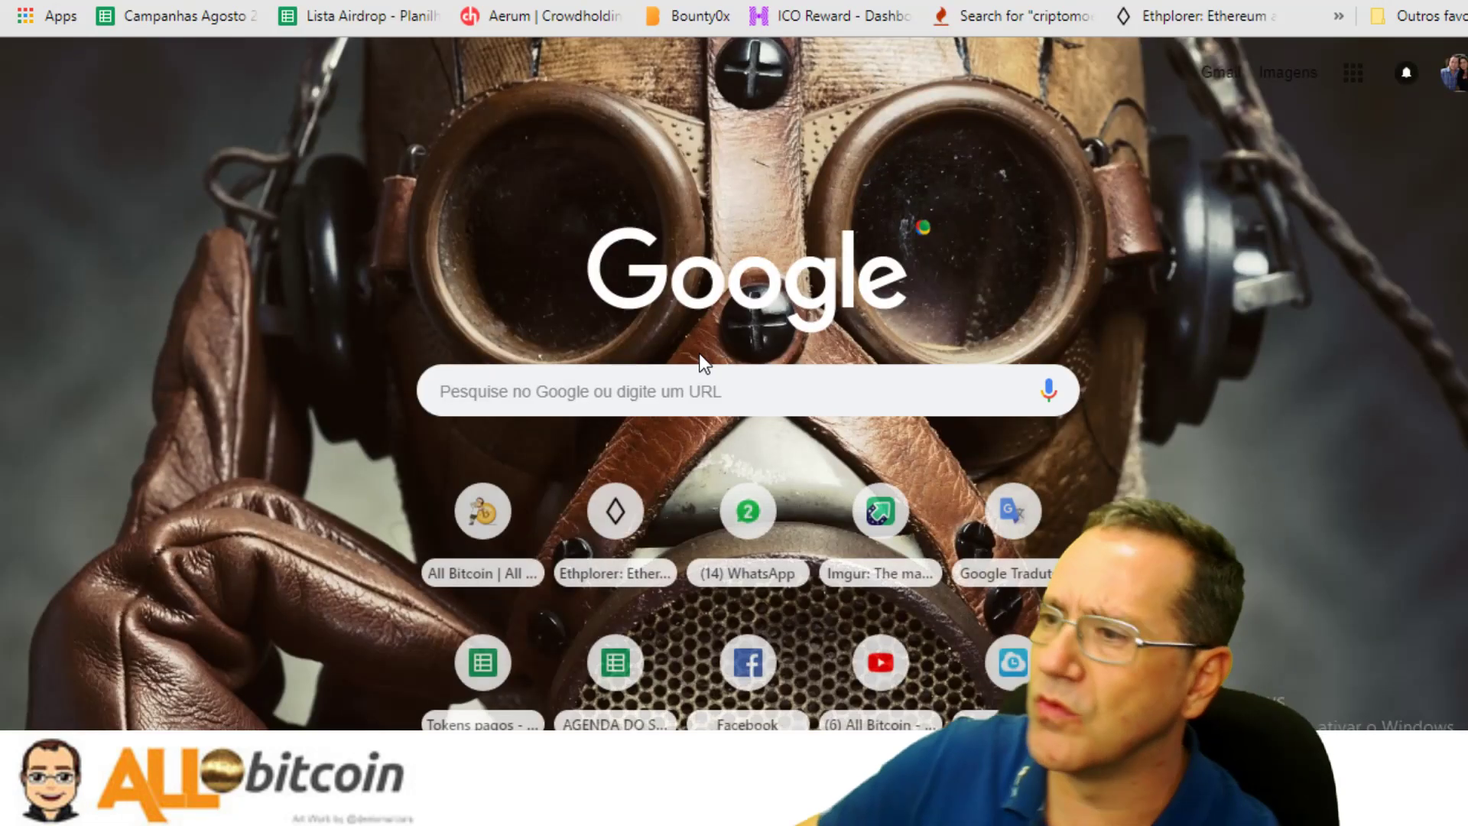
pyautogui.click(671, 407)
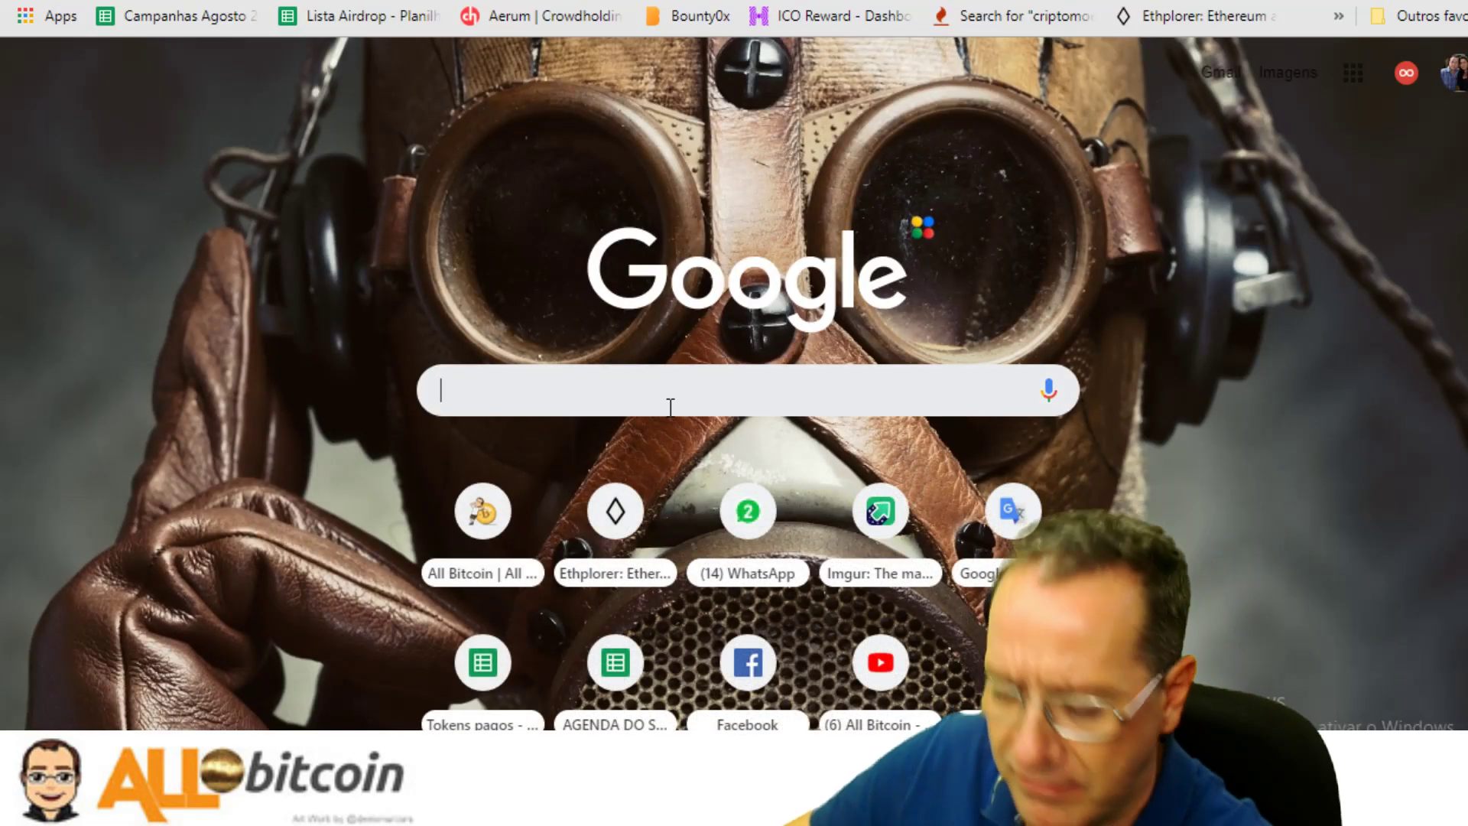
pyautogui.write('fundo')
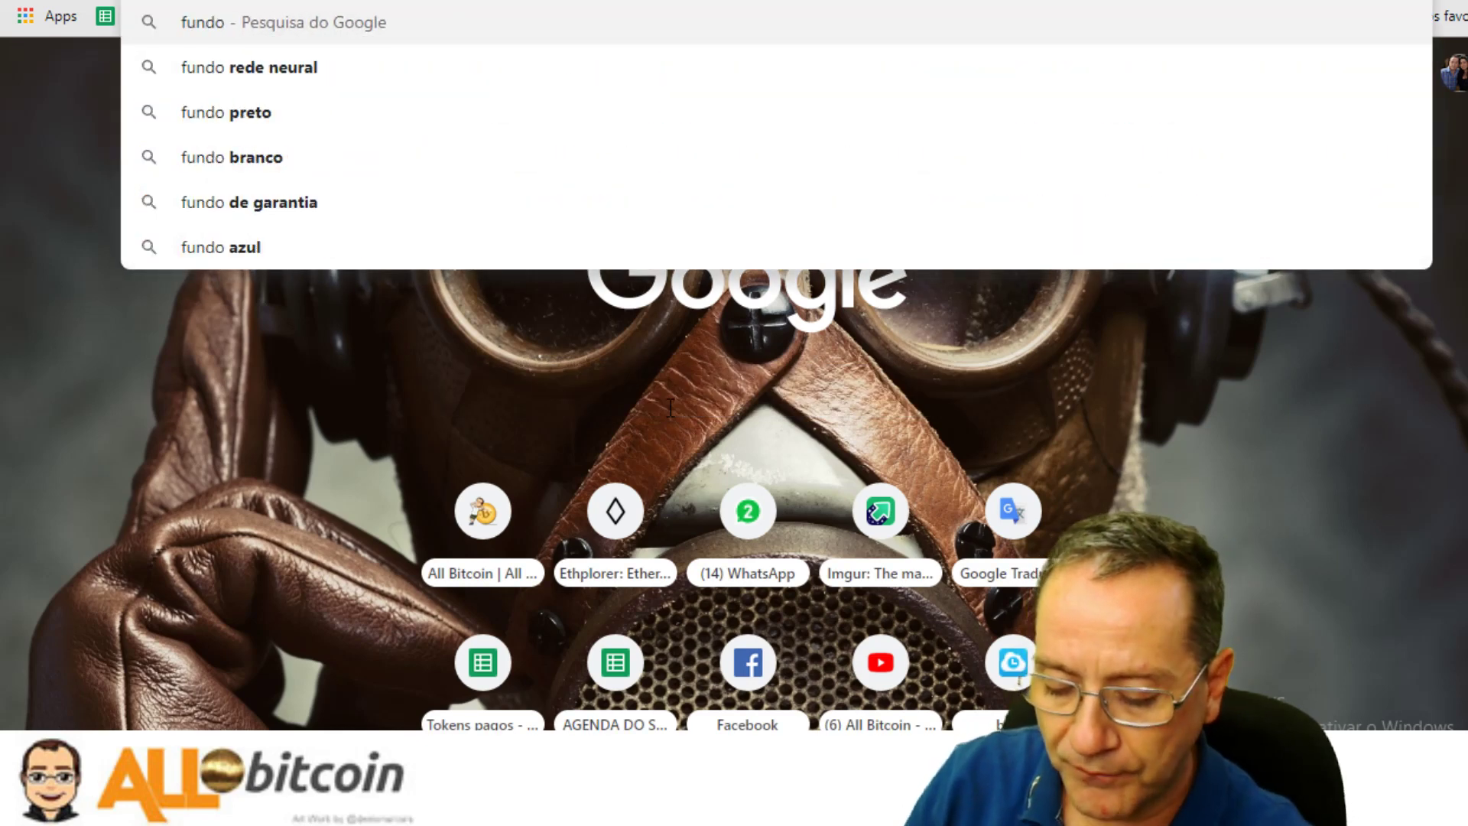
pyautogui.write(' black')
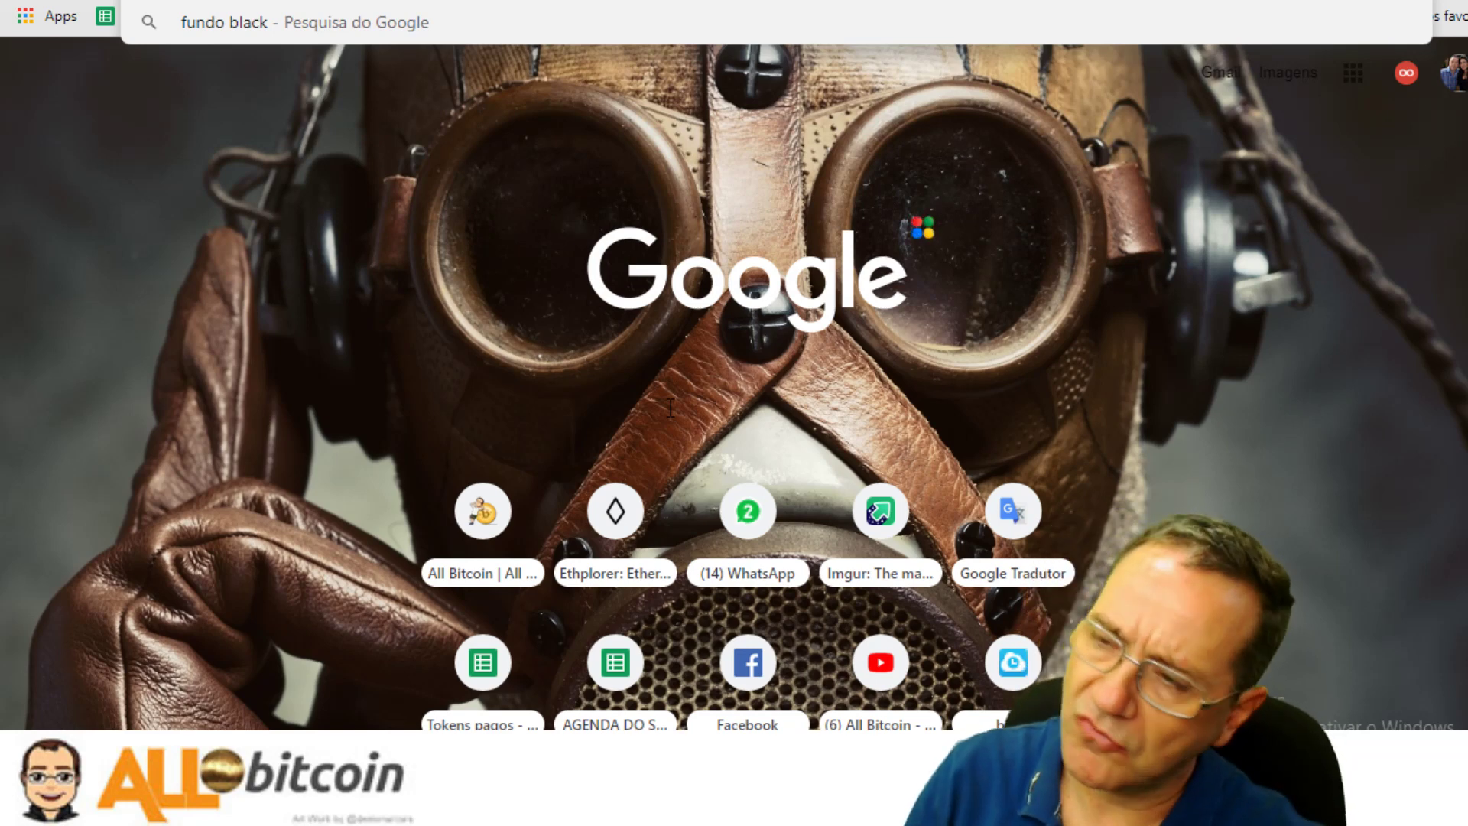
pyautogui.press('Return')
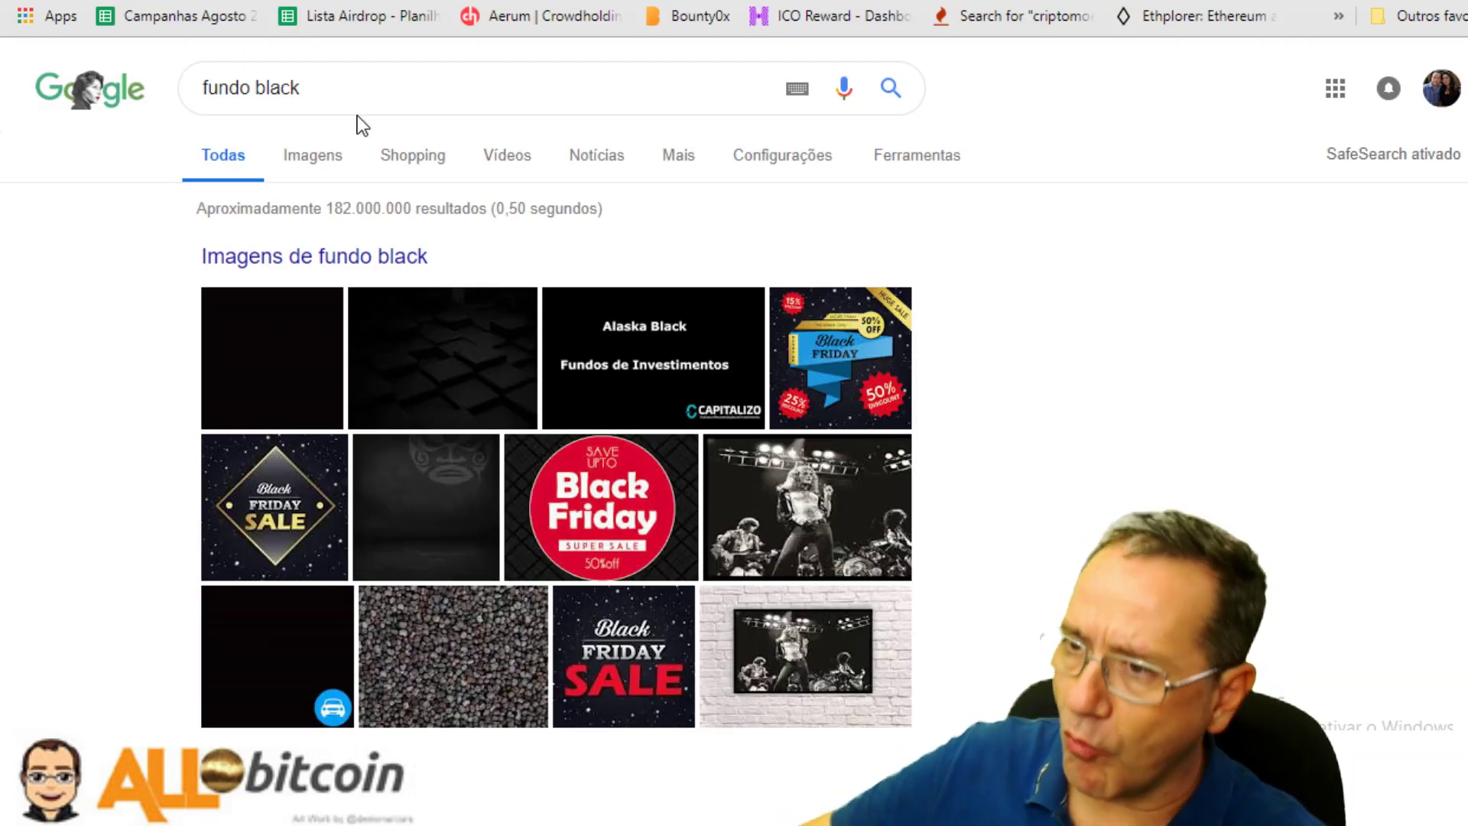
pyautogui.click(363, 176)
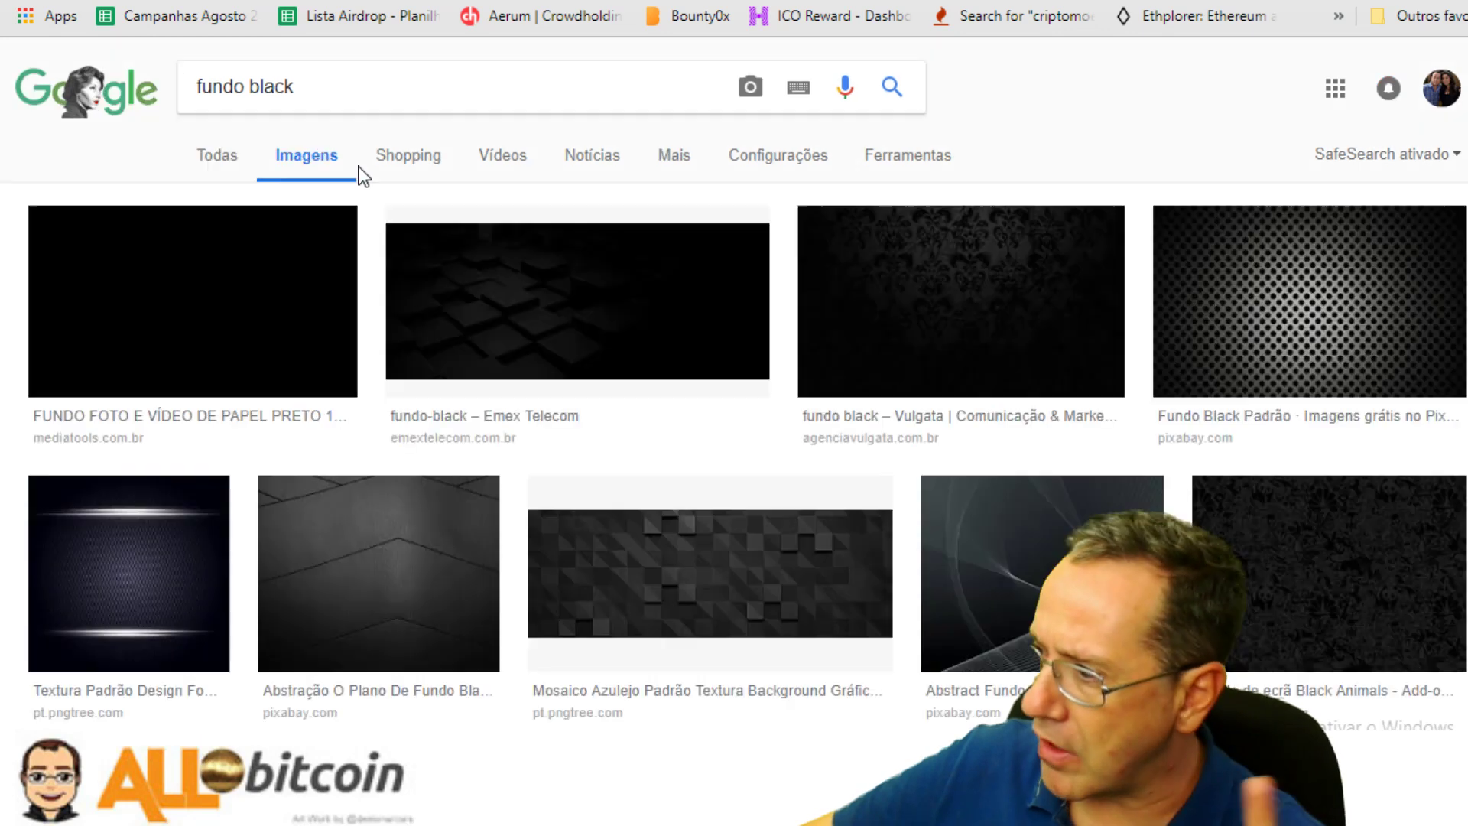
# Examine the dark background results, previewing the black wood wall texture and its related images
pyautogui.scroll(-2, 764, 405)
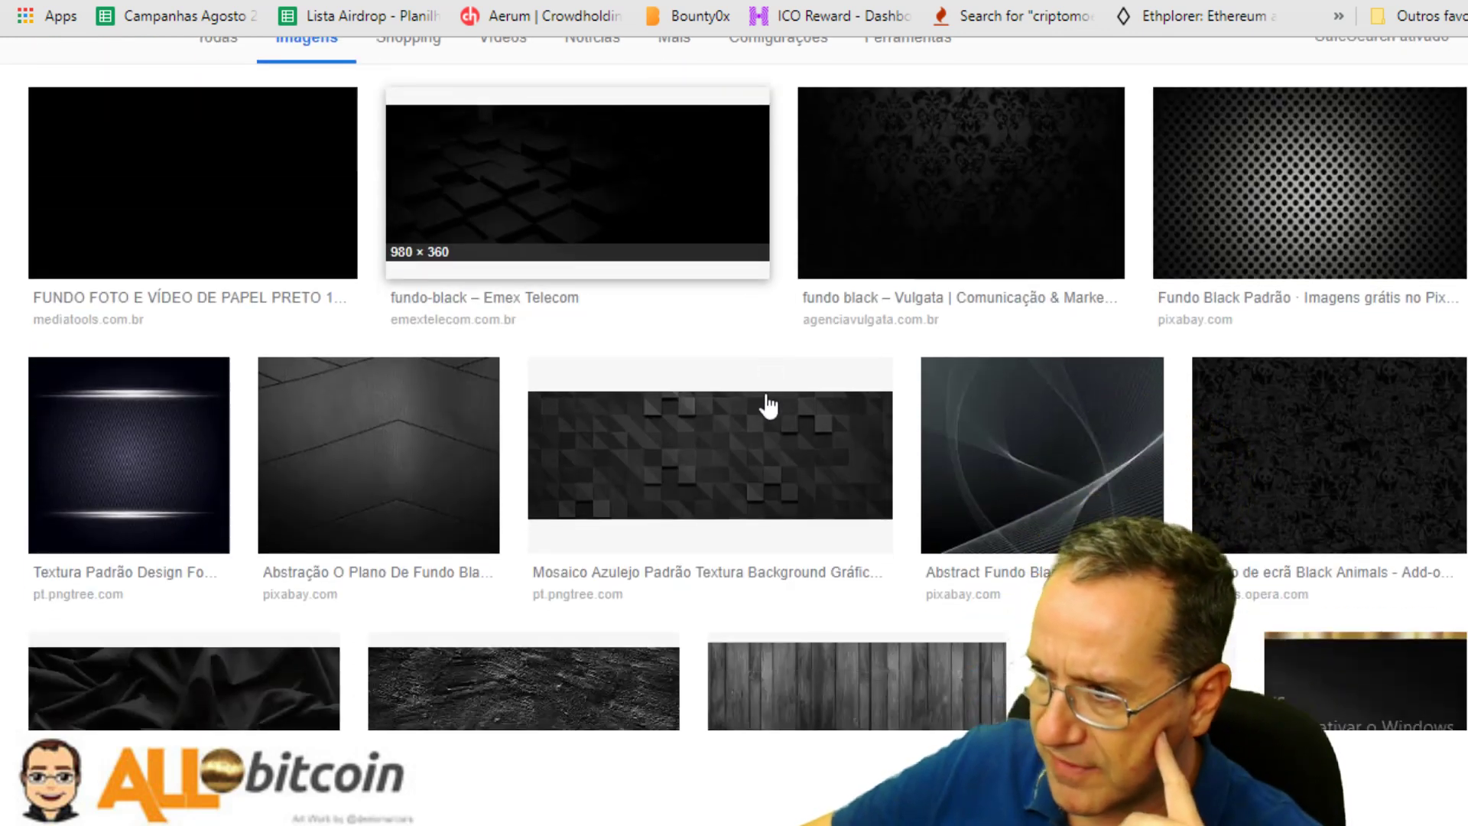
pyautogui.scroll(-5, 692, 466)
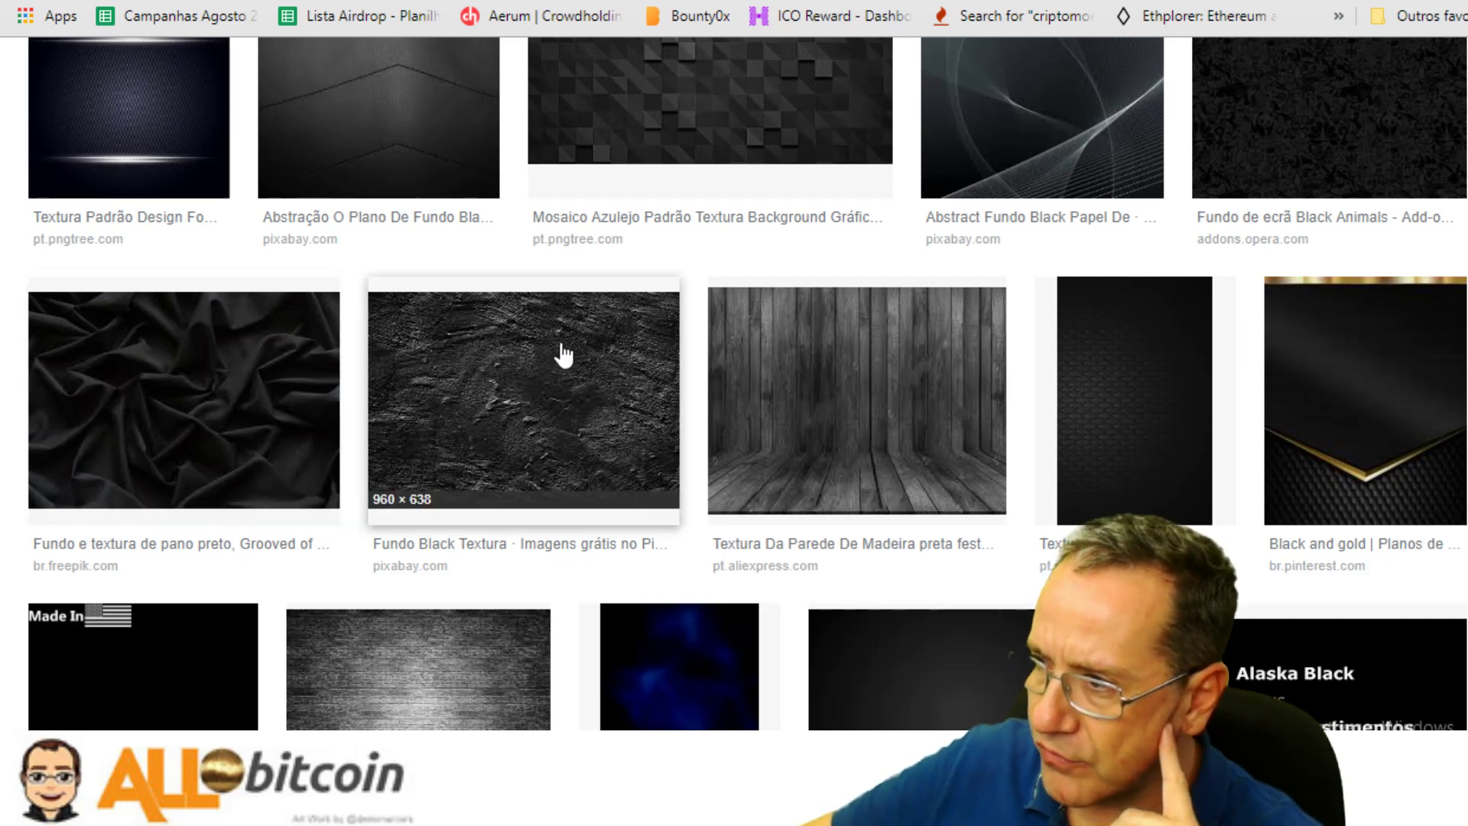
pyautogui.click(885, 410)
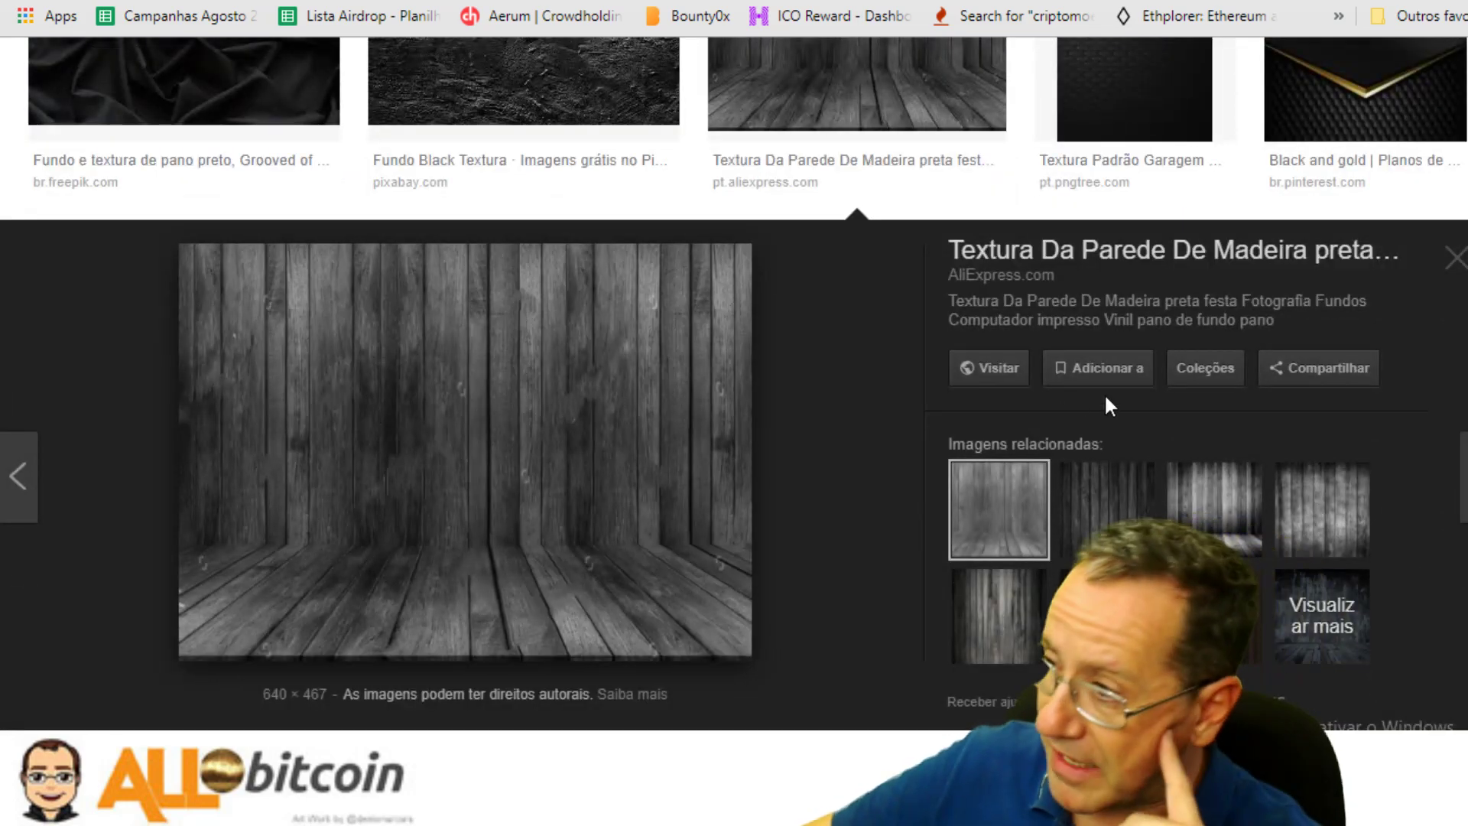
pyautogui.click(1106, 505)
pyautogui.click(1213, 509)
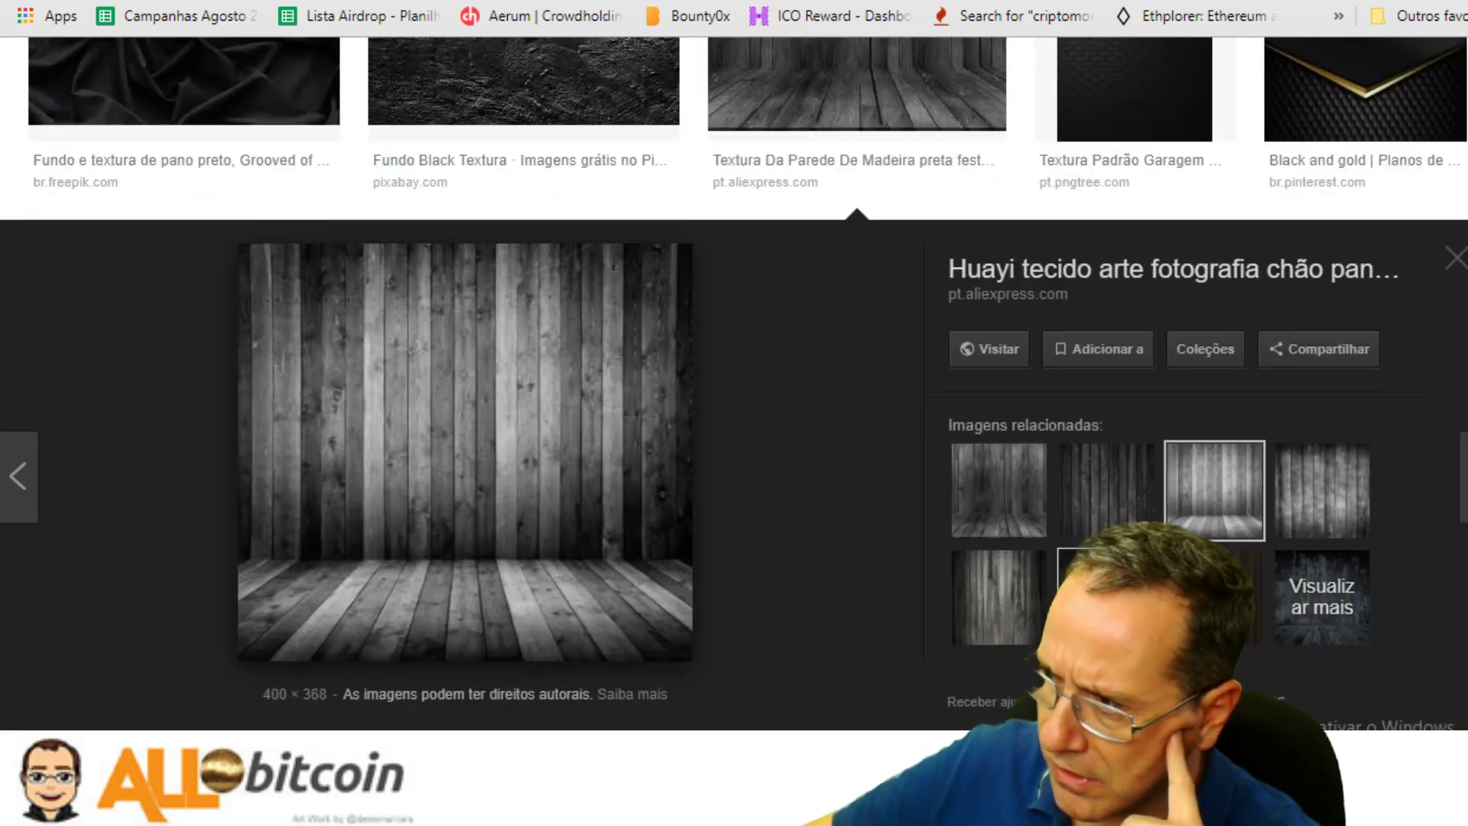
pyautogui.click(978, 615)
pyautogui.scroll(-8, 862, 482)
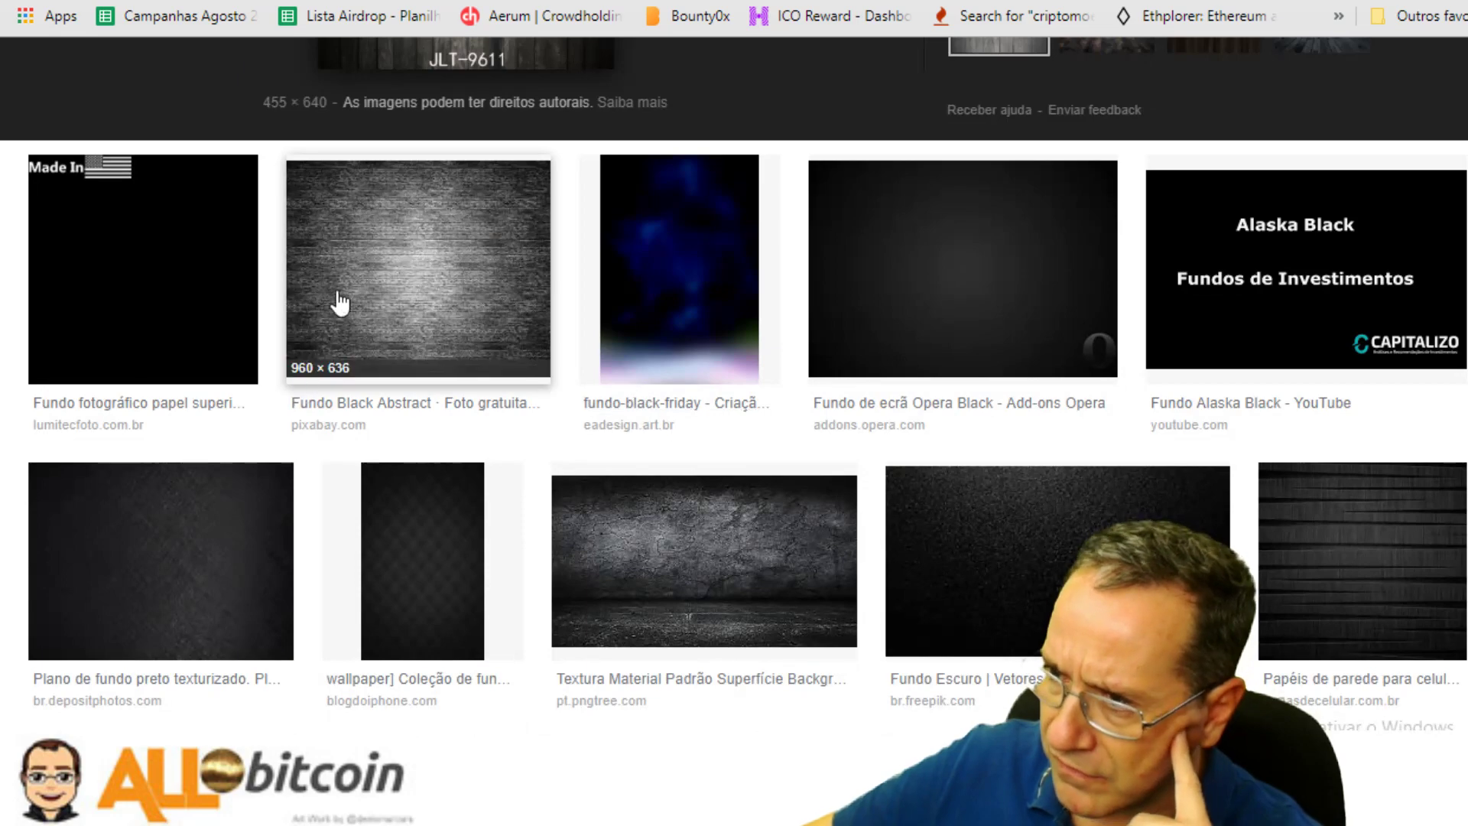
pyautogui.scroll(15, 599, 406)
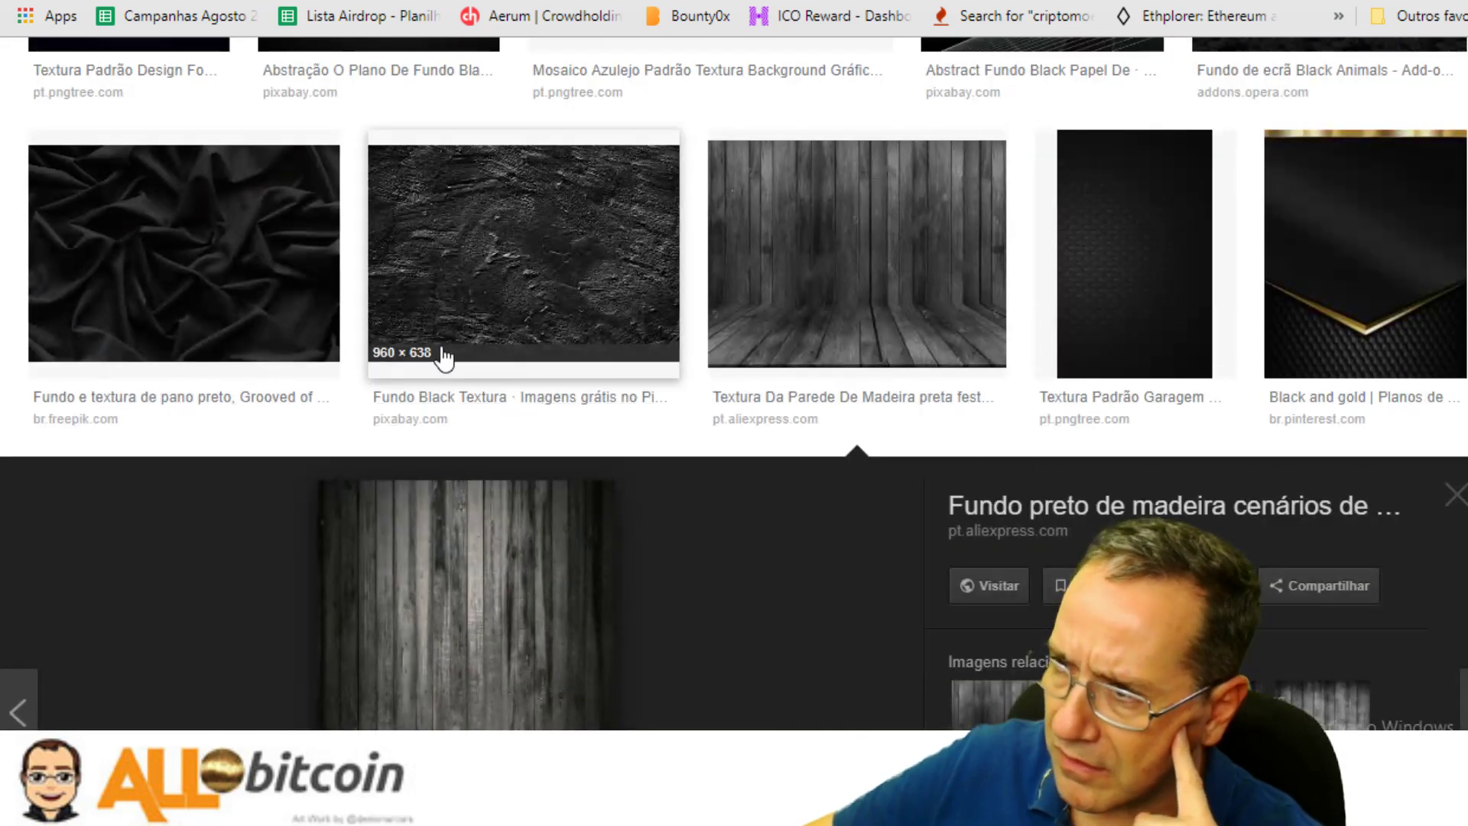
pyautogui.scroll(5, 714, 213)
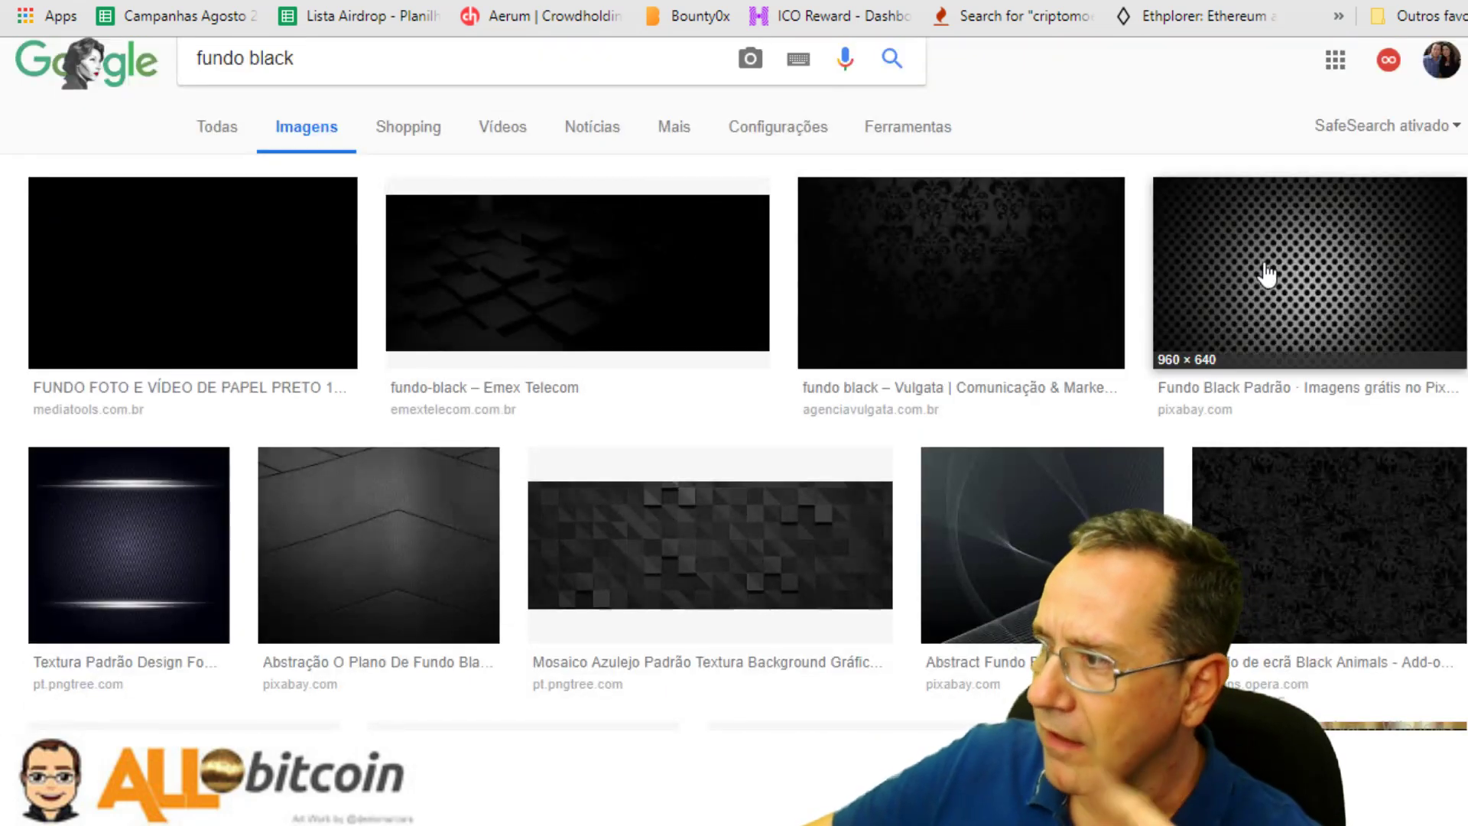
pyautogui.scroll(-3, 1216, 289)
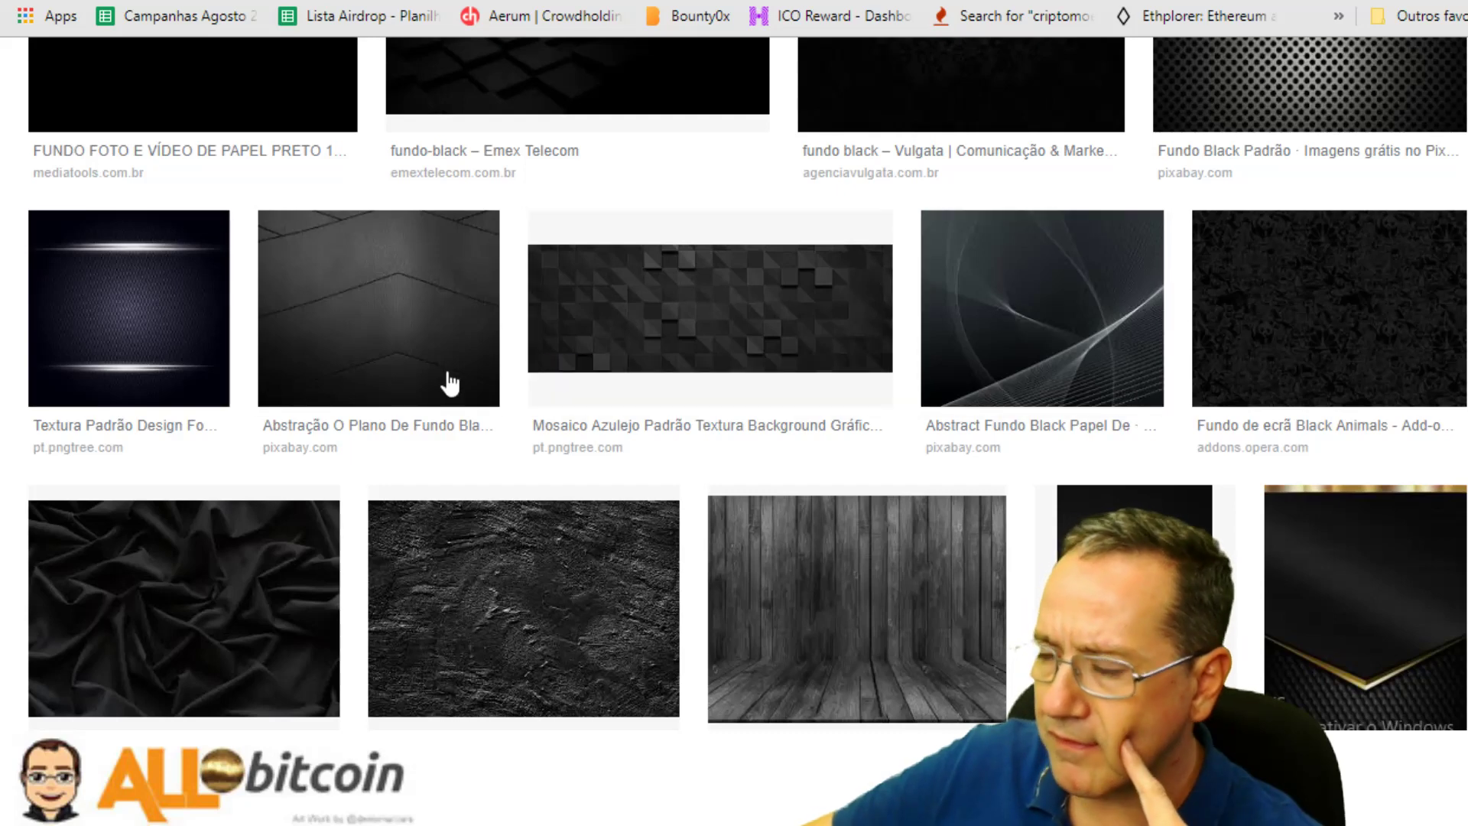
# Copy the 960 × 638 "Fundo Black Textura" image from Pixabay and paste it into the Photoshop document beneath the dashed rectangle
pyautogui.click(572, 624)
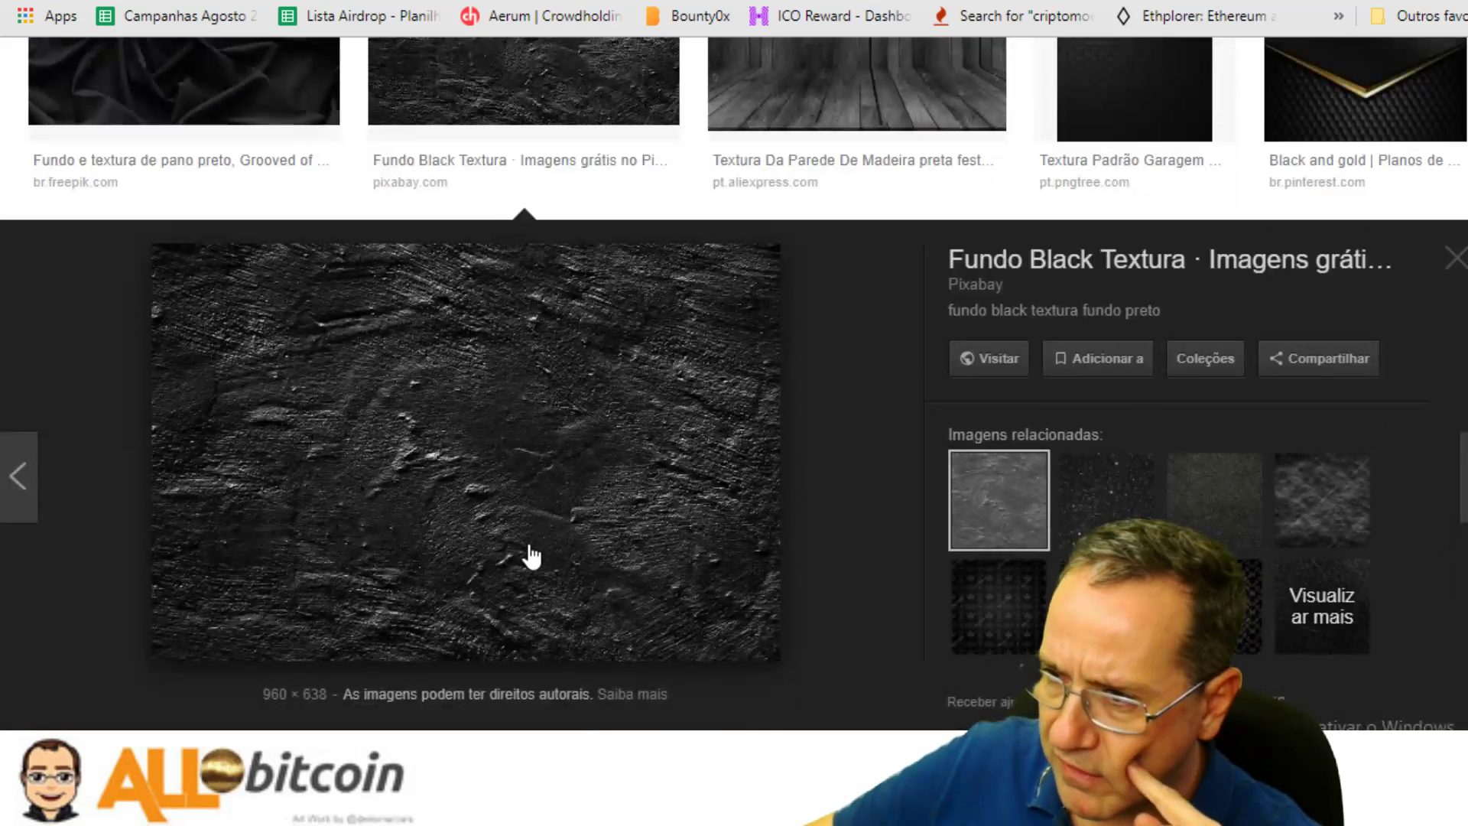
pyautogui.rightClick(499, 353)
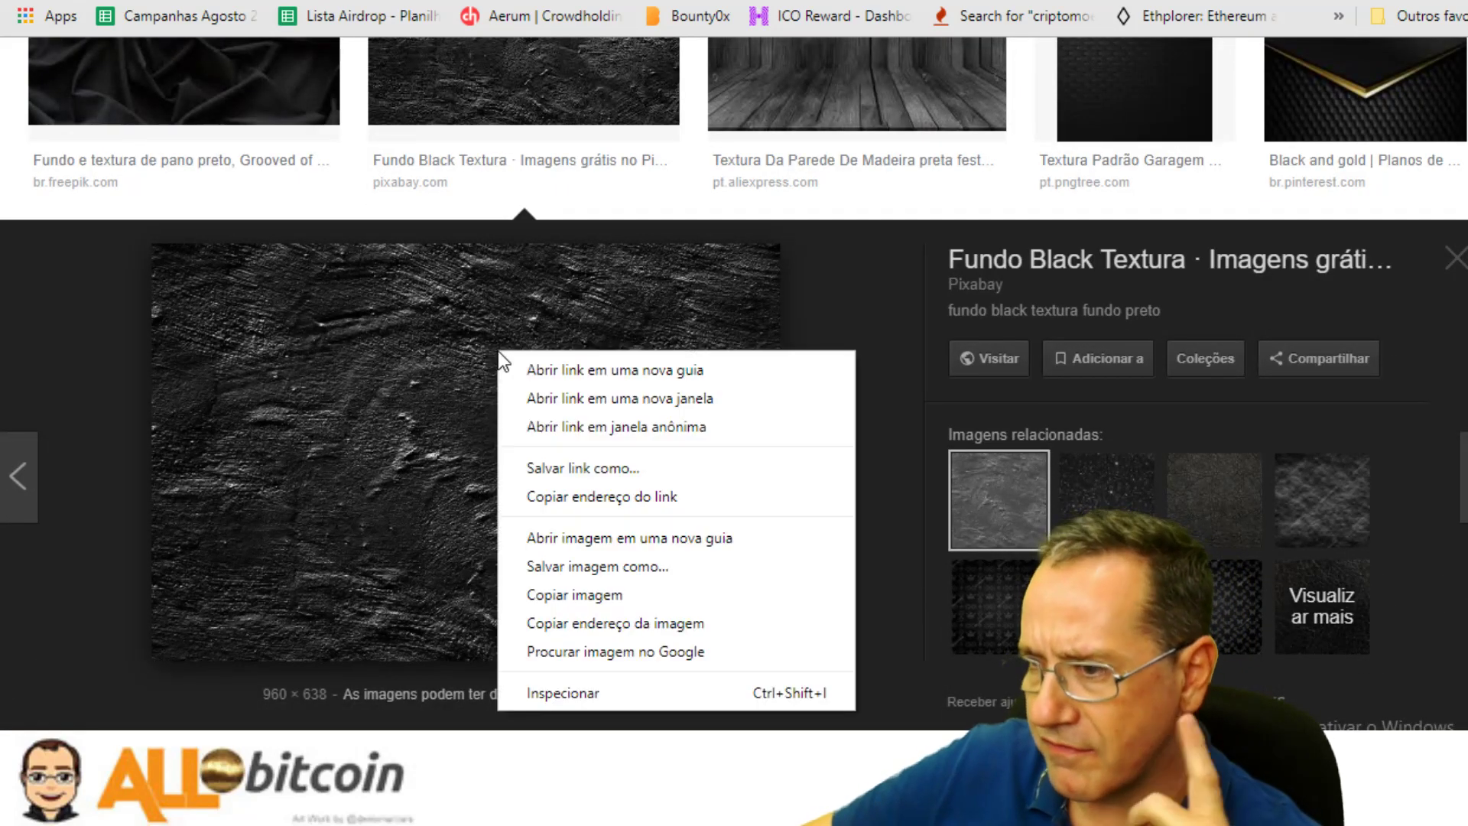
pyautogui.click(563, 595)
pyautogui.hotkey('alt', 'Tab')
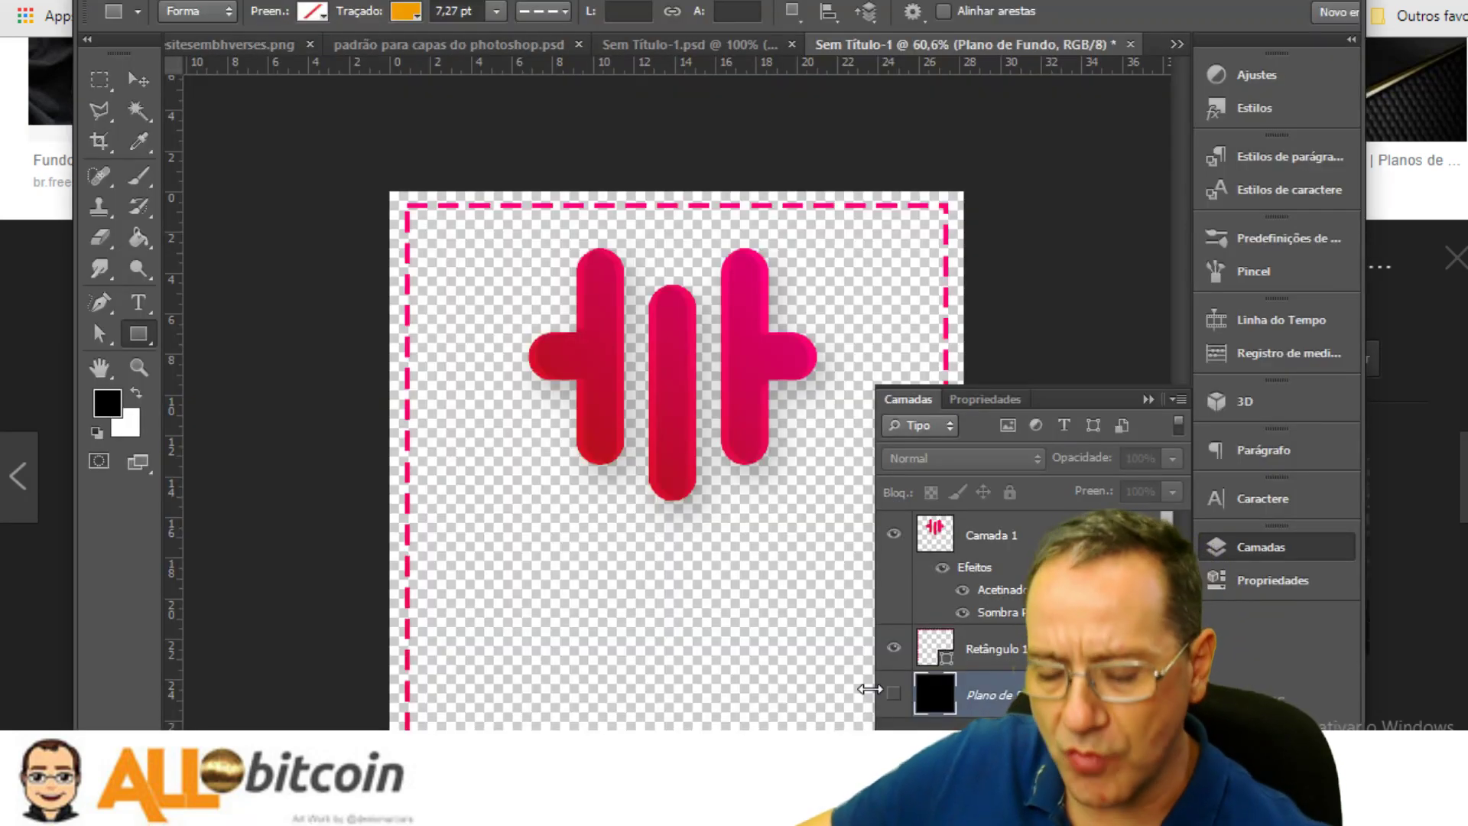
pyautogui.hotkey('ctrl', 'v')
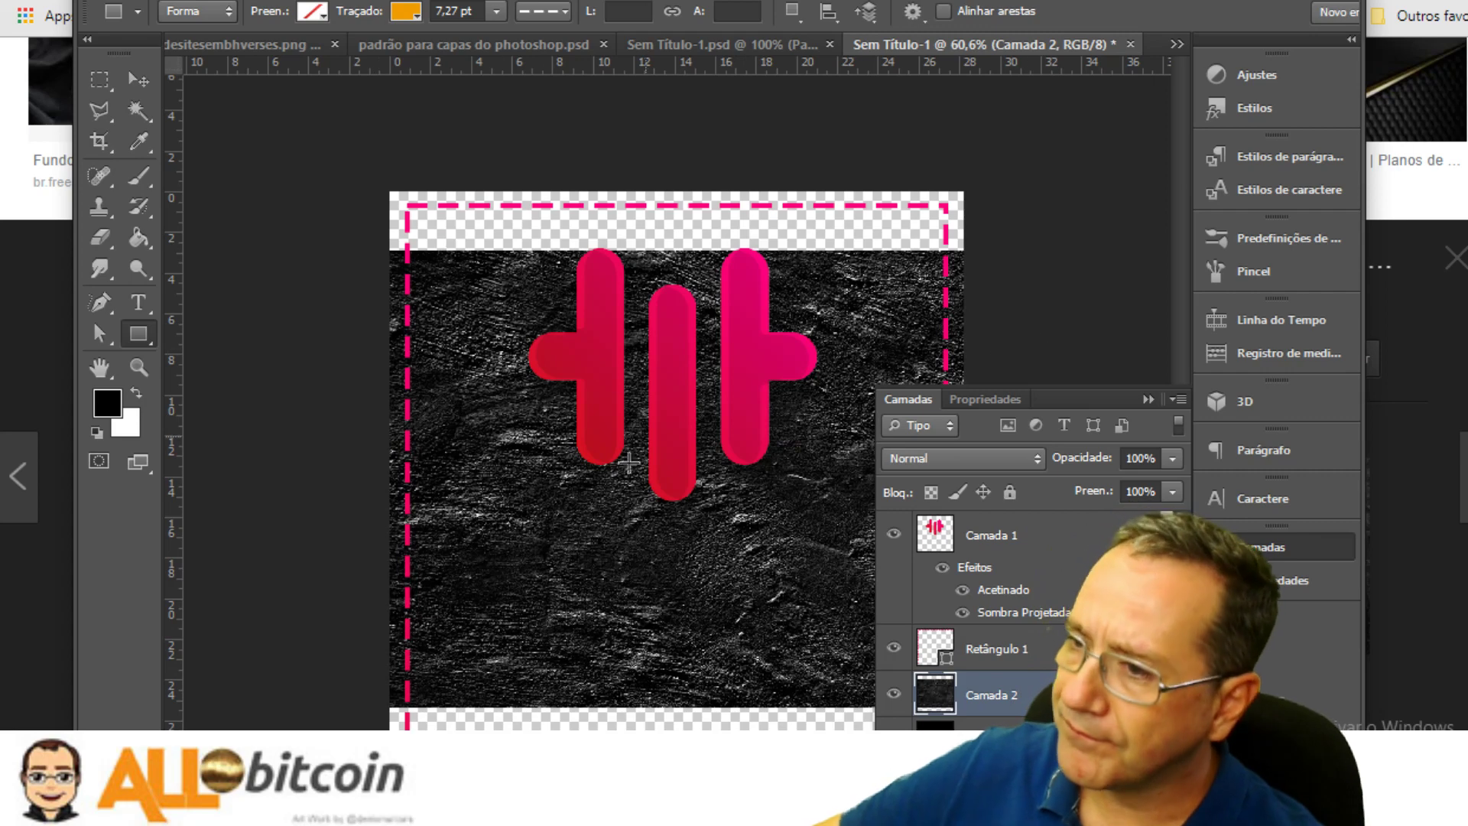
# Reposition the pasted texture, scale it to about 135.5% so it covers the canvas, and apply the transformation
pyautogui.click(138, 79)
pyautogui.moveTo(577, 640); pyautogui.dragTo(510, 715)
pyautogui.hotkey('ctrl', 't')
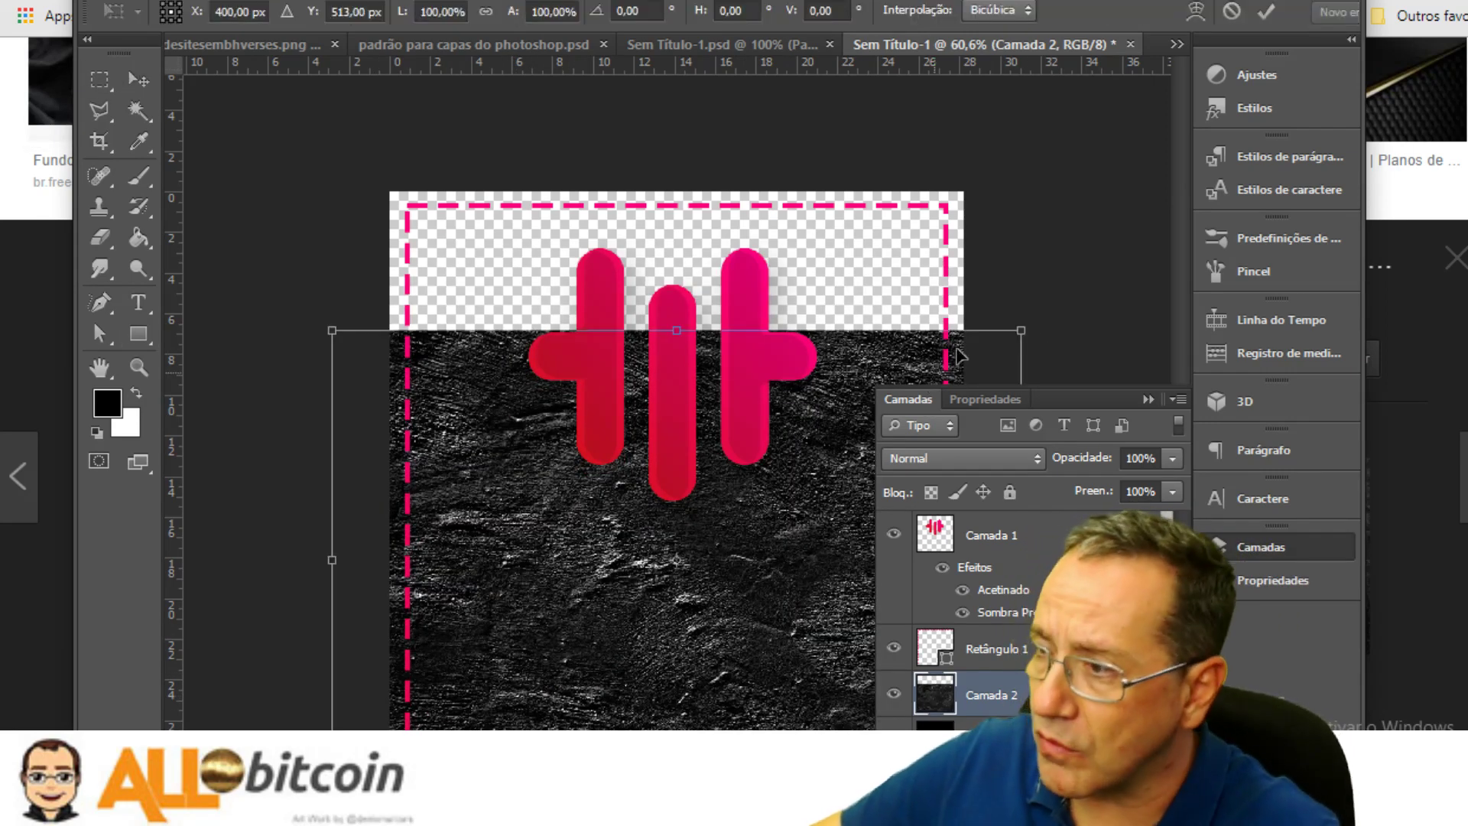
pyautogui.moveTo(1029, 327); pyautogui.dragTo(1261, 136)
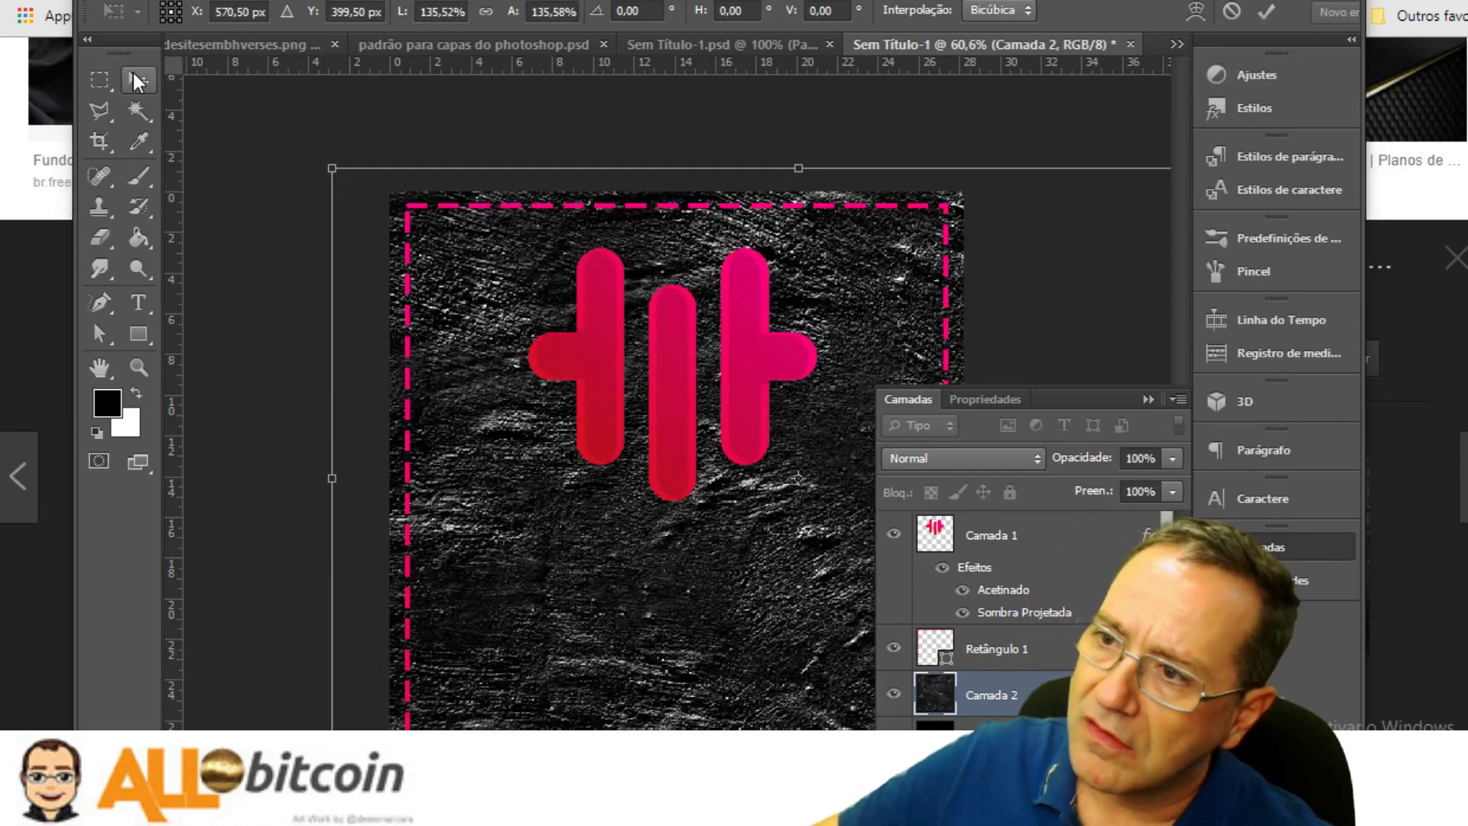
pyautogui.click(134, 74)
pyautogui.click(641, 266)
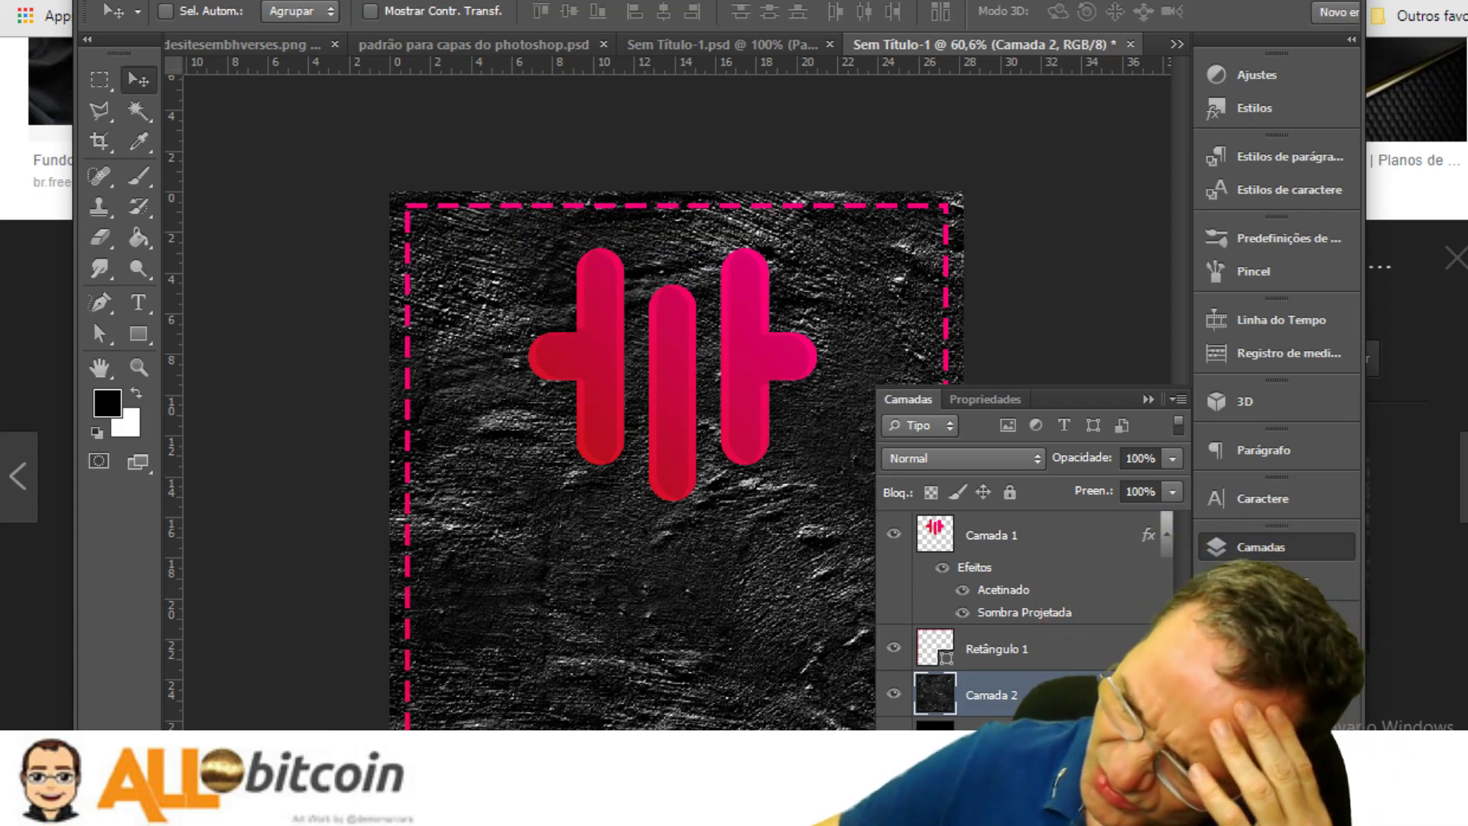
# Return to the browser and look through the image results for an alternative black background
pyautogui.click(688, 665)
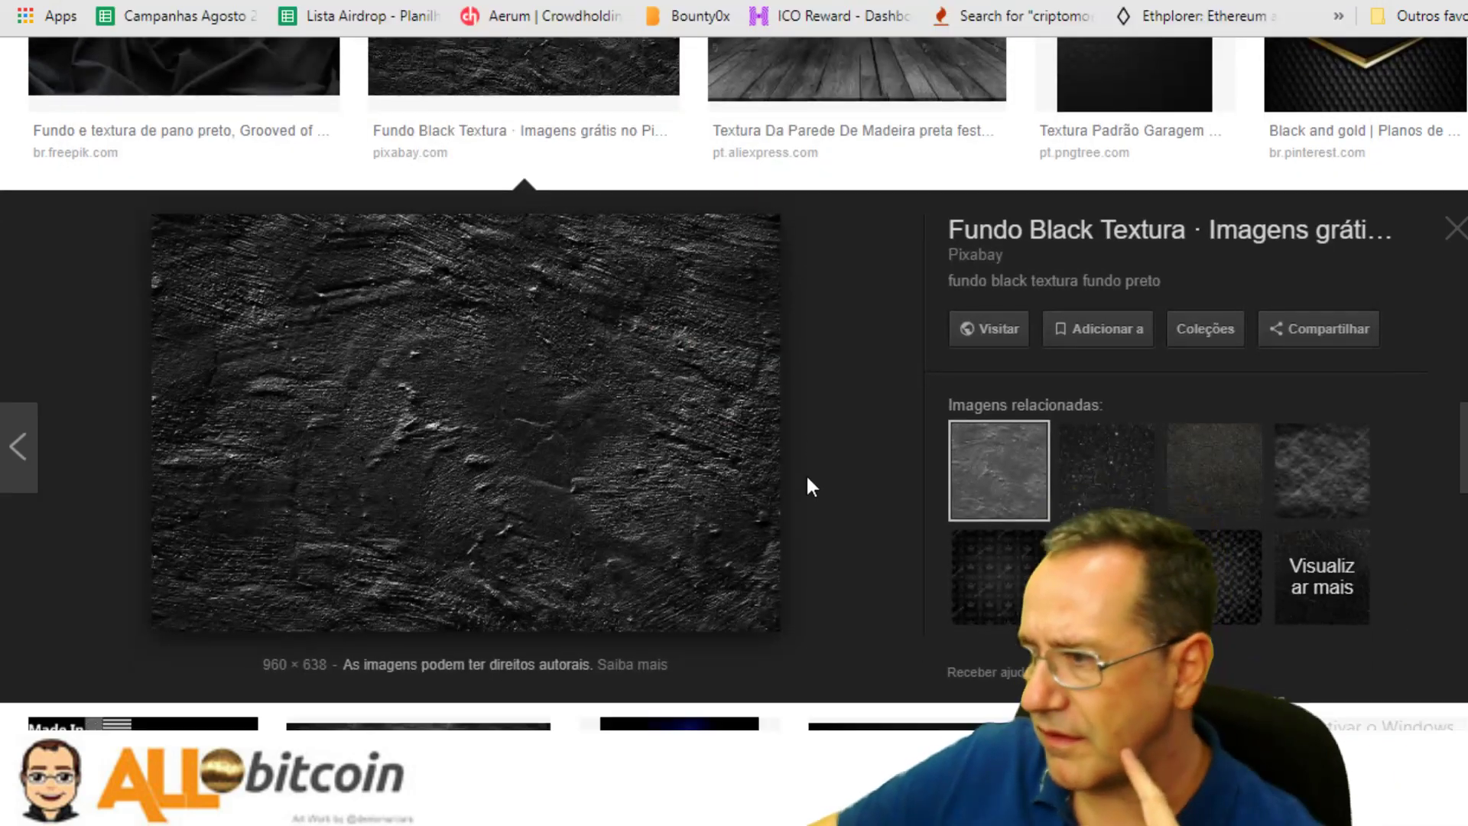
pyautogui.scroll(5, 806, 485)
pyautogui.scroll(-15, 809, 493)
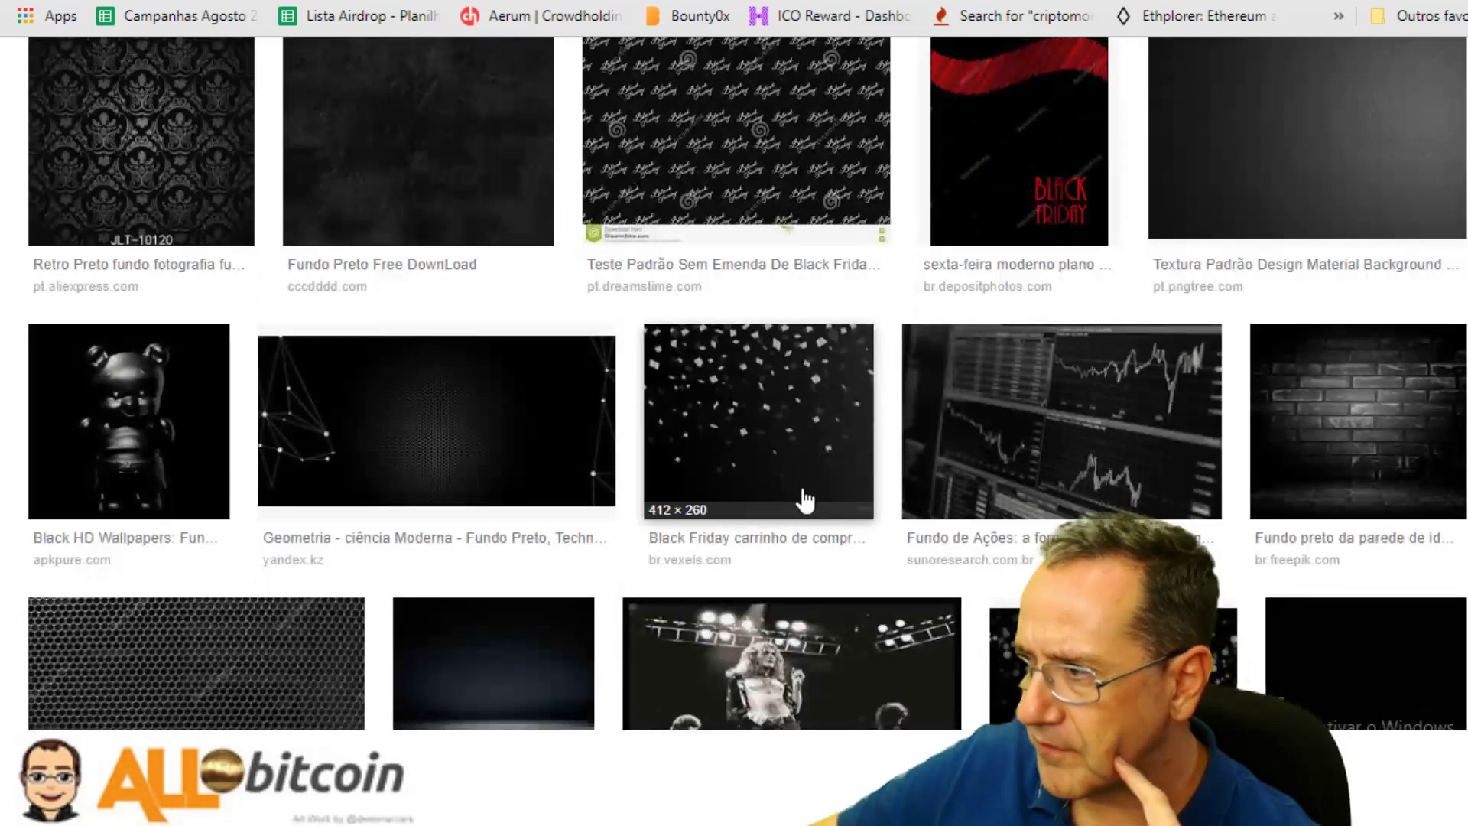
pyautogui.scroll(8, 801, 485)
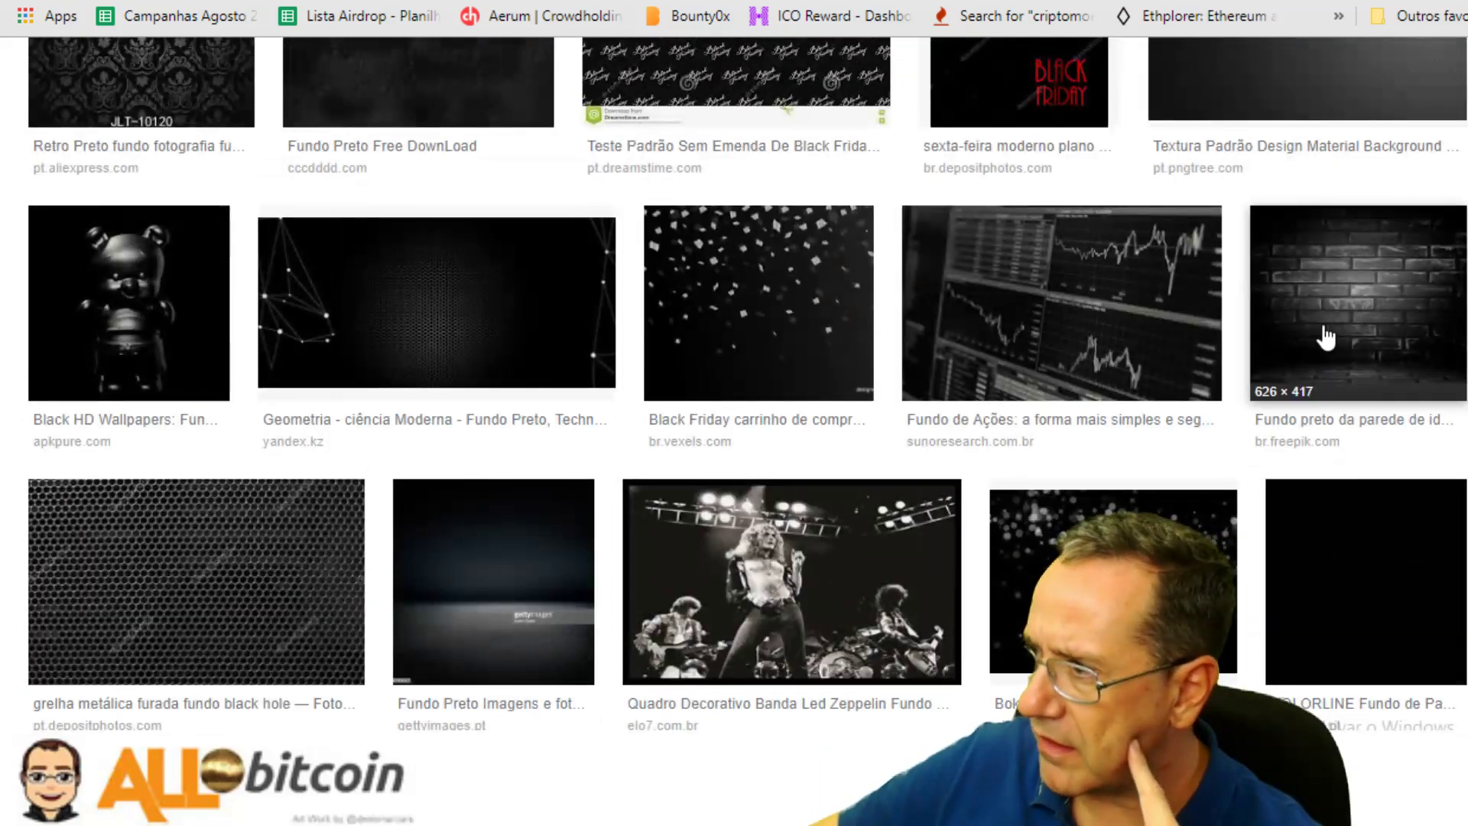
pyautogui.scroll(10, 748, 382)
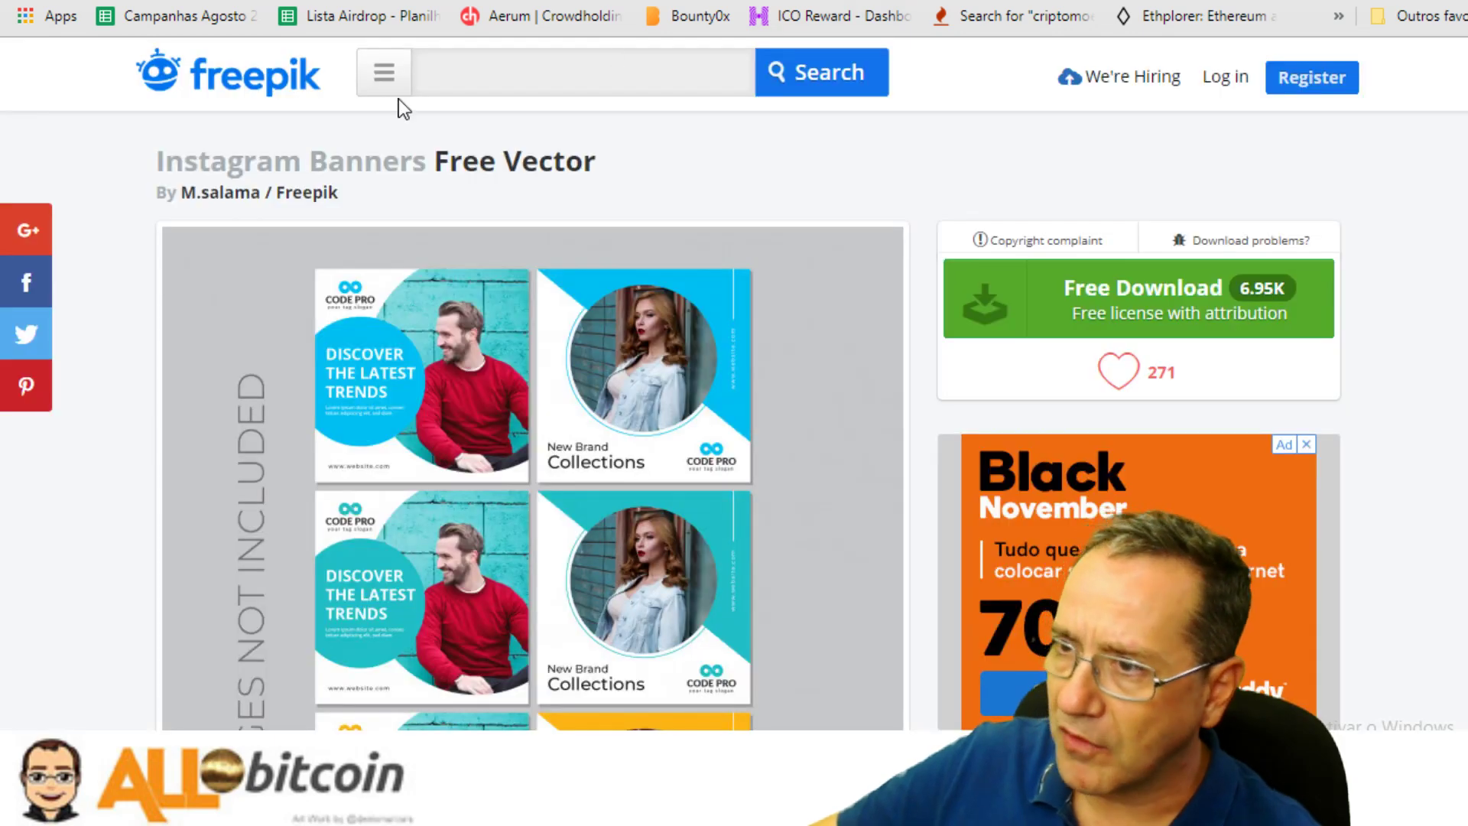
# Search Freepik for "background black" and view the "Striped black background" free vector's page
pyautogui.click(548, 76)
pyautogui.write('backgr')
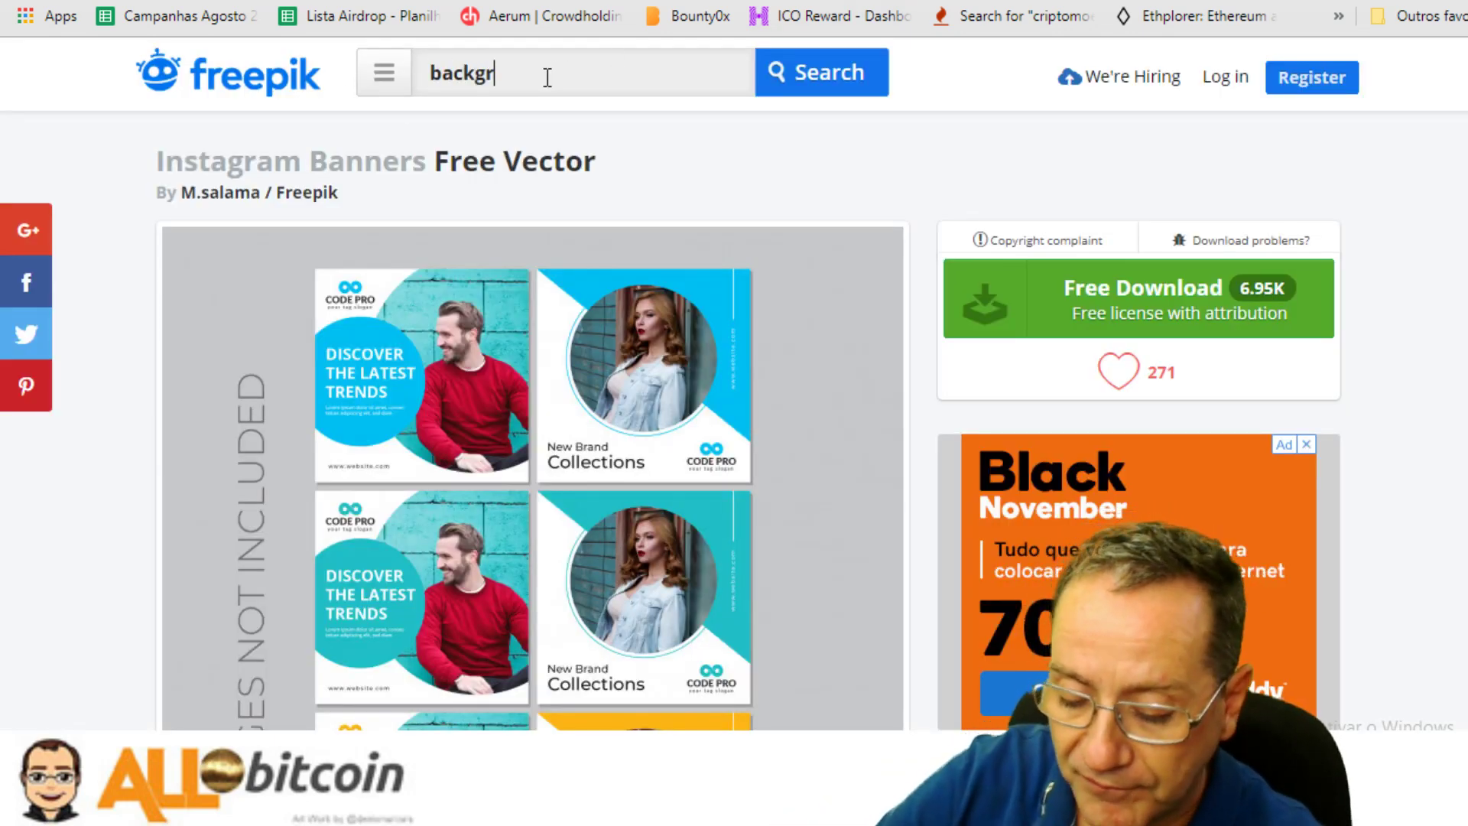
pyautogui.write('ound')
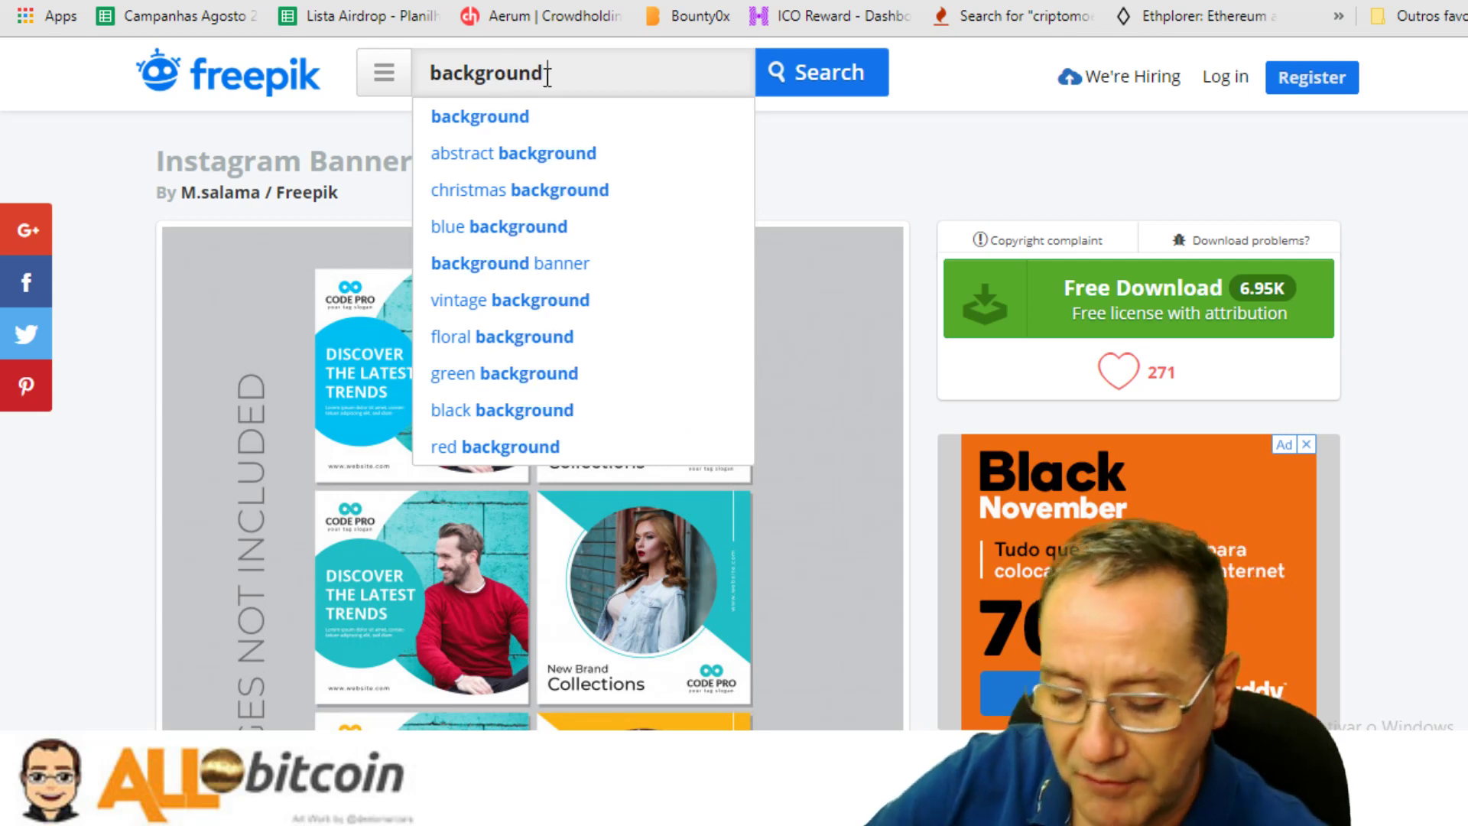
pyautogui.write(' black')
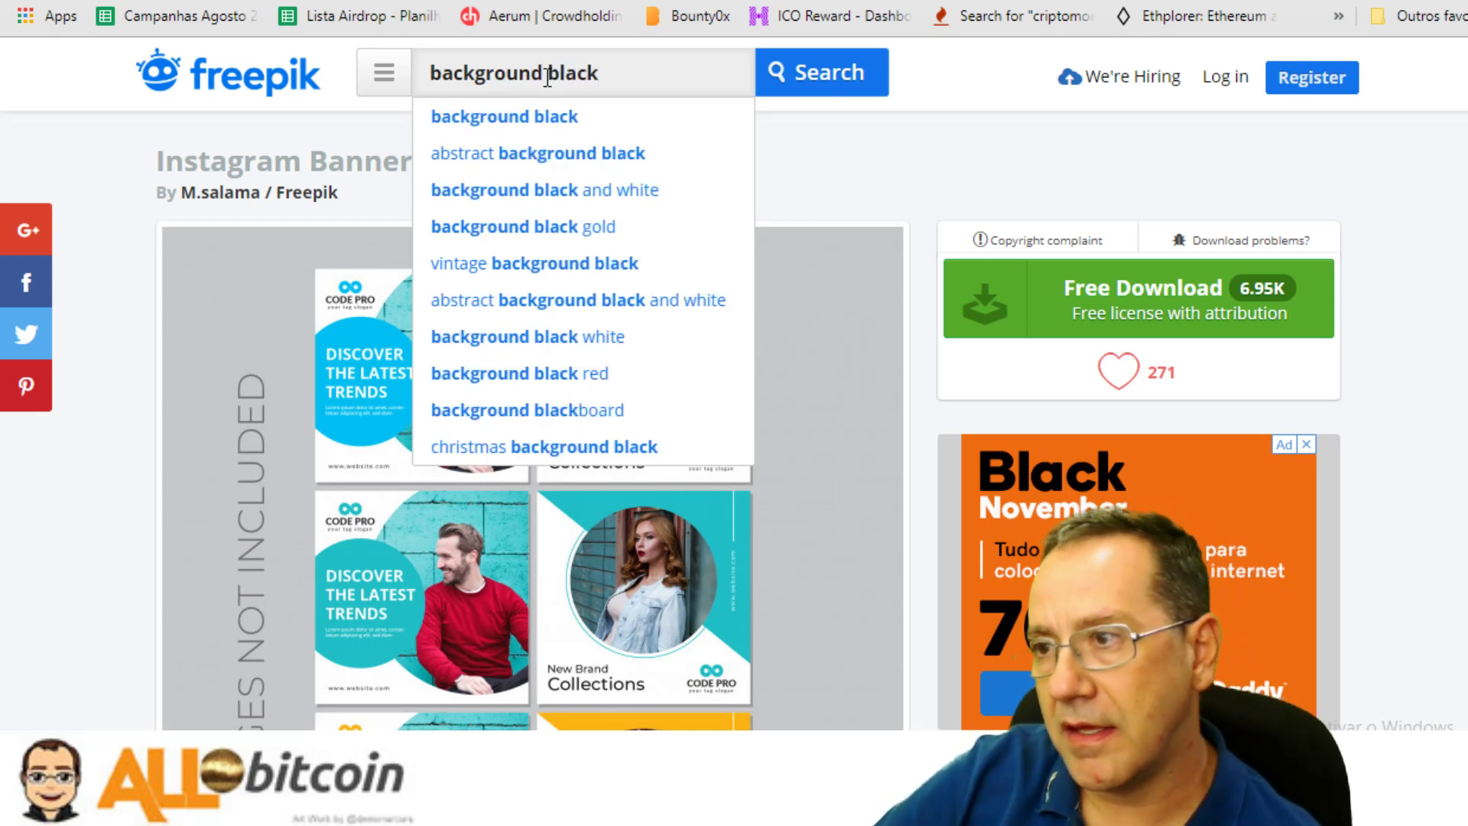
pyautogui.click(813, 69)
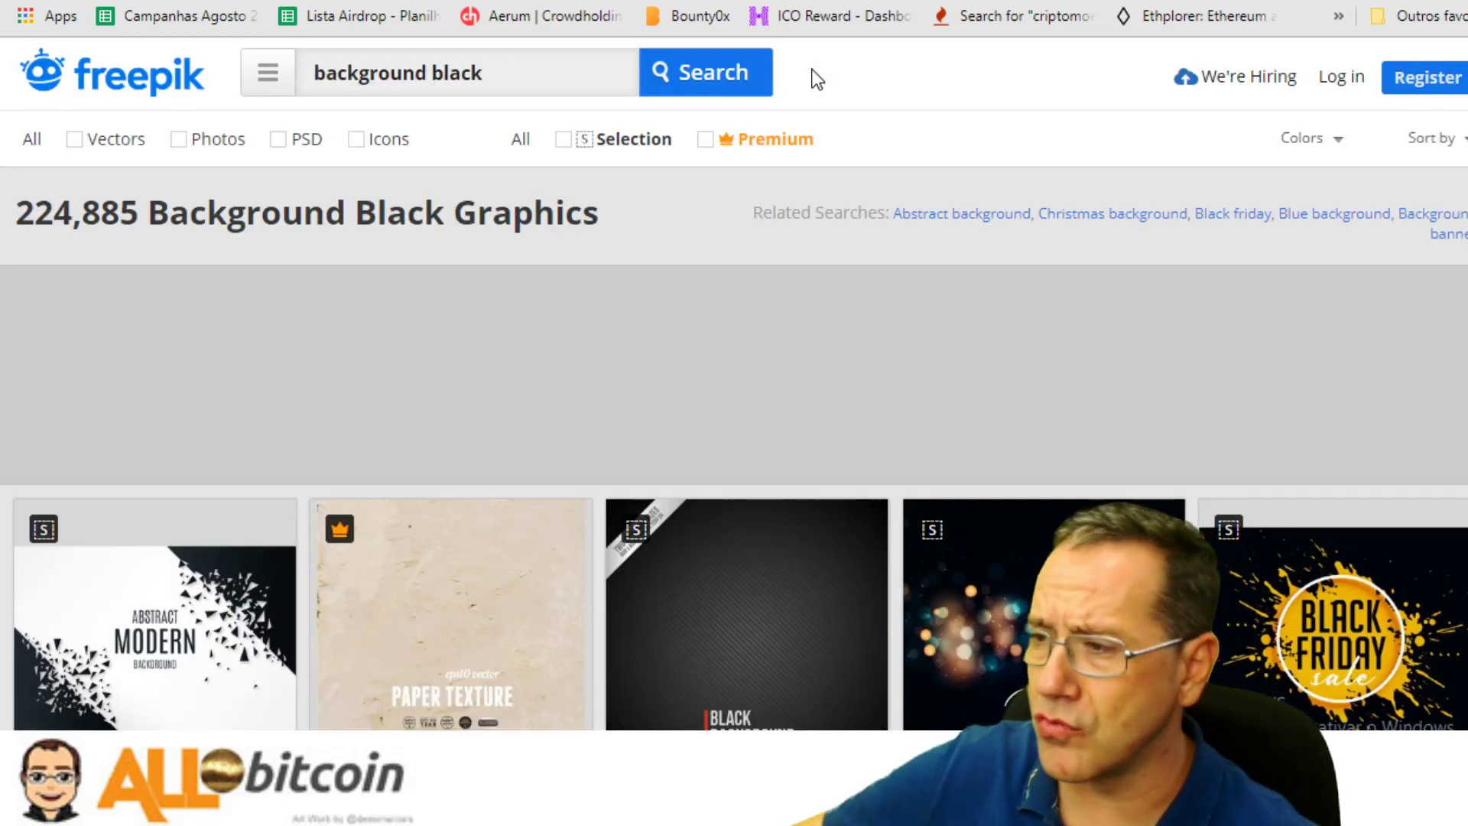
pyautogui.scroll(-5, 965, 410)
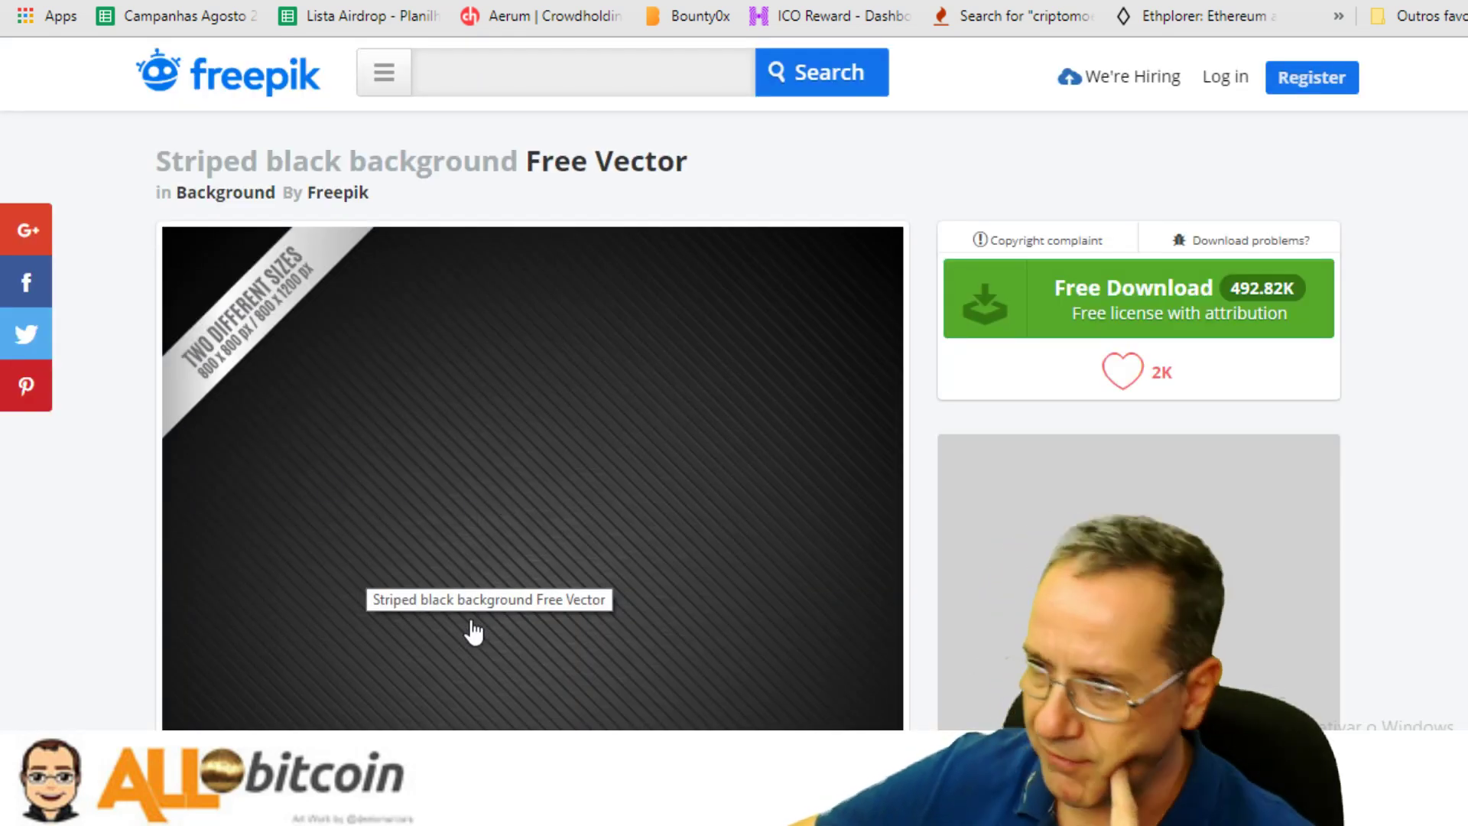
pyautogui.scroll(-1, 527, 409)
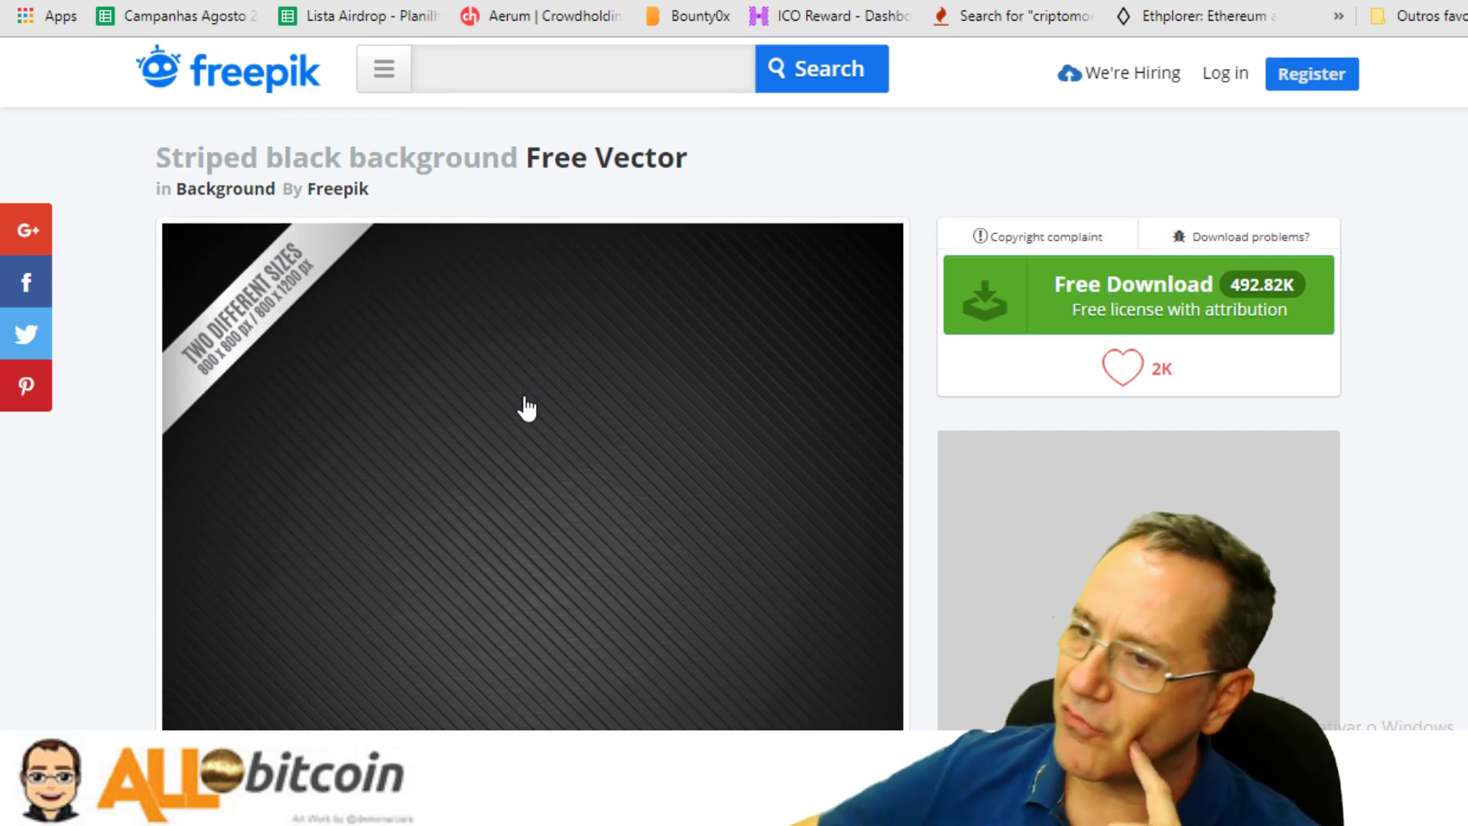
# Leave the Freepik page and search Google Images for "background black"
pyautogui.scroll(-10, 527, 409)
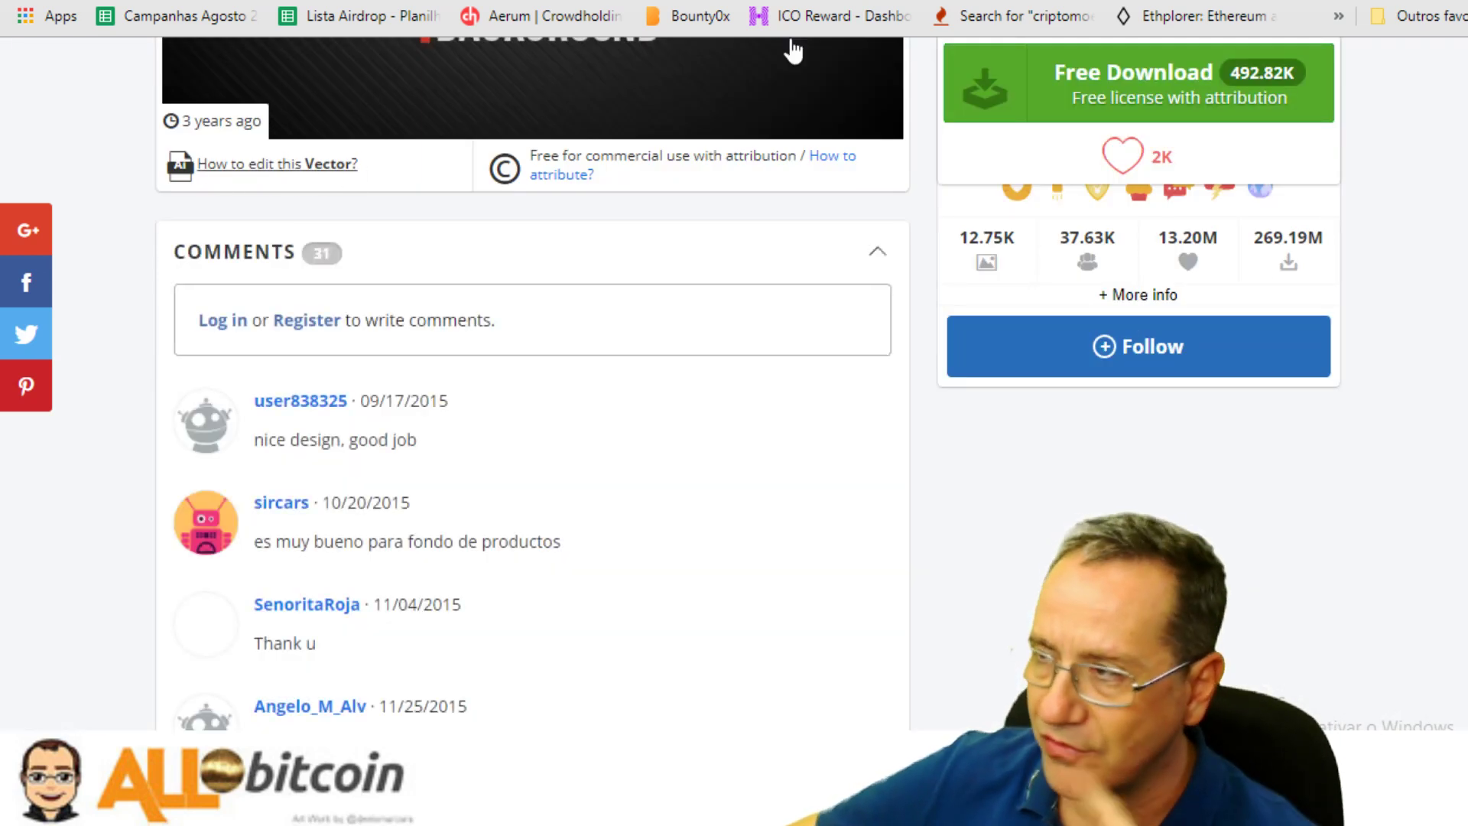
pyautogui.hotkey('alt', 'Left')
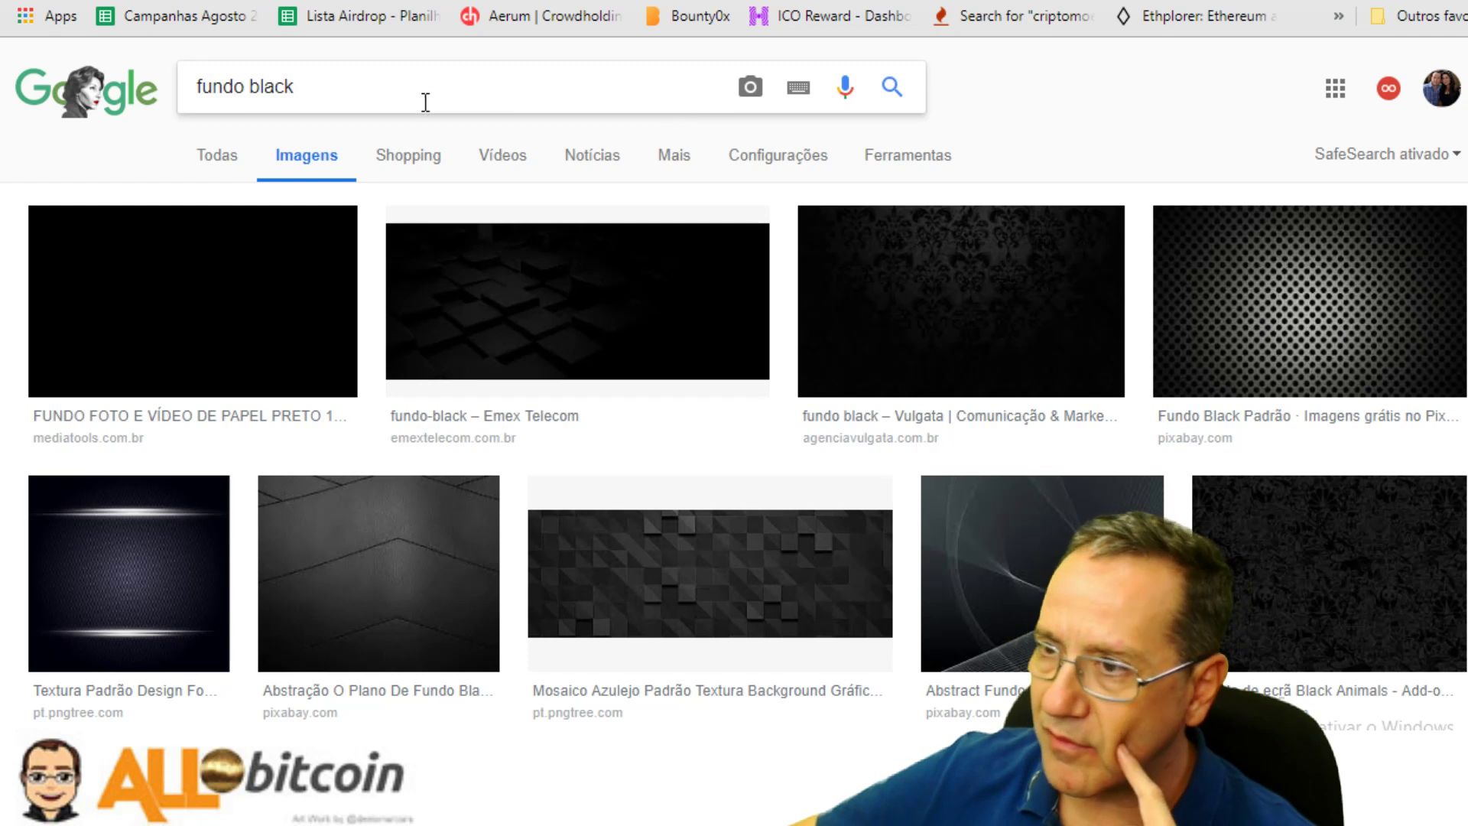
pyautogui.moveTo(425, 102); pyautogui.dragTo(111, 100)
pyautogui.write('ba')
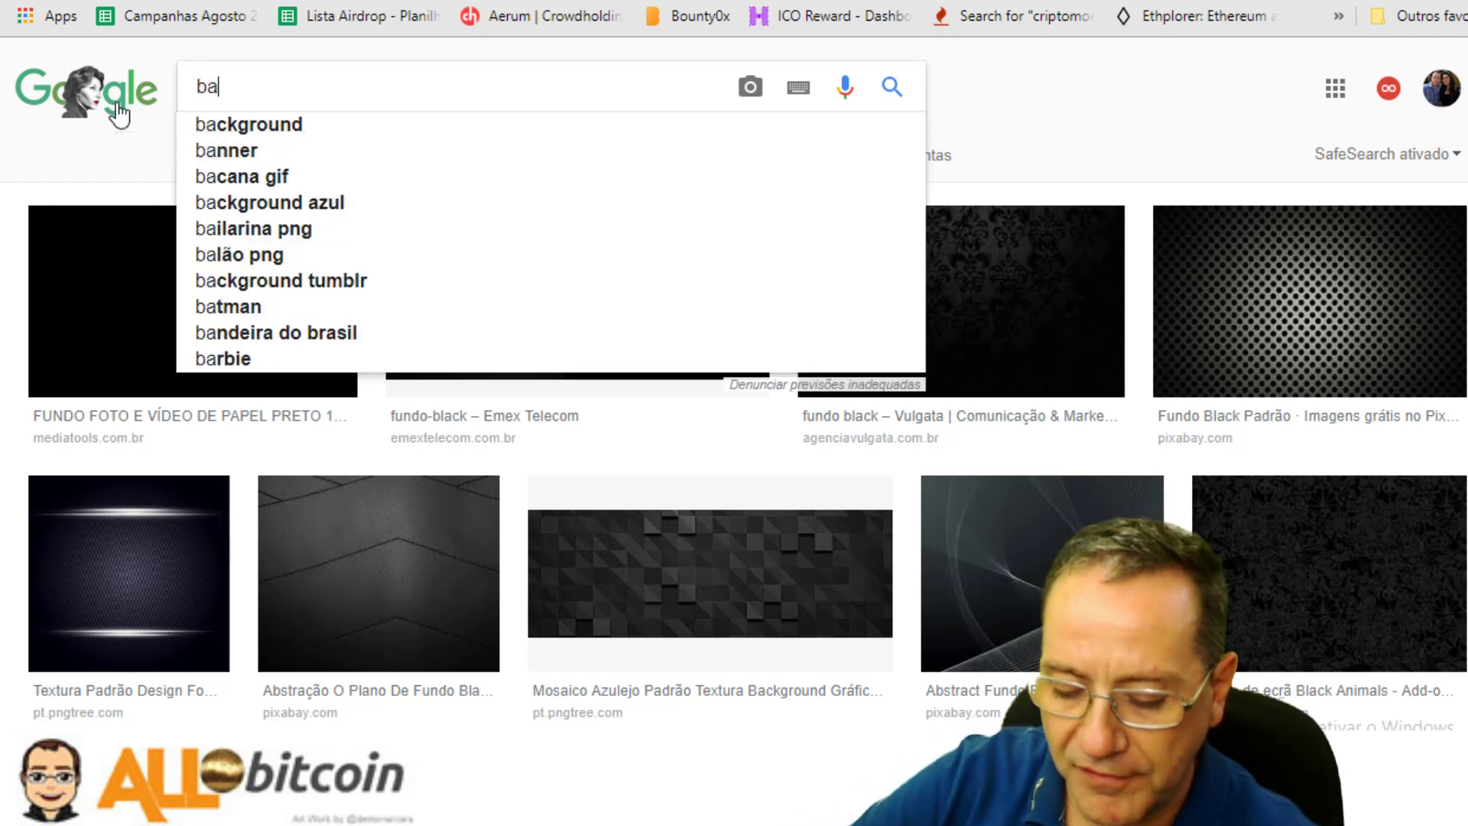
pyautogui.write('ckgroun')
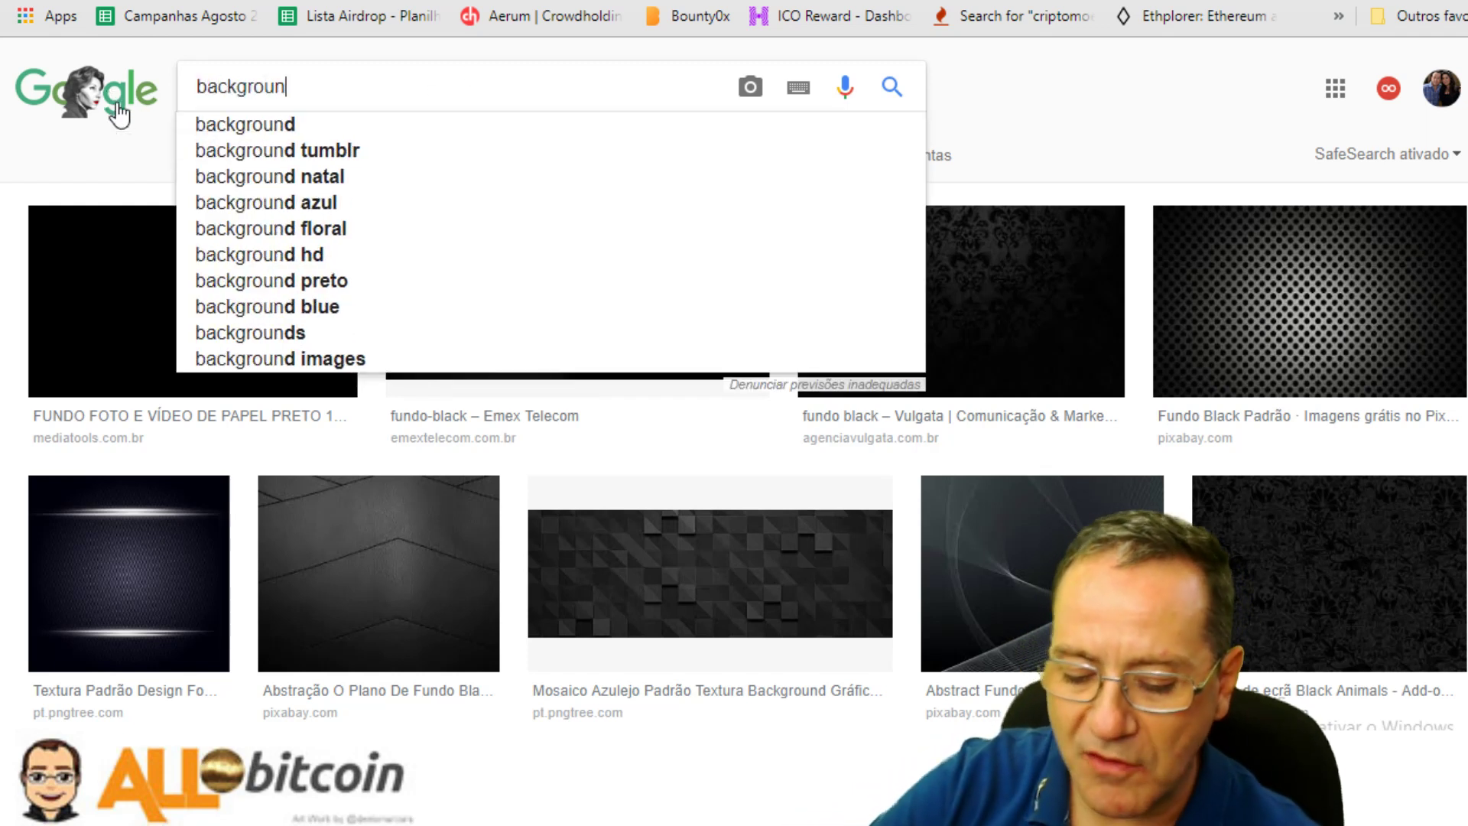
pyautogui.write('d black')
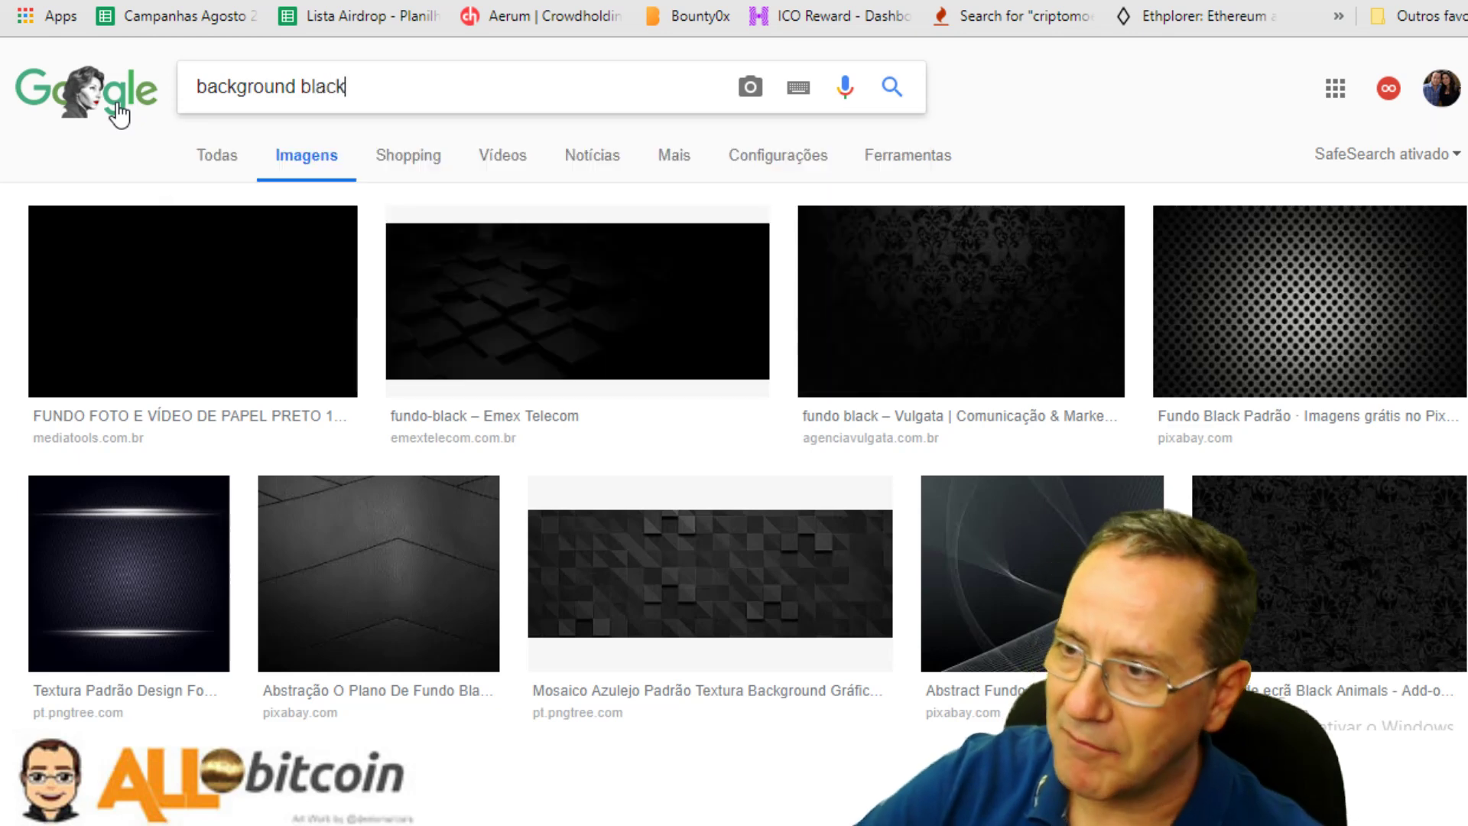
pyautogui.press('Return')
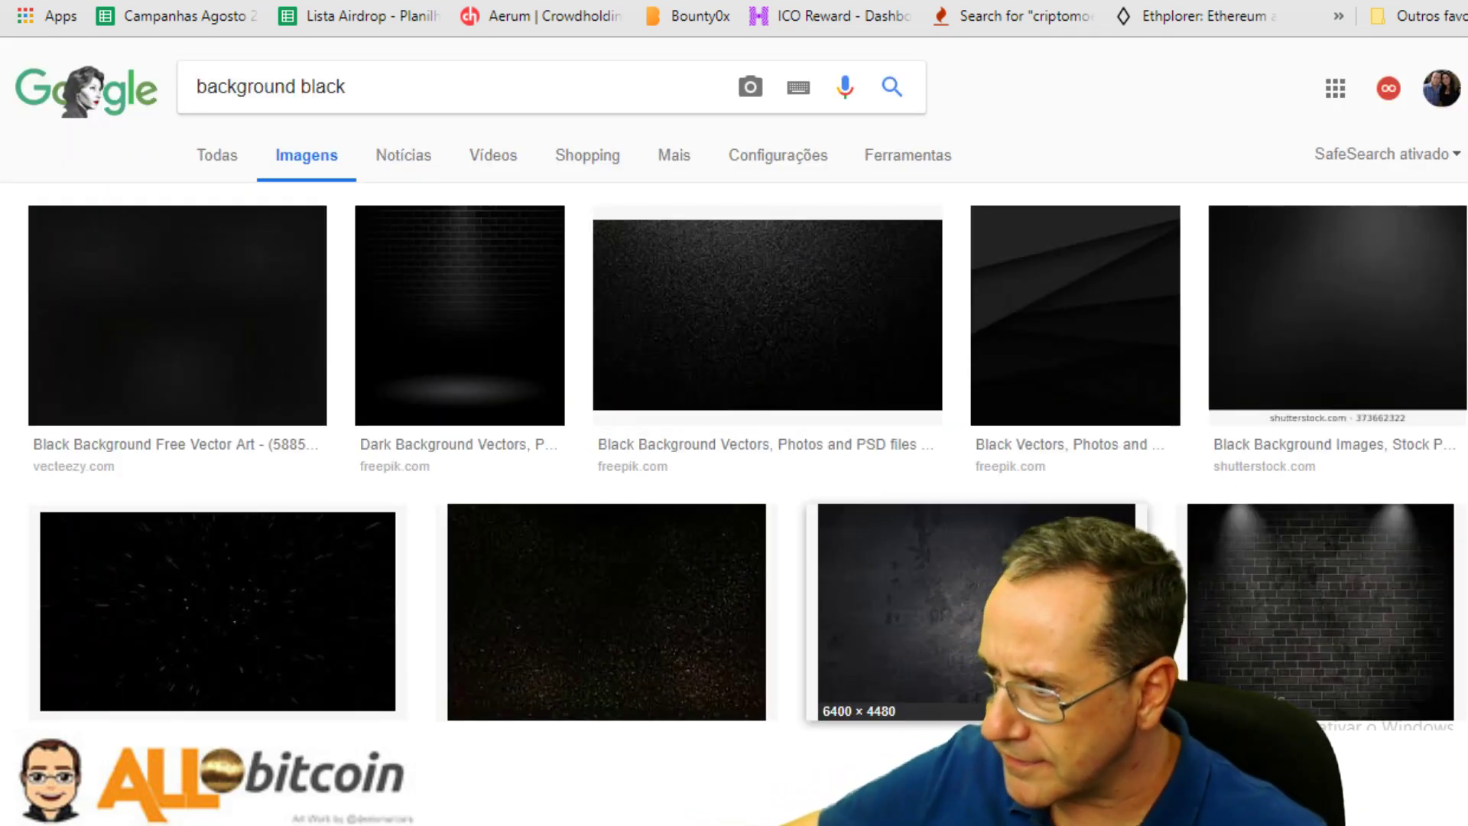
# Preview the "Rough black background" image and the related "Black scratched steel" image from Metal Graphics
pyautogui.scroll(-6, 911, 584)
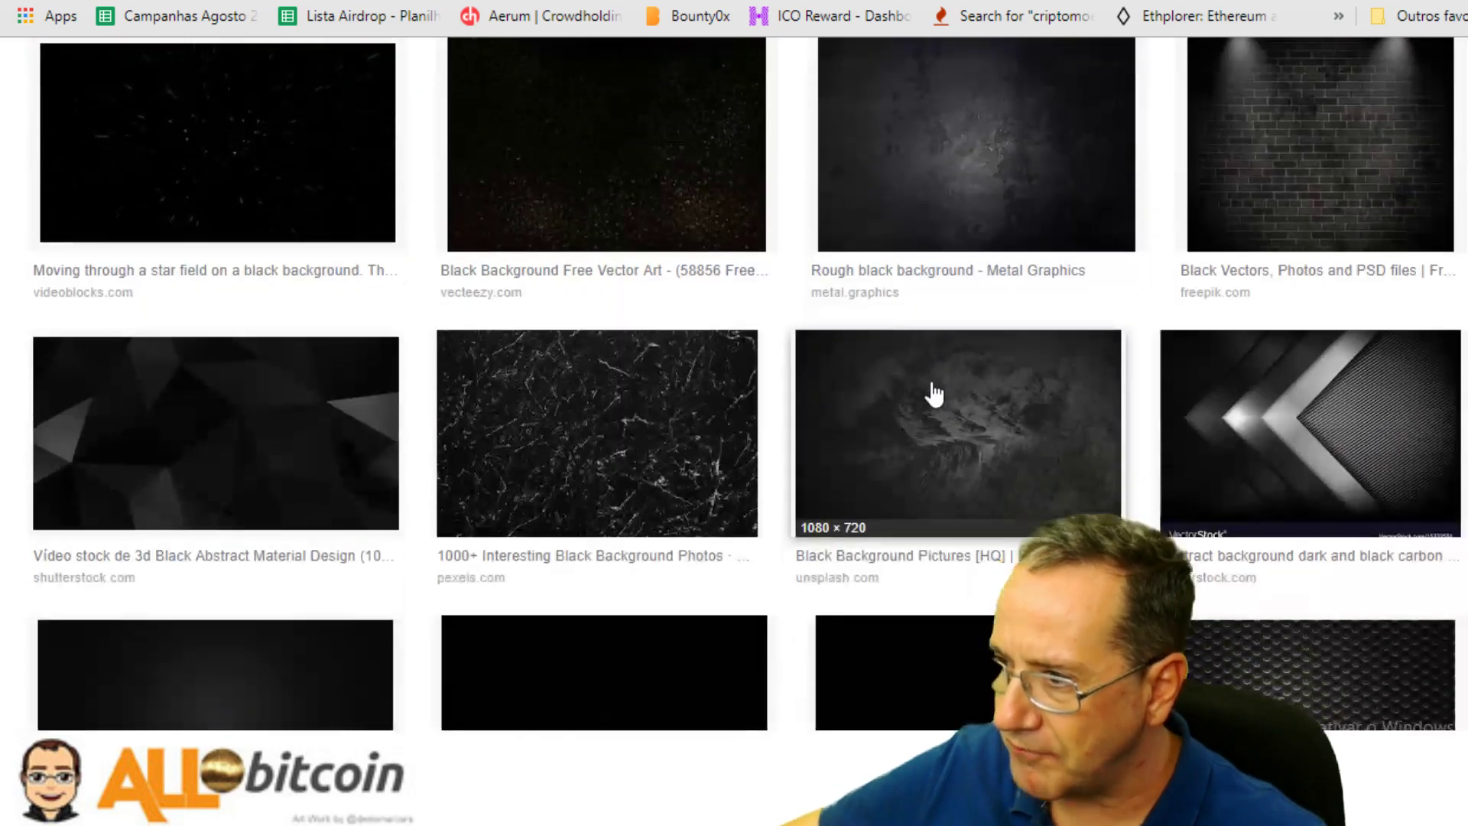
pyautogui.click(927, 144)
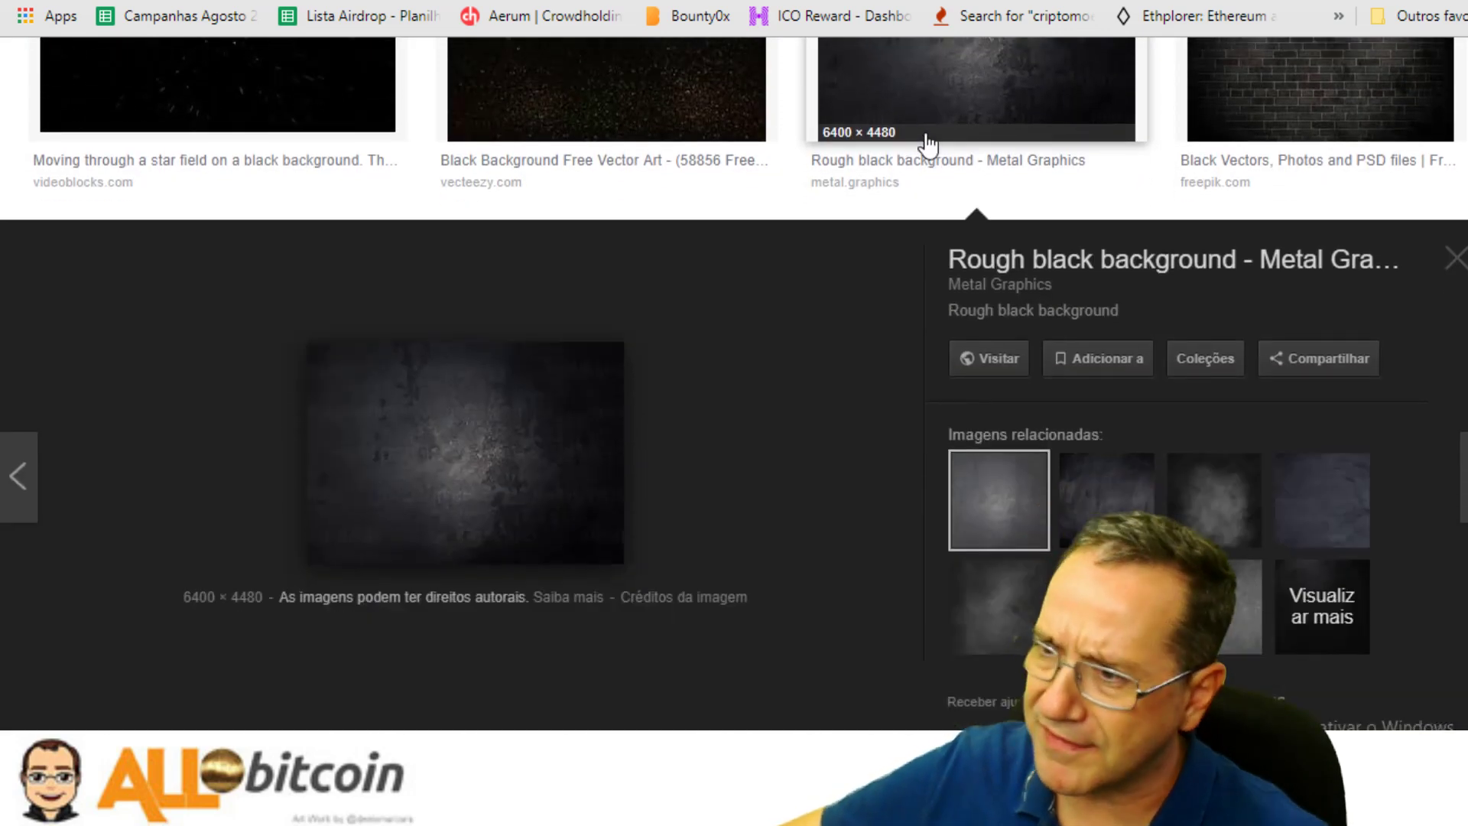
pyautogui.click(1089, 508)
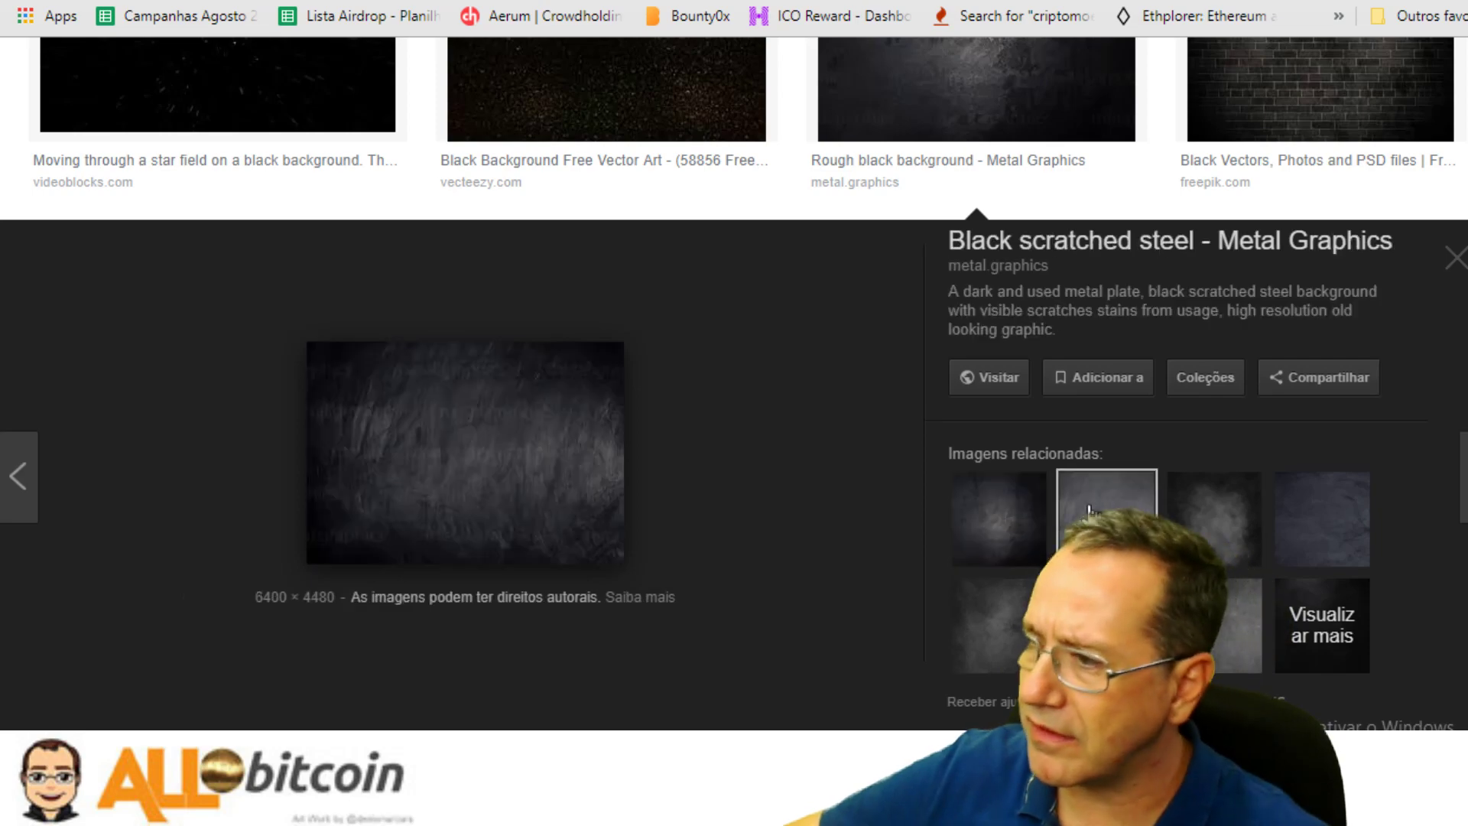
pyautogui.scroll(-5, 679, 517)
pyautogui.scroll(-5, 567, 485)
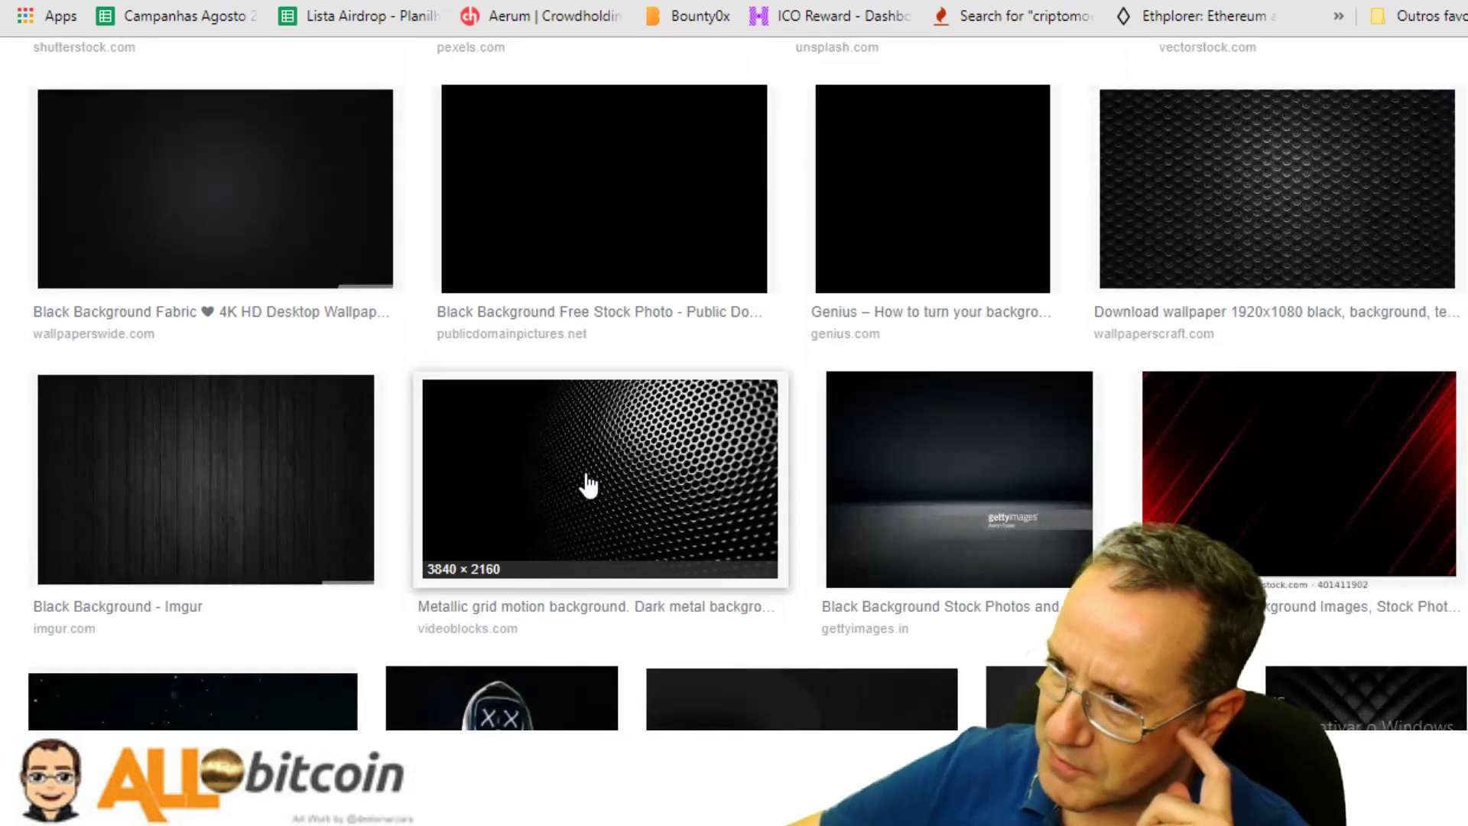
# Examine the metallic grid, black speaker mesh, abstract geometric and smoke images as candidates for the background
pyautogui.click(595, 444)
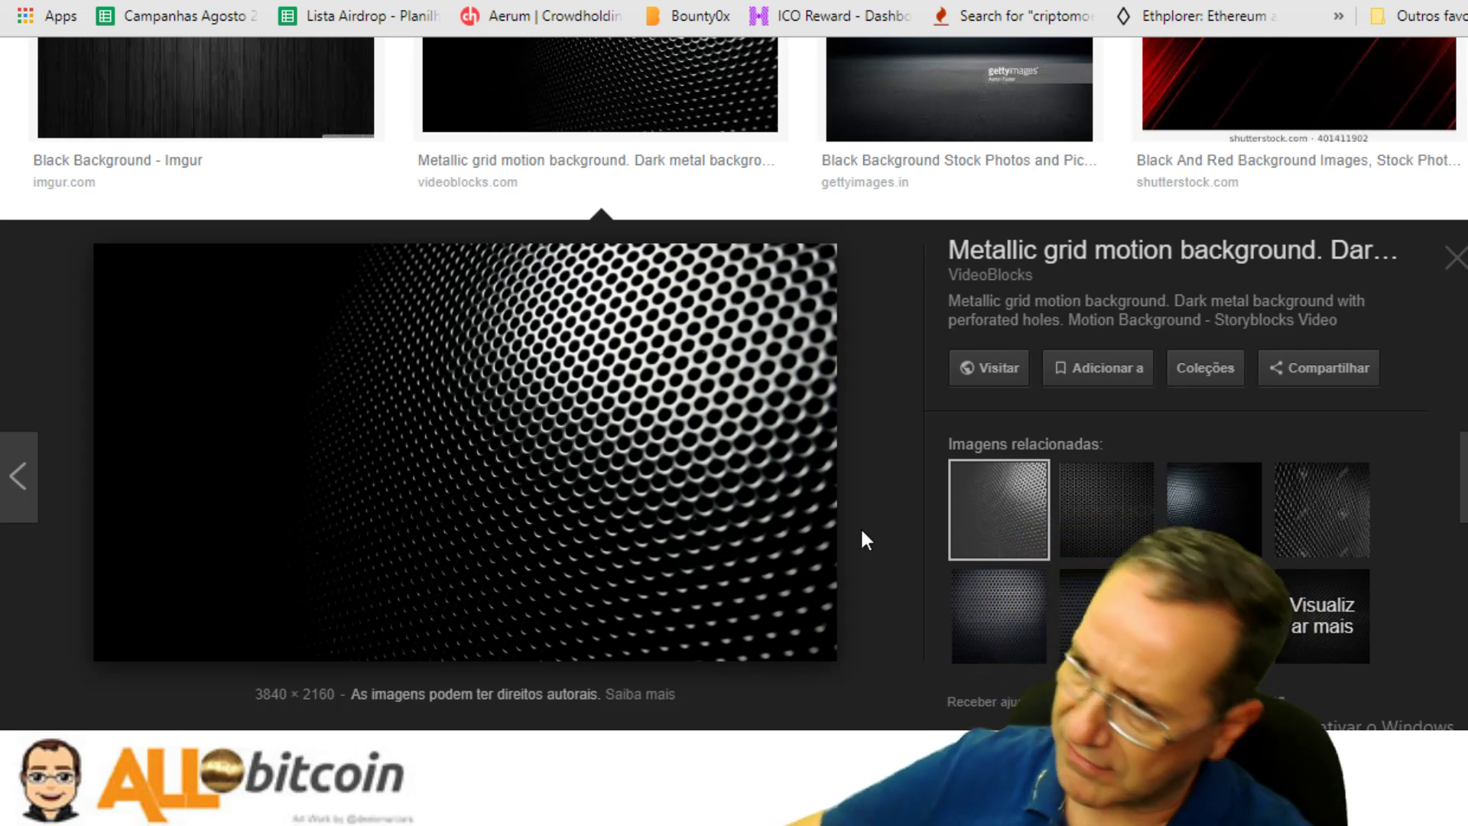
pyautogui.click(1107, 493)
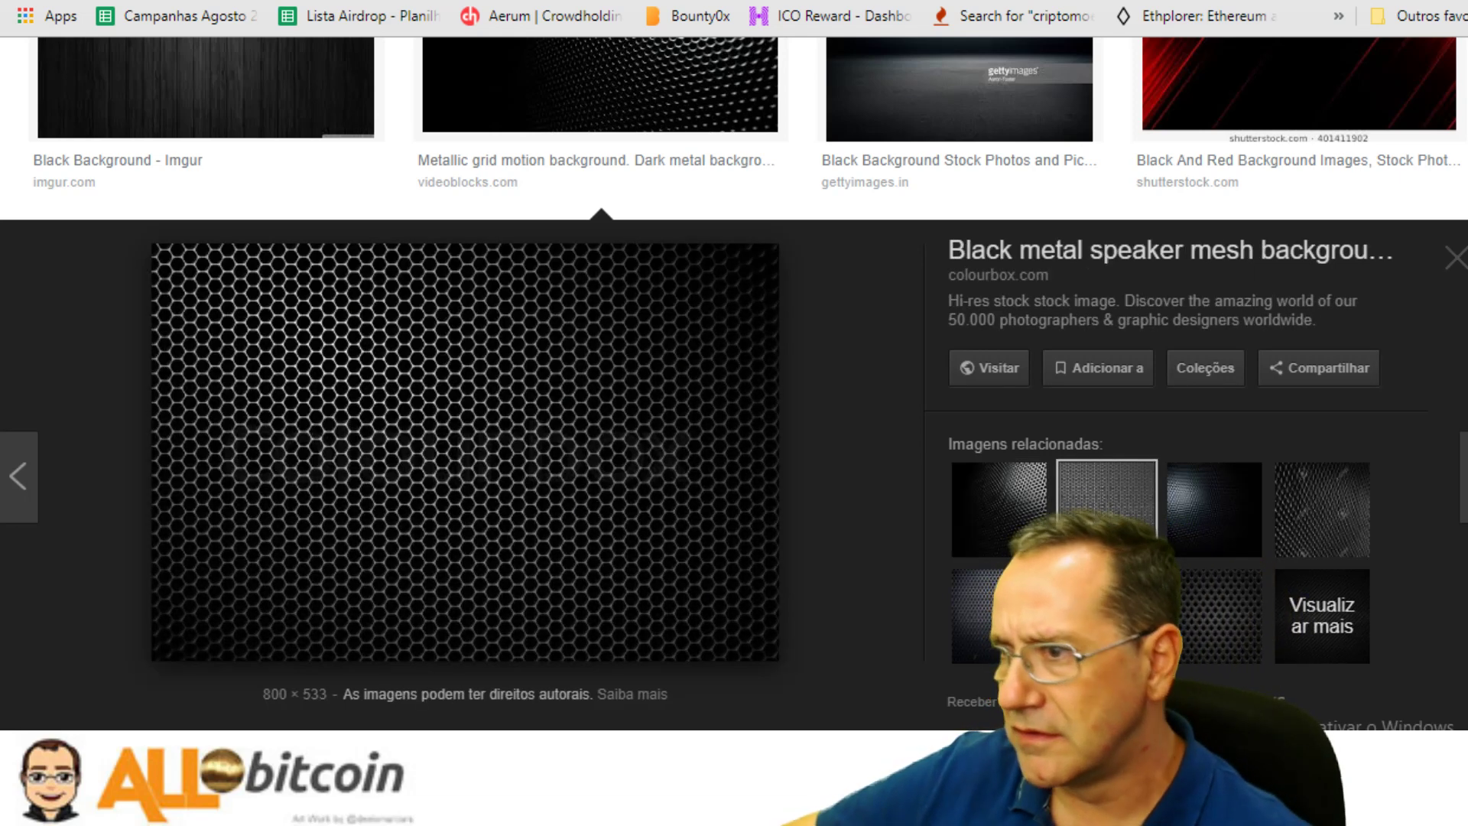
pyautogui.click(1250, 535)
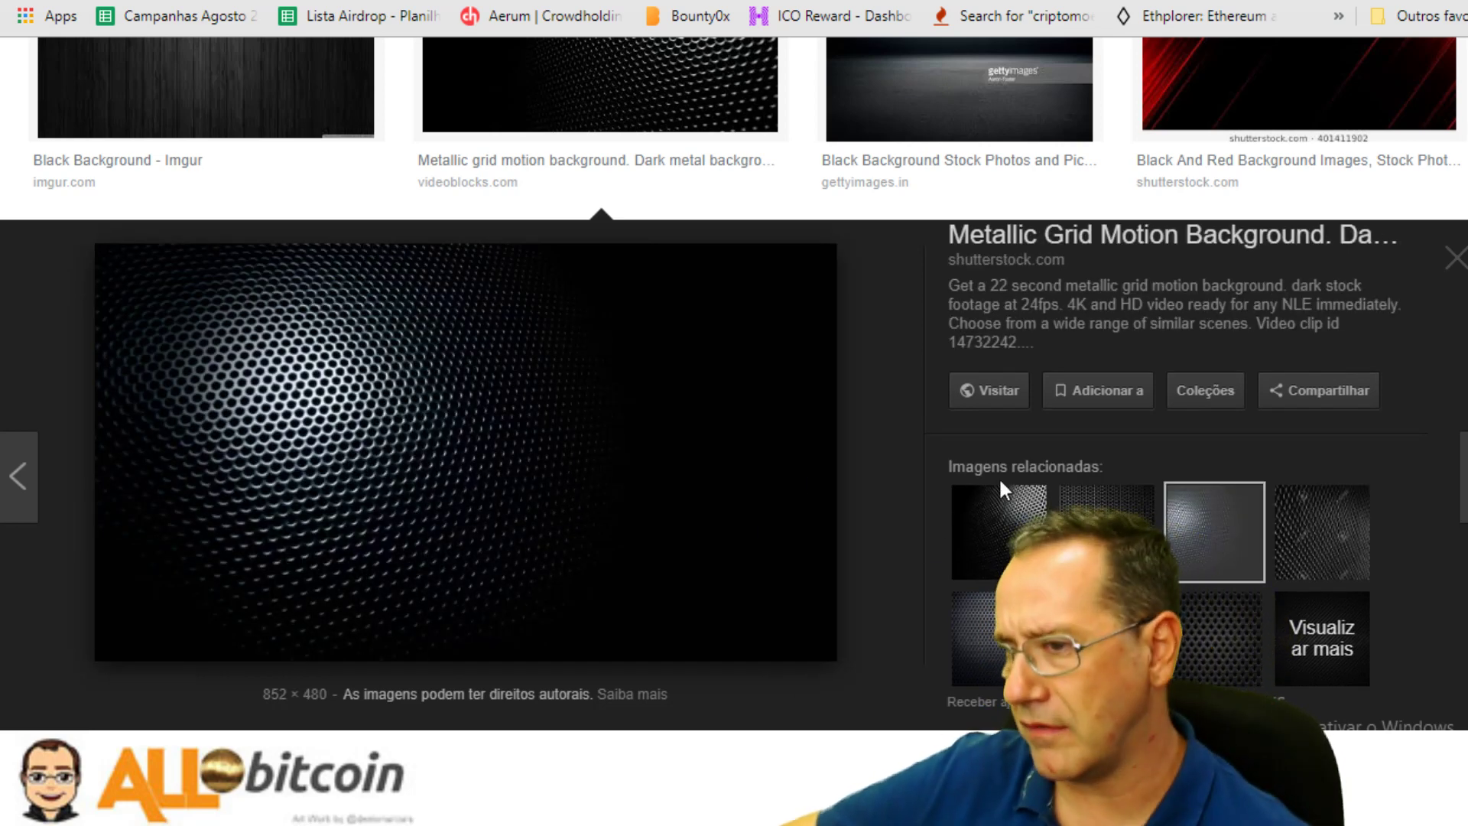
pyautogui.click(975, 642)
pyautogui.scroll(-5, 476, 388)
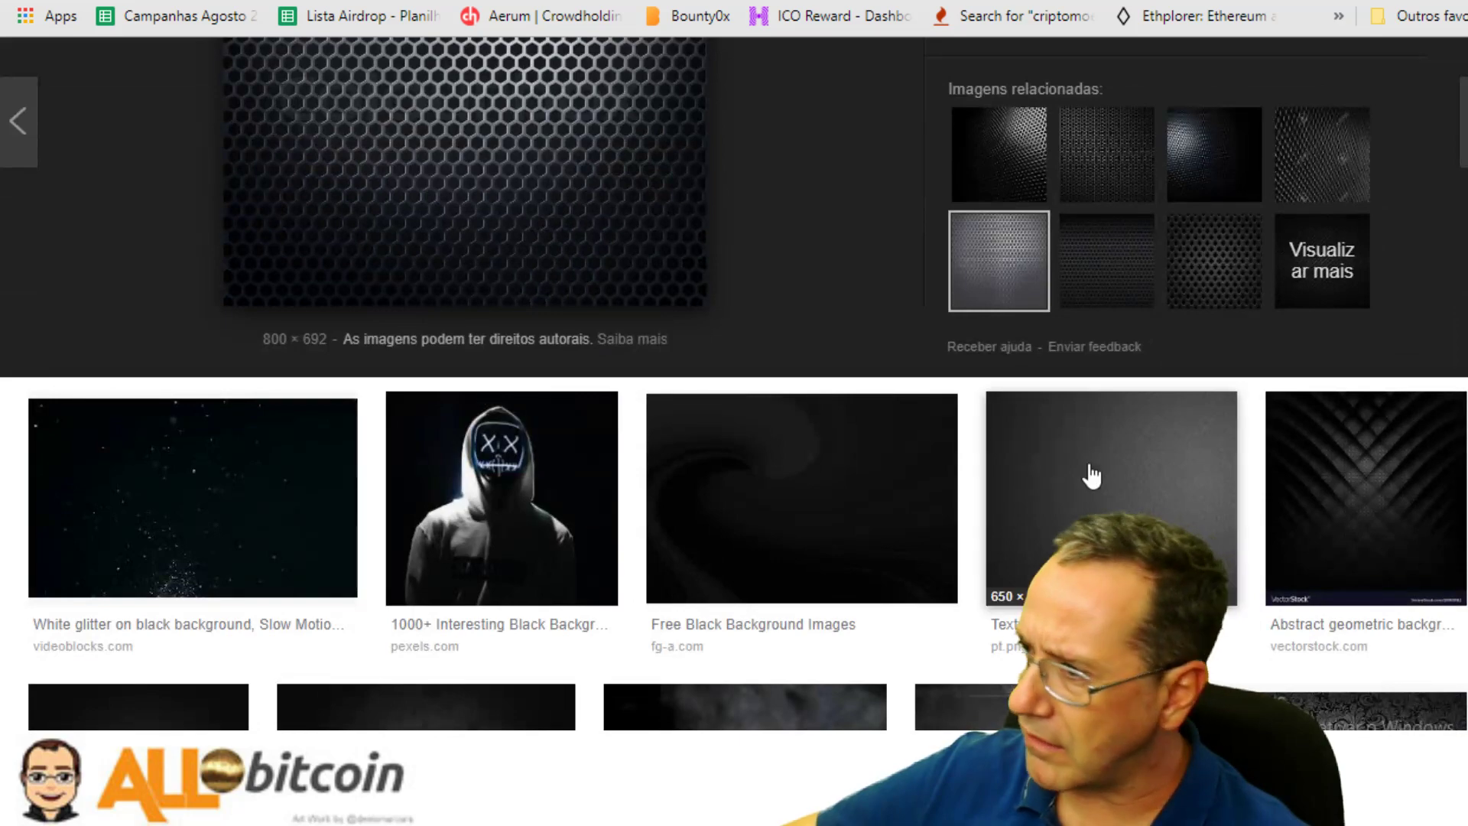
pyautogui.click(1348, 485)
pyautogui.scroll(-5, 834, 497)
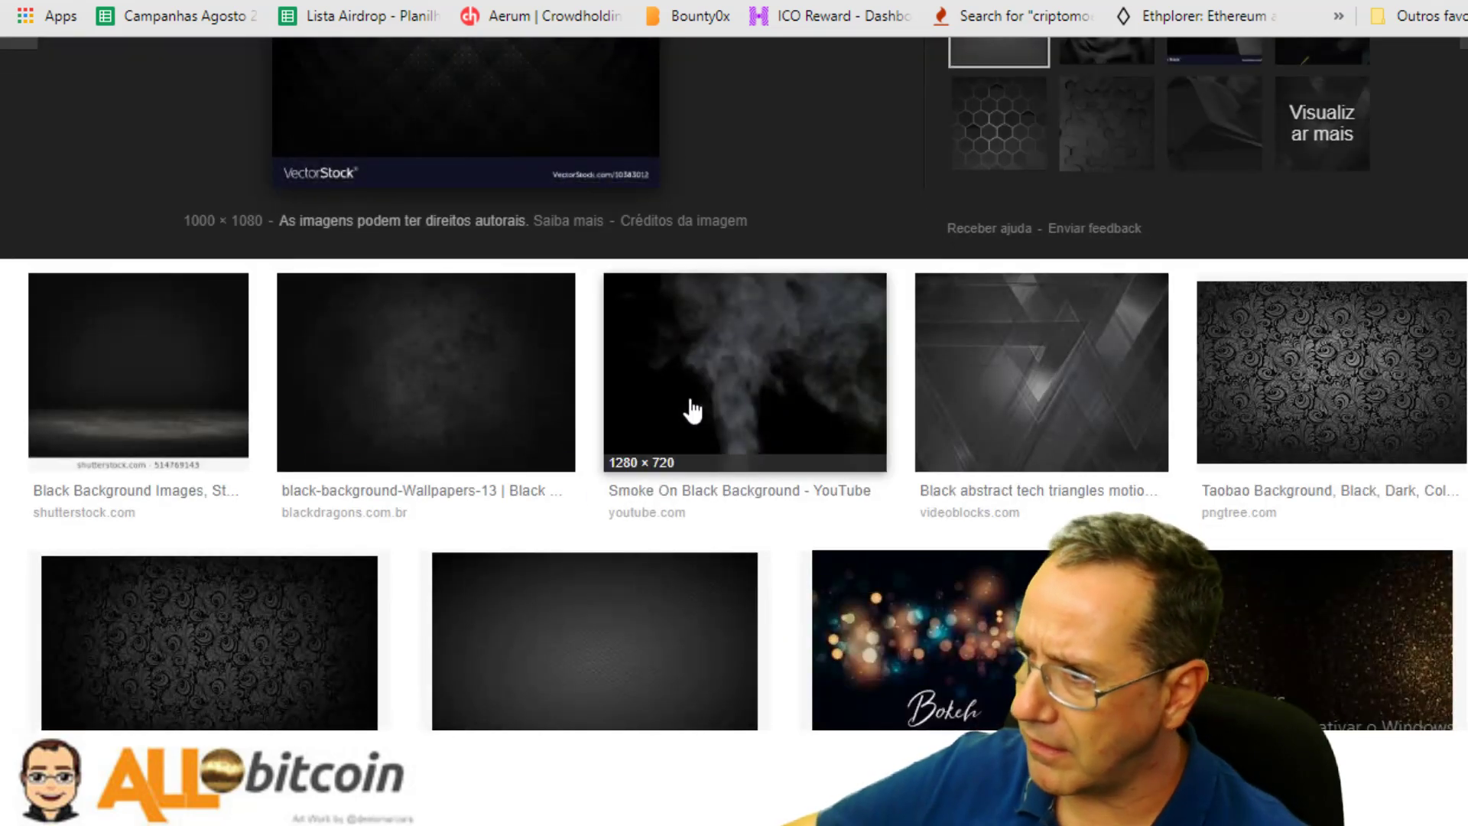
pyautogui.click(691, 410)
pyautogui.scroll(-7, 557, 462)
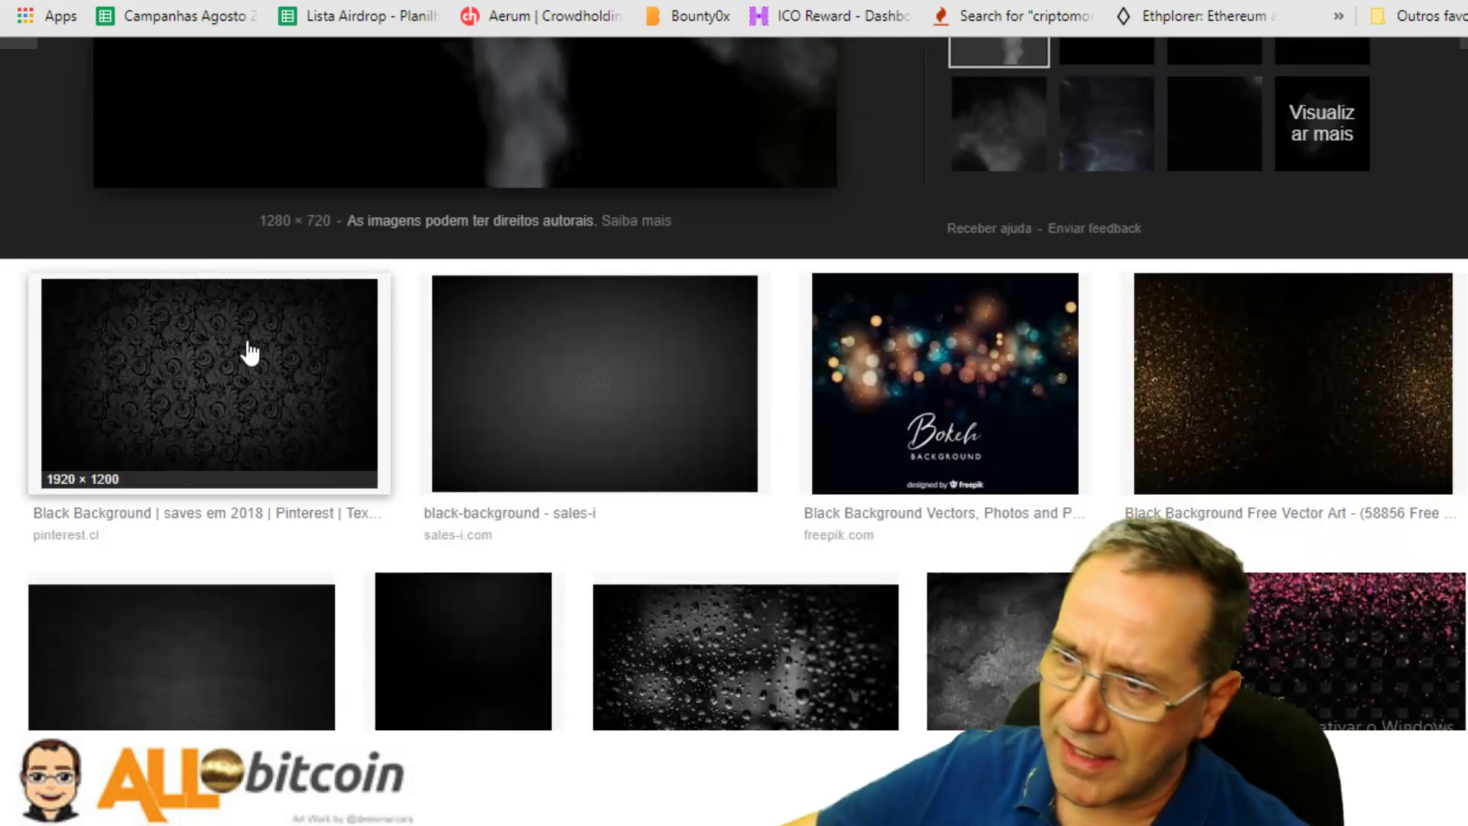
# Copy the 1920 × 1200 floral "Black Background" image from Pinterest and paste it into the Photoshop document beneath the dashed rectangle, hiding the old texture layer
pyautogui.click(249, 353)
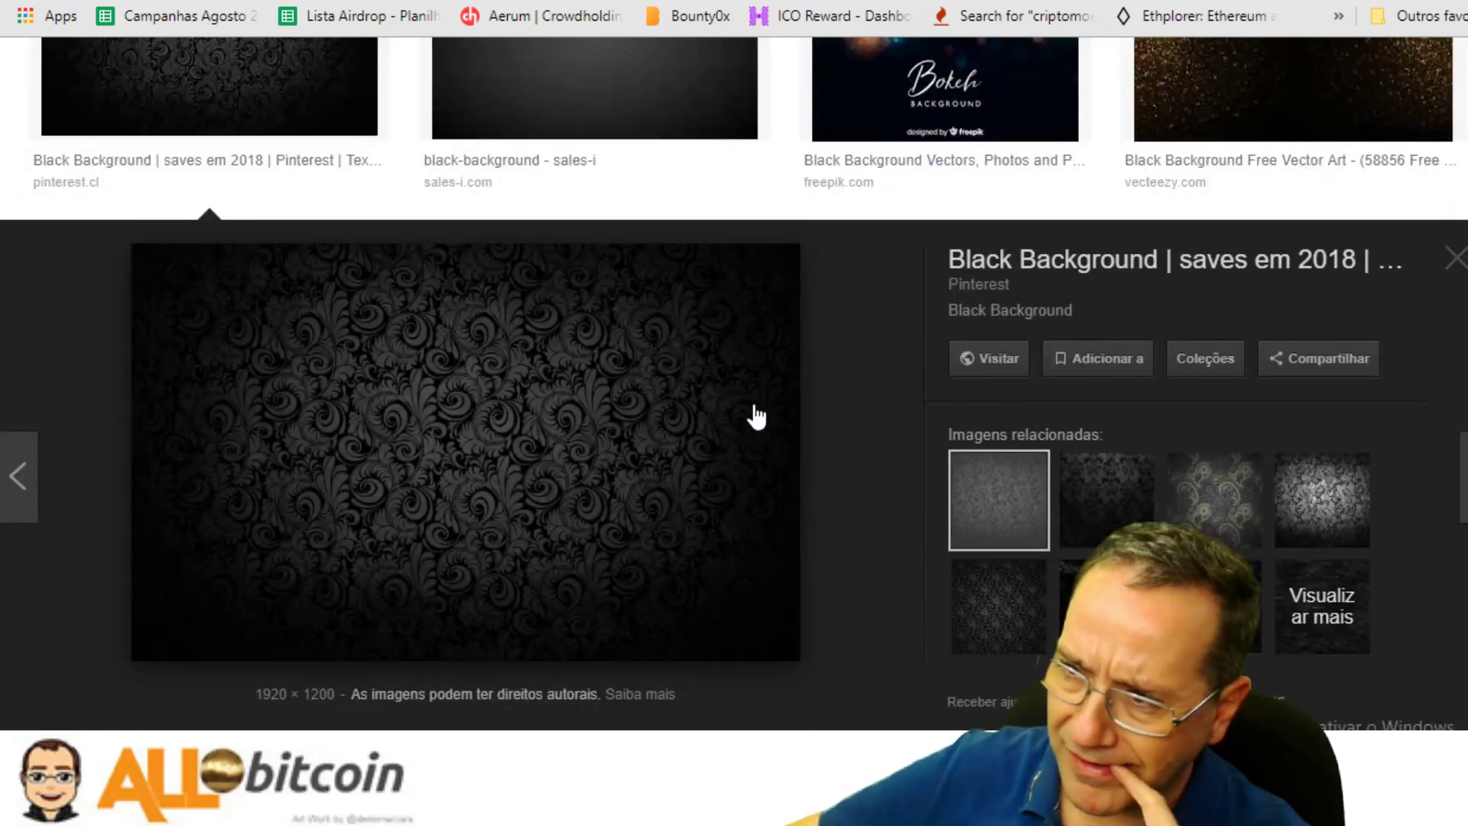
pyautogui.rightClick(485, 390)
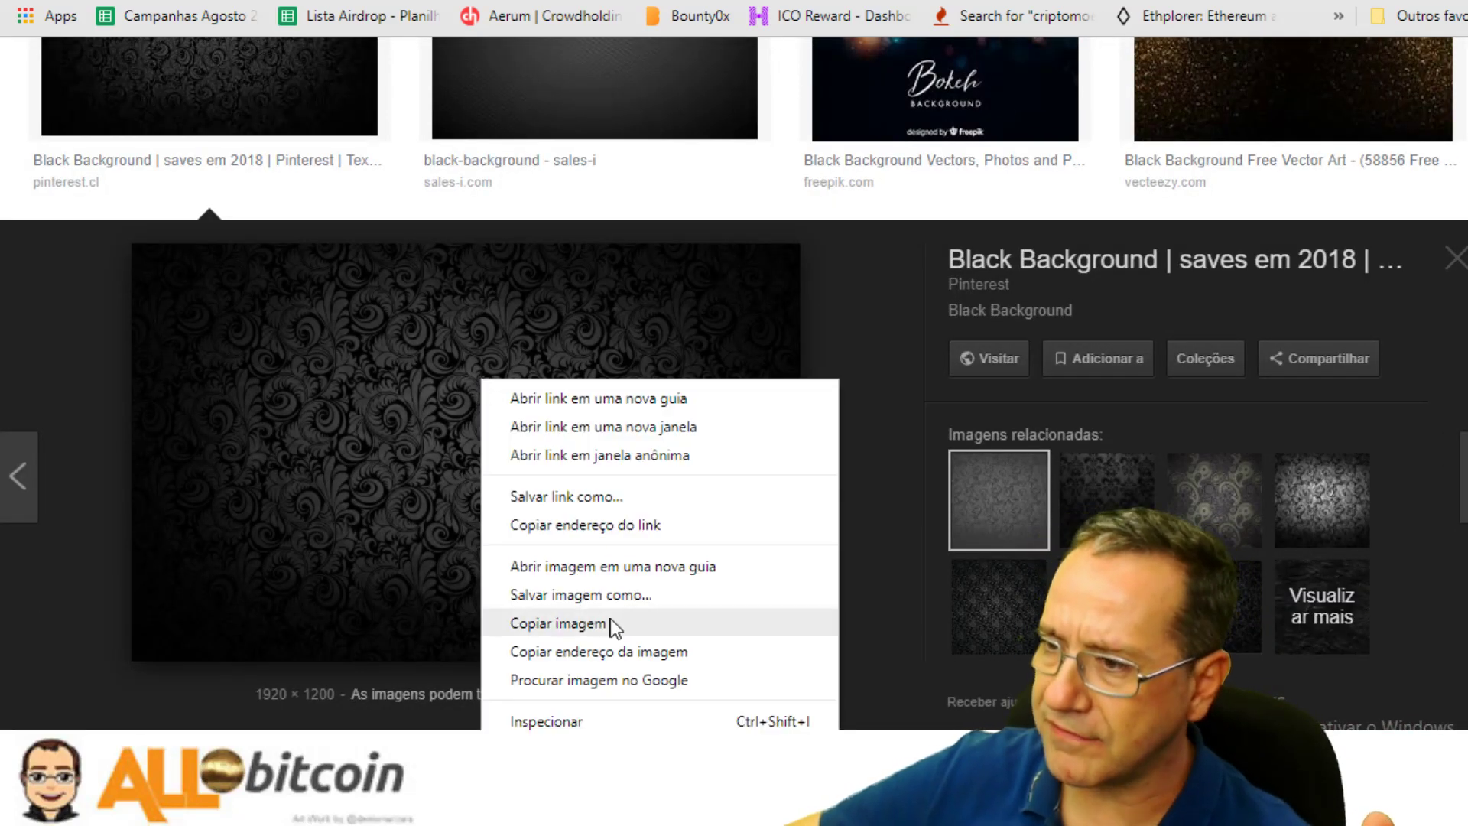
pyautogui.click(610, 624)
pyautogui.hotkey('alt', 'Tab')
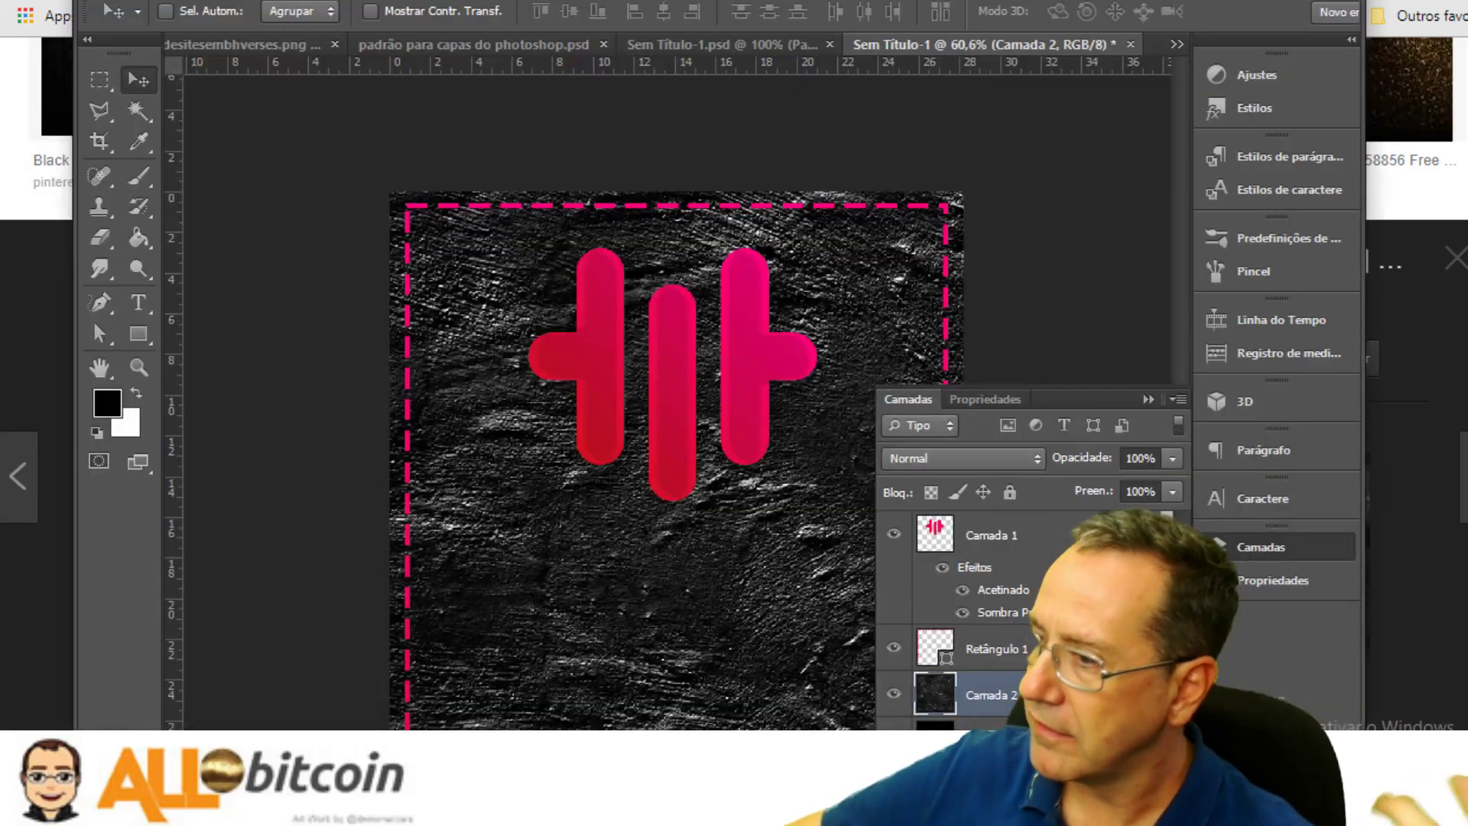
pyautogui.click(892, 692)
pyautogui.hotkey('ctrl', 'v')
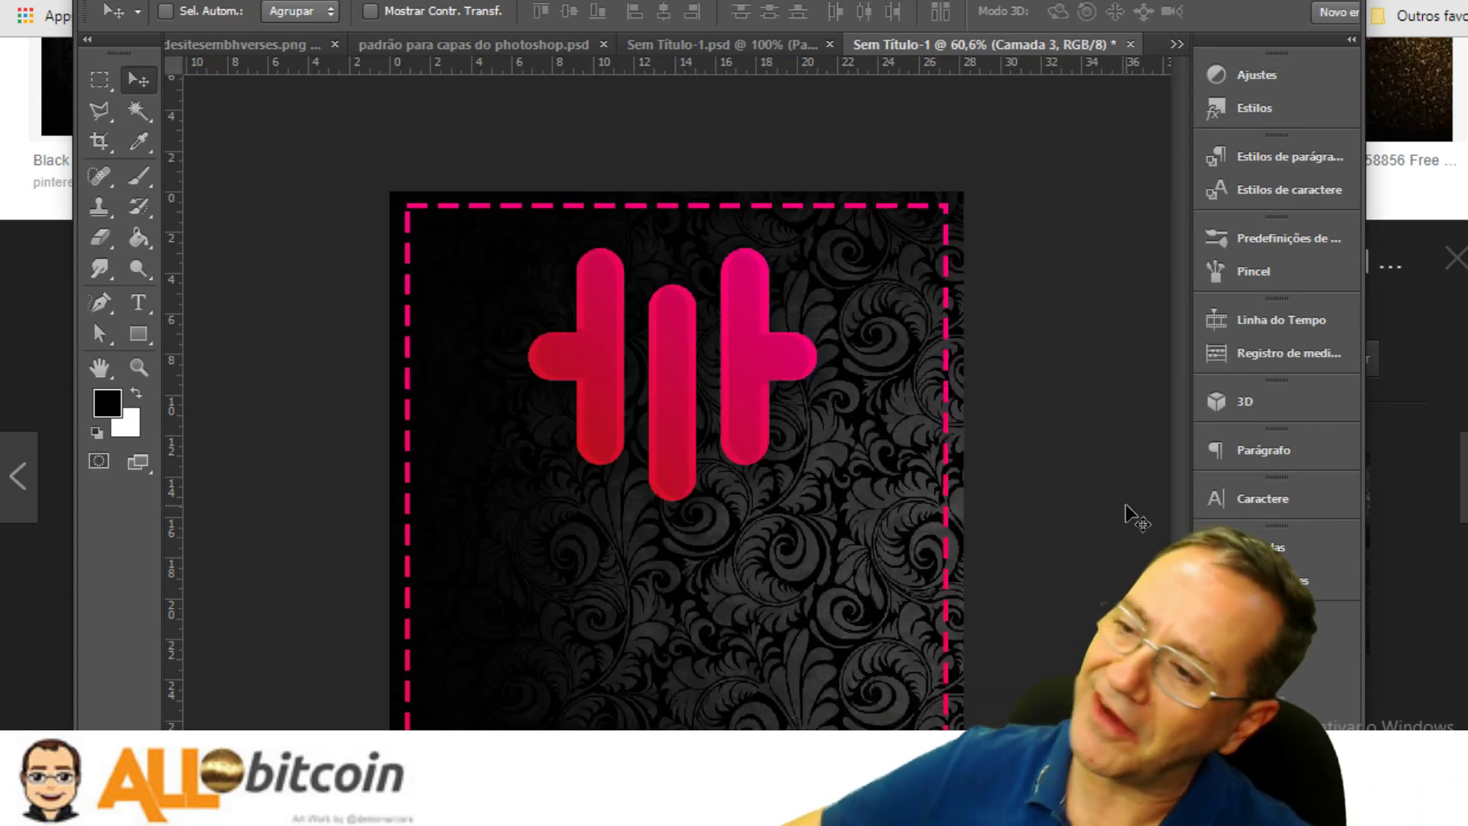
pyautogui.press('F7')
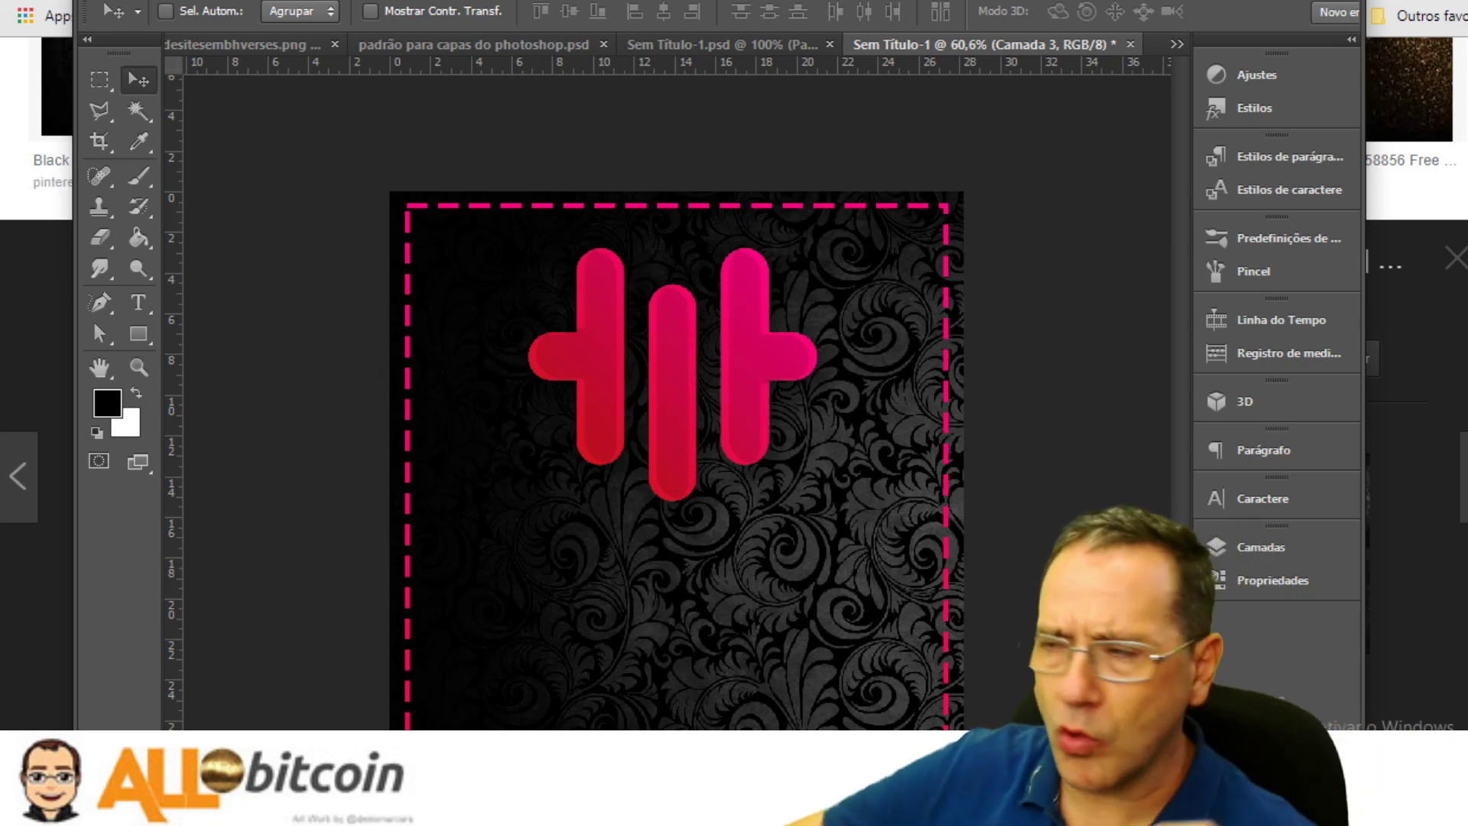
# Switch to the browser and look through the MenaPay website from the home section to the Videos section
pyautogui.moveTo(776, 812)
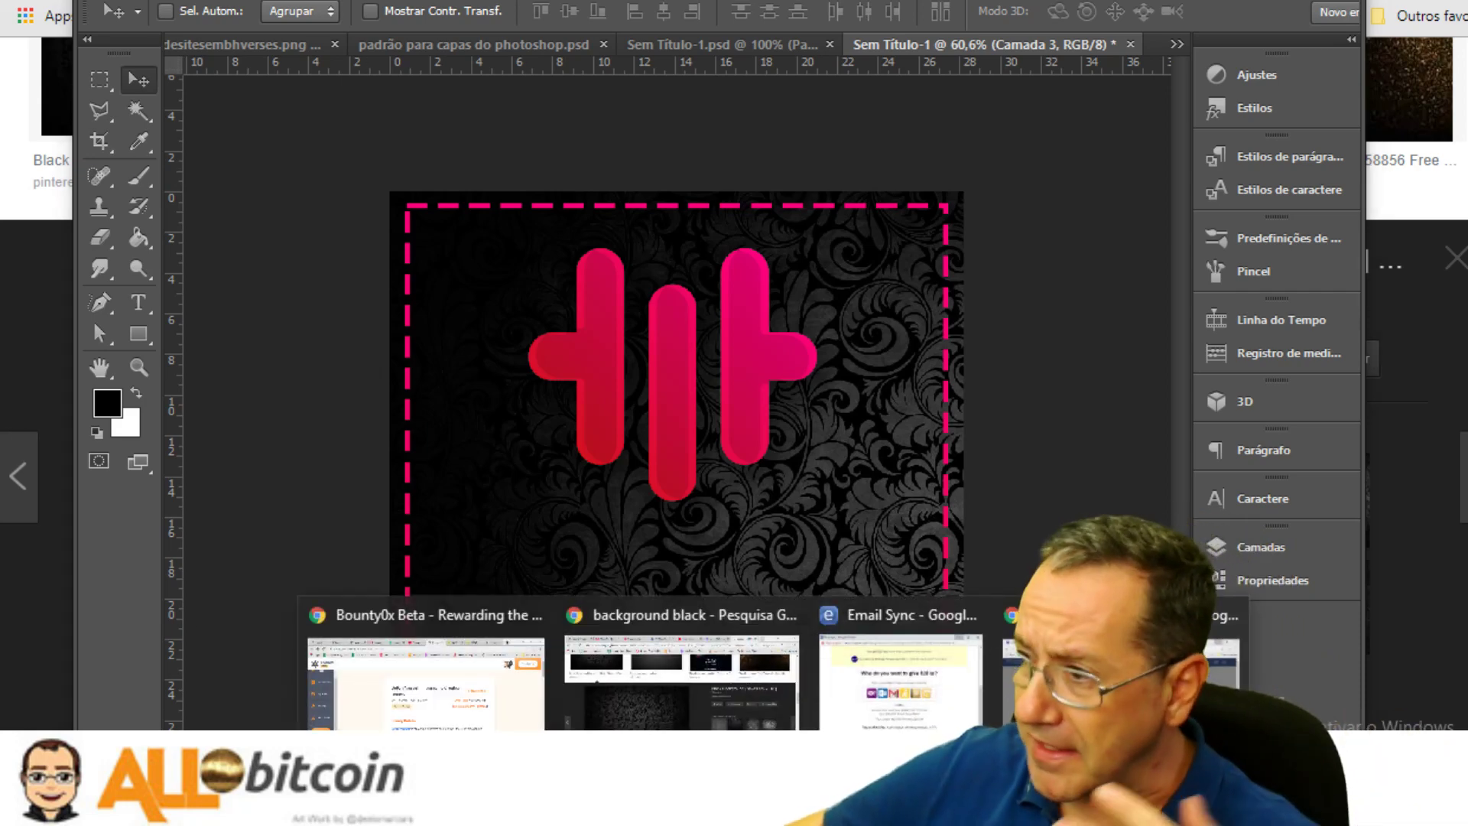
pyautogui.click(668, 686)
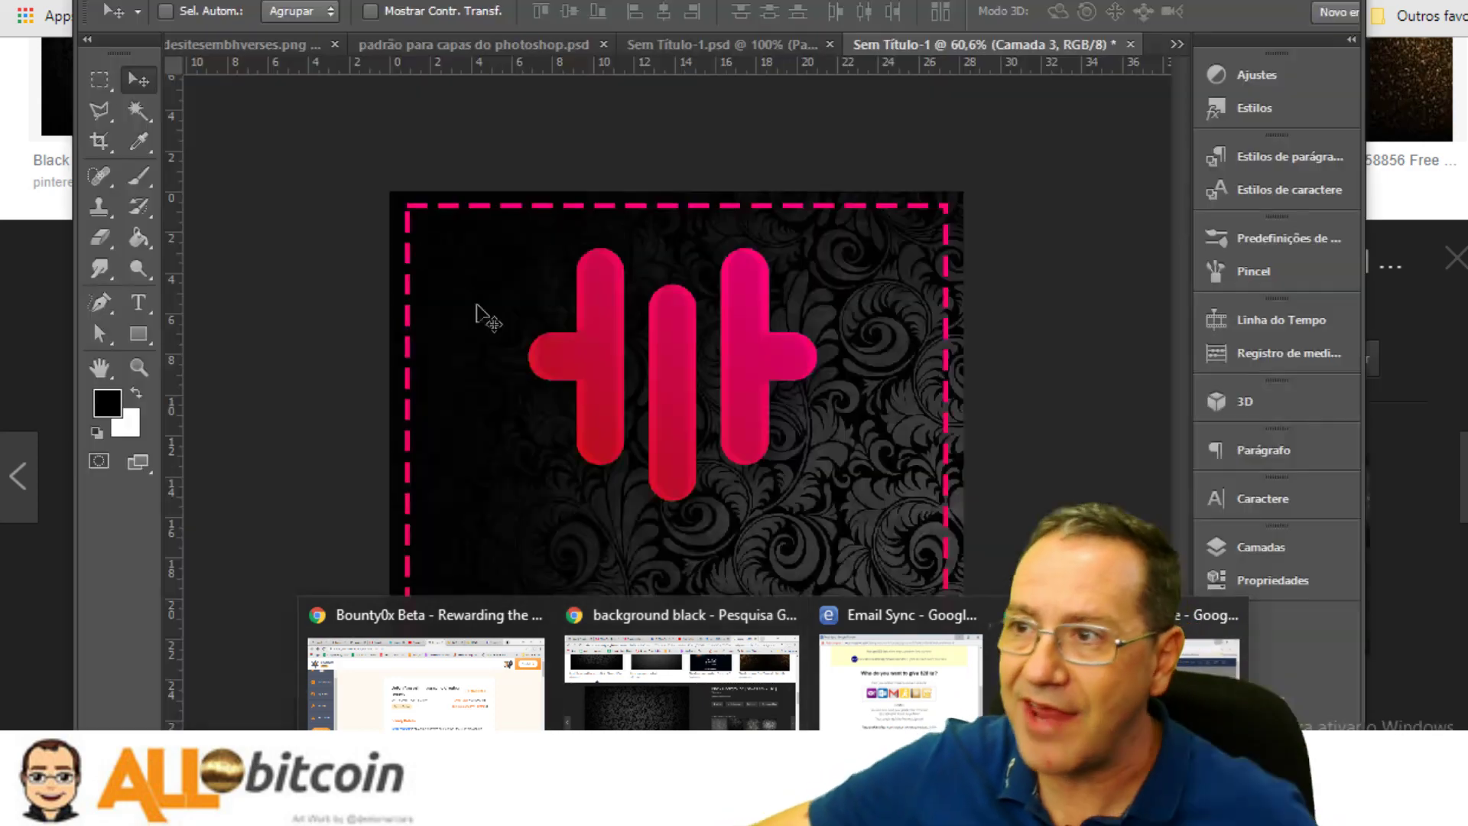
pyautogui.click(681, 676)
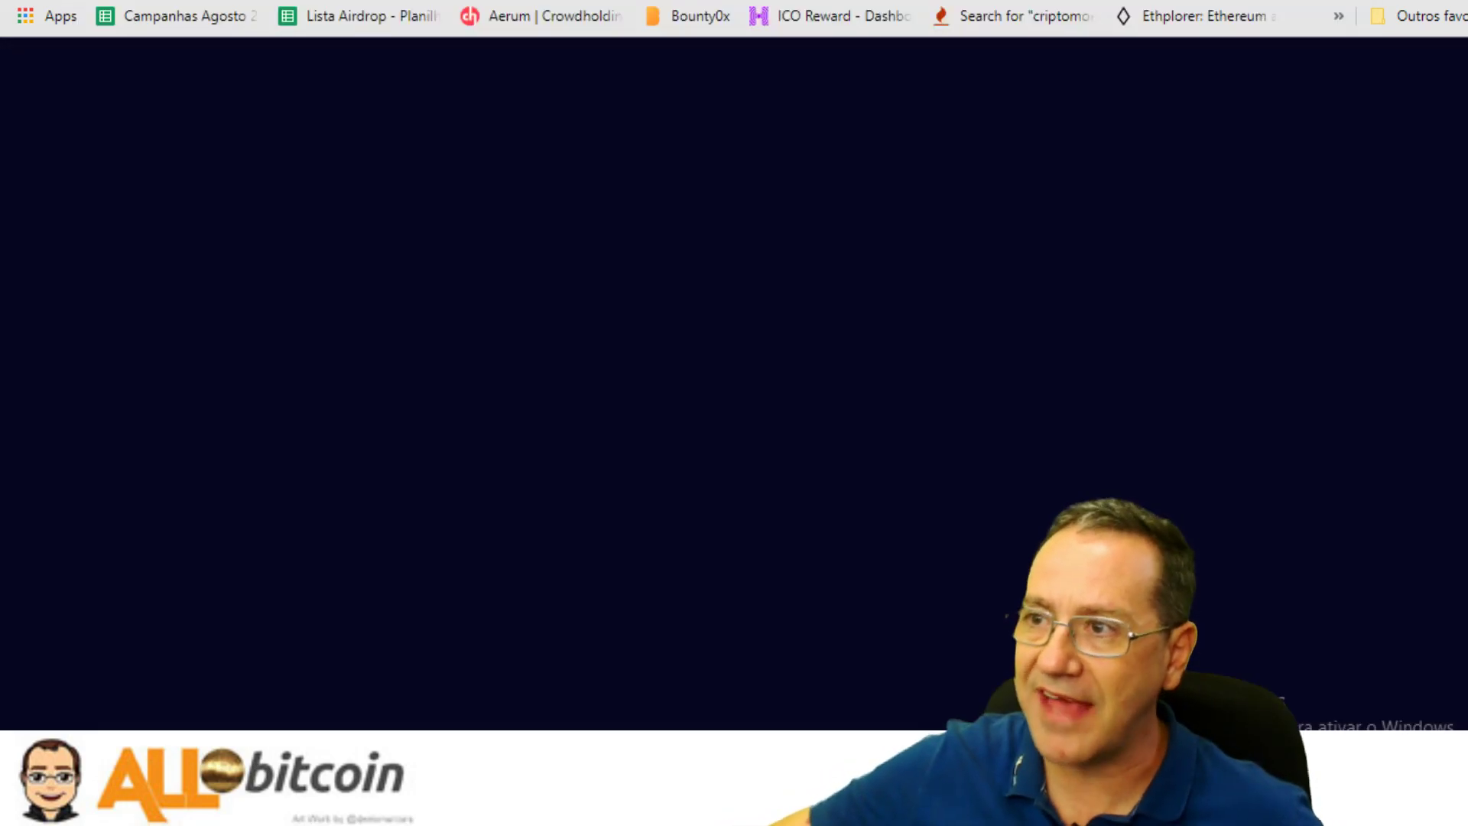
pyautogui.scroll(-1, 952, 378)
pyautogui.scroll(5, 952, 378)
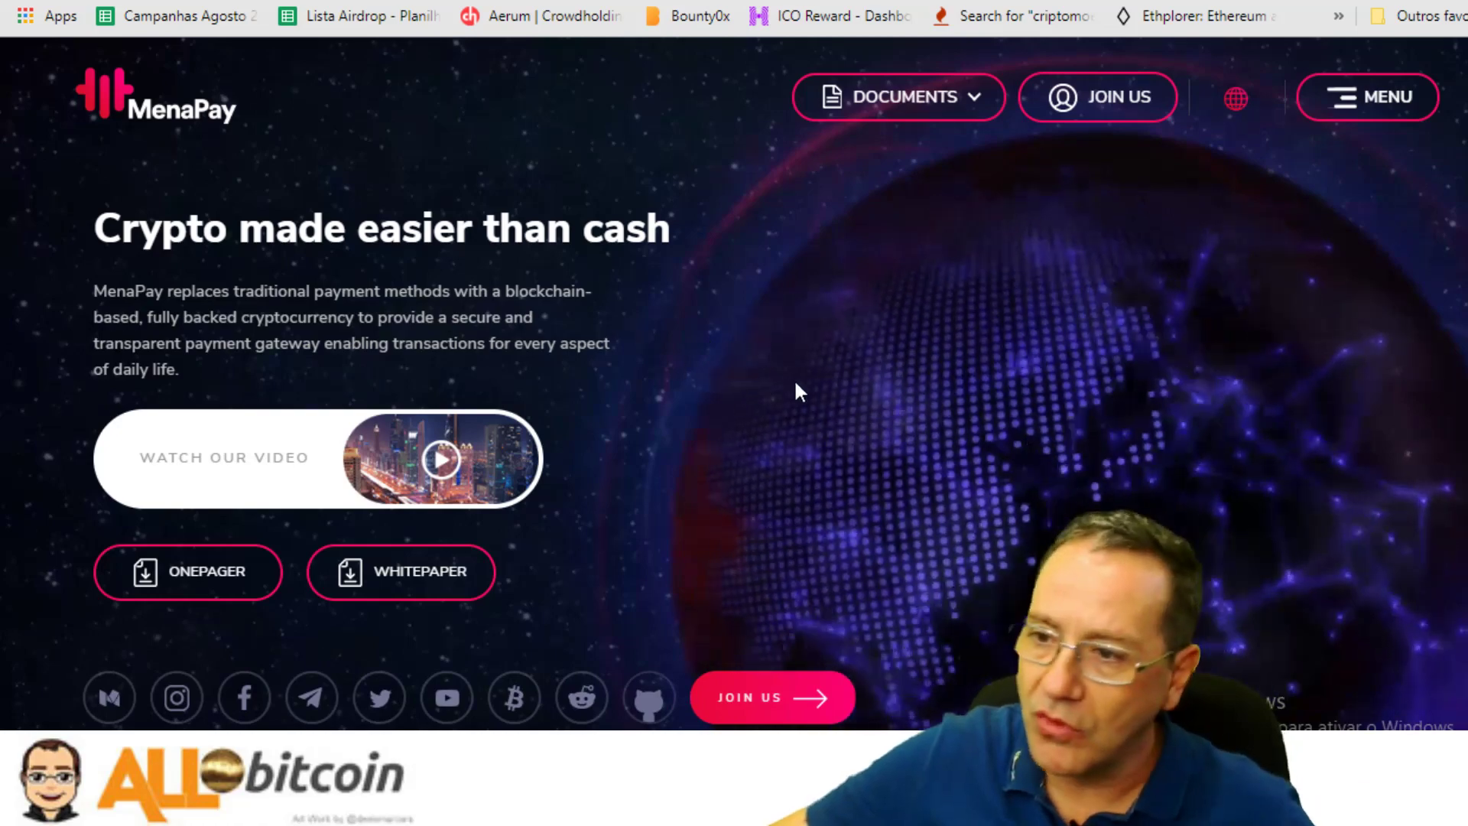
pyautogui.scroll(-5, 566, 383)
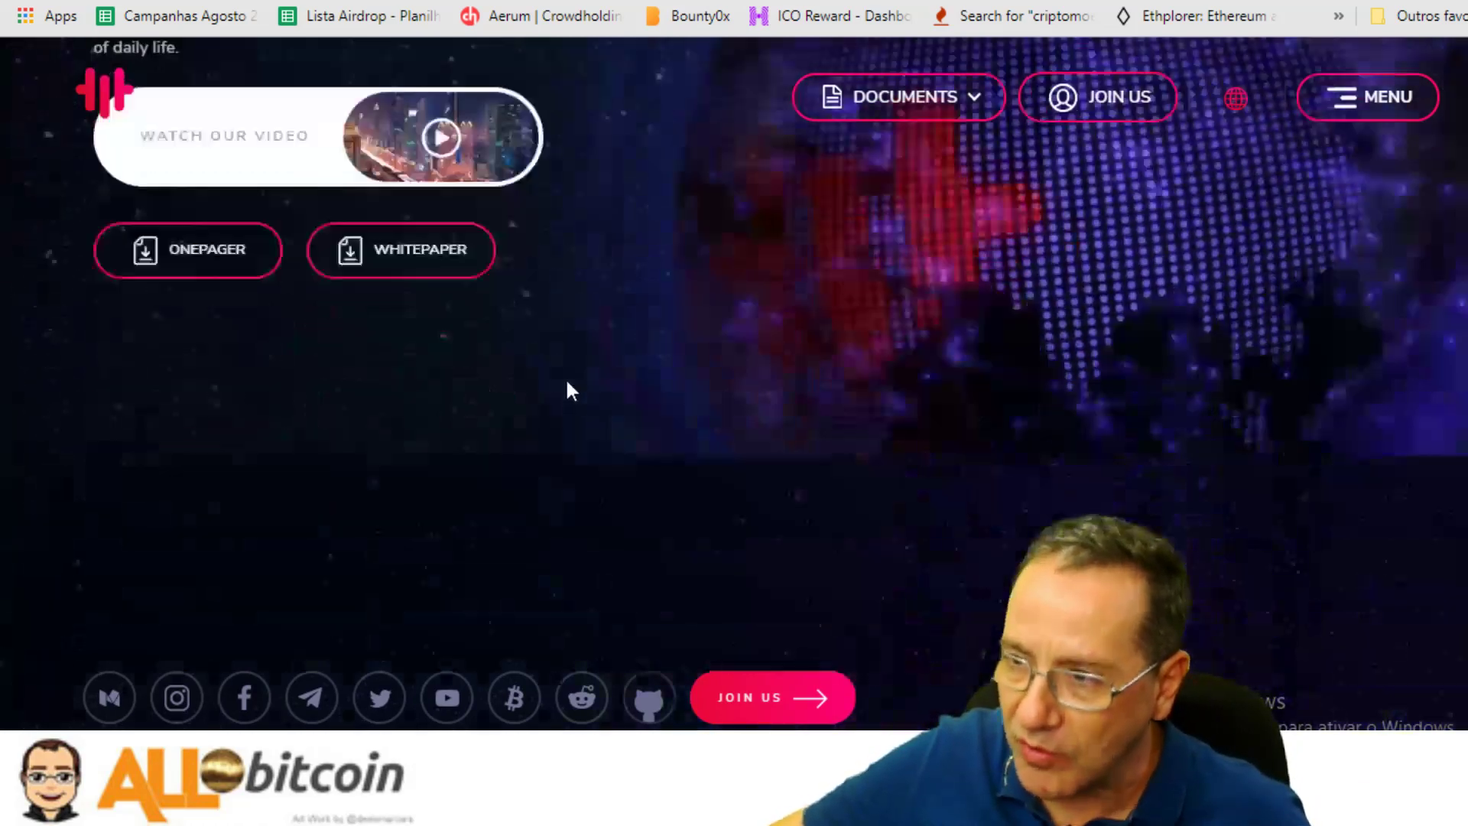
pyautogui.scroll(-1, 872, 332)
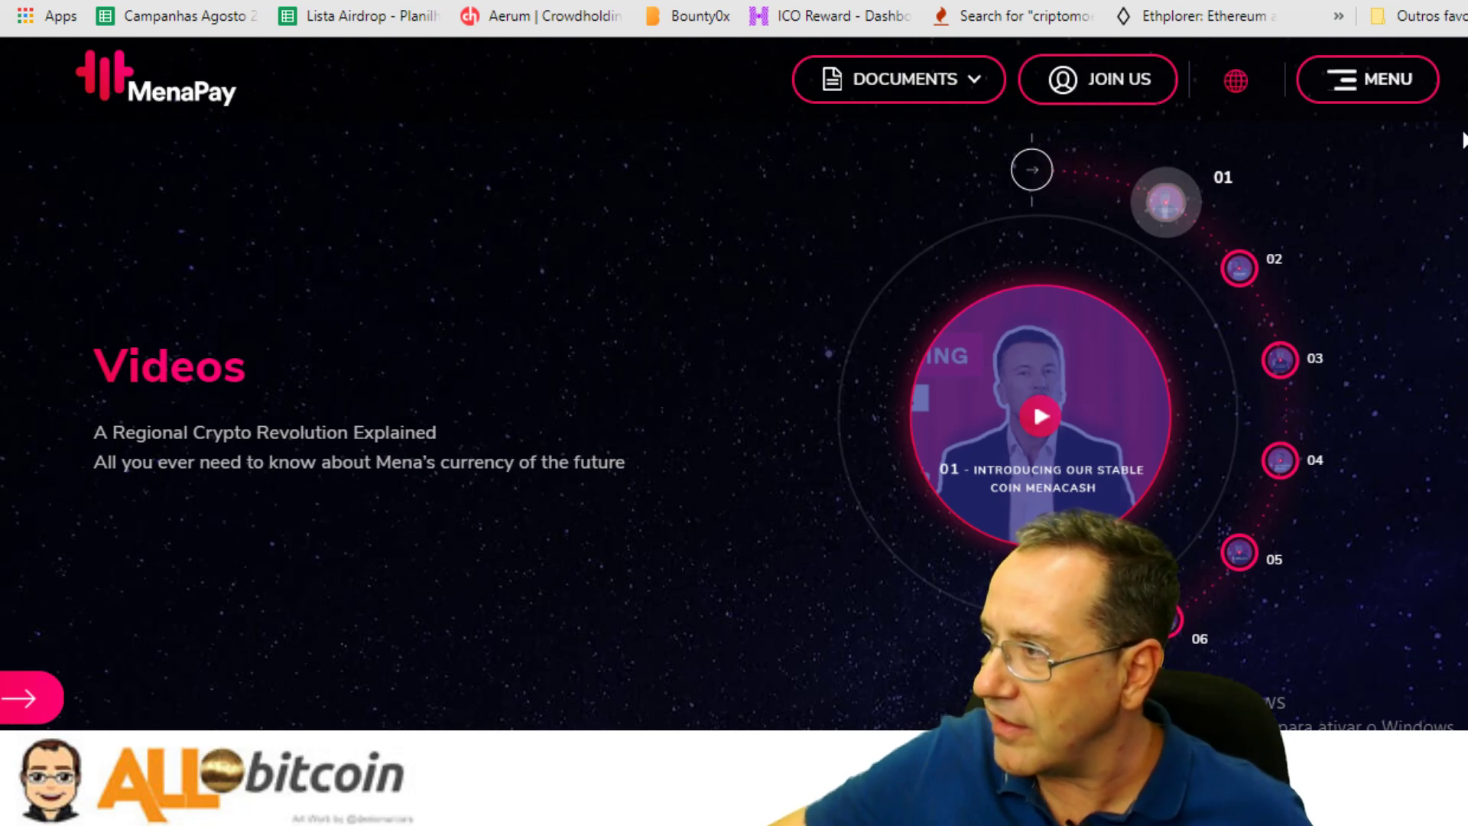
# Go to the MenaPay site's ICO rating section, advance to the next set of ratings, and open the ICObench page
pyautogui.moveTo(1457, 253)
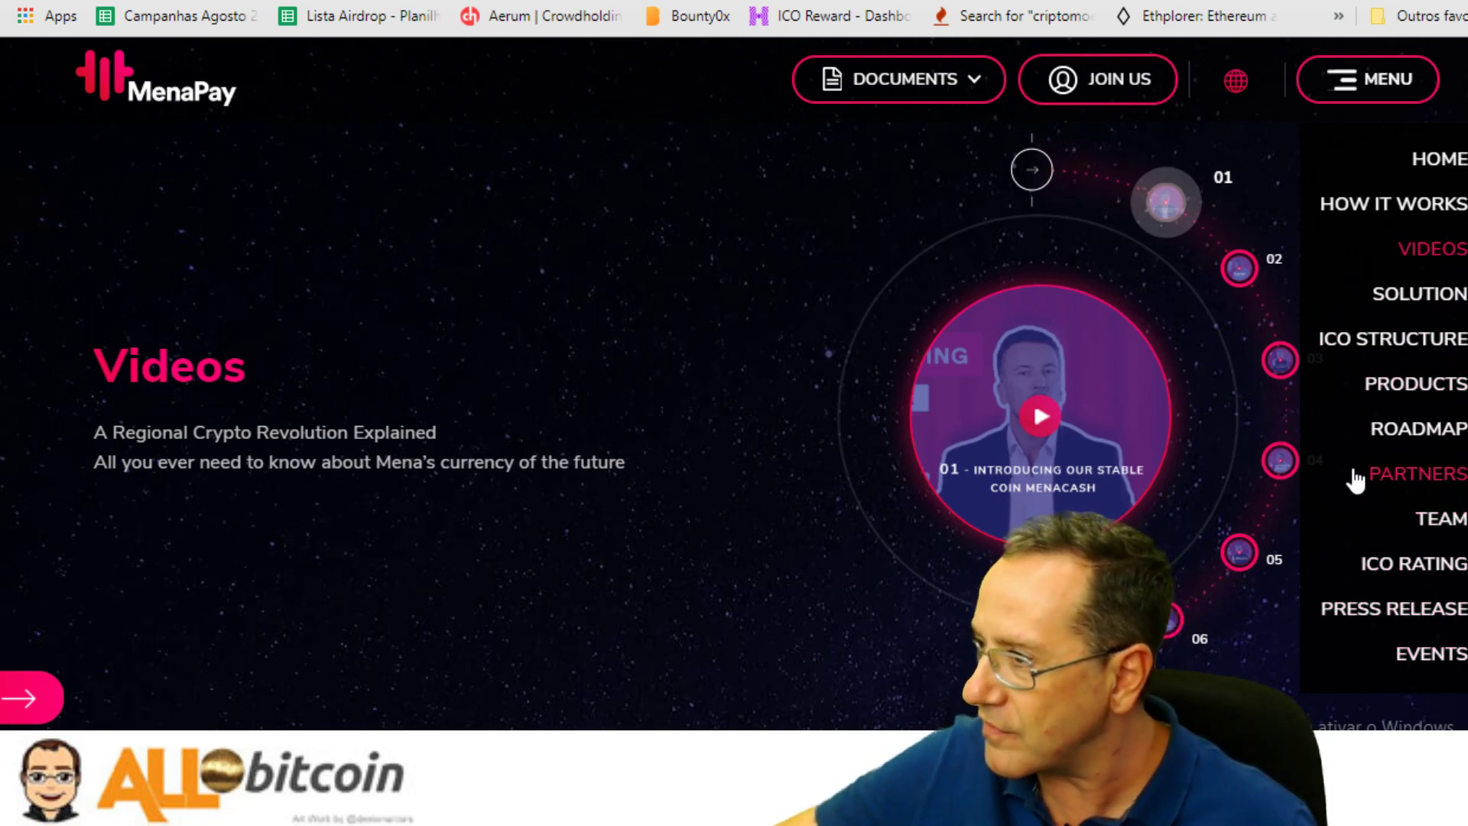
pyautogui.click(1288, 537)
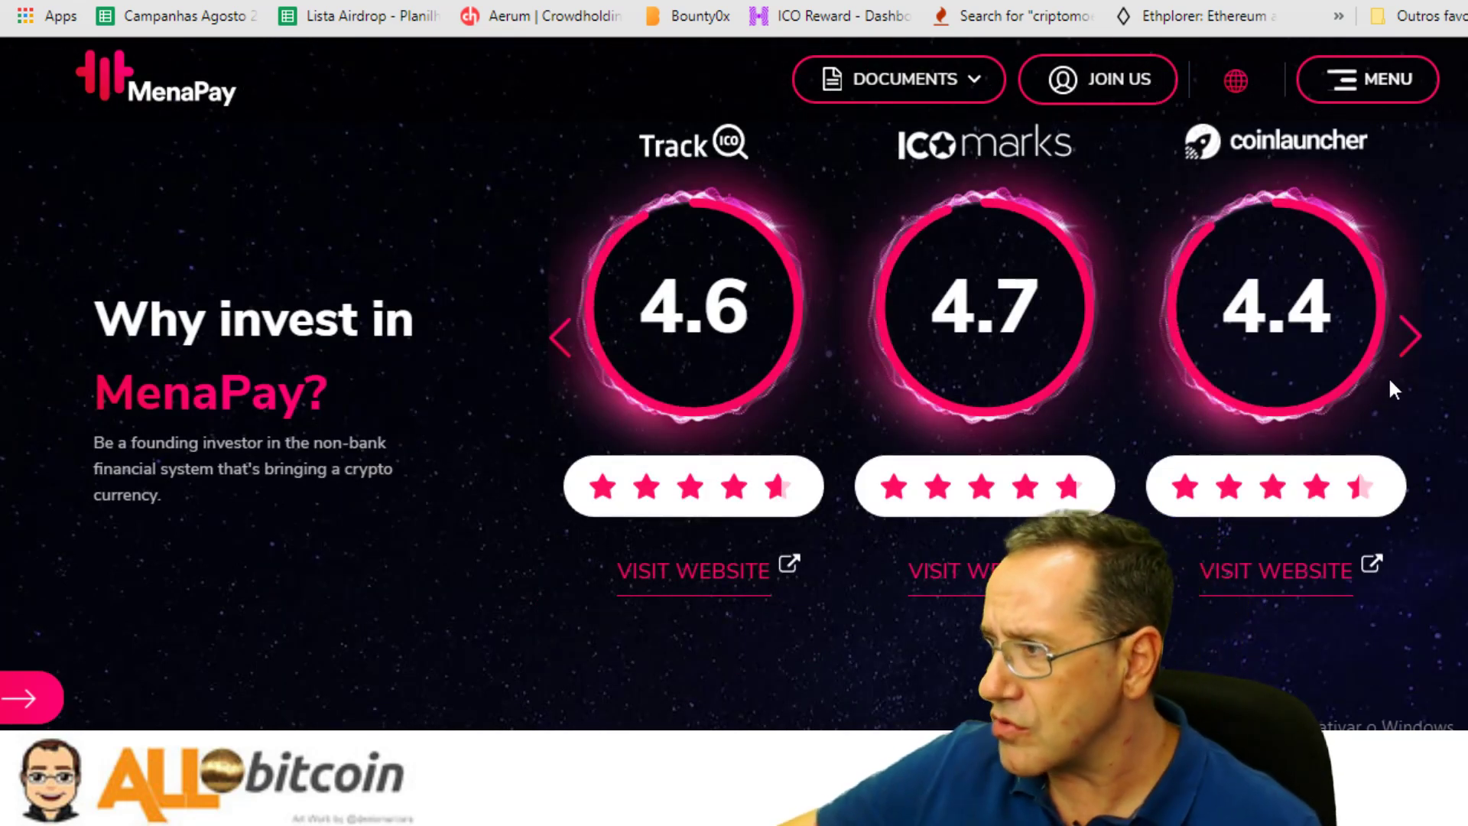
pyautogui.click(1410, 333)
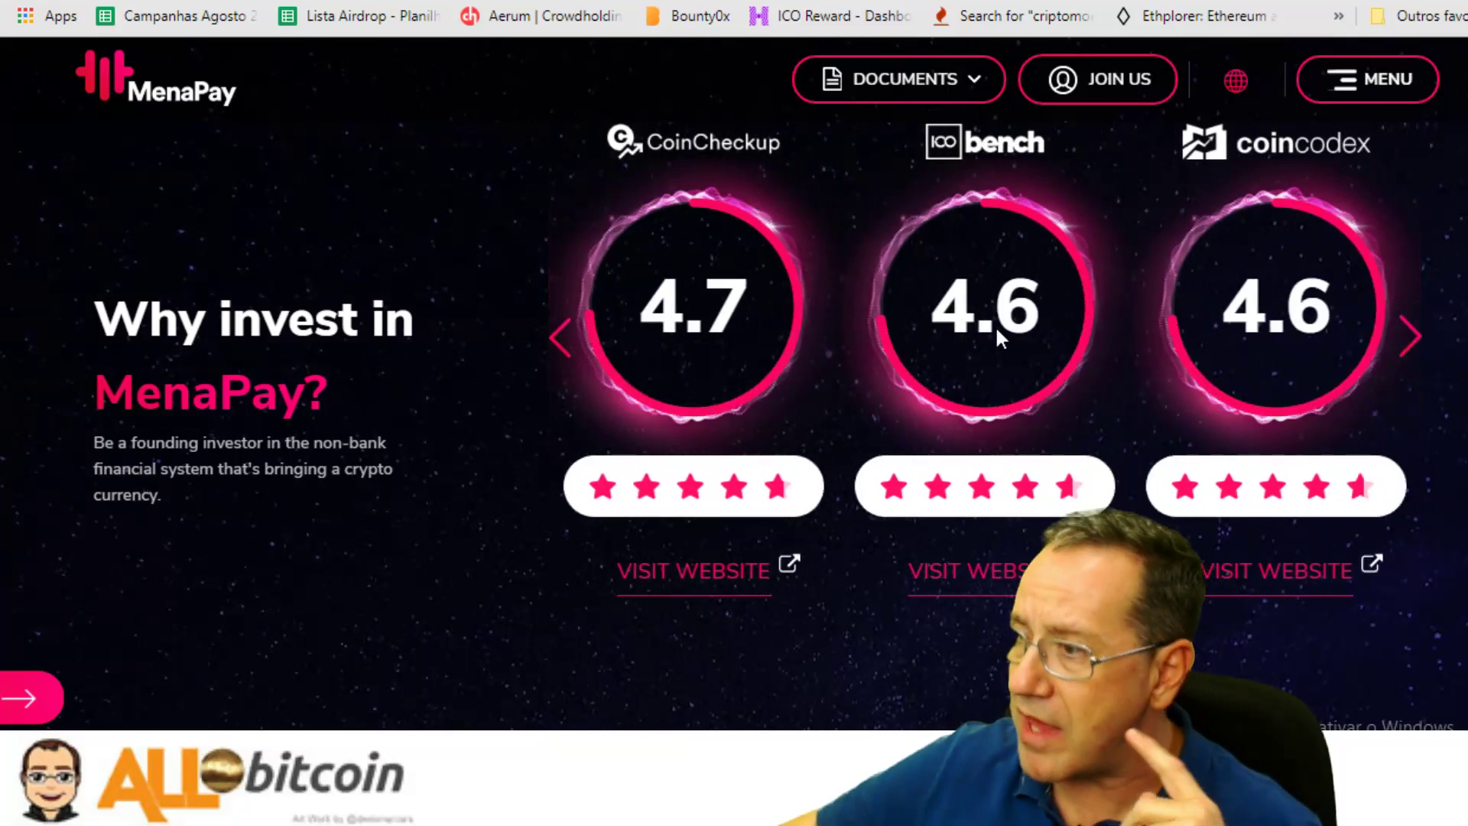
pyautogui.rightClick(1008, 587)
pyautogui.click(1098, 385)
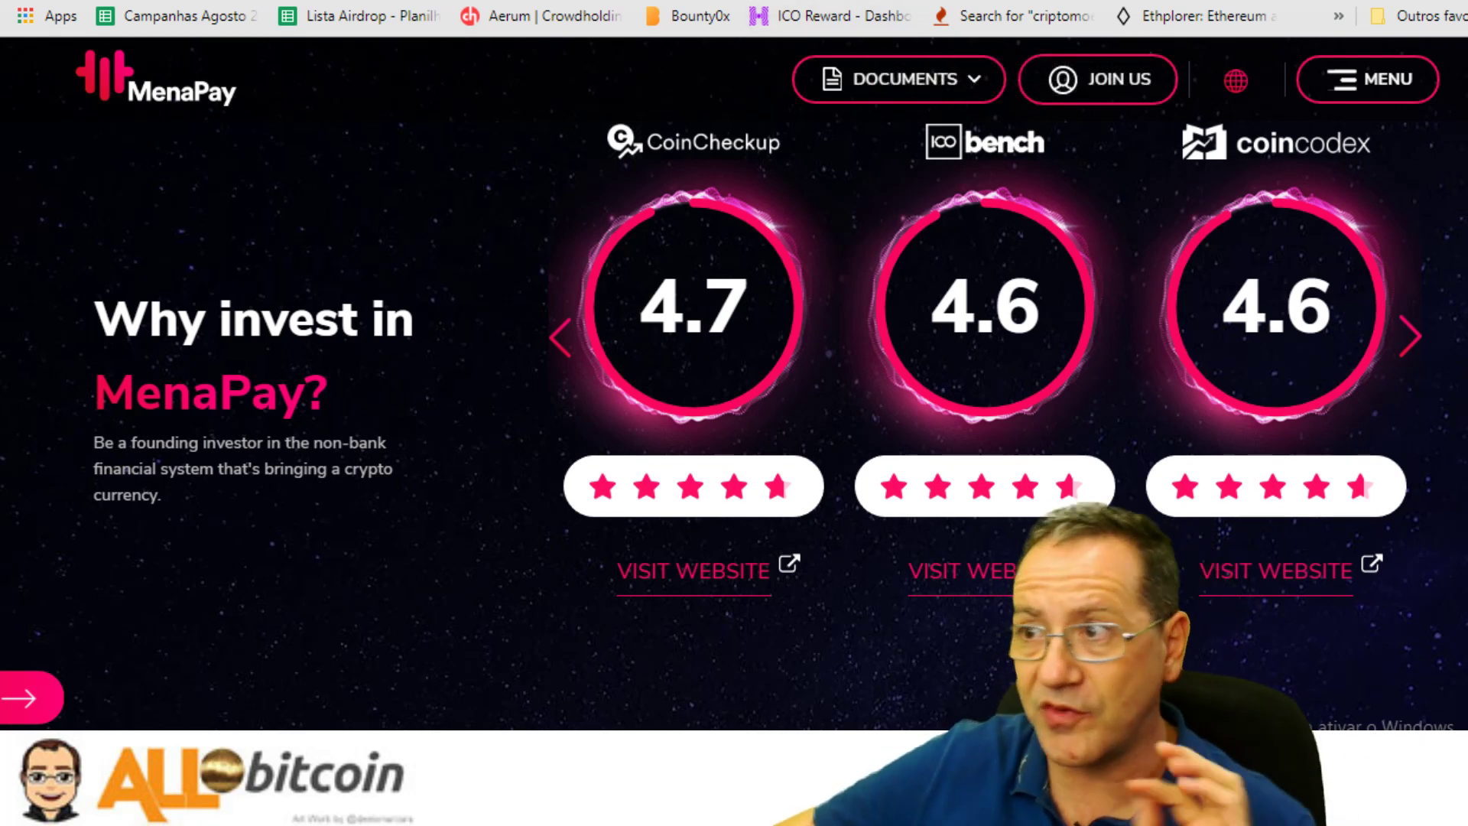
pyautogui.click(999, 287)
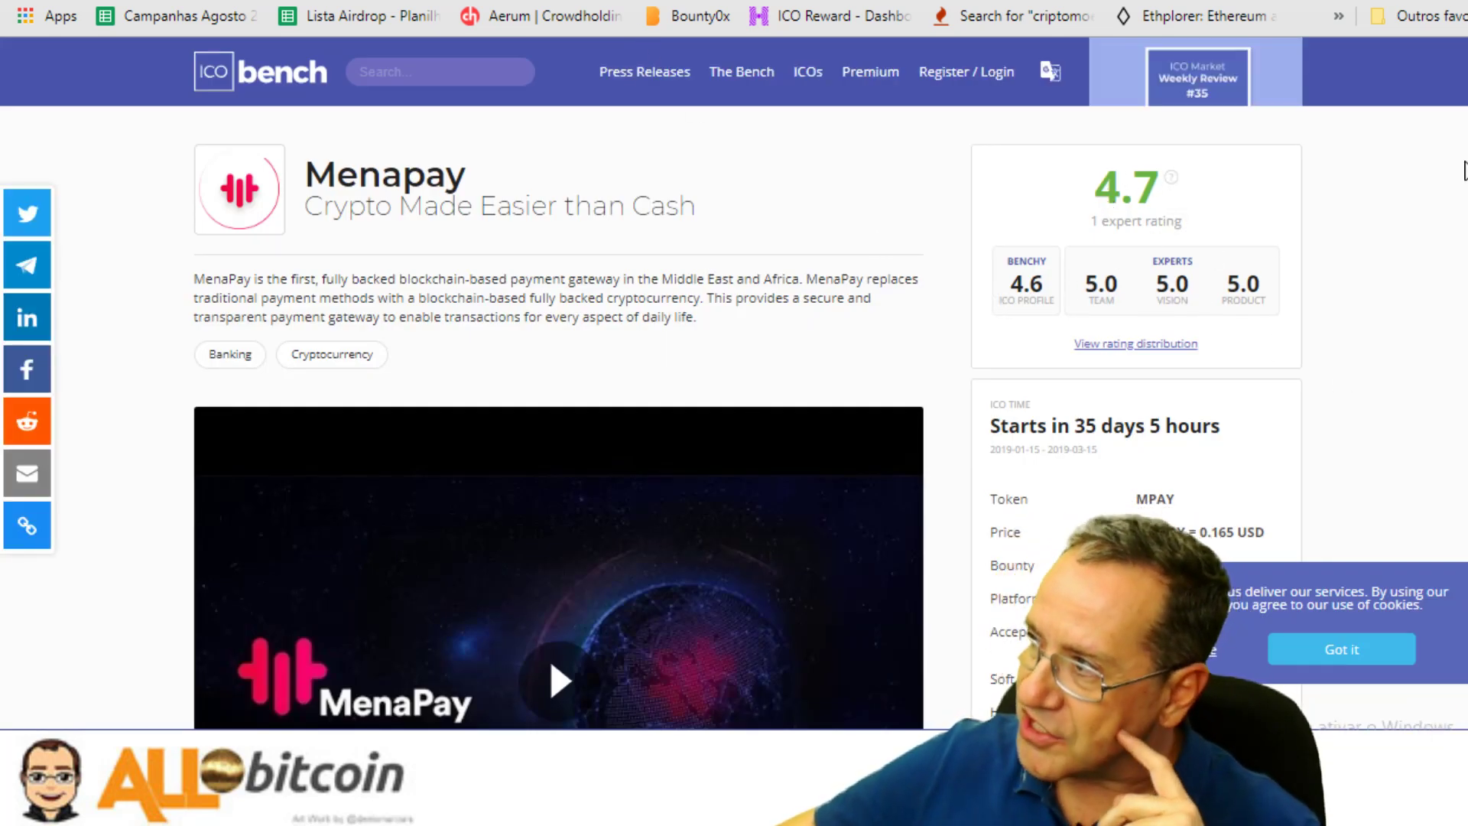
# Look through Menapay's ICObench profile page down to its footer
pyautogui.scroll(-7, 1464, 170)
pyautogui.scroll(7, 1464, 170)
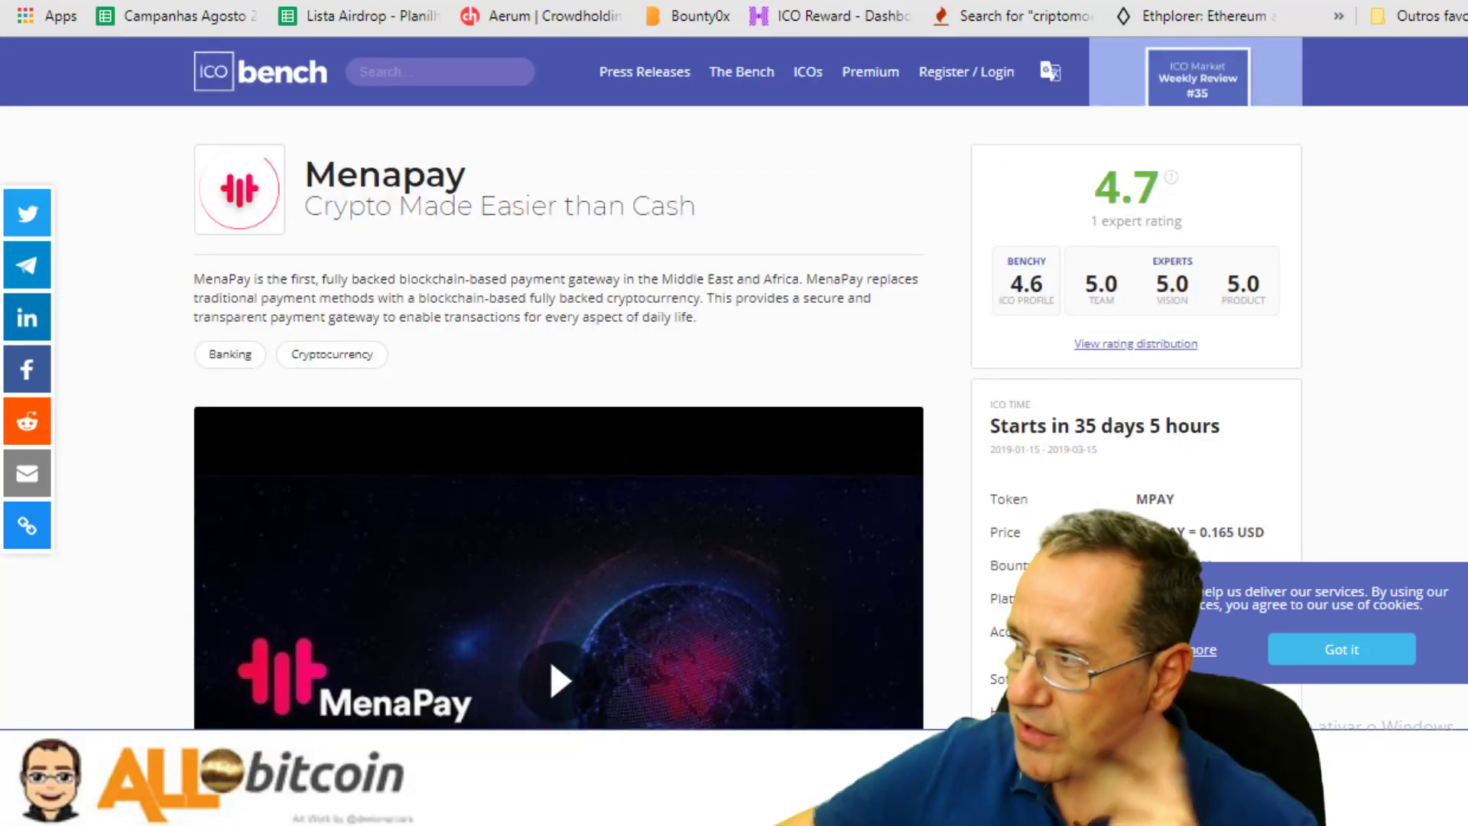
pyautogui.scroll(-12, 1464, 170)
pyautogui.scroll(12, 1465, 170)
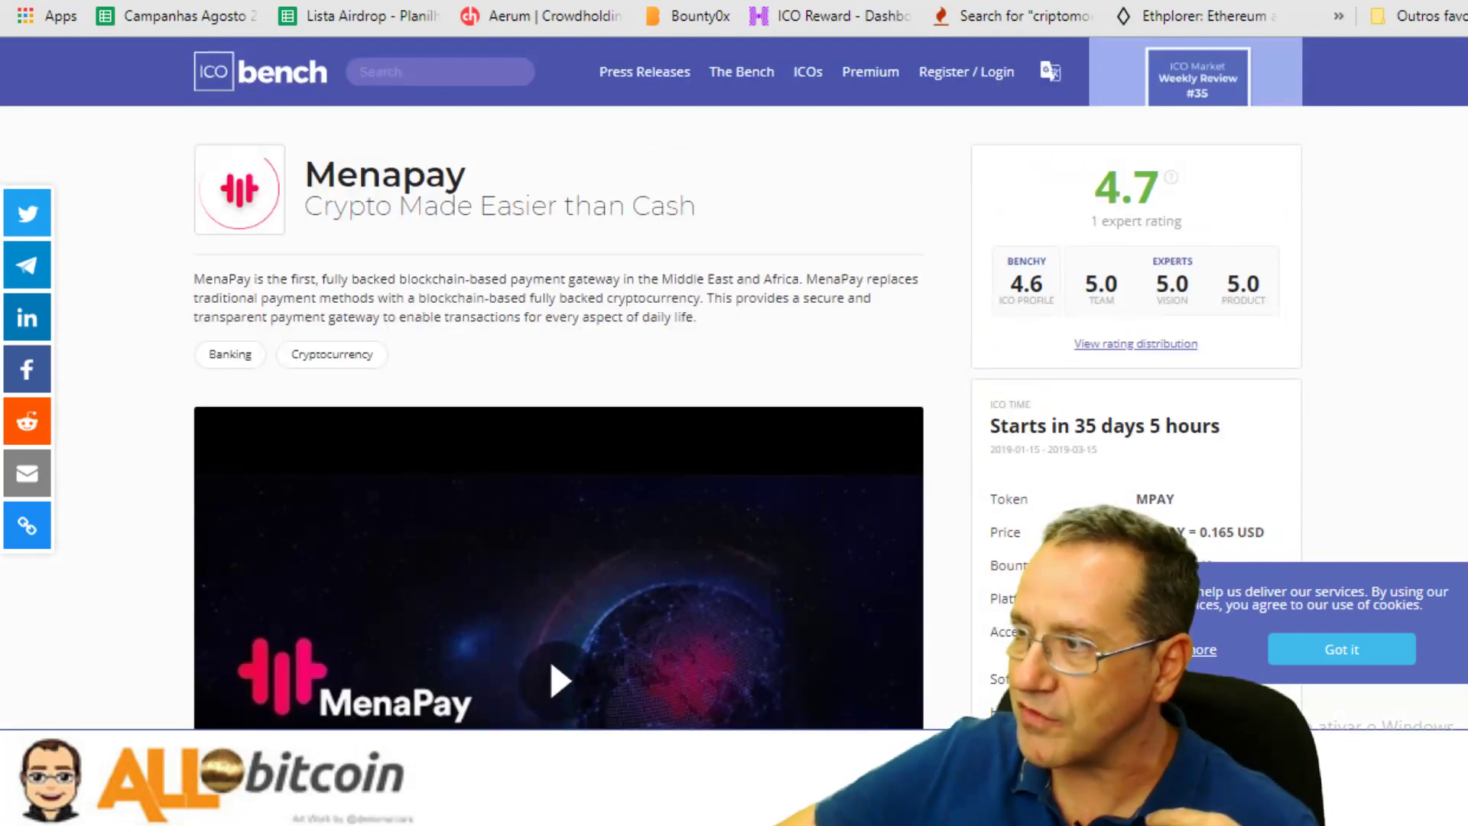
pyautogui.scroll(-20, 1464, 169)
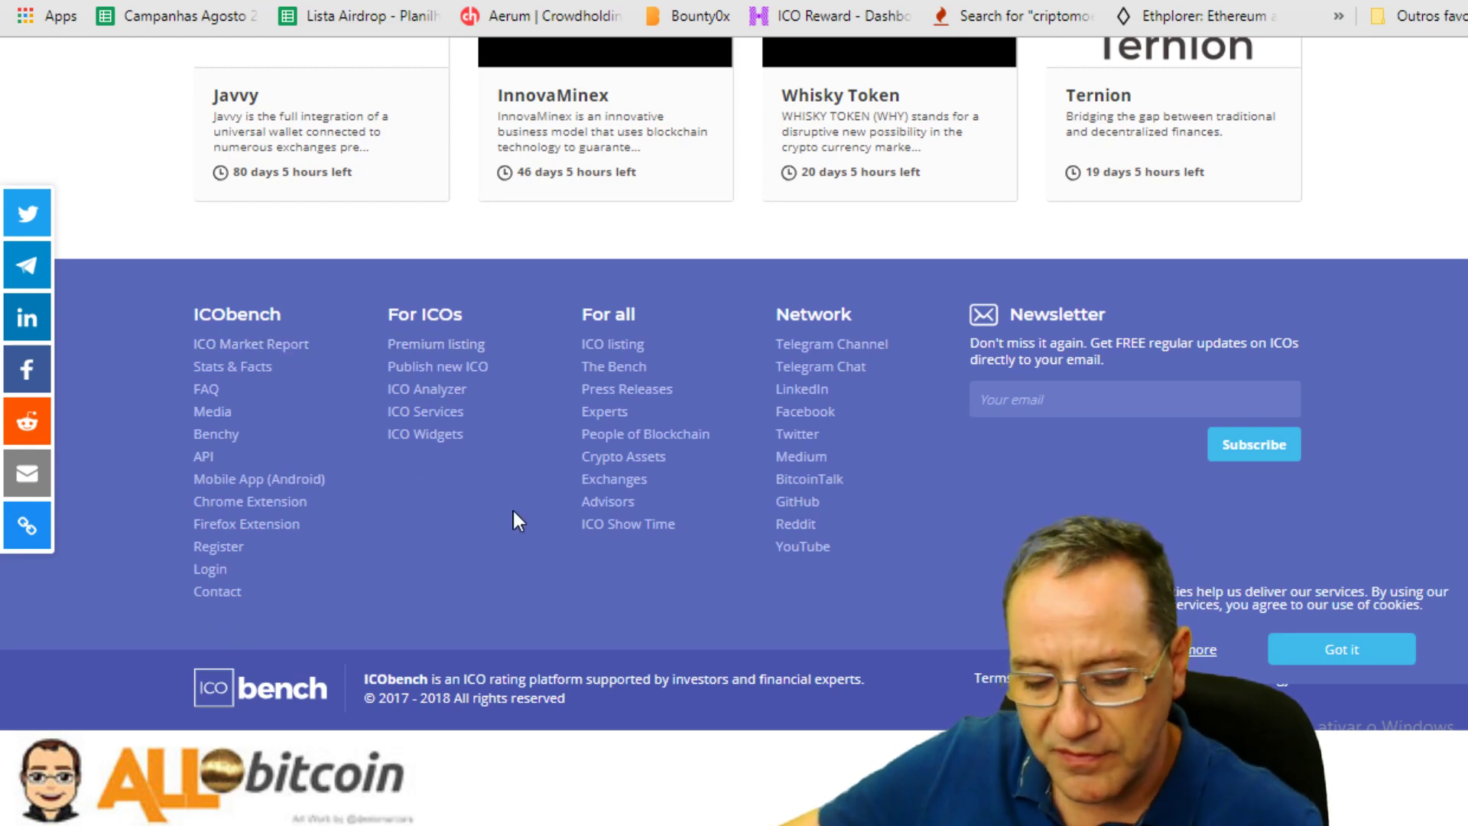
# Search the ICObench page for "widge" and open the ICO Widgets page
pyautogui.hotkey('ctrl', 'f')
pyautogui.write('widge')
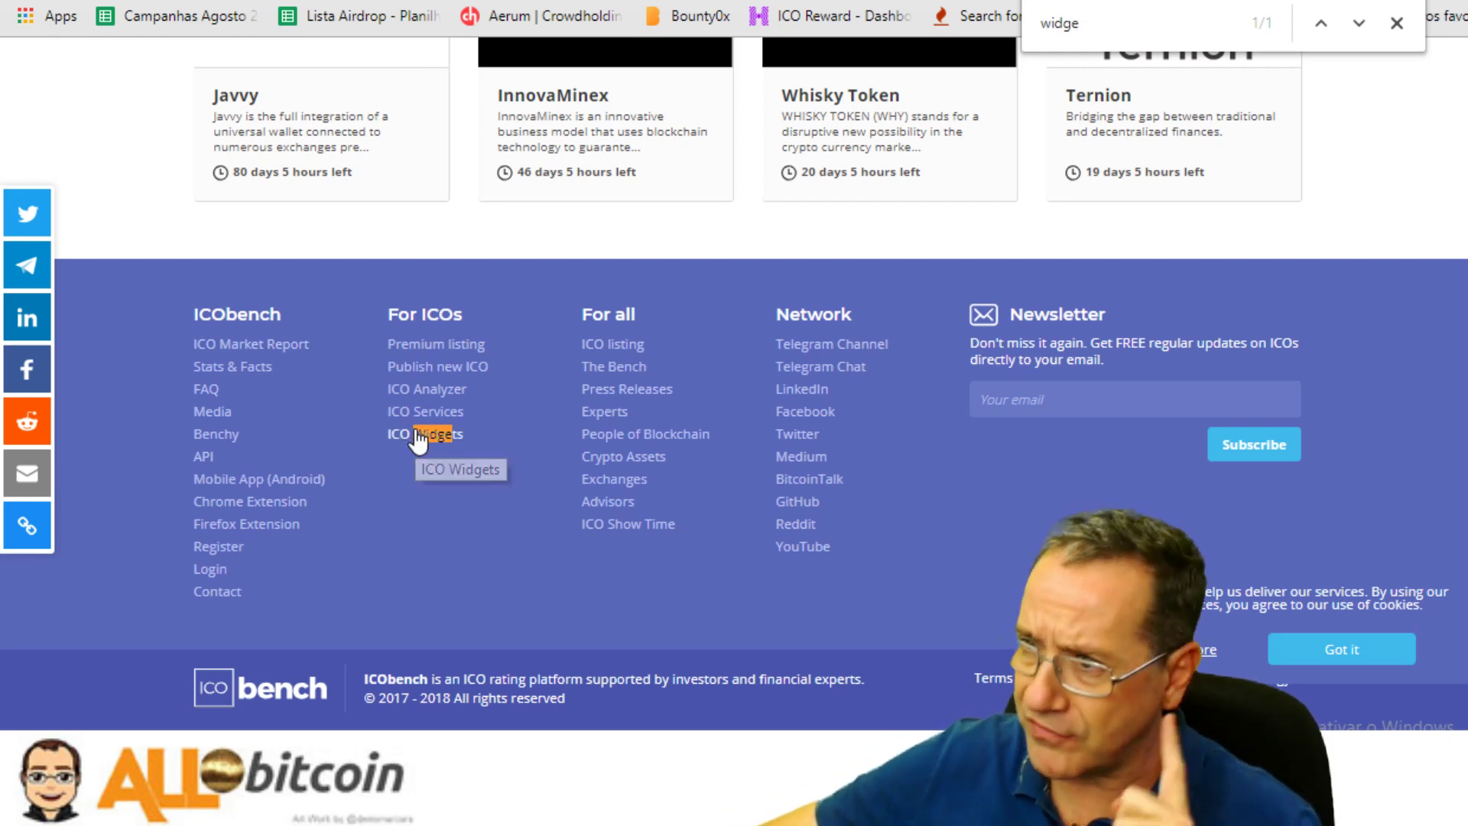
pyautogui.press('Escape')
pyautogui.press('Return')
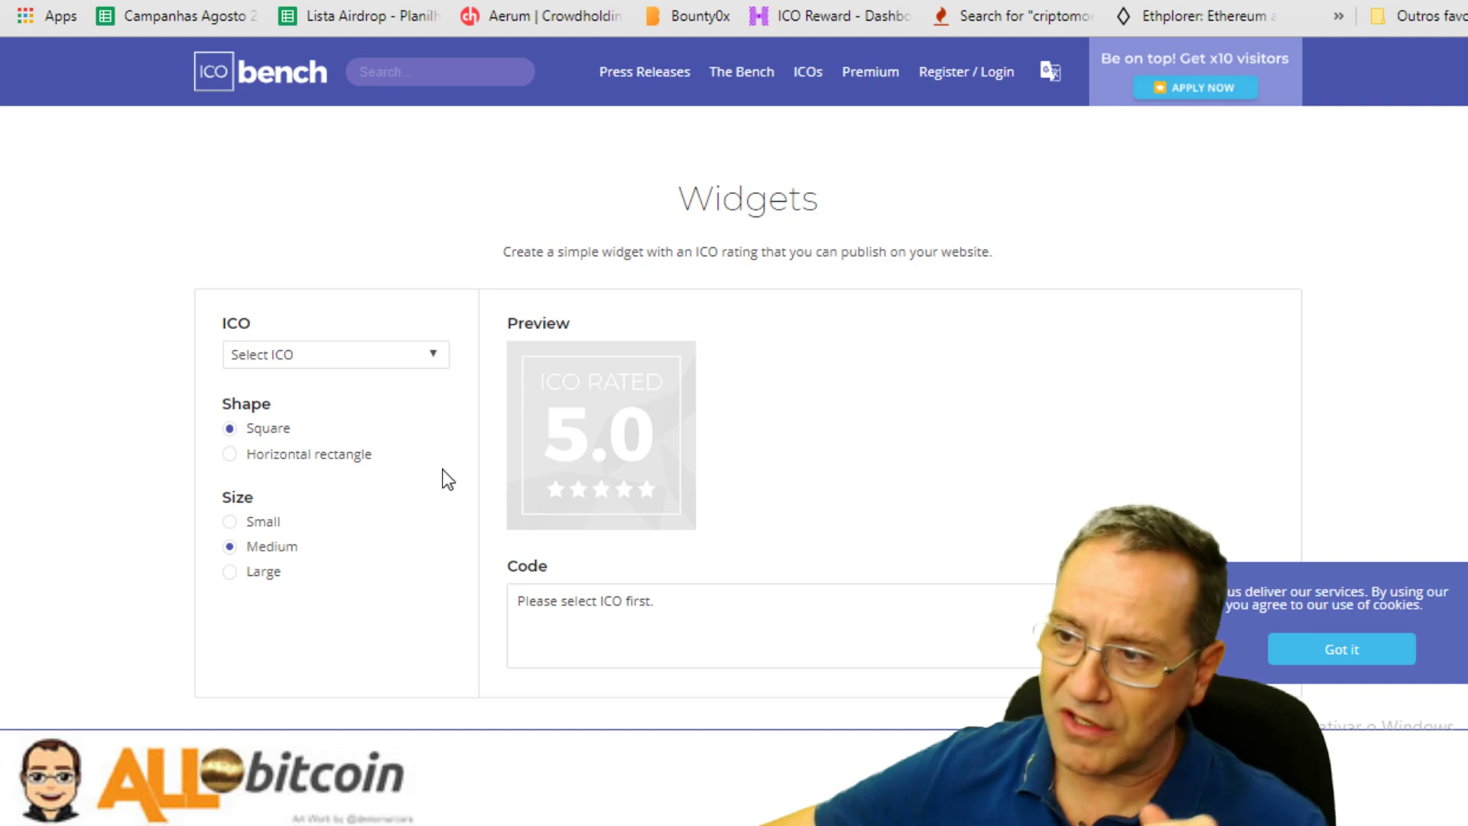
# Choose Menapay as the ICO for the rating widget
pyautogui.click(380, 358)
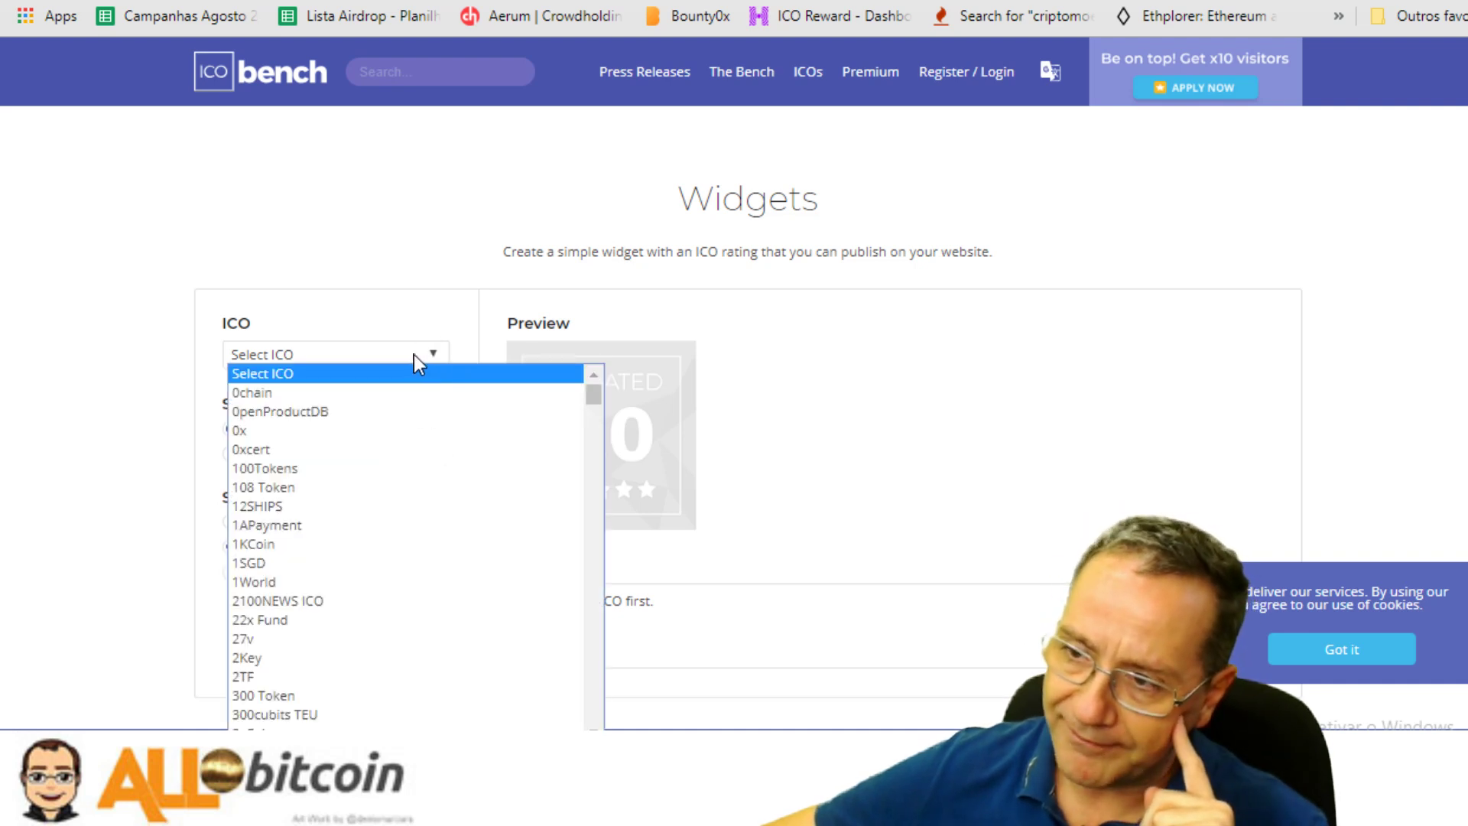
pyautogui.moveTo(597, 397); pyautogui.dragTo(592, 589)
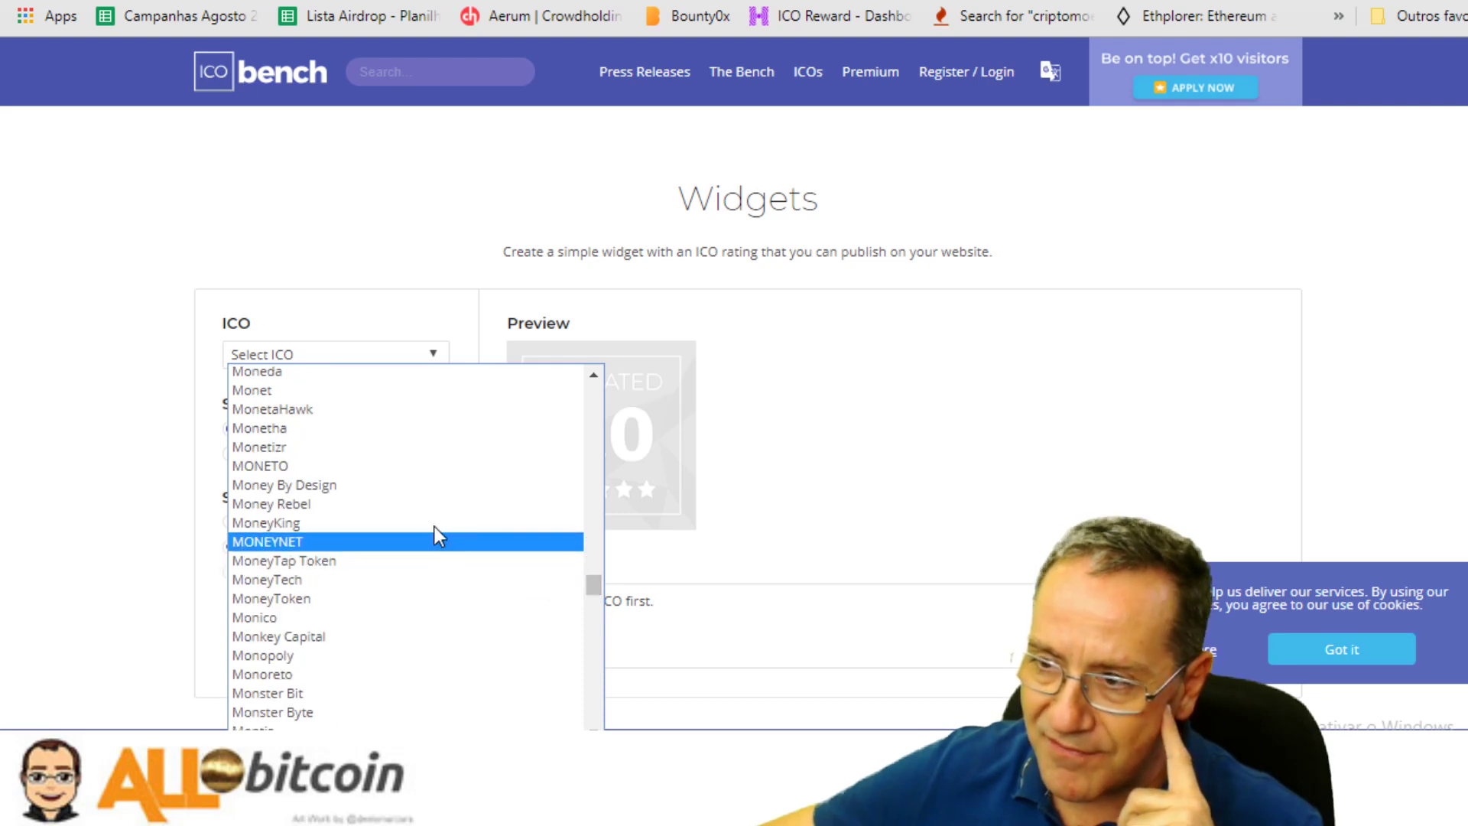
pyautogui.scroll(8, 337, 423)
pyautogui.scroll(10, 357, 520)
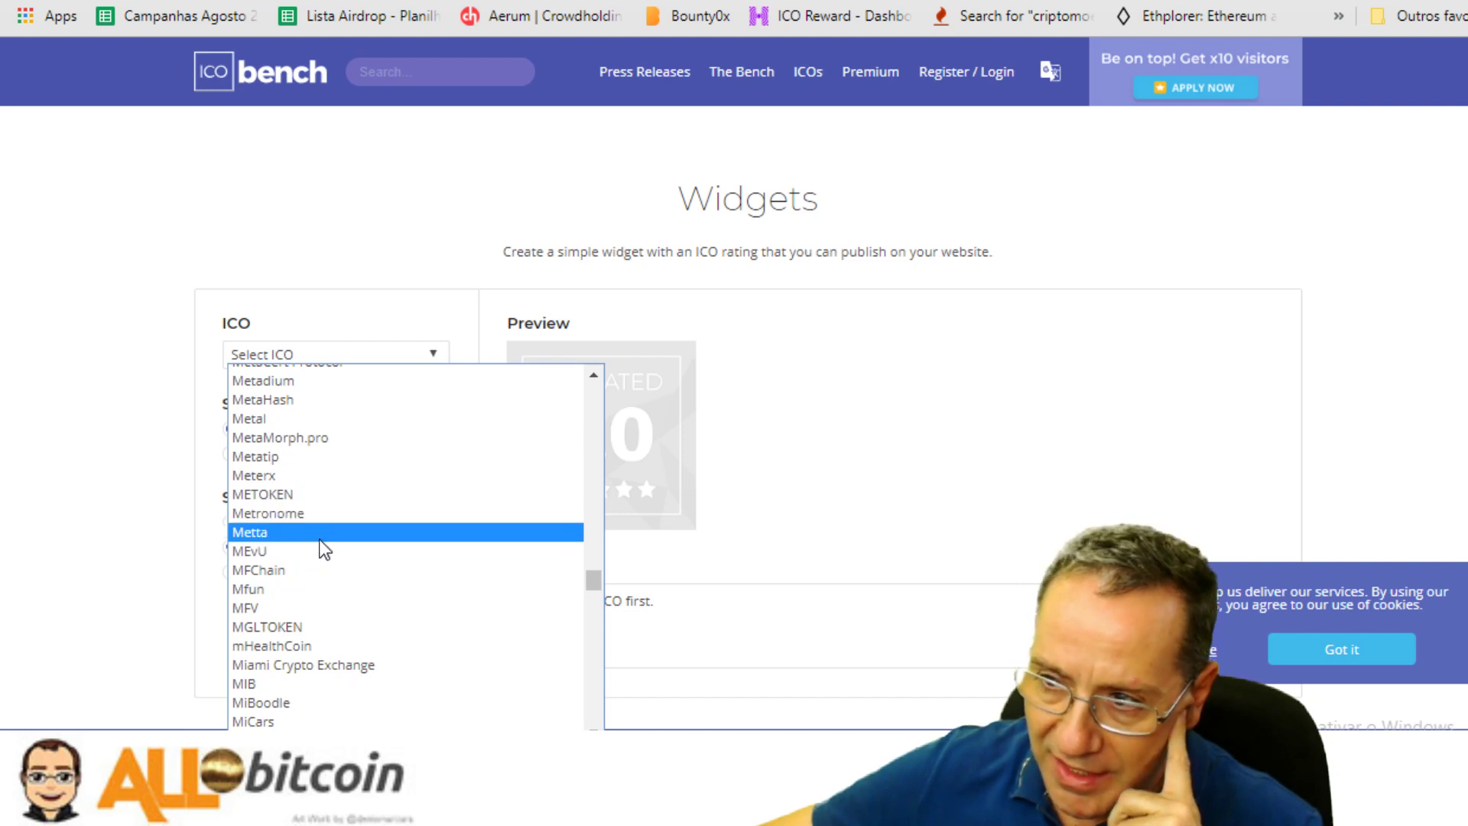
pyautogui.scroll(4, 340, 482)
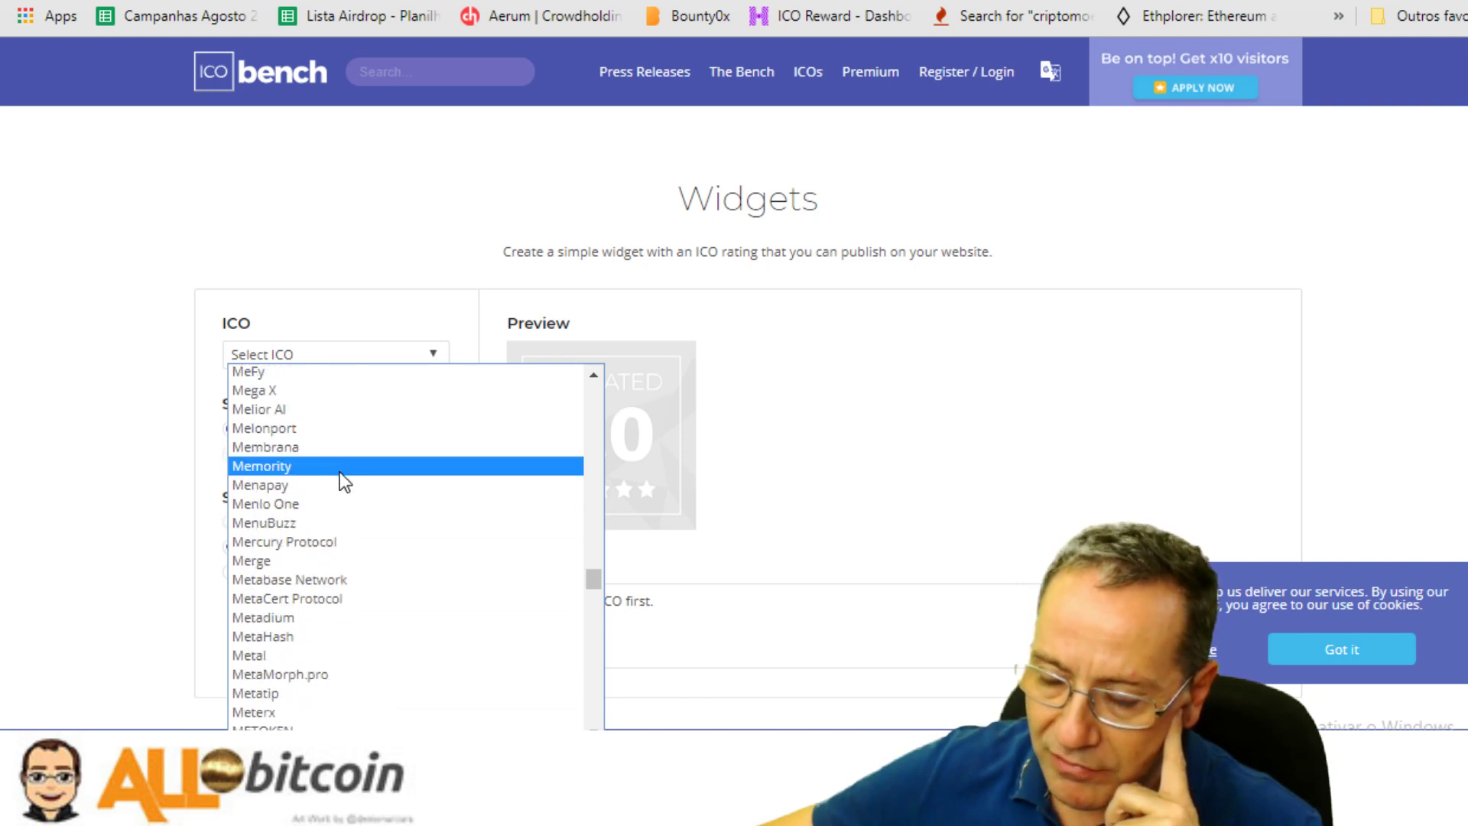
pyautogui.scroll(4, 343, 482)
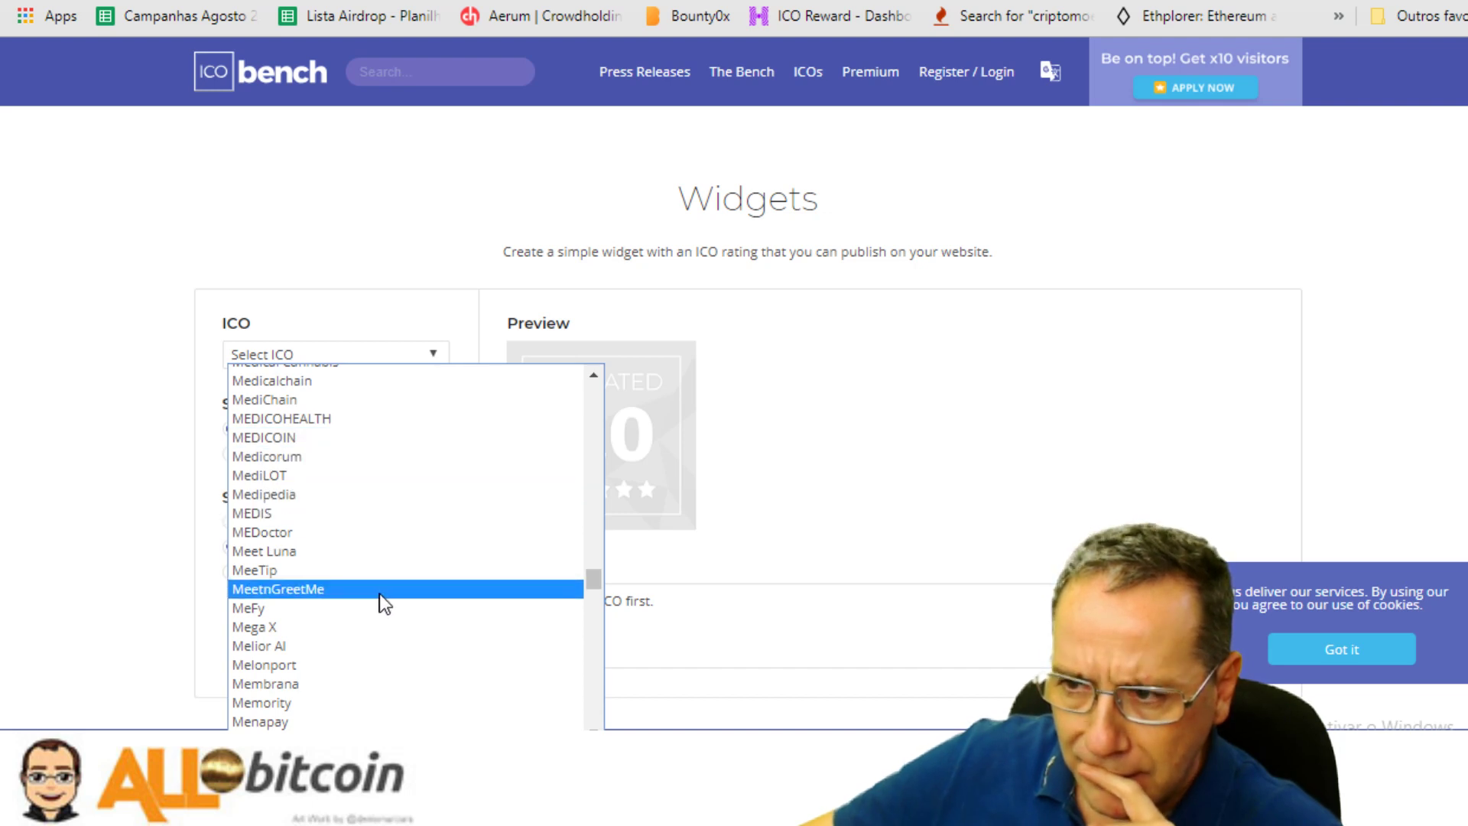
pyautogui.scroll(-3, 390, 627)
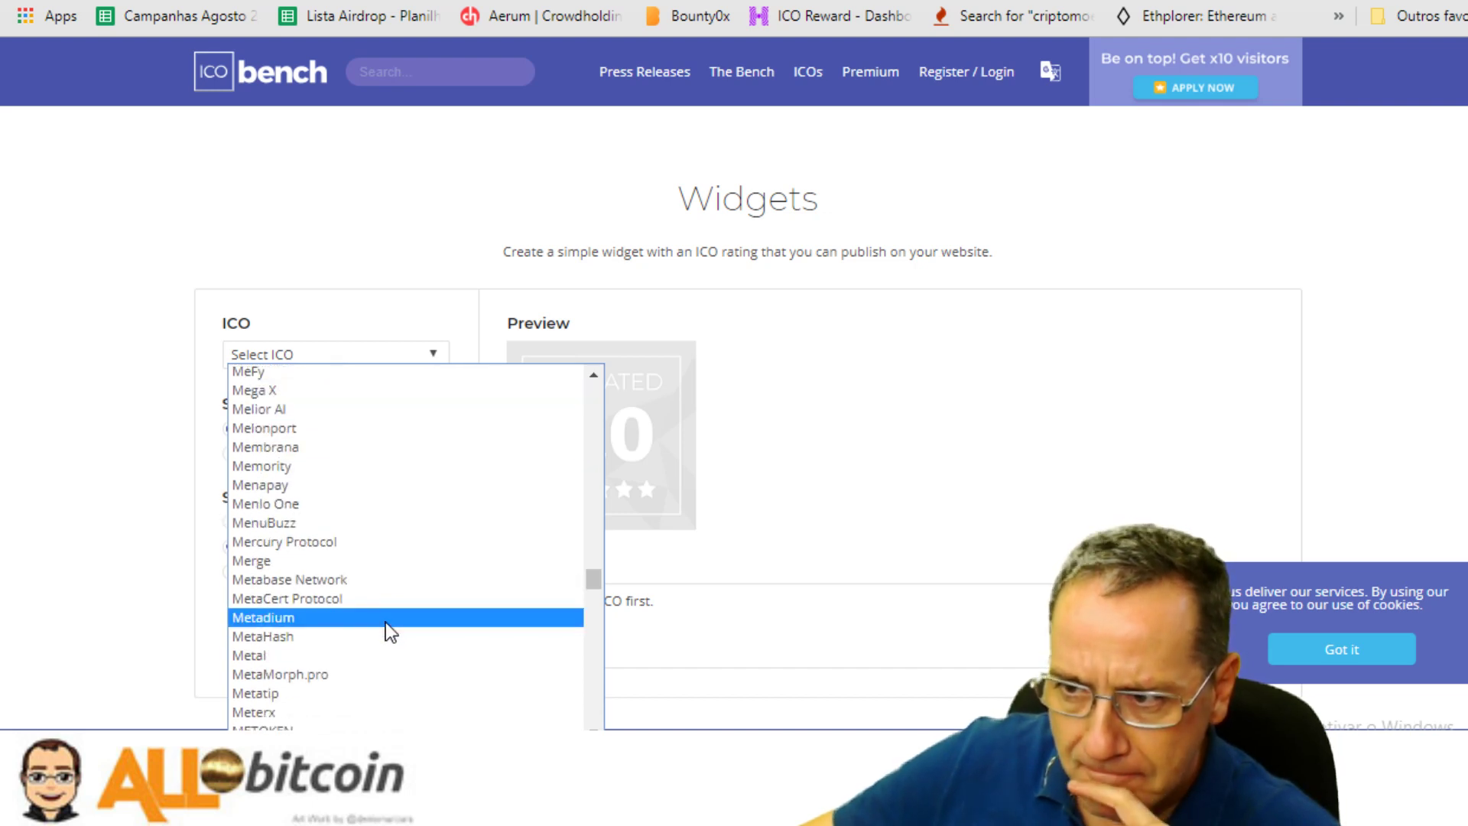
pyautogui.click(301, 492)
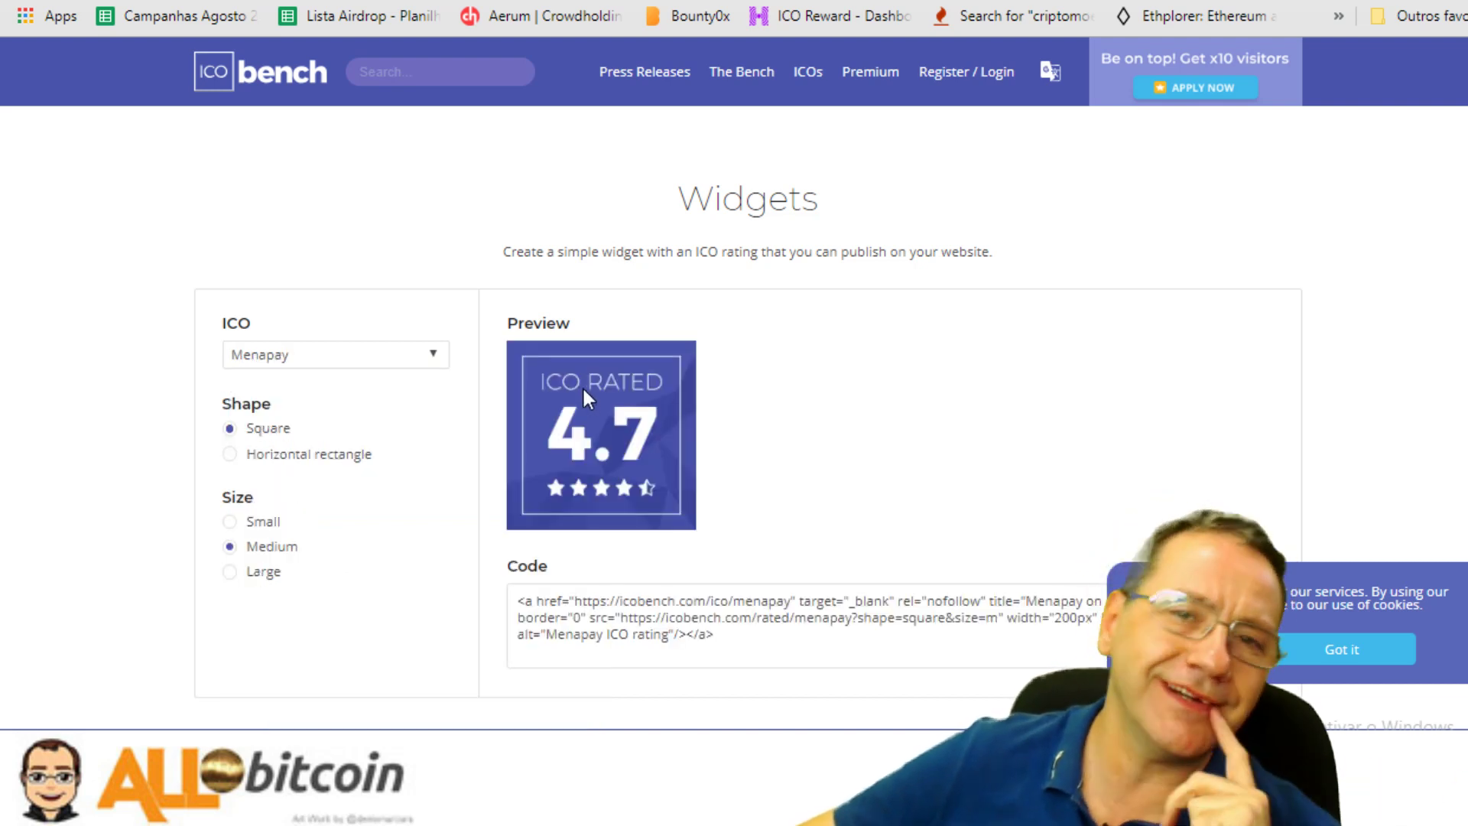
# Copy the square Menapay ICO rating badge image, paste it into the Photoshop document, and place it below the logo
pyautogui.scroll(-3, 860, 482)
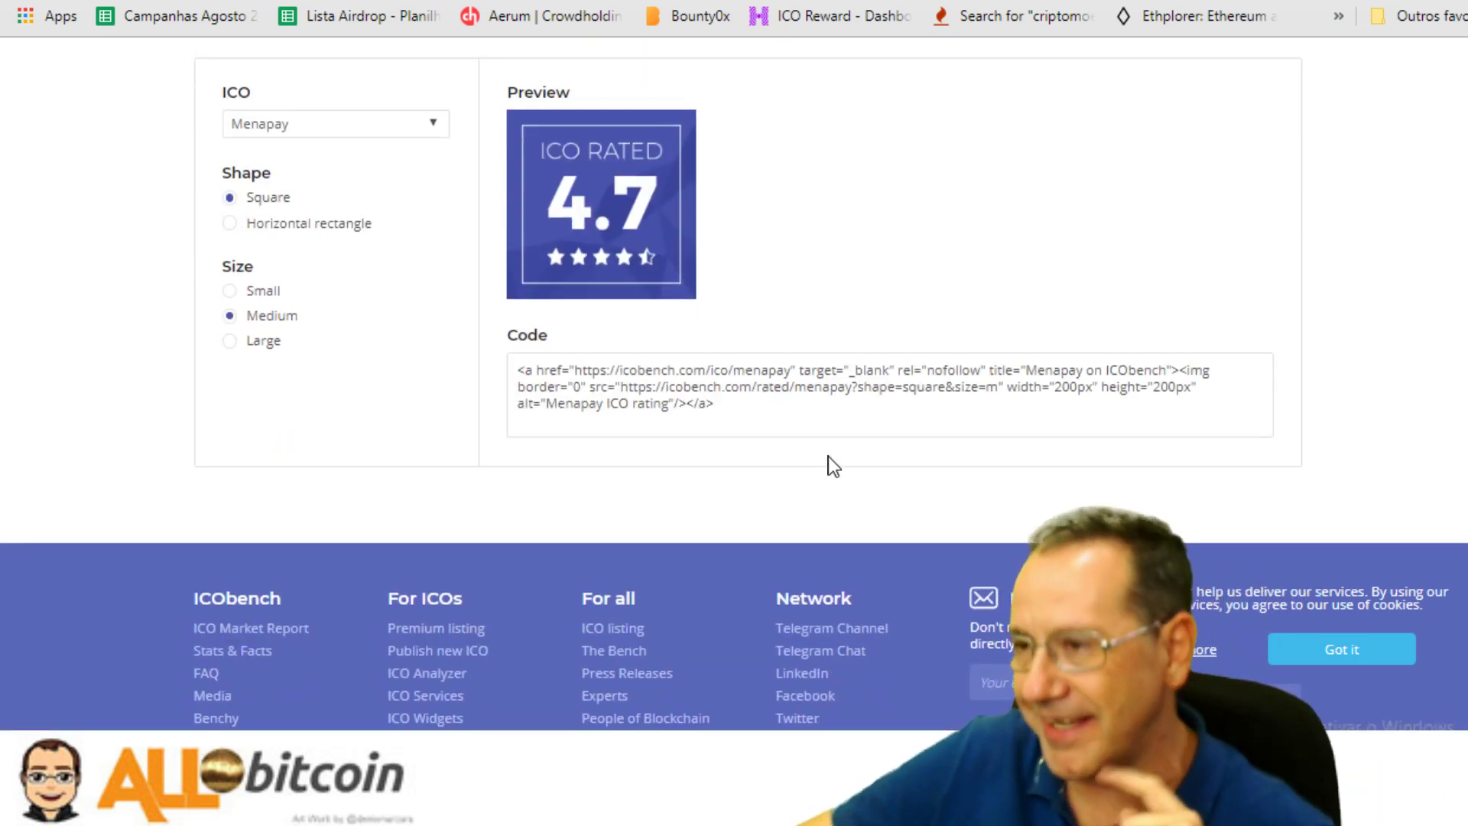
pyautogui.scroll(2, 547, 305)
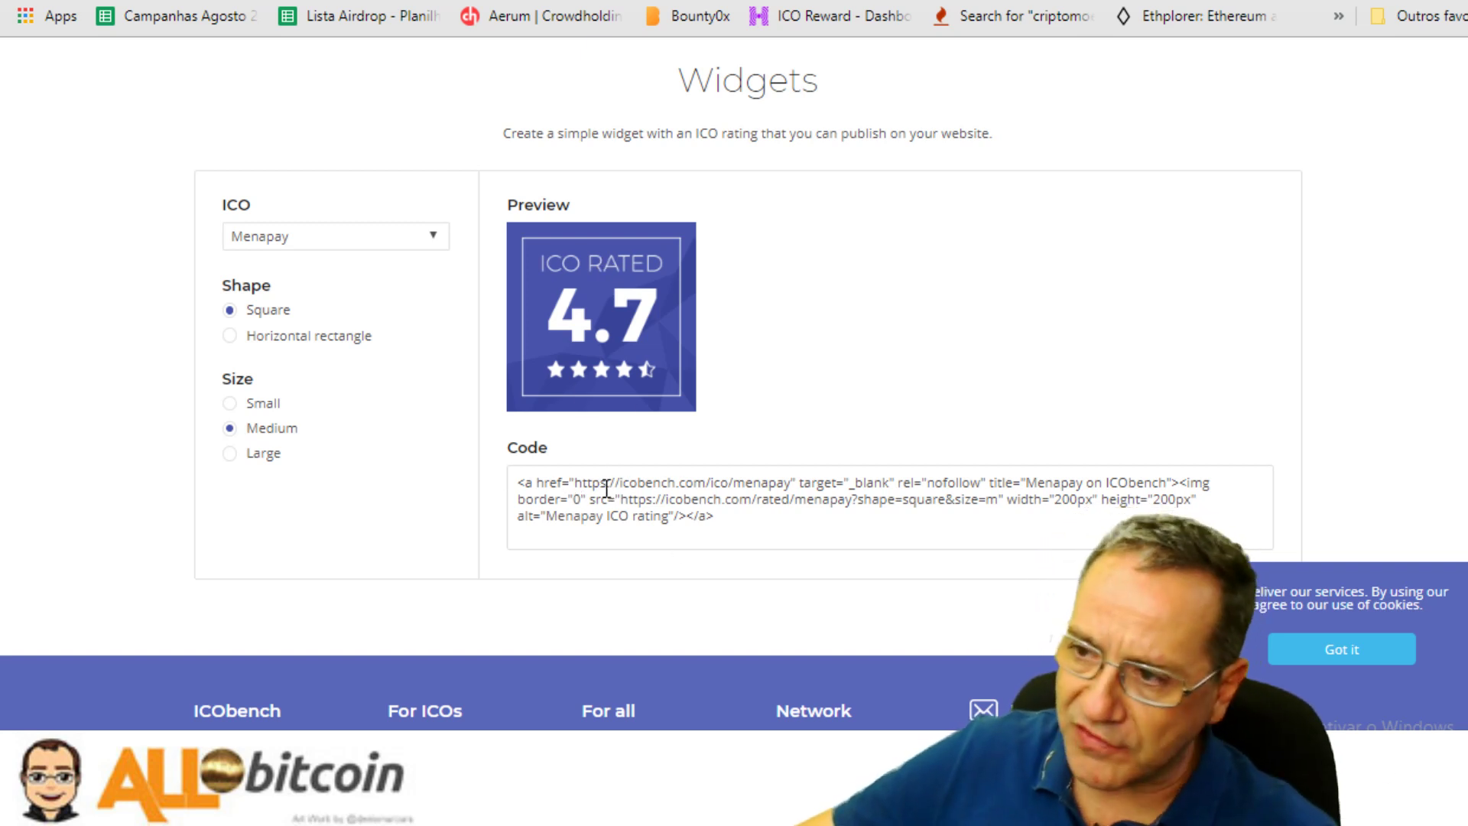
pyautogui.rightClick(545, 259)
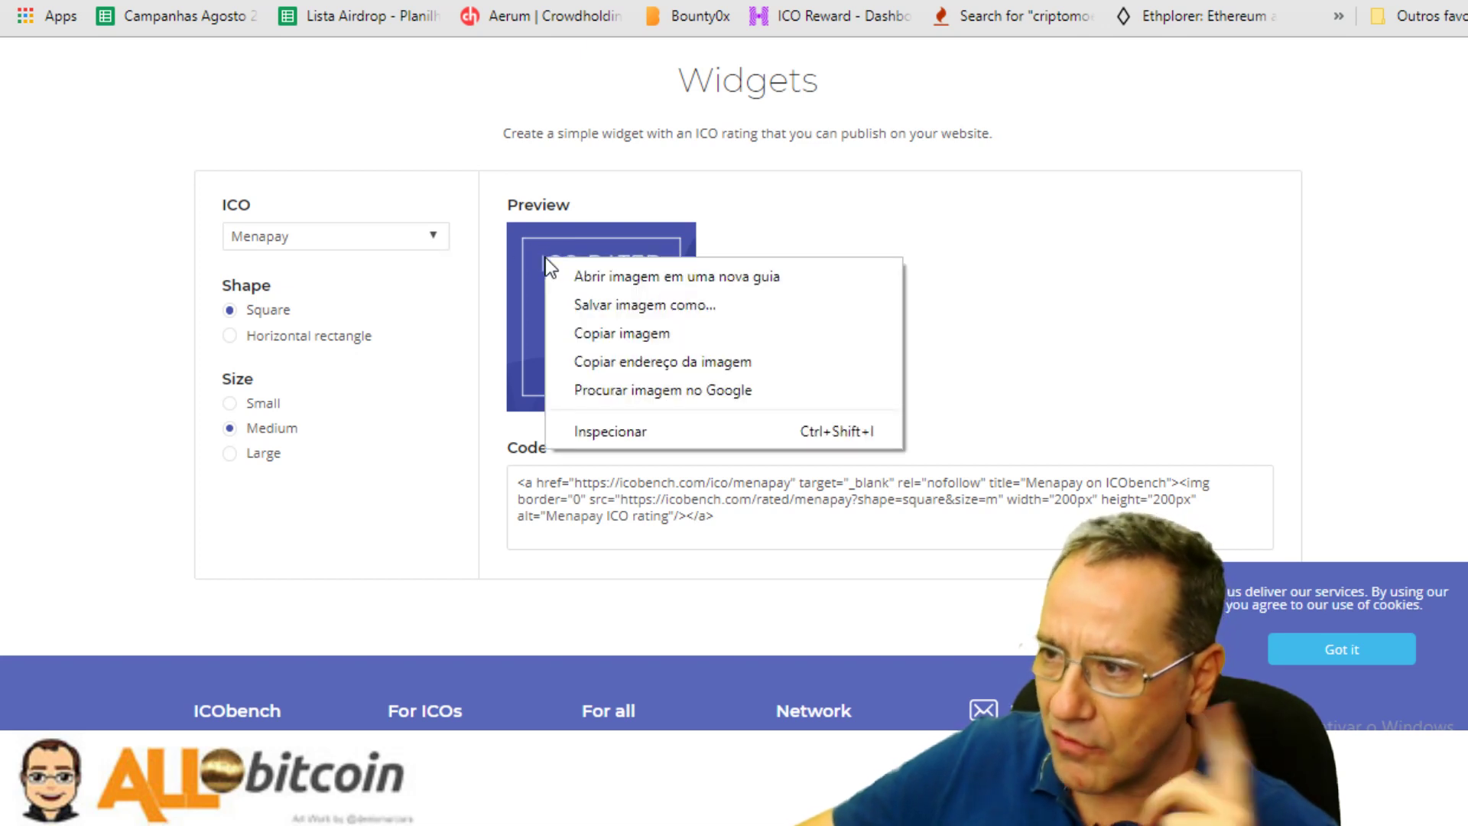
pyautogui.click(621, 343)
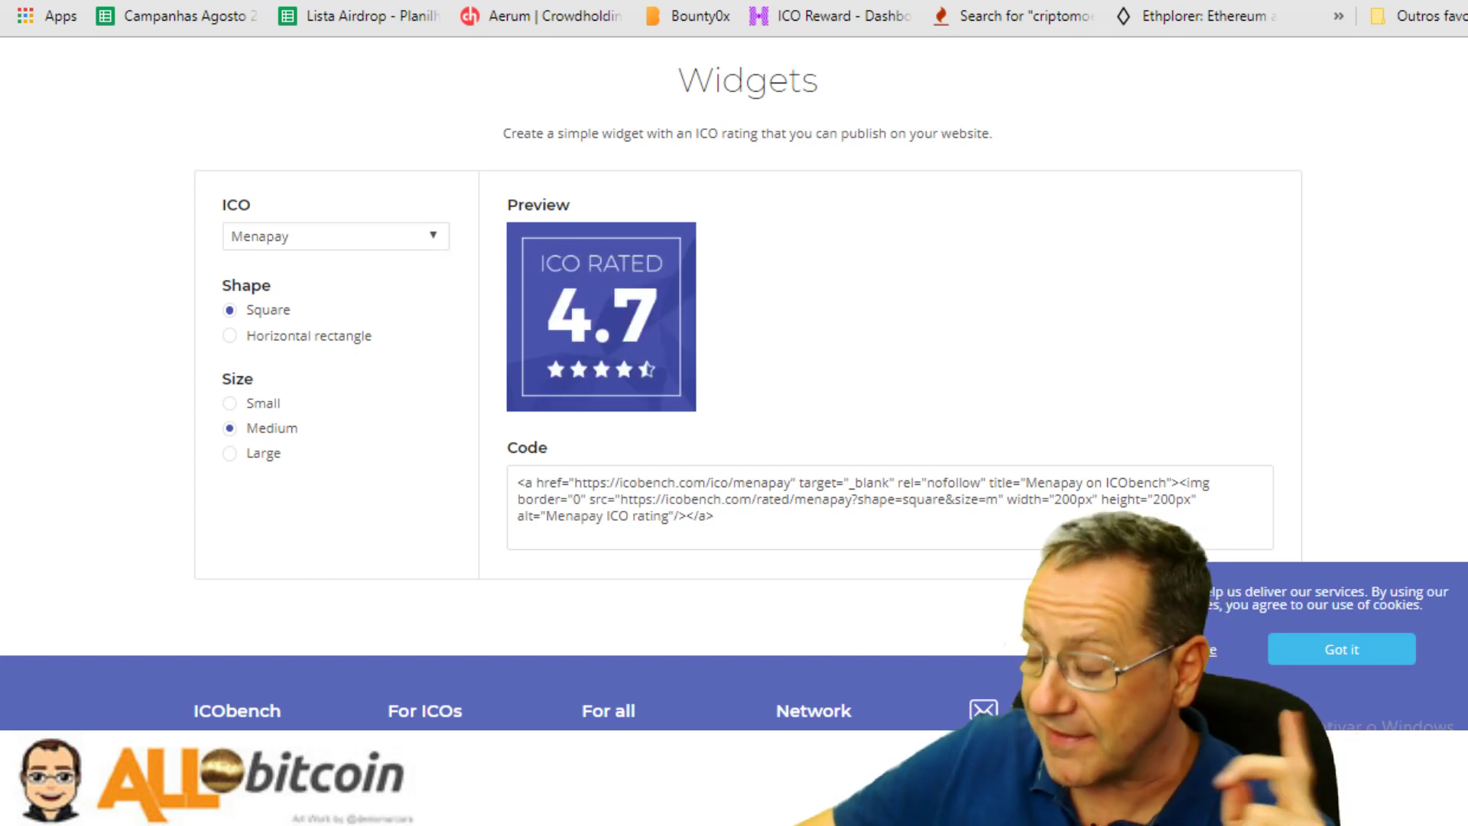
pyautogui.hotkey('alt', 'Tab')
pyautogui.hotkey('ctrl', 'v')
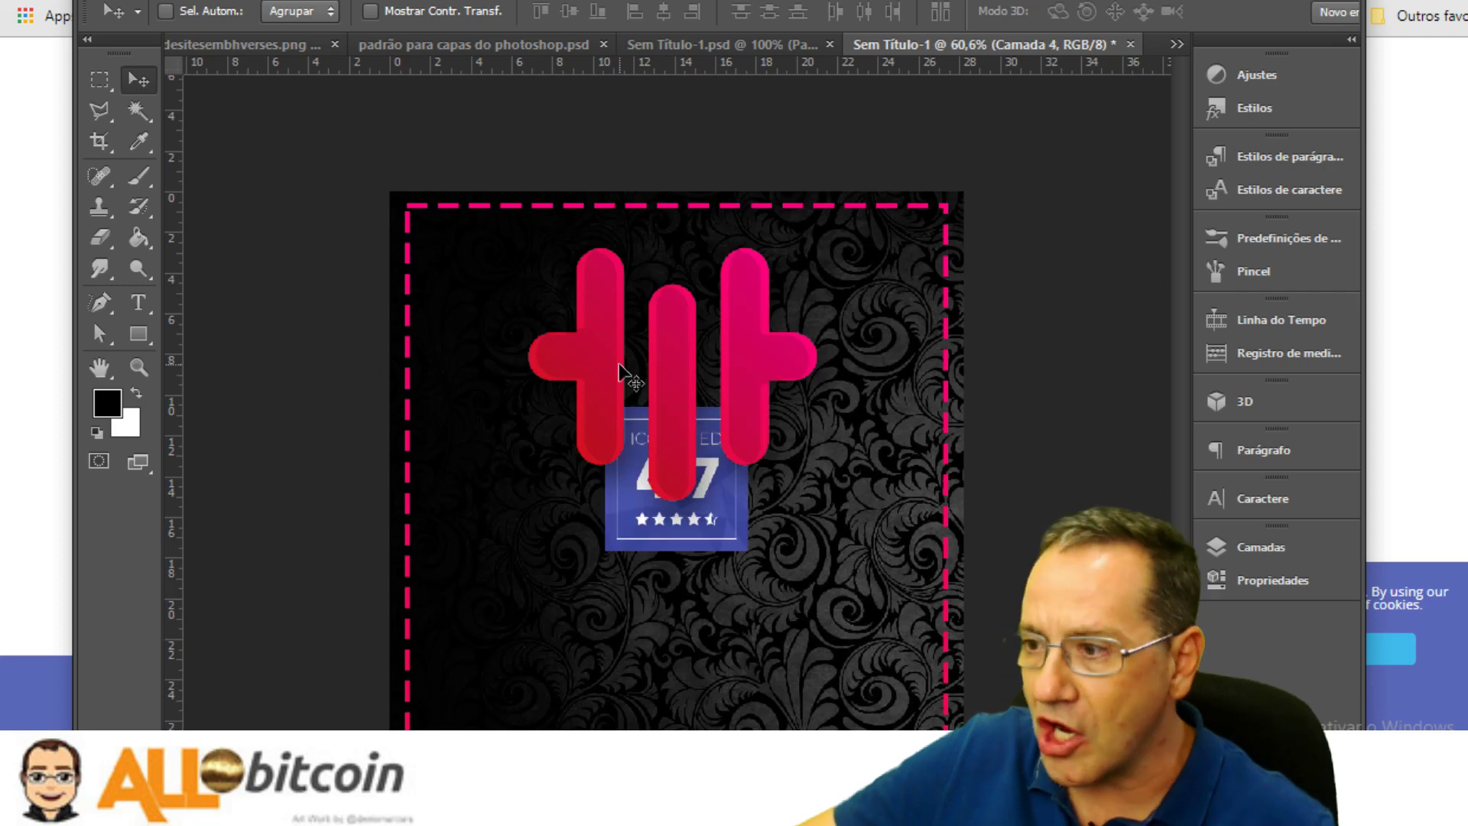
pyautogui.moveTo(665, 527); pyautogui.dragTo(608, 647)
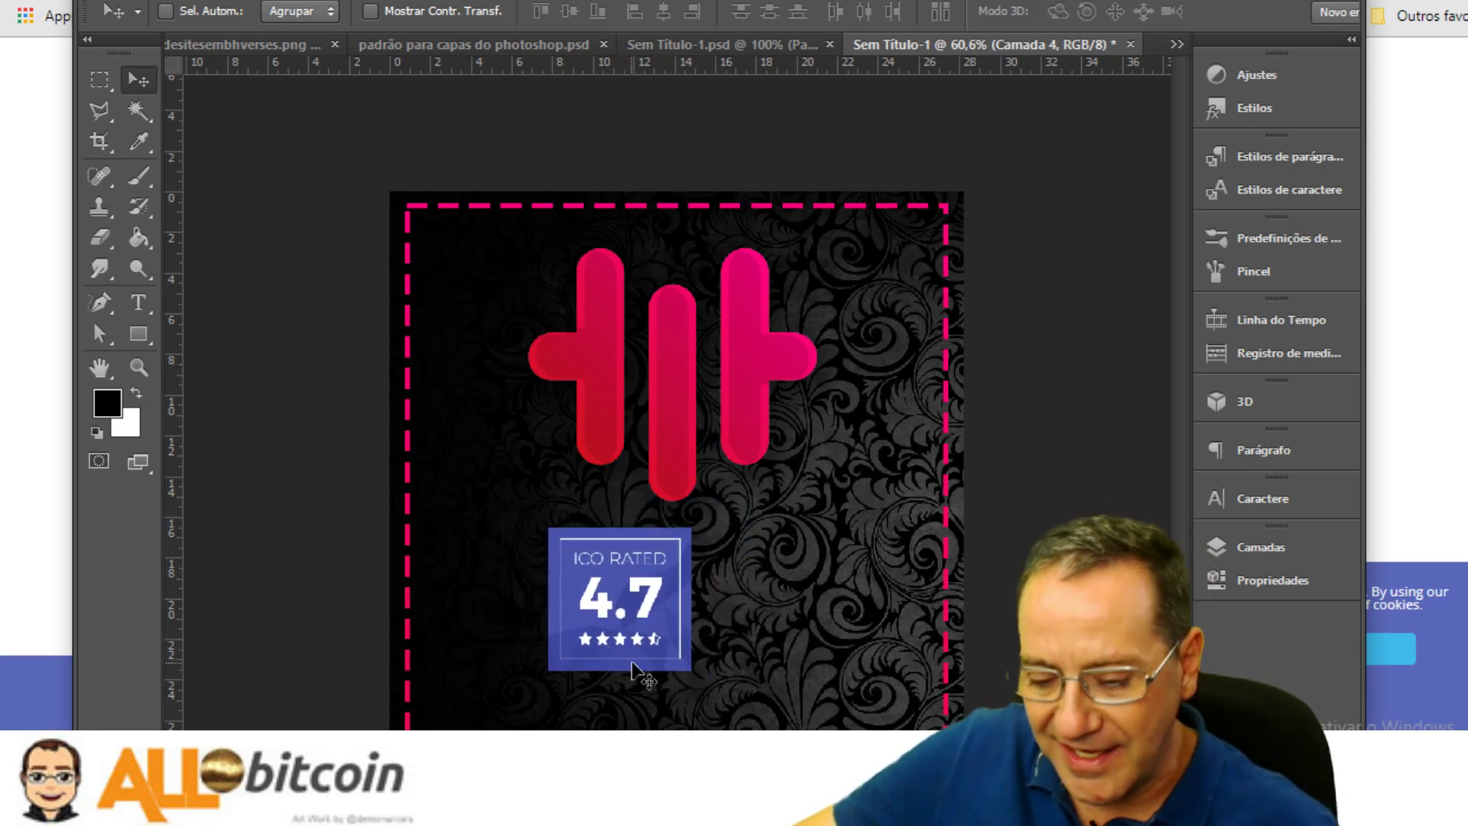
pyautogui.press('super')
pyautogui.click(1368, 26)
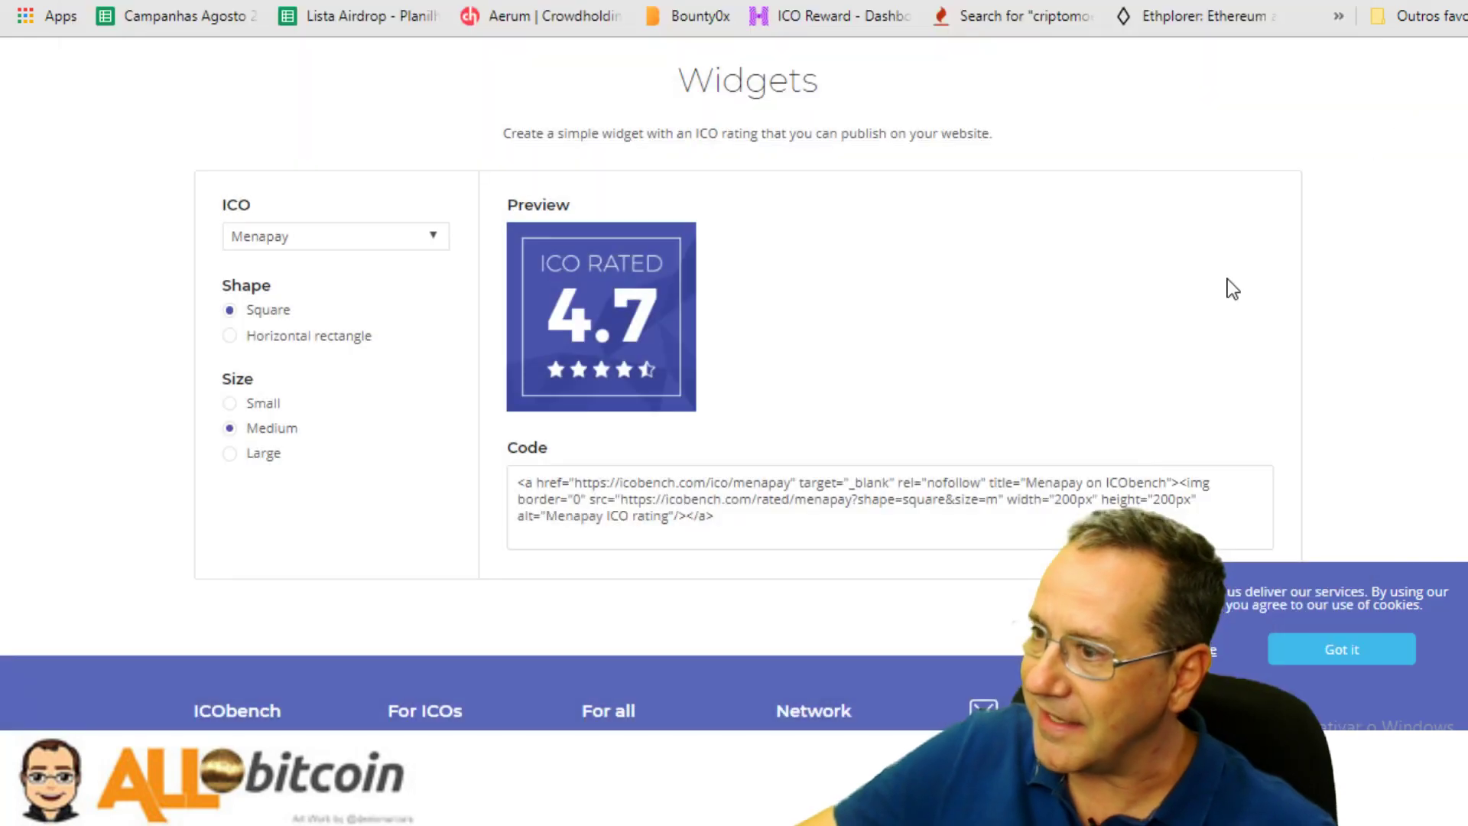
pyautogui.hotkey('alt', 'Tab')
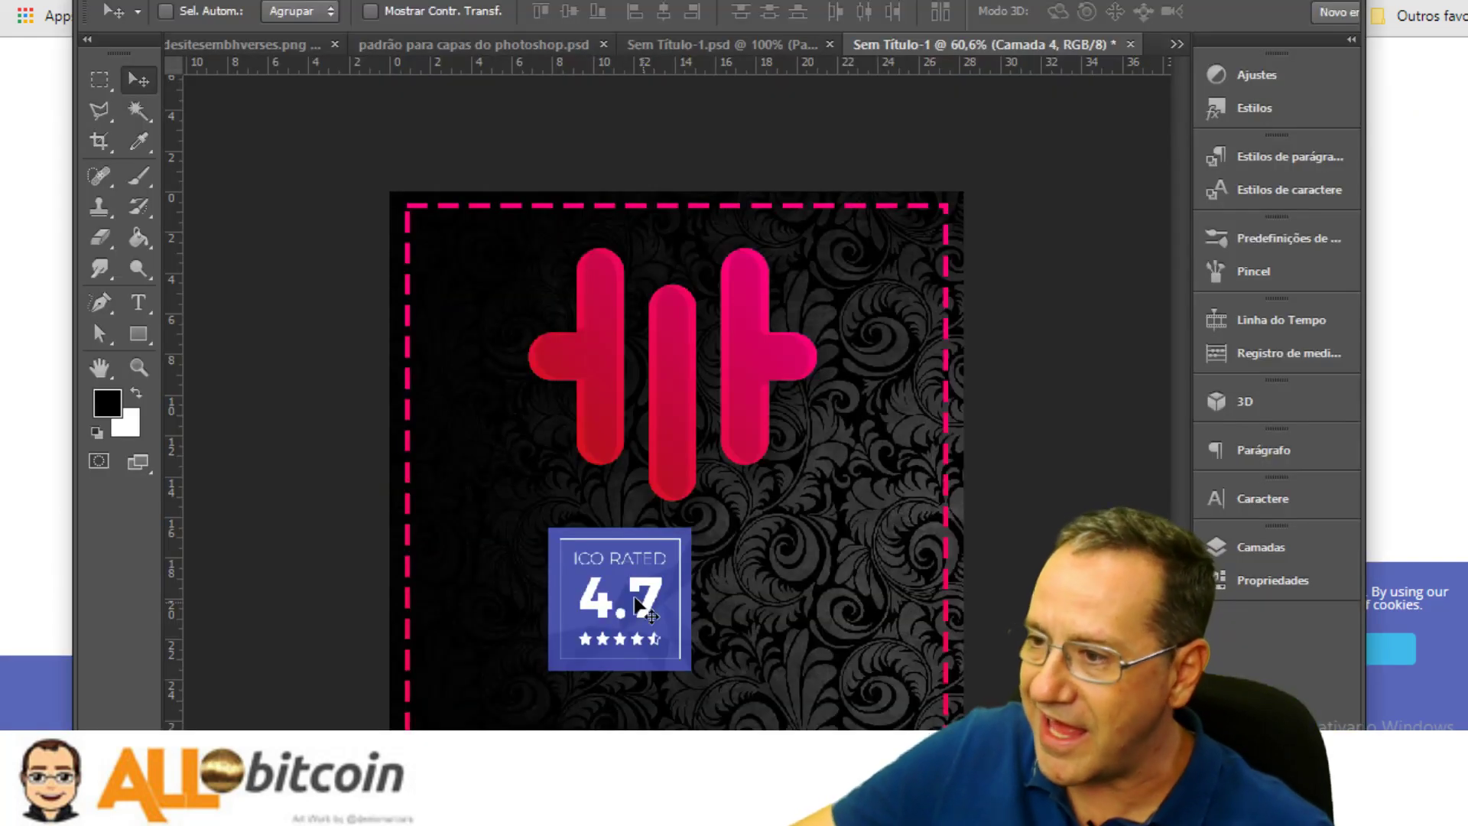
# Centre the rating badge beneath the logo, scale it proportionally to 134%, and apply the transformation
pyautogui.moveTo(605, 571); pyautogui.dragTo(656, 597)
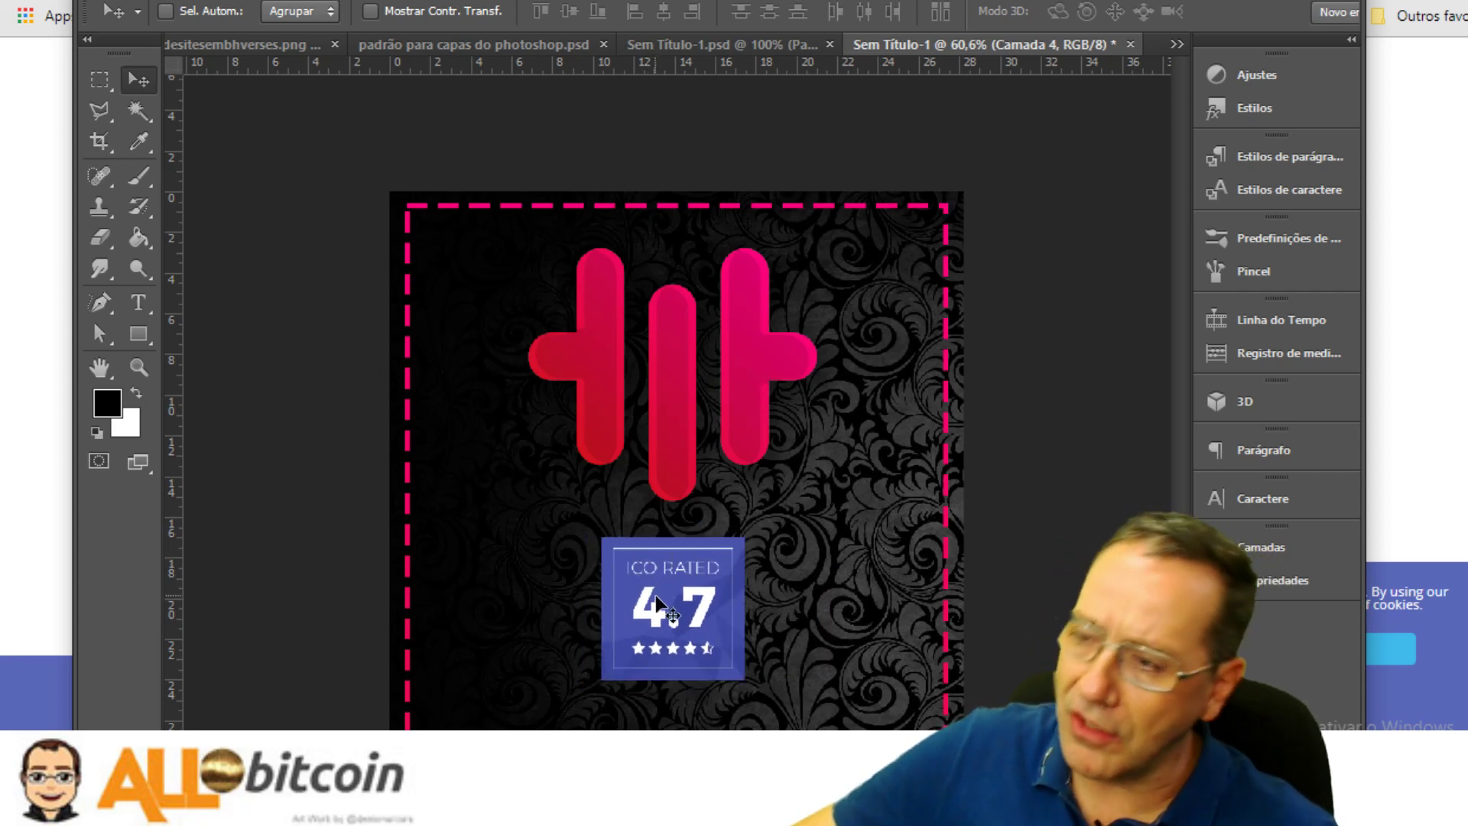
pyautogui.hotkey('ctrl', 't')
pyautogui.moveTo(745, 680)
pyautogui.mouseDown()
pyautogui.moveTo(757, 704)
pyautogui.moveTo(791, 715)
pyautogui.moveTo(719, 670)
pyautogui.mouseUp()
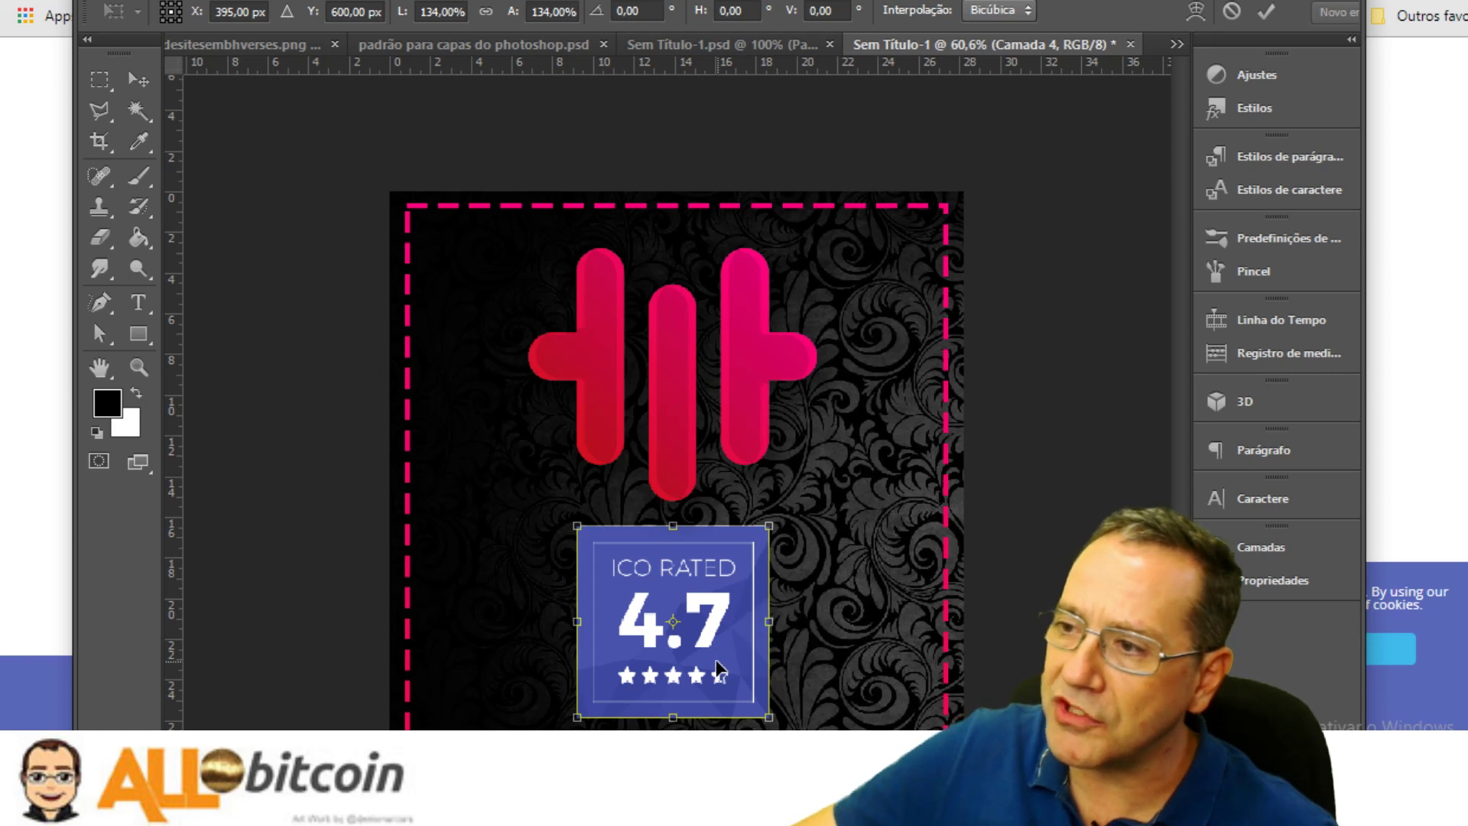
pyautogui.click(138, 79)
pyautogui.click(647, 264)
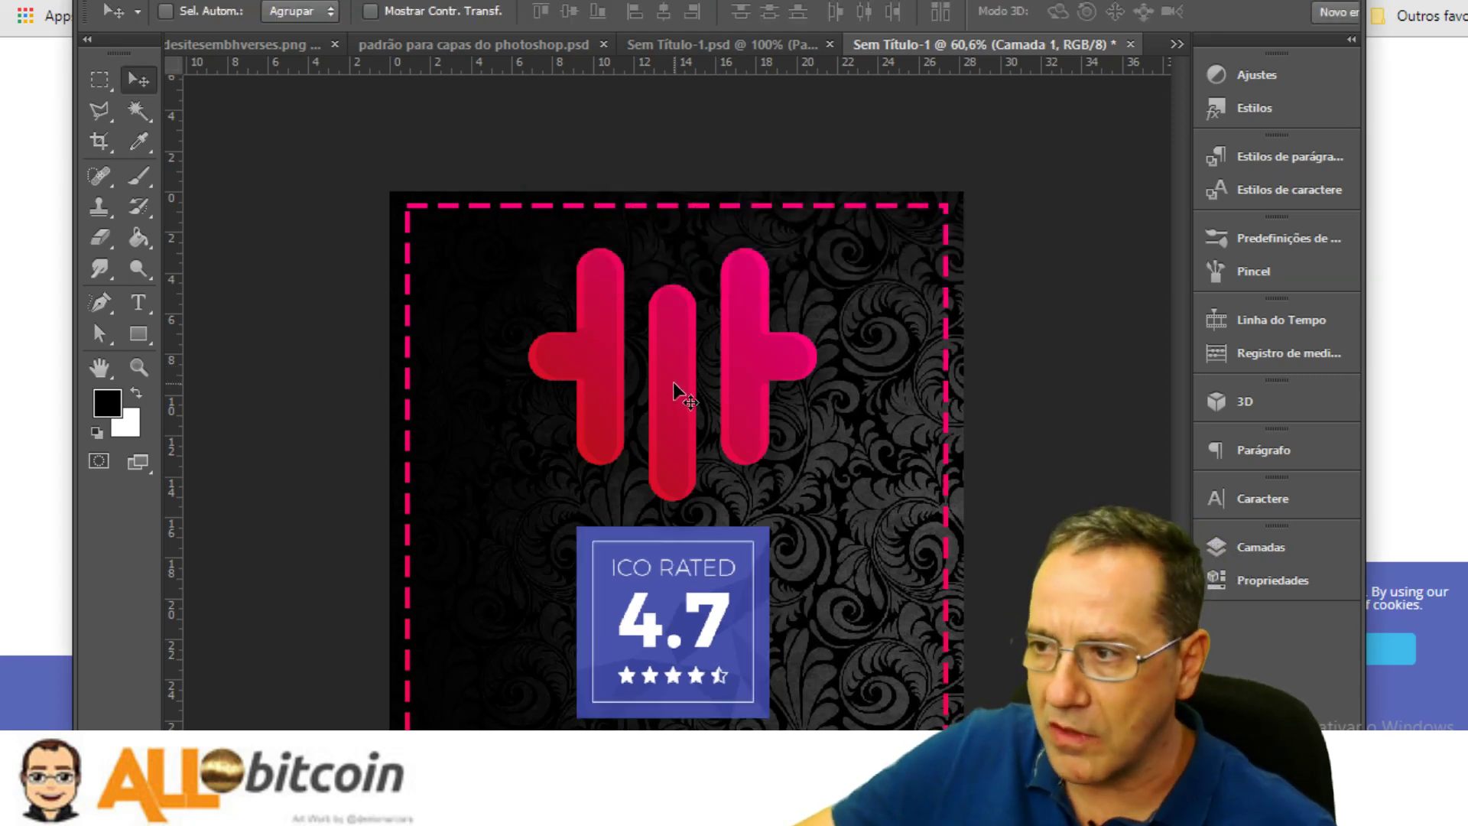
# Scale the pink logo down to about 84%, move it up to X 400 px, Y 197 px, and apply the transformation
pyautogui.hotkey('ctrl', 't')
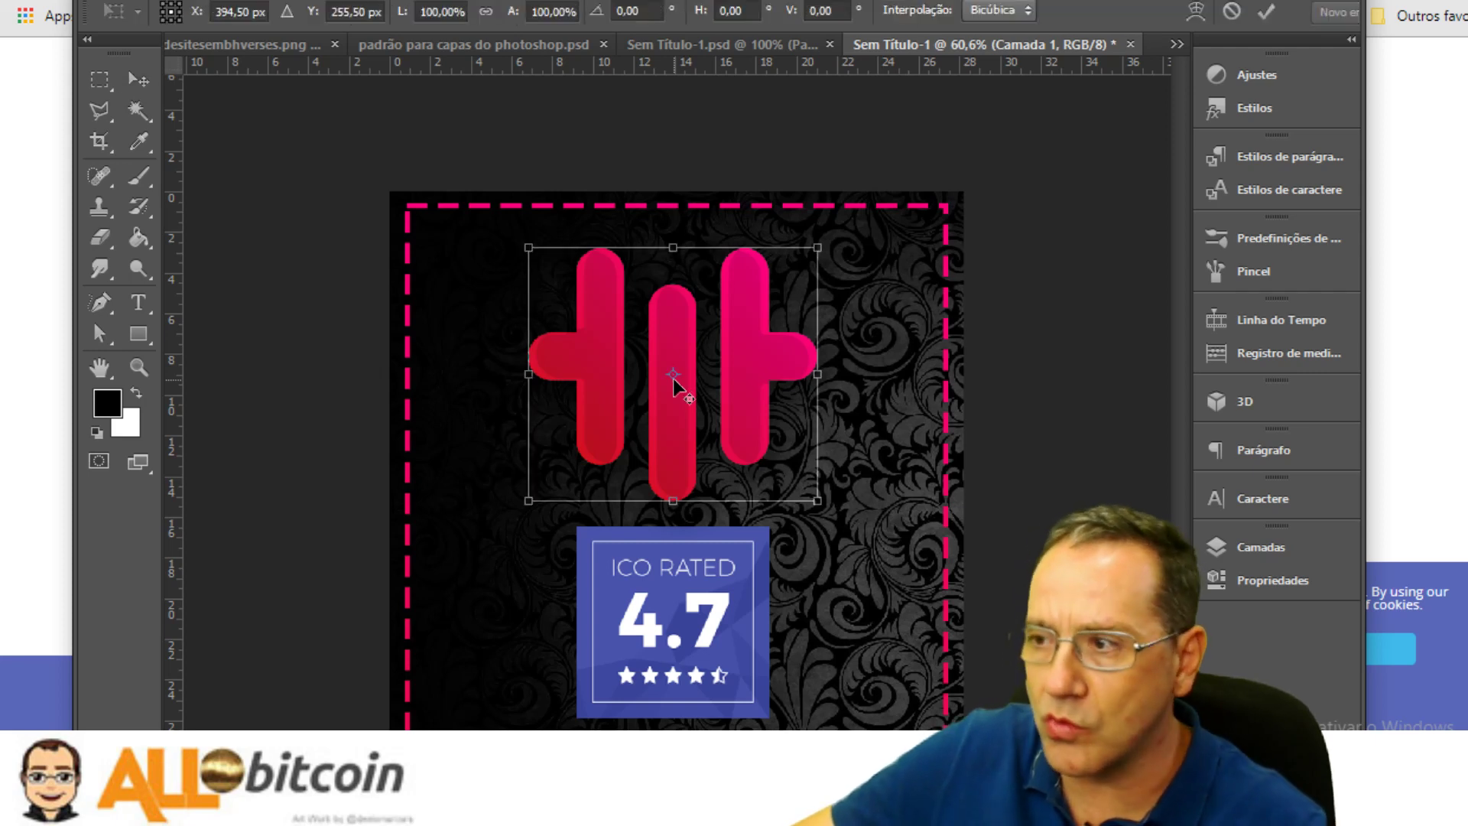
pyautogui.moveTo(528, 247); pyautogui.dragTo(575, 288)
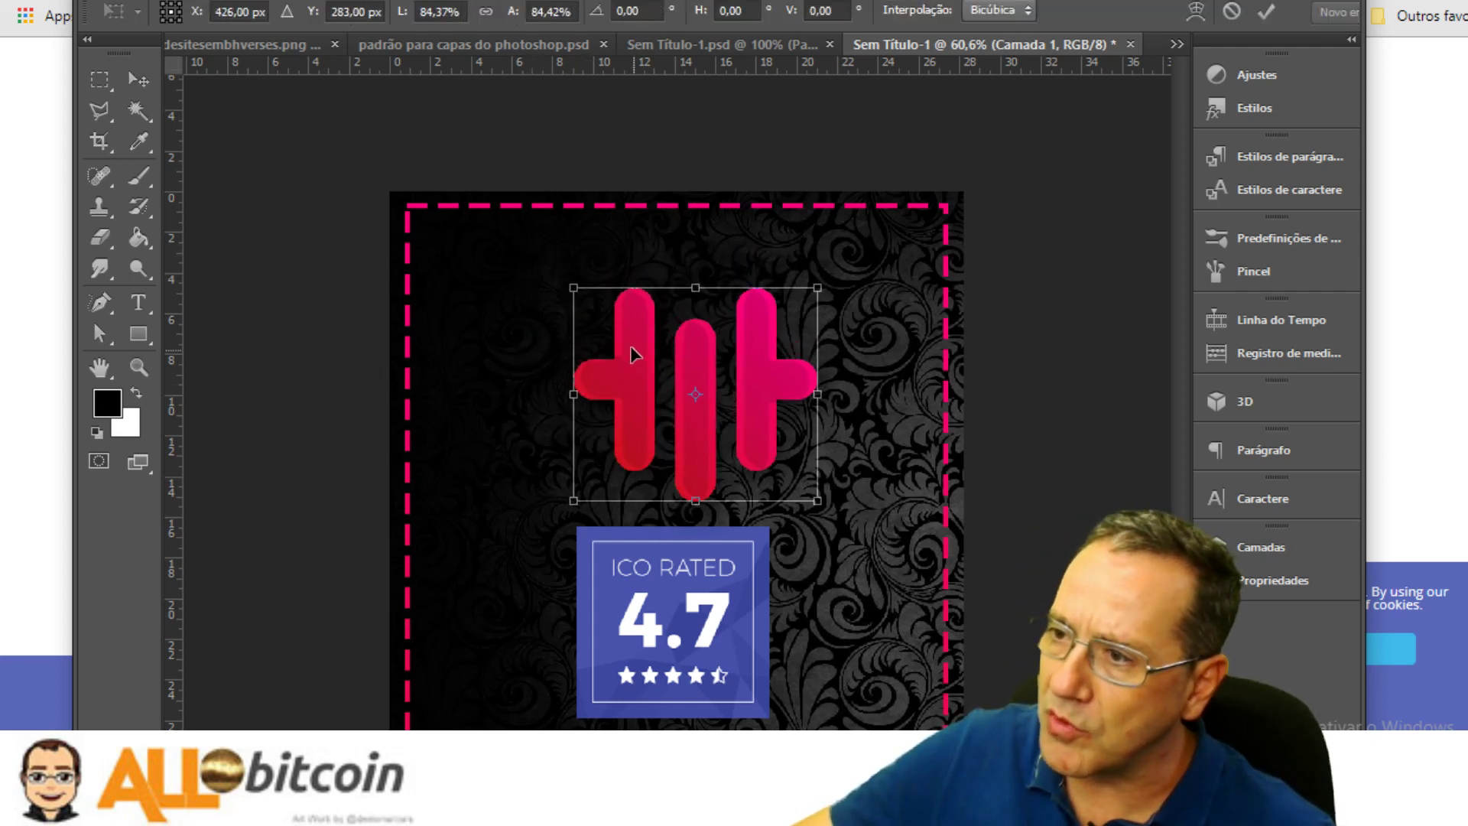
pyautogui.moveTo(636, 353); pyautogui.dragTo(615, 286)
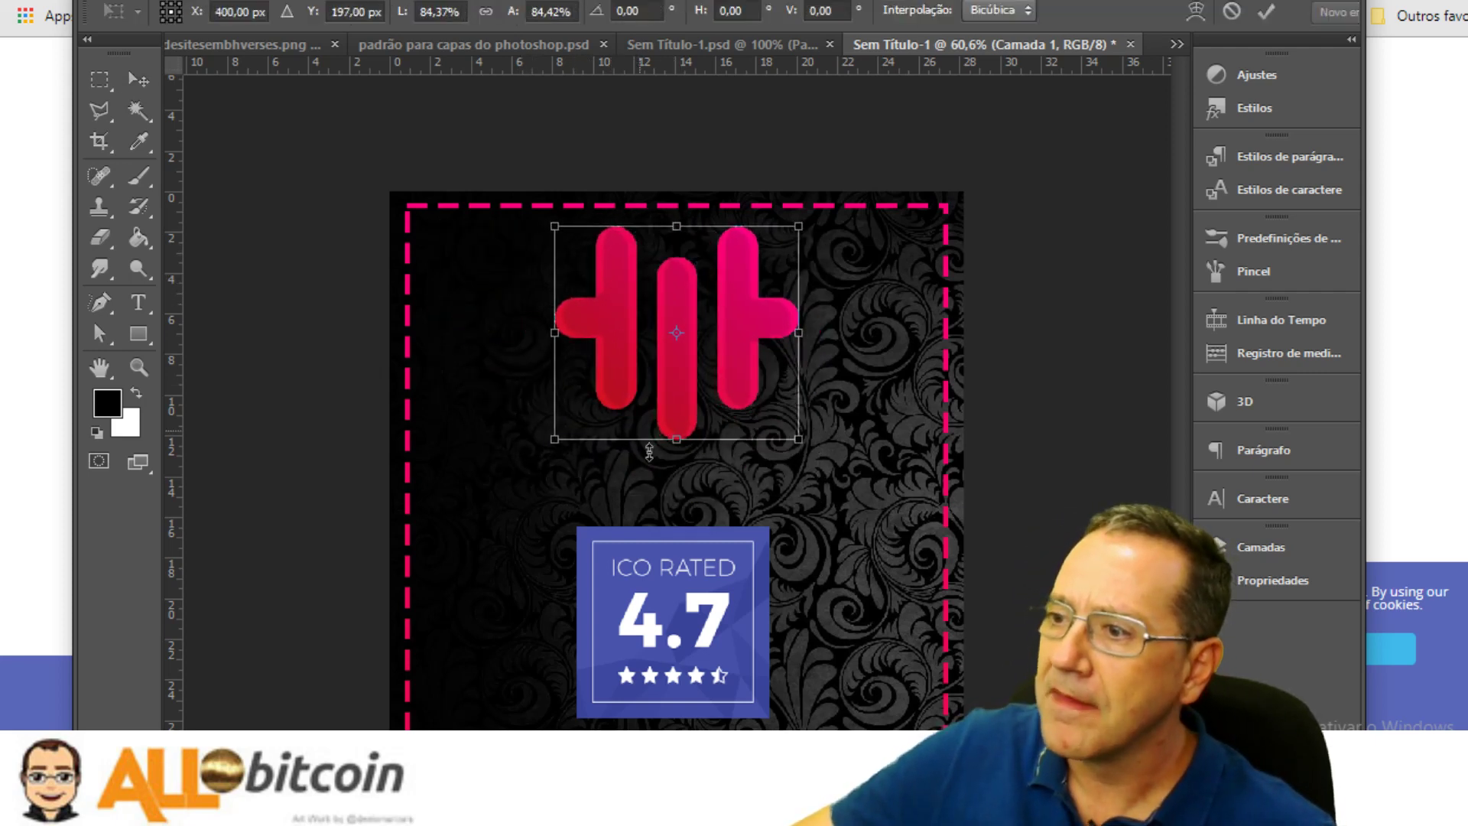
pyautogui.click(150, 93)
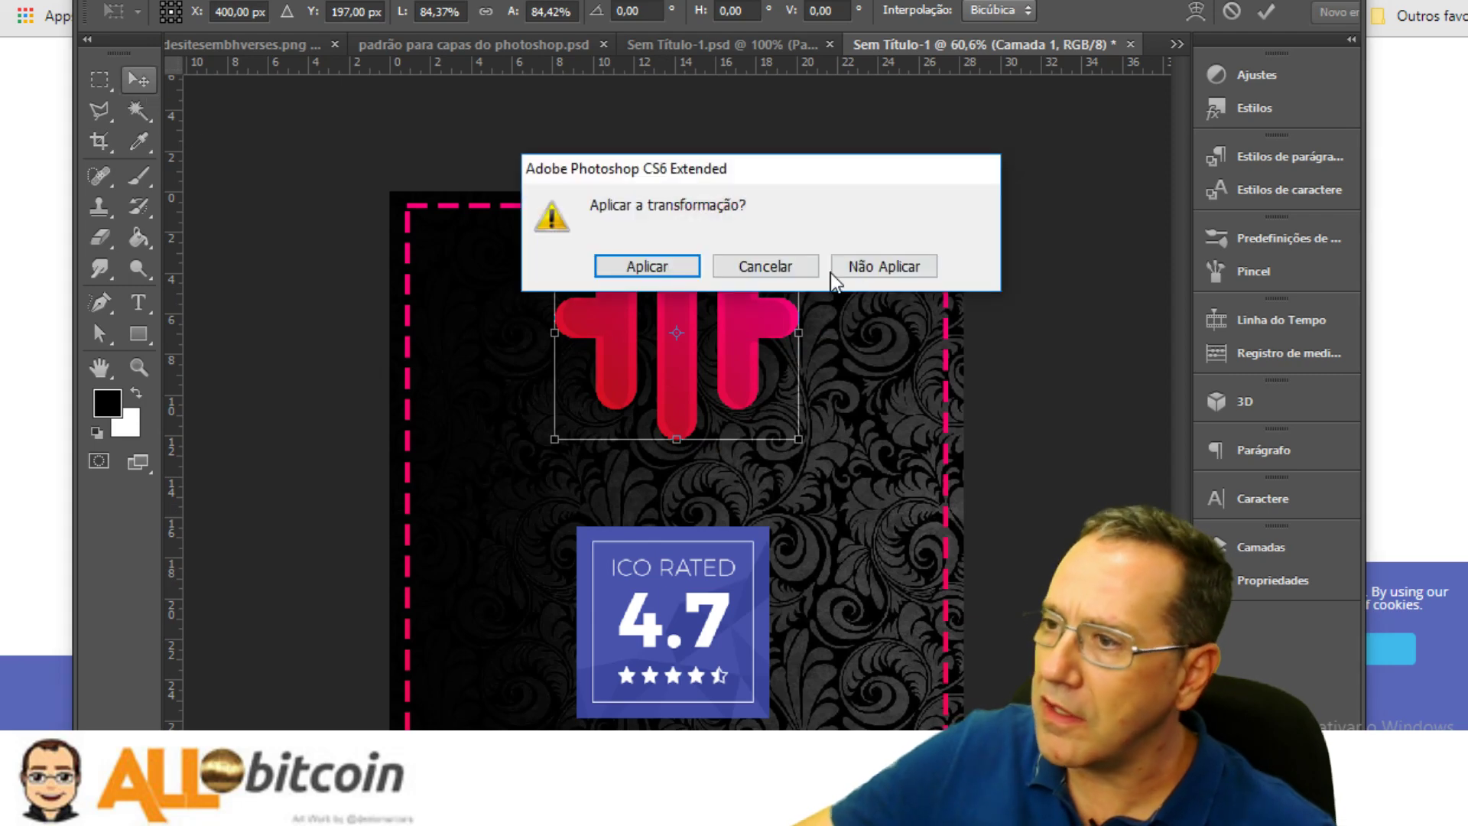
pyautogui.click(681, 264)
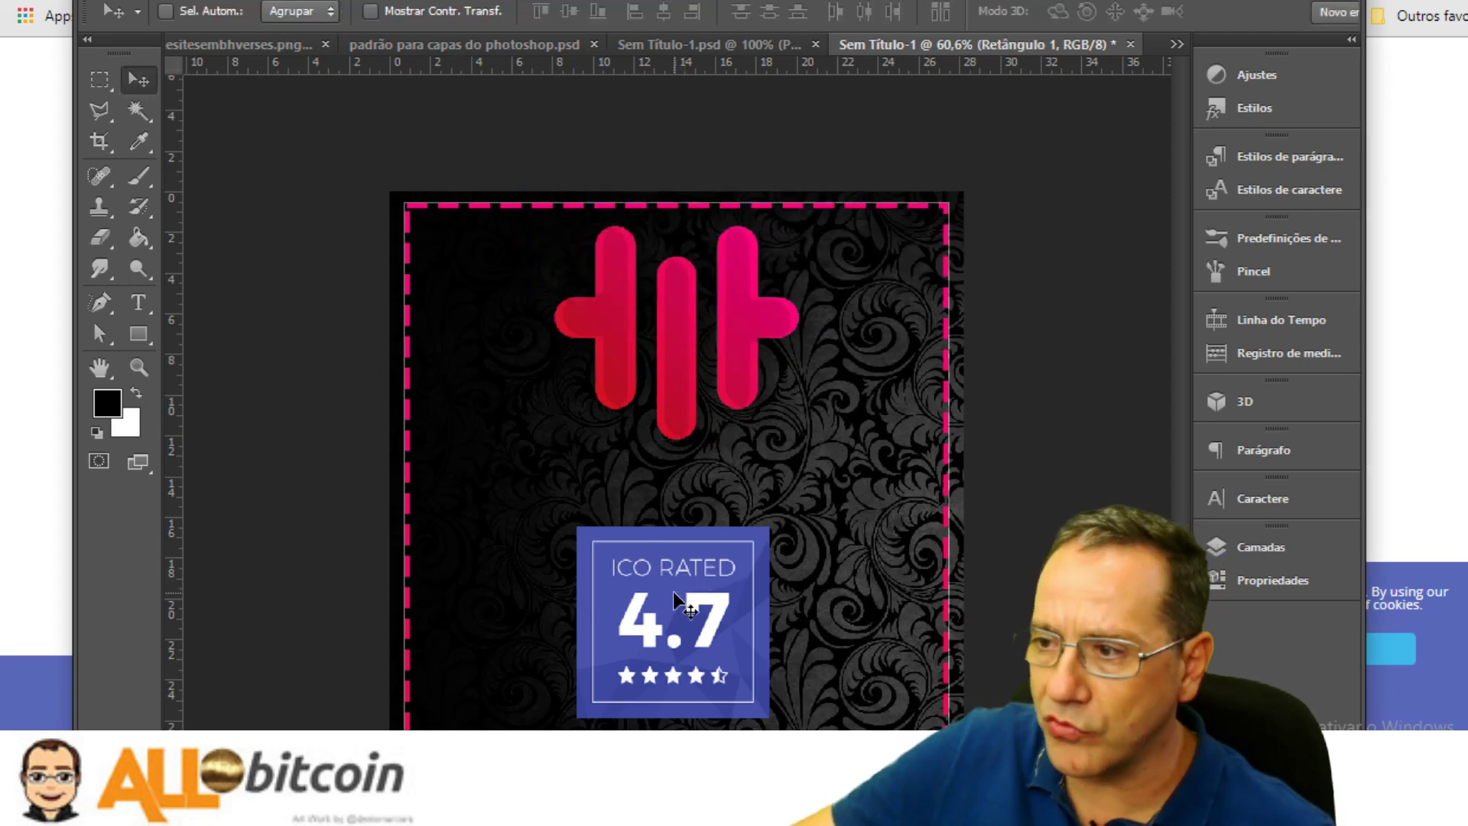
# Try to centre the dashed pink rectangle on the whole canvas by aligning its vertical and horizontal centres to a full selection
pyautogui.moveTo(673, 591)
pyautogui.mouseDown()
pyautogui.moveTo(673, 564)
pyautogui.moveTo(673, 602)
pyautogui.mouseUp()
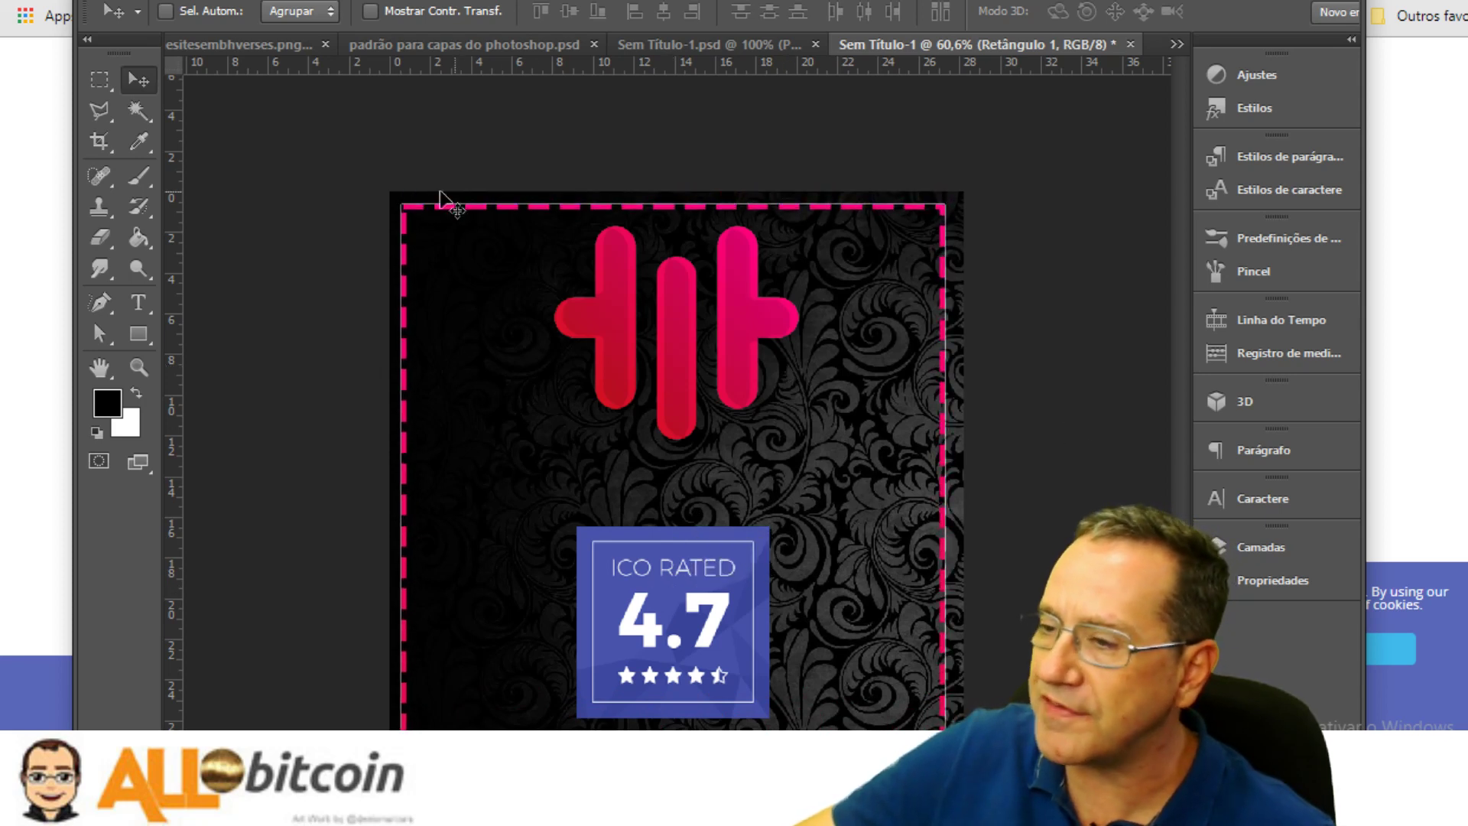
pyautogui.click(1248, 546)
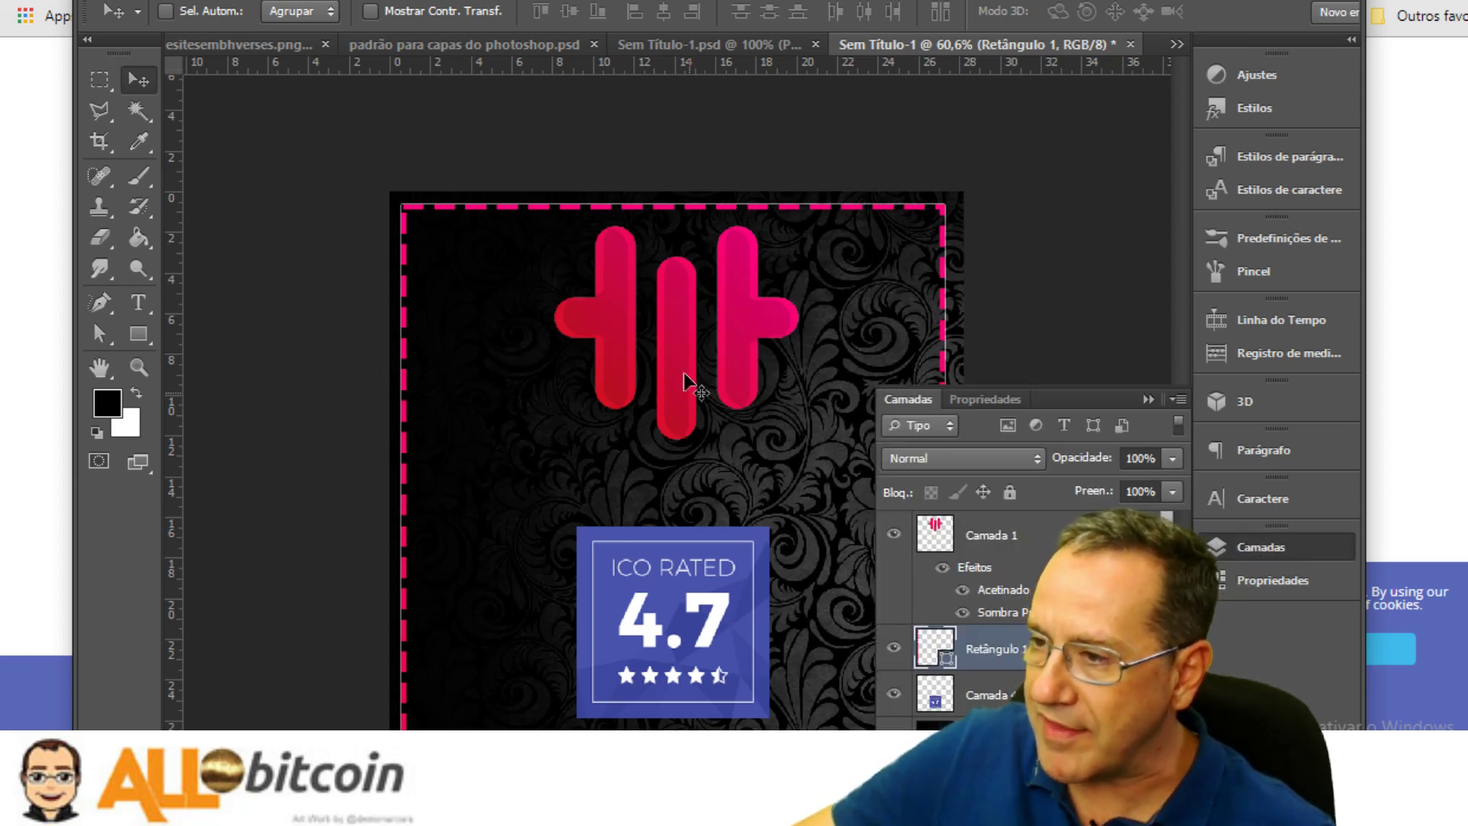
pyautogui.hotkey('ctrl', 'a')
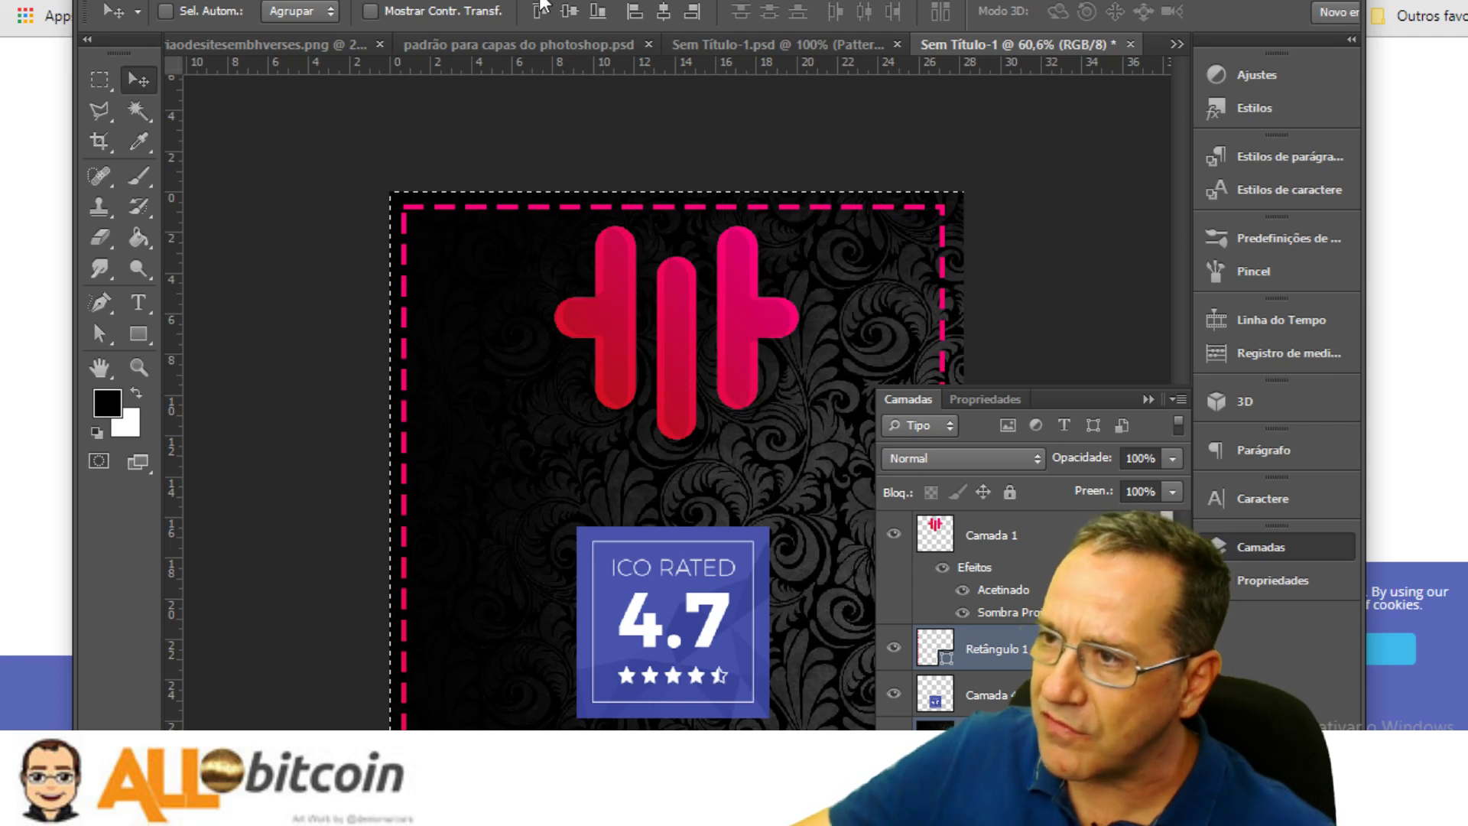
pyautogui.click(569, 12)
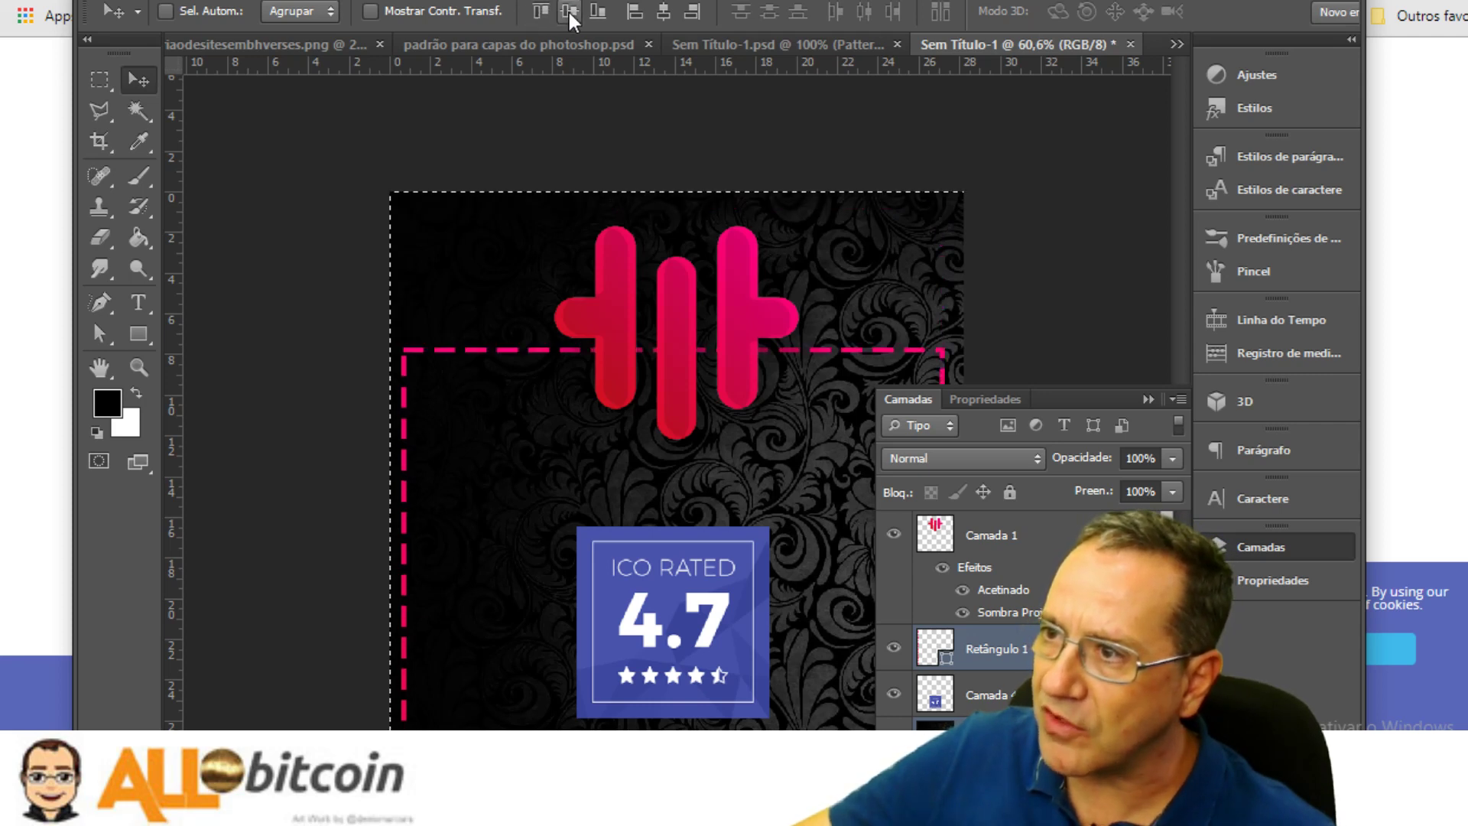
pyautogui.click(658, 12)
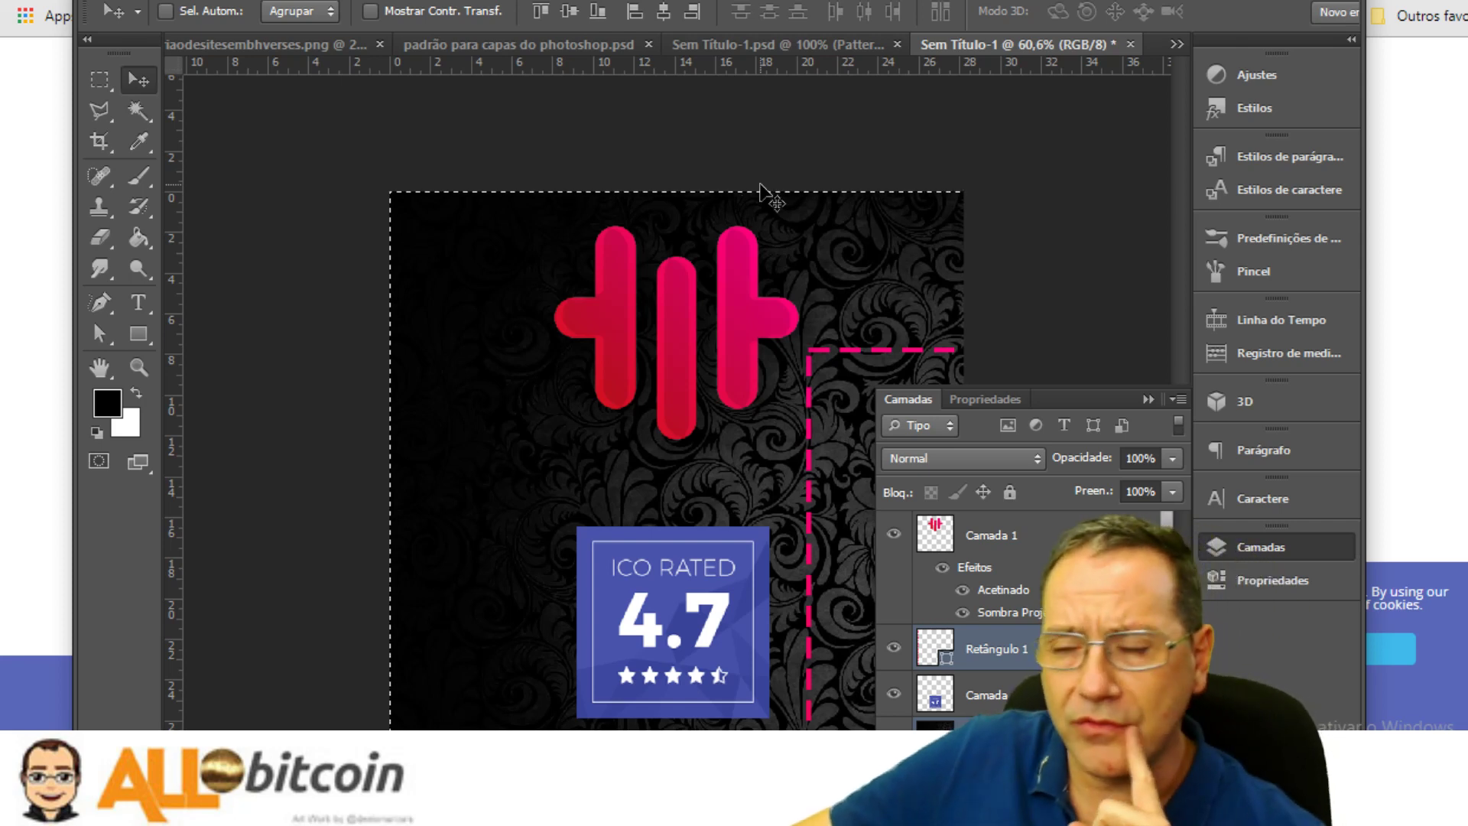
# Select the full canvas area on the floral background layer, Camada 3, and copy it to a new layer
pyautogui.hotkey('ctrl', 'shift', 'alt', 'n')
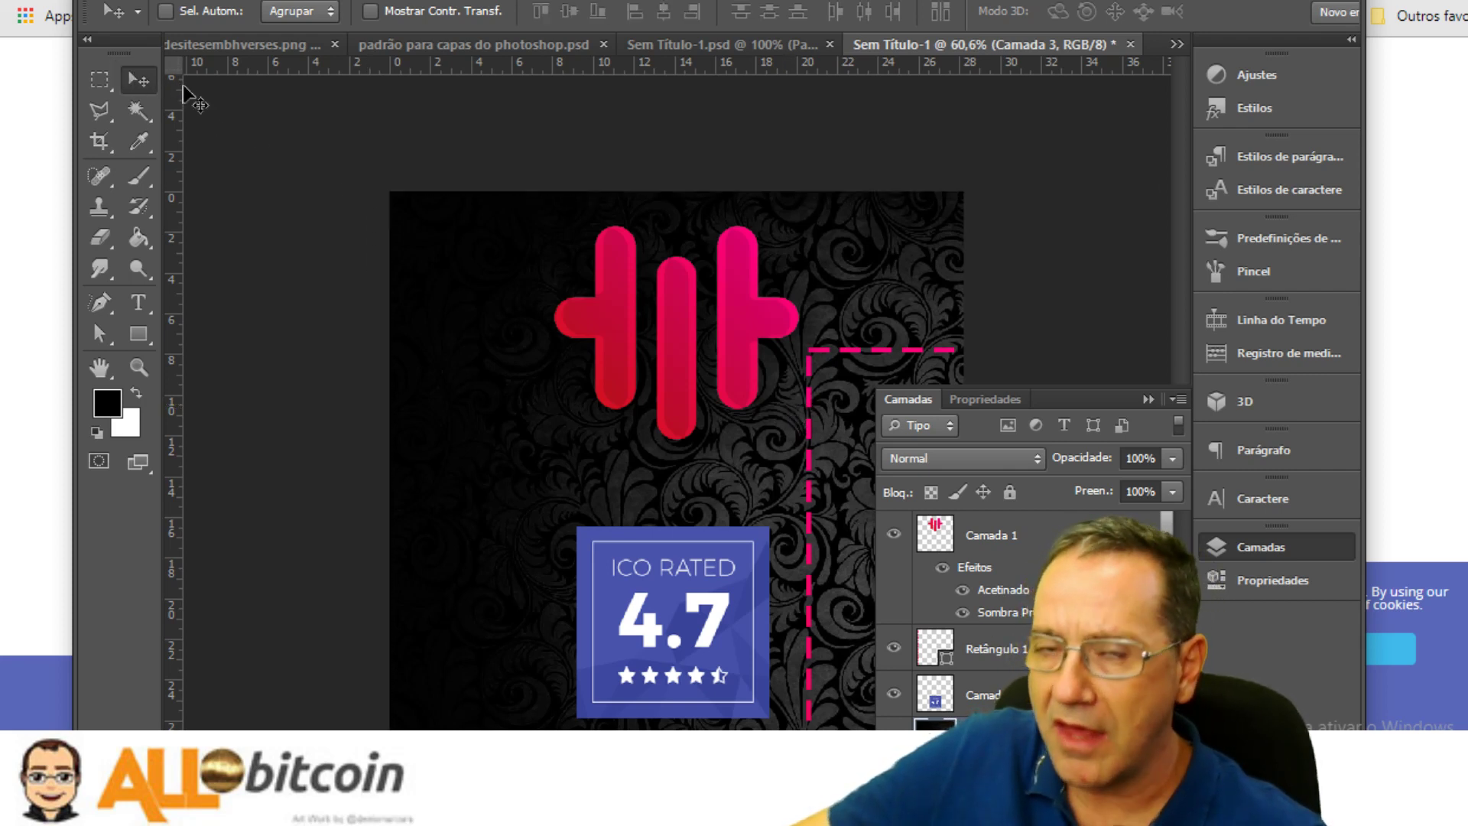
pyautogui.click(93, 83)
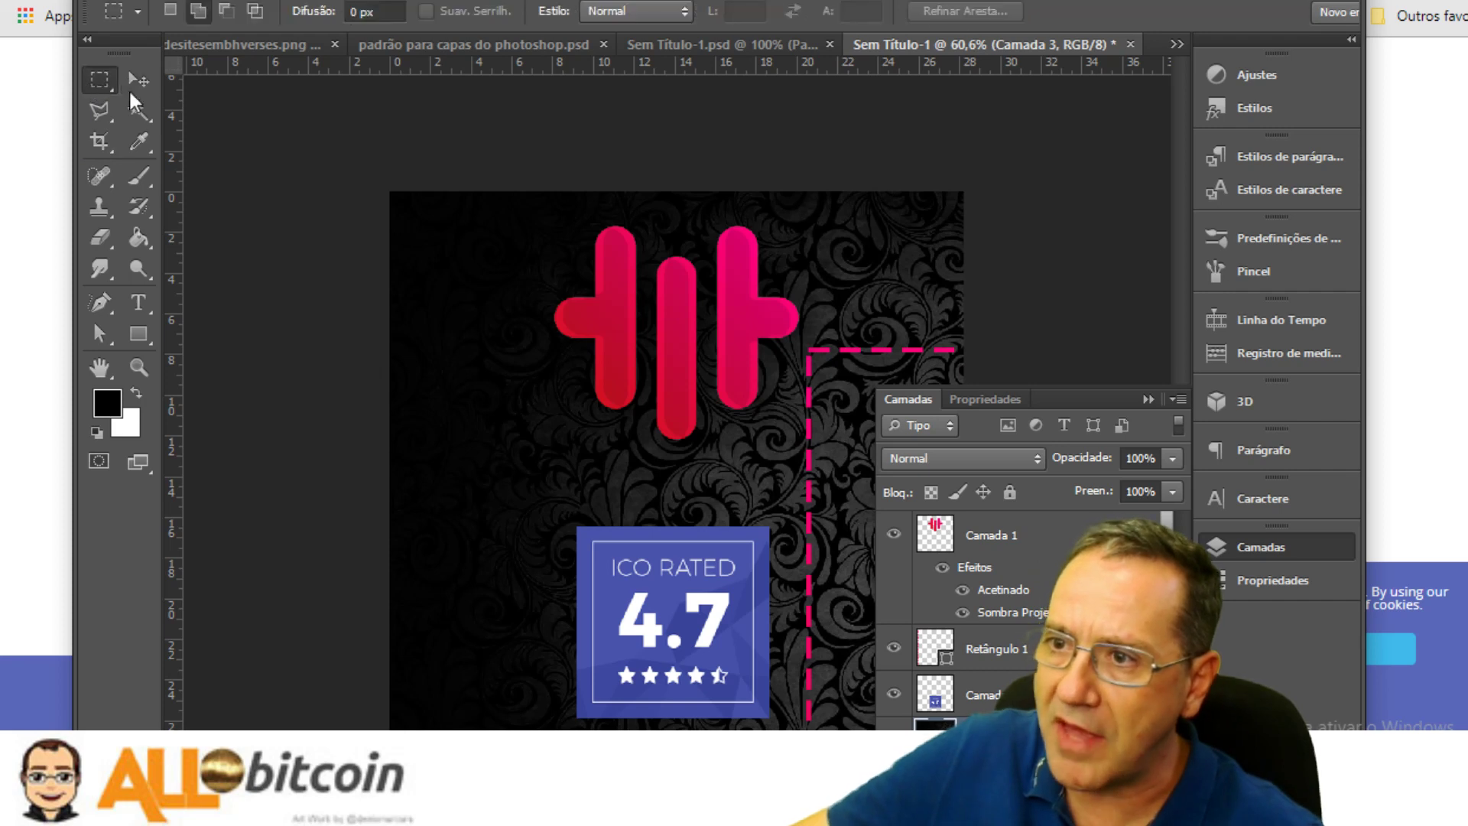
pyautogui.moveTo(378, 141); pyautogui.dragTo(986, 765)
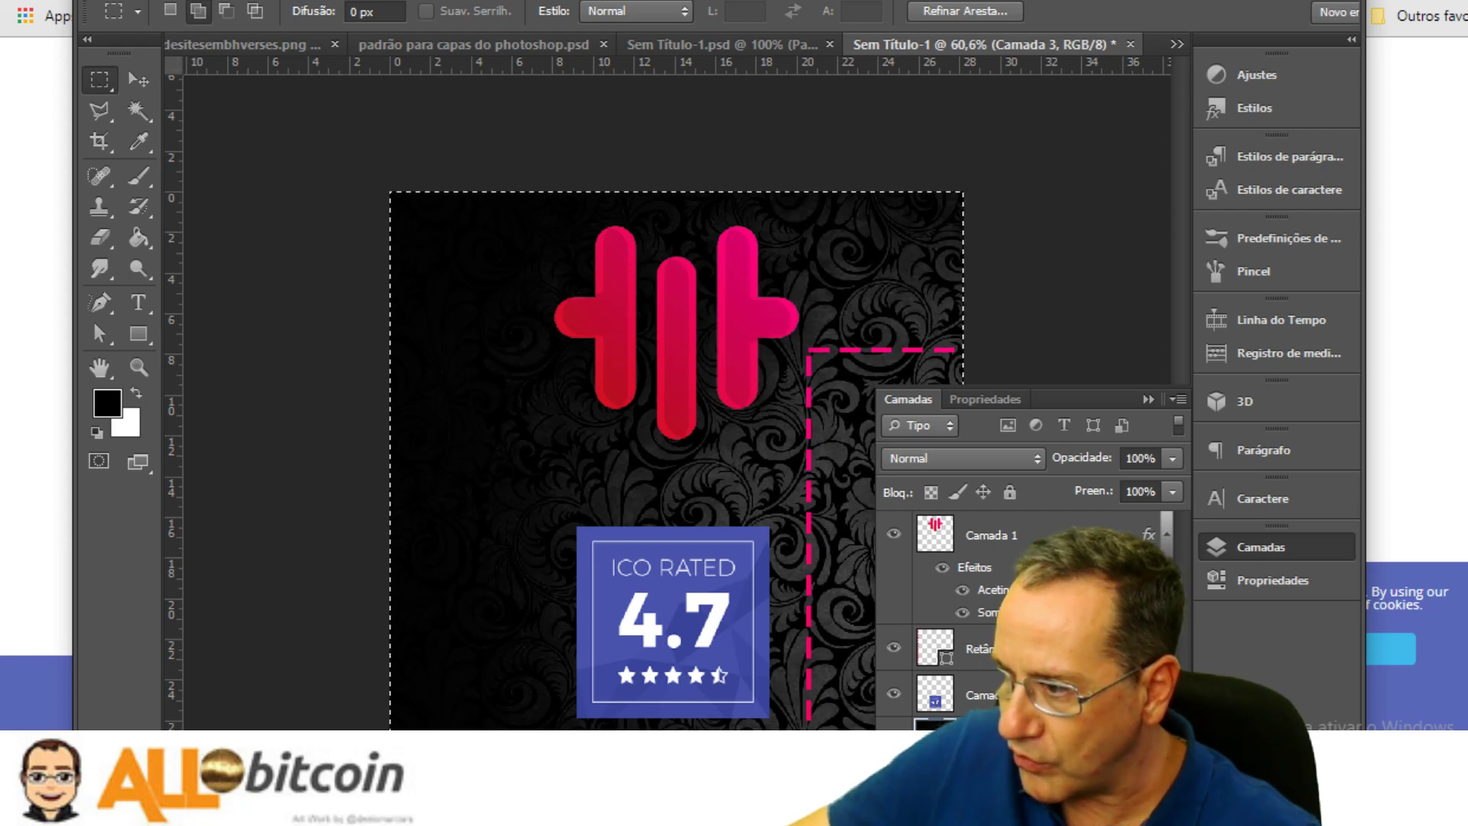
pyautogui.hotkey('alt', '[')
pyautogui.hotkey('alt', ']')
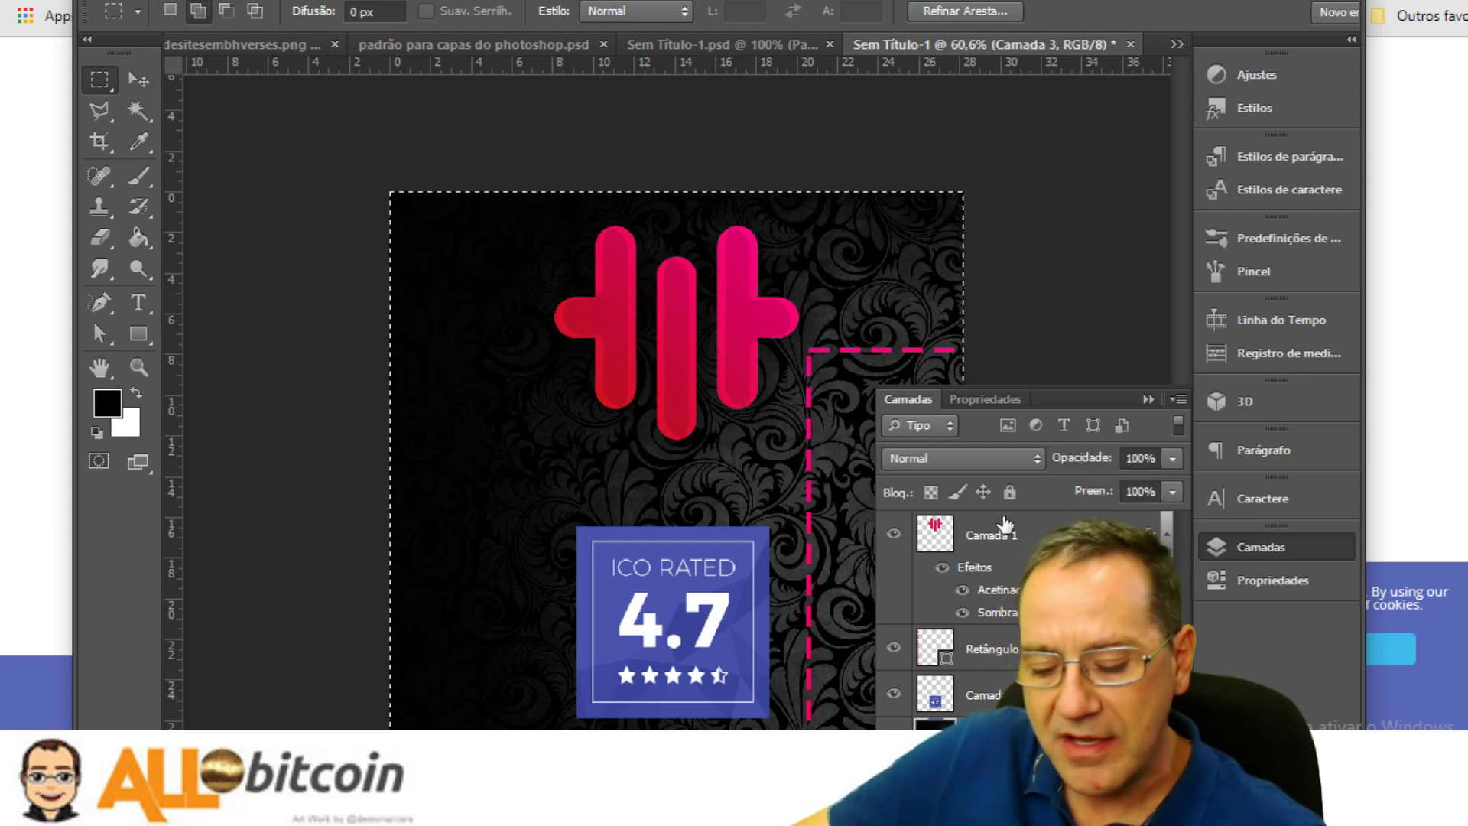
pyautogui.hotkey('ctrl', 'j')
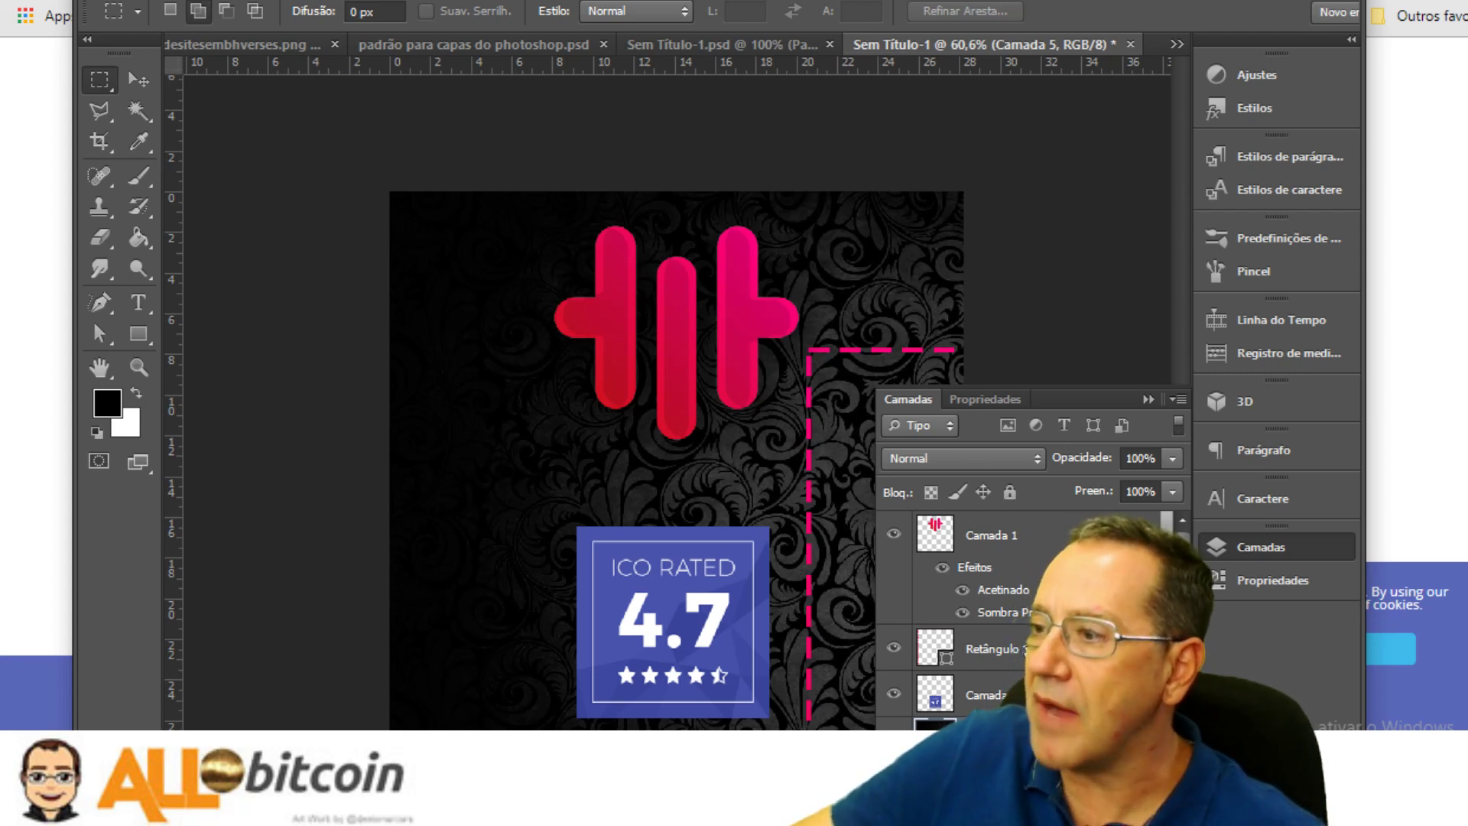
# Delete the copied background layer, Camada 5
pyautogui.press('Delete')
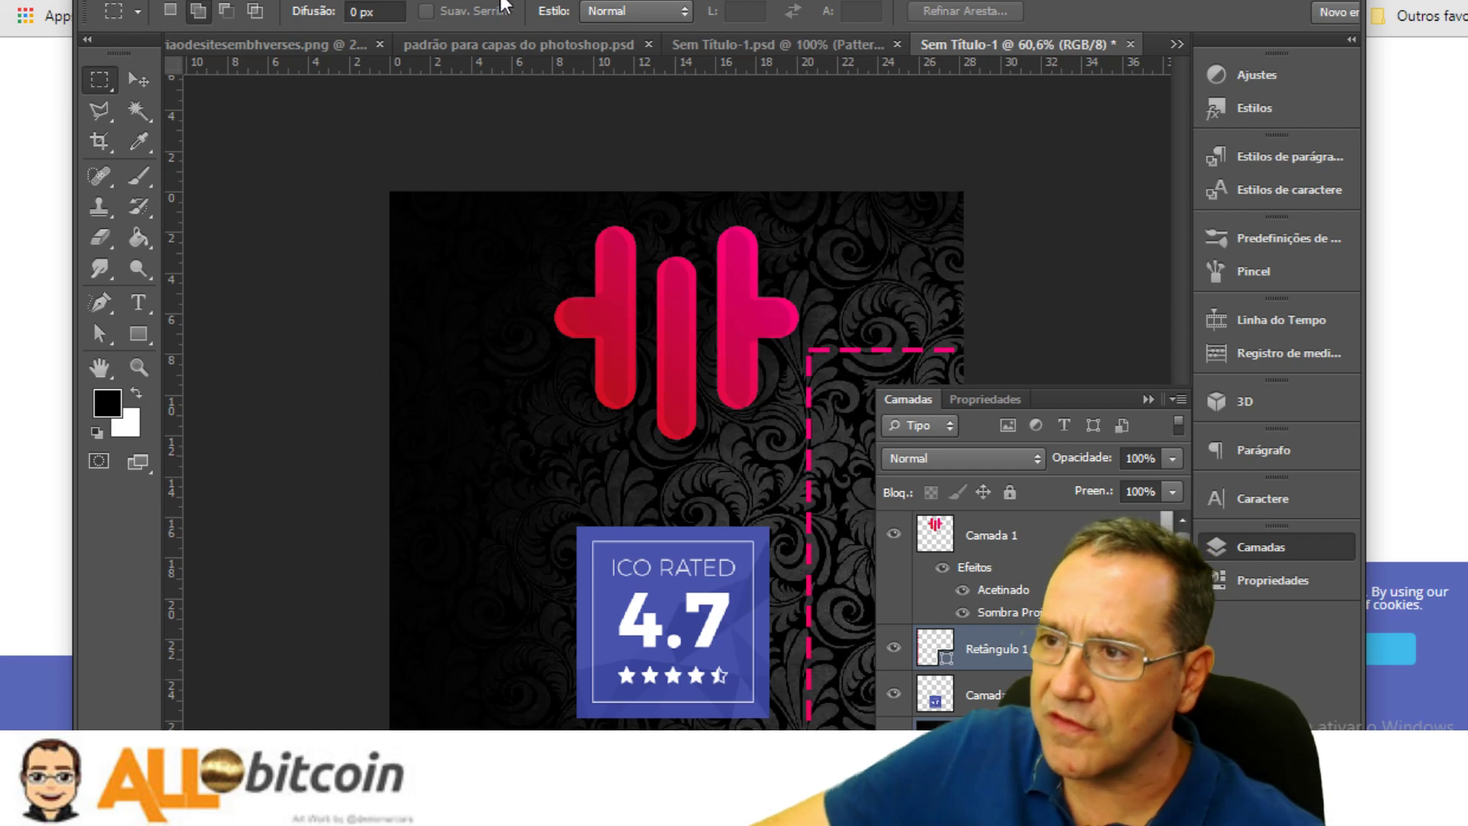
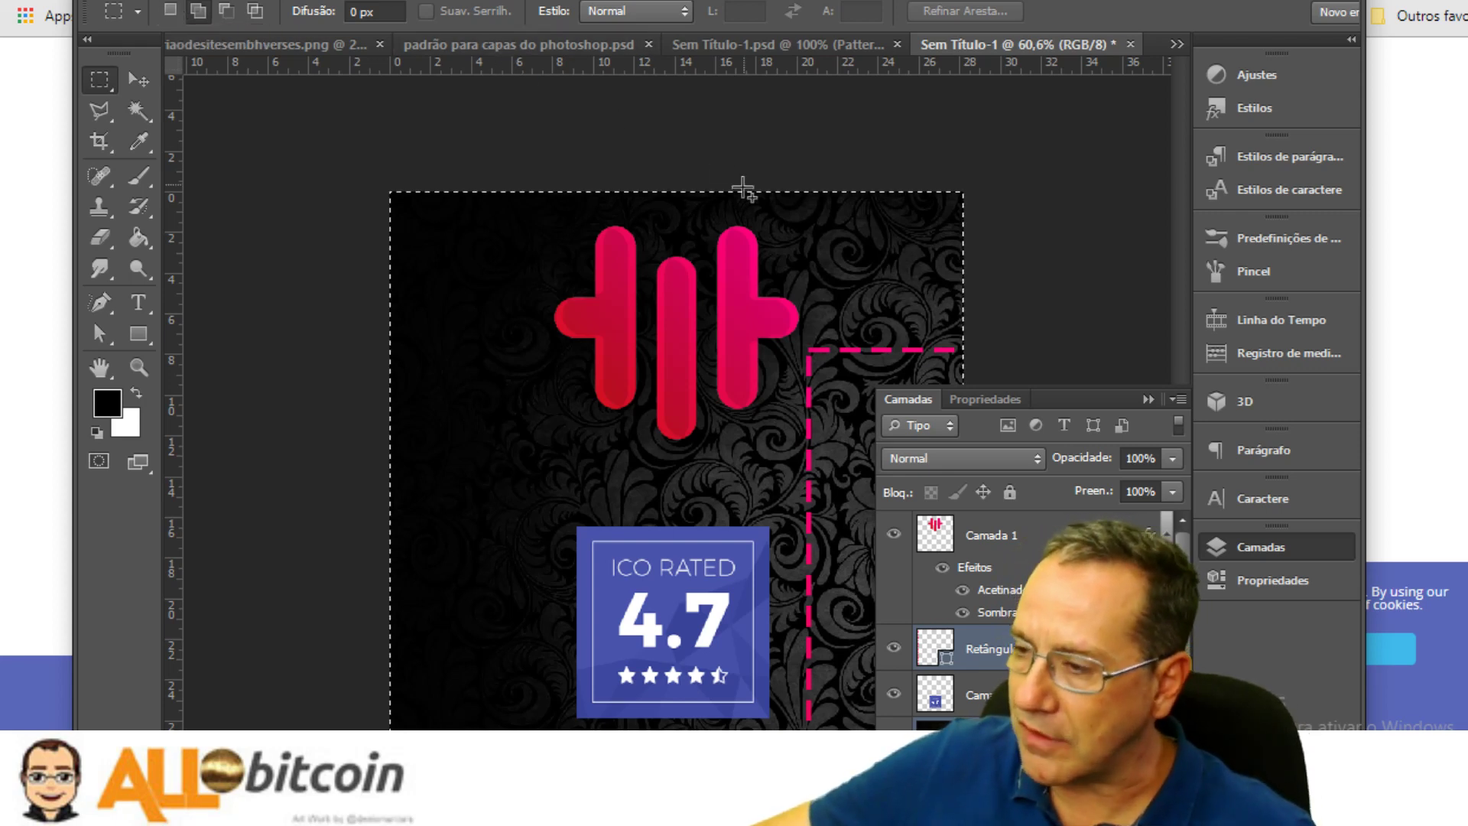
pyautogui.scroll(-1, 963, 596)
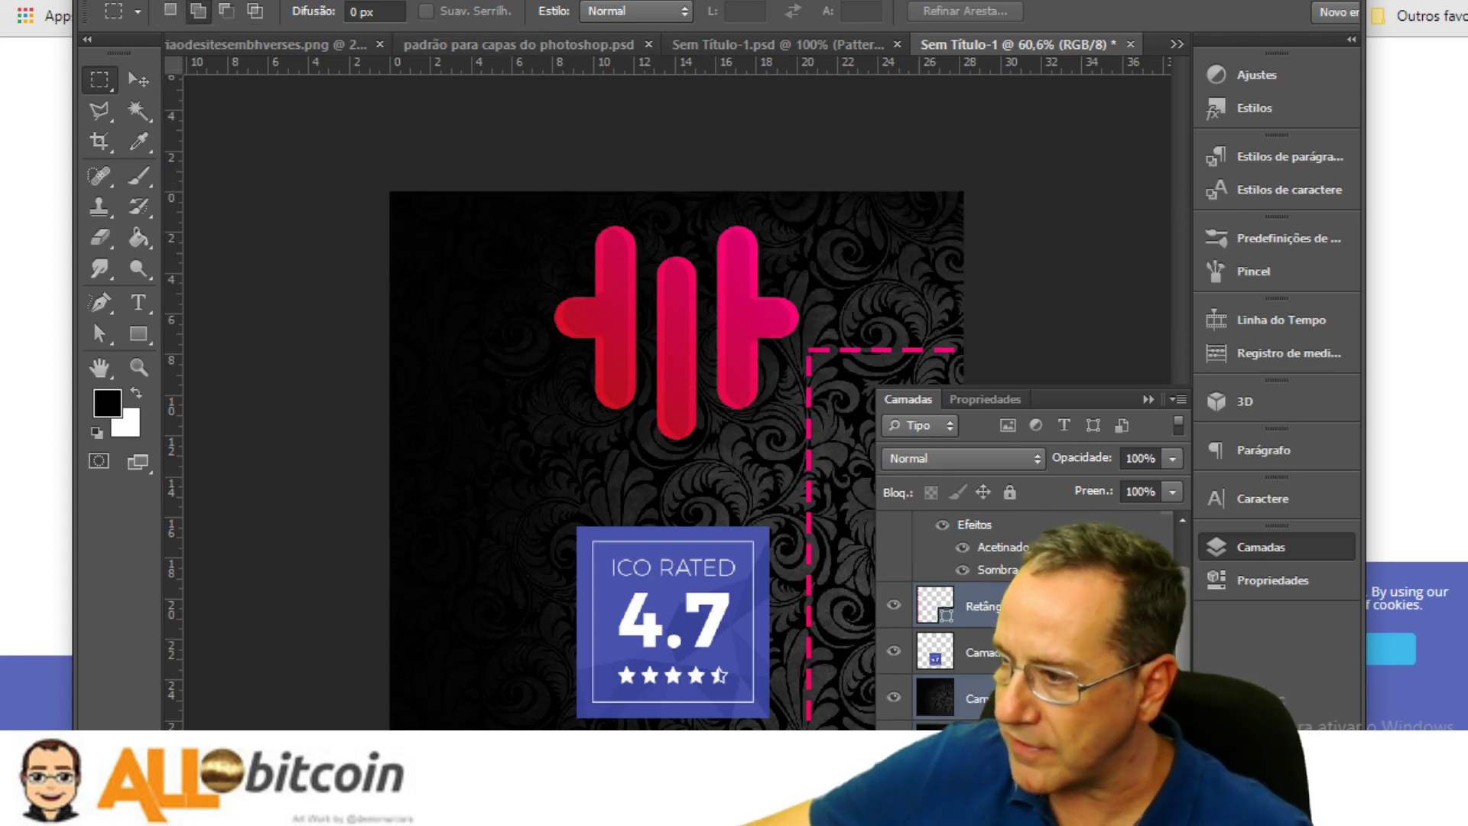
pyautogui.scroll(1, 963, 713)
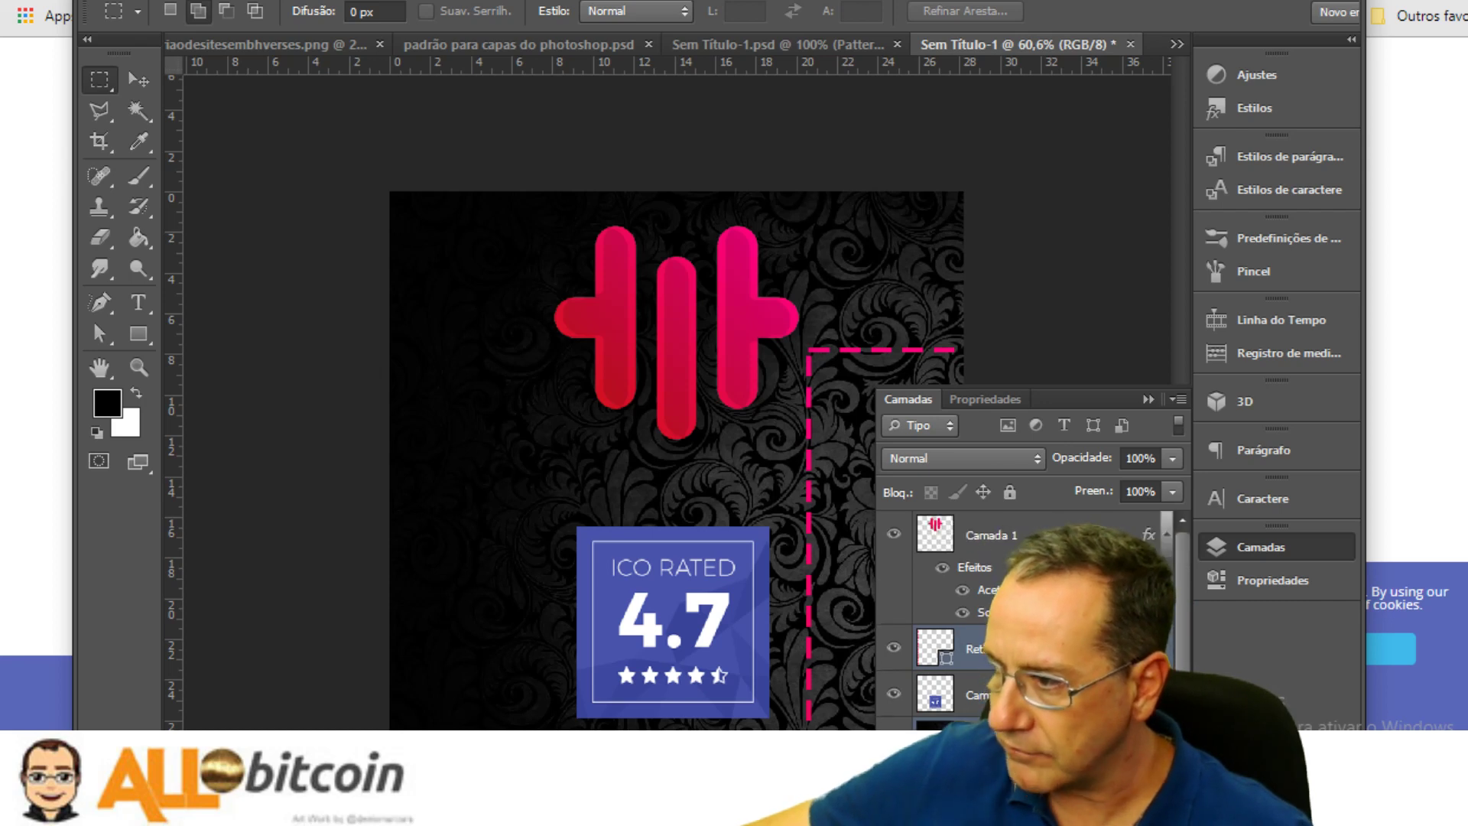
pyautogui.scroll(-1, 964, 713)
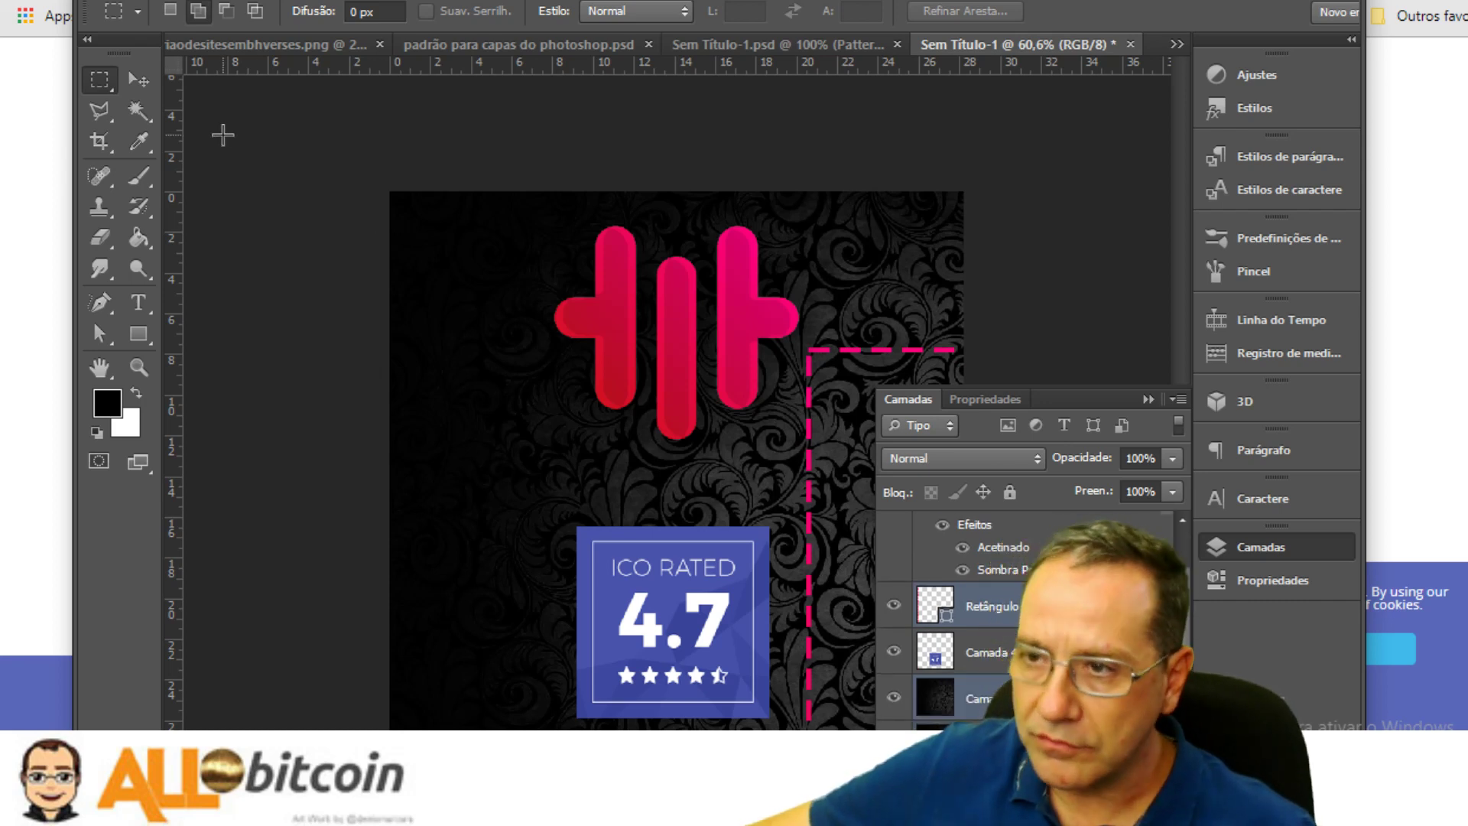
# Align the dashed rectangle, Retângulo 1, and the floral background layer to each other on their vertical and horizontal centres
pyautogui.click(138, 78)
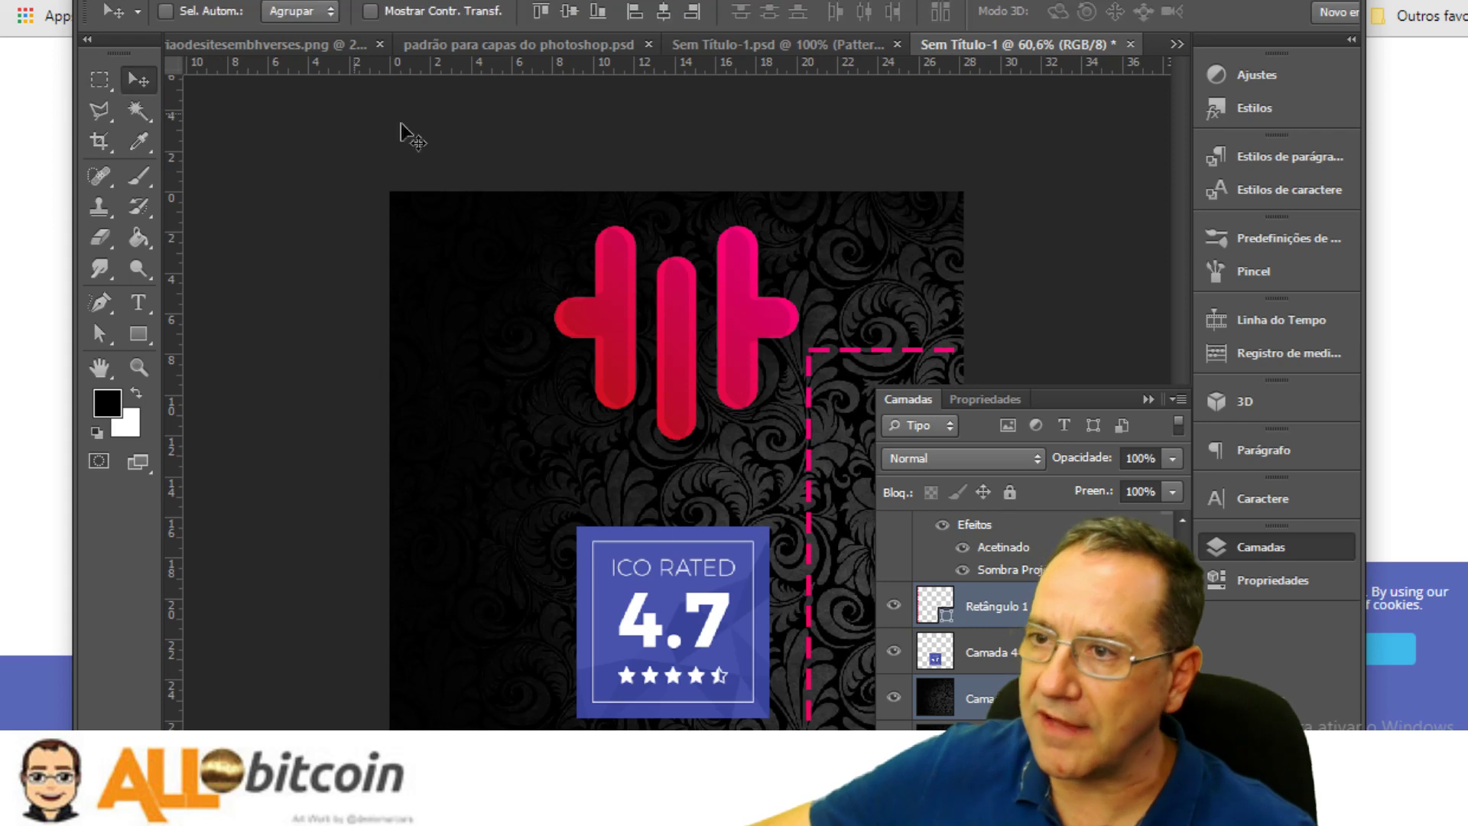
pyautogui.click(986, 606)
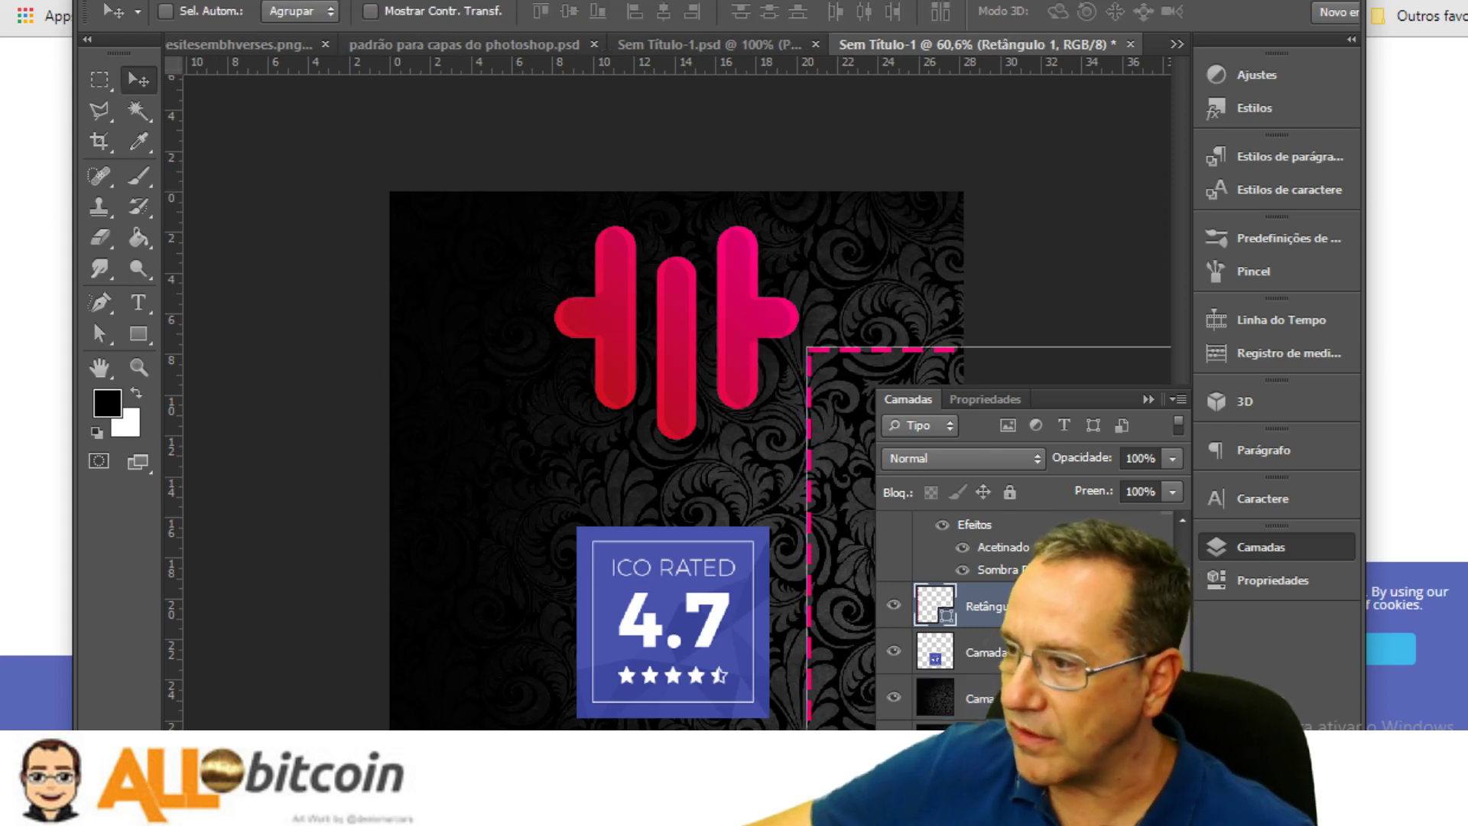
pyautogui.keyDown('shift'); pyautogui.click(991, 690); pyautogui.keyUp('shift')
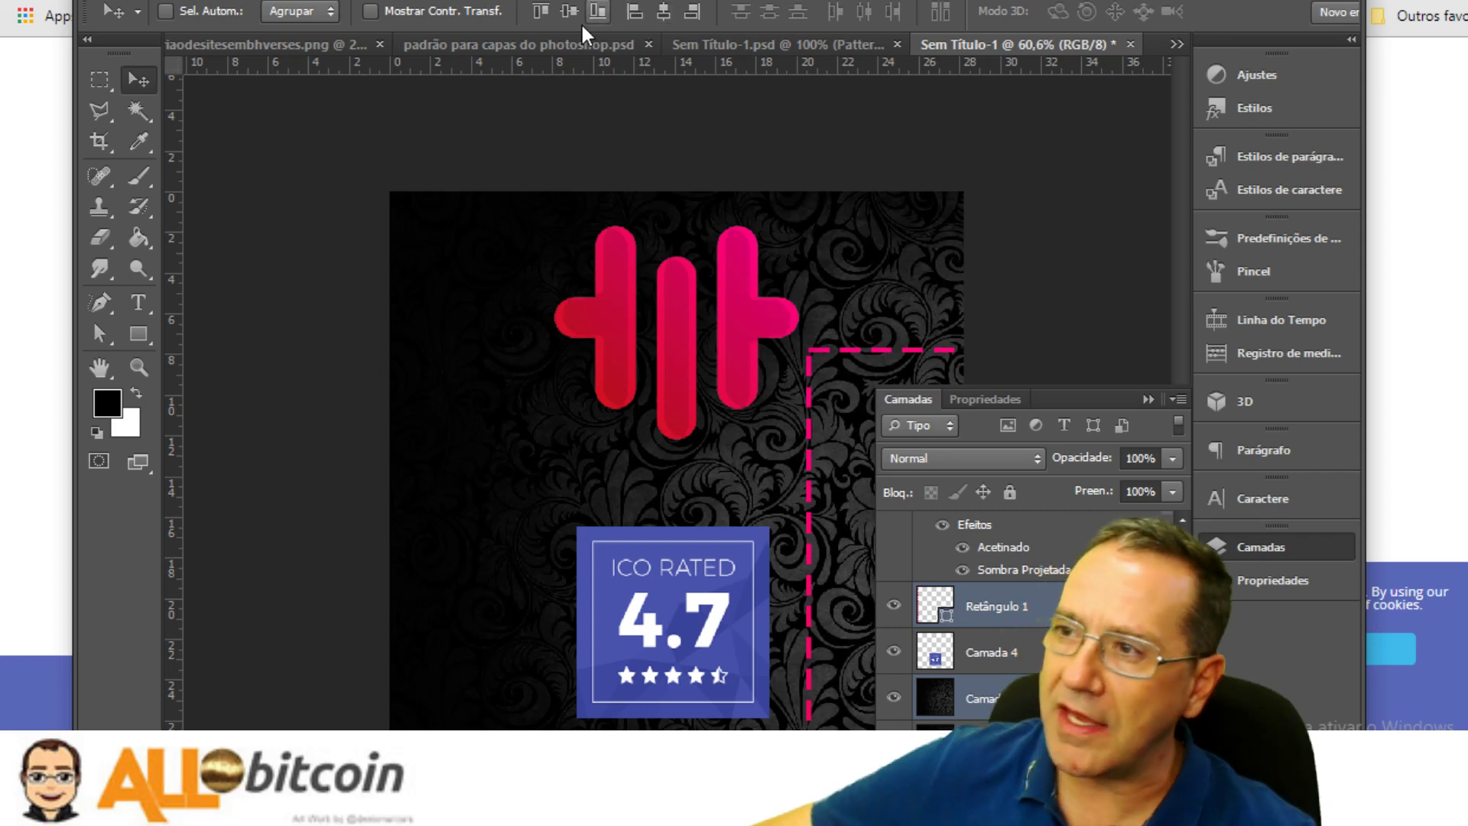
pyautogui.click(560, 14)
pyautogui.click(661, 12)
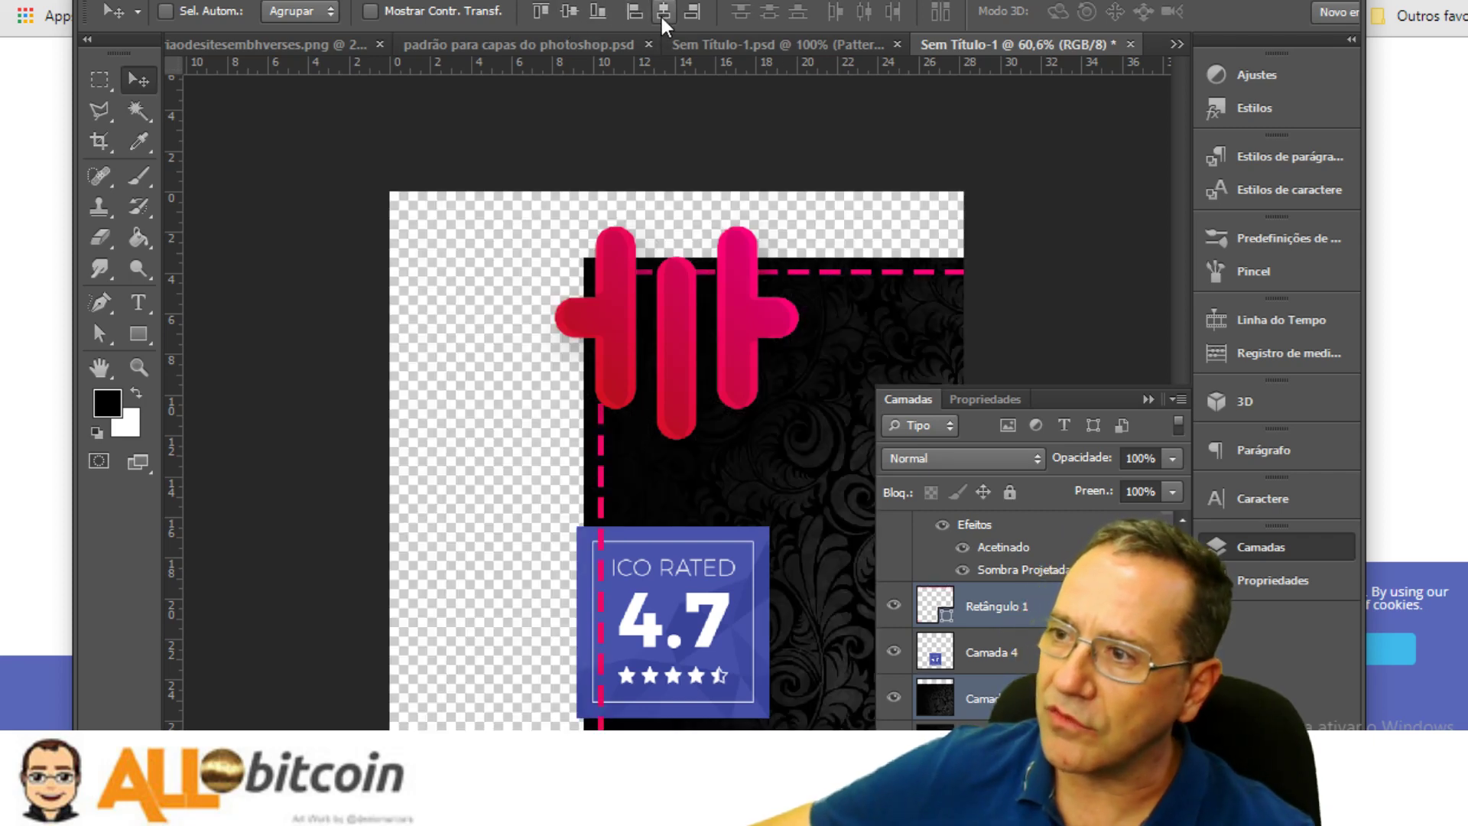
# Move the dashed frame and floral background together so that they fit over the canvas
pyautogui.moveTo(876, 497); pyautogui.dragTo(927, 430)
pyautogui.moveTo(856, 353); pyautogui.dragTo(662, 294)
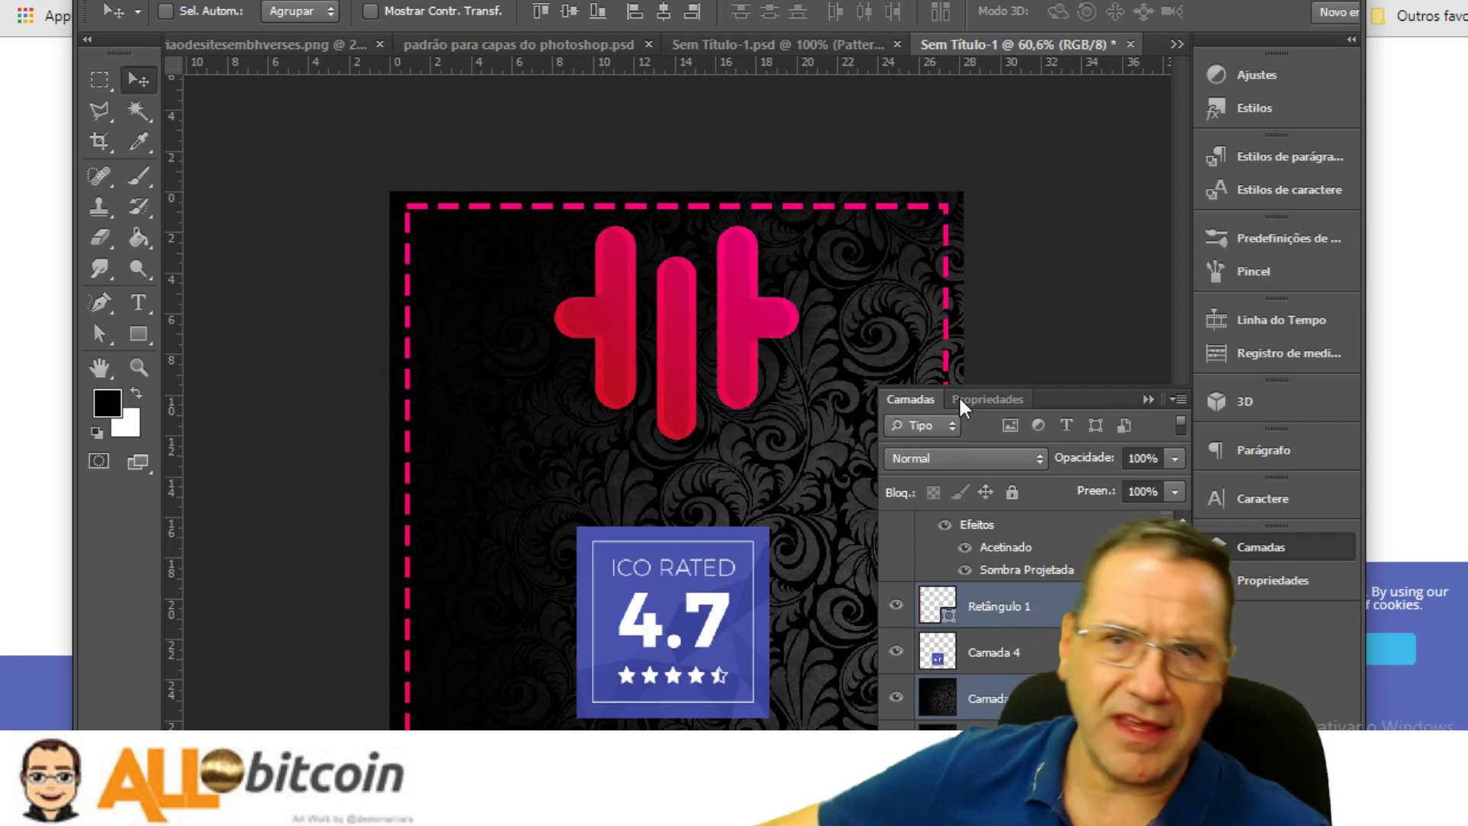
pyautogui.click(1148, 398)
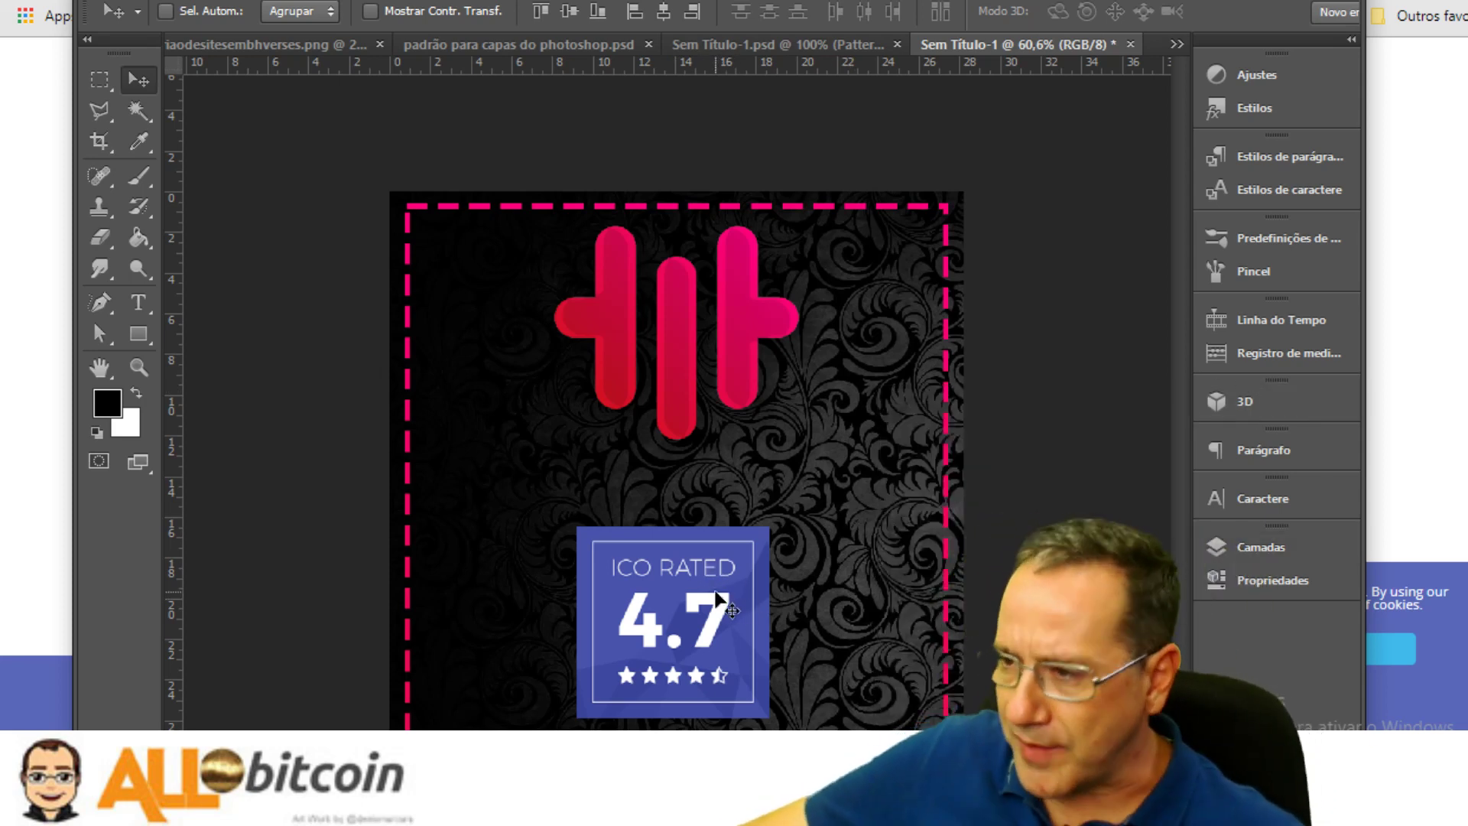
# Move the rating badge on Camada 4 slightly up, keeping it centred beneath the logo
pyautogui.click(1232, 548)
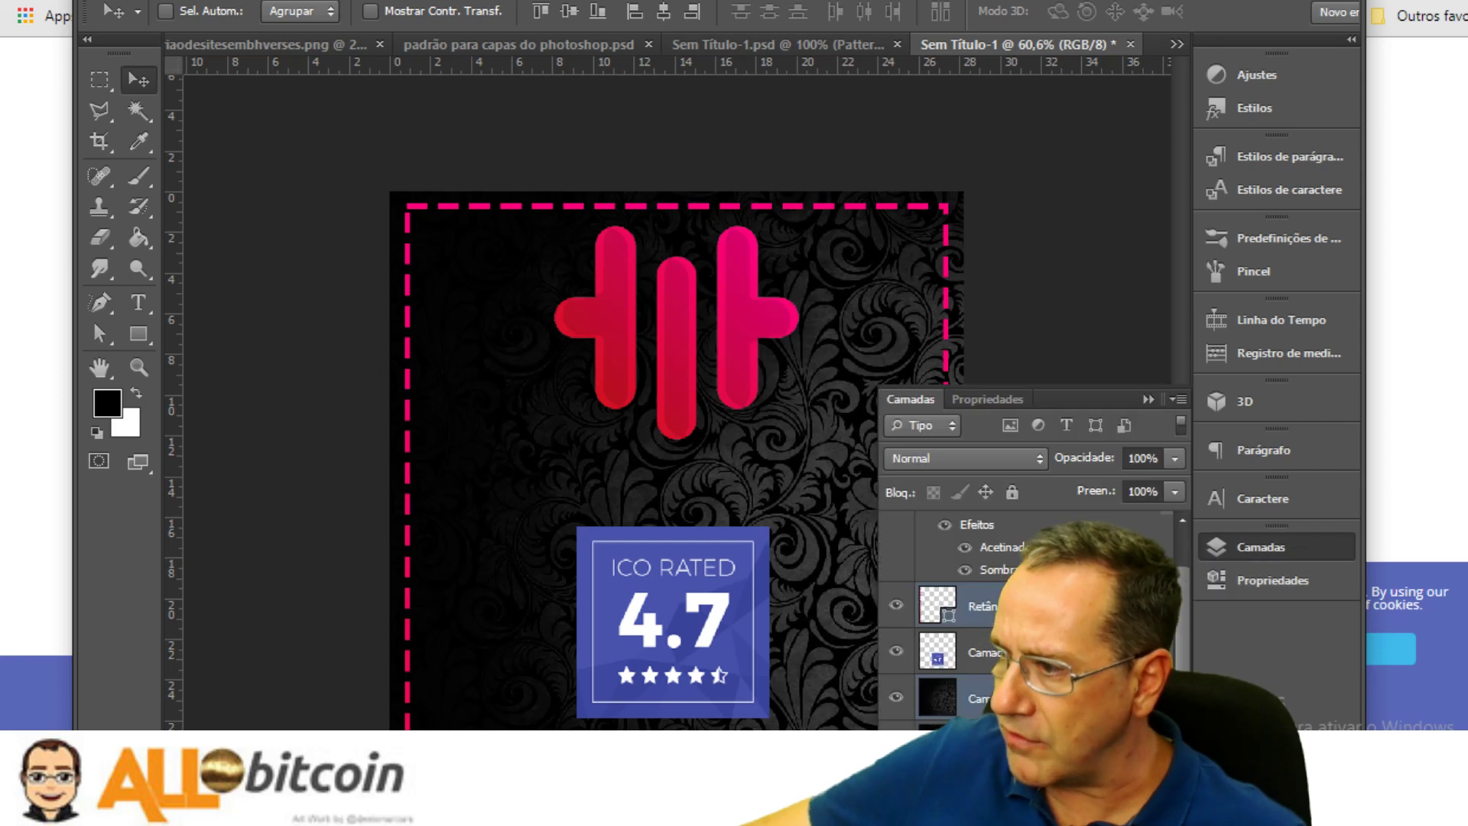
pyautogui.click(982, 652)
pyautogui.moveTo(702, 631)
pyautogui.mouseDown()
pyautogui.moveTo(738, 572)
pyautogui.moveTo(796, 608)
pyautogui.moveTo(703, 608)
pyautogui.mouseUp()
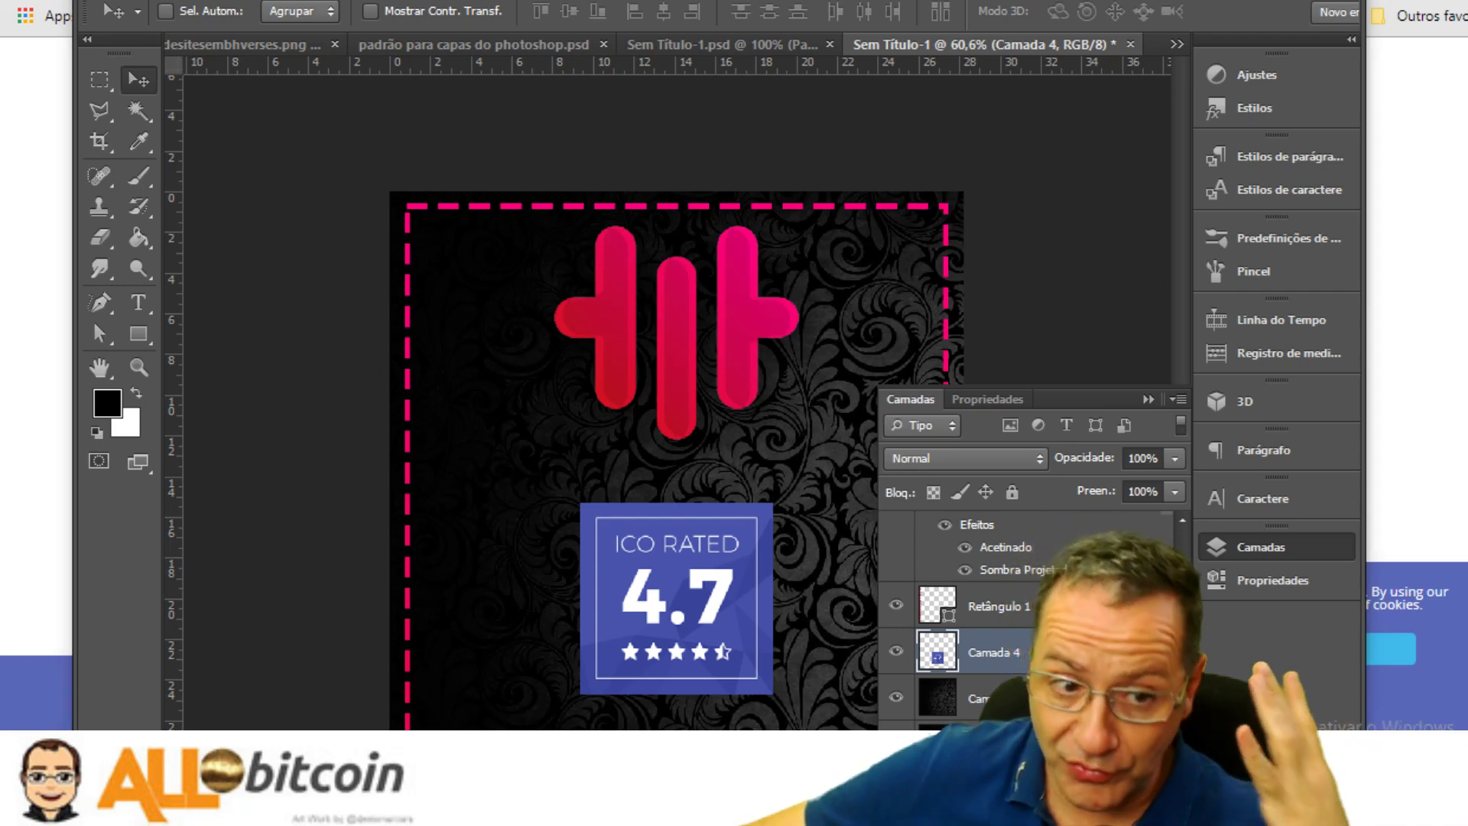
# Switch to the MenaPay website in the browser and copy the heading text "Why invest in"
pyautogui.hotkey('alt', 'Tab')
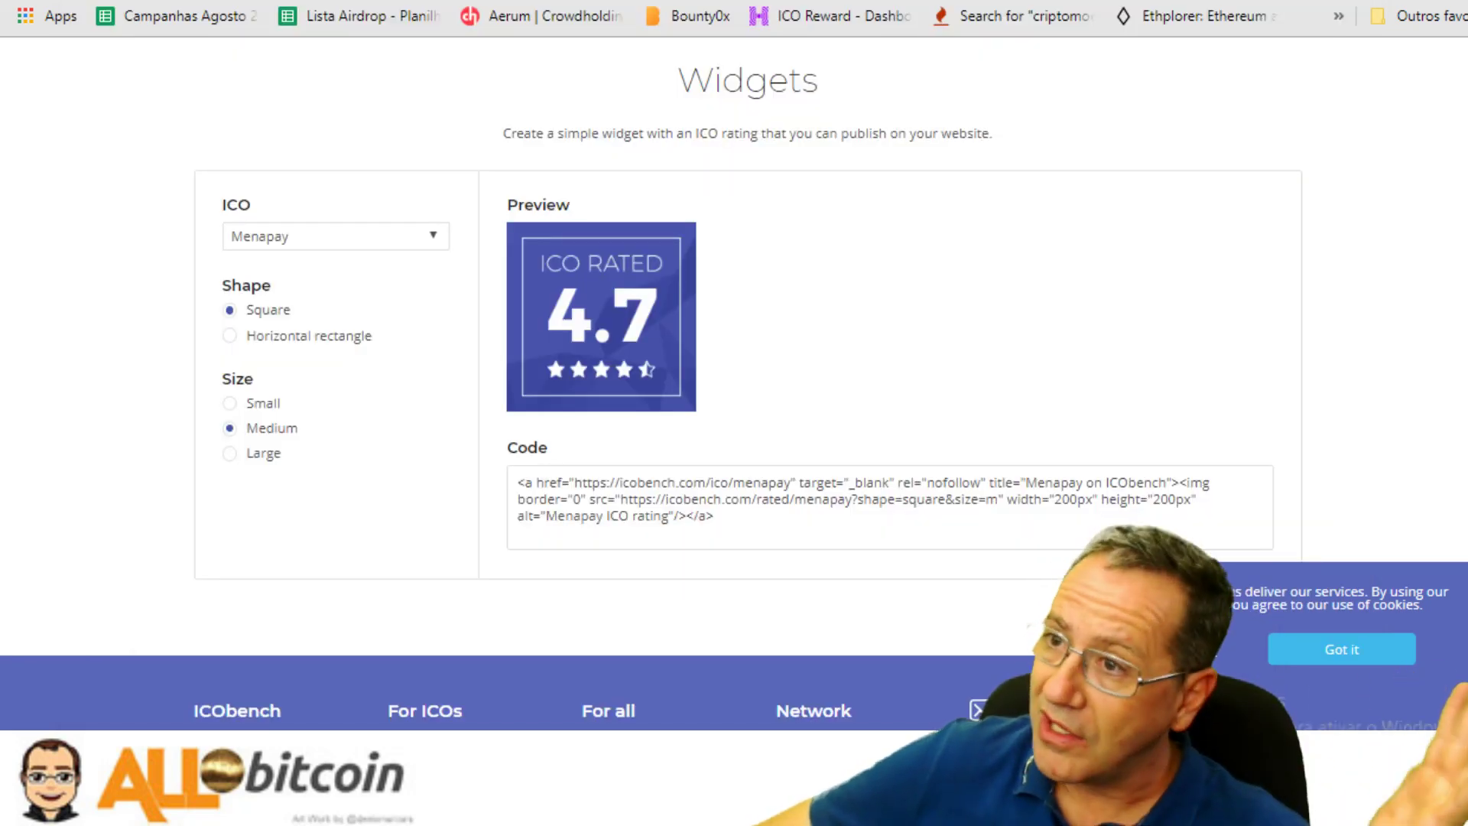
pyautogui.hotkey('ctrl', 'Tab')
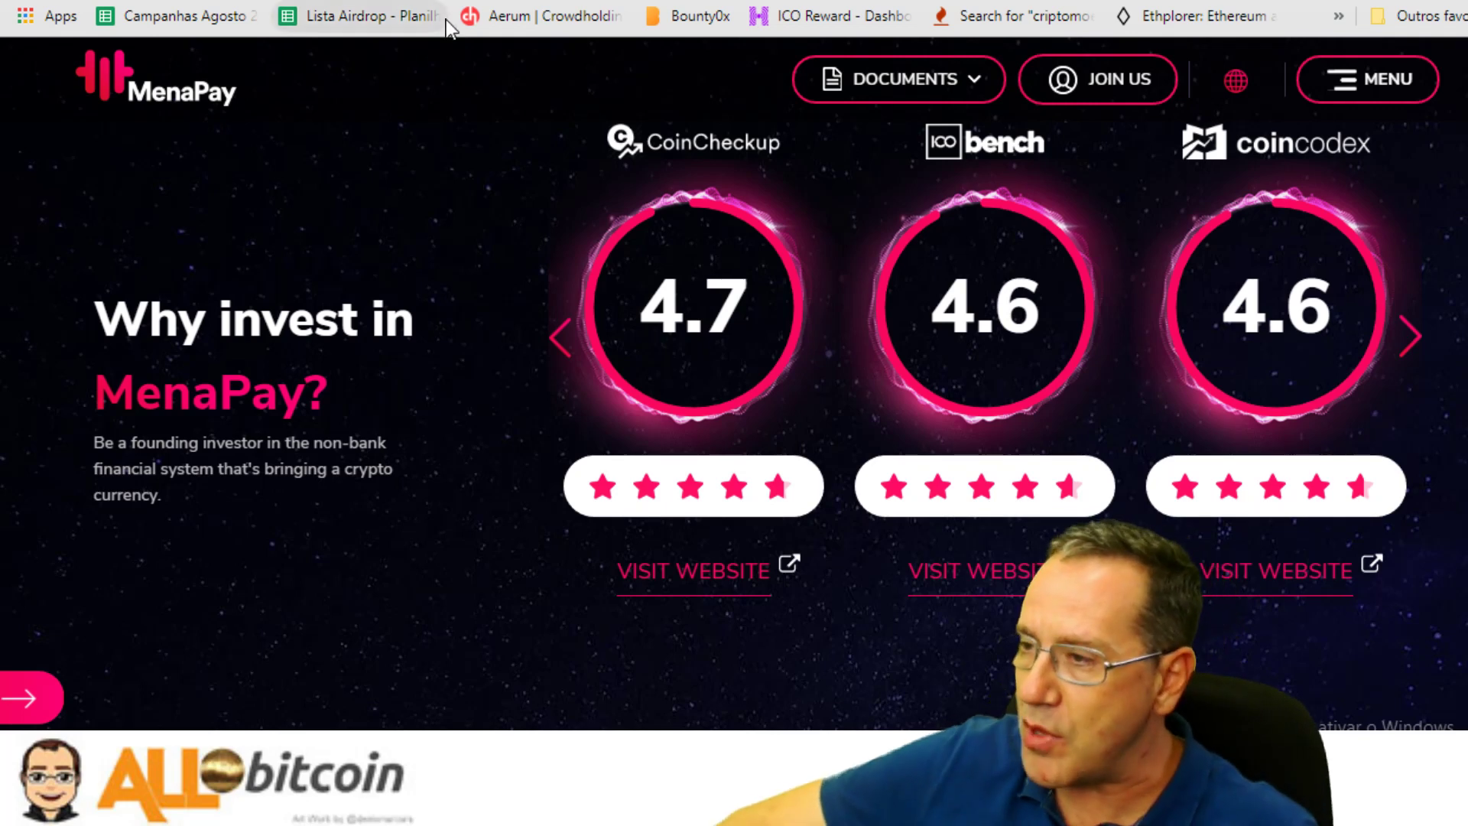
pyautogui.scroll(-2, 406, 186)
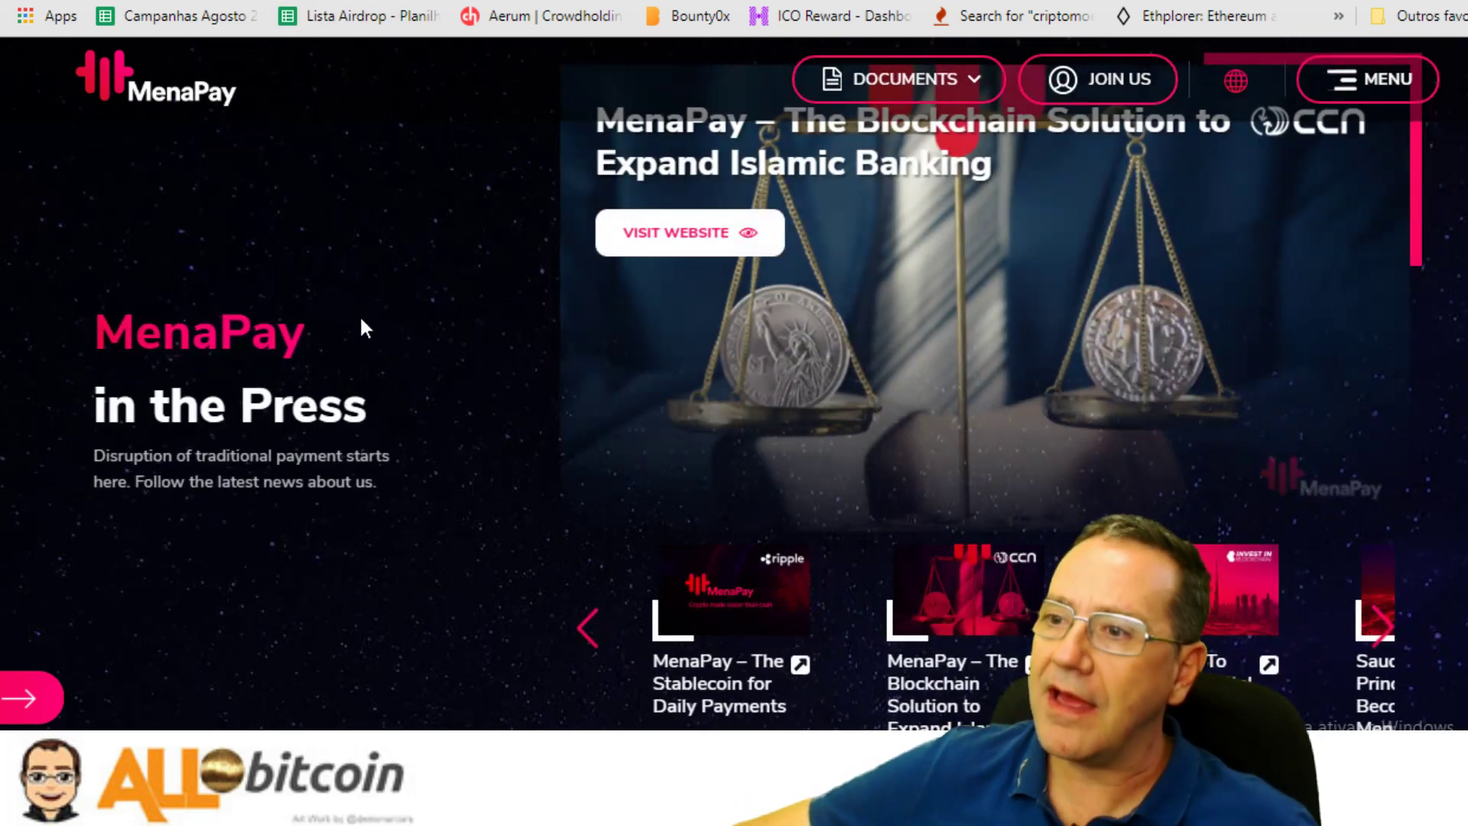
pyautogui.scroll(2, 364, 310)
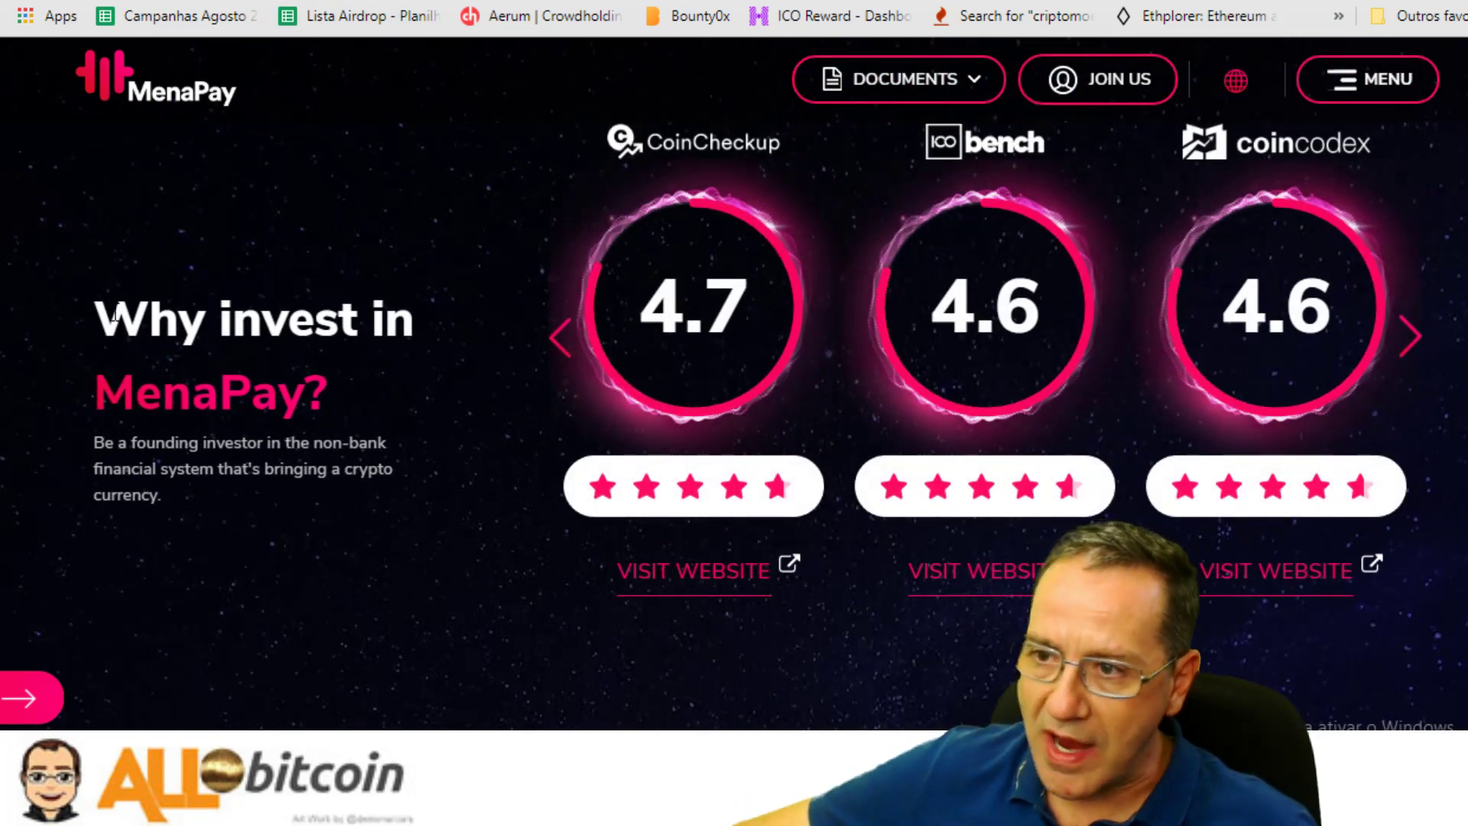
pyautogui.moveTo(105, 316); pyautogui.dragTo(414, 318)
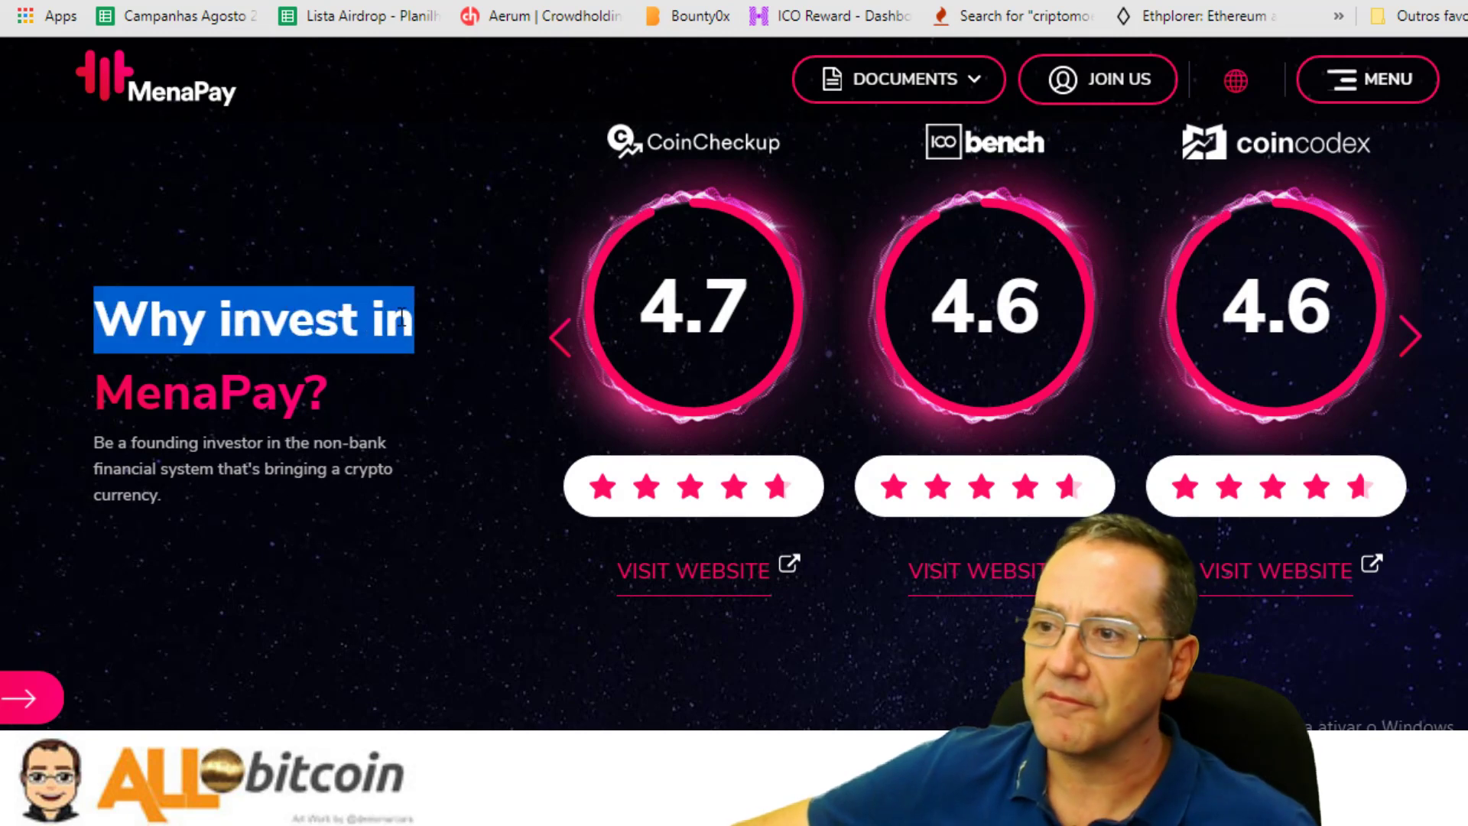
pyautogui.rightClick(375, 330)
pyautogui.click(416, 346)
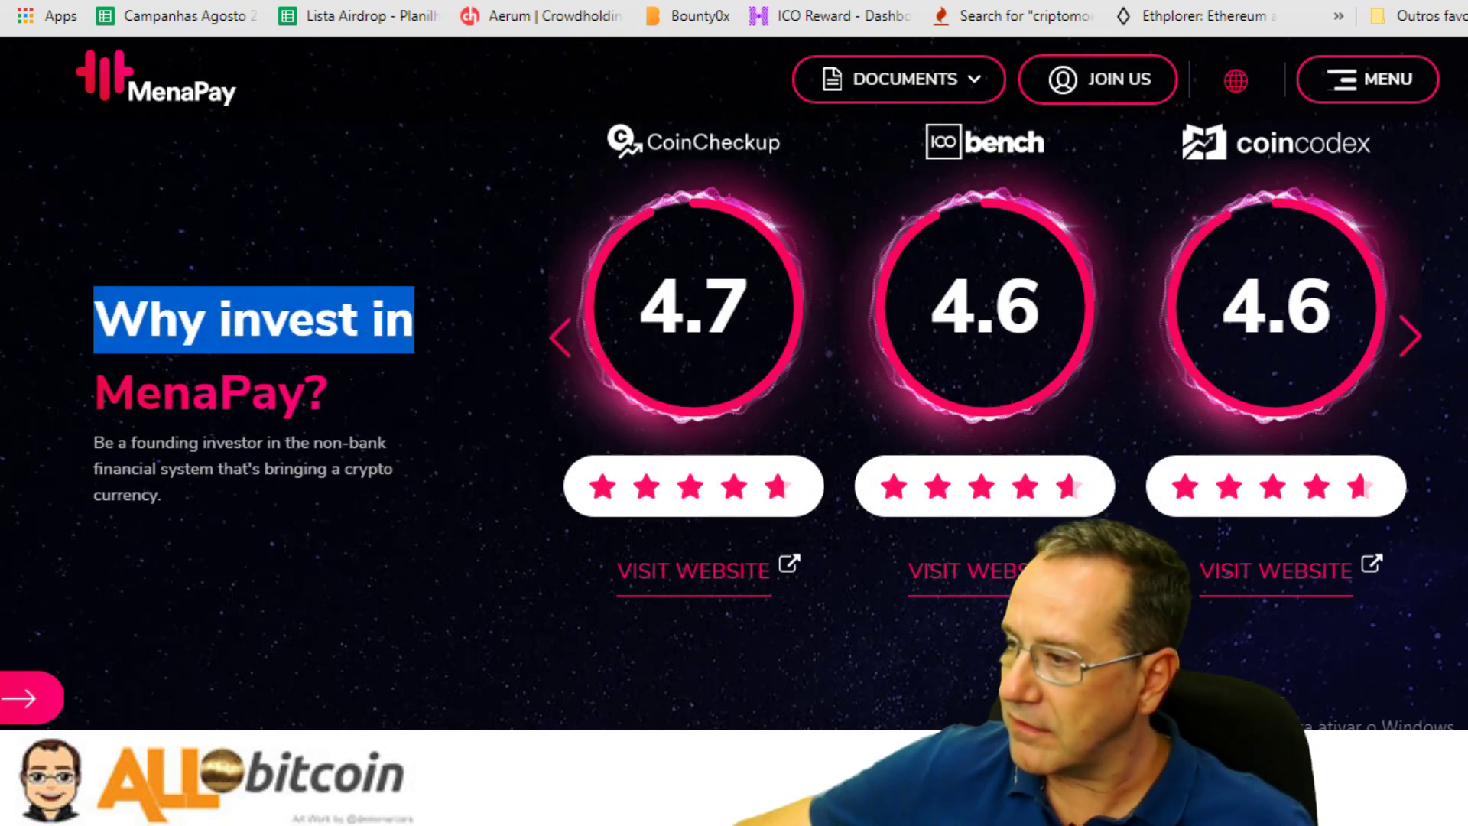
# Switch back to Photoshop, paste "Why invest in" as a new text layer, and place that layer above Retângulo 1
pyautogui.hotkey('alt', 'Tab')
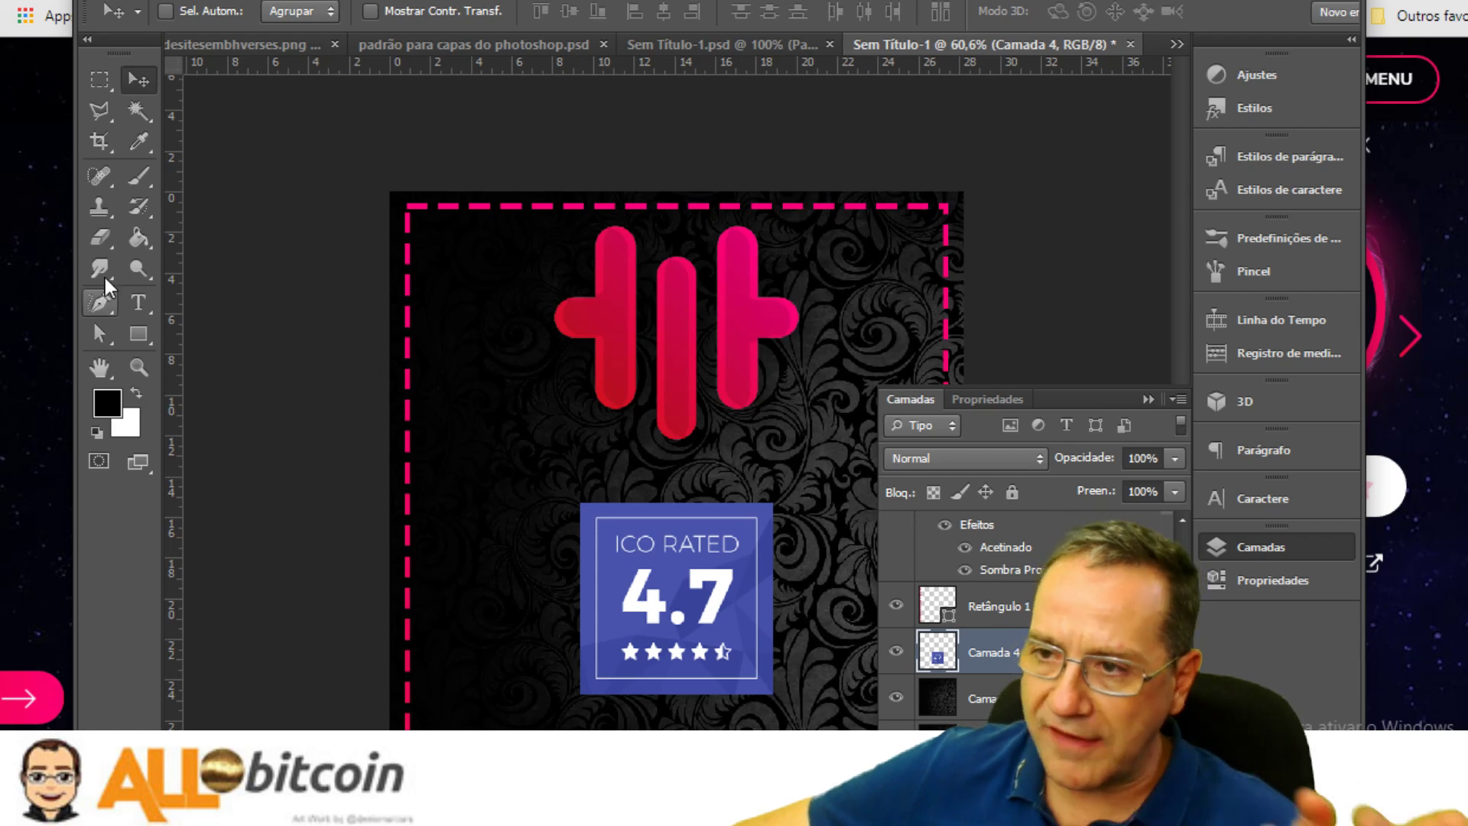
pyautogui.click(137, 302)
pyautogui.click(503, 582)
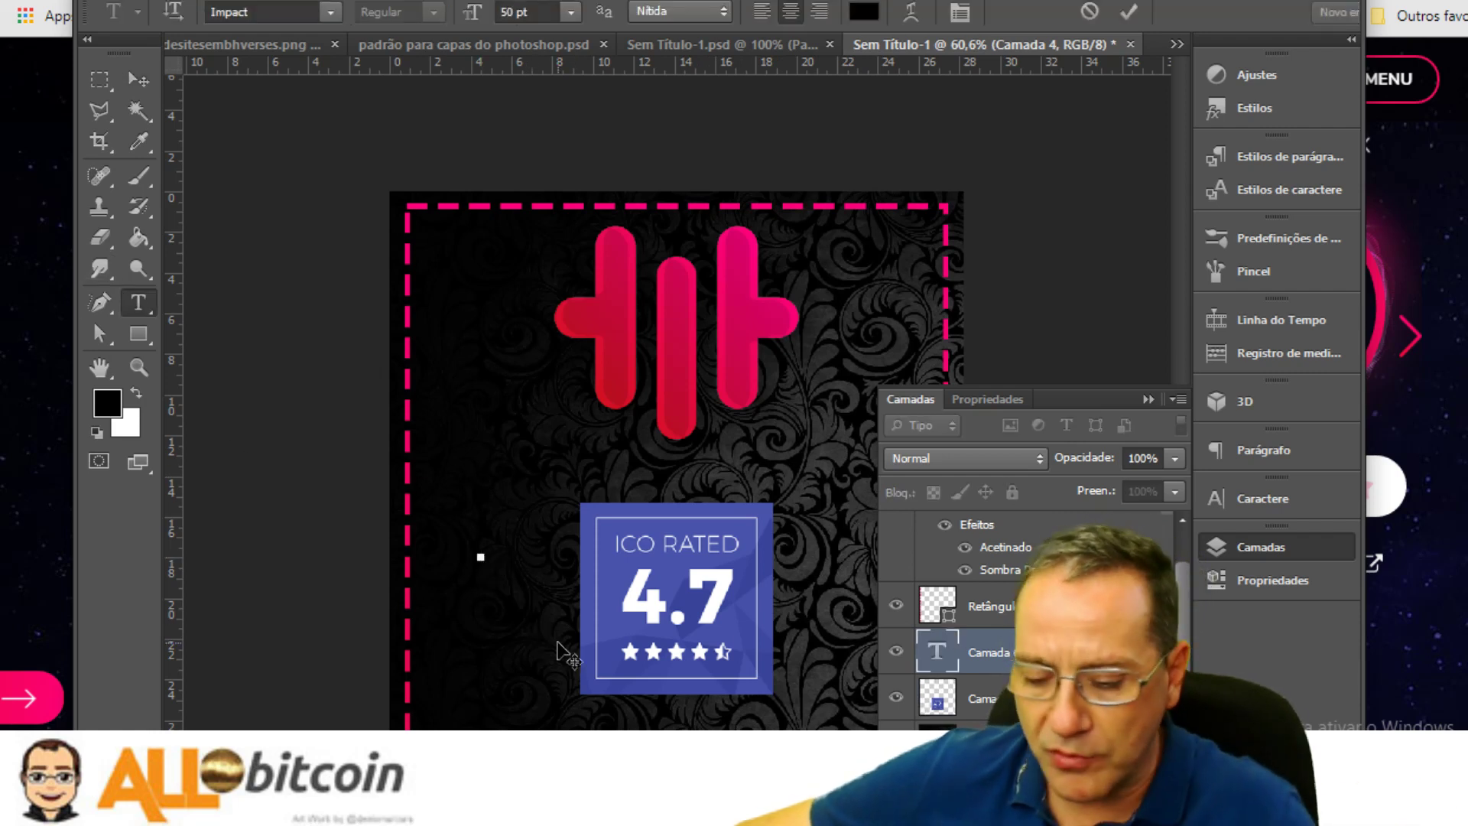
pyautogui.hotkey('ctrl', 'v')
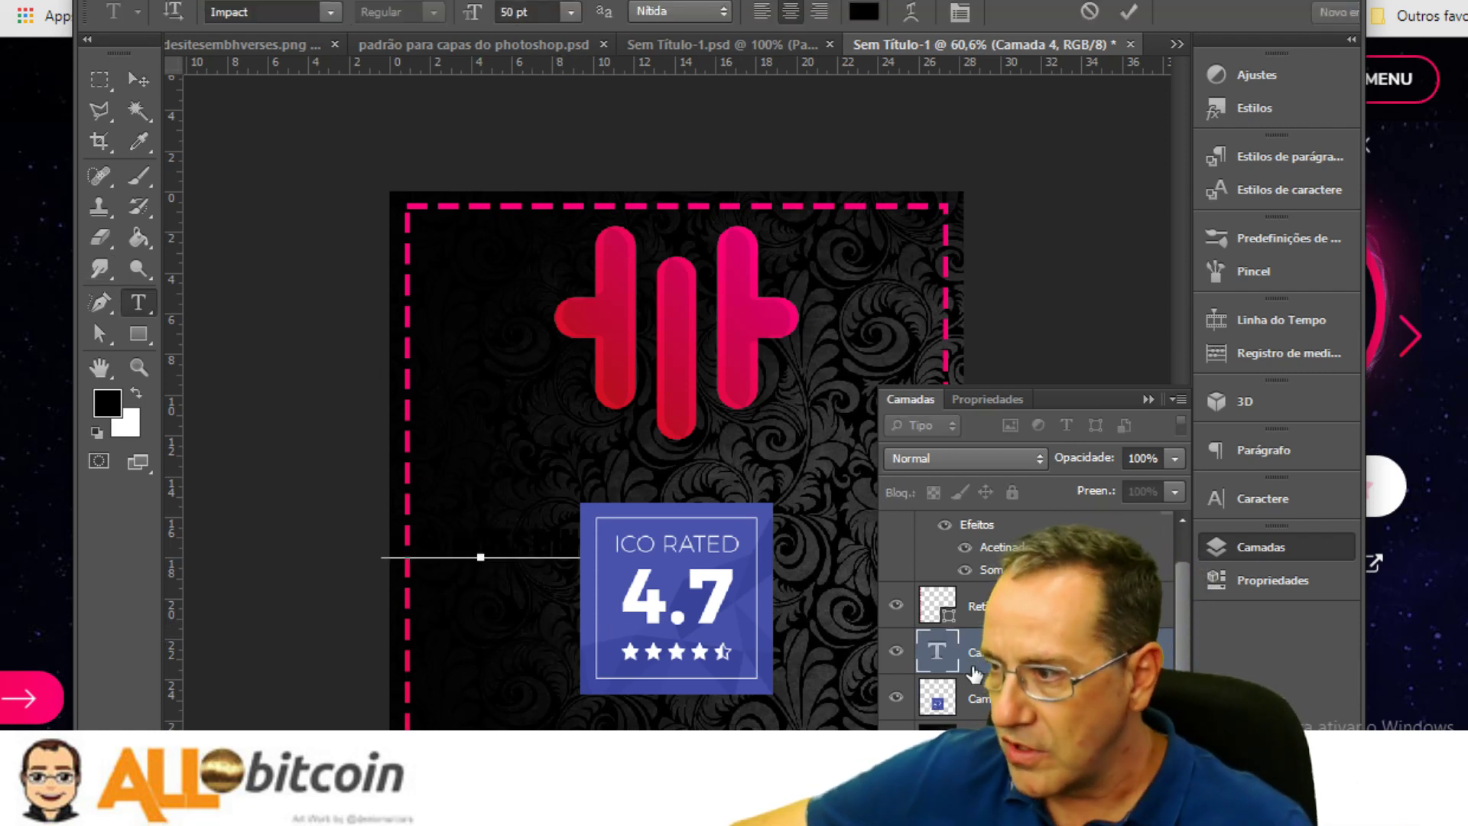
pyautogui.moveTo(983, 665); pyautogui.dragTo(984, 527)
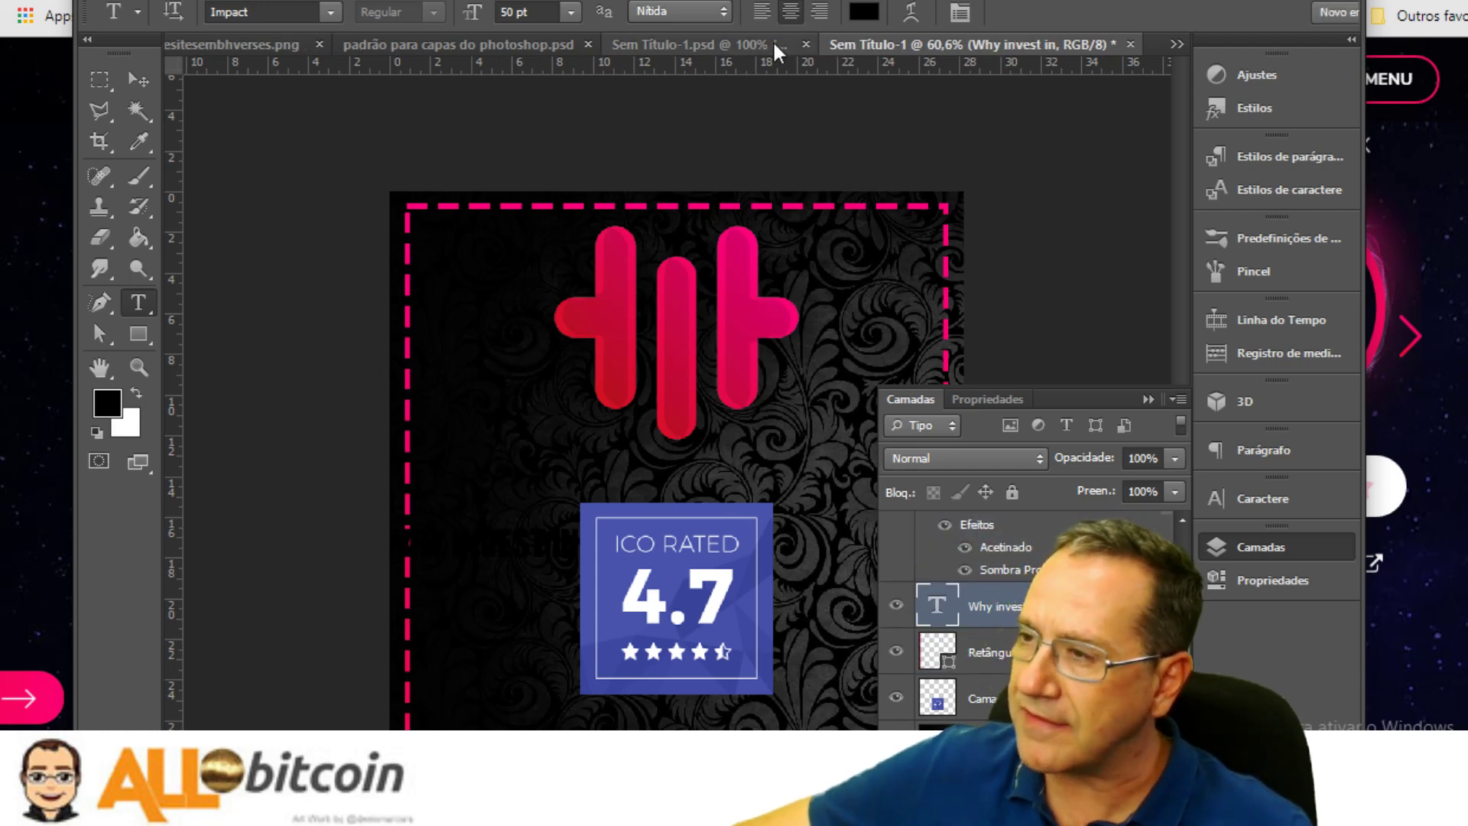
# Colour the "Why invest in" text c4093a, sampled from the logo, and shift it inside the dashed frame
pyautogui.click(864, 11)
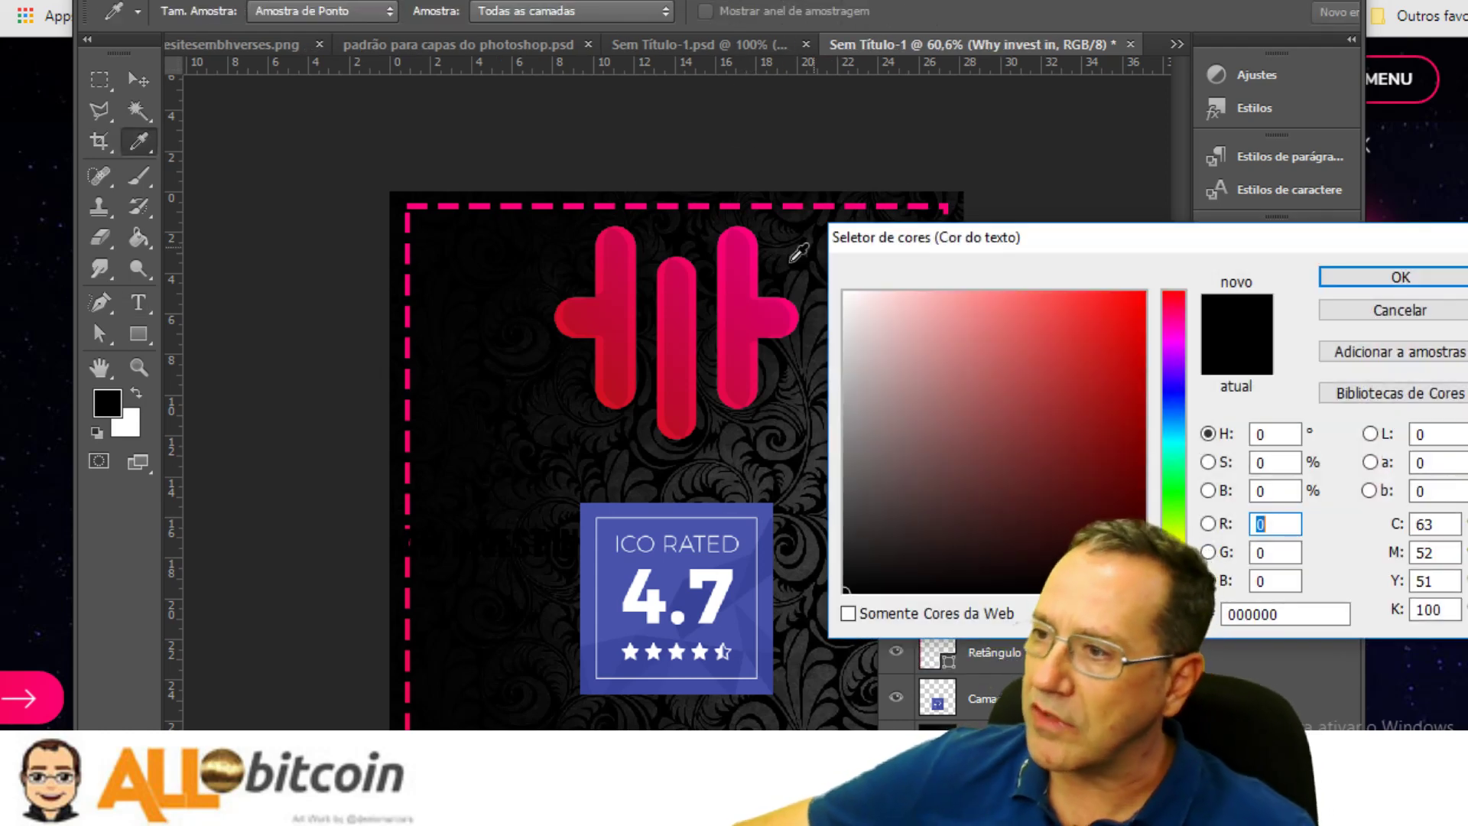
pyautogui.click(616, 308)
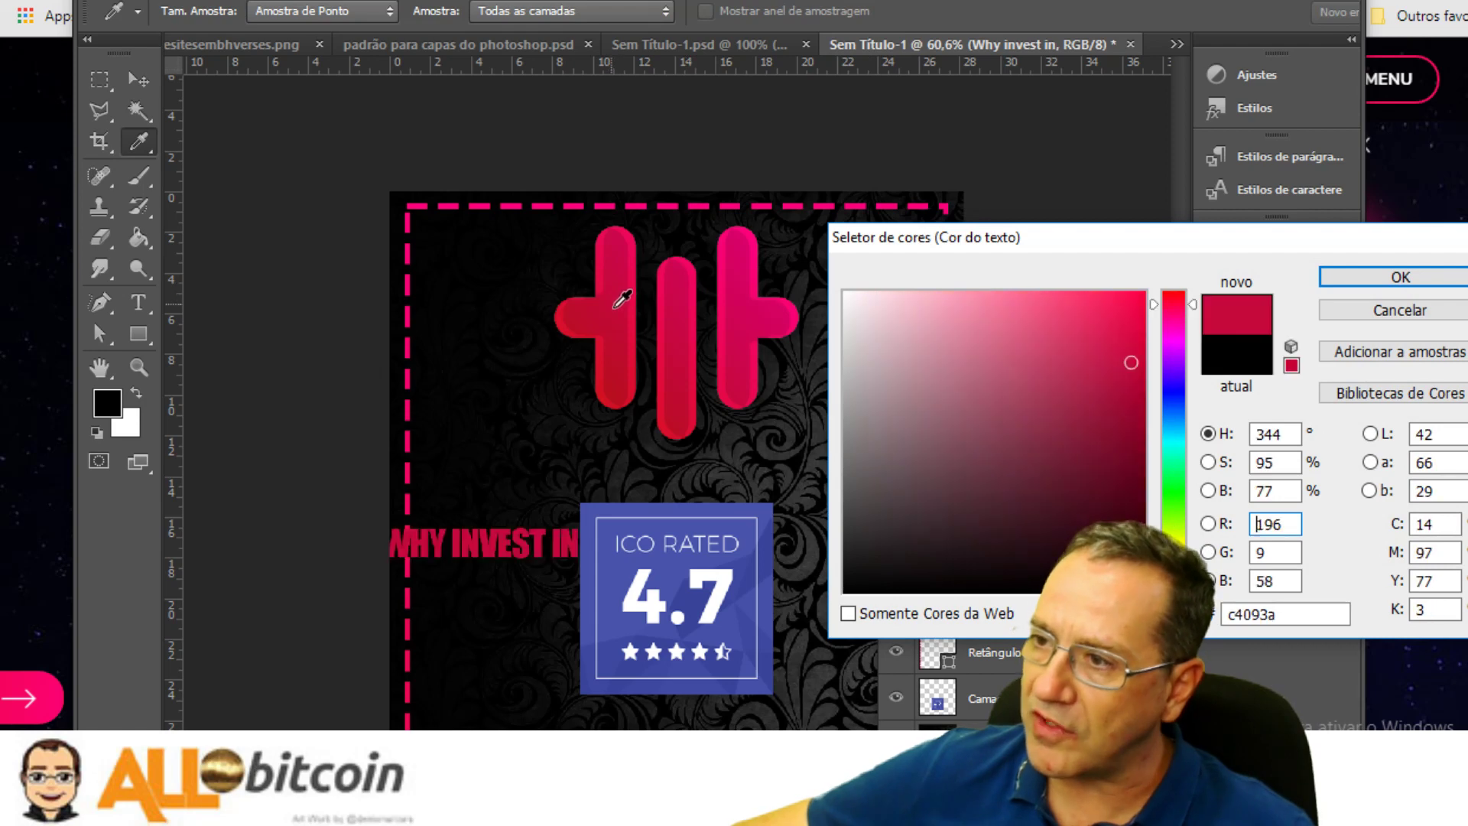
pyautogui.click(1379, 279)
pyautogui.click(137, 85)
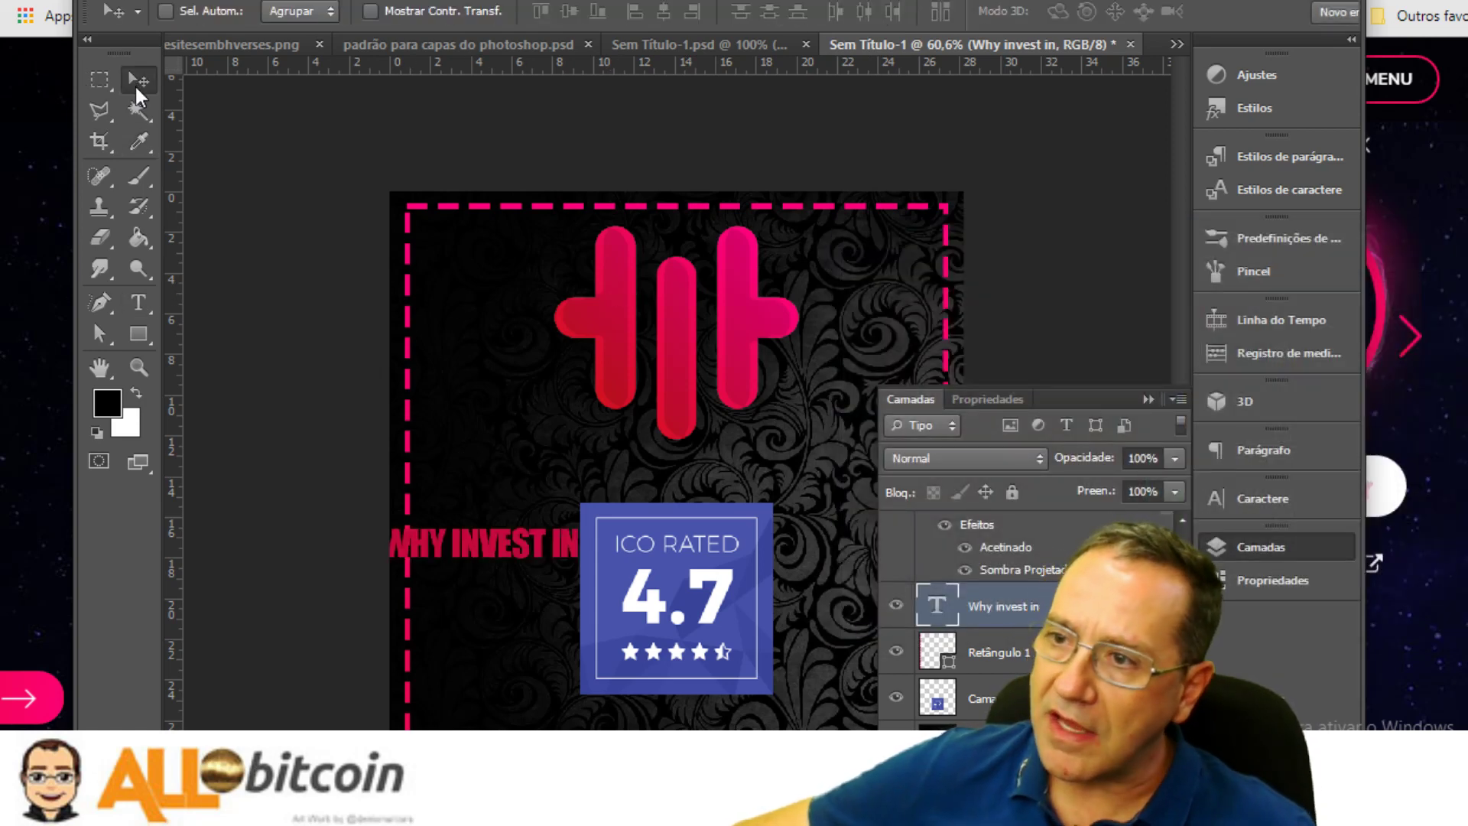
pyautogui.moveTo(514, 541); pyautogui.dragTo(571, 540)
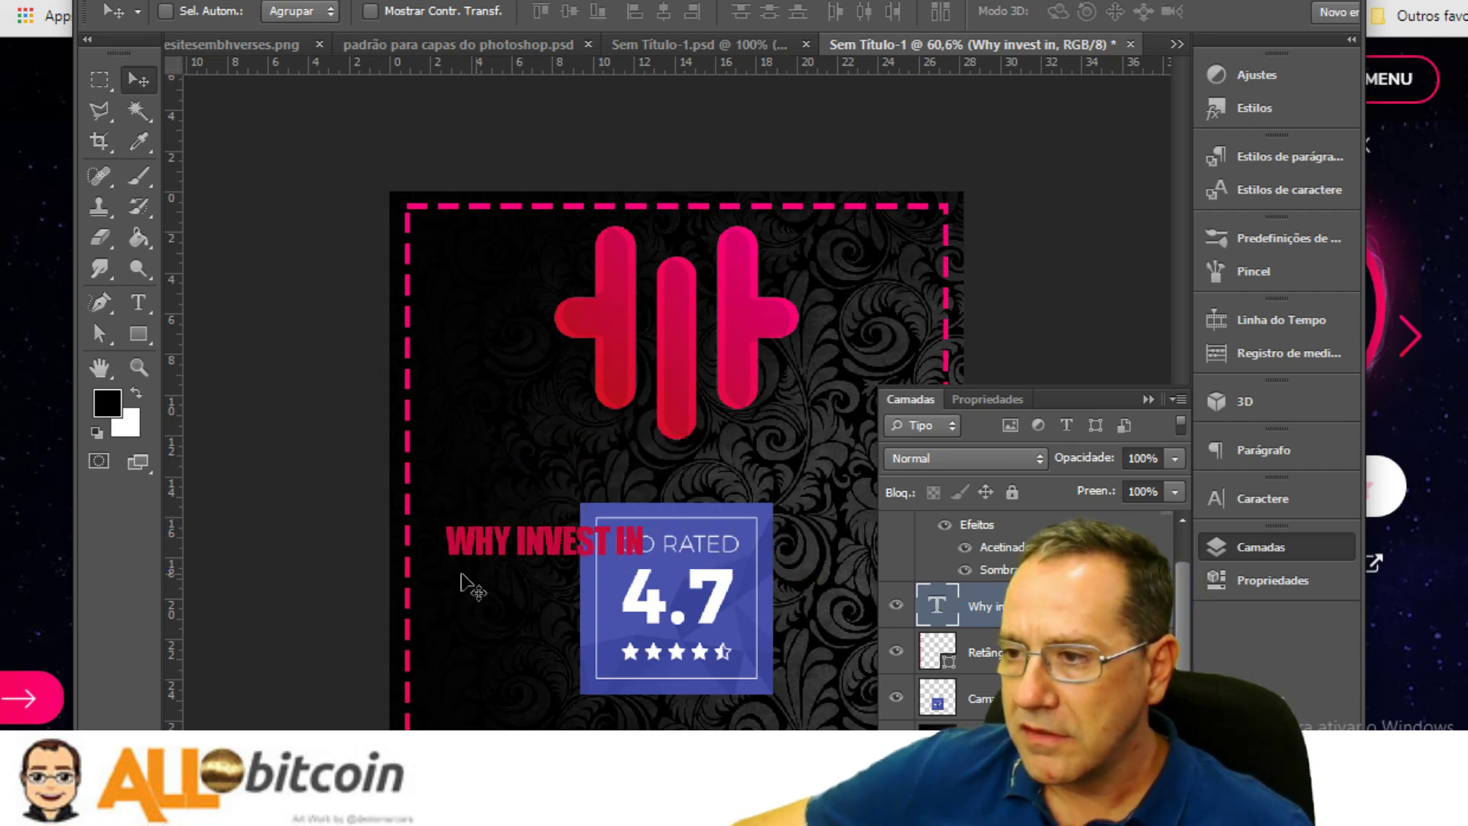
# Change the "Why invest in" text to the LaSpacino Lite font and turn off its all-caps style
pyautogui.click(138, 302)
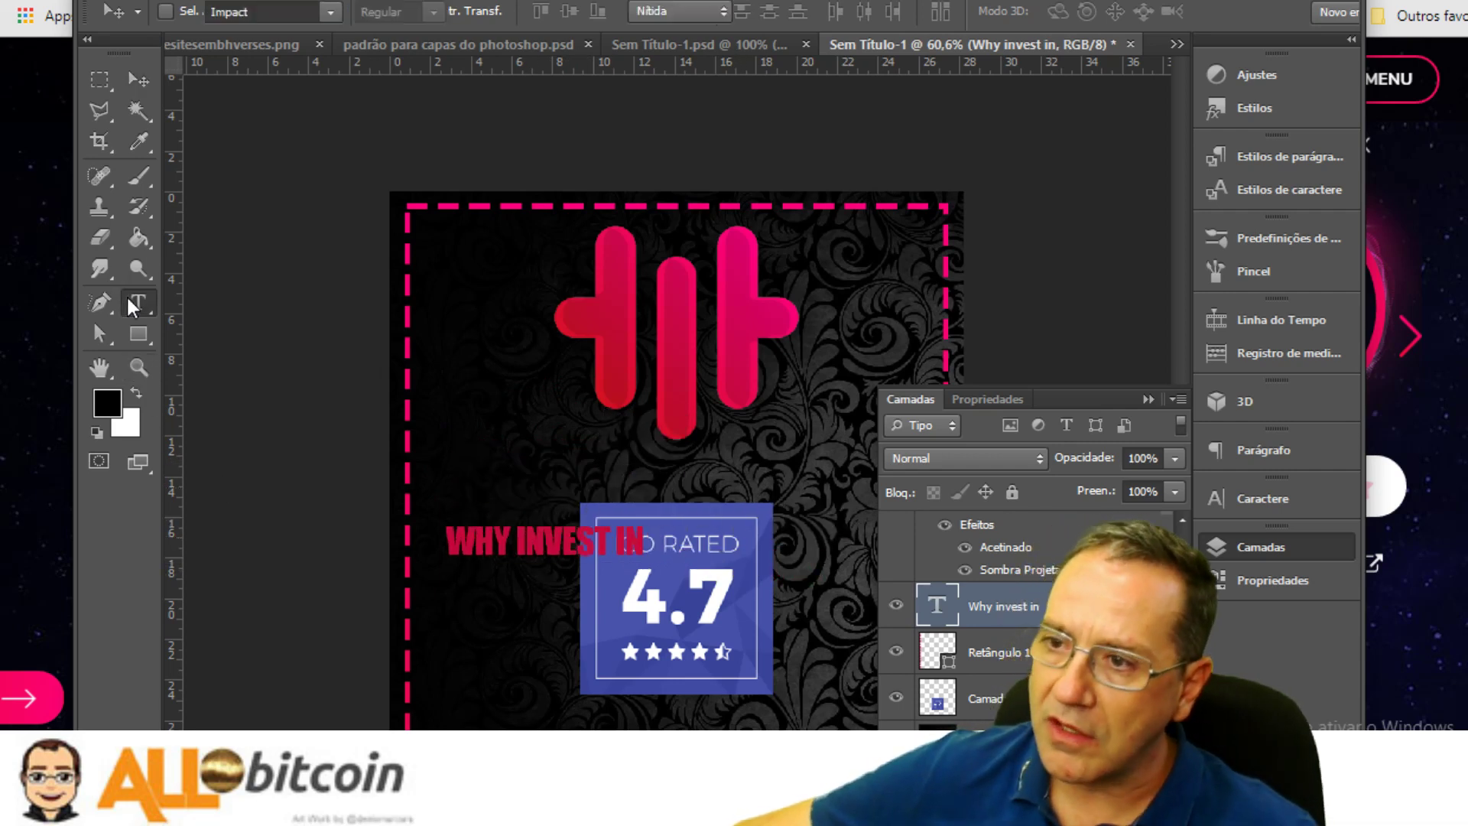
pyautogui.moveTo(451, 540); pyautogui.dragTo(645, 543)
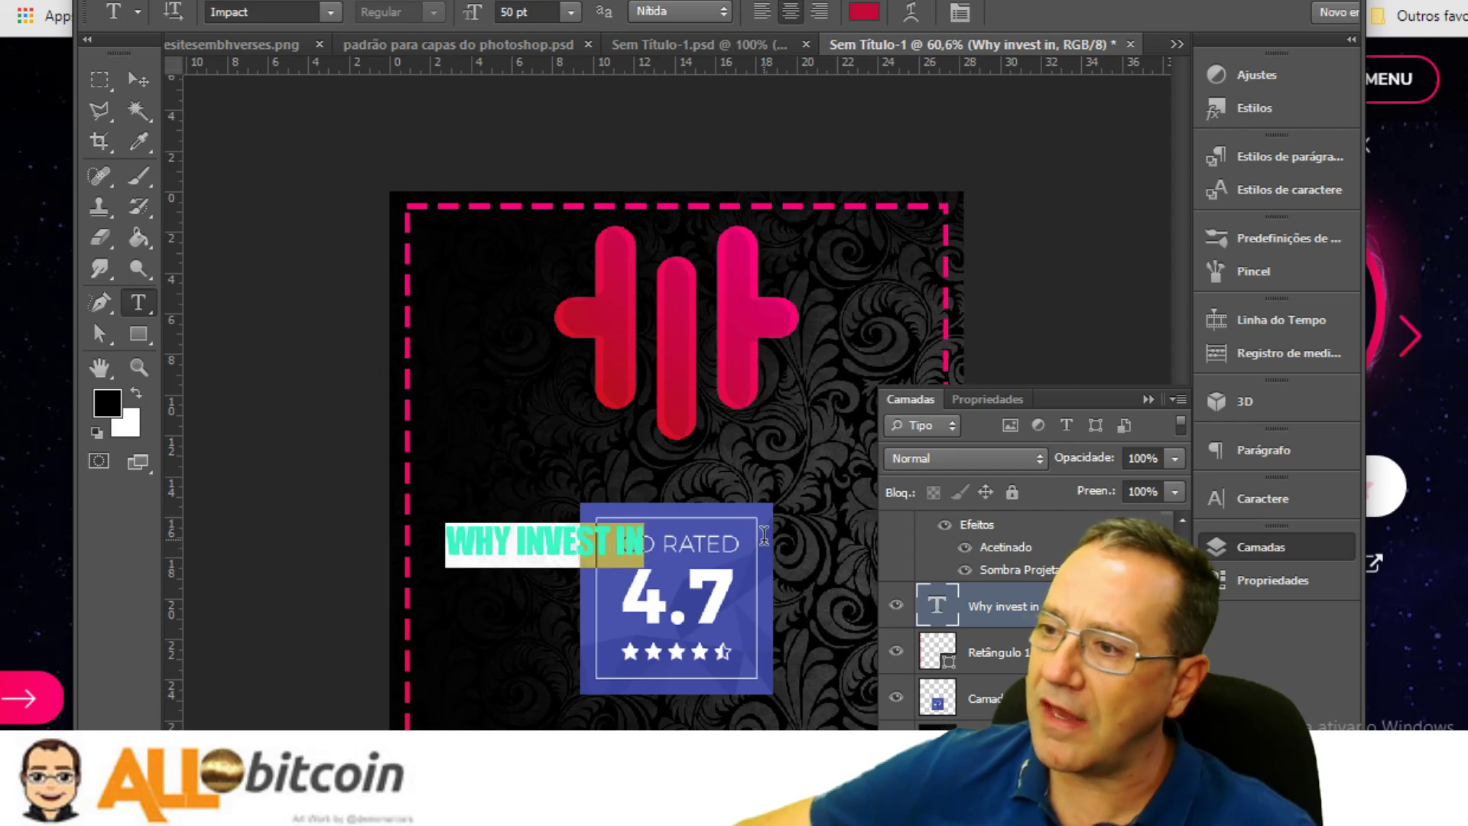
pyautogui.click(322, 12)
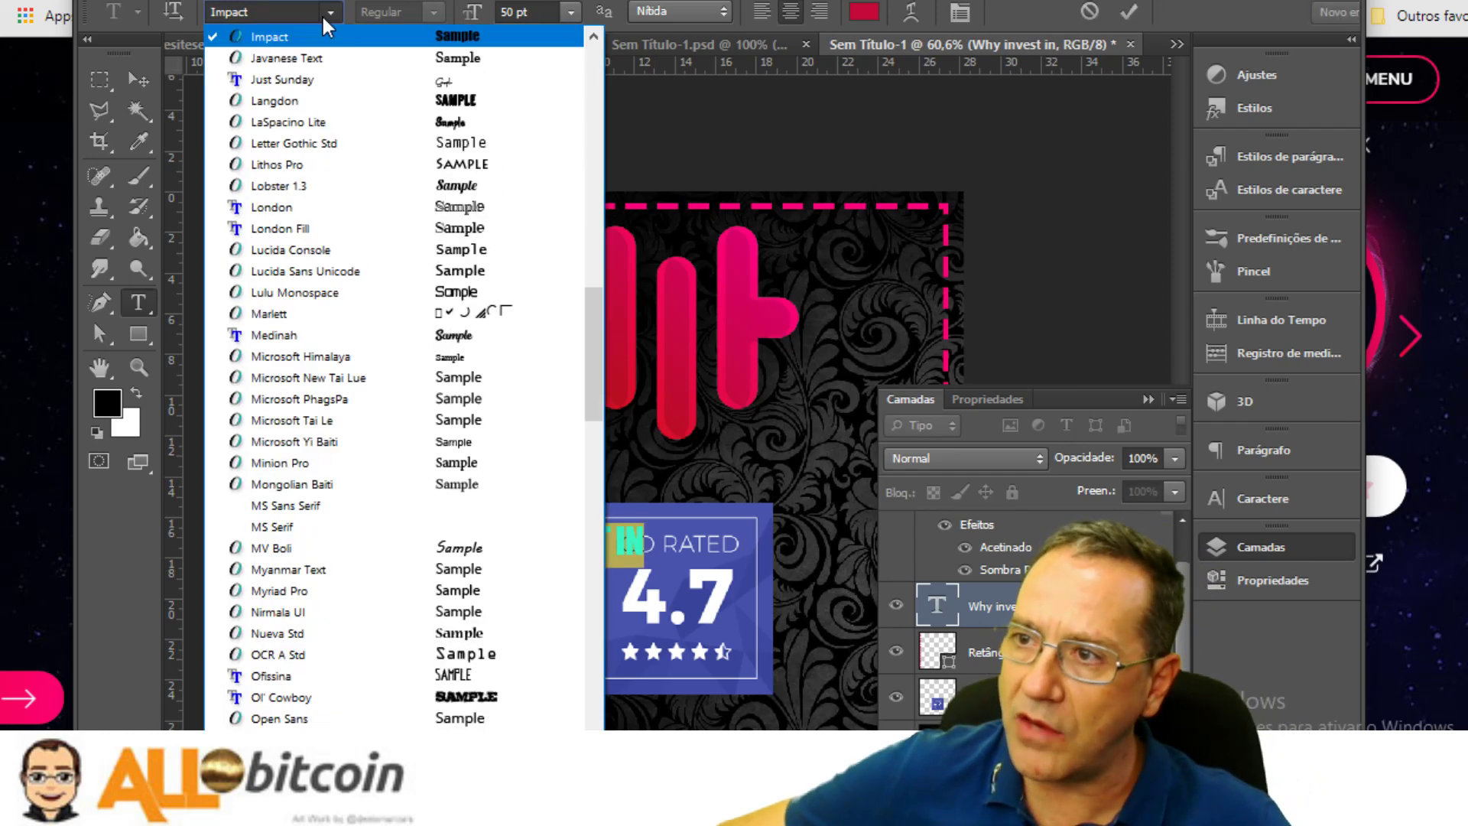
pyautogui.click(462, 126)
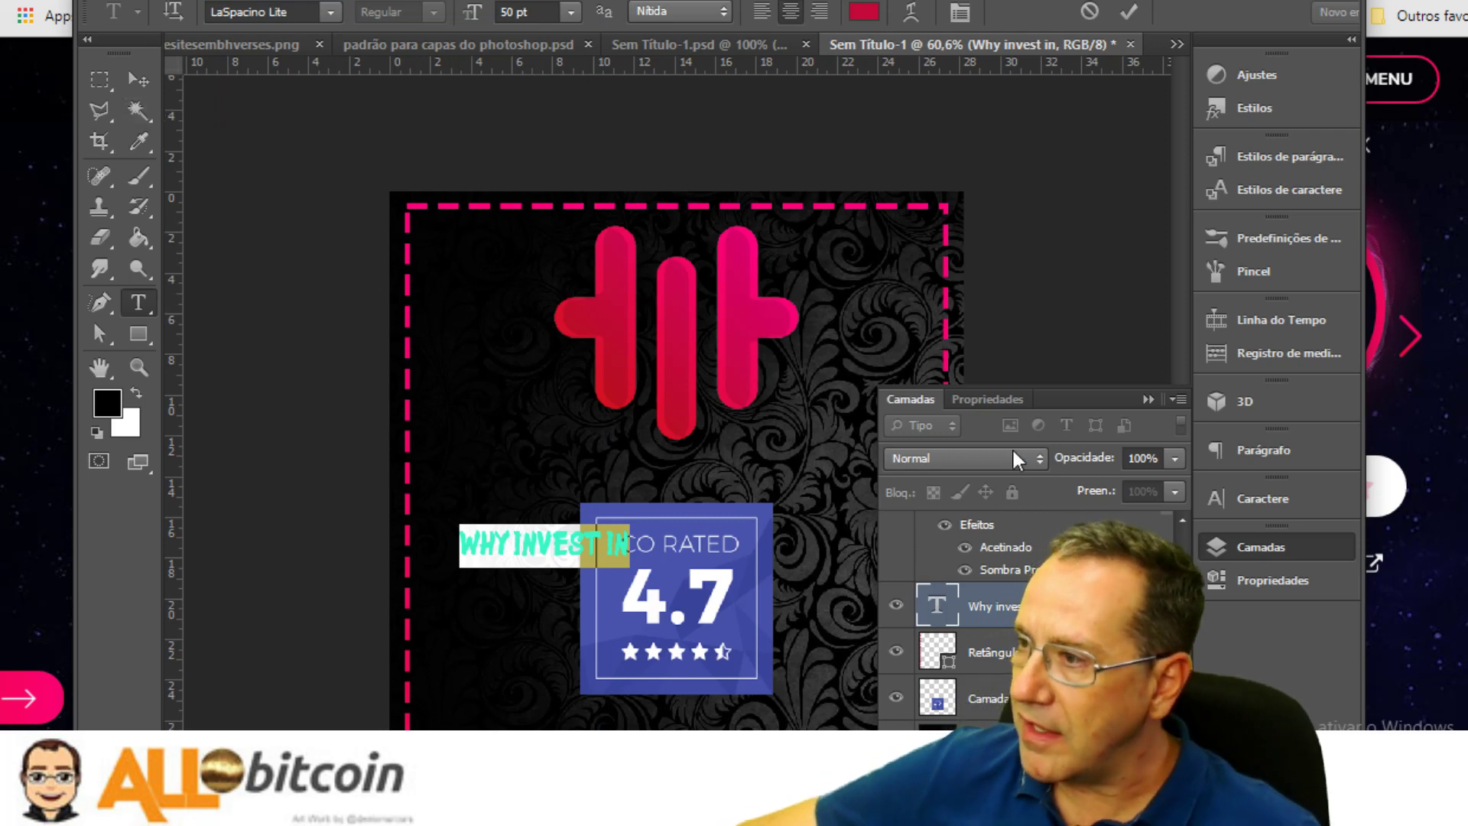
pyautogui.click(1254, 498)
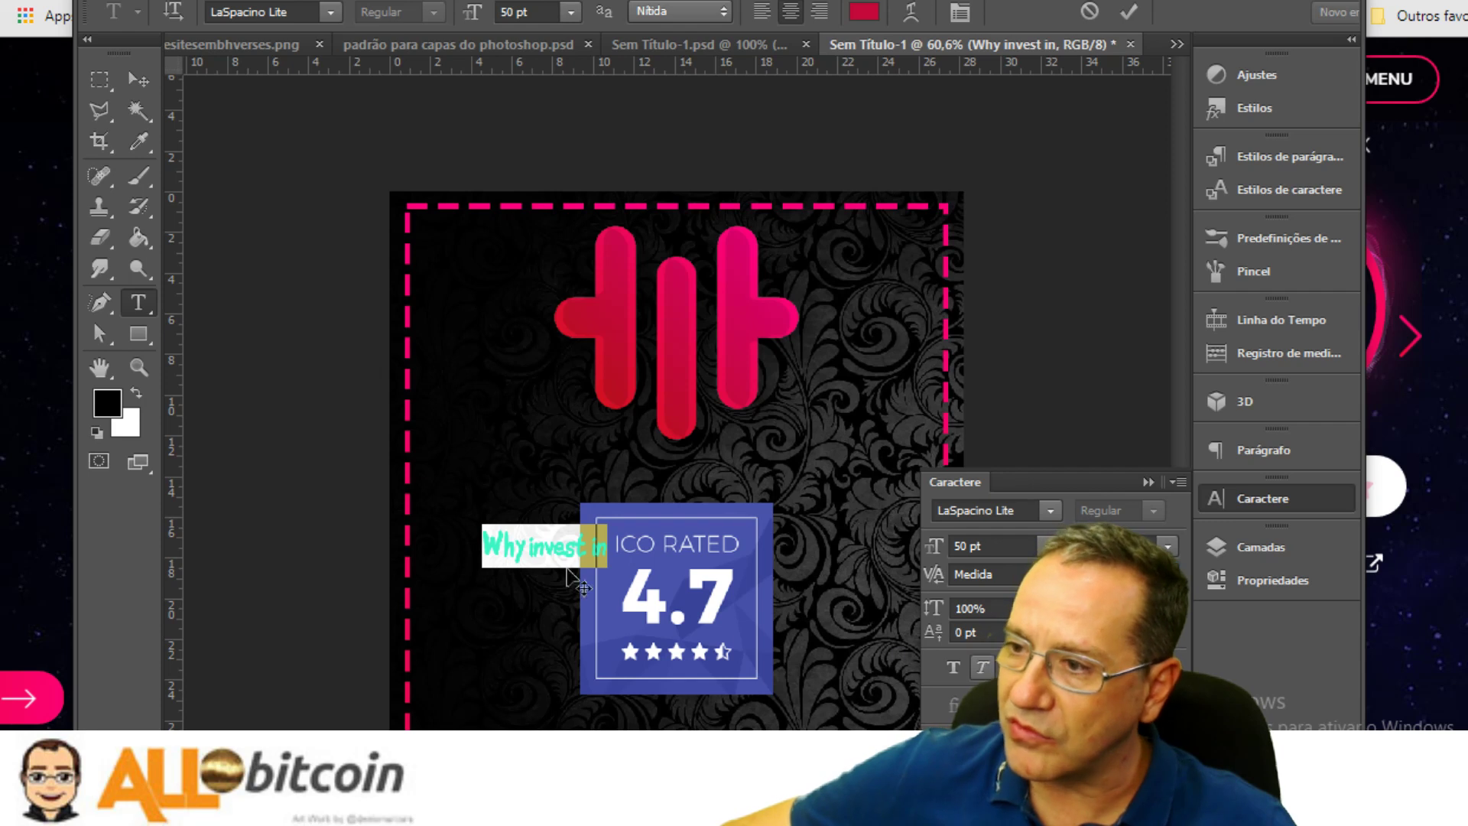
pyautogui.click(130, 79)
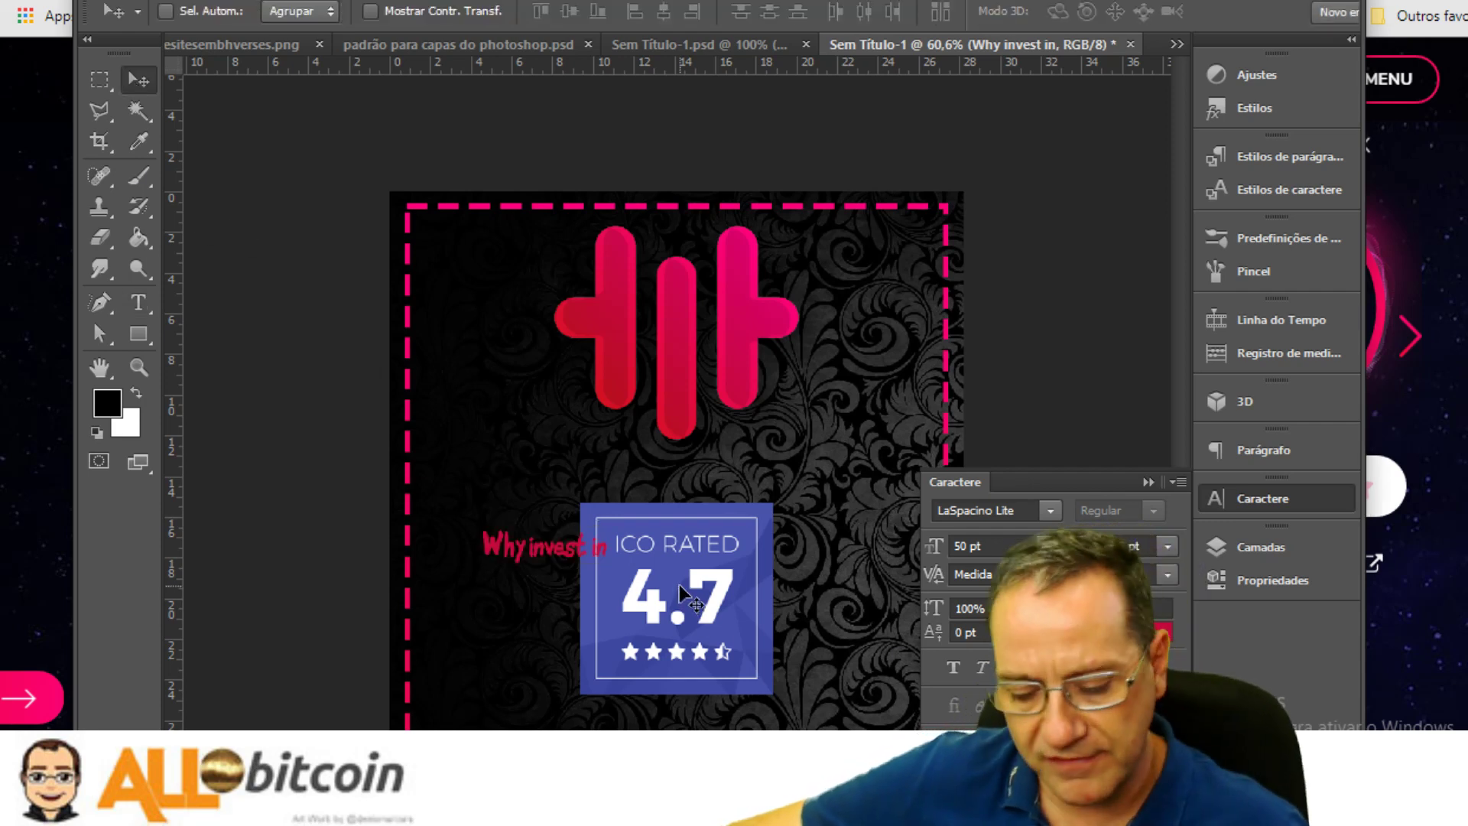
# Scale the "Why invest in" text up to about 296% and centre it just below the logo
pyautogui.hotkey('ctrl', 't')
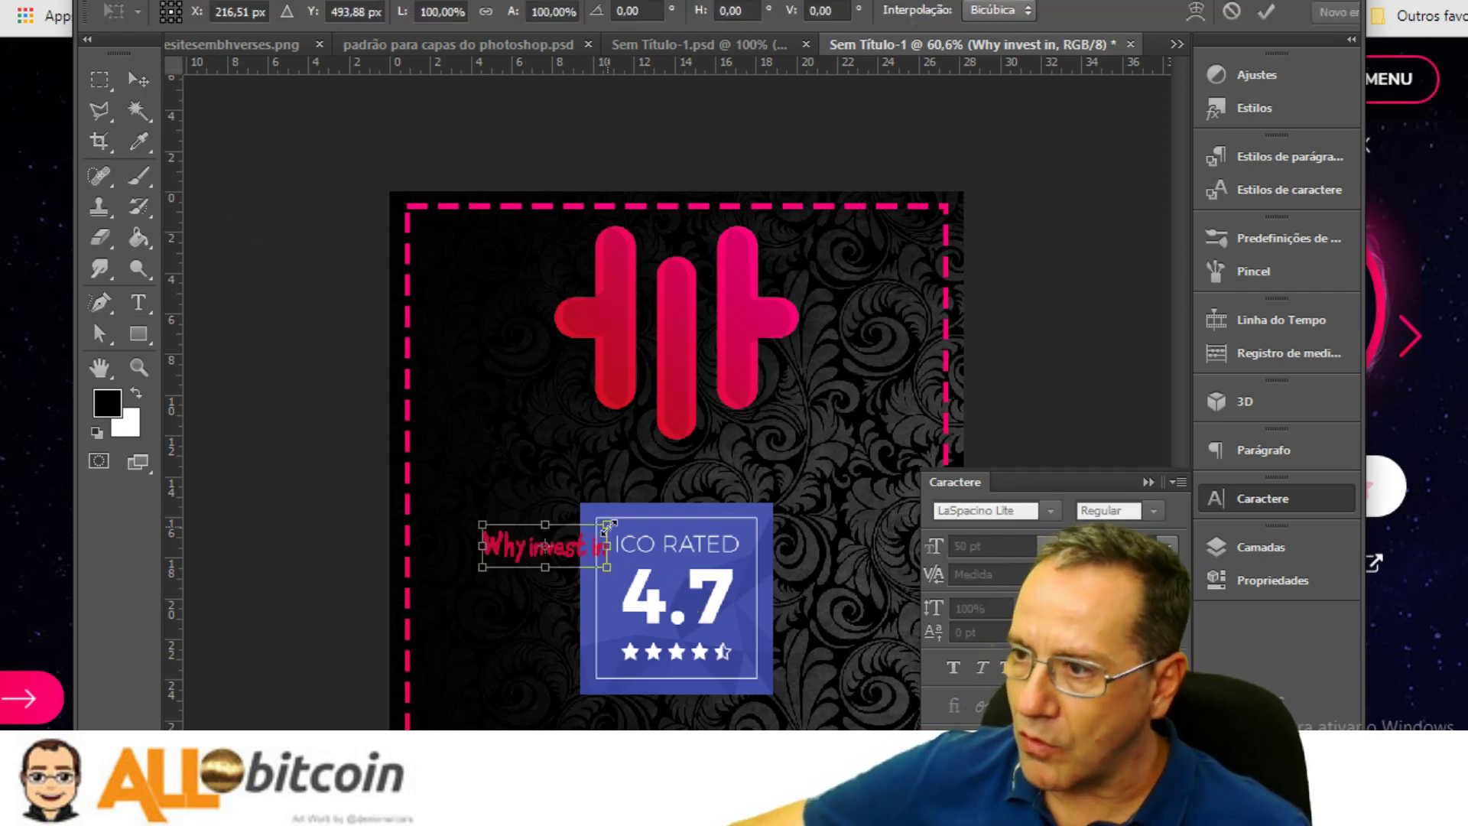
pyautogui.moveTo(607, 524); pyautogui.dragTo(876, 419)
pyautogui.moveTo(741, 529)
pyautogui.mouseDown()
pyautogui.moveTo(745, 499)
pyautogui.moveTo(741, 514)
pyautogui.mouseUp()
pyautogui.moveTo(733, 512); pyautogui.dragTo(738, 512)
pyautogui.click(139, 79)
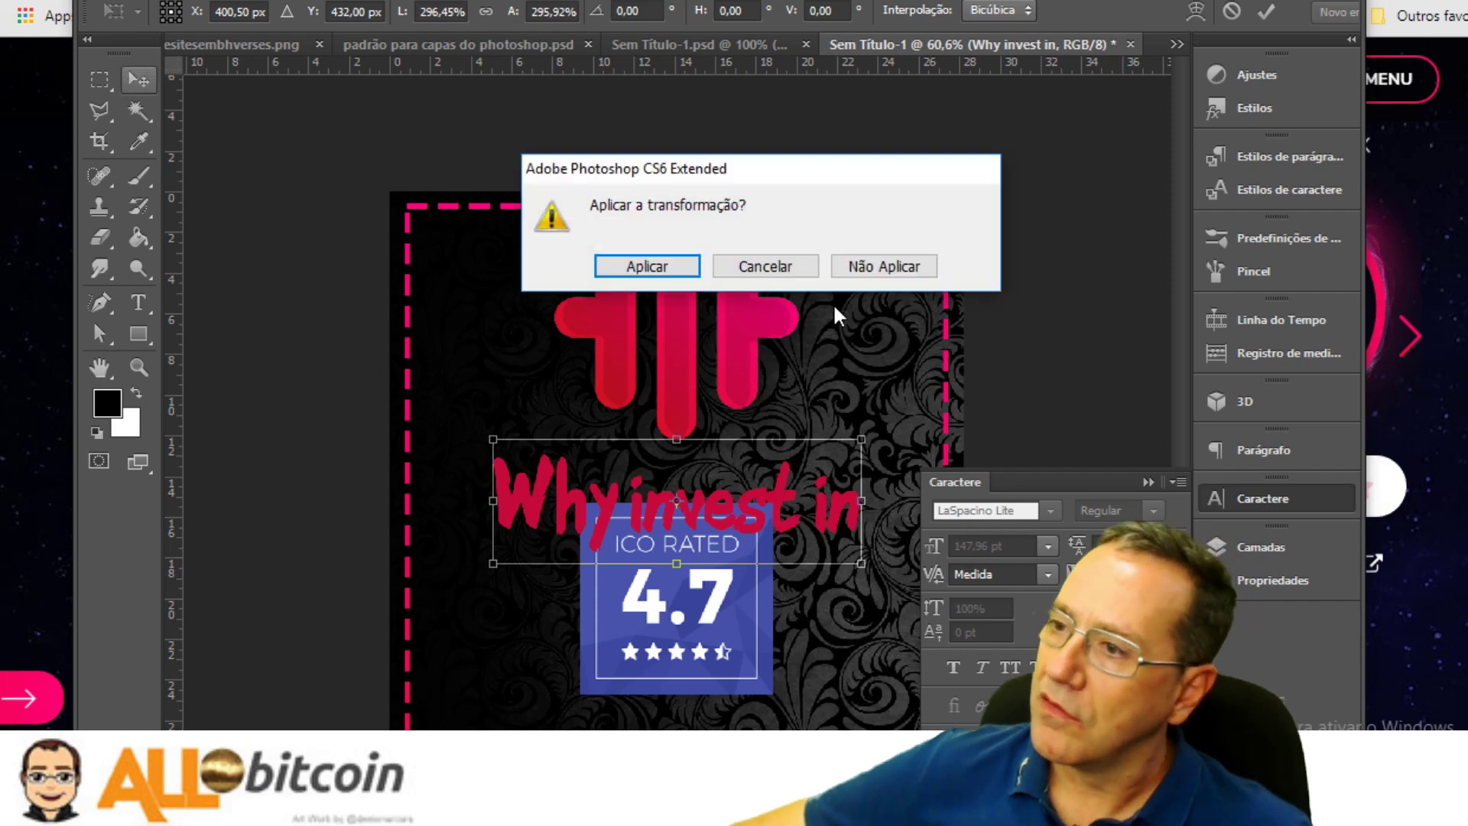
pyautogui.click(646, 266)
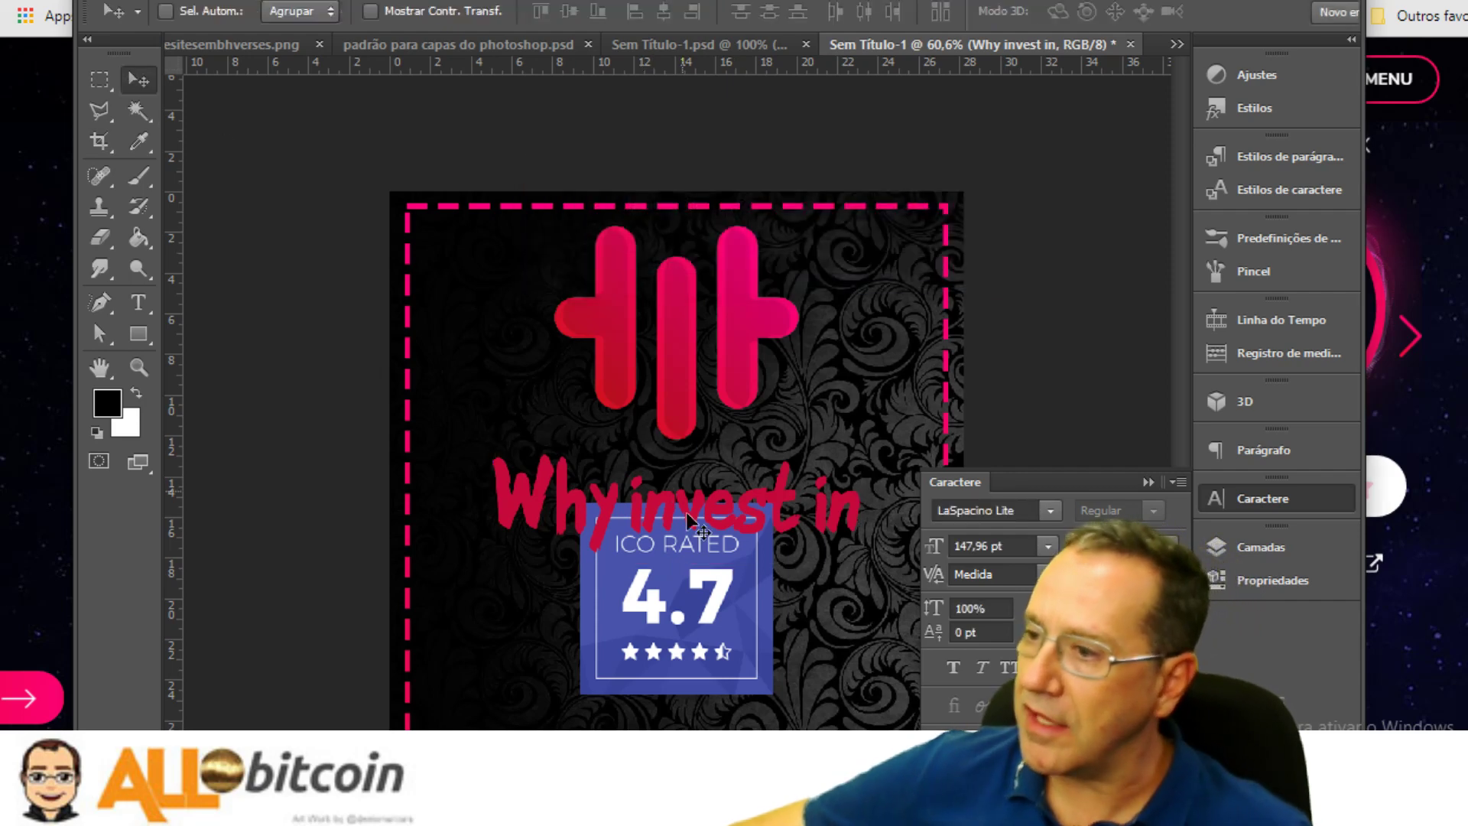
pyautogui.moveTo(713, 621); pyautogui.dragTo(720, 610)
pyautogui.rightClick(721, 610)
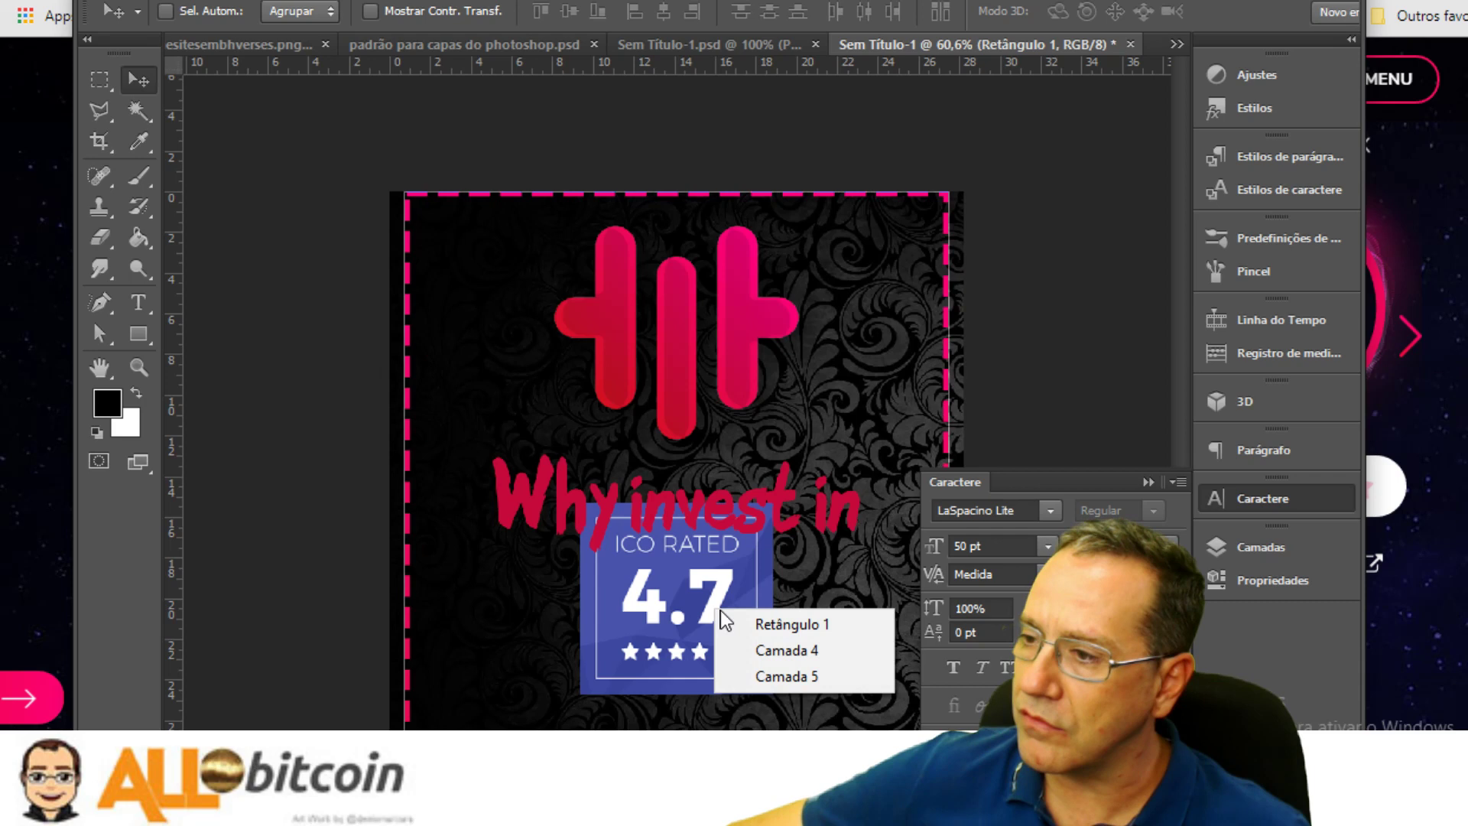
pyautogui.click(533, 501)
pyautogui.hotkey('ctrl', 'z')
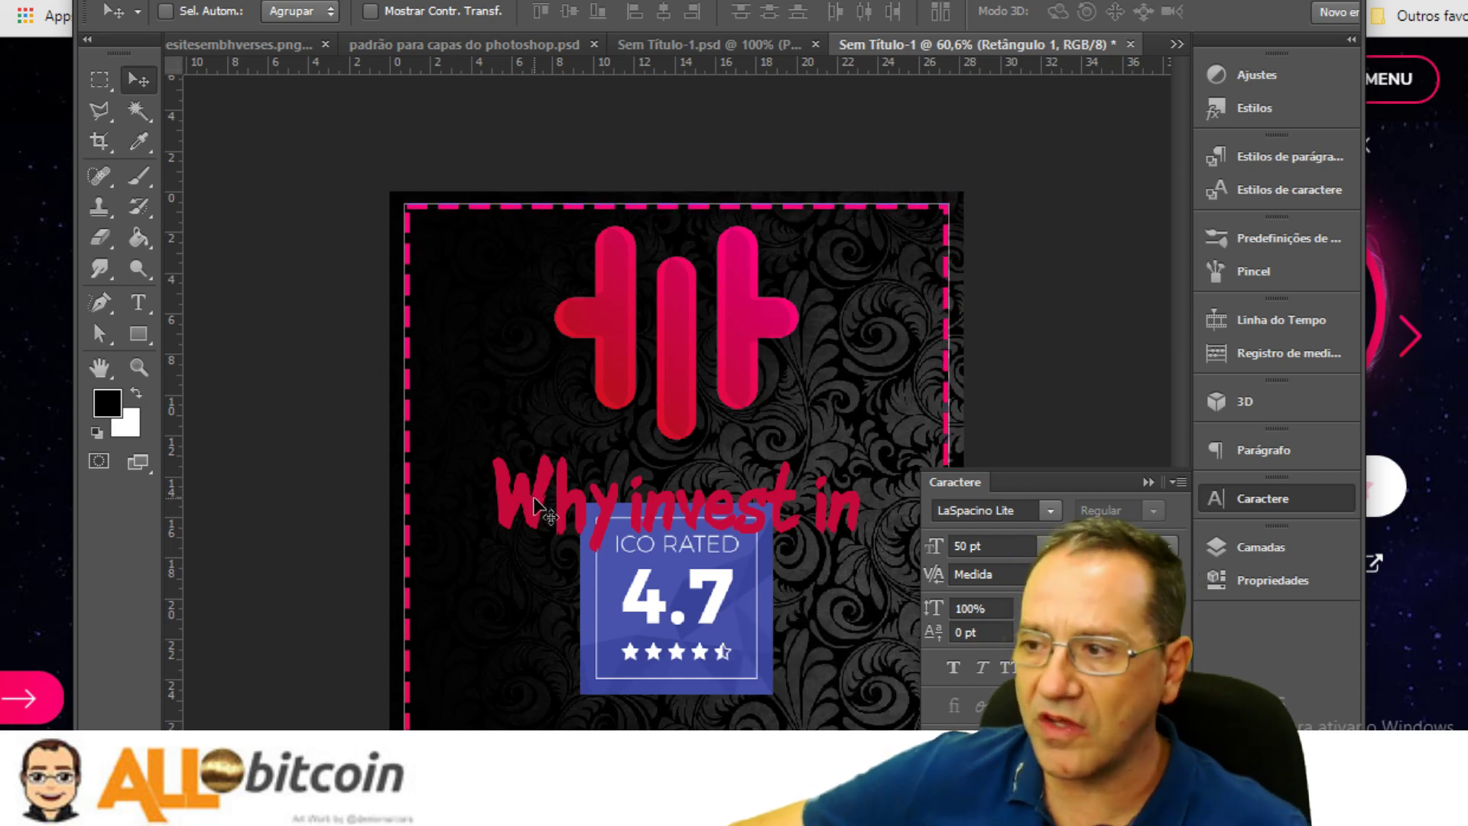
# Move the ICO Rated badge layer Camada 4 down clear of the text, and raise the "Why invest in" text slightly
pyautogui.click(1285, 549)
pyautogui.click(979, 698)
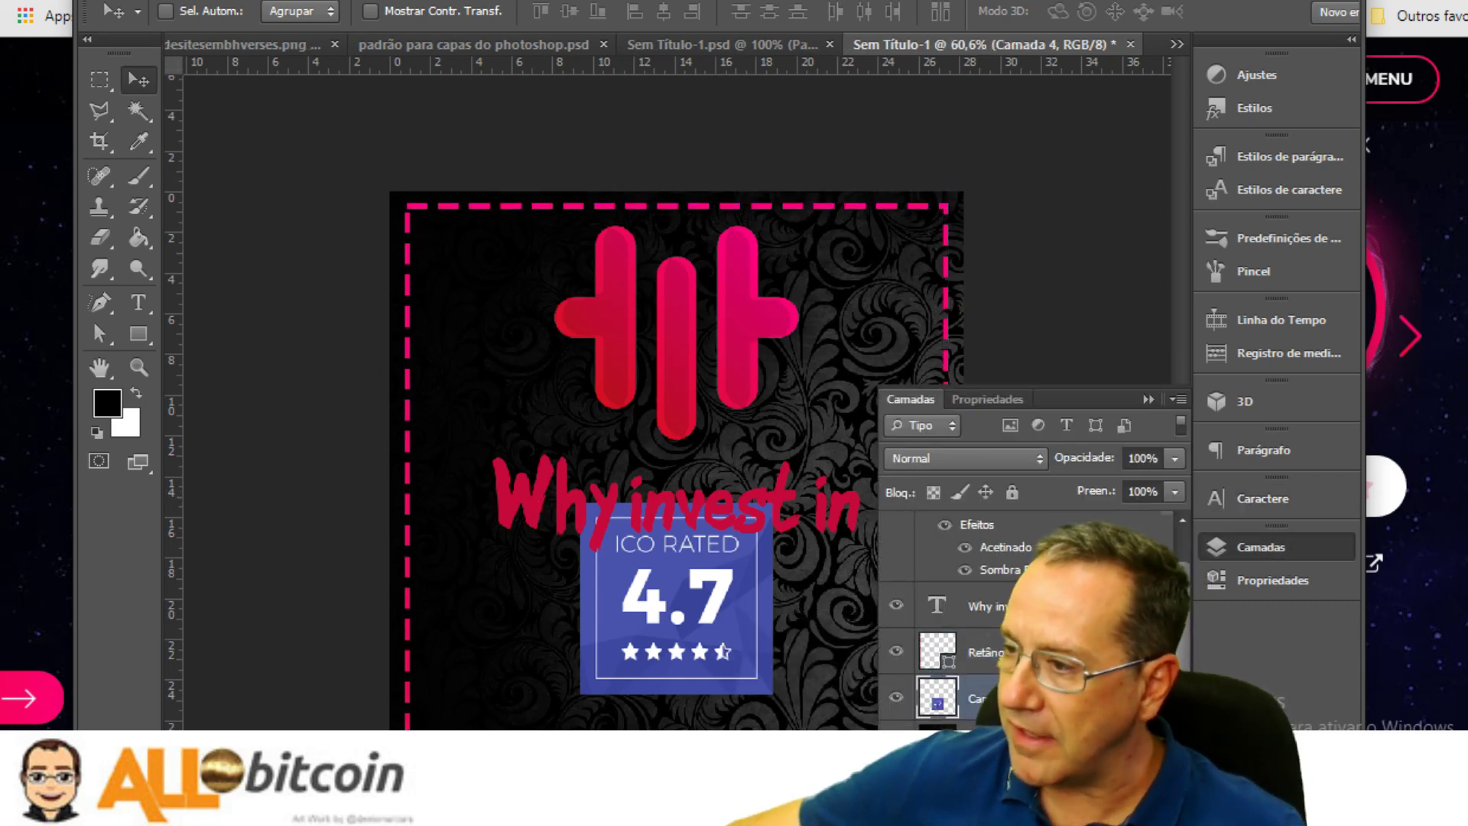
pyautogui.moveTo(740, 608); pyautogui.dragTo(741, 658)
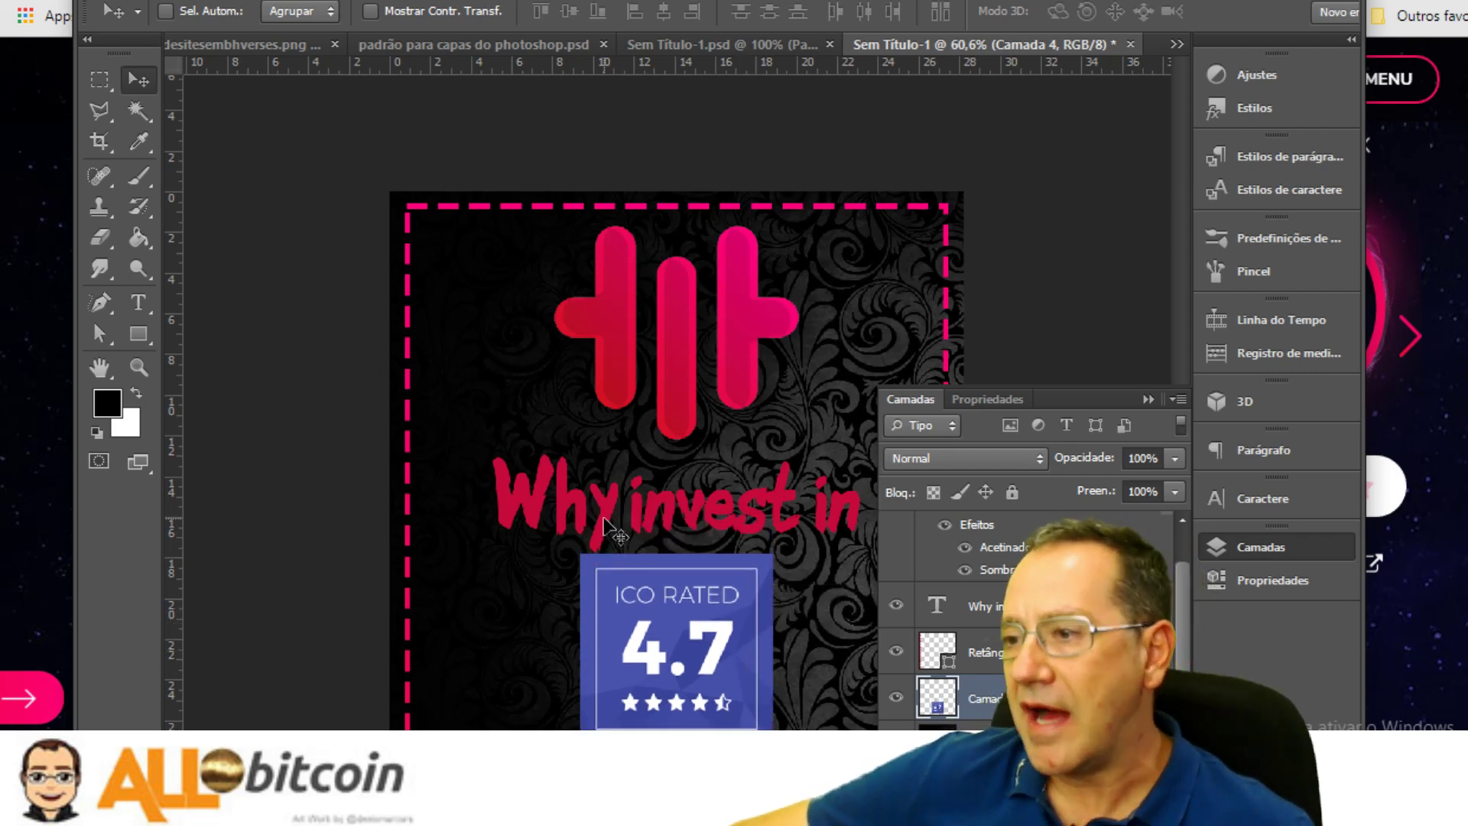
pyautogui.moveTo(608, 528); pyautogui.dragTo(604, 520)
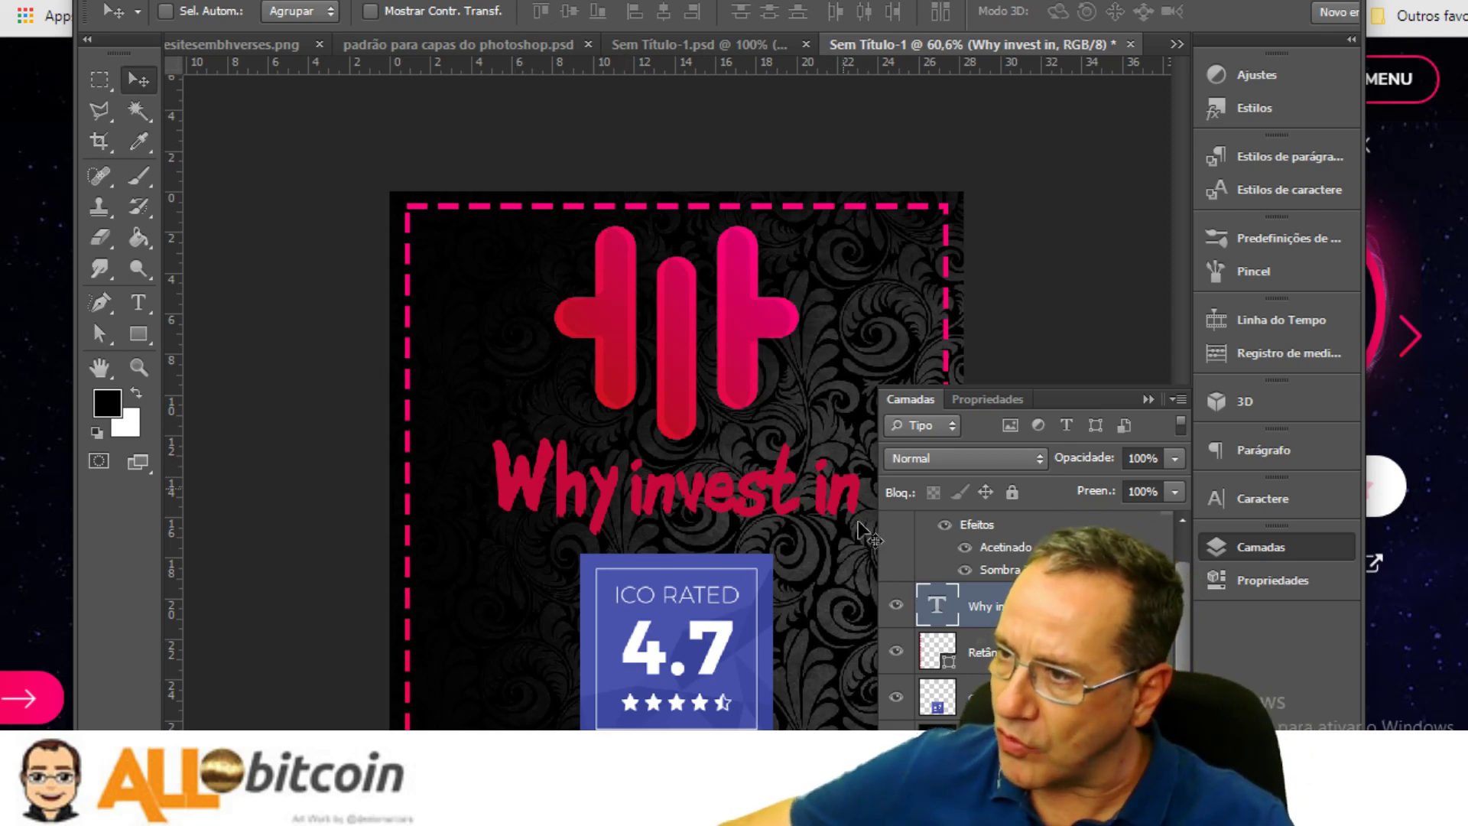
# Add a 3 px outside stroke in black (000000) to the "Why invest in" text layer
pyautogui.rightClick(992, 608)
pyautogui.press('Escape')
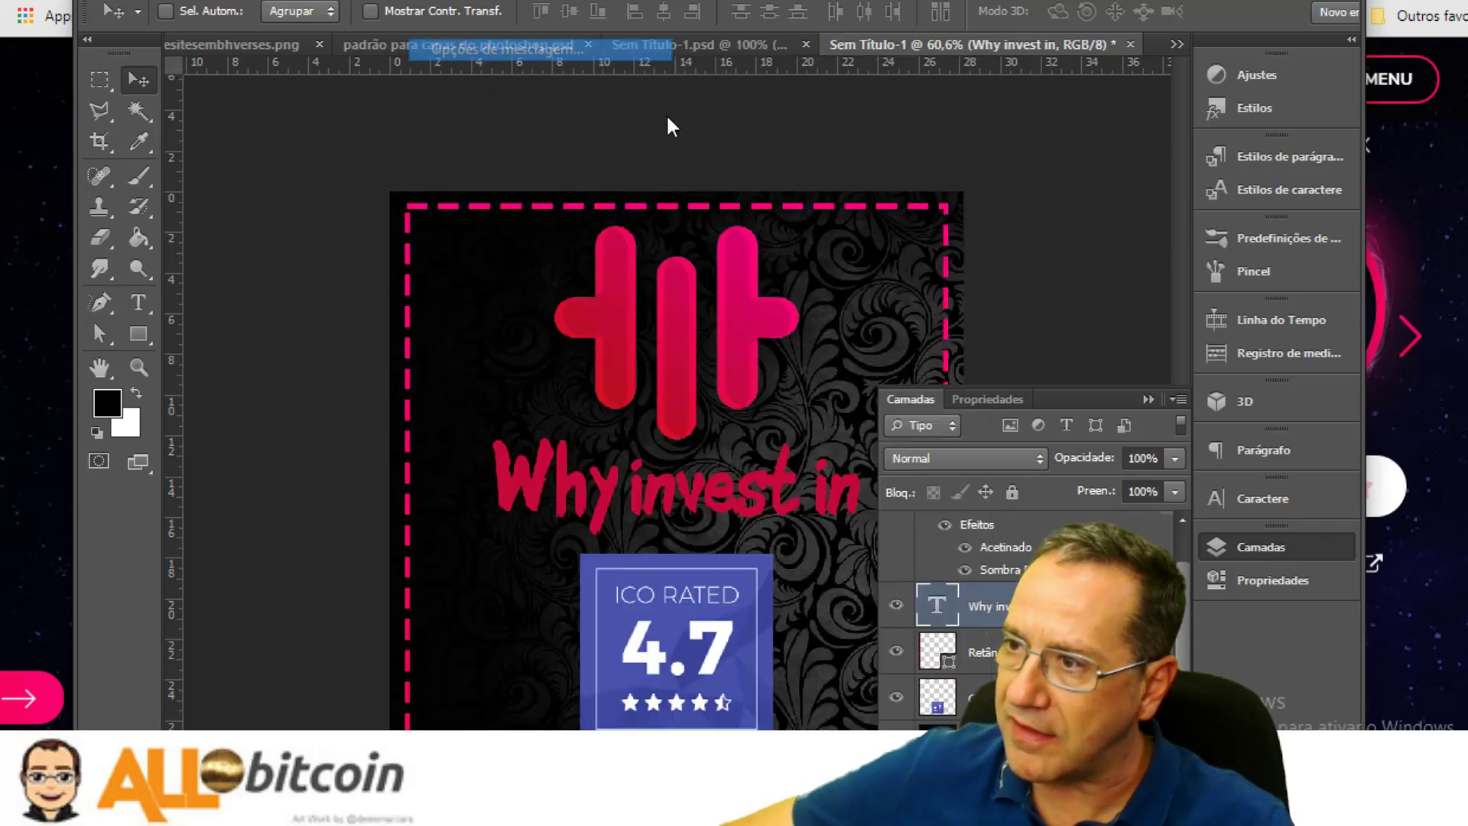
pyautogui.press('h')
pyautogui.moveTo(814, 315); pyautogui.dragTo(1114, 189)
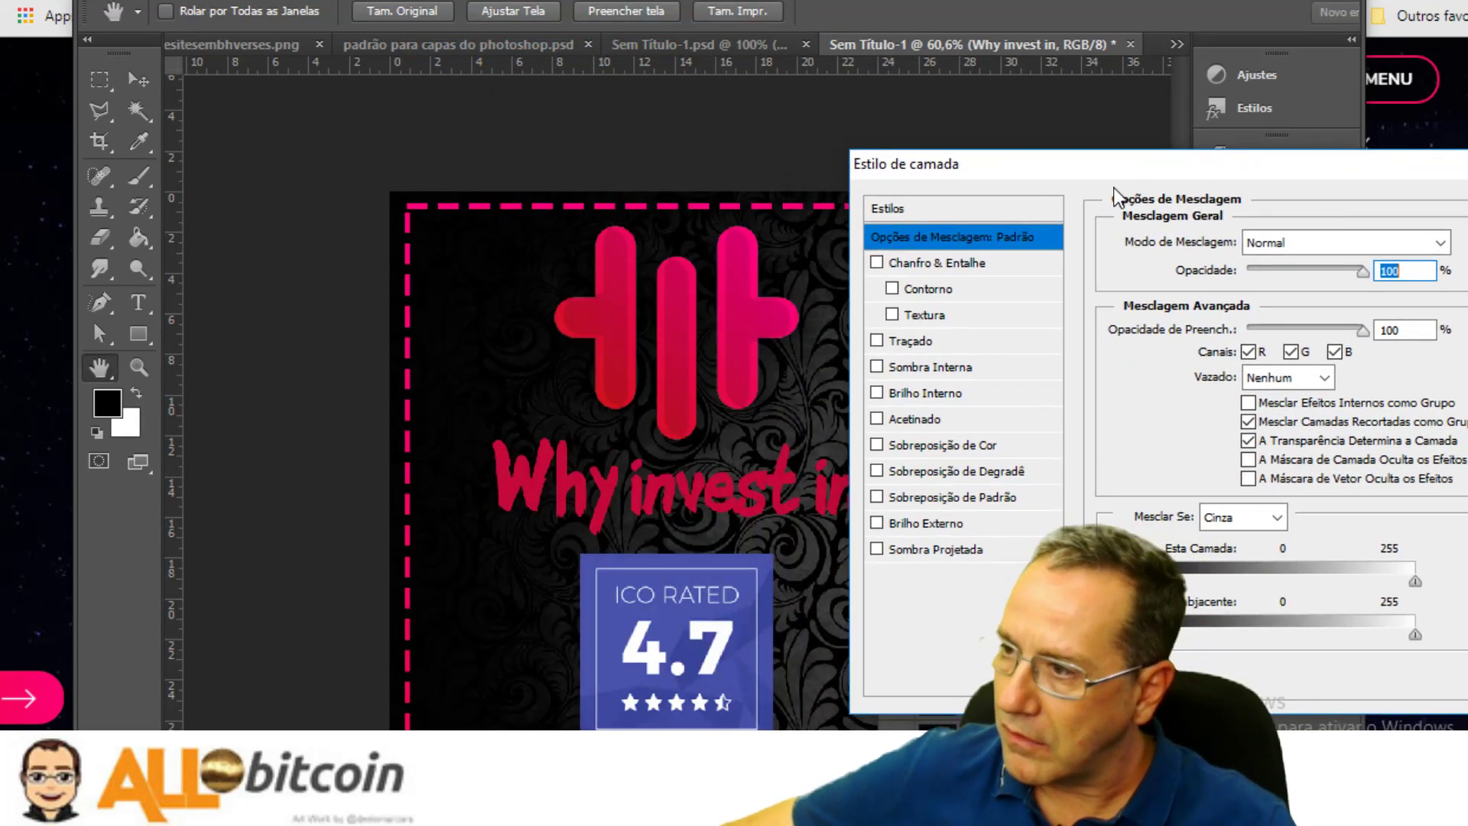
pyautogui.click(877, 341)
pyautogui.click(1162, 403)
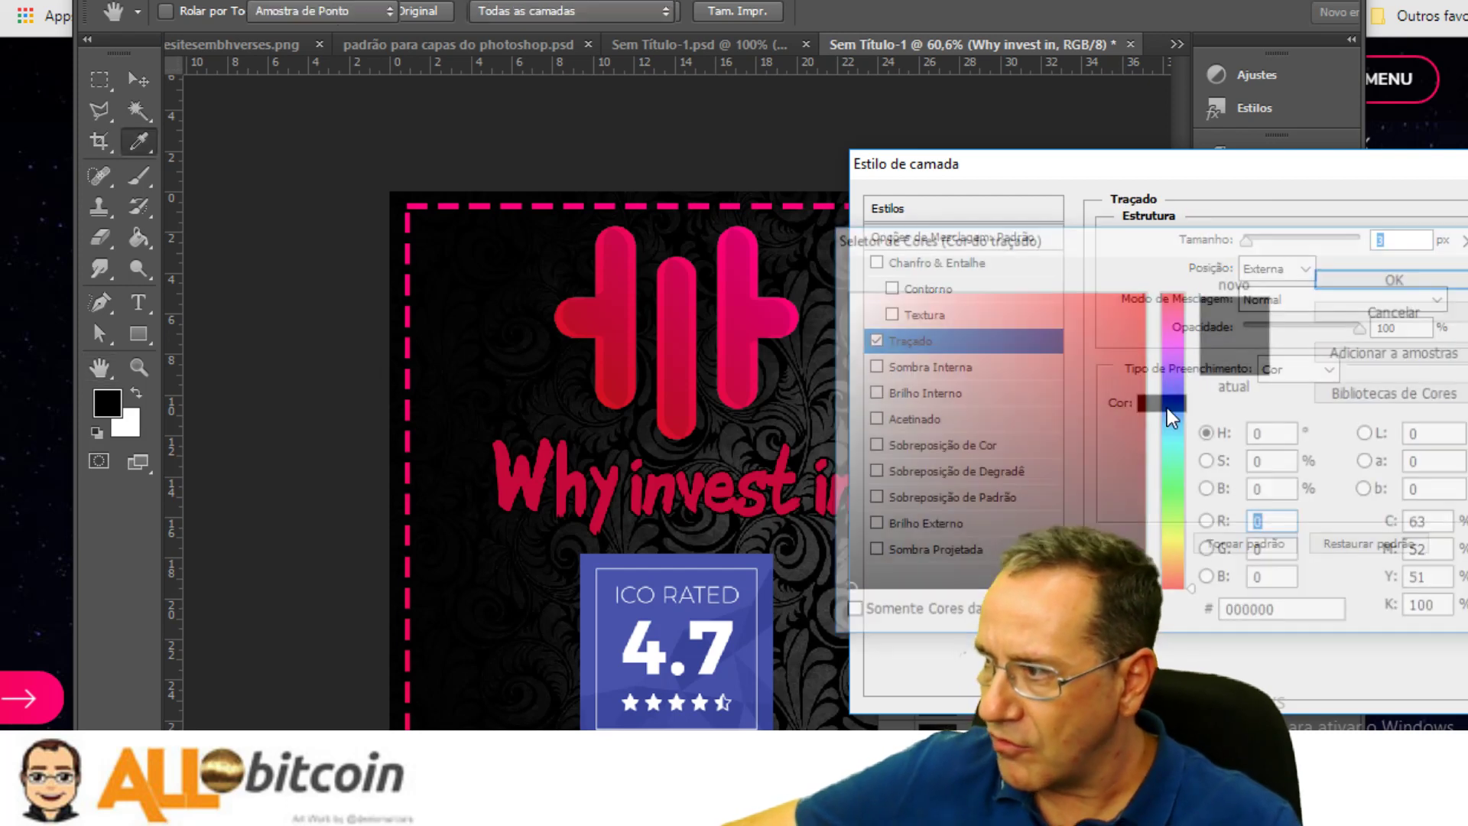
pyautogui.click(759, 246)
pyautogui.moveTo(683, 278); pyautogui.dragTo(533, 295)
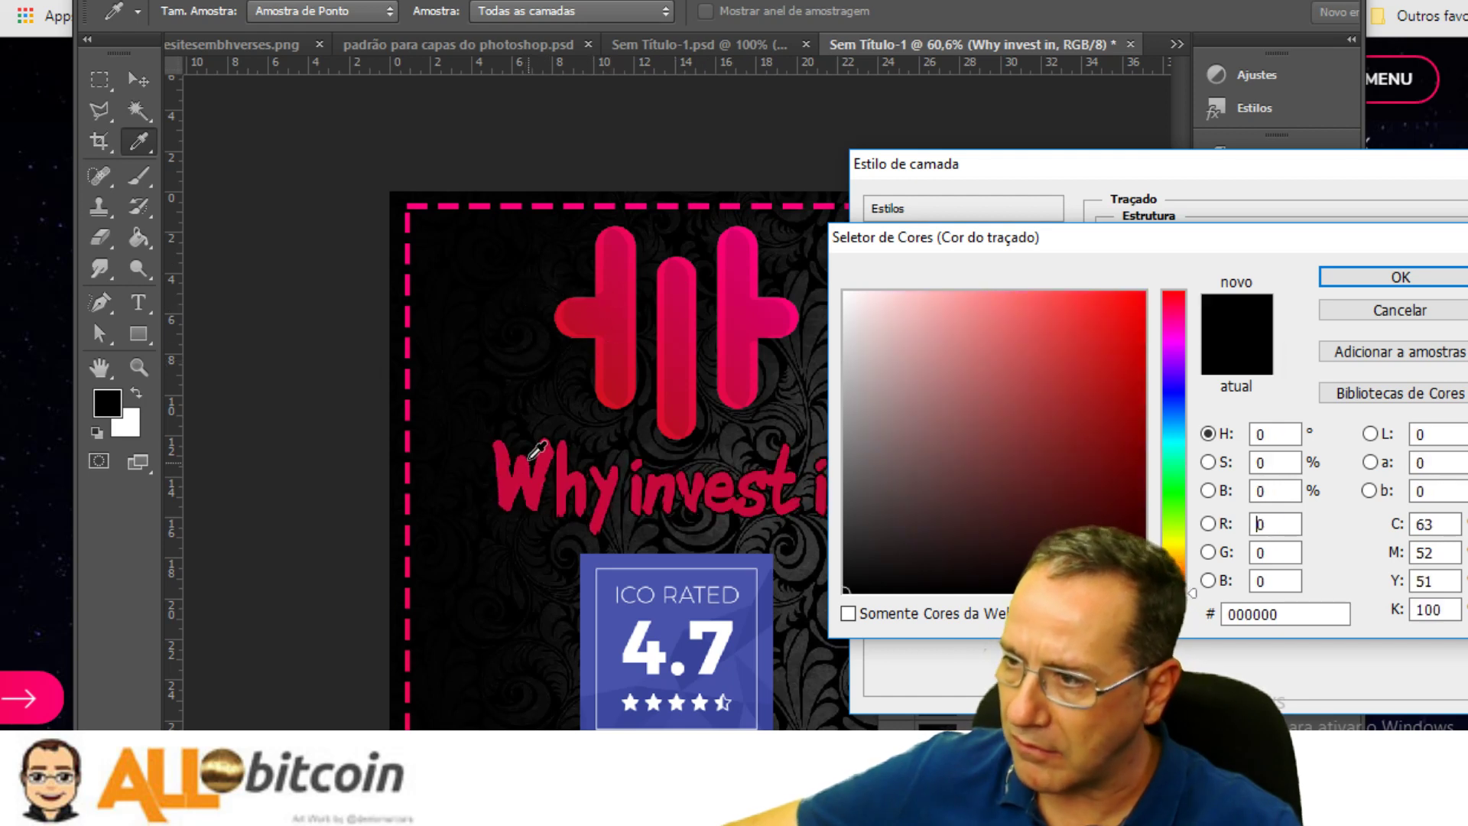
pyautogui.click(1356, 281)
pyautogui.moveTo(1254, 165); pyautogui.dragTo(972, 182)
pyautogui.click(1340, 225)
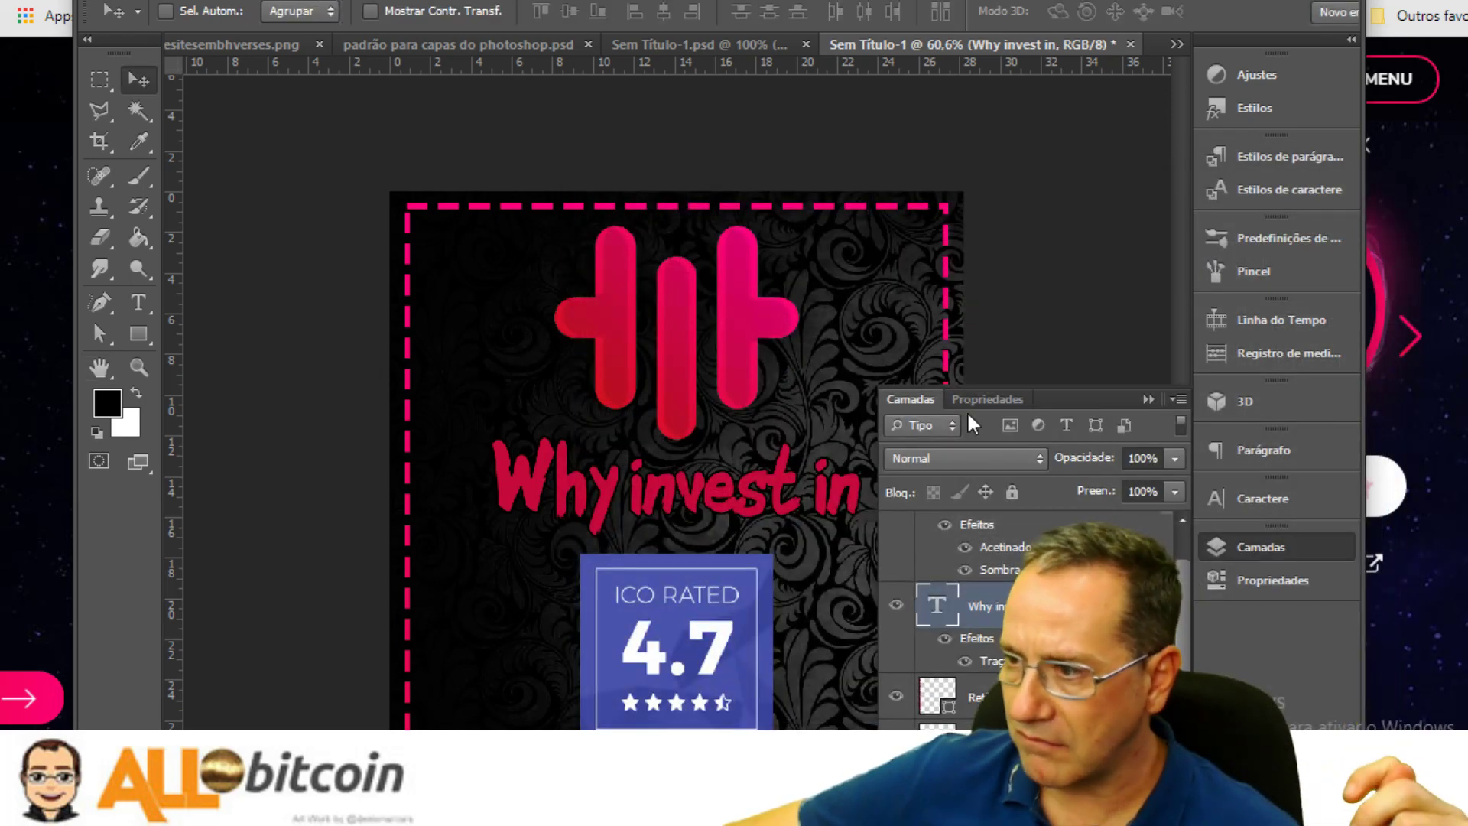
# Change the font of the whole "Why invest in" text to Lobster 1.3
pyautogui.click(137, 302)
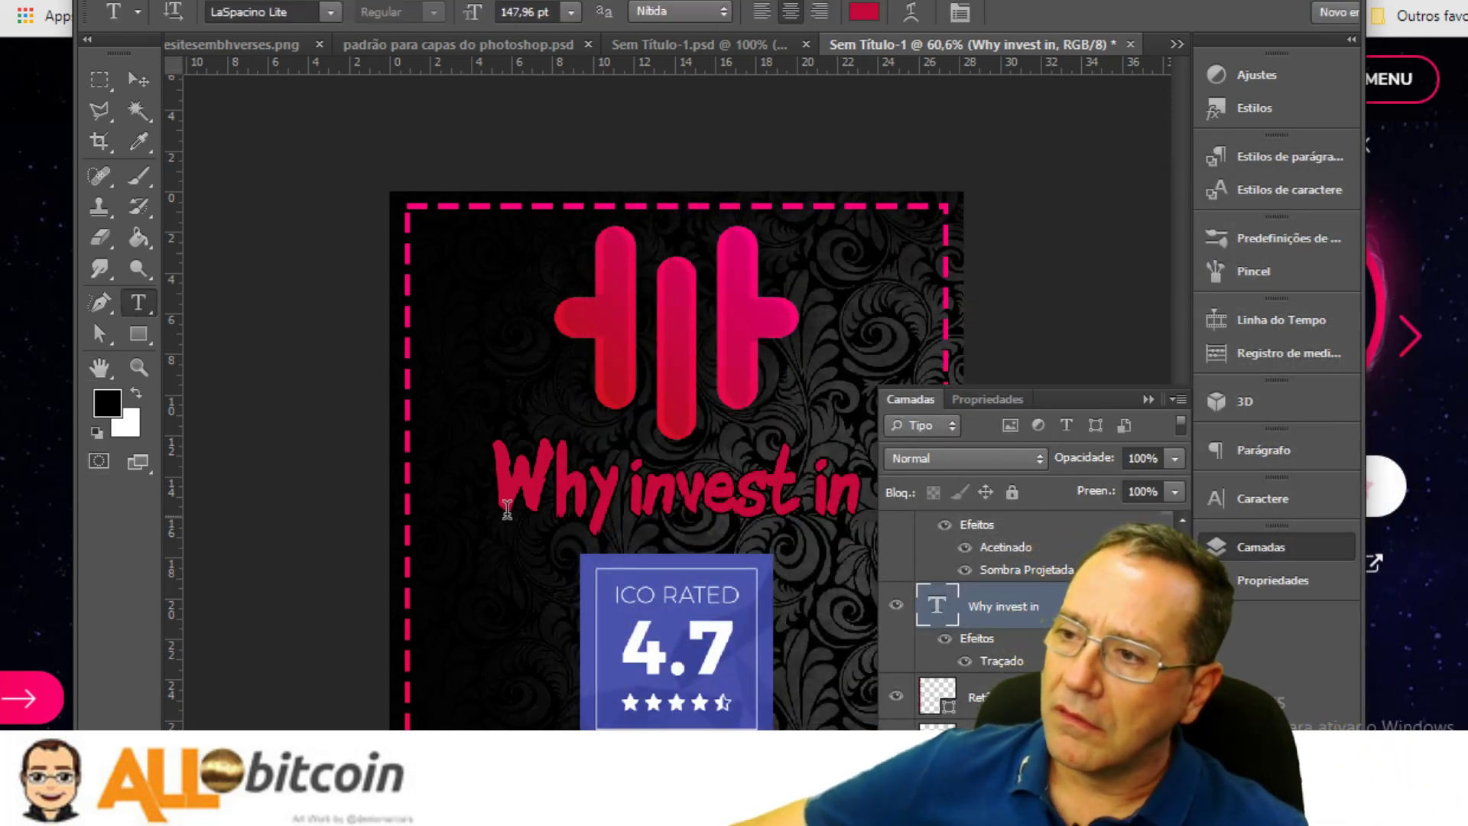
pyautogui.moveTo(505, 487); pyautogui.dragTo(959, 487)
pyautogui.click(793, 507)
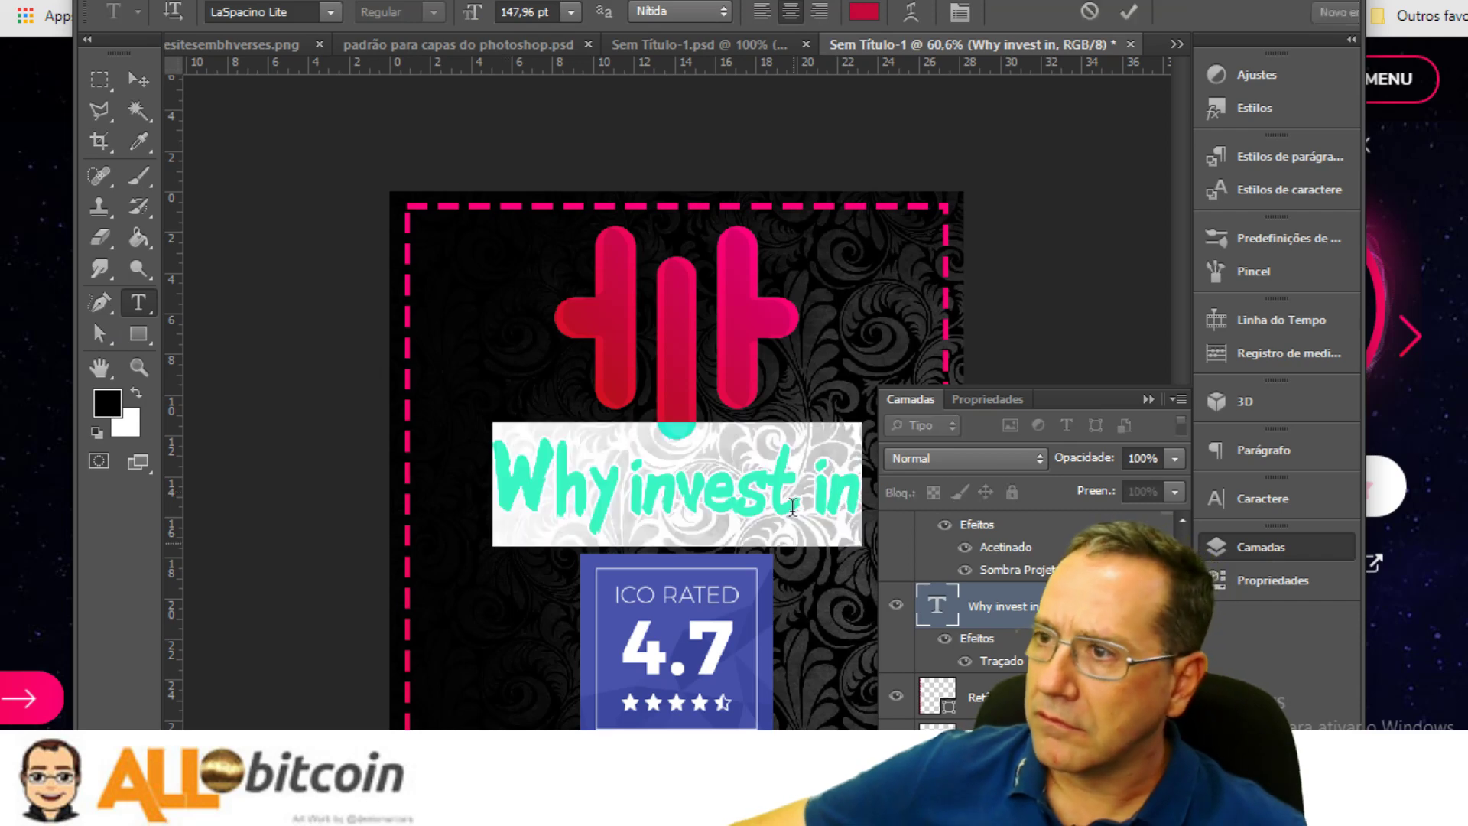
pyautogui.click(329, 12)
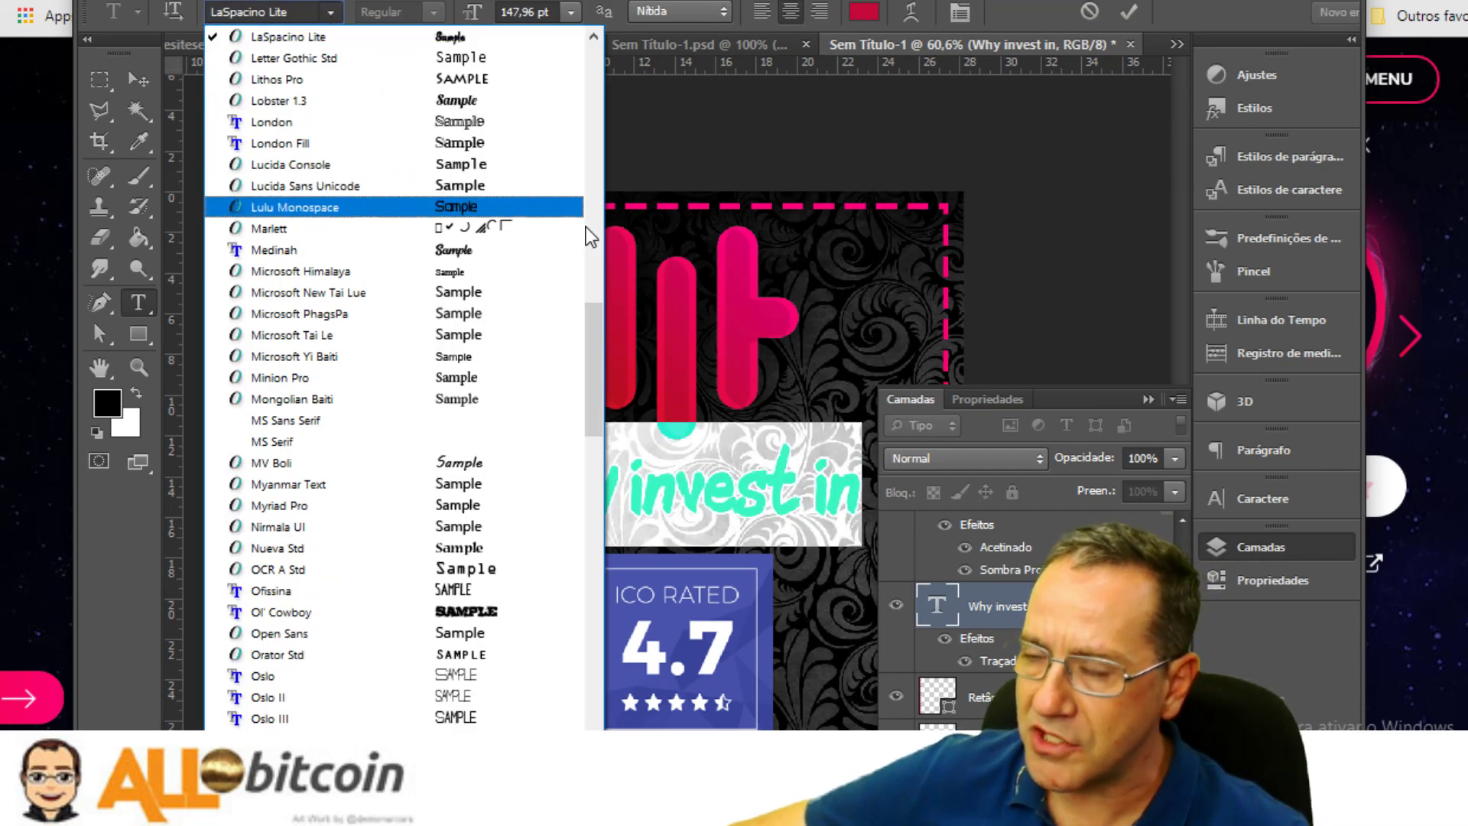
pyautogui.click(393, 98)
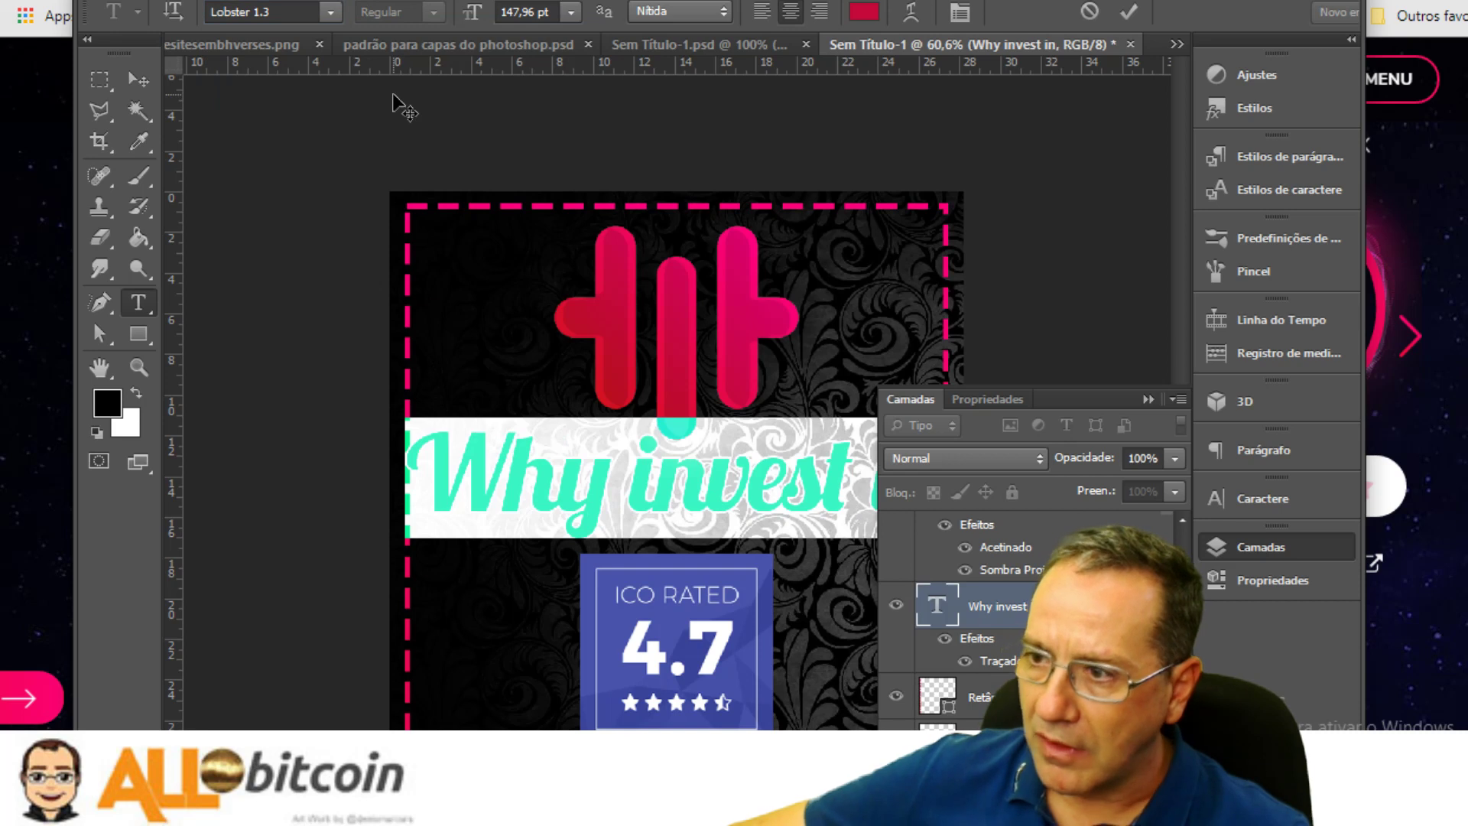
pyautogui.click(138, 80)
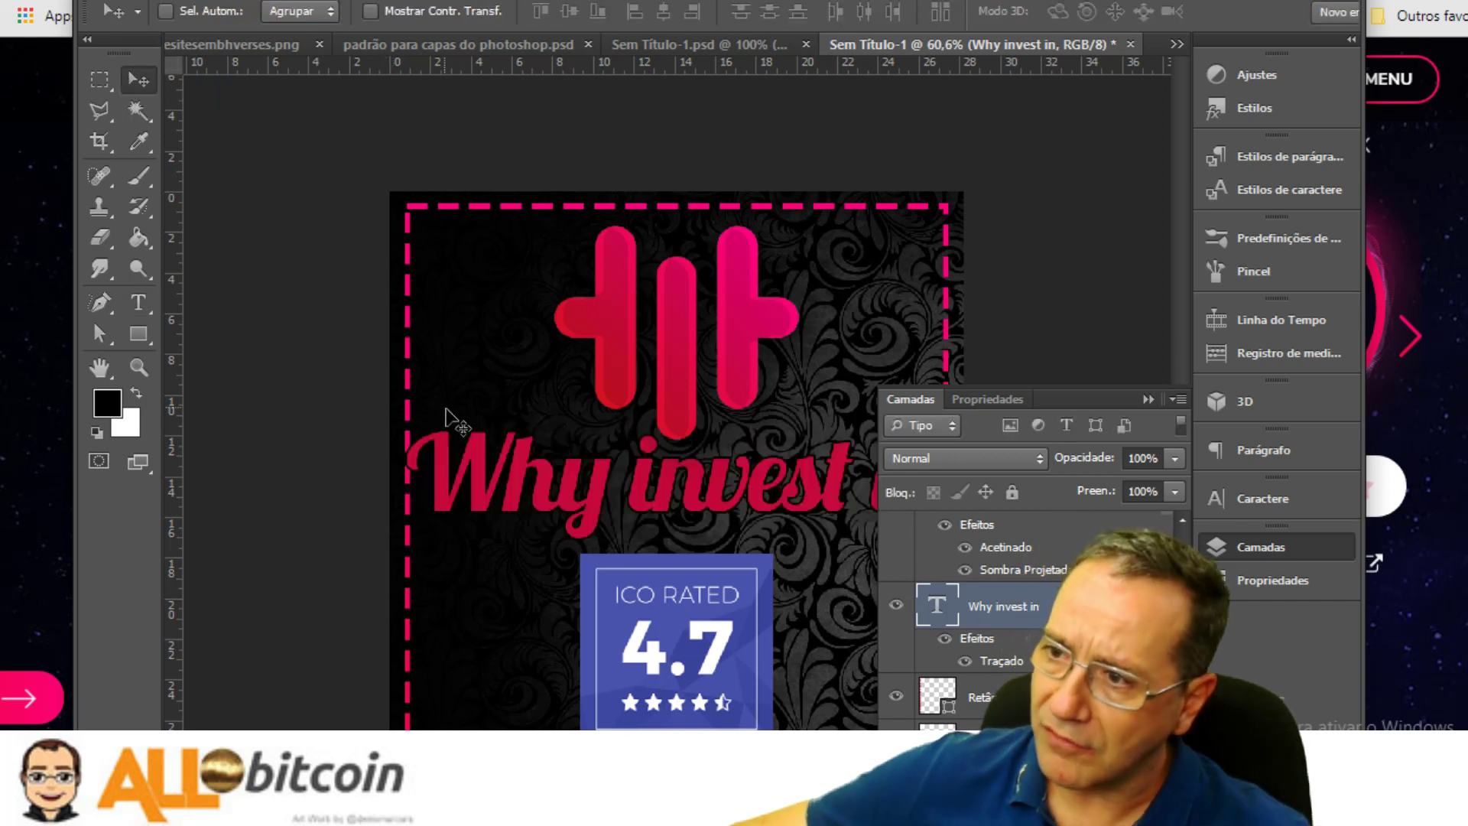
# Scale the "Why invest in" text down to about 89% and centre it inside the dashed frame above the badge
pyautogui.moveTo(495, 462); pyautogui.dragTo(526, 466)
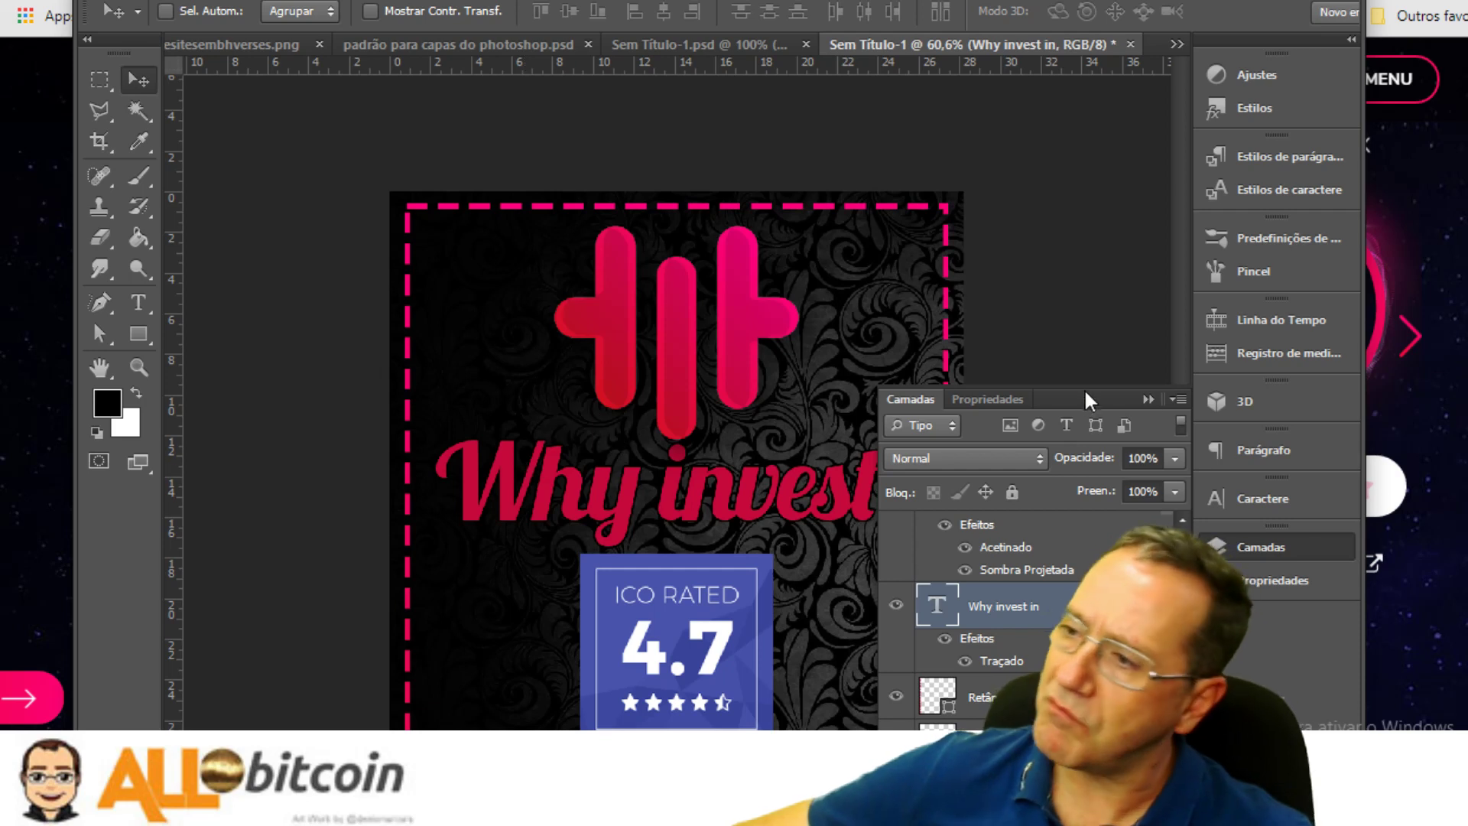
pyautogui.click(1149, 401)
pyautogui.hotkey('ctrl', 't')
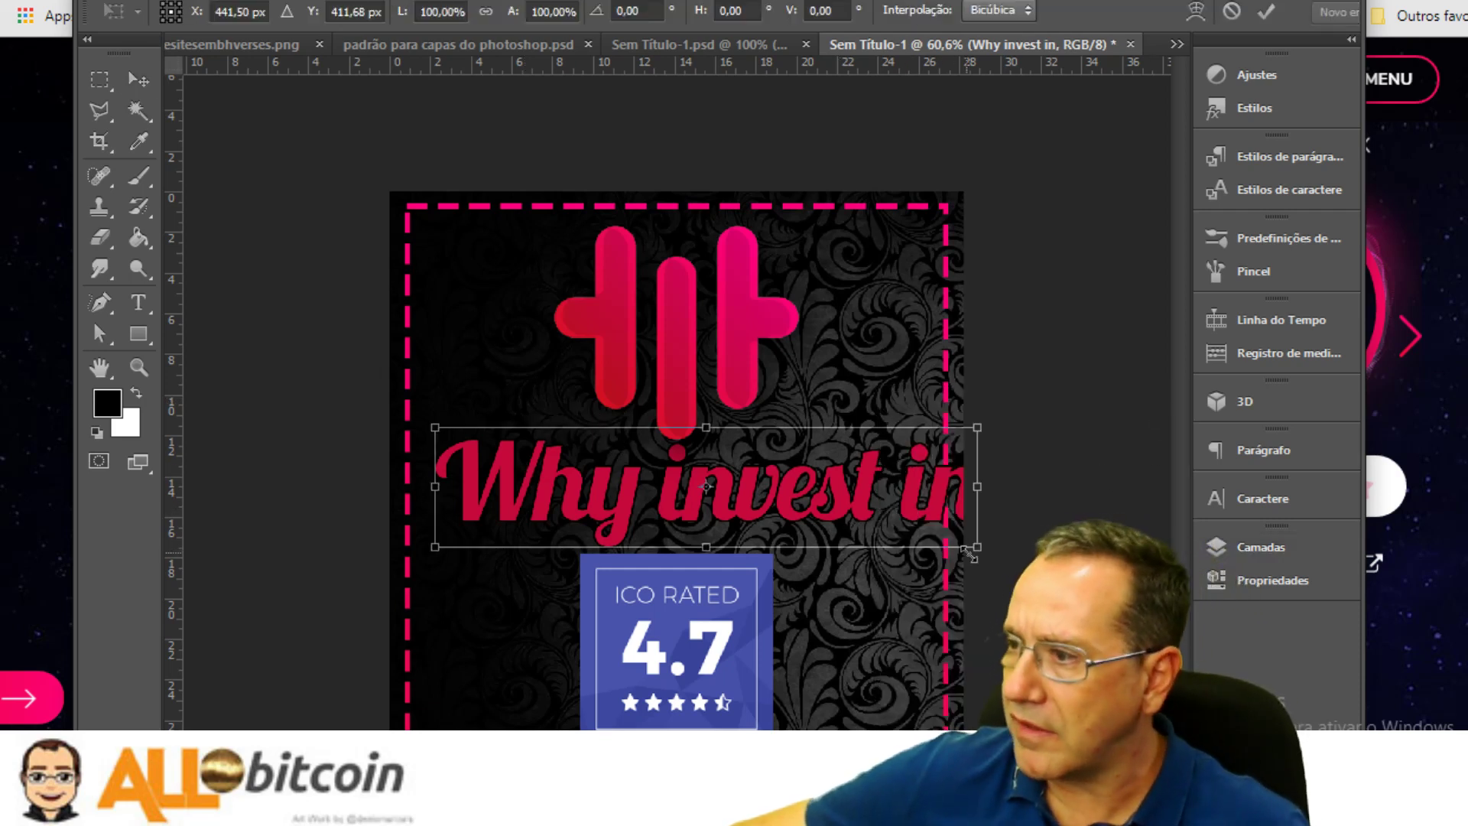
pyautogui.moveTo(970, 553); pyautogui.dragTo(922, 533)
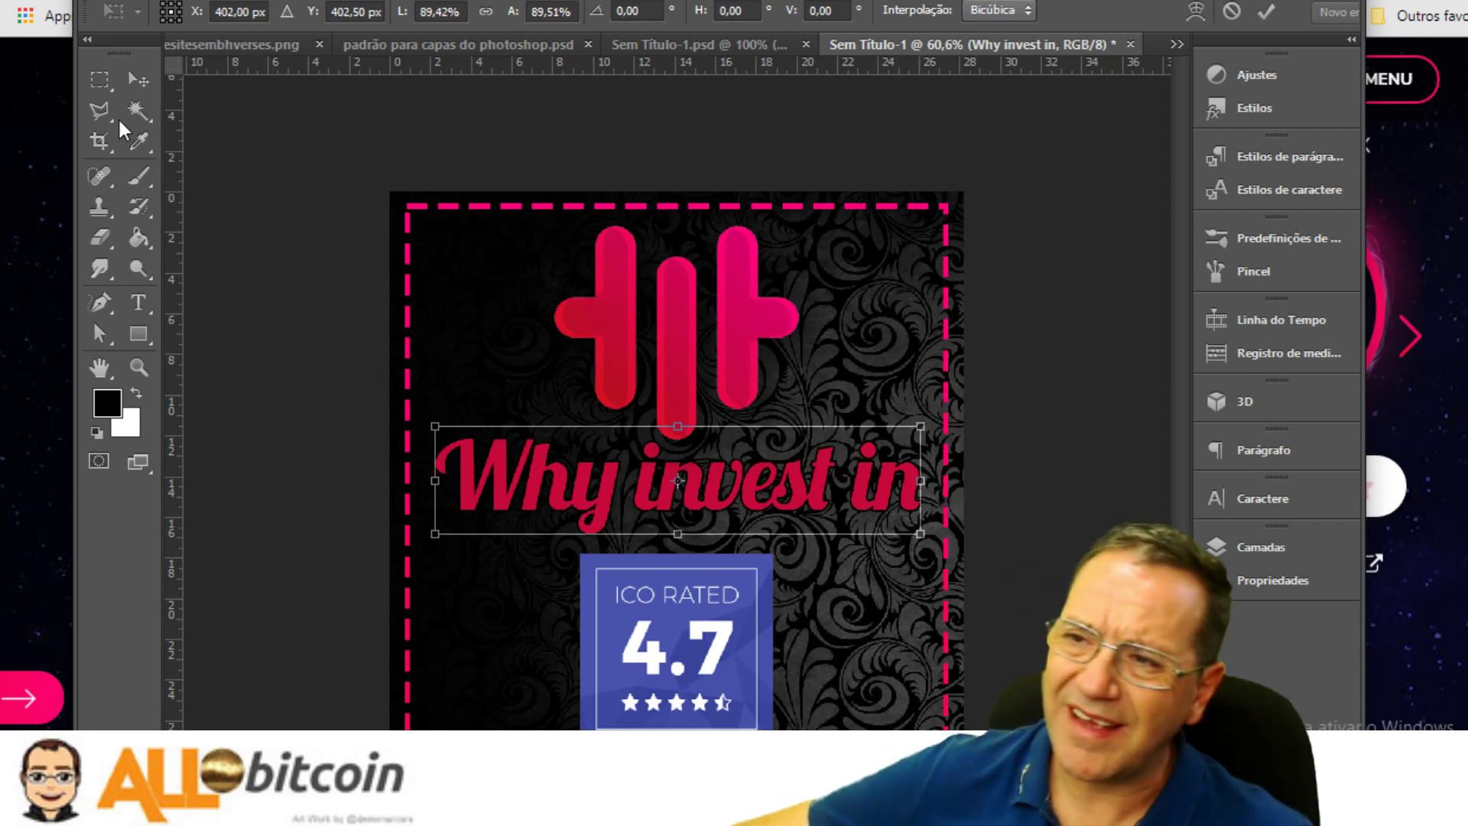
pyautogui.click(138, 79)
pyautogui.click(641, 264)
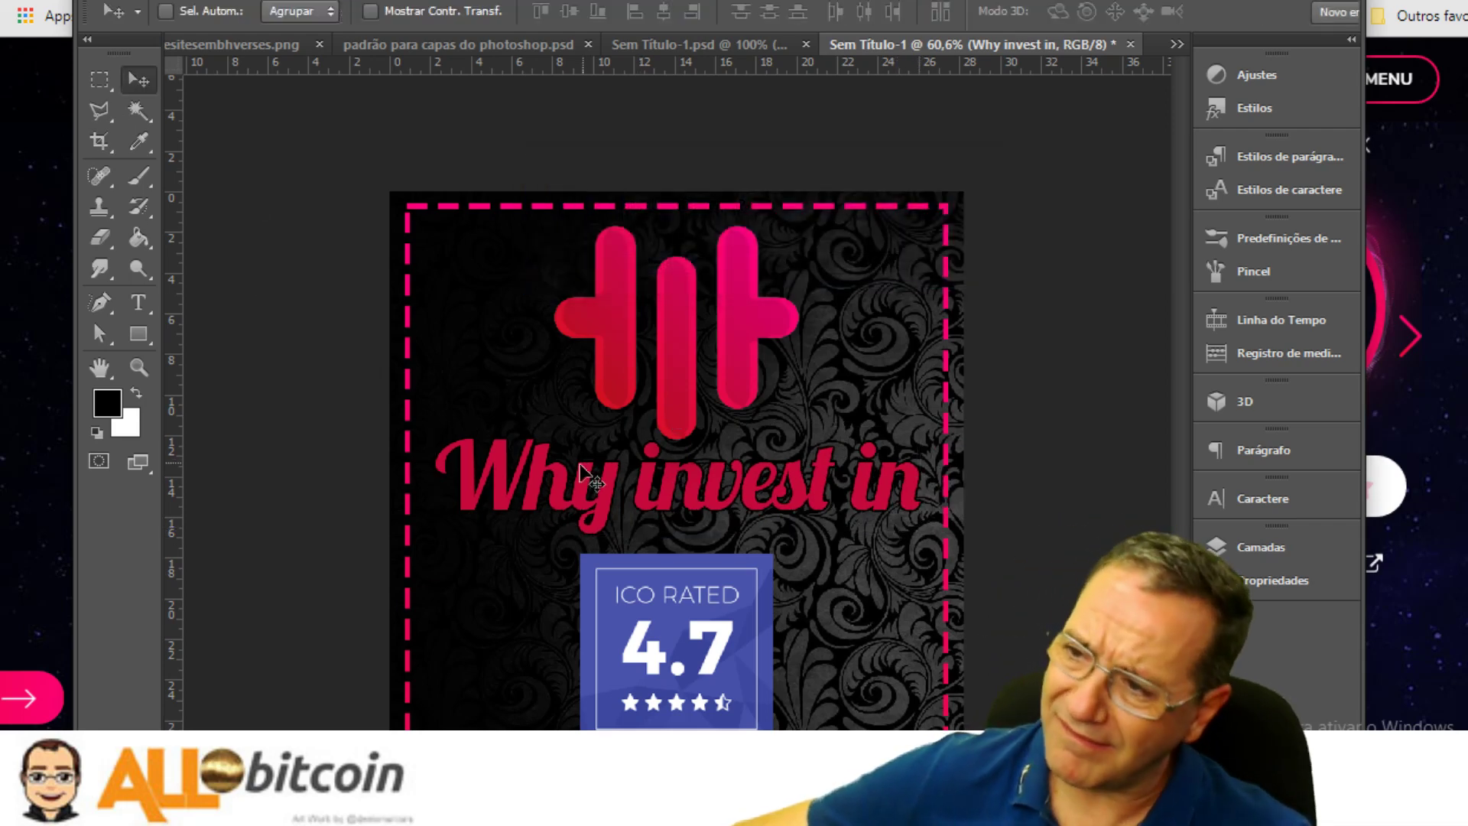
pyautogui.moveTo(581, 470); pyautogui.dragTo(579, 471)
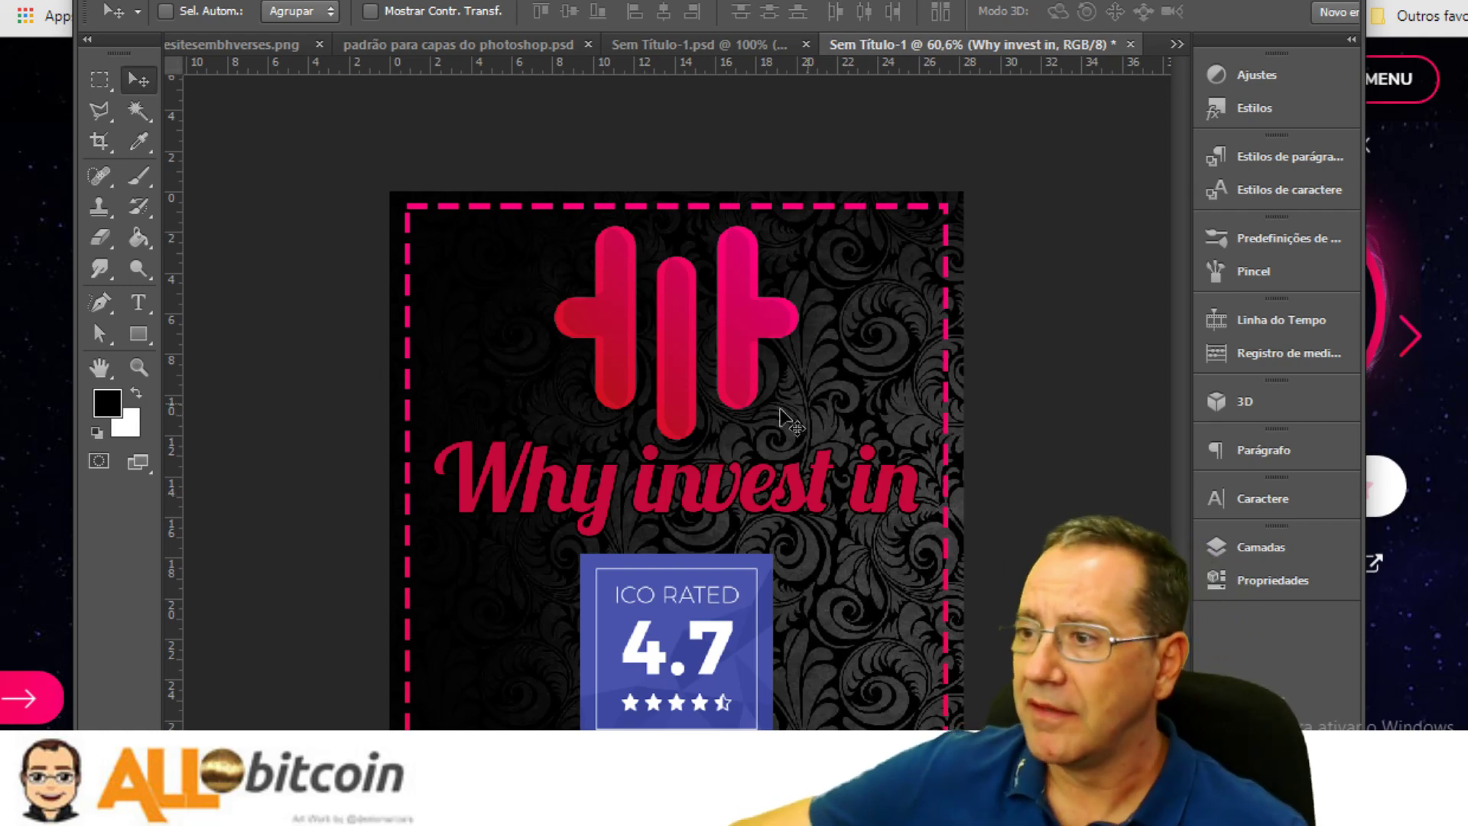
# Copy the Pattern and plexus4dark layers from padrão para capas do photoshop.psd into the Sem Título-1 artwork
pyautogui.click(232, 42)
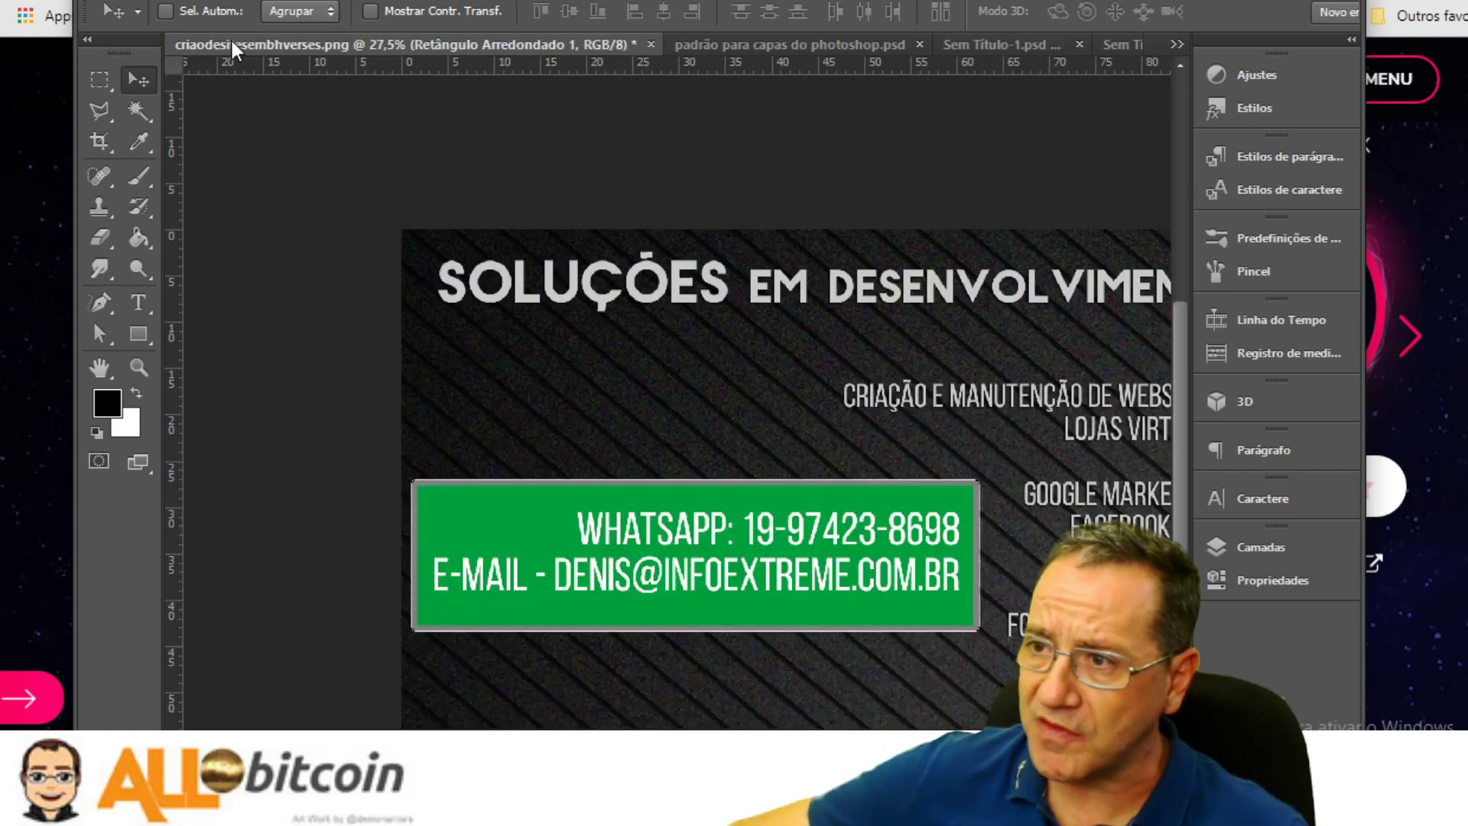
pyautogui.click(741, 42)
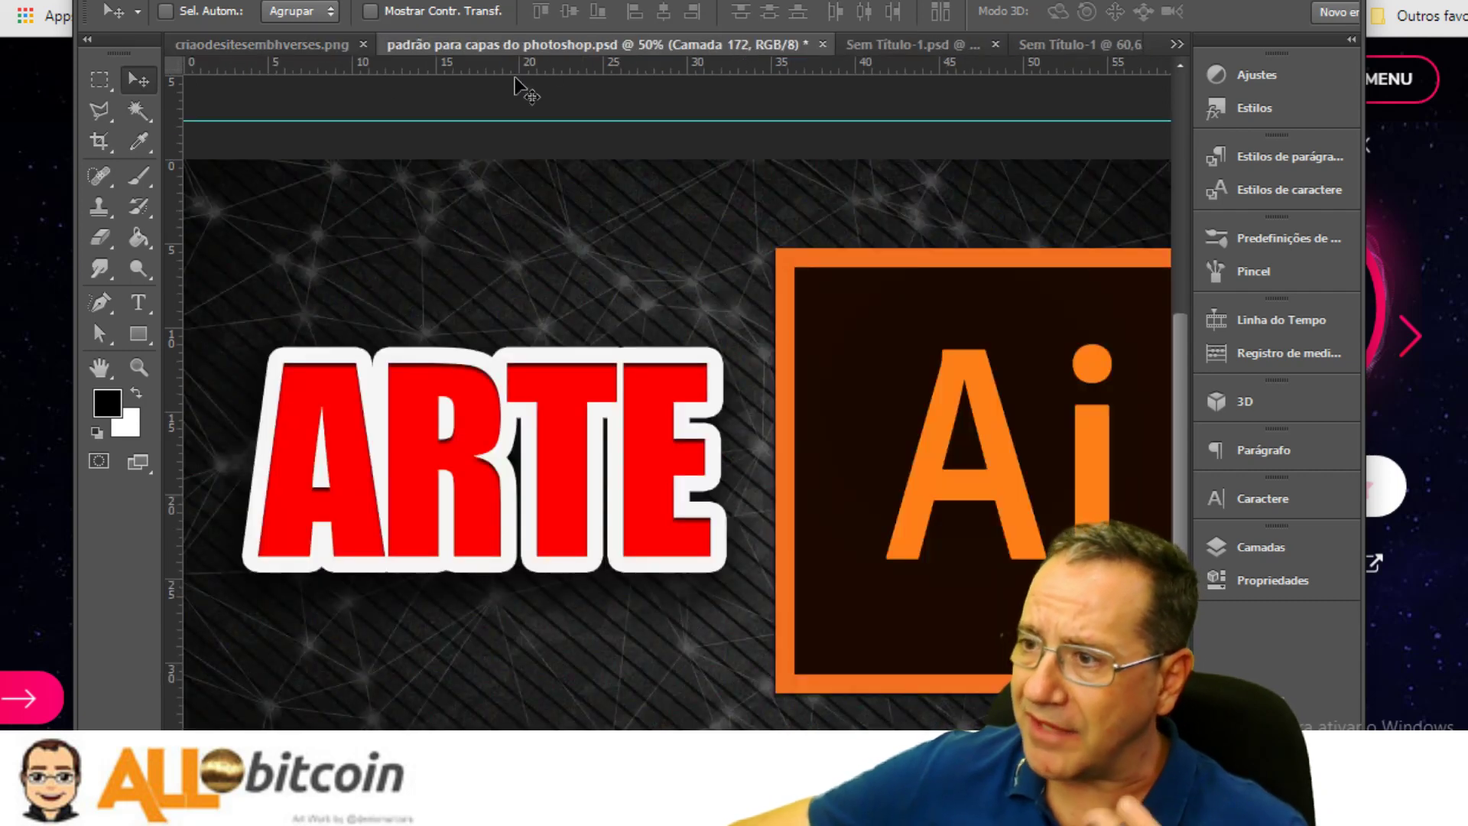
pyautogui.scroll(-1, 780, 268)
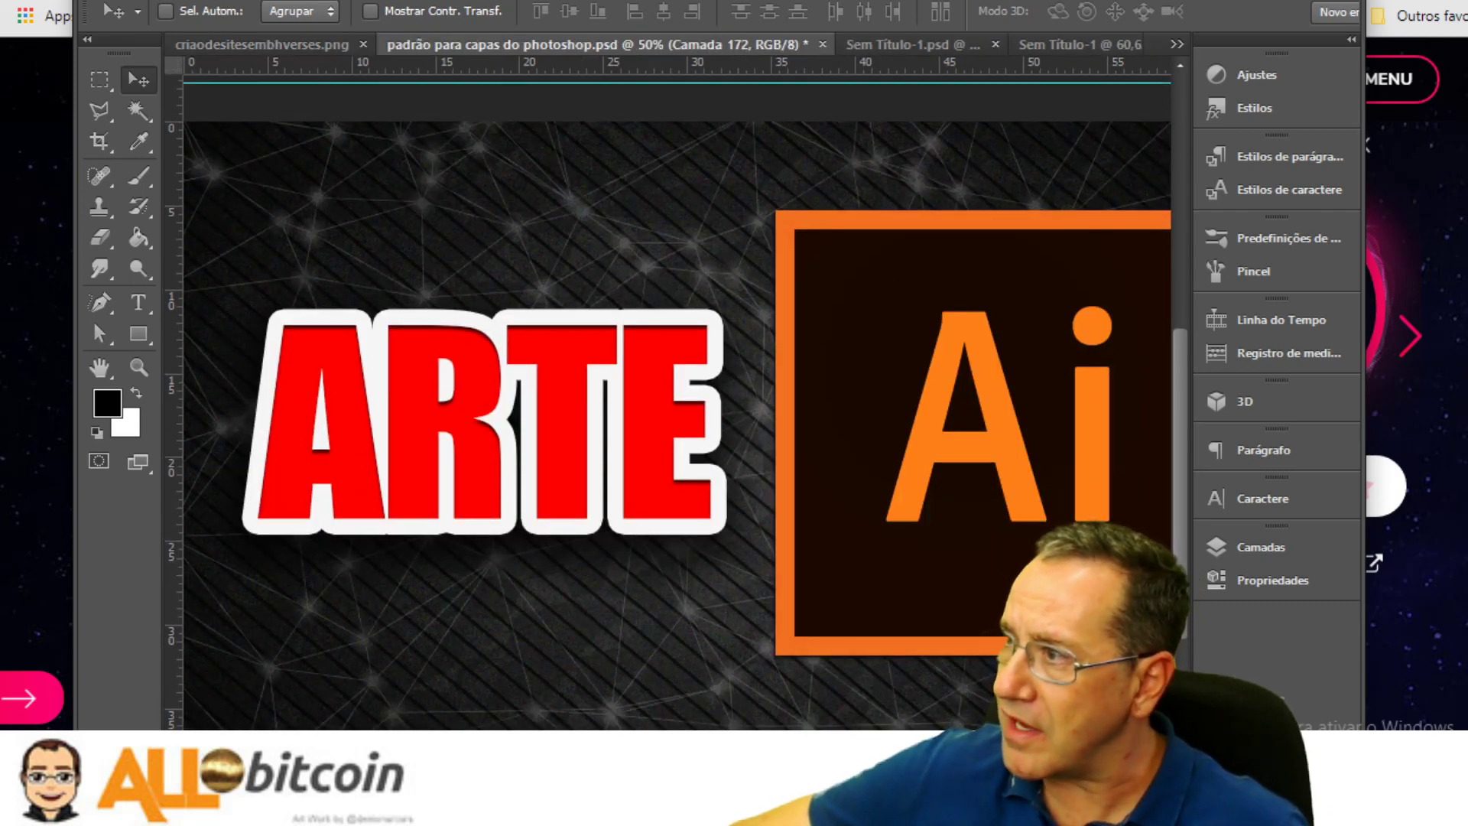
pyautogui.click(1258, 547)
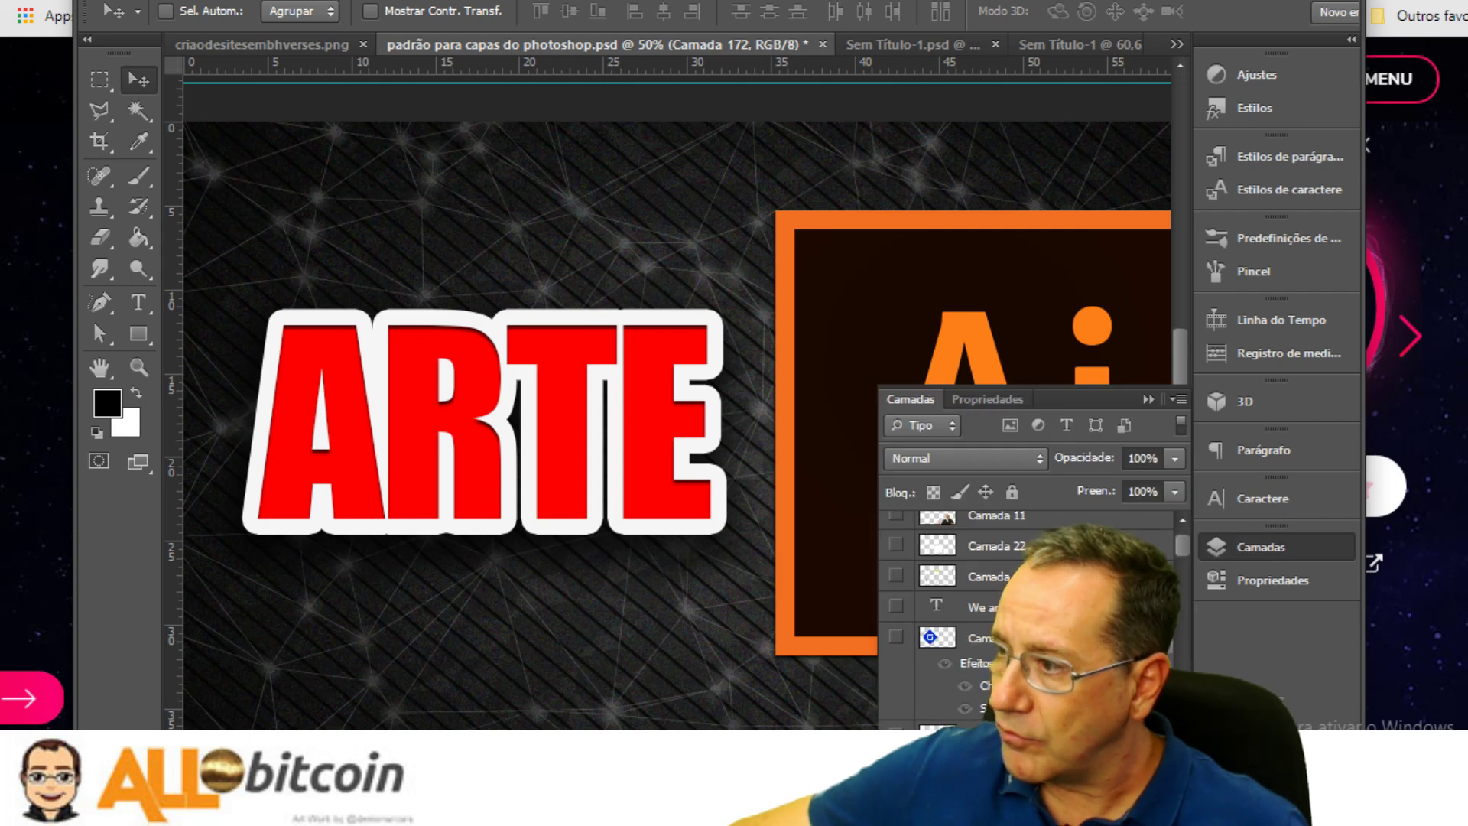
pyautogui.moveTo(1188, 539); pyautogui.dragTo(1172, 692)
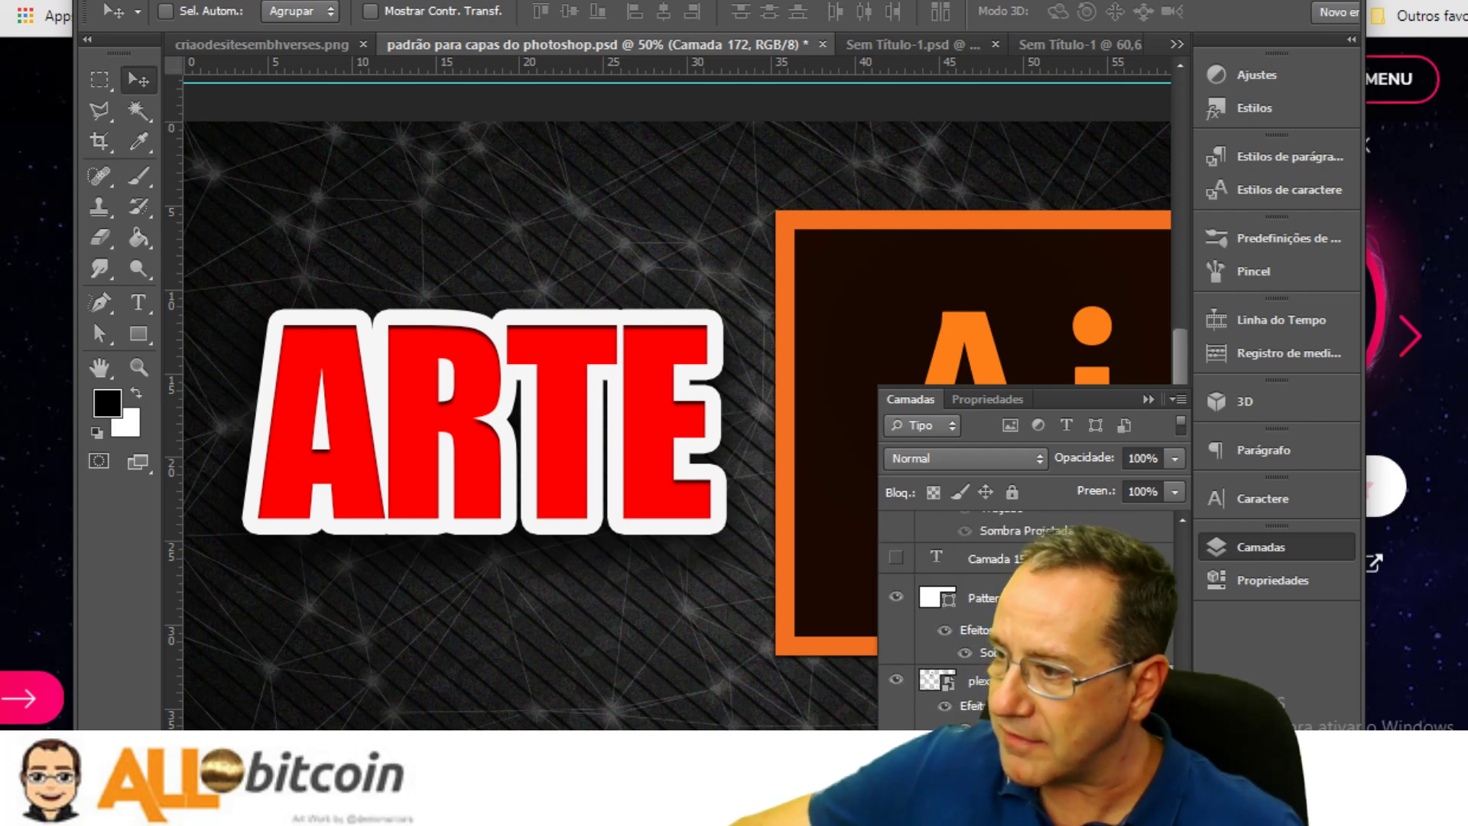
pyautogui.click(984, 598)
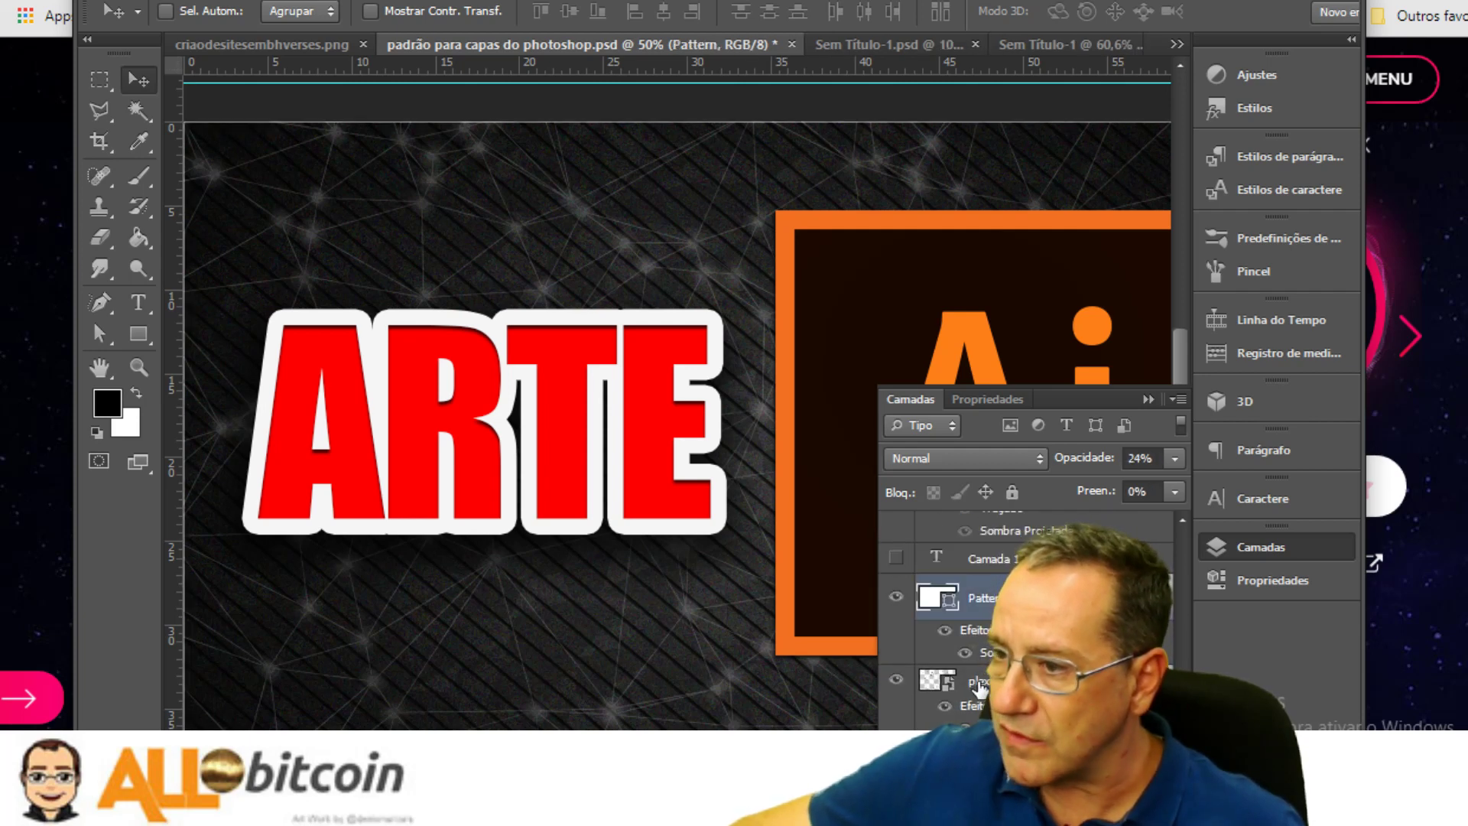
pyautogui.click(966, 692)
pyautogui.moveTo(440, 655); pyautogui.dragTo(623, 459)
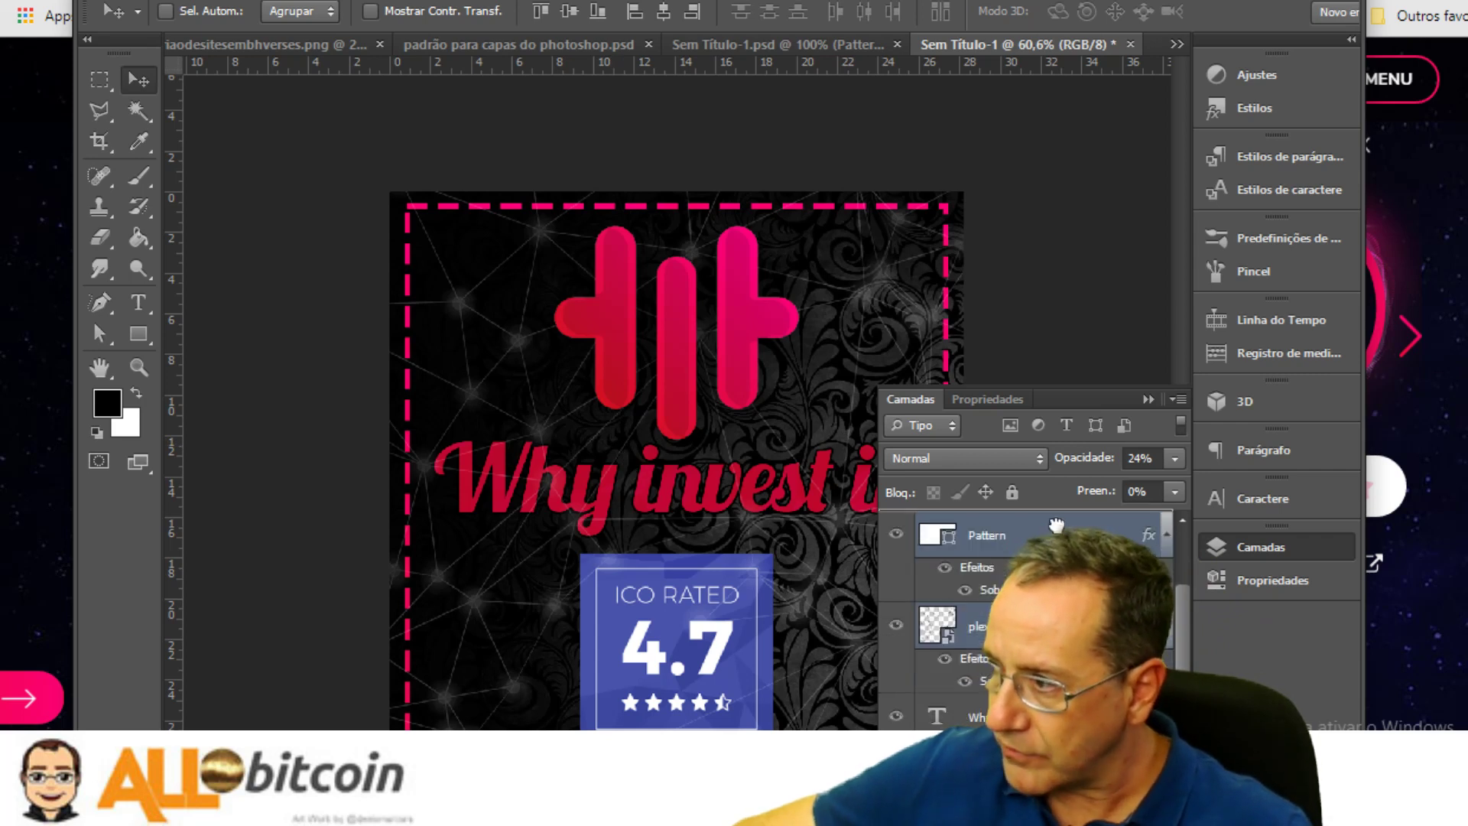
# Move the logo layer Camada 1 below the Pattern and plexus4dark layers so the plexus lines overlay the logo
pyautogui.moveTo(1182, 626); pyautogui.dragTo(1183, 552)
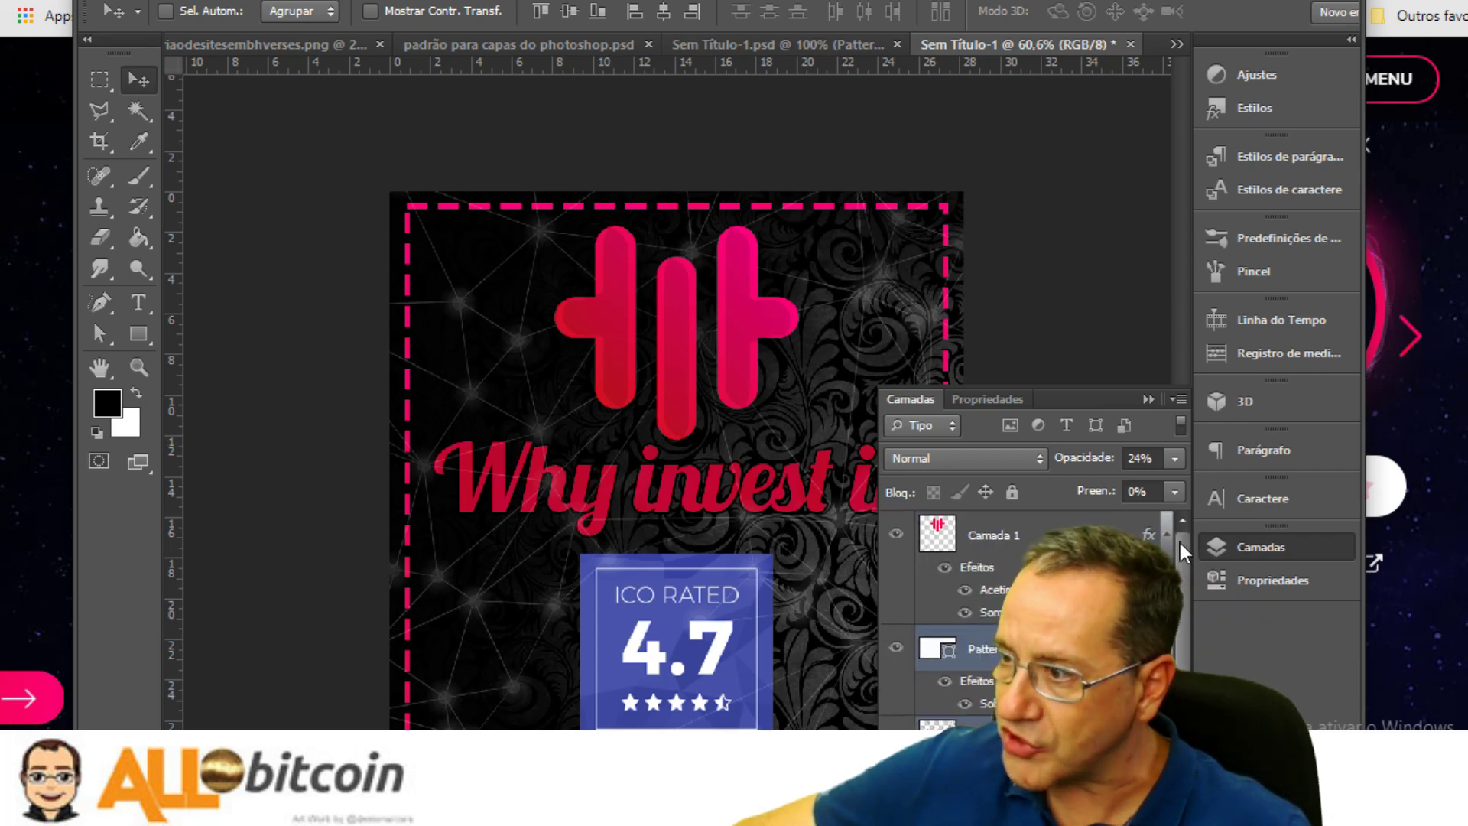
pyautogui.click(1011, 549)
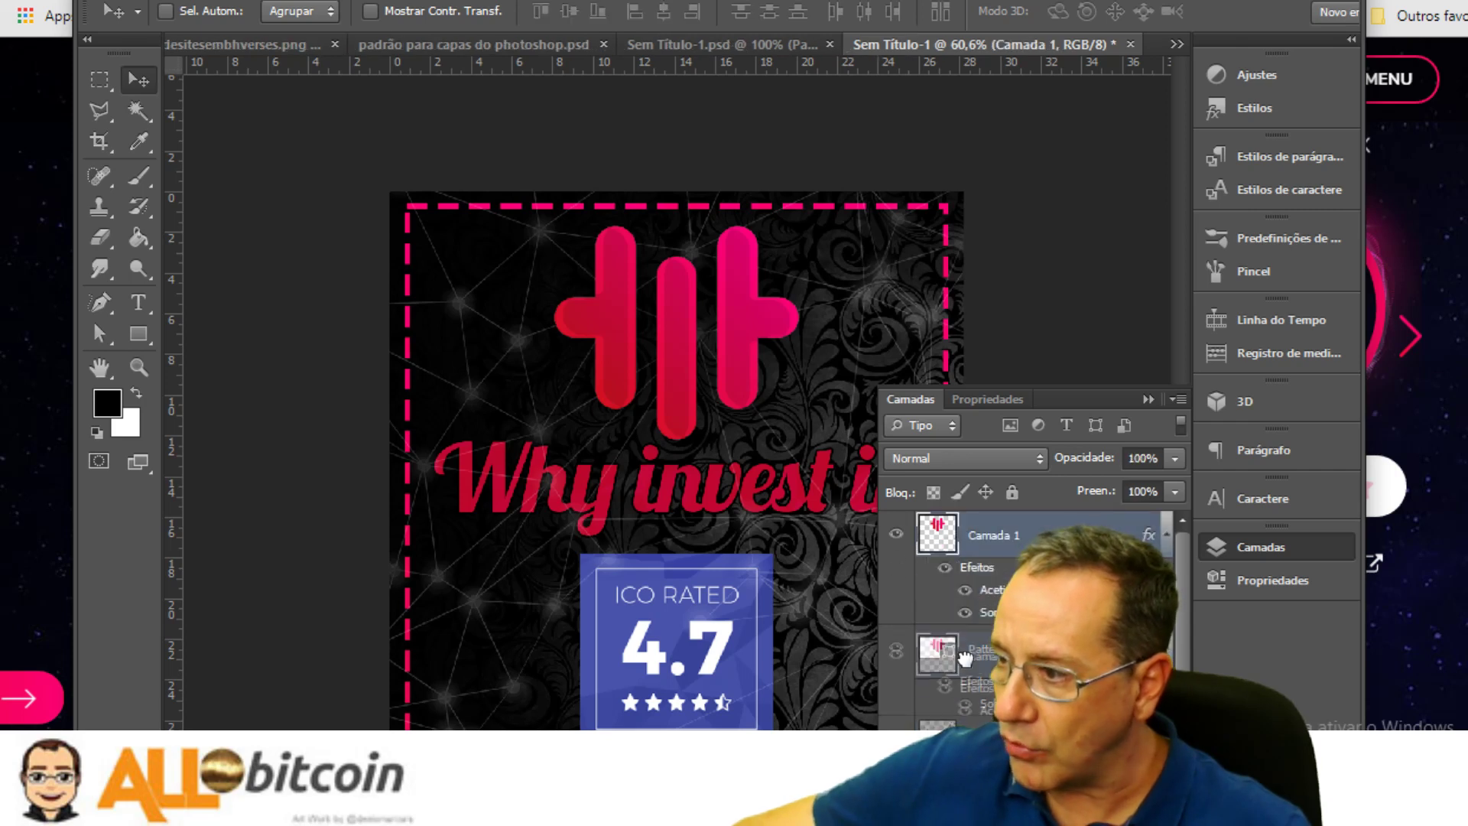
pyautogui.hotkey('ctrl', '[')
pyautogui.hotkey('ctrl', '[')
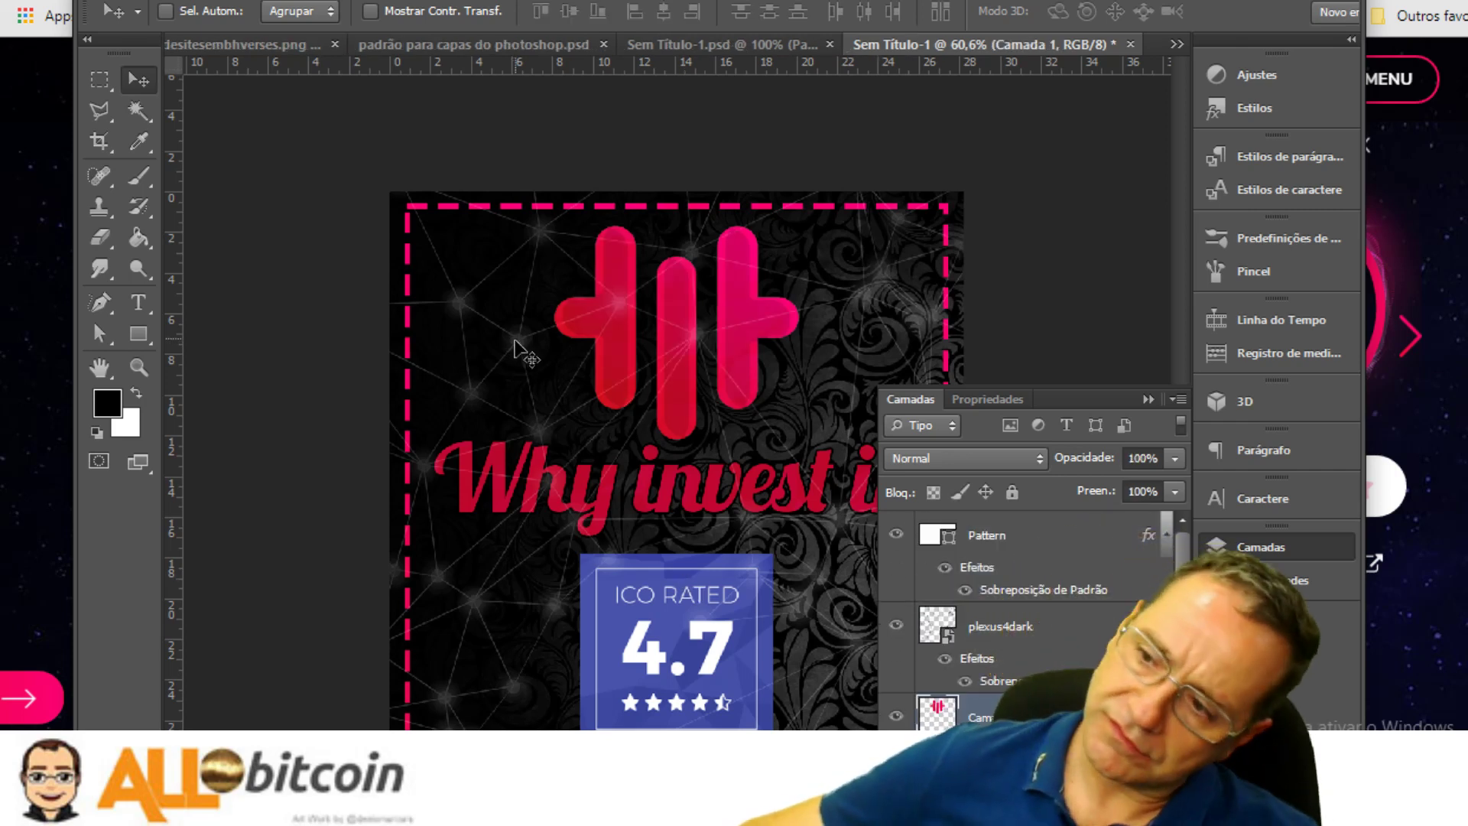
pyautogui.click(1148, 399)
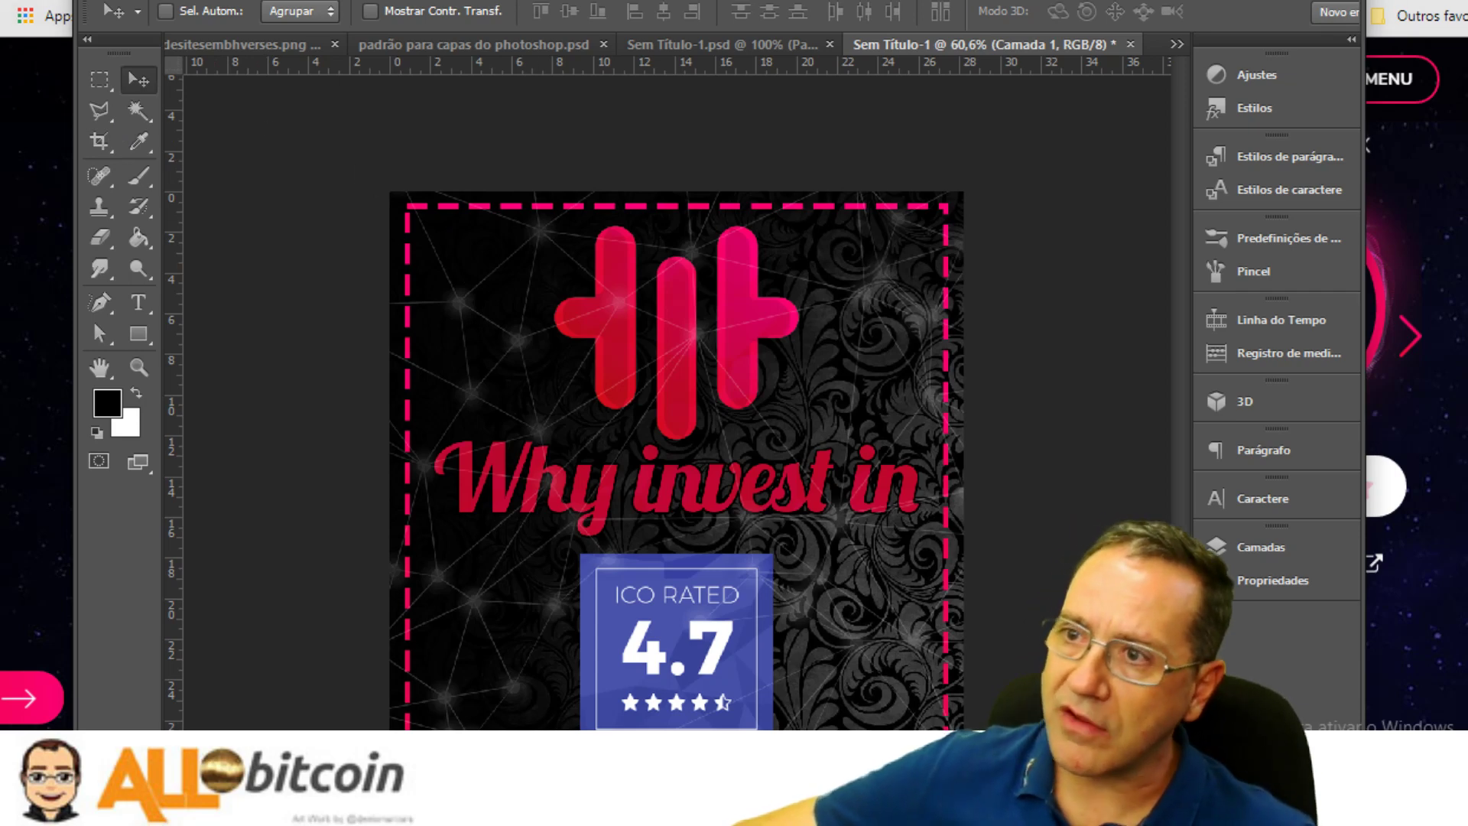
# Export the artwork for web as a JPEG at quality 60 and create a menapay folder inside the Bounty folder
pyautogui.click(149, 1)
pyautogui.click(380, 301)
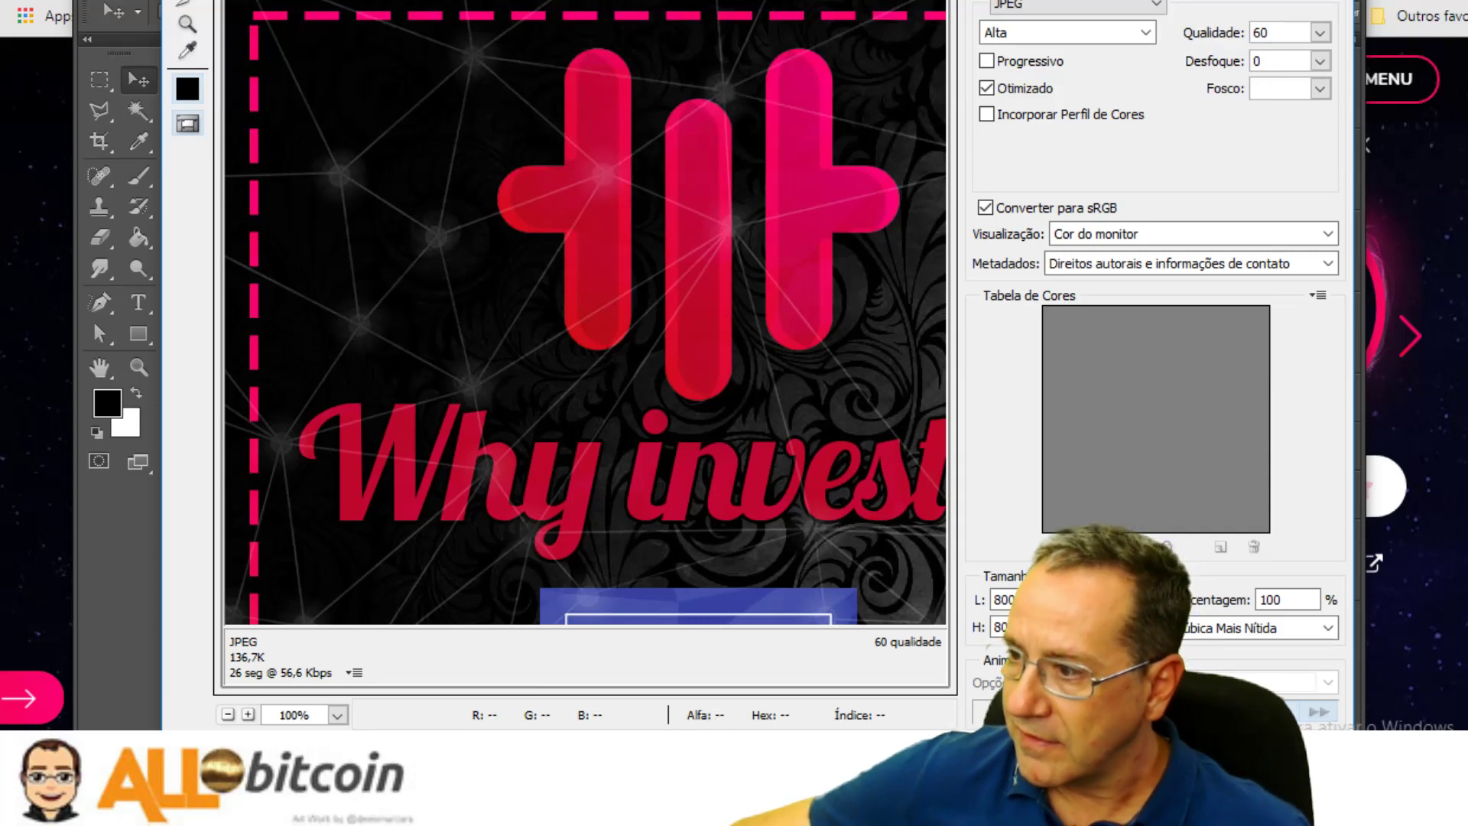
pyautogui.press('Return')
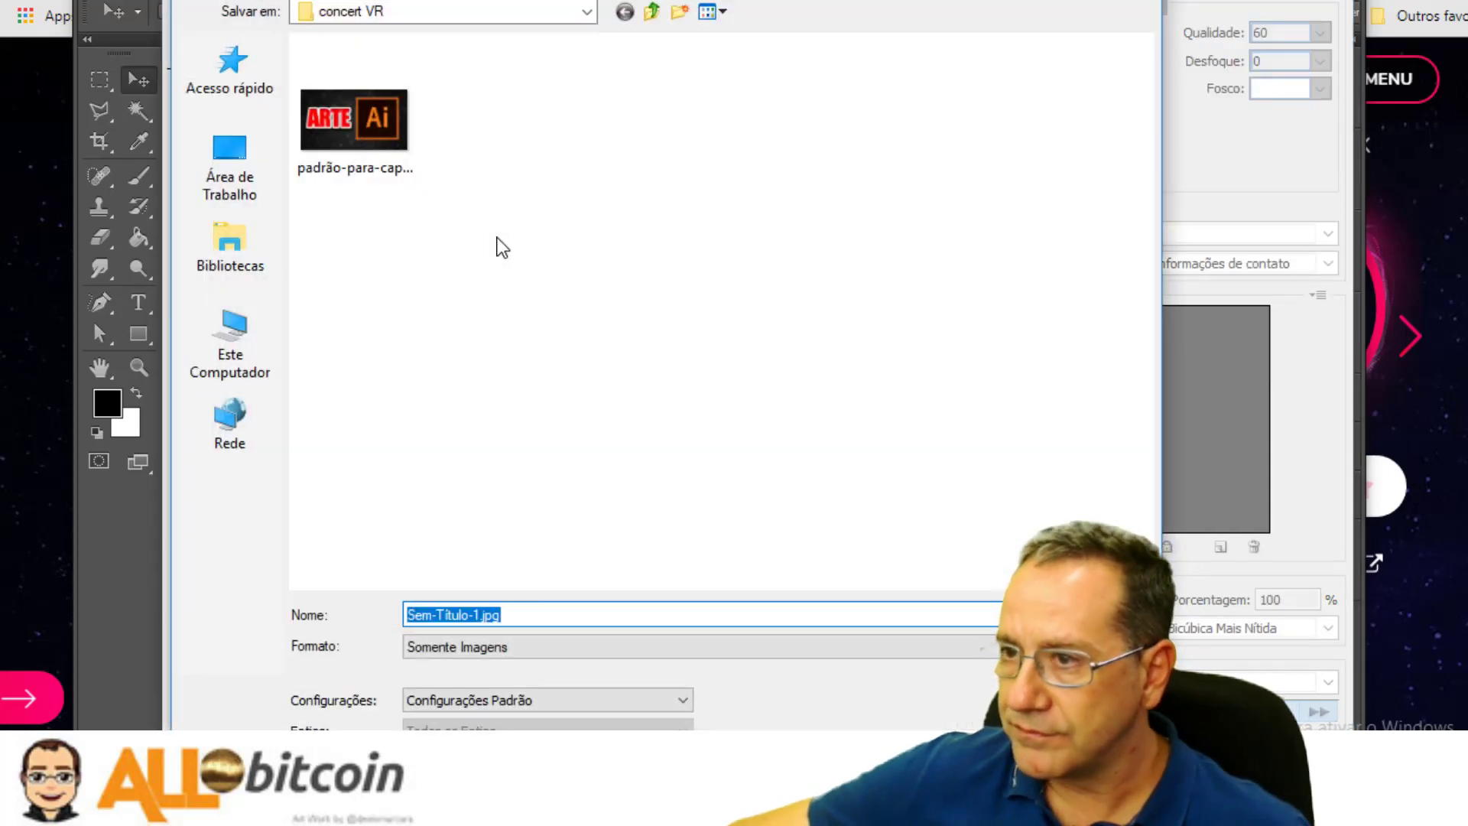
pyautogui.click(652, 11)
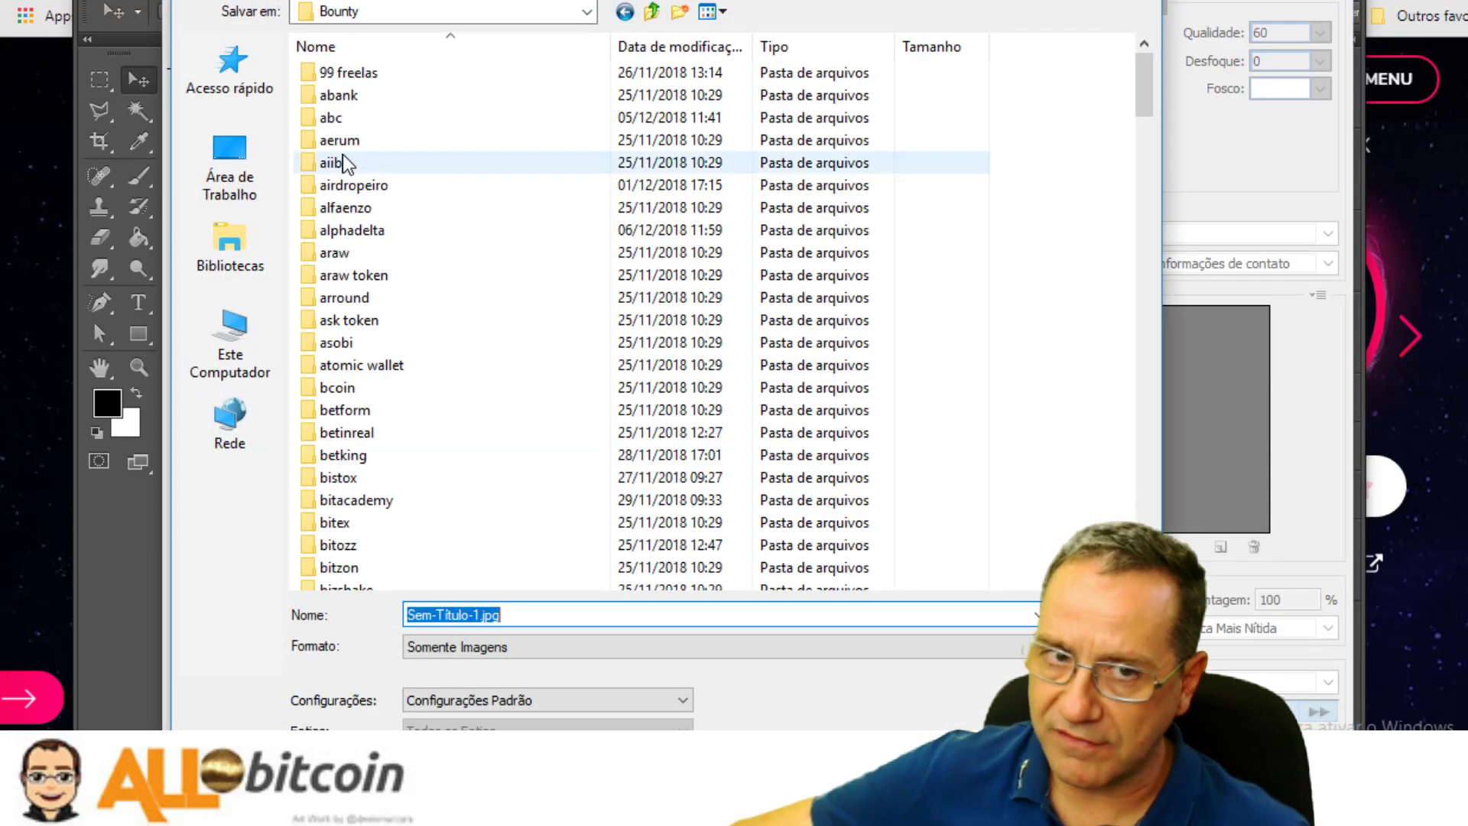
pyautogui.click(680, 13)
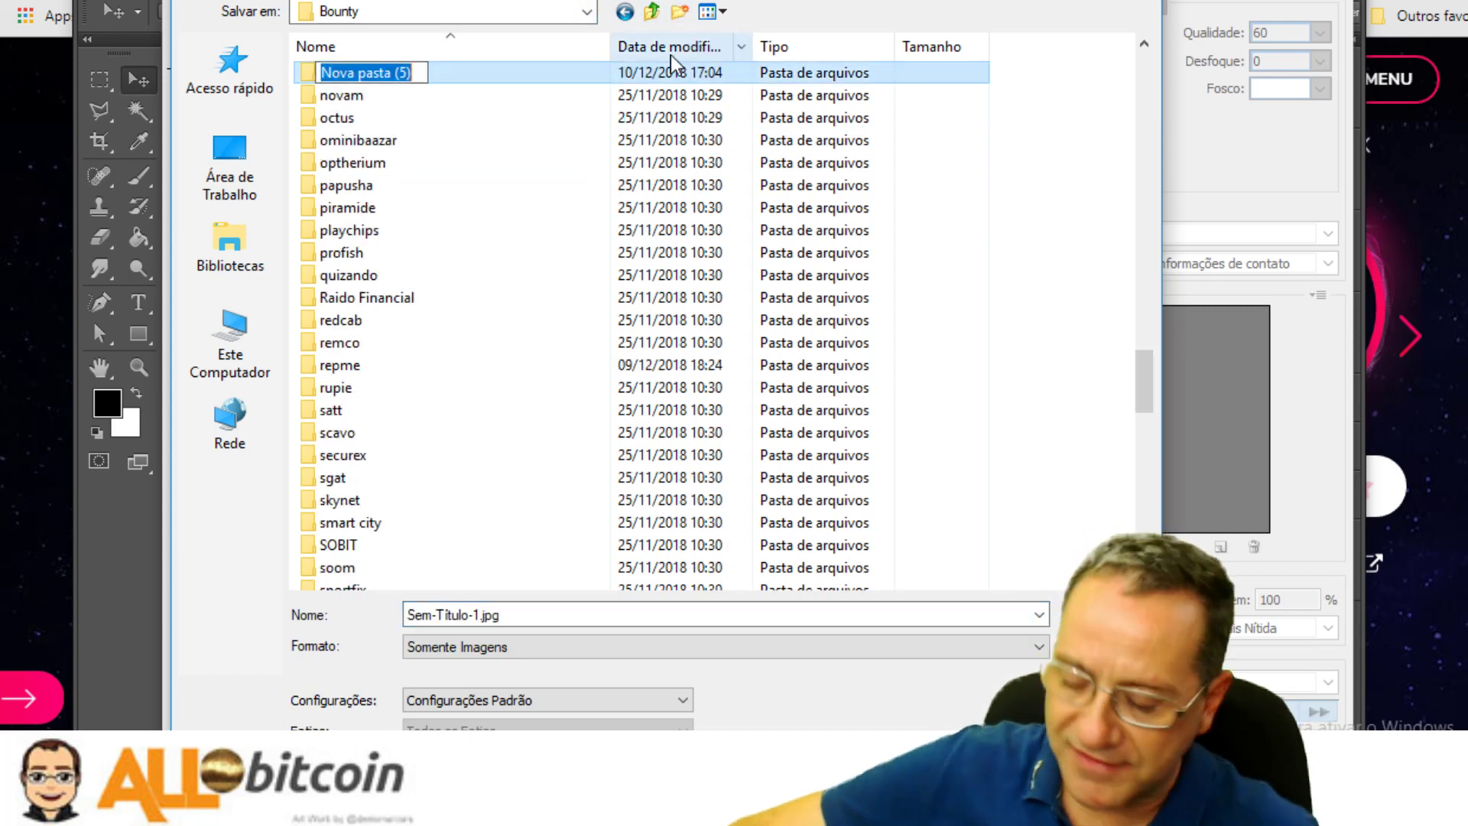
pyautogui.write('menapay')
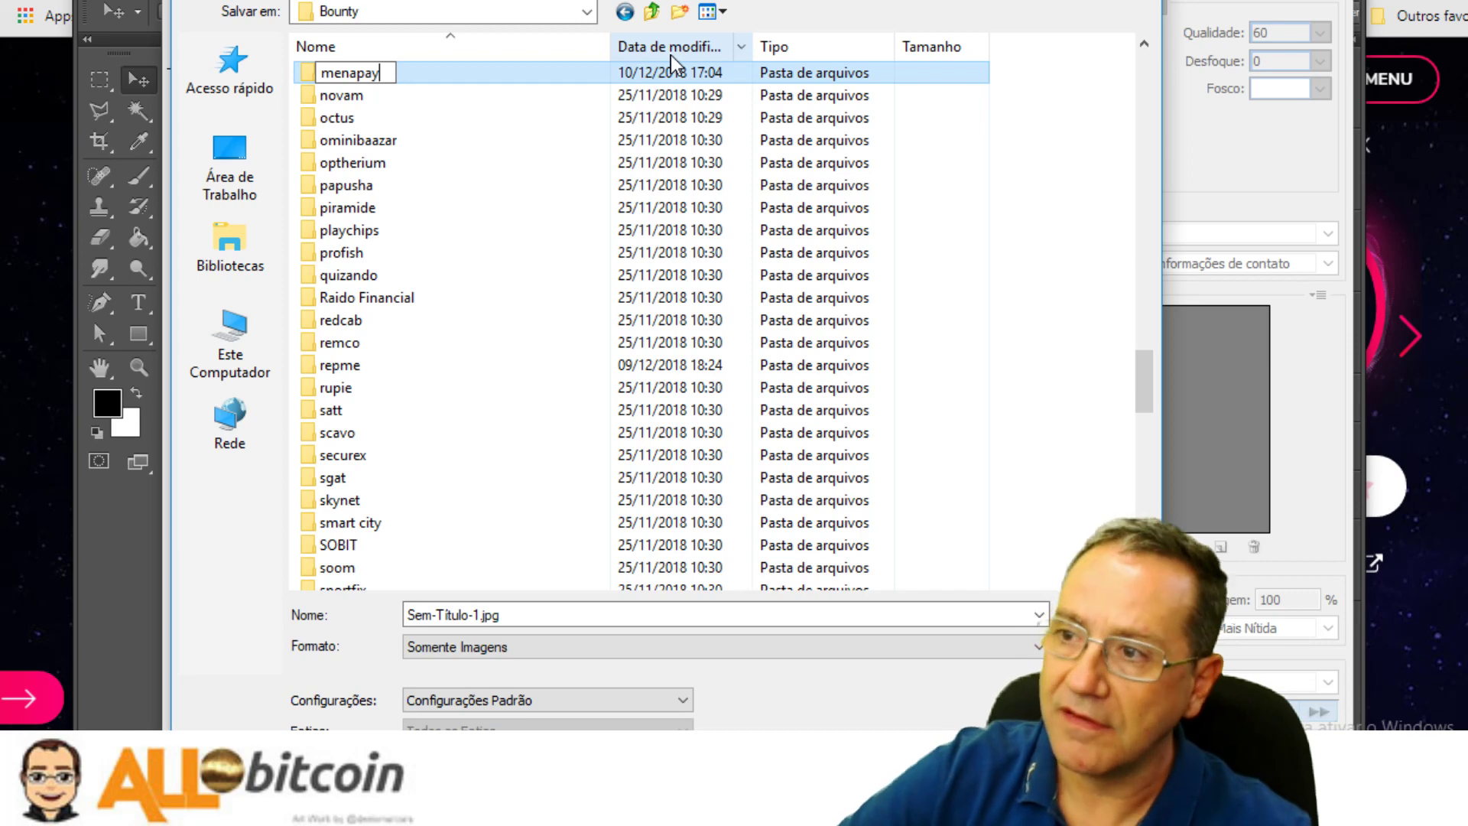
pyautogui.press('Return')
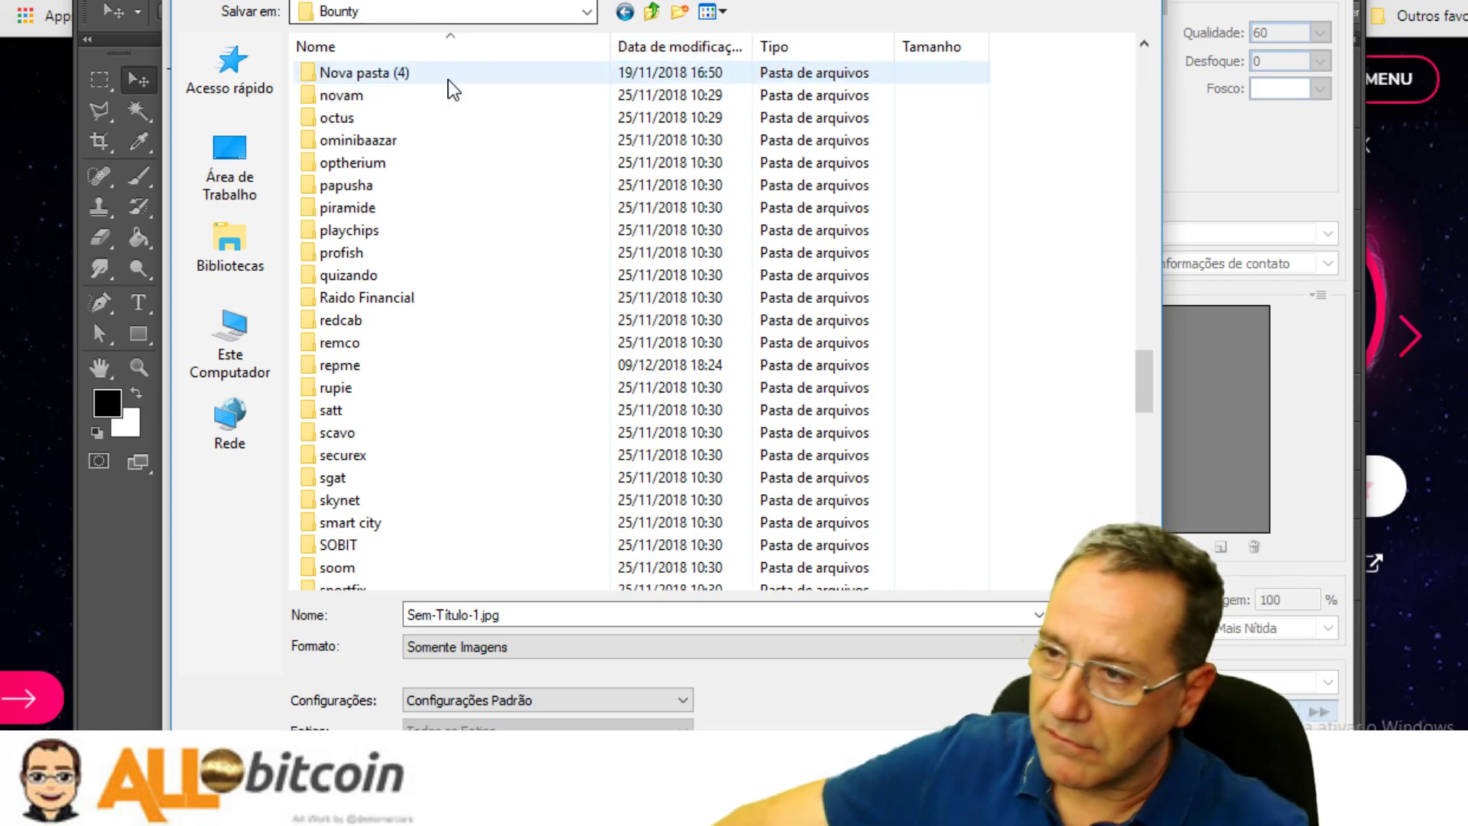
# Save the exported image in the menapay folder under the name instagram
pyautogui.scroll(3, 429, 377)
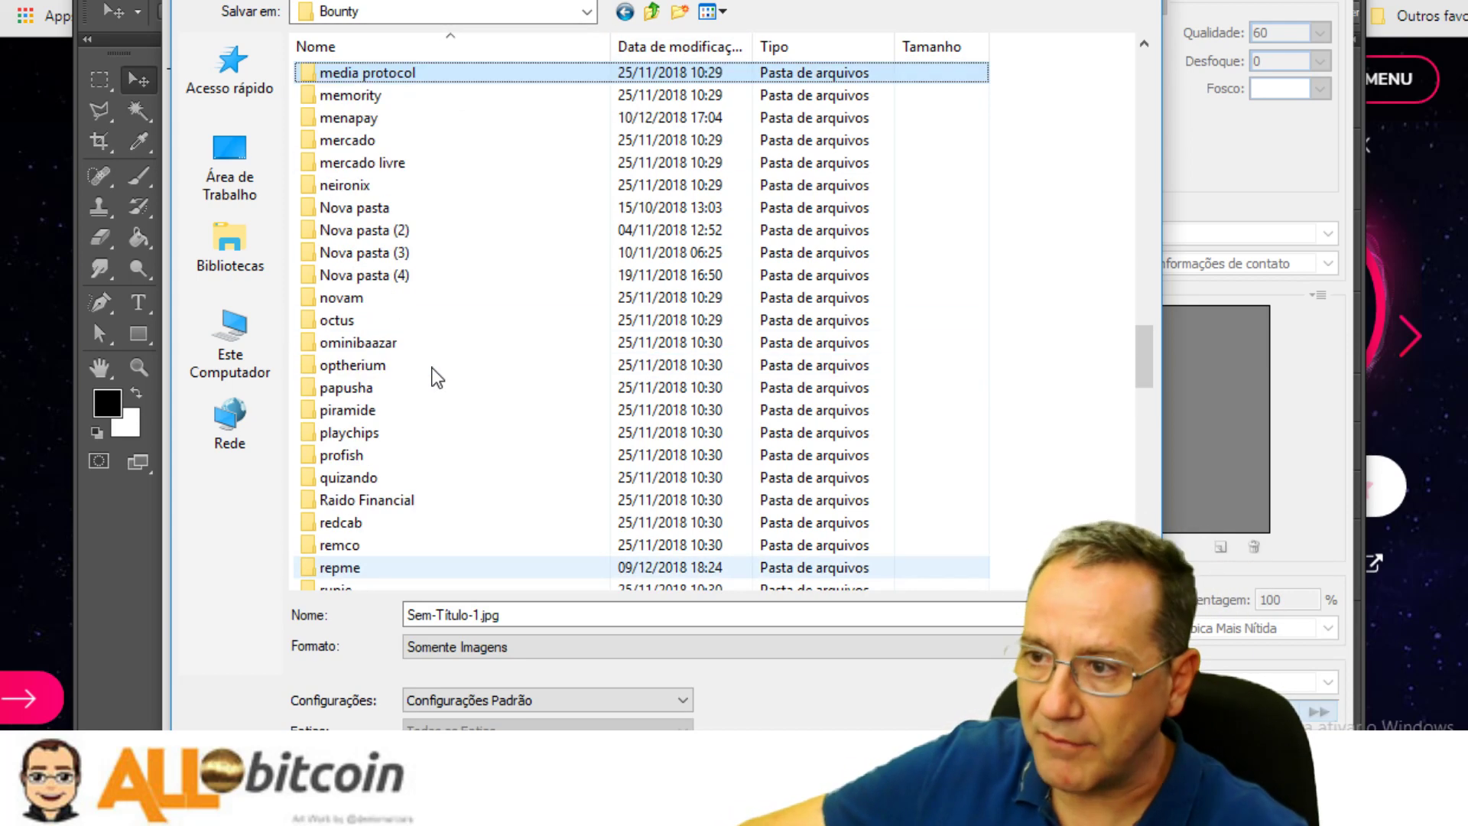
pyautogui.click(429, 72)
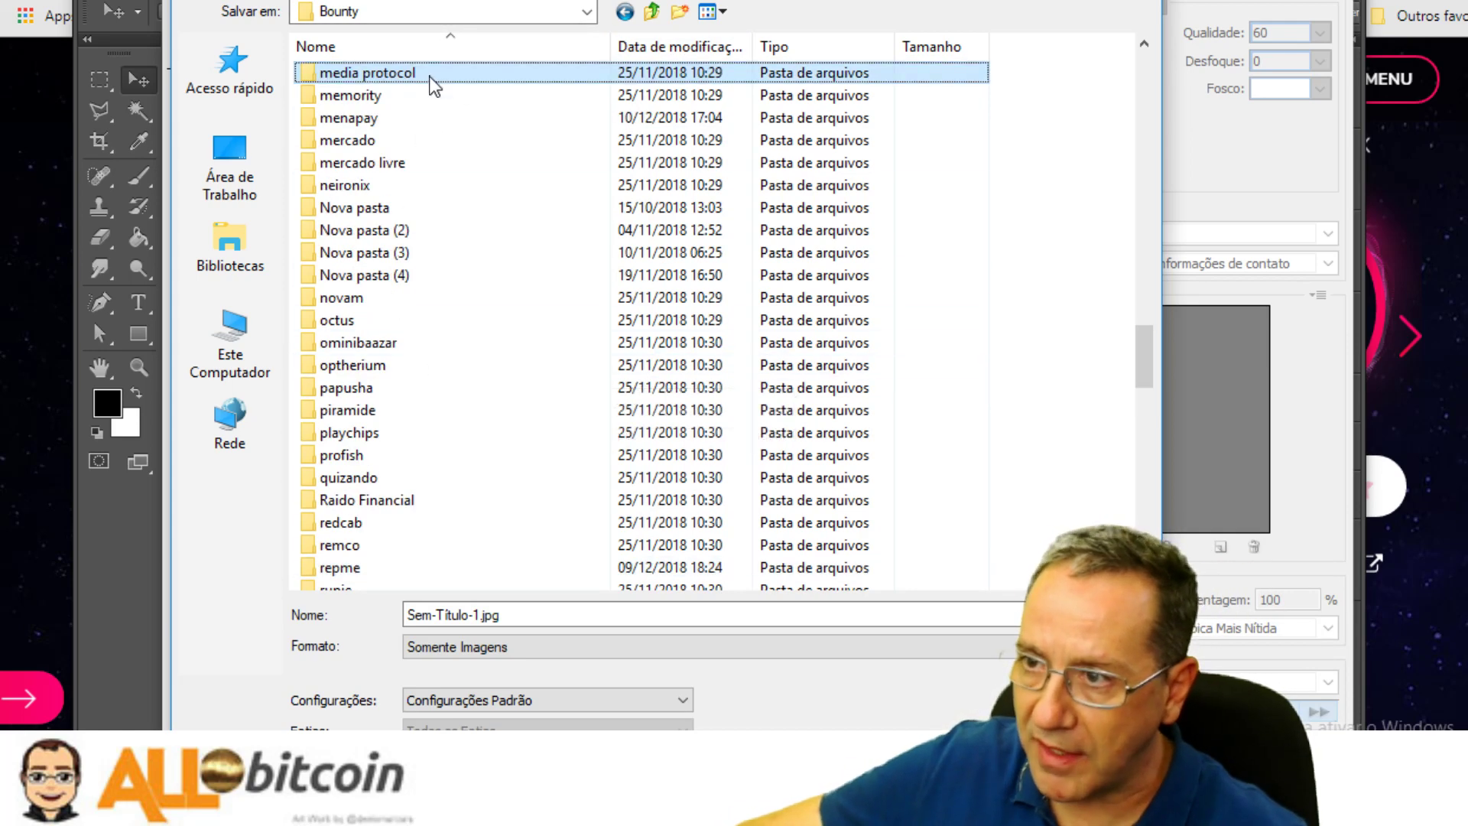
pyautogui.doubleClick(425, 120)
pyautogui.tripleClick(682, 614)
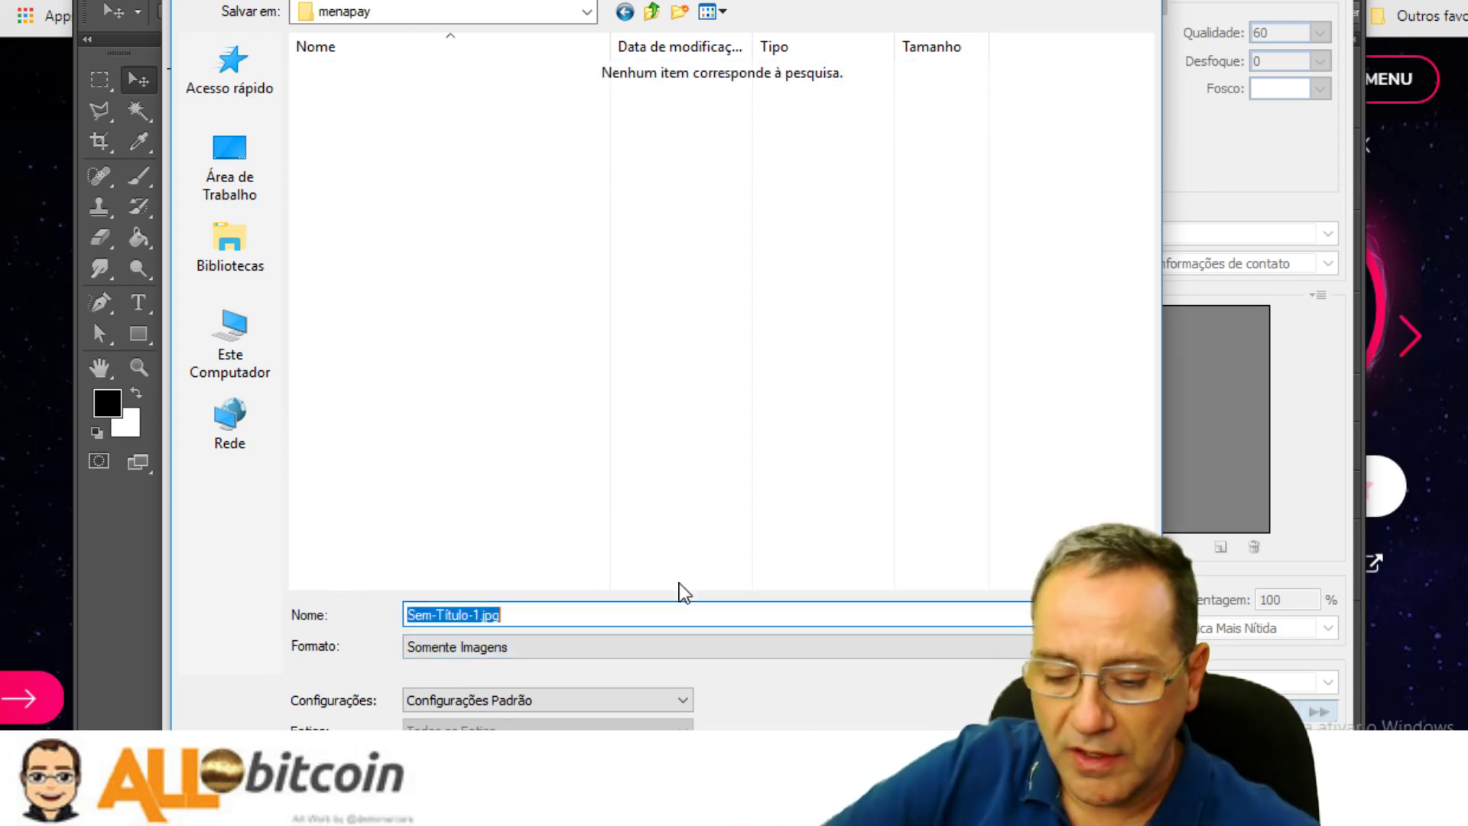
pyautogui.write('in')
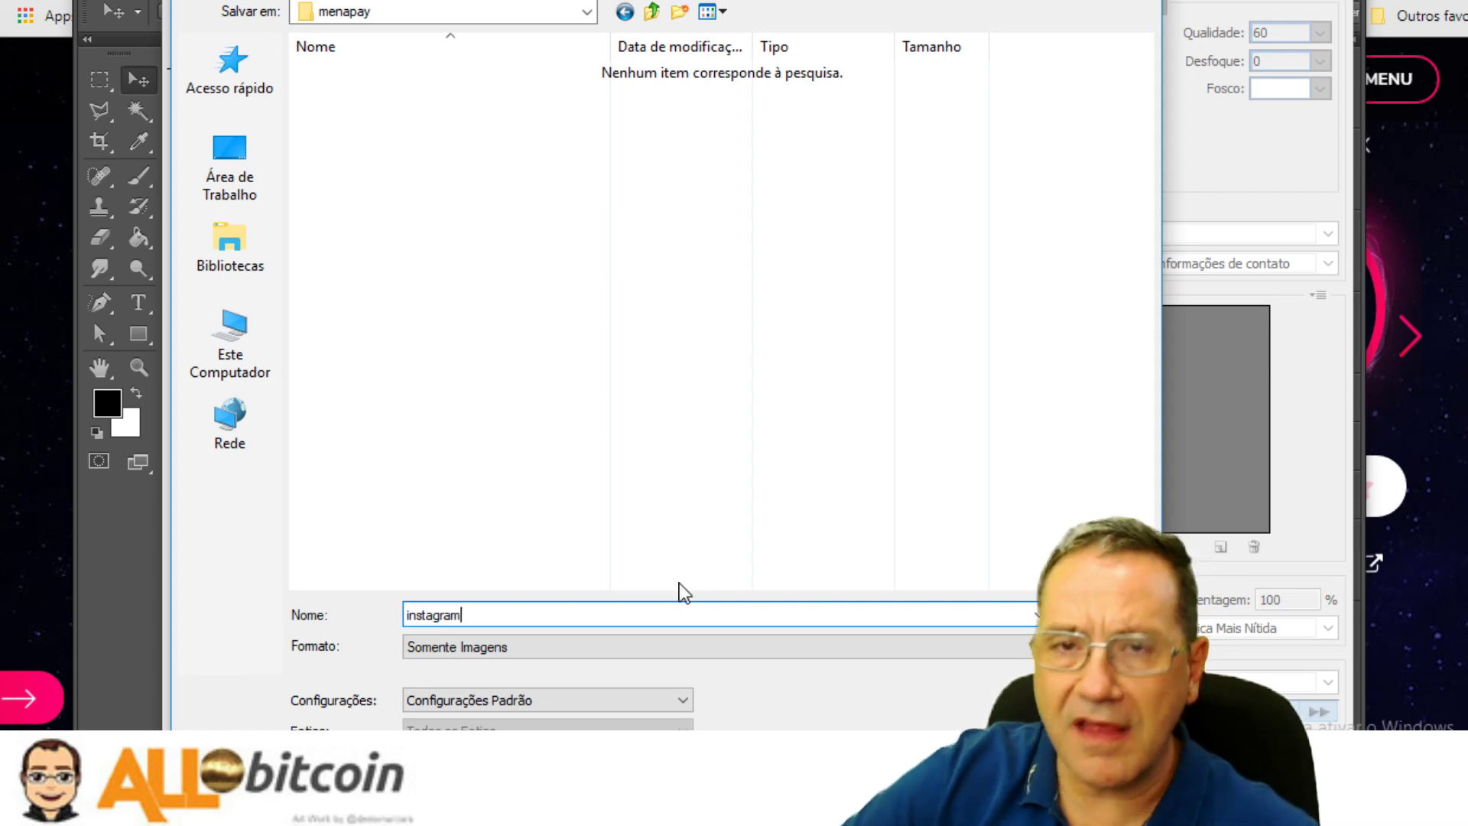
pyautogui.write('stagram')
pyautogui.press('Return')
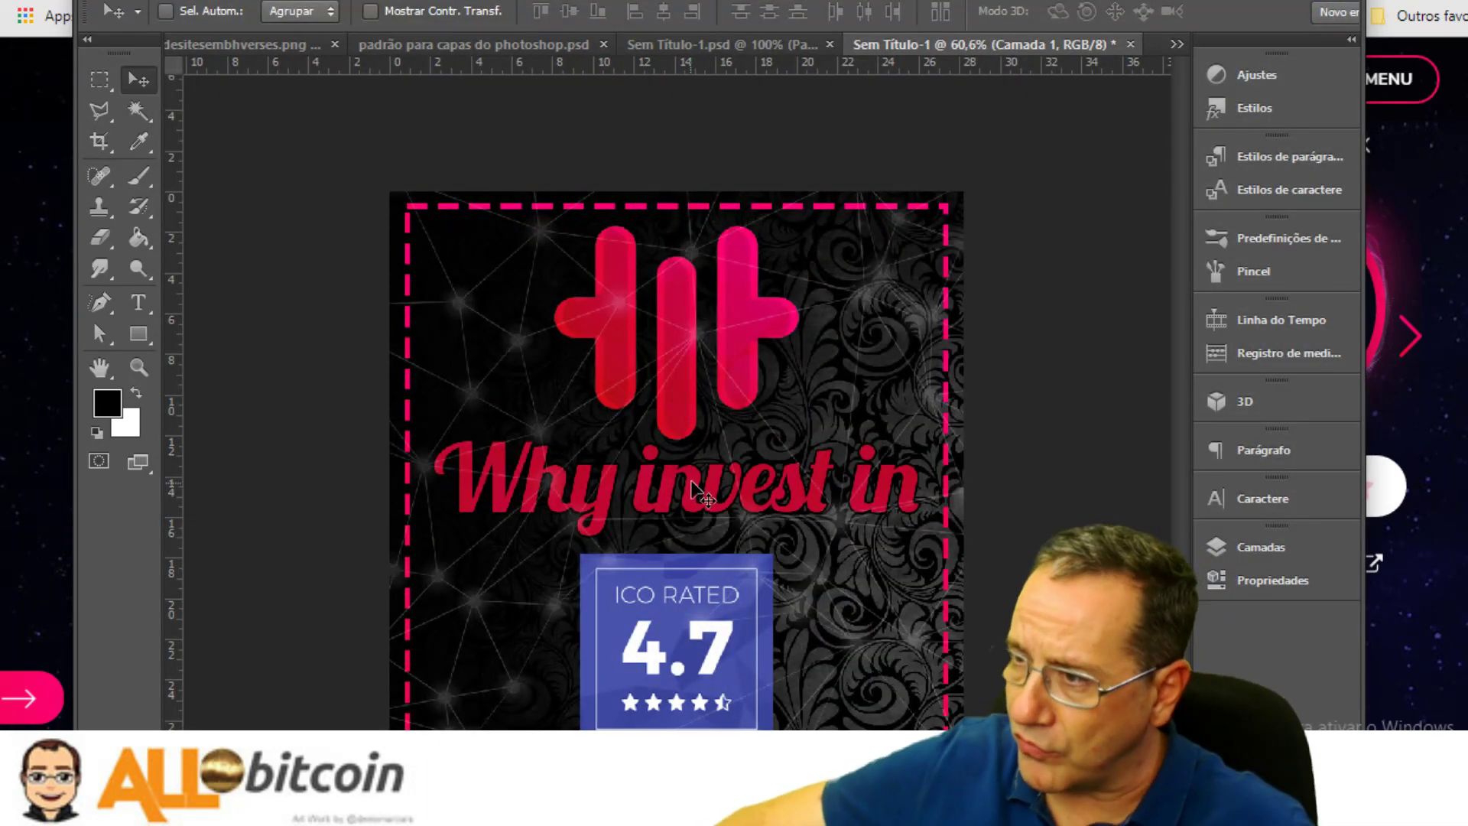
# Switch to Chrome and open instagram.com in place of the black background image search
pyautogui.moveTo(779, 810)
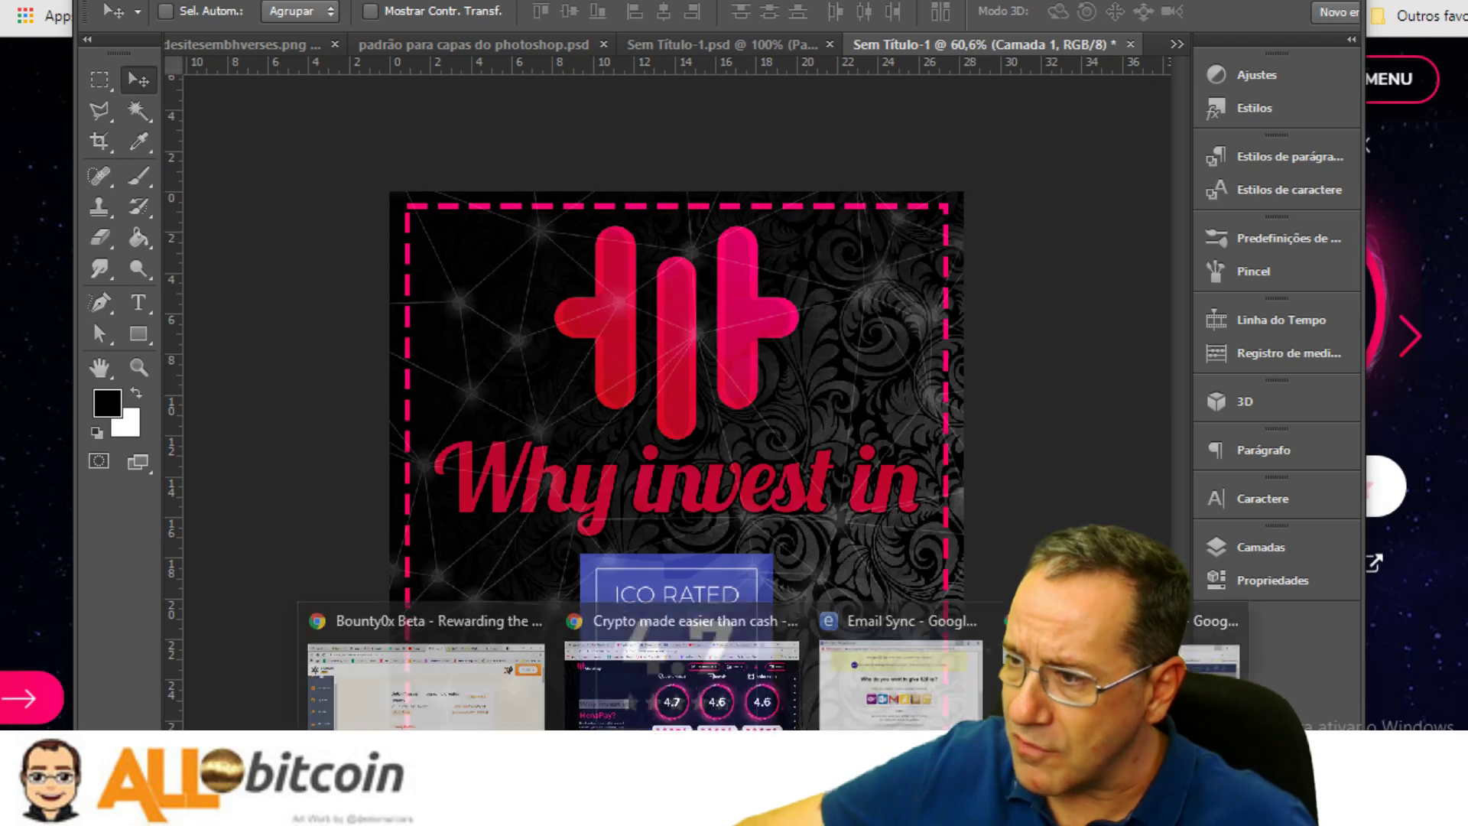
pyautogui.click(682, 692)
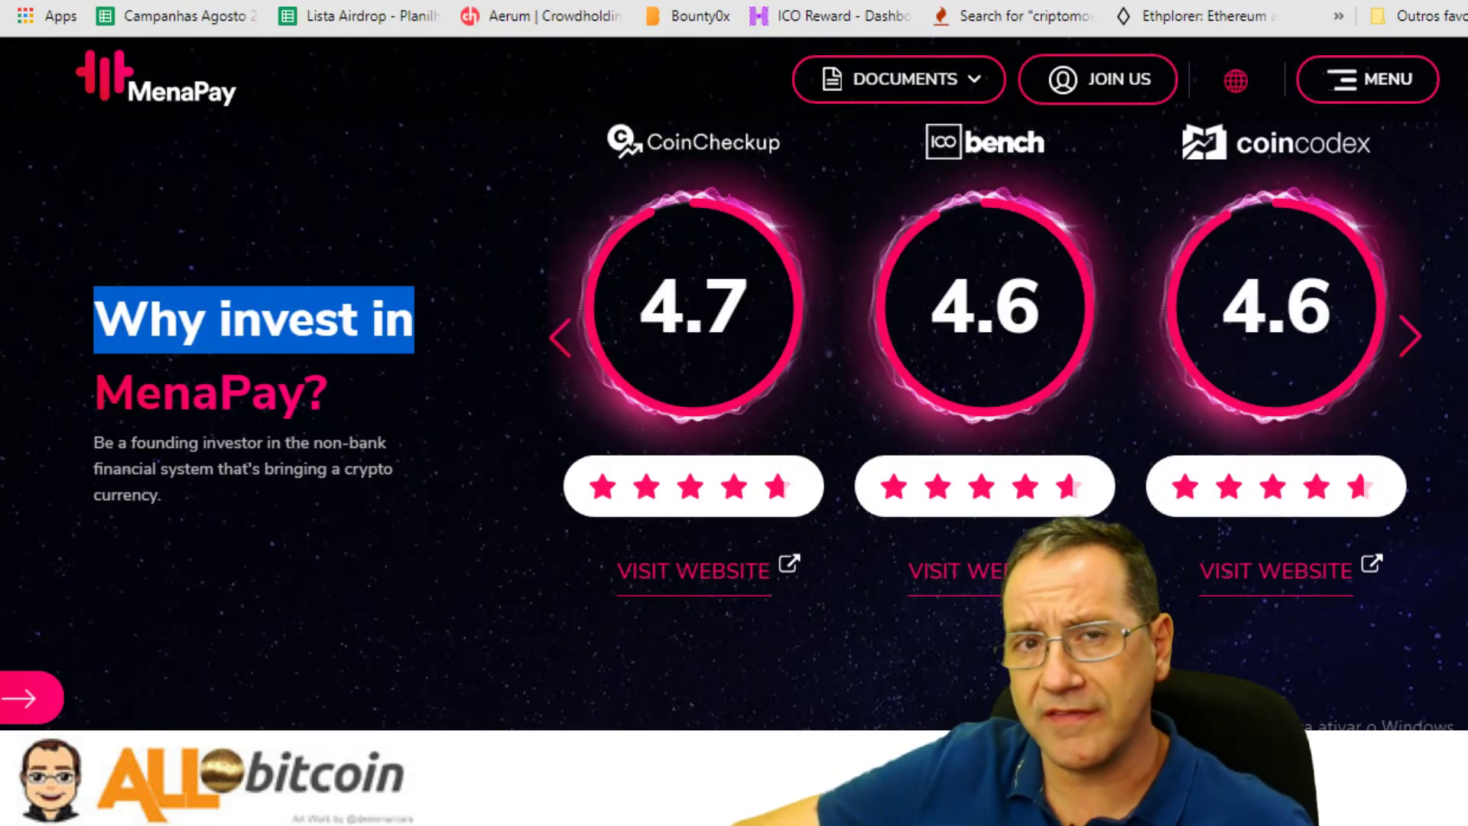
pyautogui.hotkey('ctrl', 'Tab')
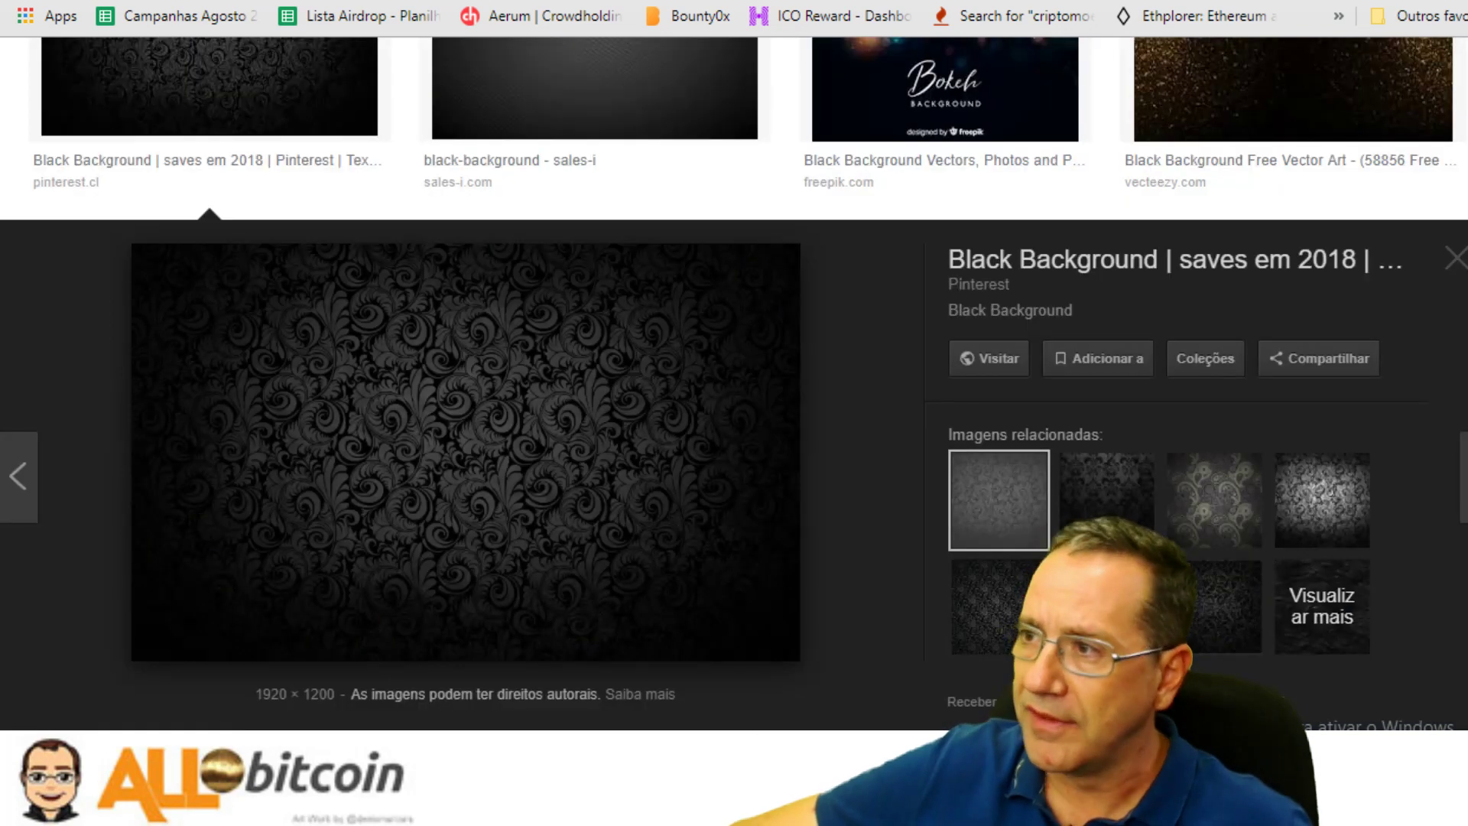
pyautogui.click(963, 1)
pyautogui.write('in')
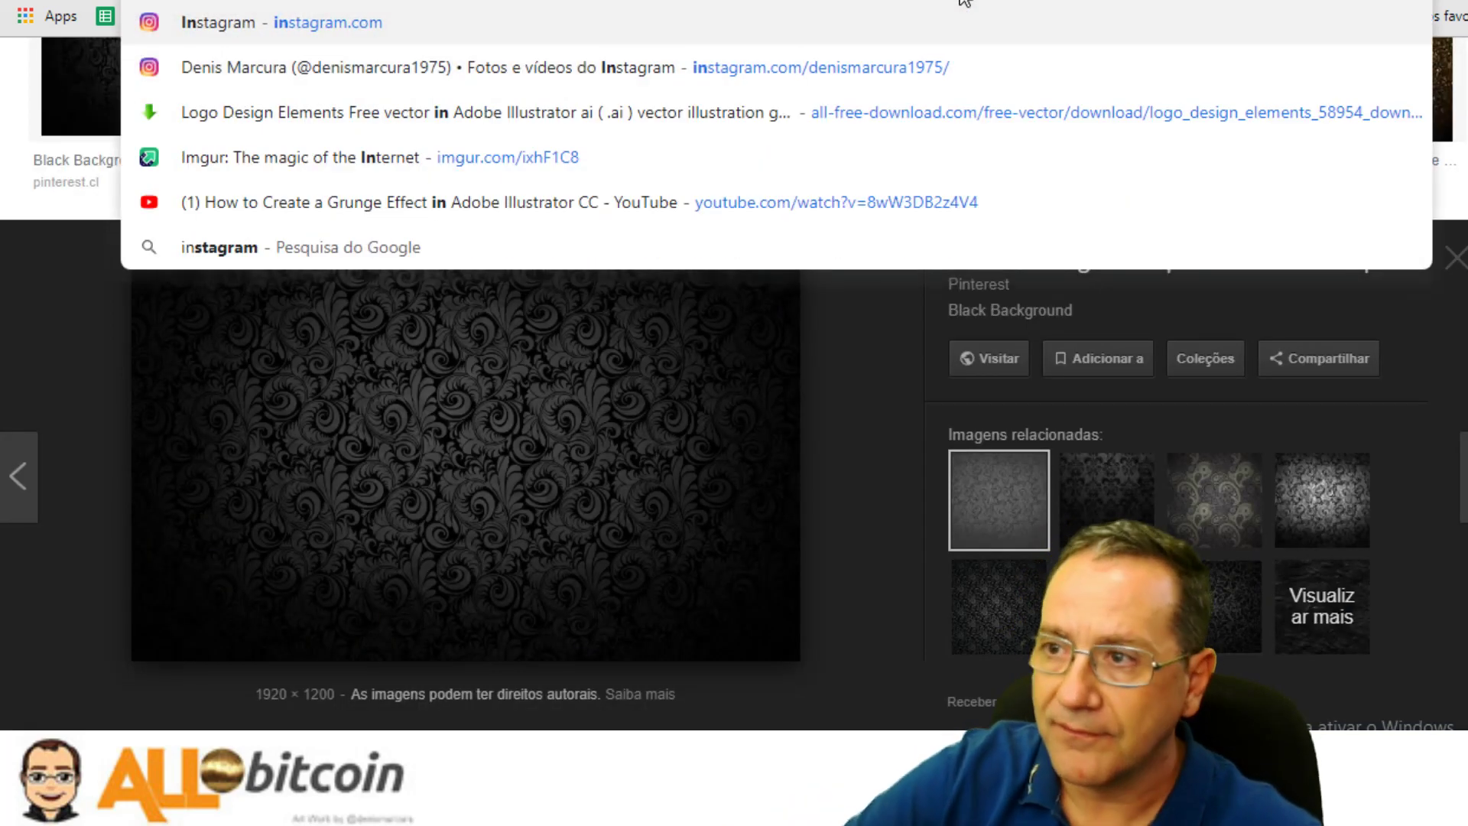
pyautogui.press('Return')
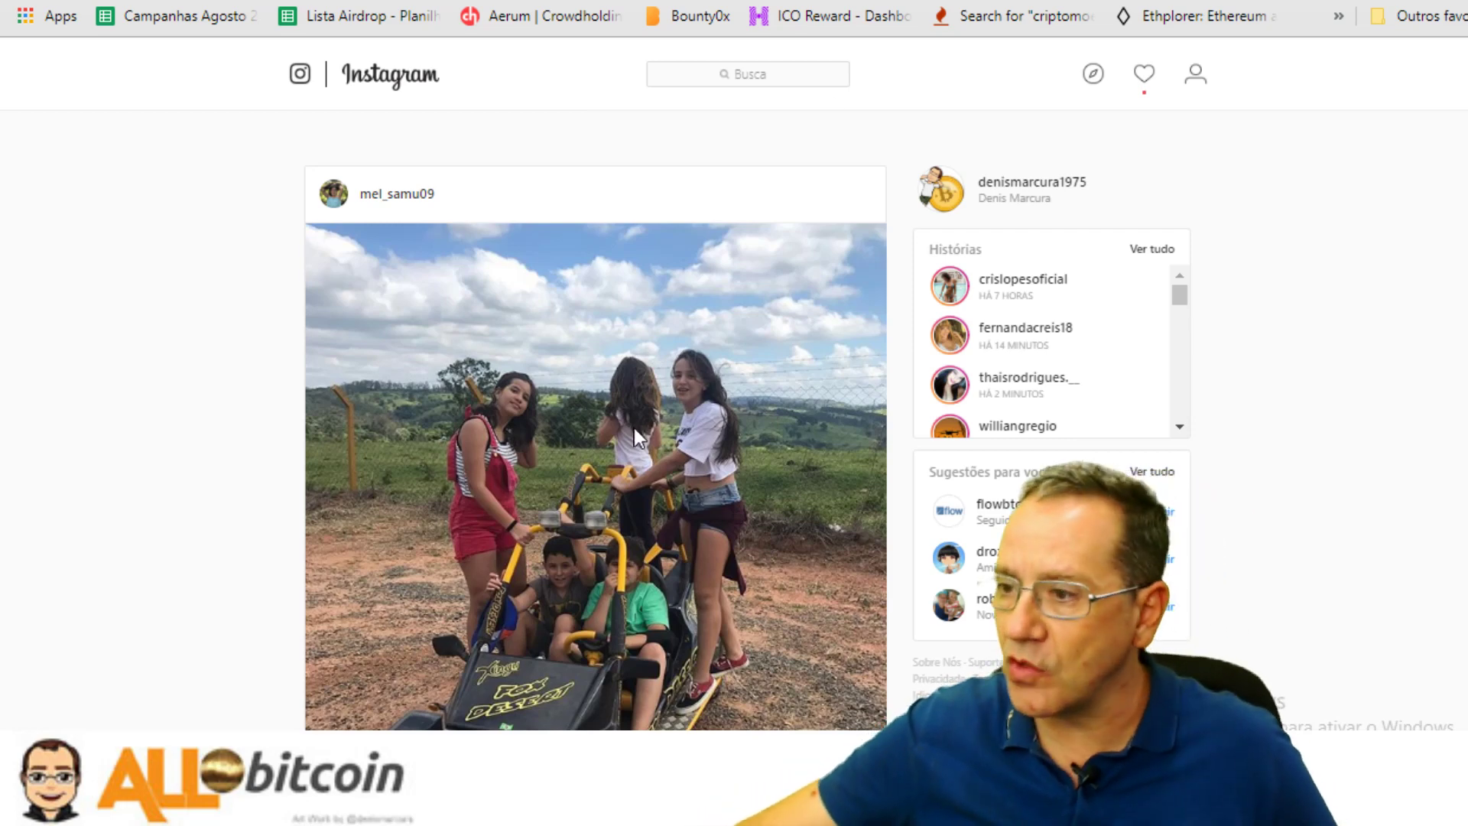
# Show the Instagram feed in the developer tools' responsive device view and reload it as the mobile site
pyautogui.scroll(-8, 611, 432)
pyautogui.scroll(8, 540, 440)
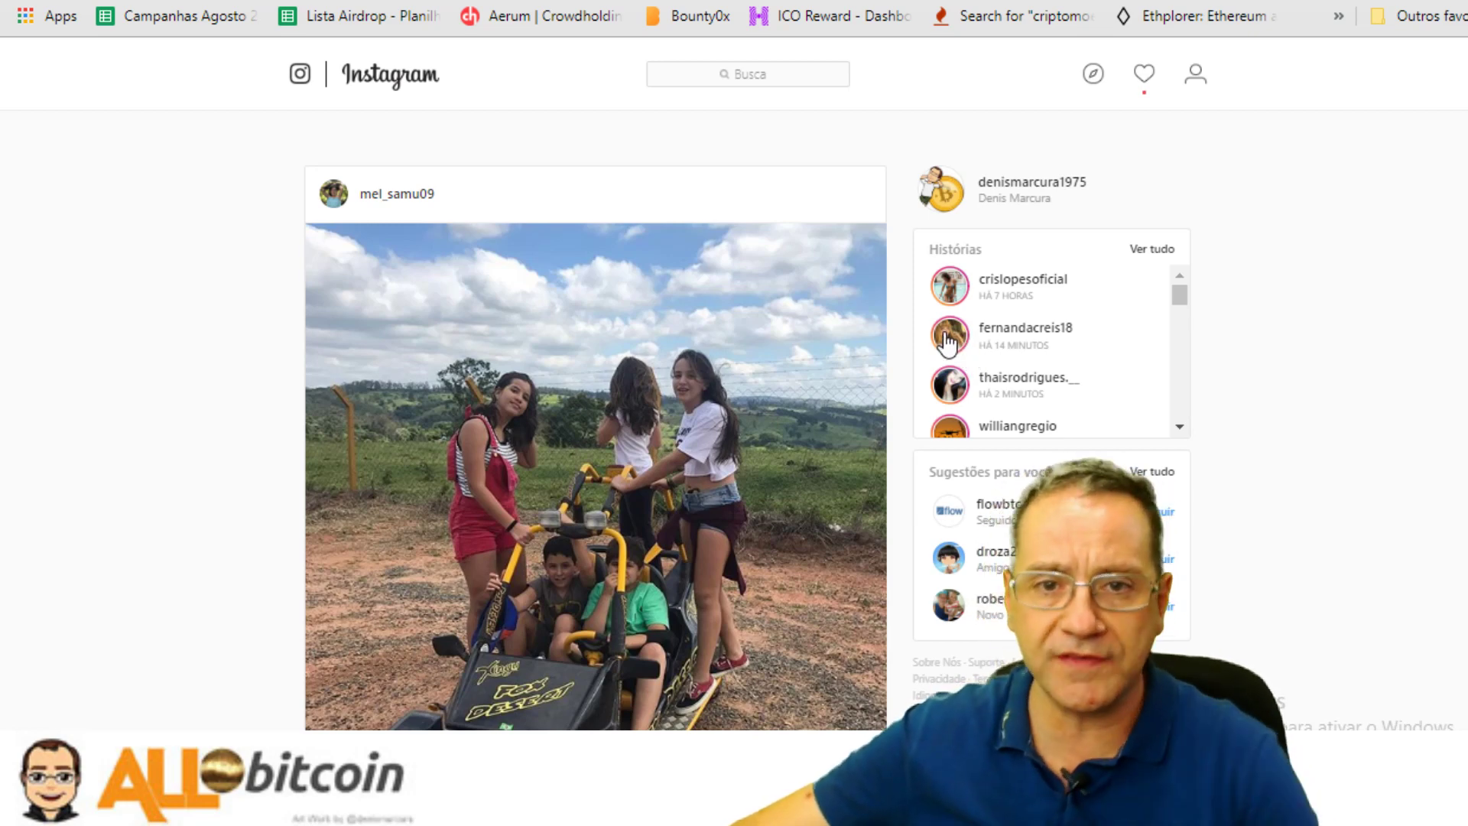
pyautogui.press('F12')
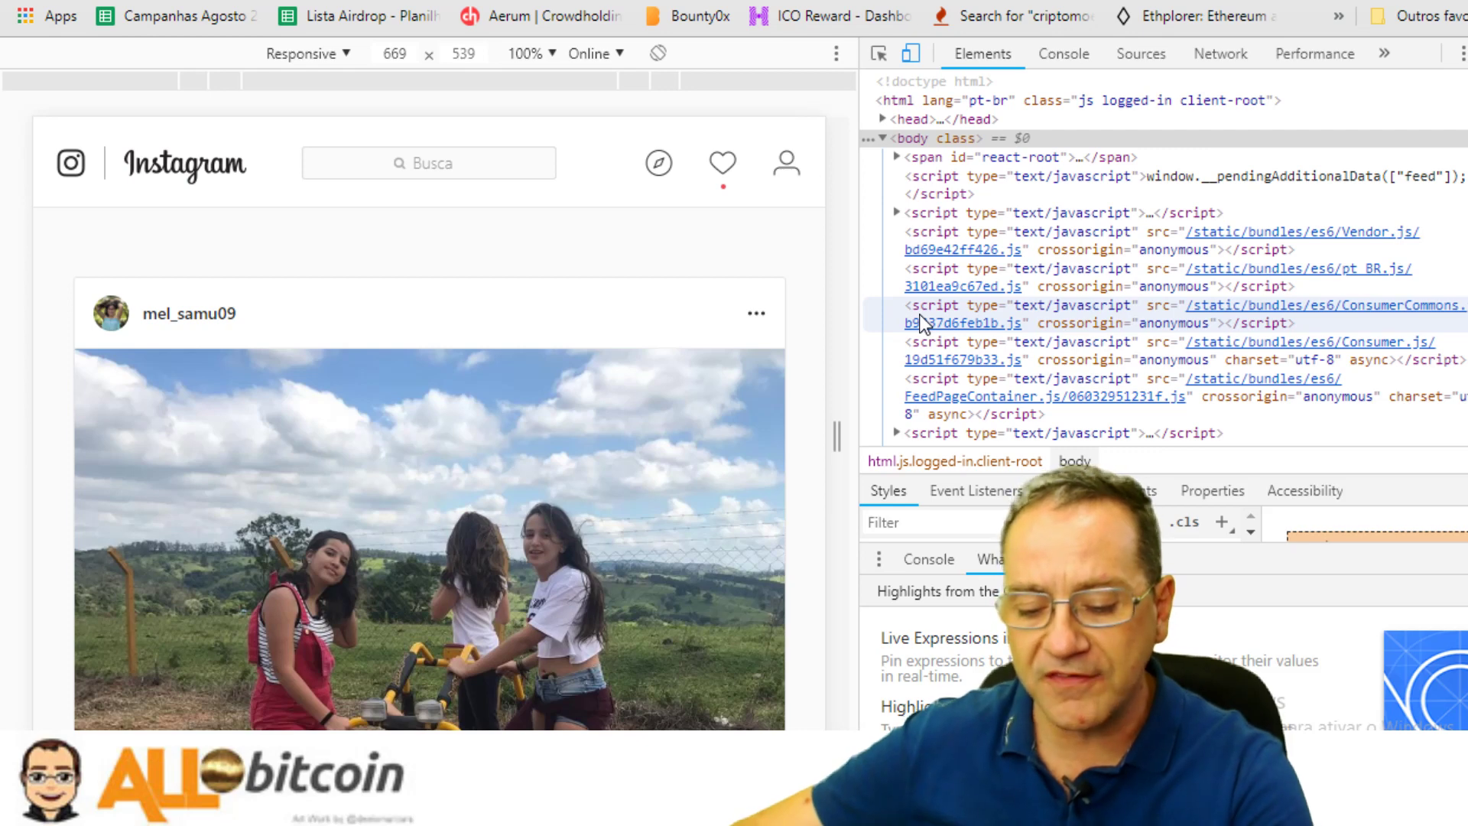
pyautogui.press('F5')
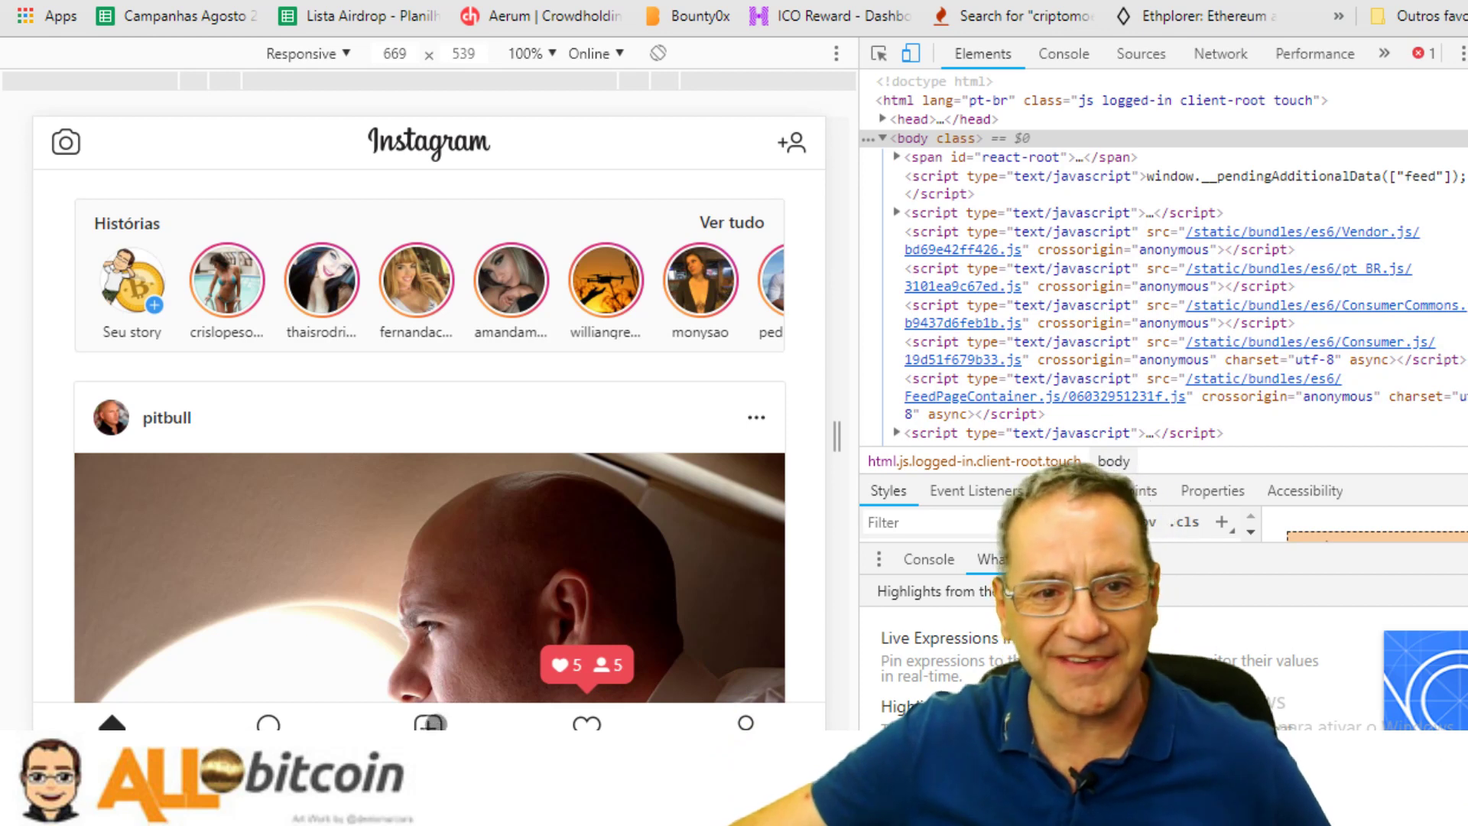
pyautogui.scroll(-3, 430, 722)
pyautogui.scroll(3, 428, 715)
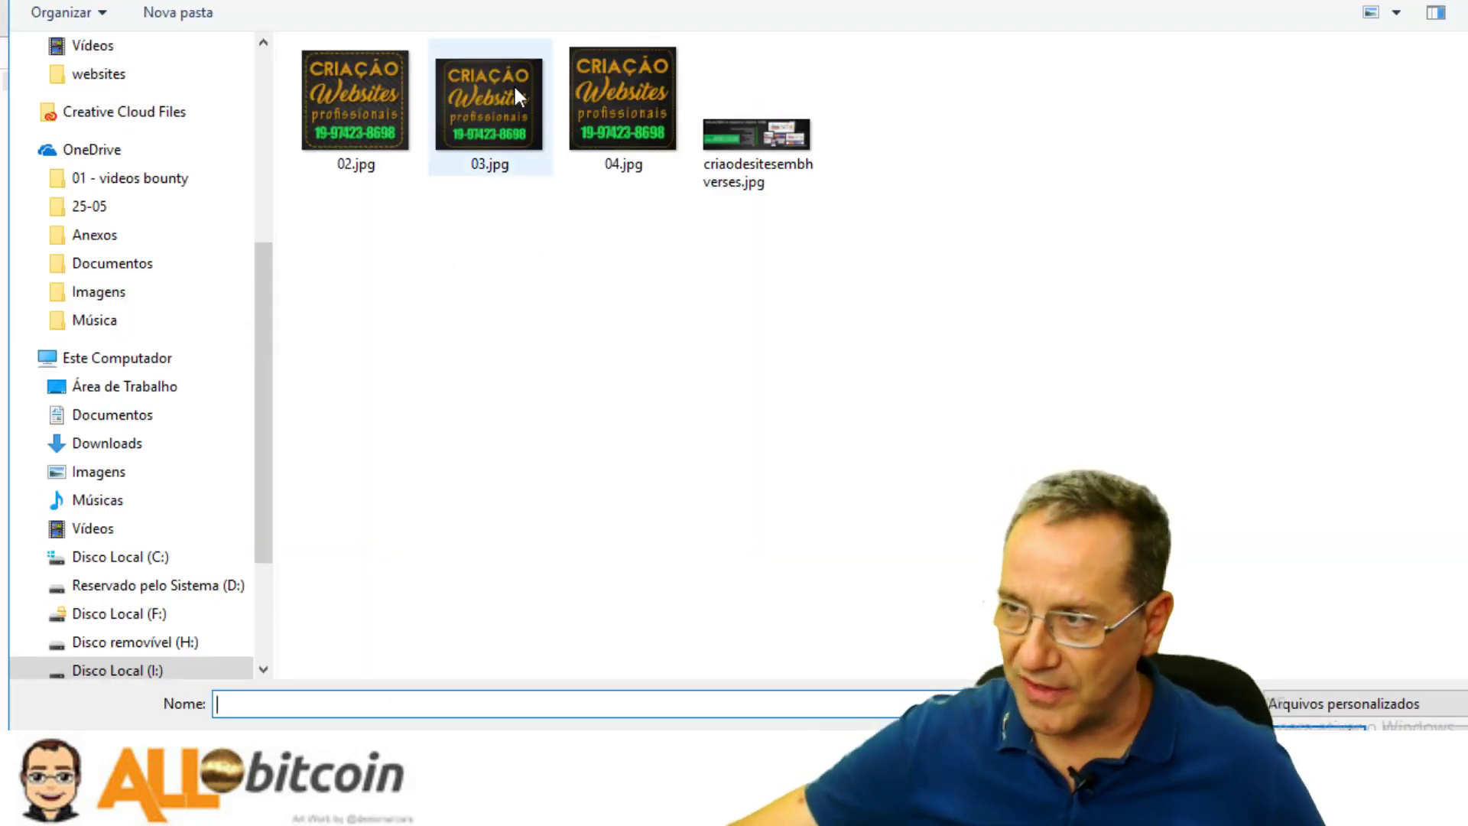
# Load instagram.jpg from the menapay folder inside Bounty as the photo for a new post
pyautogui.hotkey('alt', 'Up')
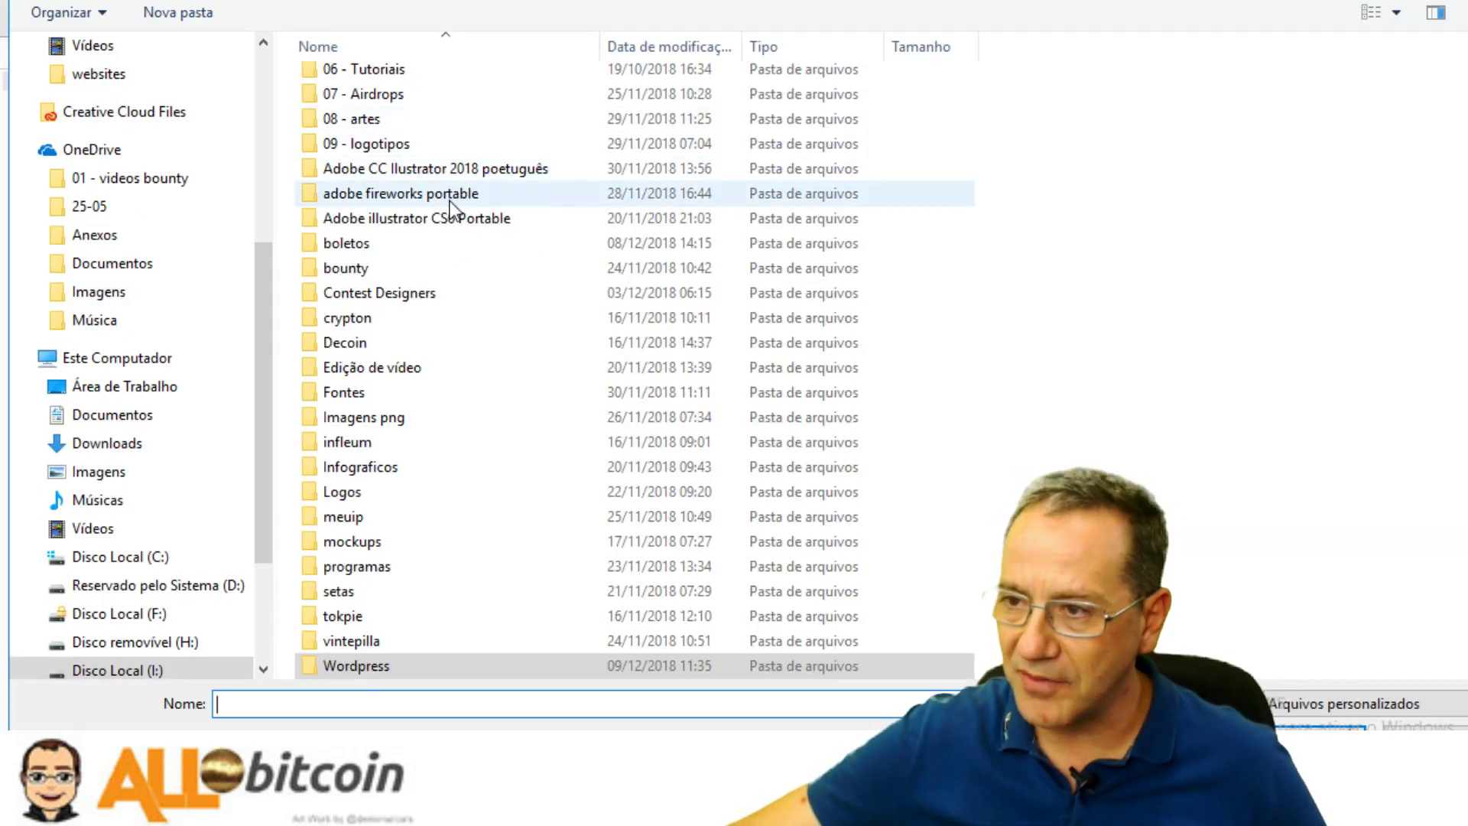
pyautogui.scroll(2, 428, 195)
pyautogui.click(420, 104)
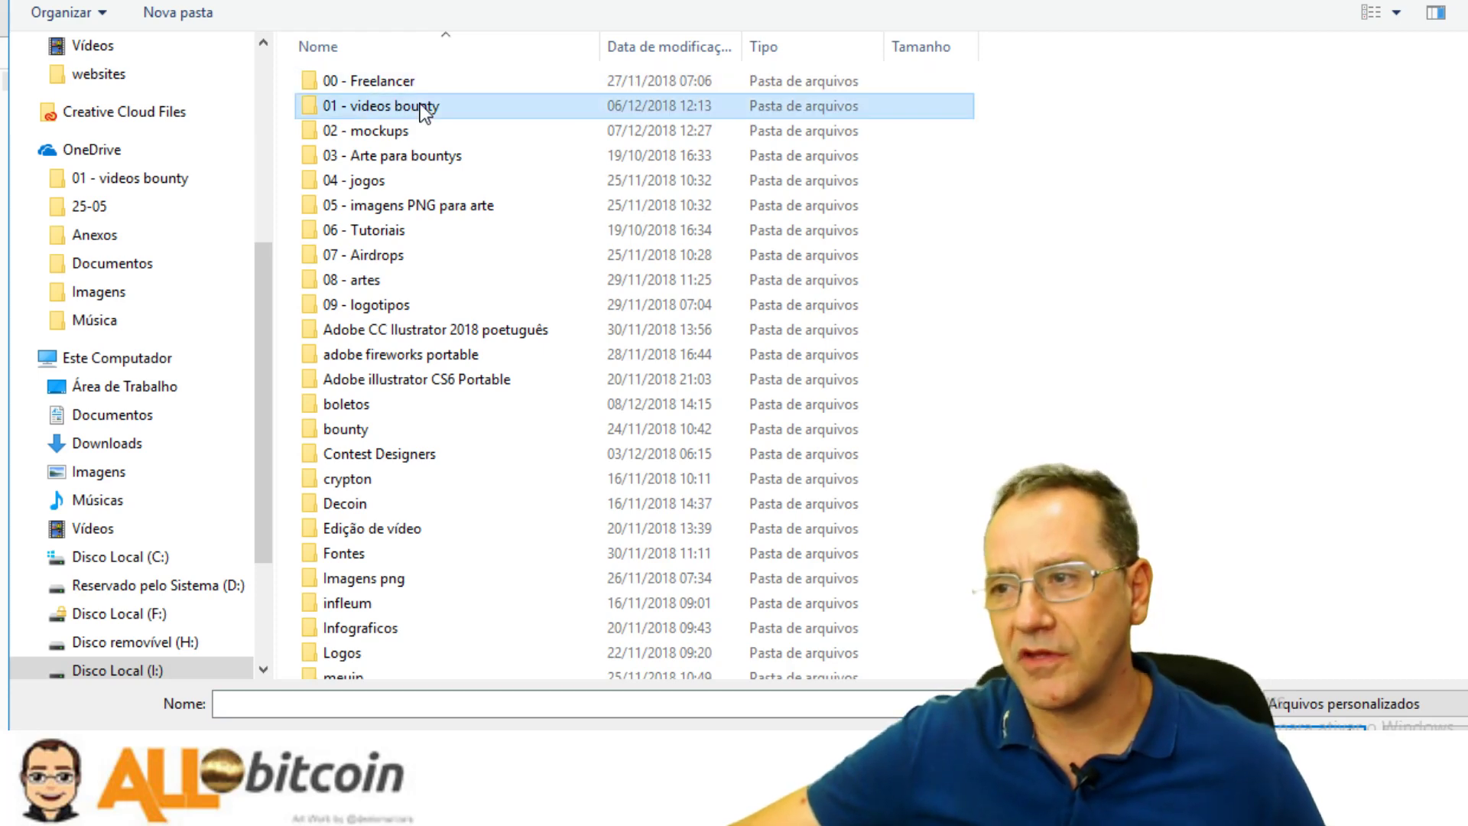
pyautogui.doubleClick(419, 105)
pyautogui.doubleClick(388, 133)
pyautogui.click(375, 182)
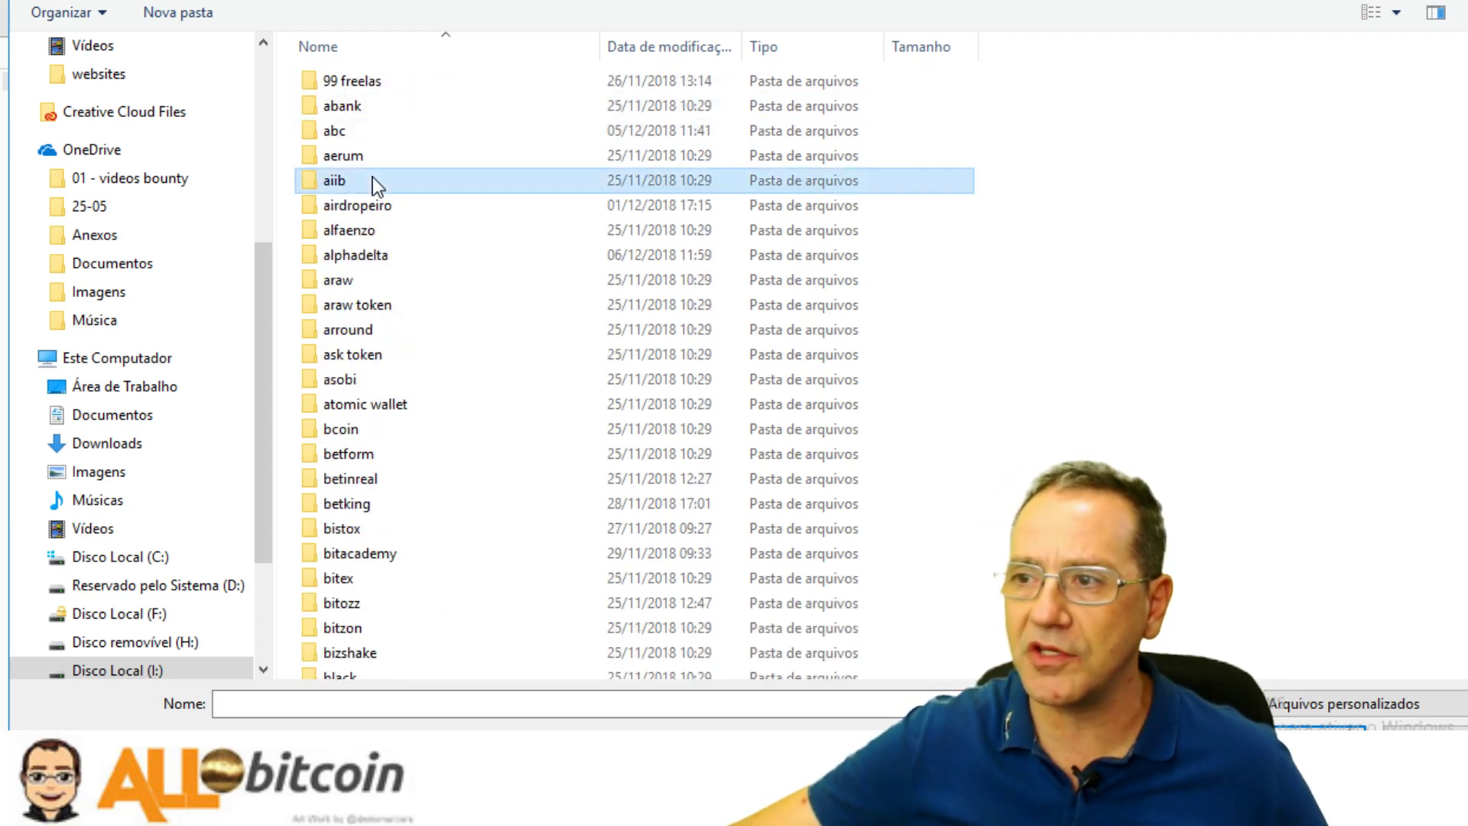
pyautogui.press('m')
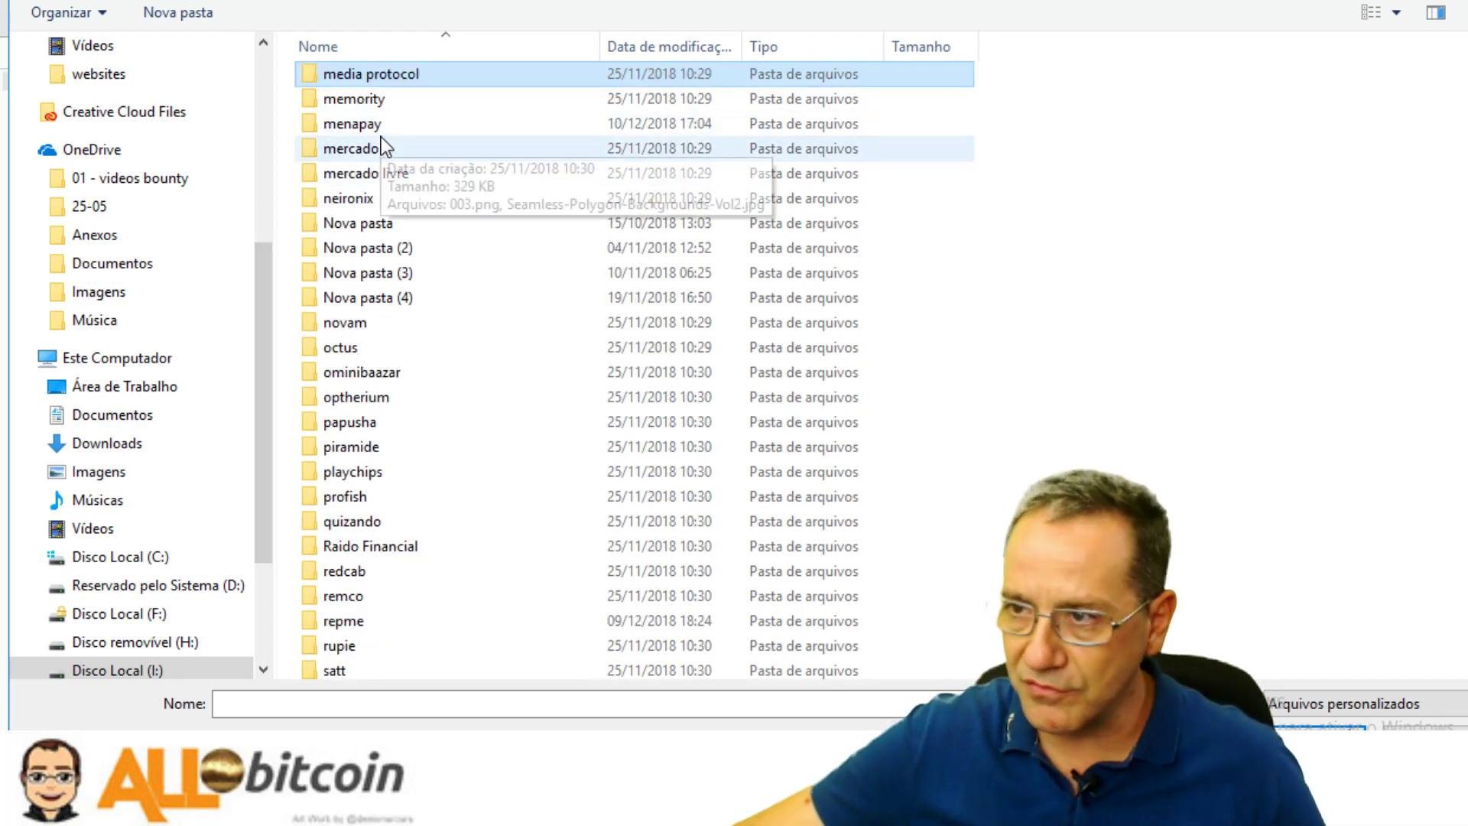
pyautogui.doubleClick(429, 132)
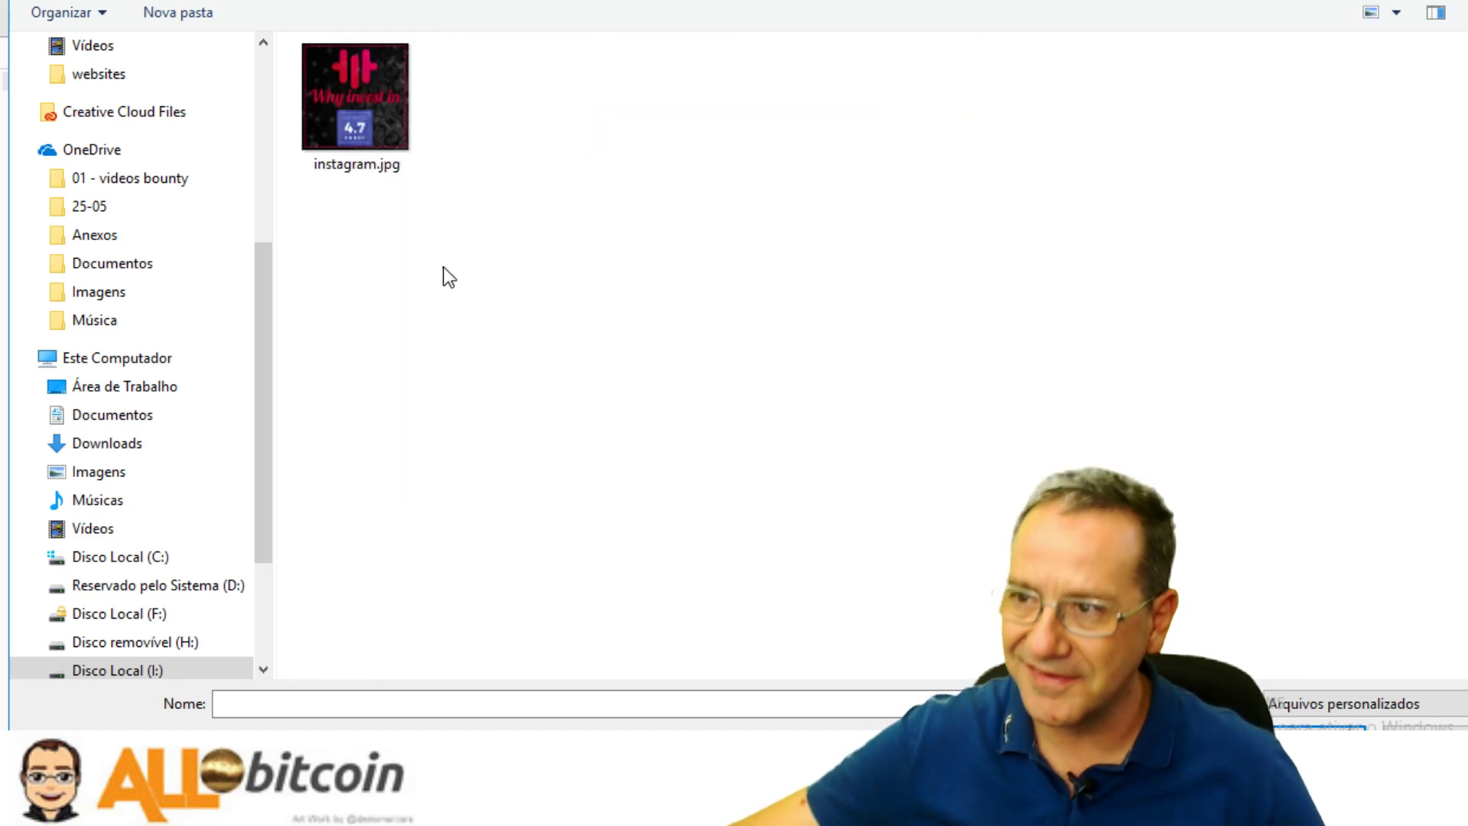
pyautogui.doubleClick(334, 98)
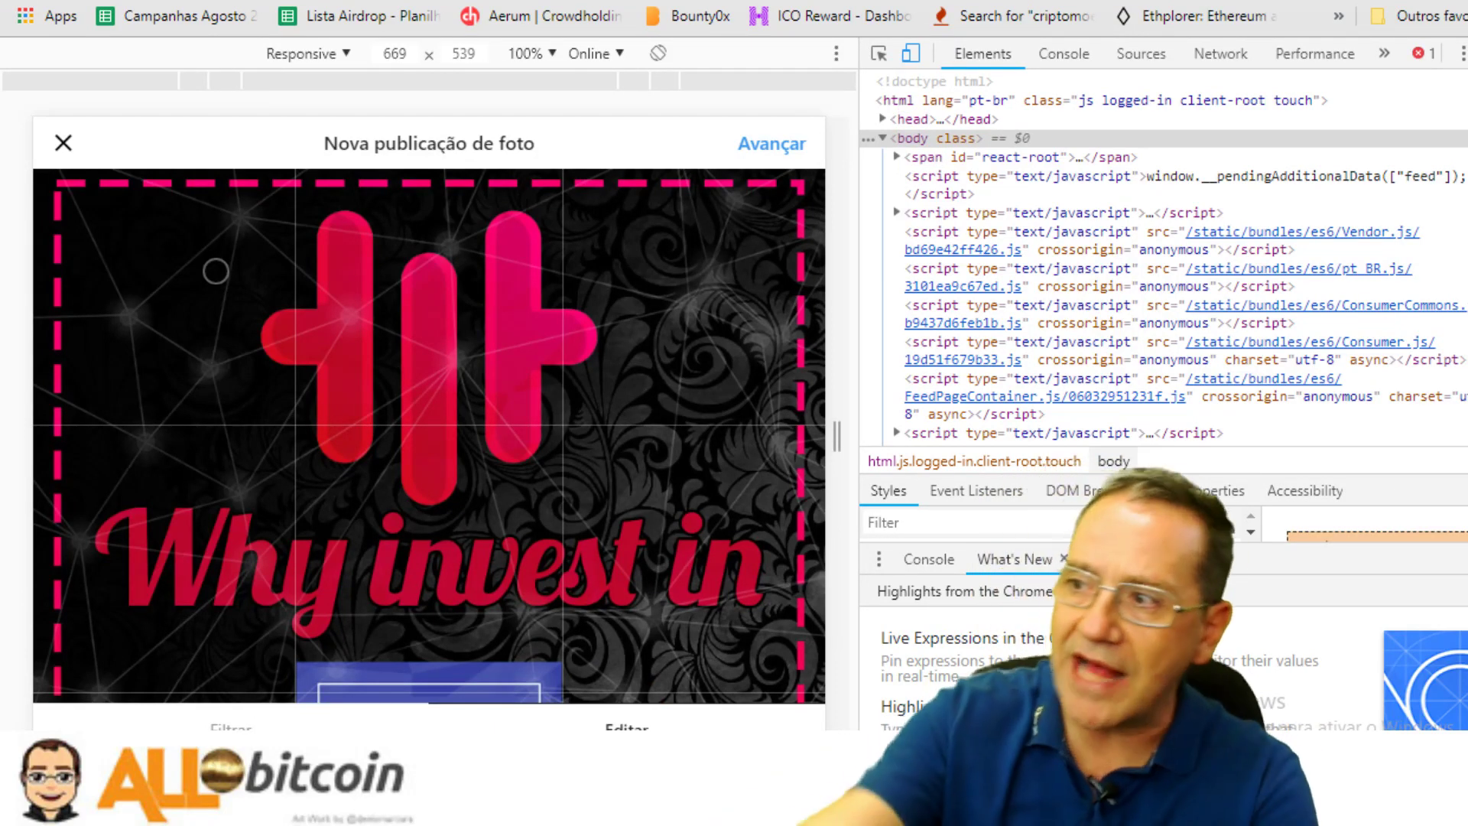
# Inspect the whole artwork in the post preview and try the Gingham and Clarendon filters on it
pyautogui.scroll(-5, 764, 329)
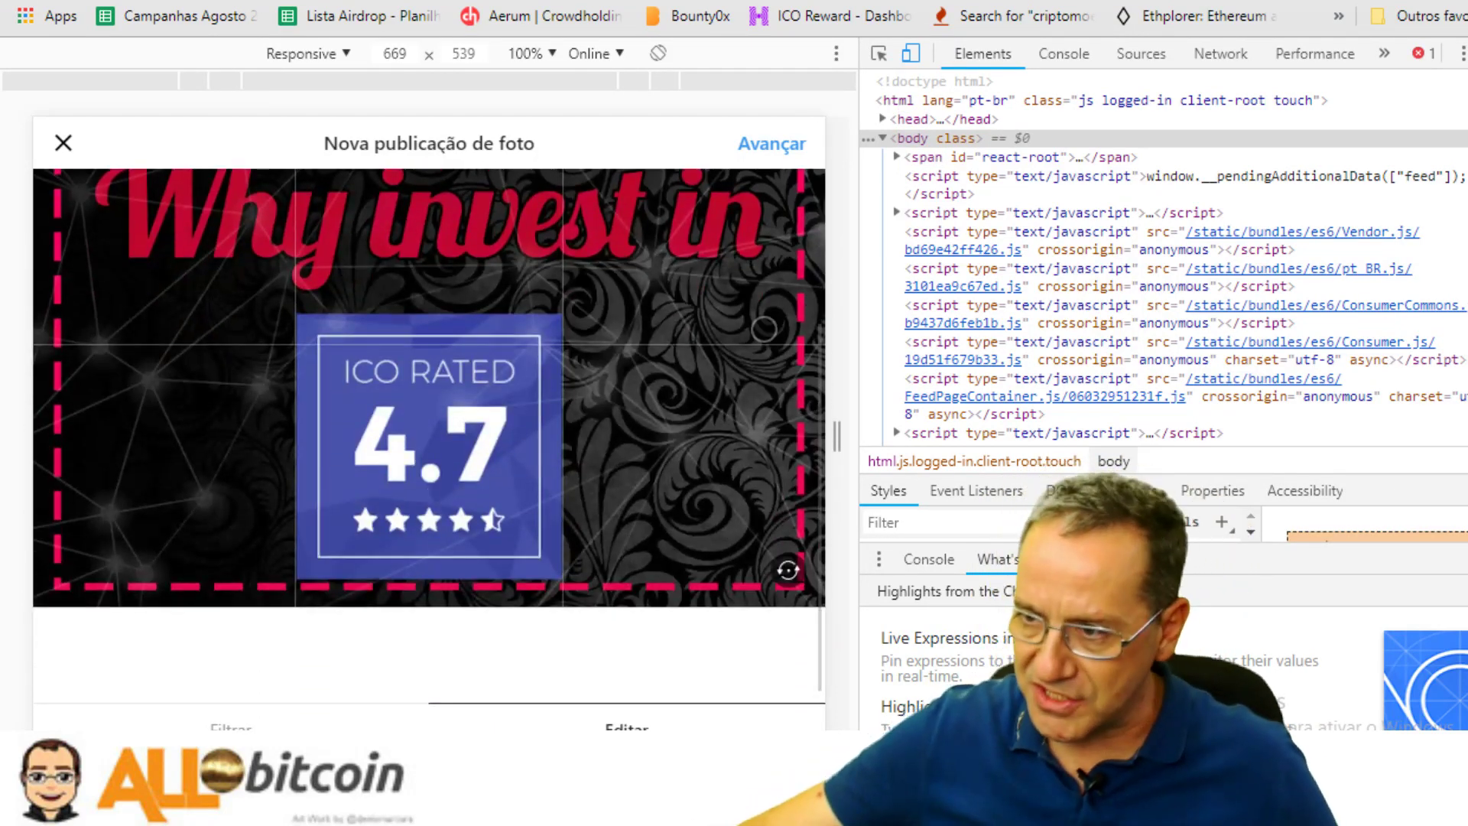
pyautogui.scroll(-3, 406, 615)
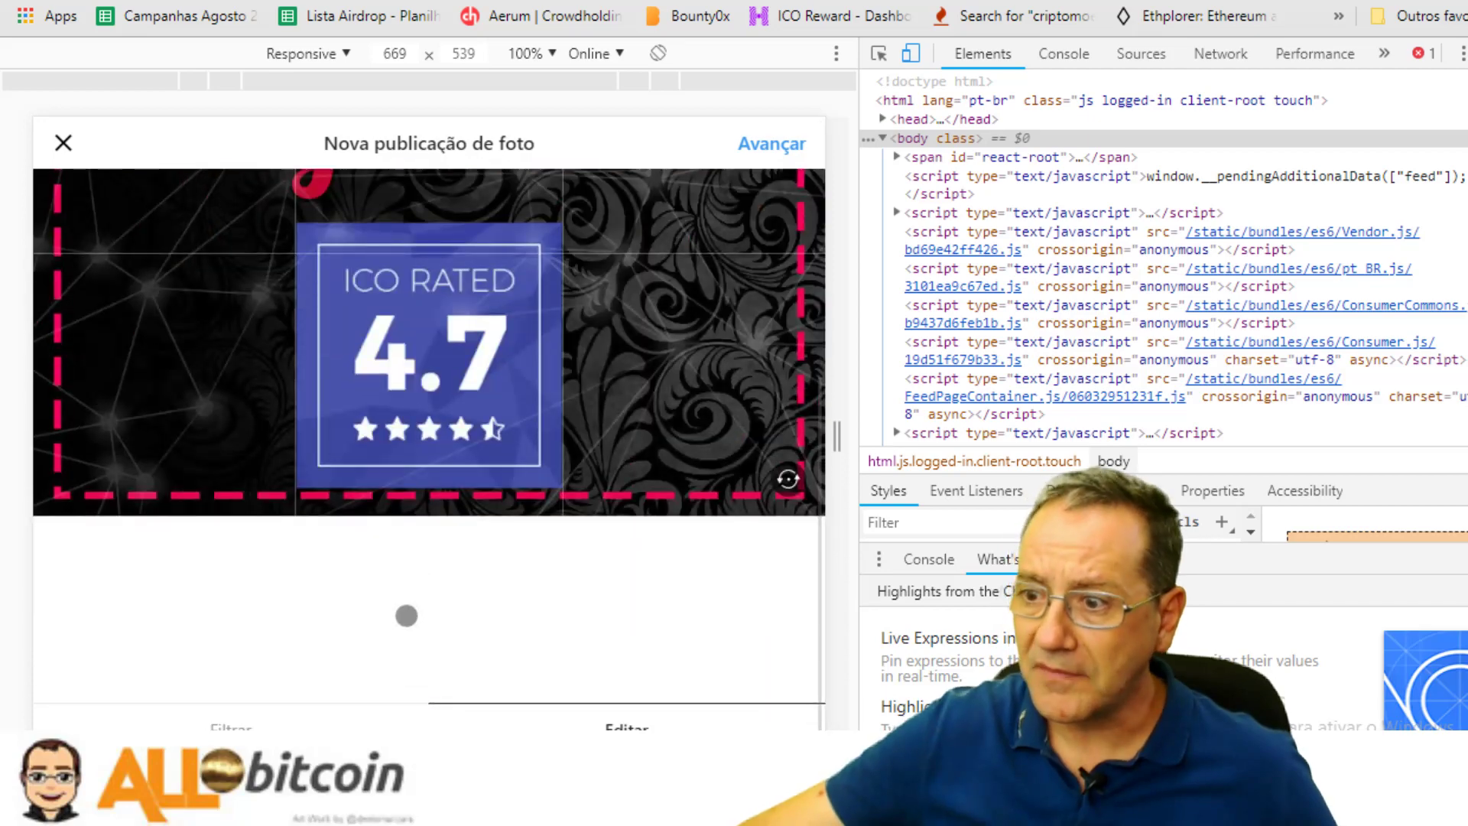
pyautogui.scroll(5, 496, 434)
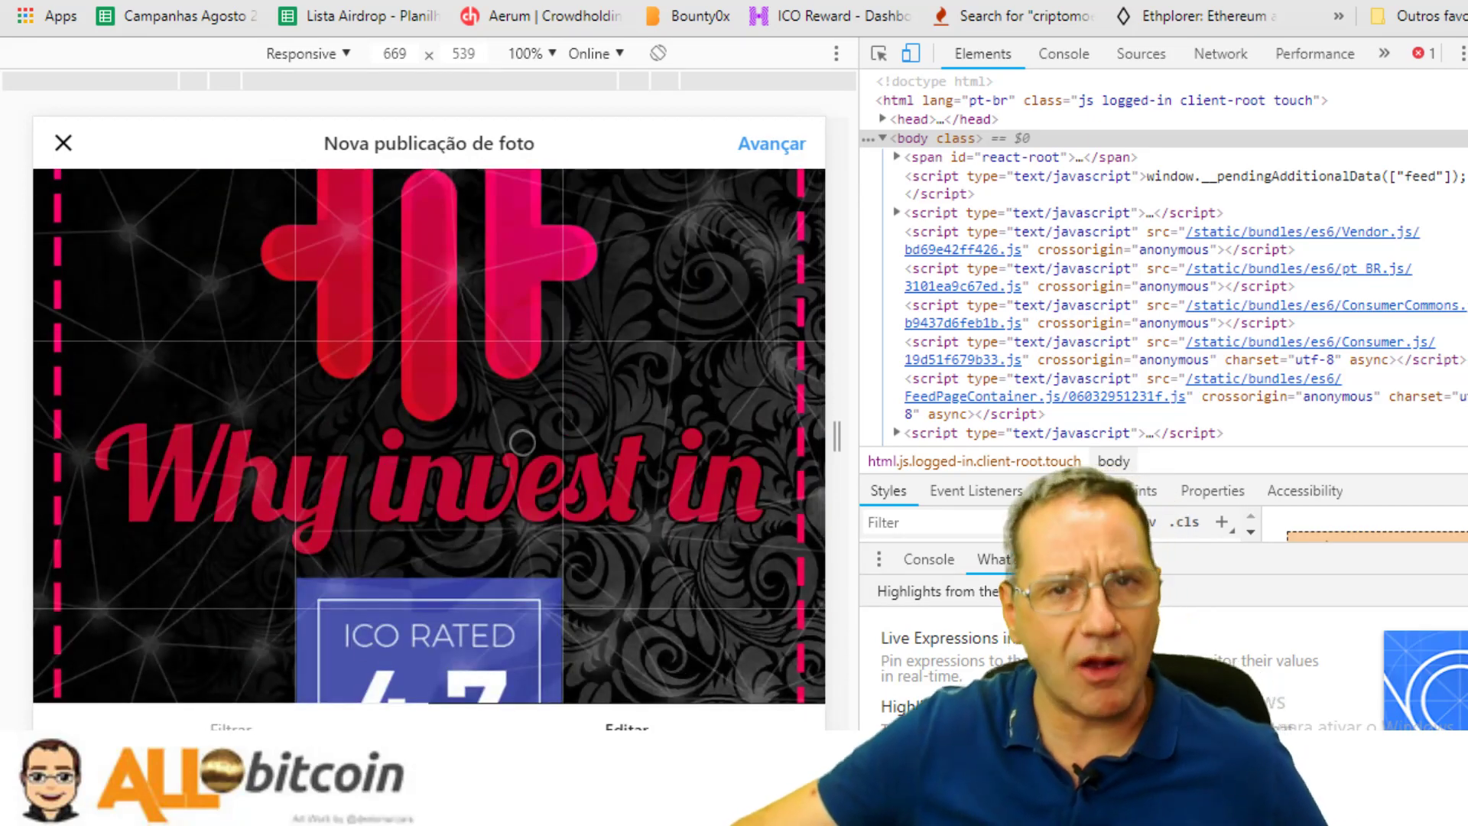
pyautogui.scroll(-5, 523, 442)
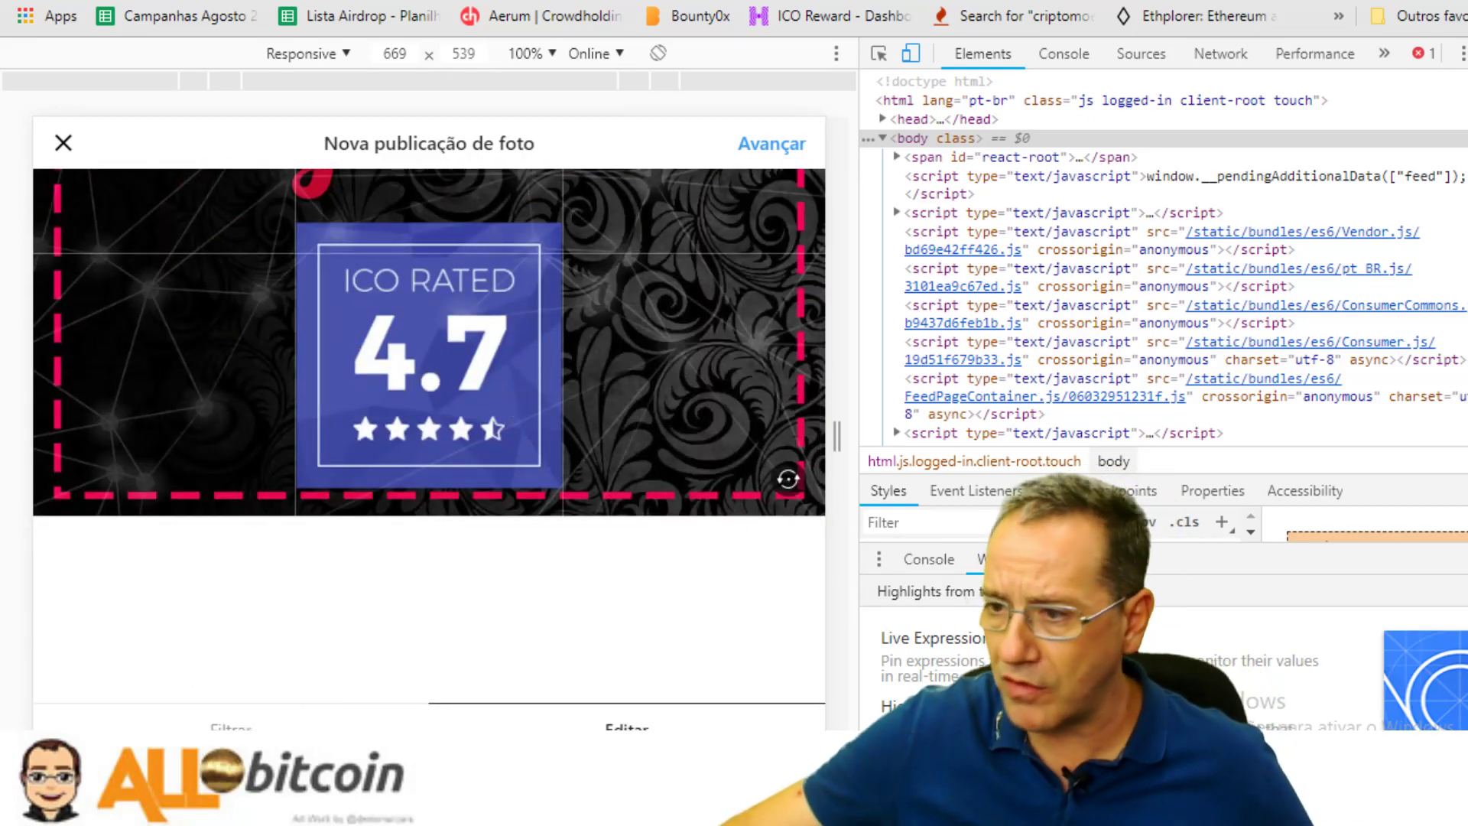
pyautogui.click(231, 725)
pyautogui.click(372, 629)
pyautogui.click(237, 636)
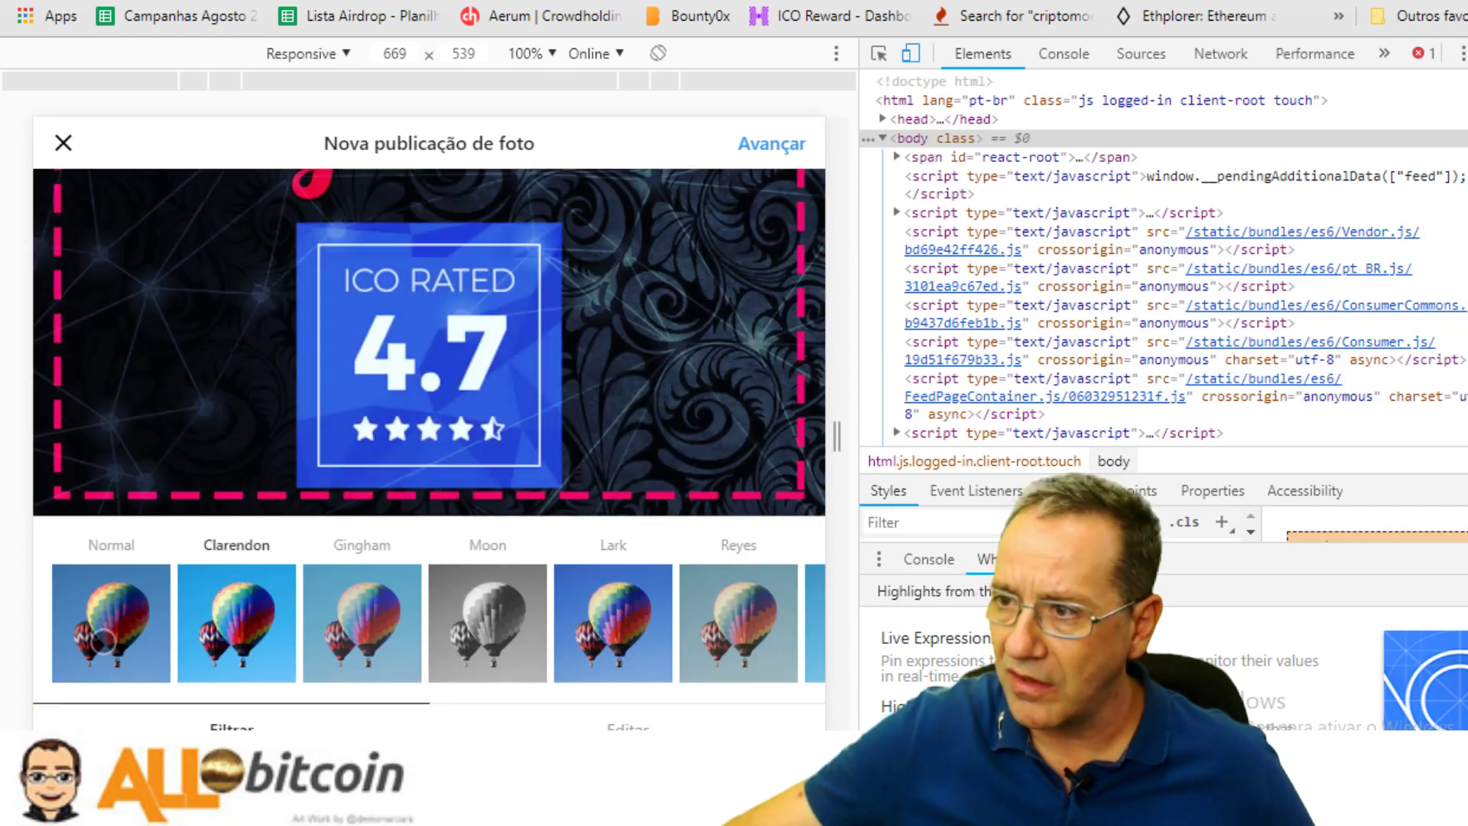